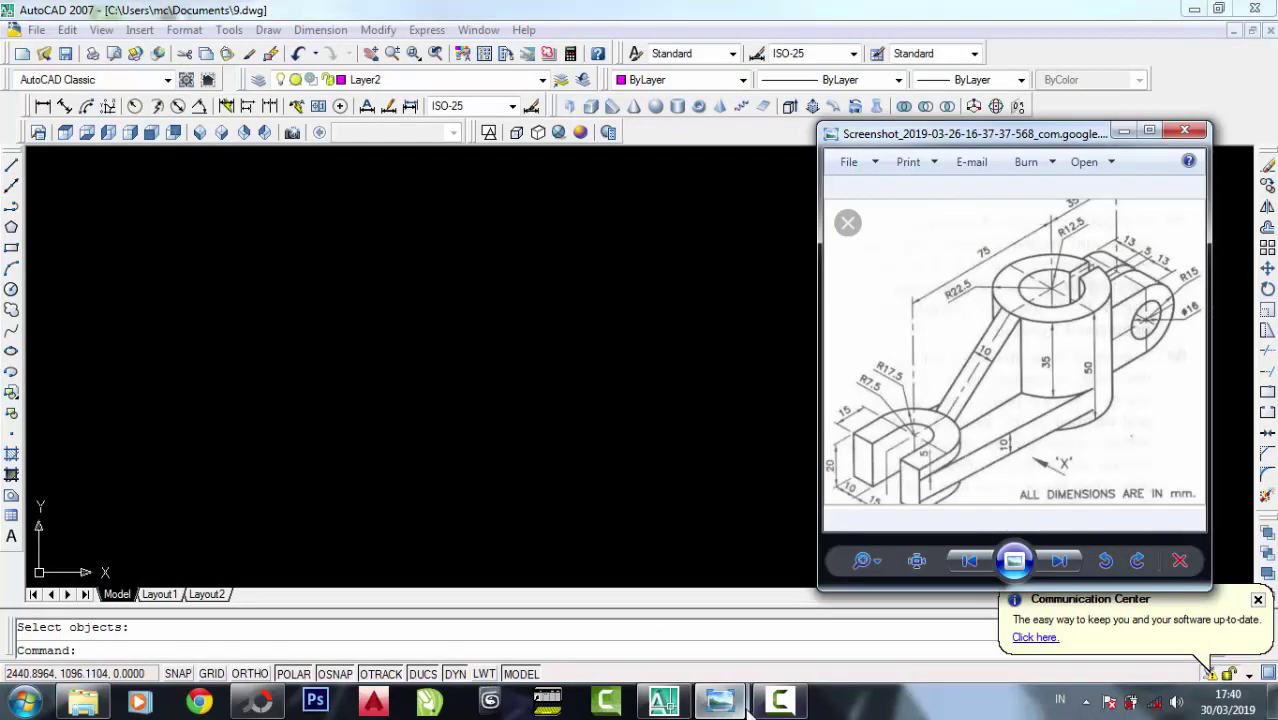
# Open the SAVE_20190327_174634 reference image in a smaller window, close the old screenshot, and restore AutoCAD.
pyautogui.moveTo(719, 700)
pyautogui.click(820, 595)
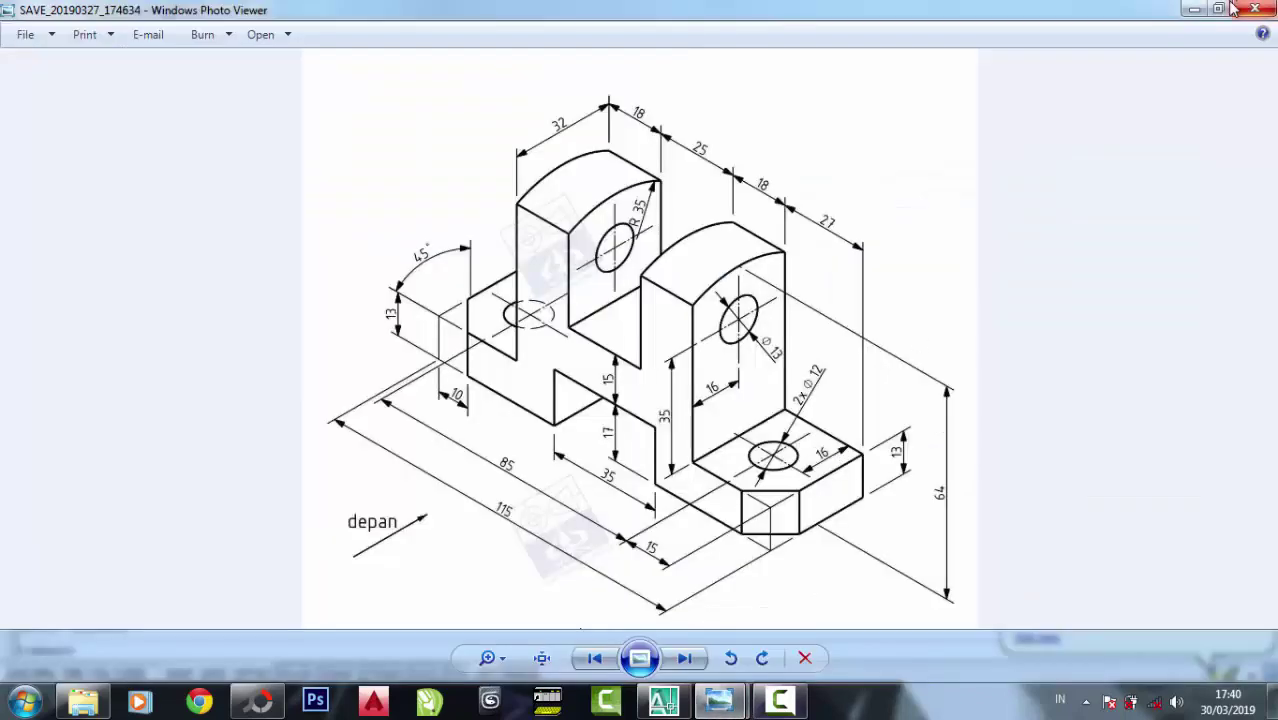
pyautogui.click(1222, 9)
pyautogui.click(828, 245)
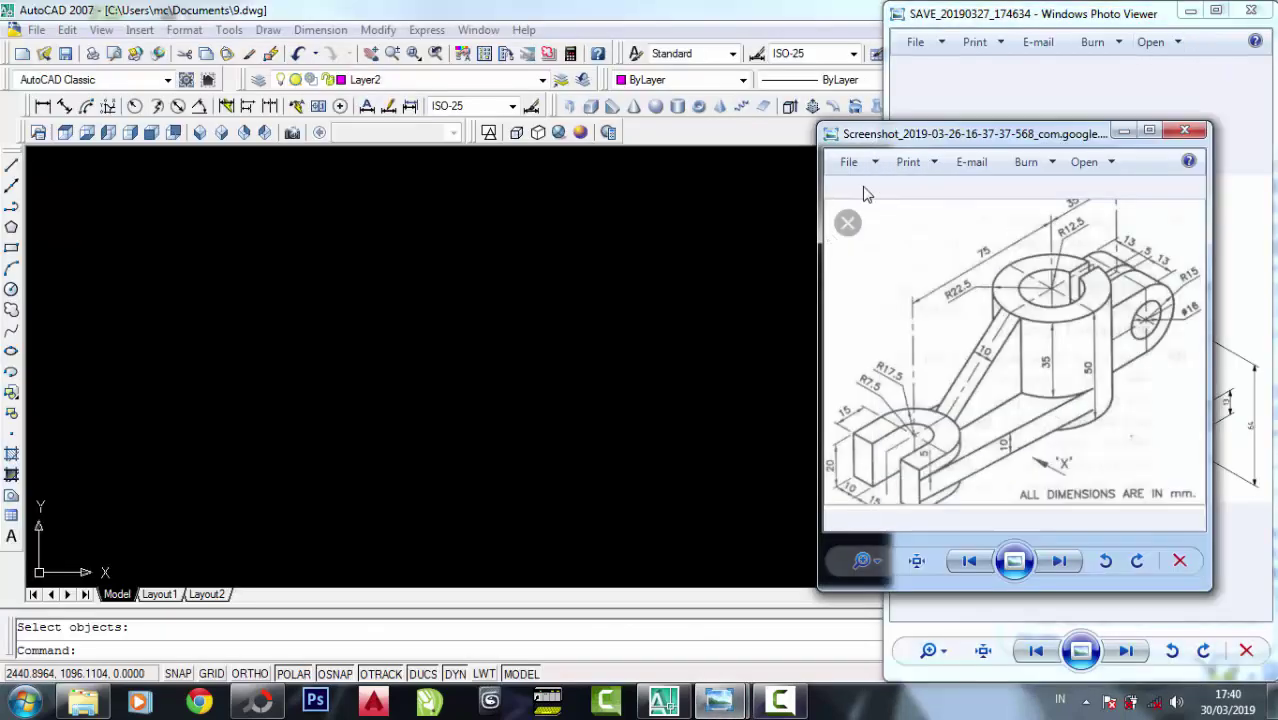
pyautogui.click(1205, 134)
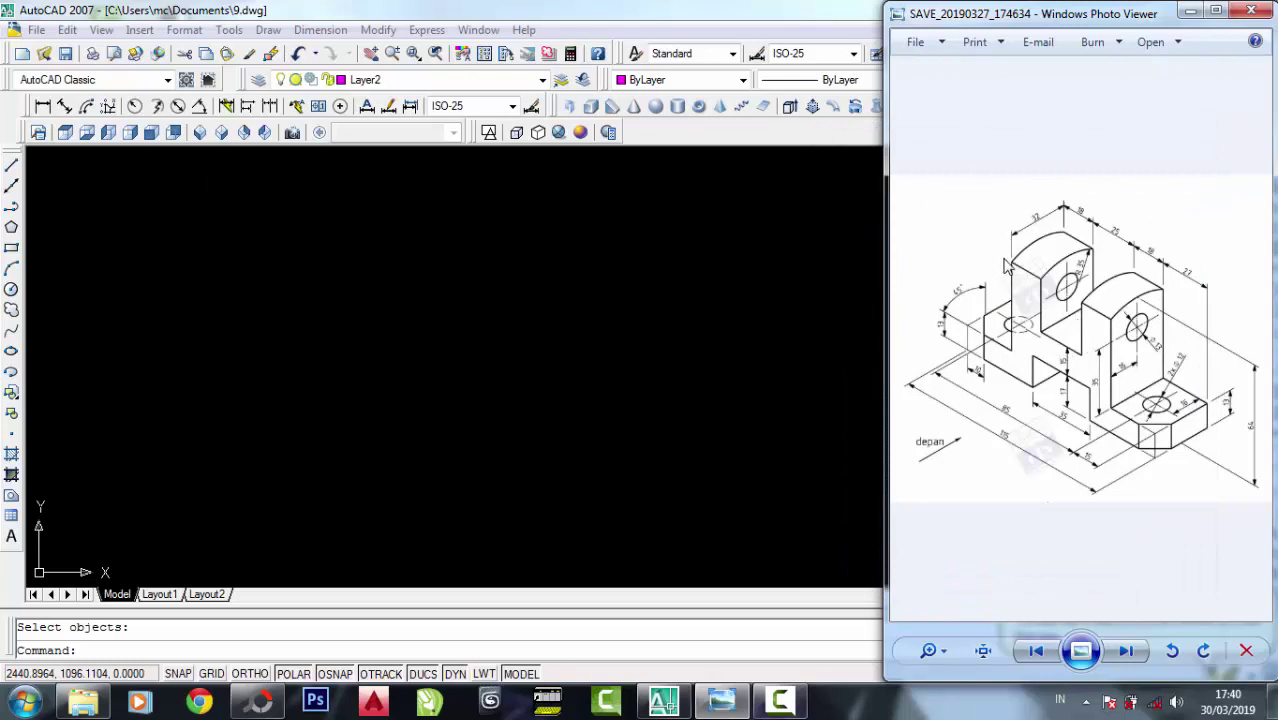
pyautogui.click(673, 325)
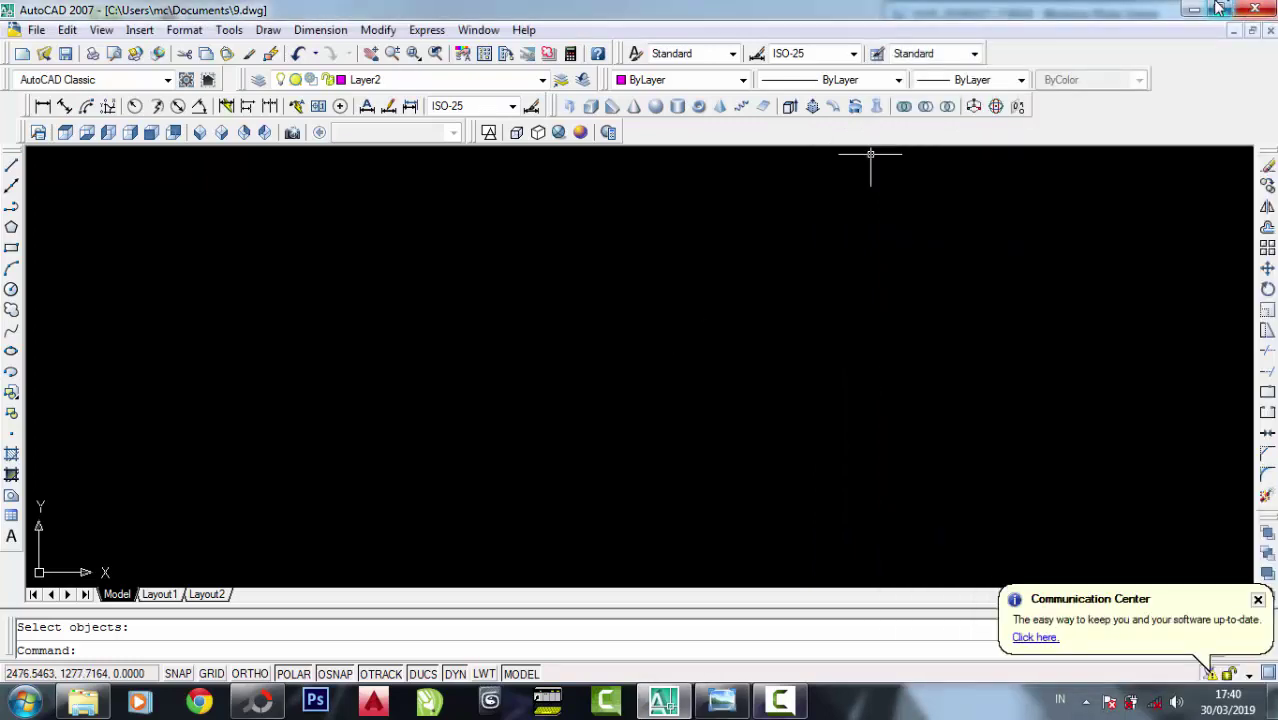
pyautogui.click(1218, 10)
# Zoom the reference viewer to show the whole dimensioned bracket, widen AutoCAD beside it, and show the layer list.
pyautogui.click(740, 281)
pyautogui.click(807, 274)
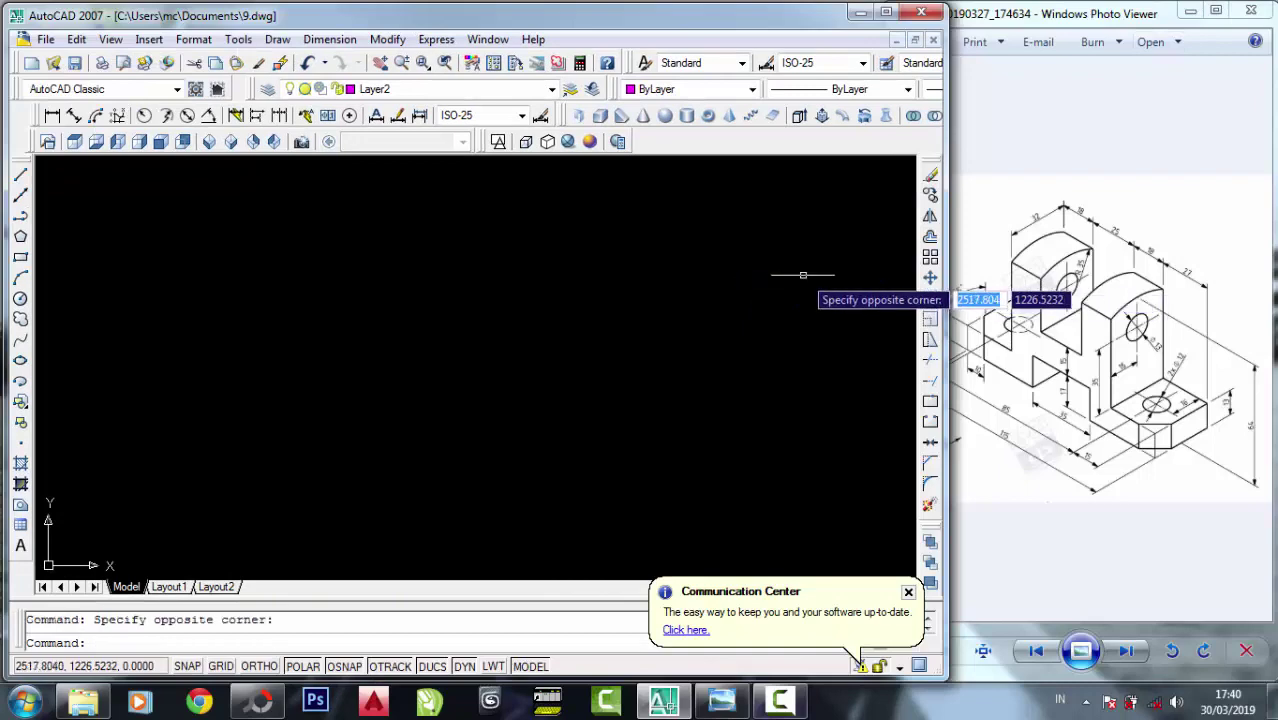
pyautogui.click(1063, 305)
pyautogui.scroll(1, 1063, 305)
pyautogui.scroll(1, 1000, 270)
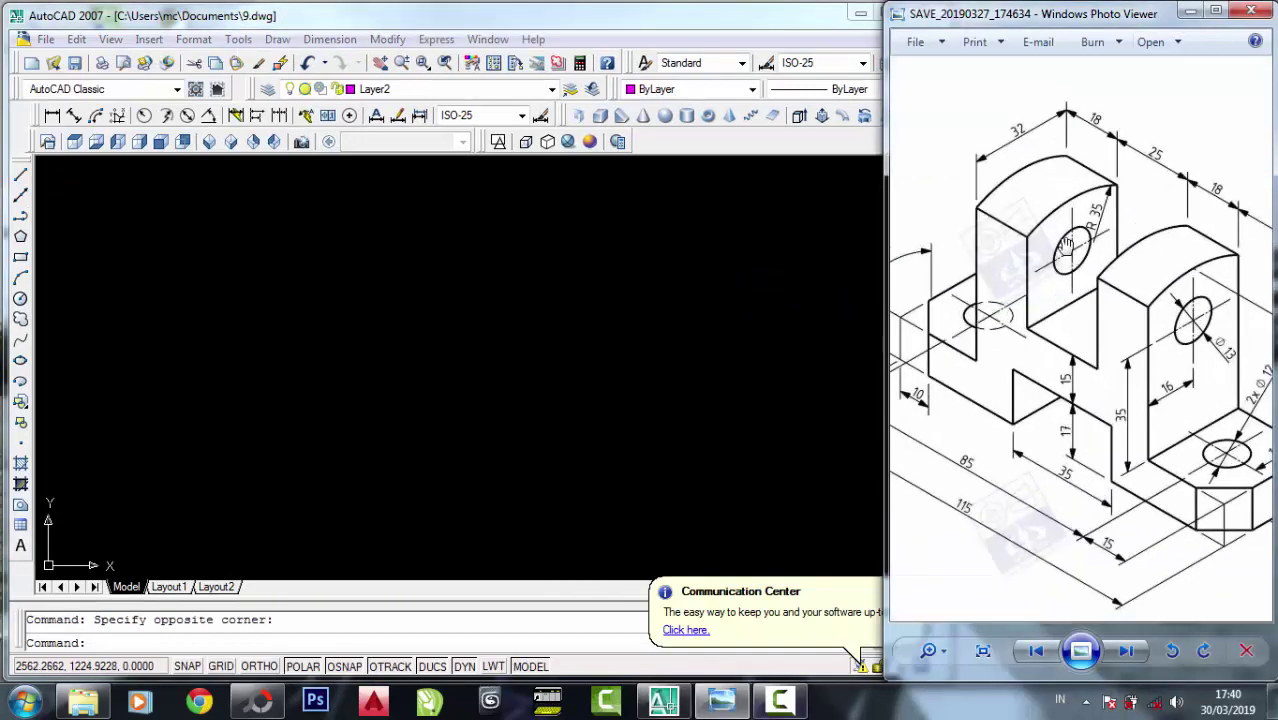
pyautogui.scroll(1, 998, 324)
pyautogui.scroll(1, 1087, 350)
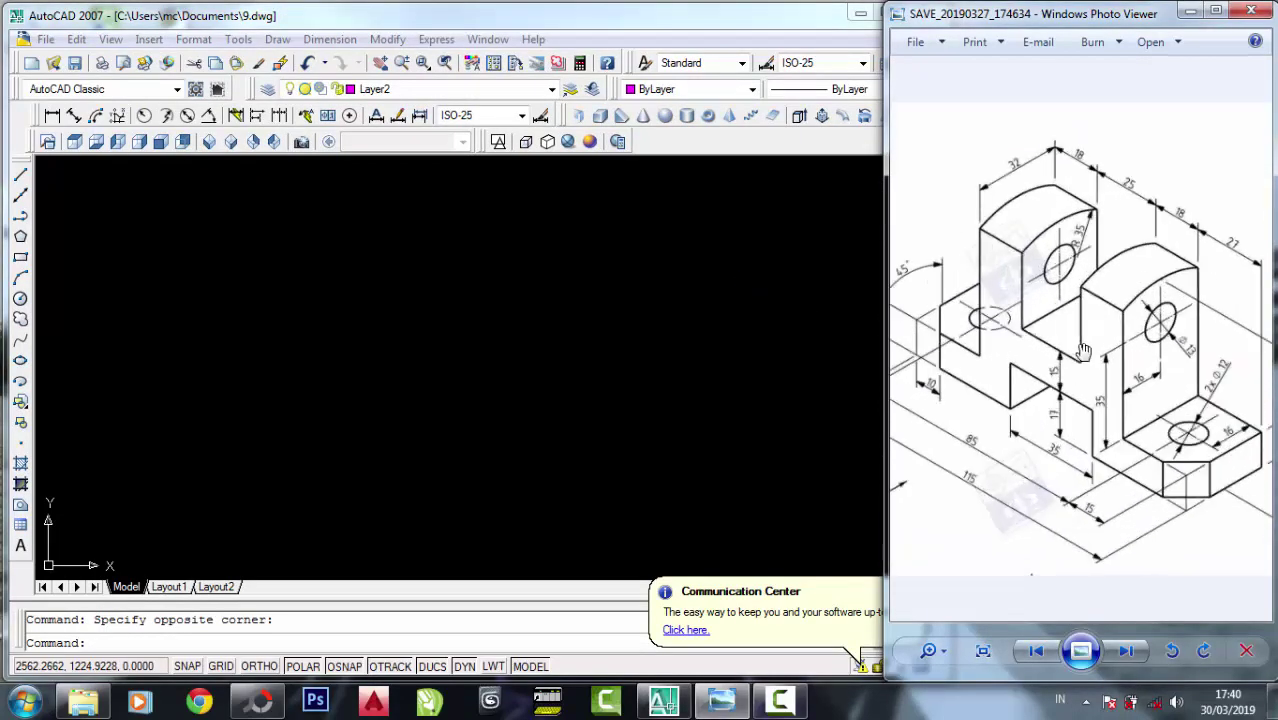
pyautogui.scroll(-2, 1082, 355)
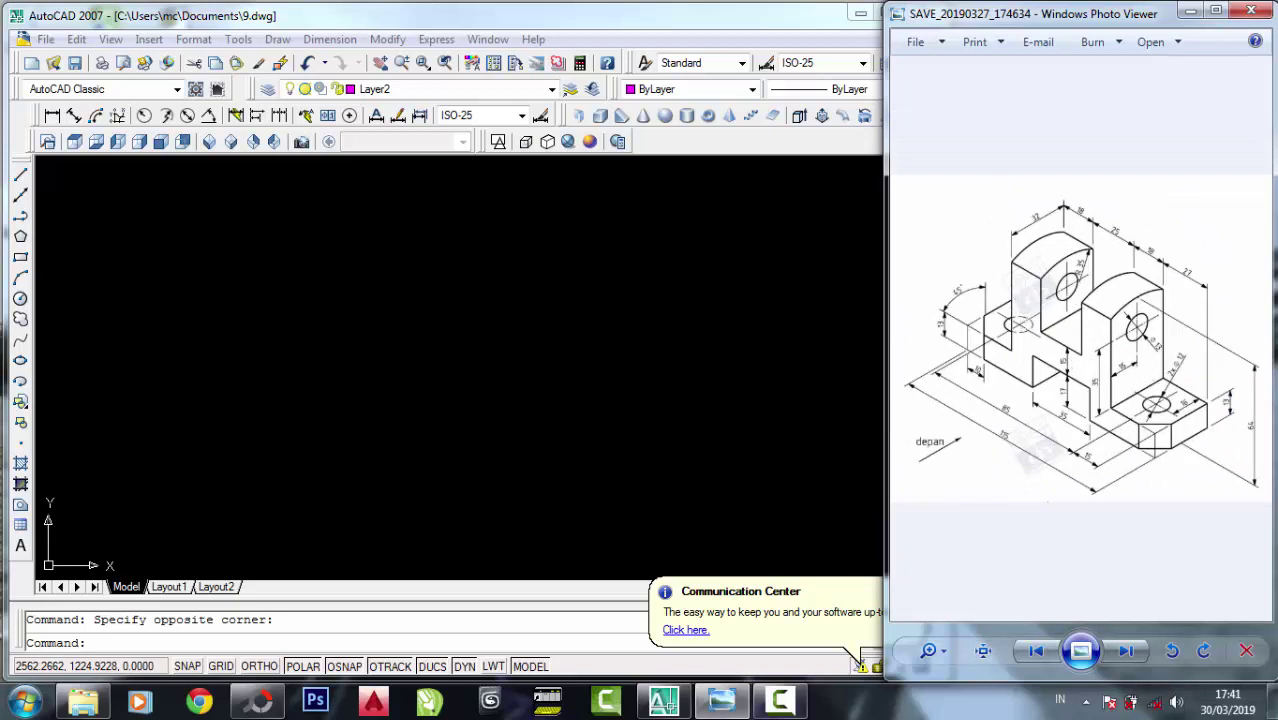
pyautogui.click(845, 220)
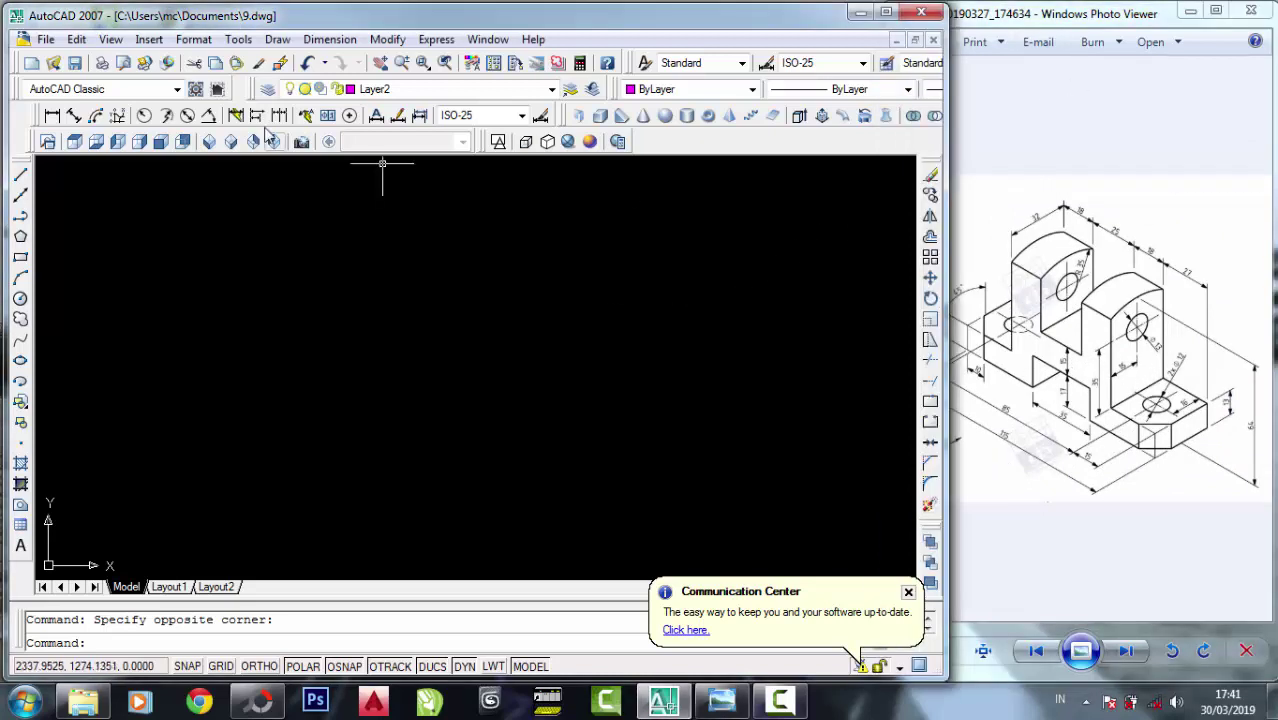
pyautogui.click(443, 90)
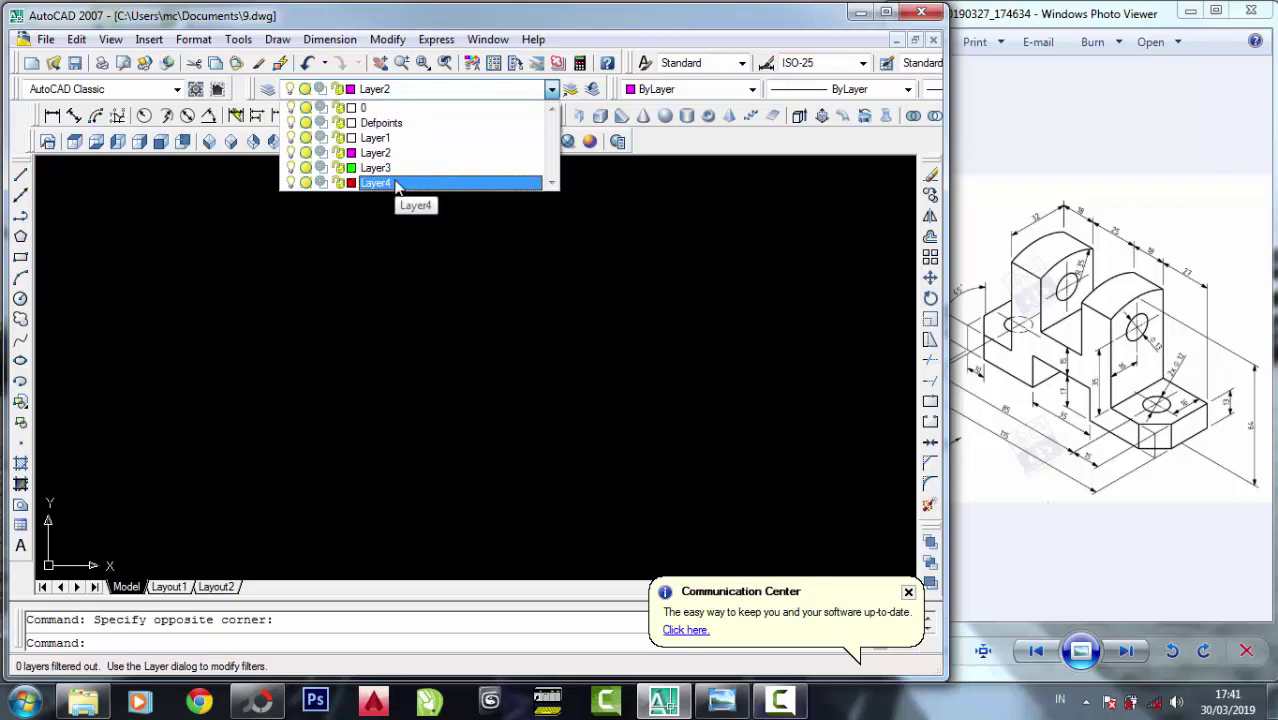
# Make the red Layer4 current and draw a trial horizontal center line.
pyautogui.click(397, 186)
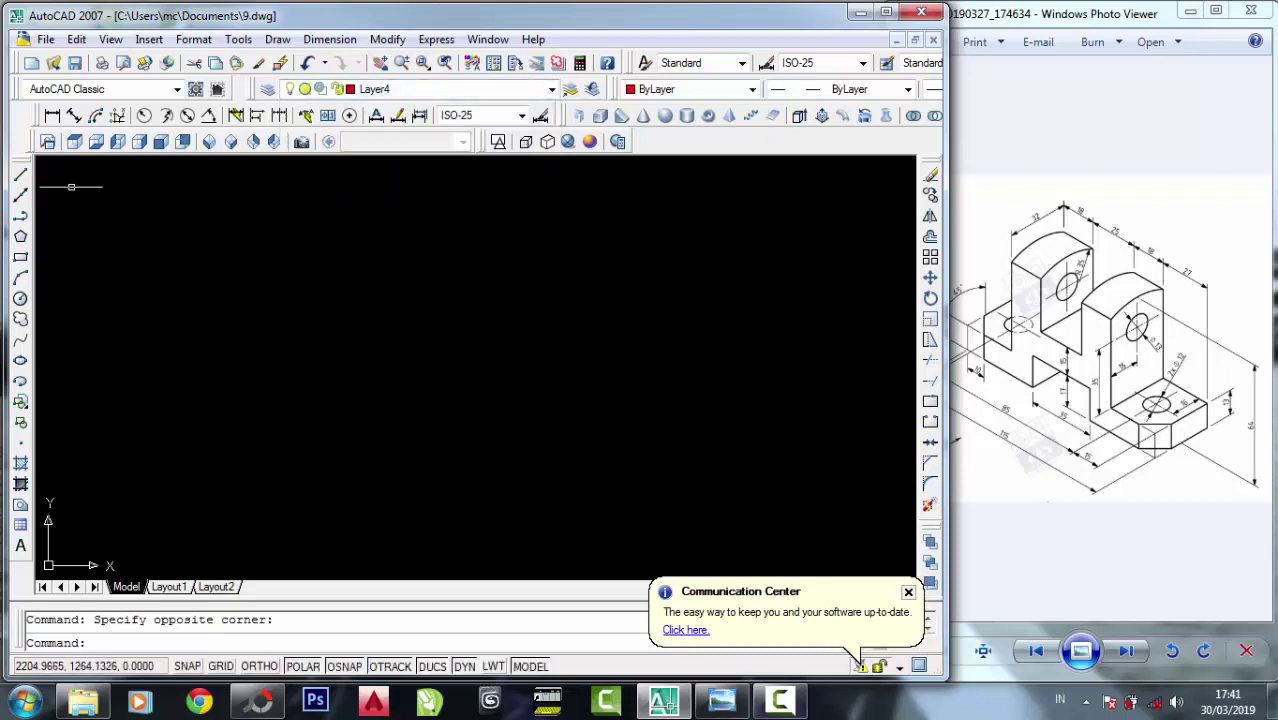
pyautogui.click(20, 176)
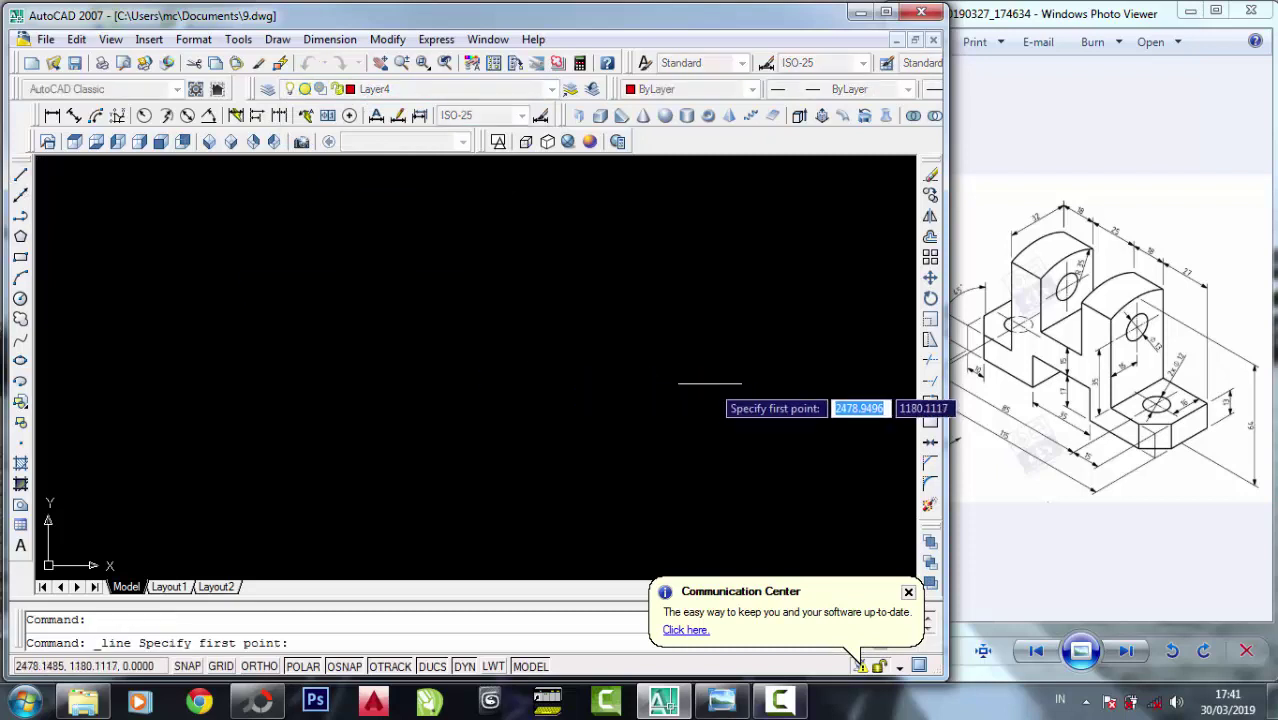
pyautogui.click(301, 352)
pyautogui.click(669, 354)
pyautogui.rightClick(670, 355)
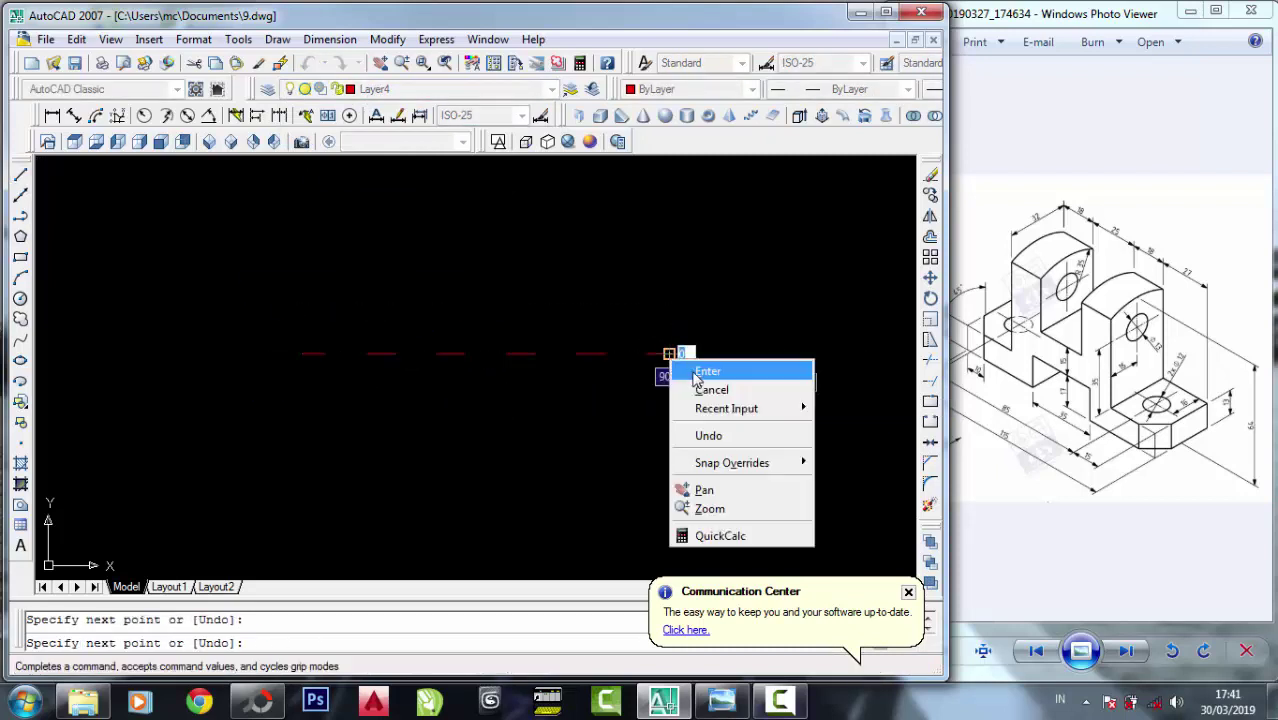
pyautogui.click(705, 368)
# Draw a trial vertical center line crossing the horizontal one.
pyautogui.click(20, 176)
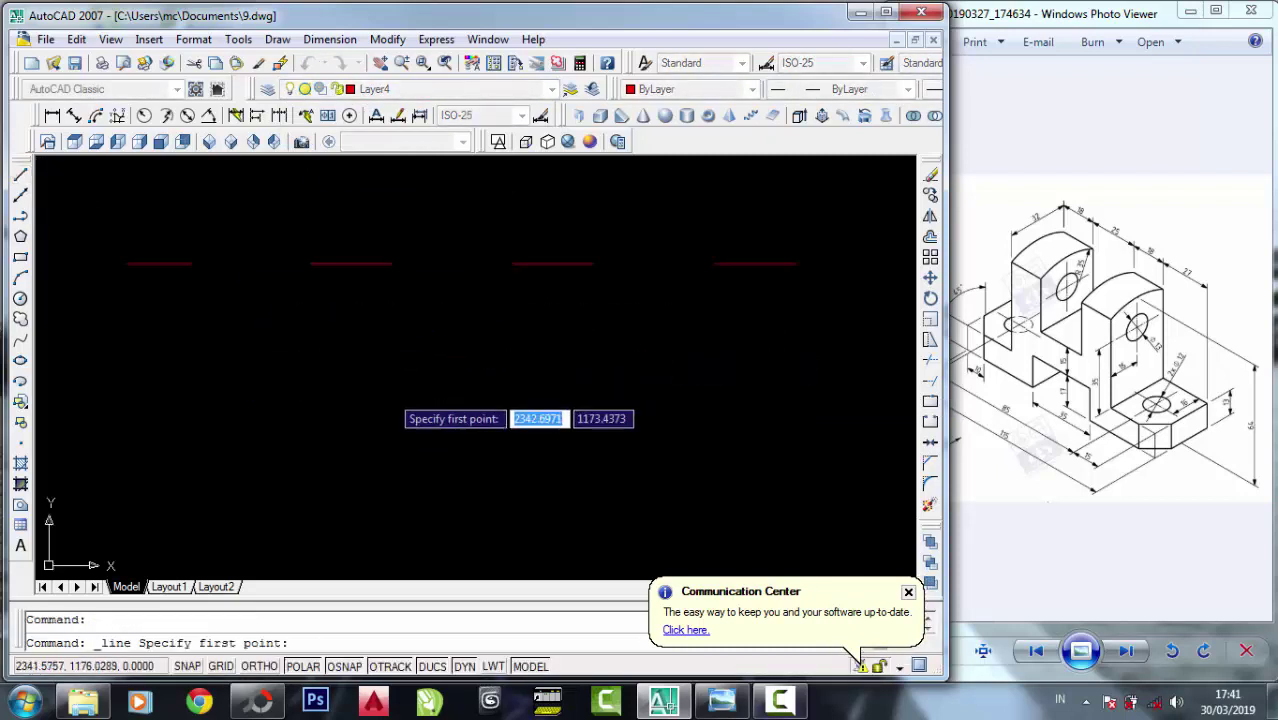
pyautogui.scroll(4, 355, 380)
pyautogui.scroll(-4, 344, 249)
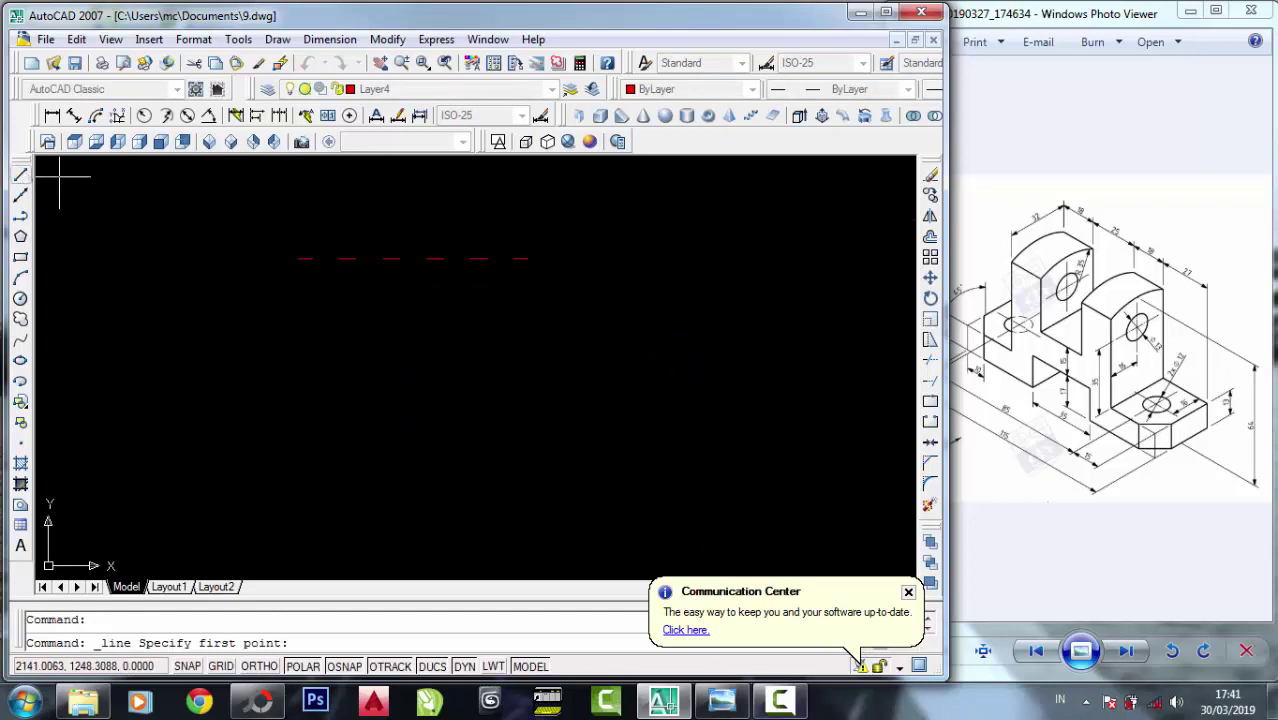
pyautogui.click(381, 200)
pyautogui.click(381, 388)
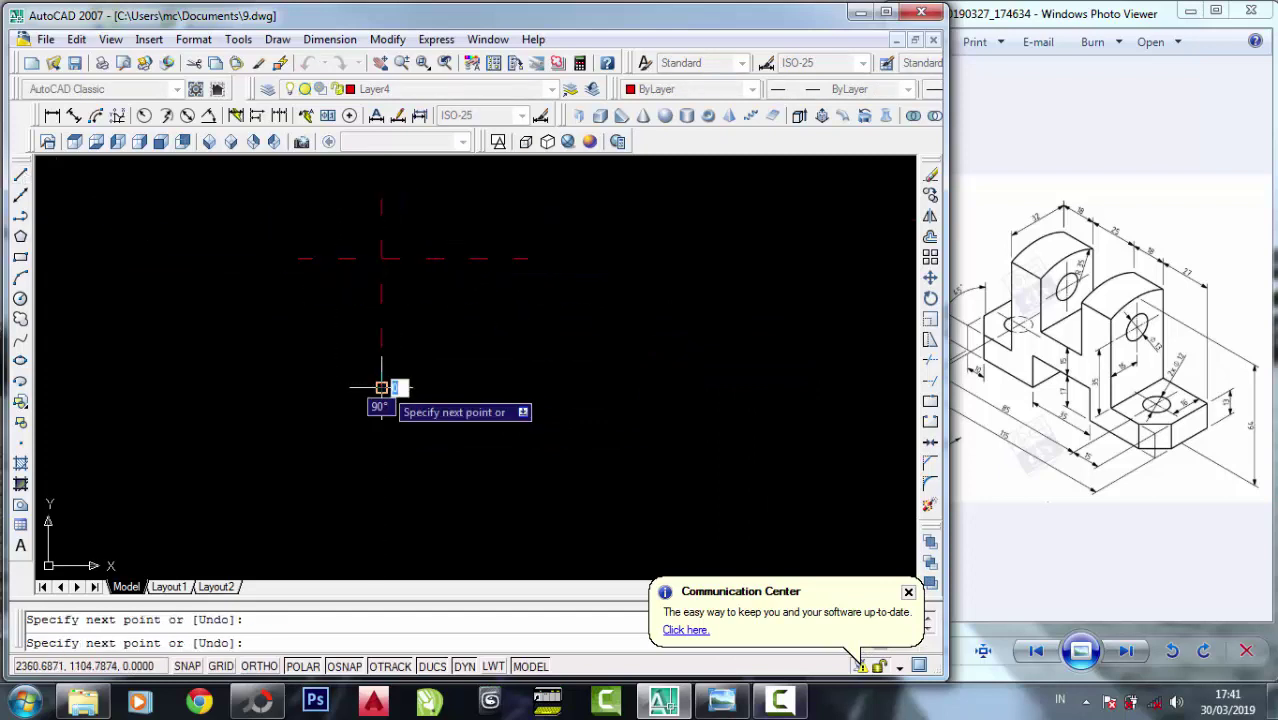
pyautogui.rightClick(381, 388)
pyautogui.click(419, 400)
pyautogui.scroll(3, 391, 217)
pyautogui.scroll(1, 374, 240)
pyautogui.scroll(1, 366, 276)
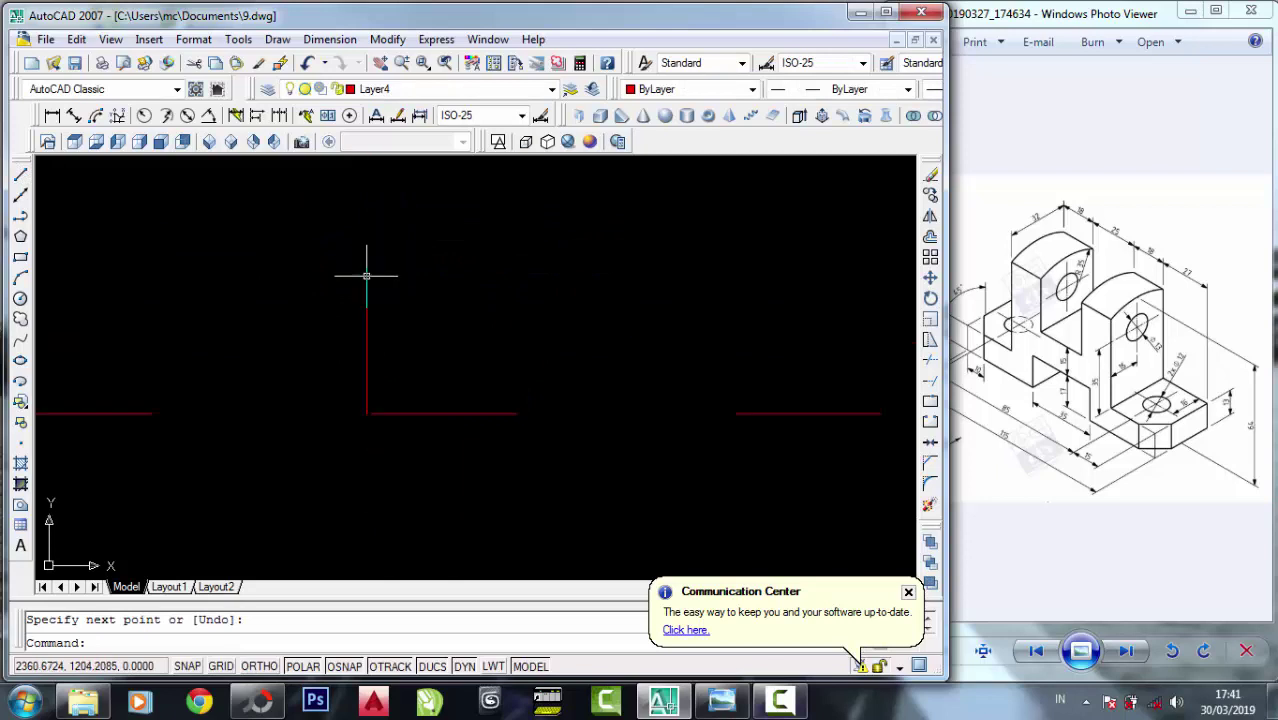
pyautogui.scroll(-5, 366, 276)
pyautogui.moveTo(371, 265); pyautogui.dragTo(382, 302, button='middle')
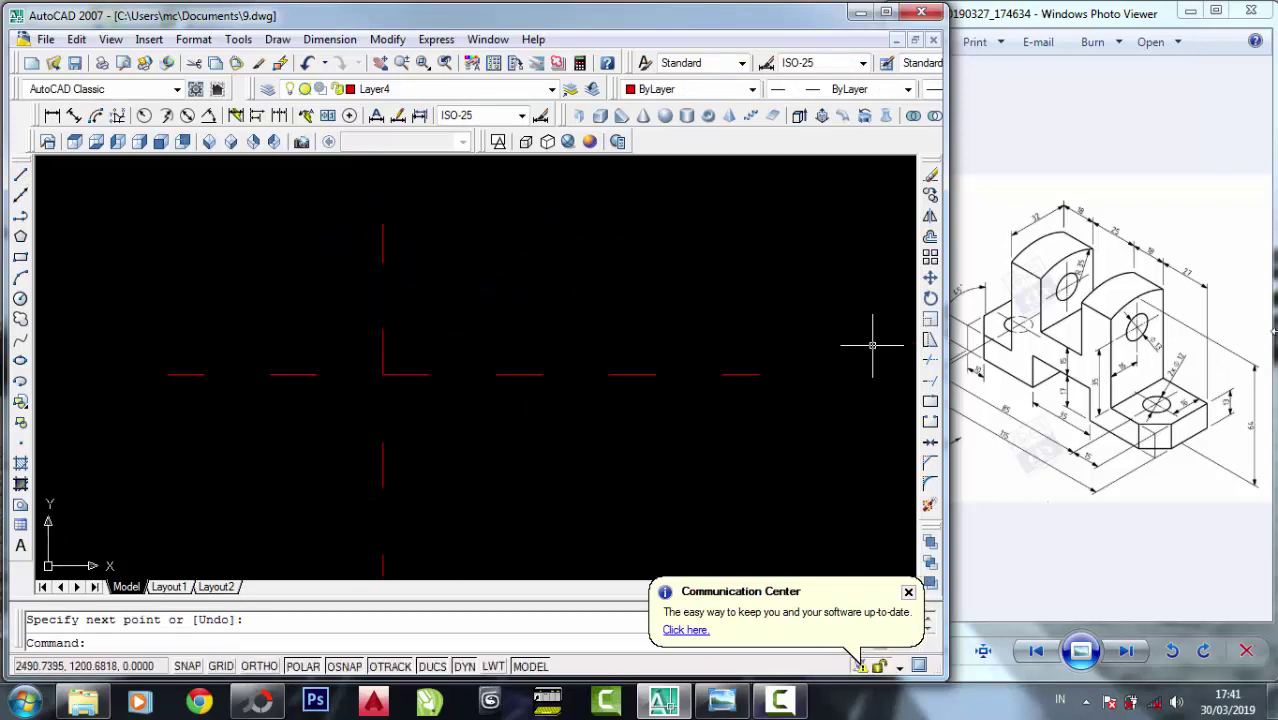
# Erase both trial red center lines with a crossing window.
pyautogui.hotkey('alt', 'Tab')
pyautogui.hotkey('alt', 'Tab')
pyautogui.scroll(-2, 531, 317)
pyautogui.click(930, 175)
pyautogui.click(614, 462)
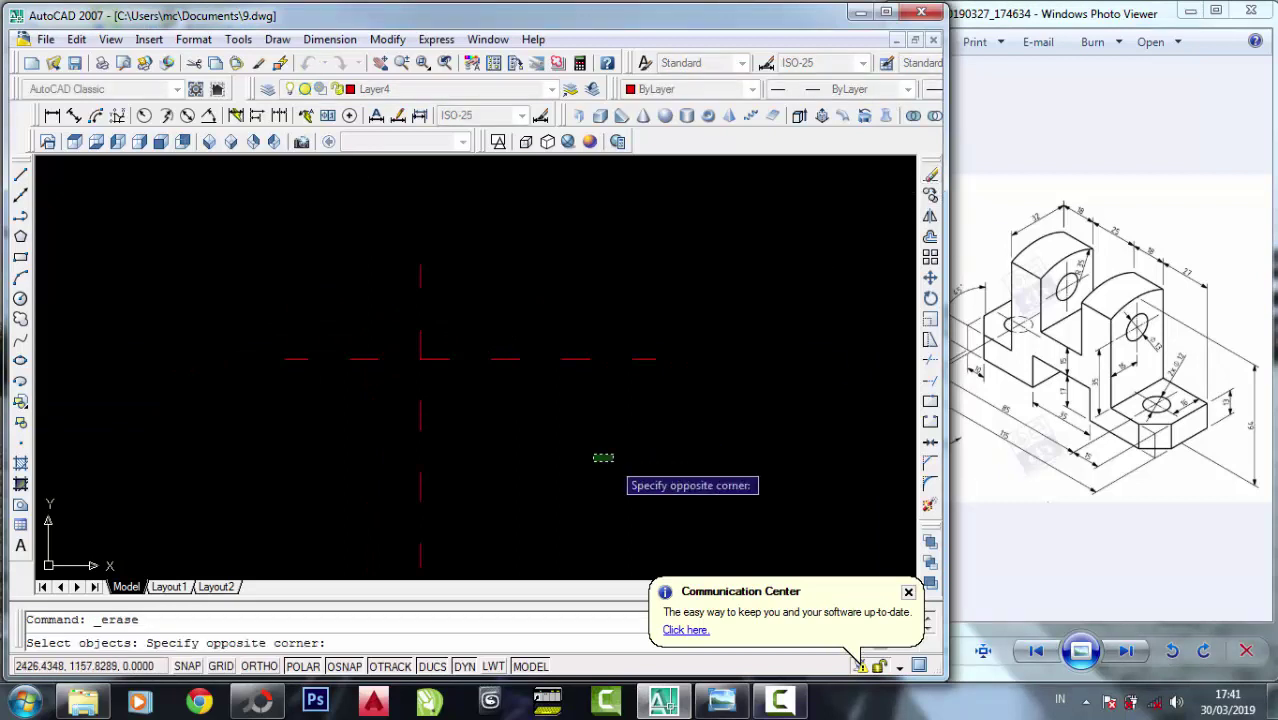
pyautogui.click(270, 248)
pyautogui.press('Return')
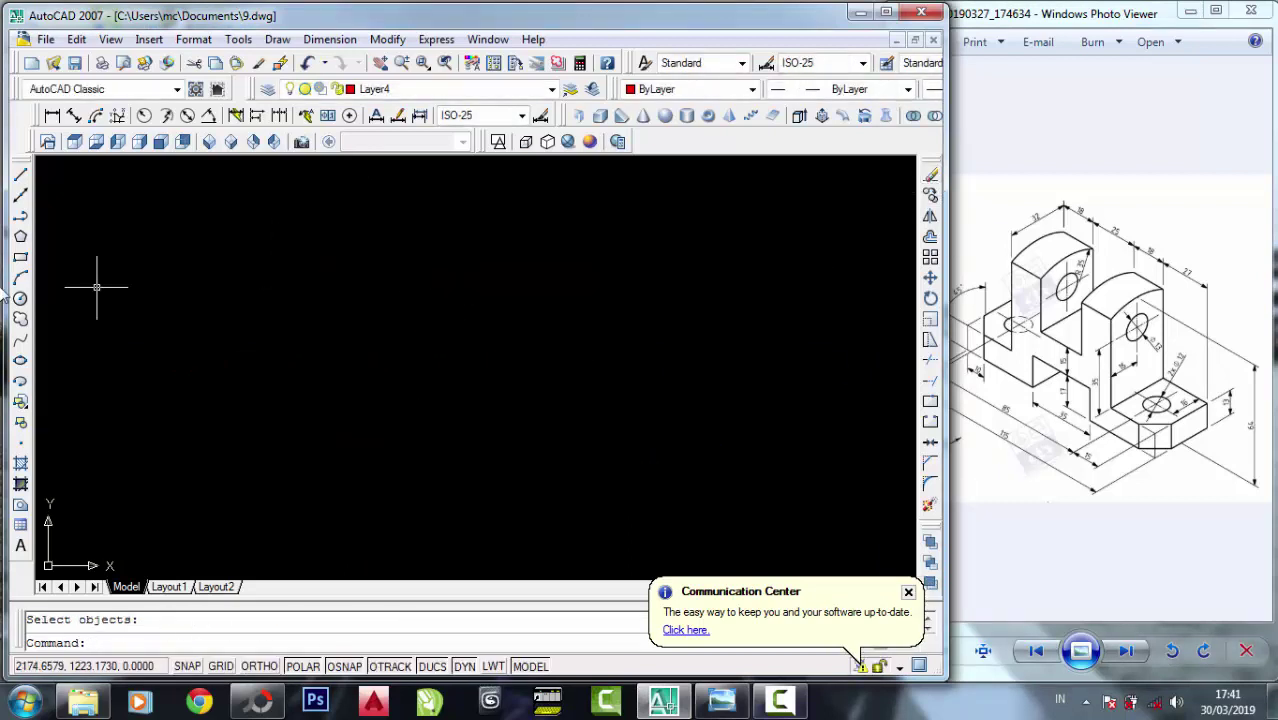
# Make Defpoints the current layer and begin a line while checking the reference dimensions.
pyautogui.click(380, 89)
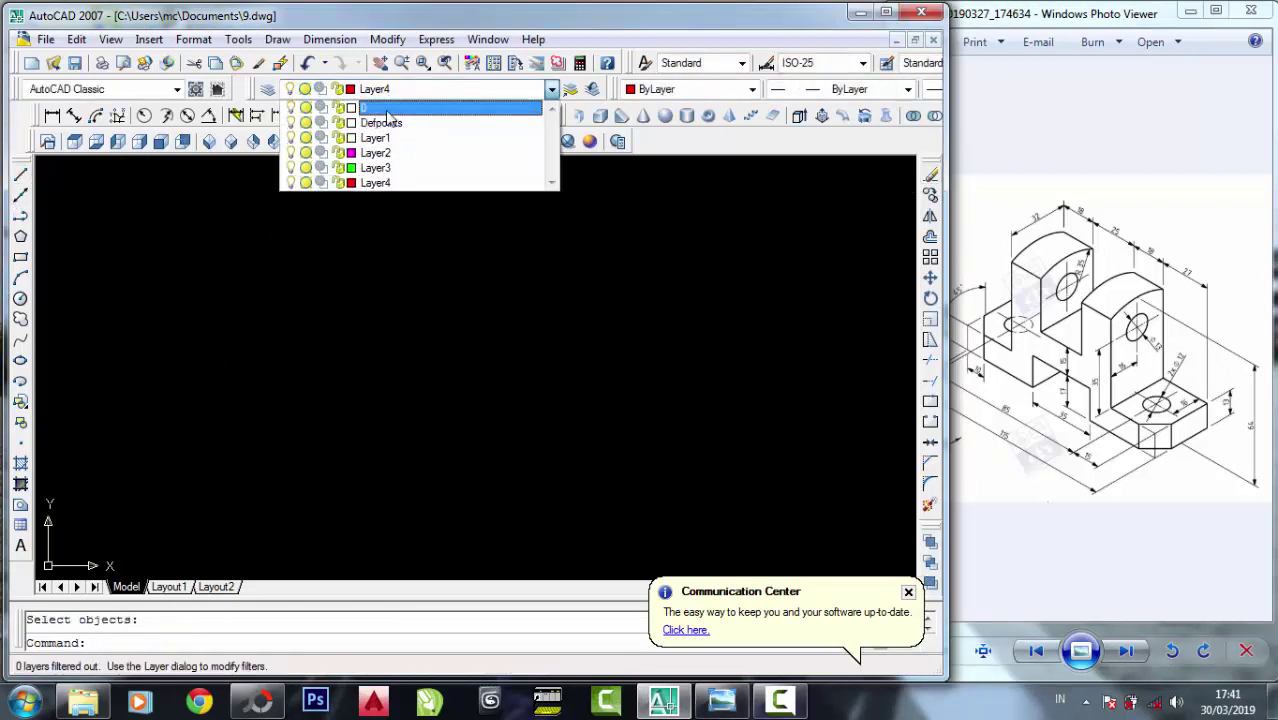
pyautogui.click(381, 124)
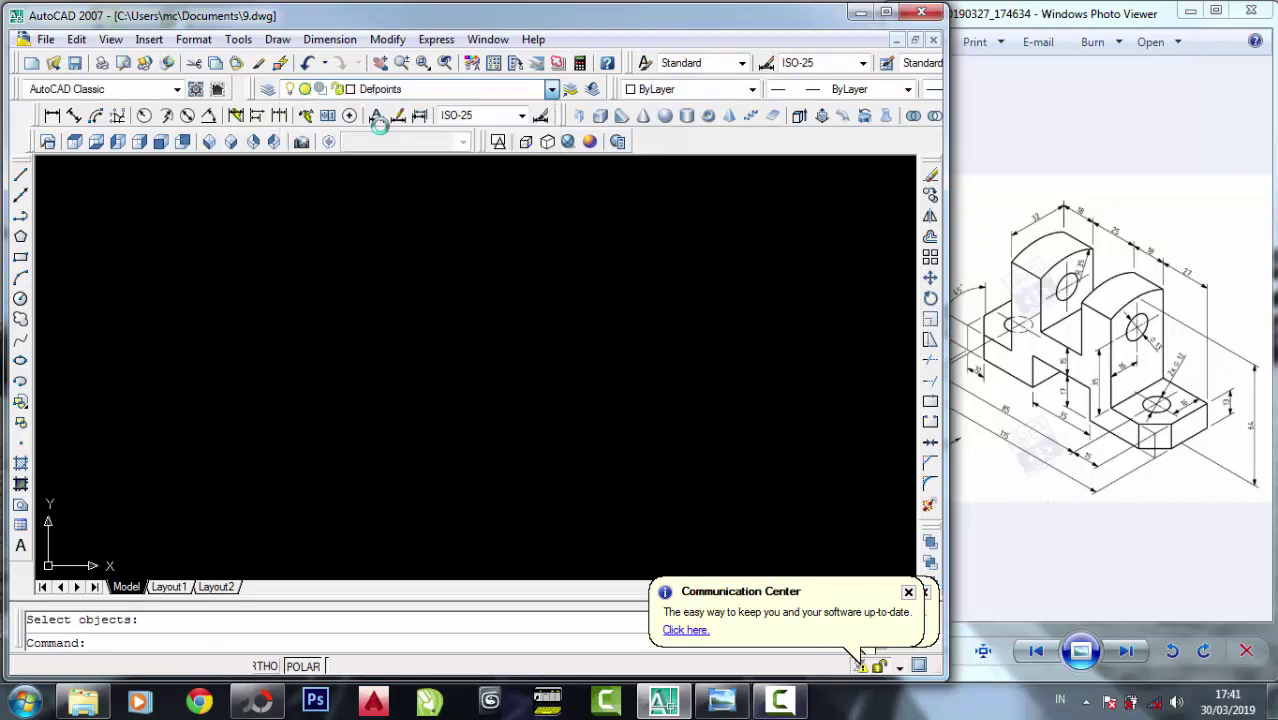
pyautogui.click(20, 176)
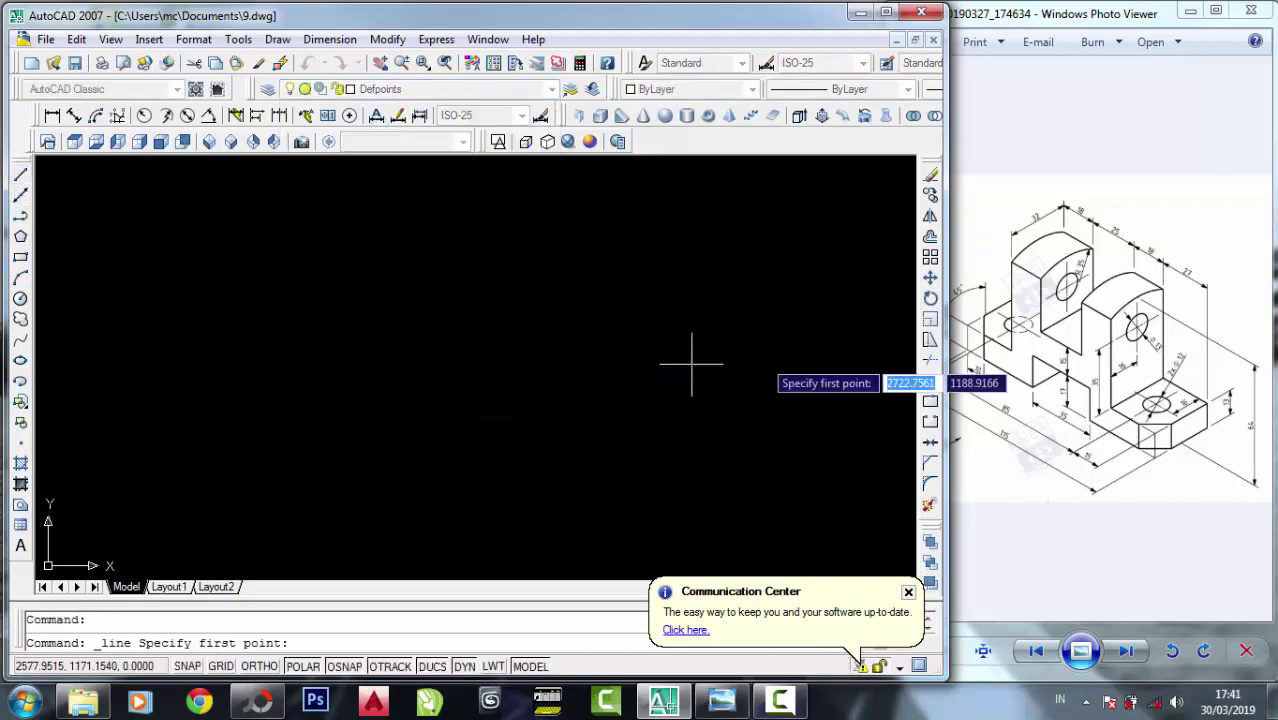
pyautogui.click(1060, 386)
pyautogui.scroll(1, 1060, 386)
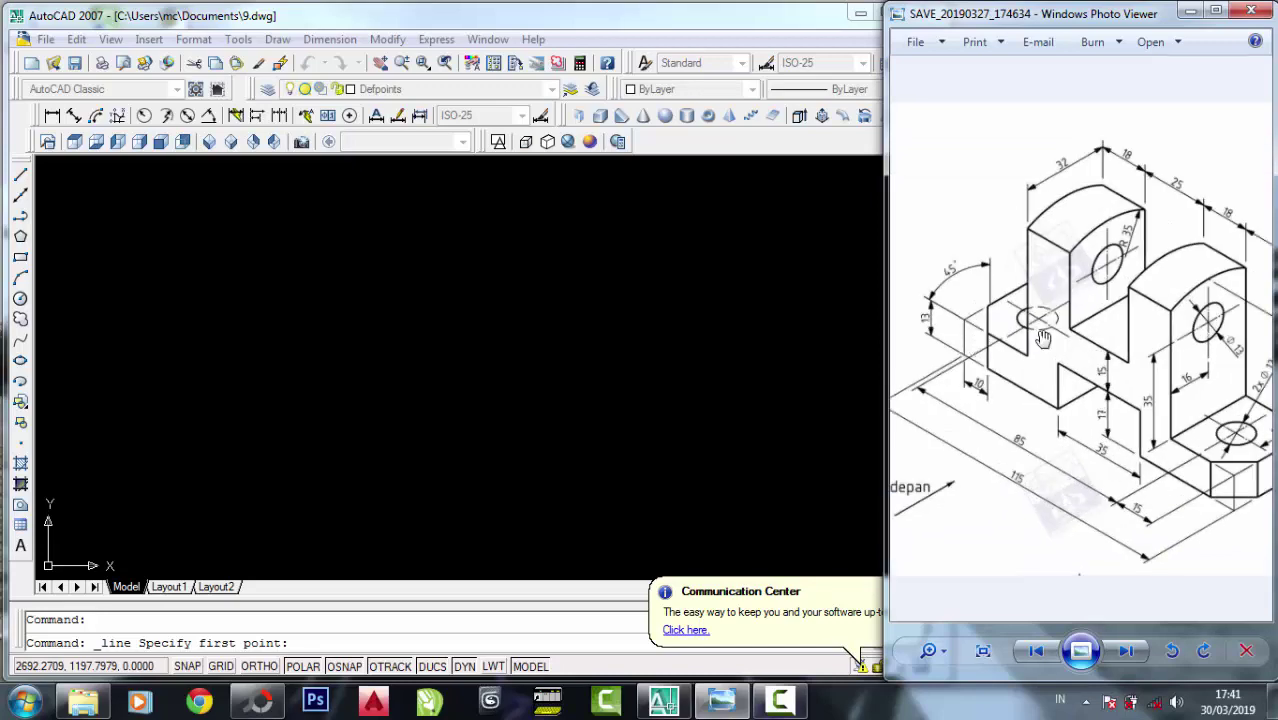
pyautogui.scroll(1, 1043, 338)
pyautogui.scroll(-1, 1043, 338)
pyautogui.scroll(1, 955, 360)
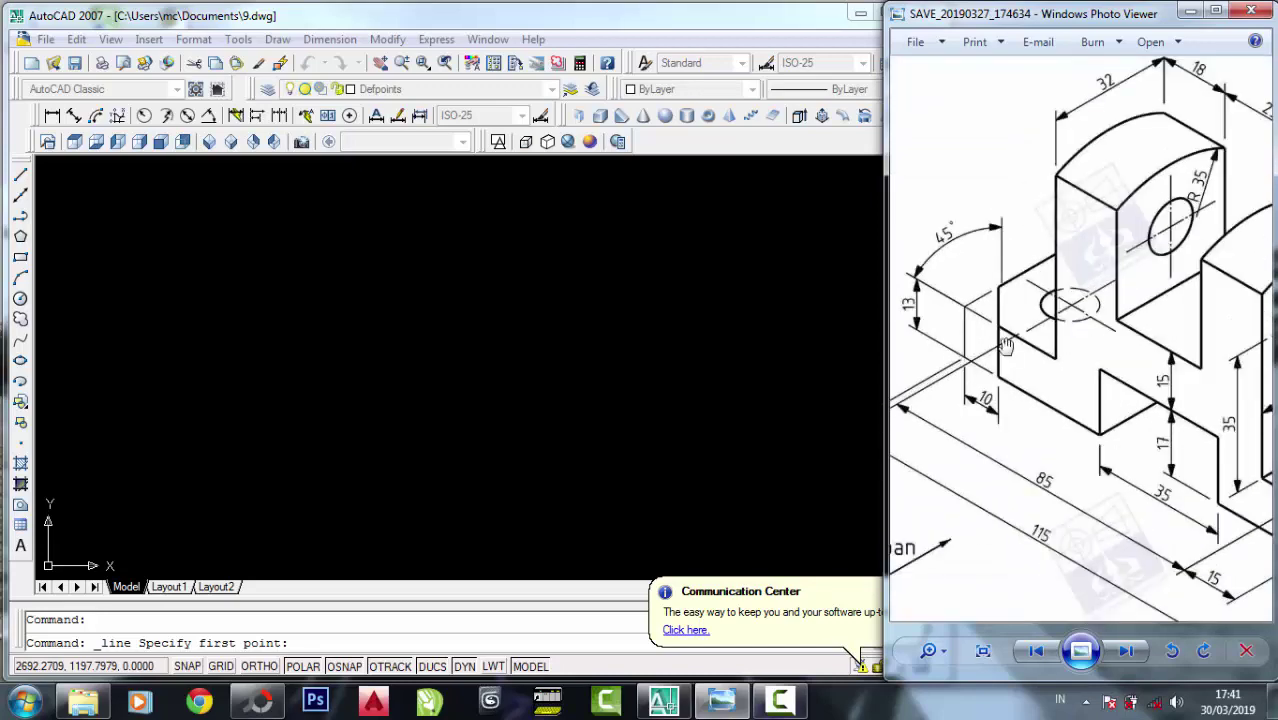
pyautogui.scroll(-2, 1005, 345)
pyautogui.scroll(2, 1028, 493)
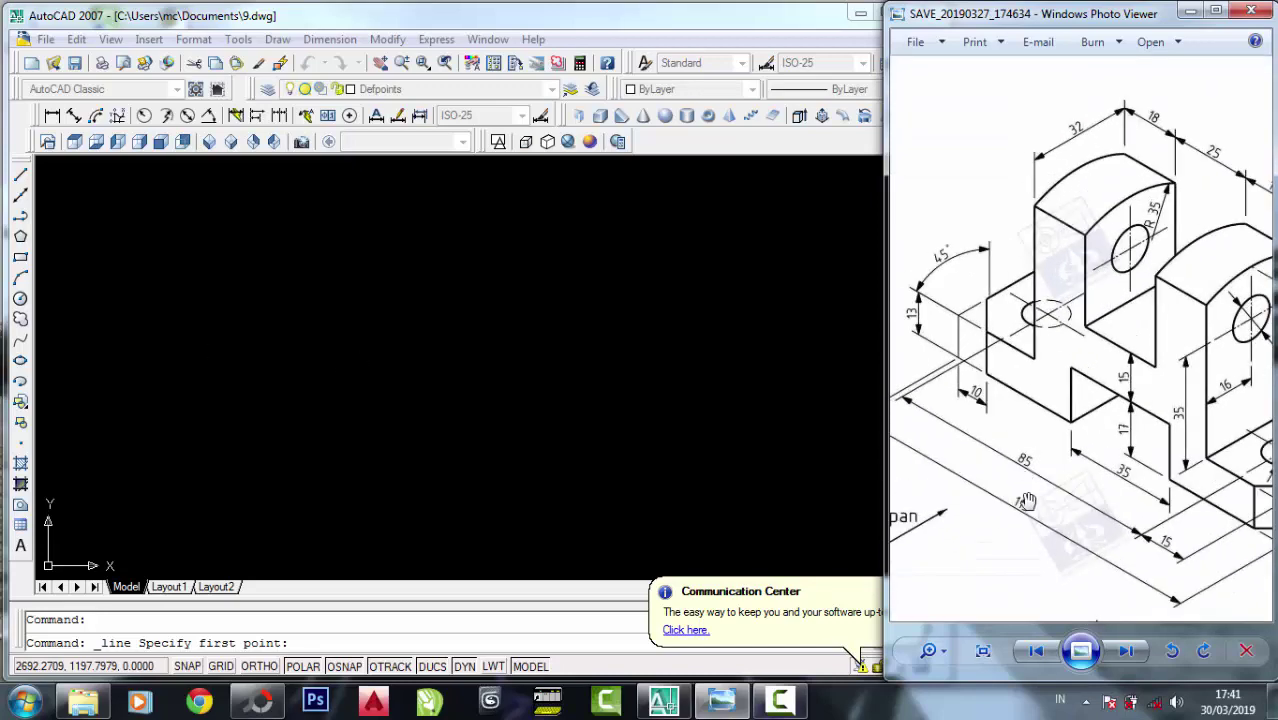
pyautogui.click(375, 351)
# Draw the 115-unit horizontal base line of the front view.
pyautogui.click(248, 313)
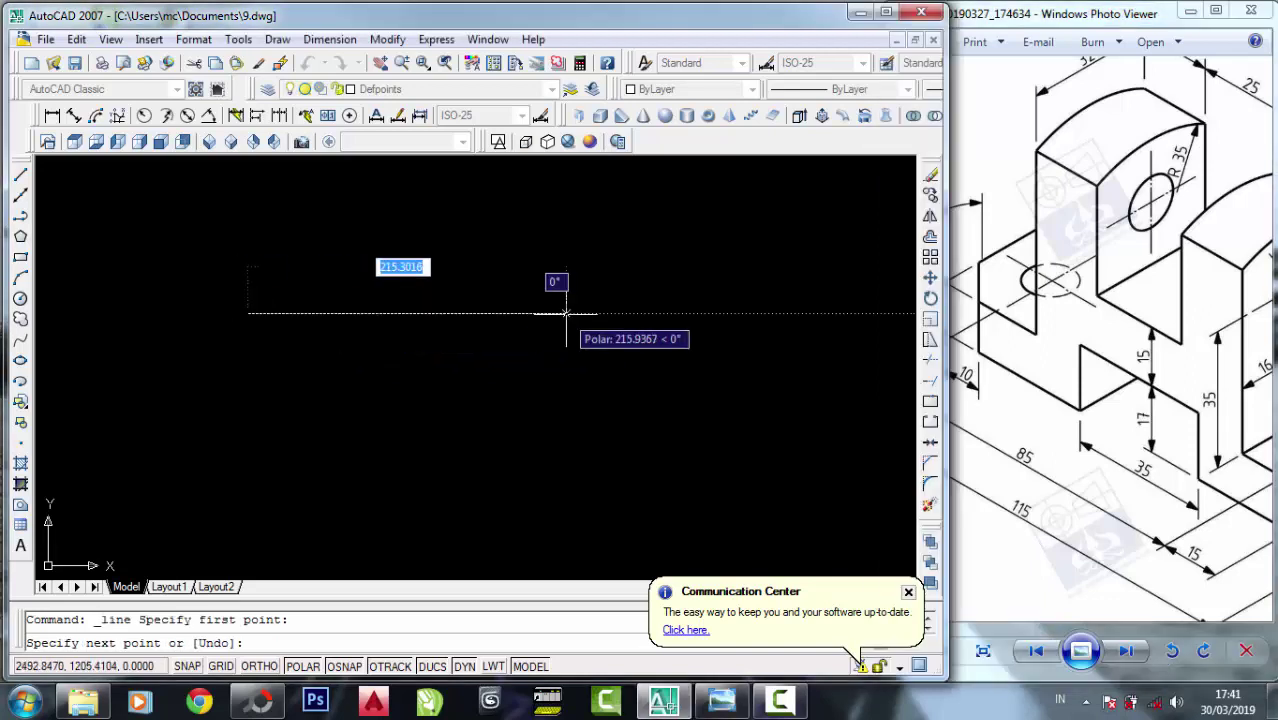
pyautogui.write('21')
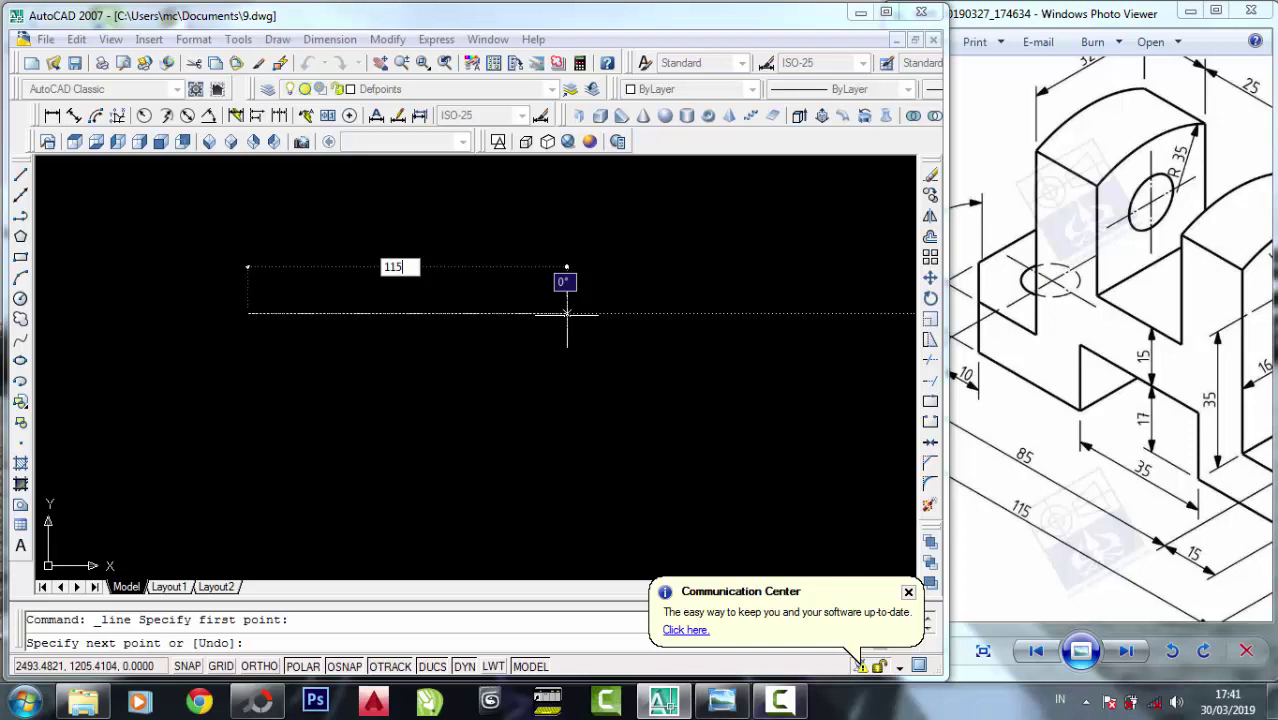
pyautogui.press('Return')
pyautogui.press('Return')
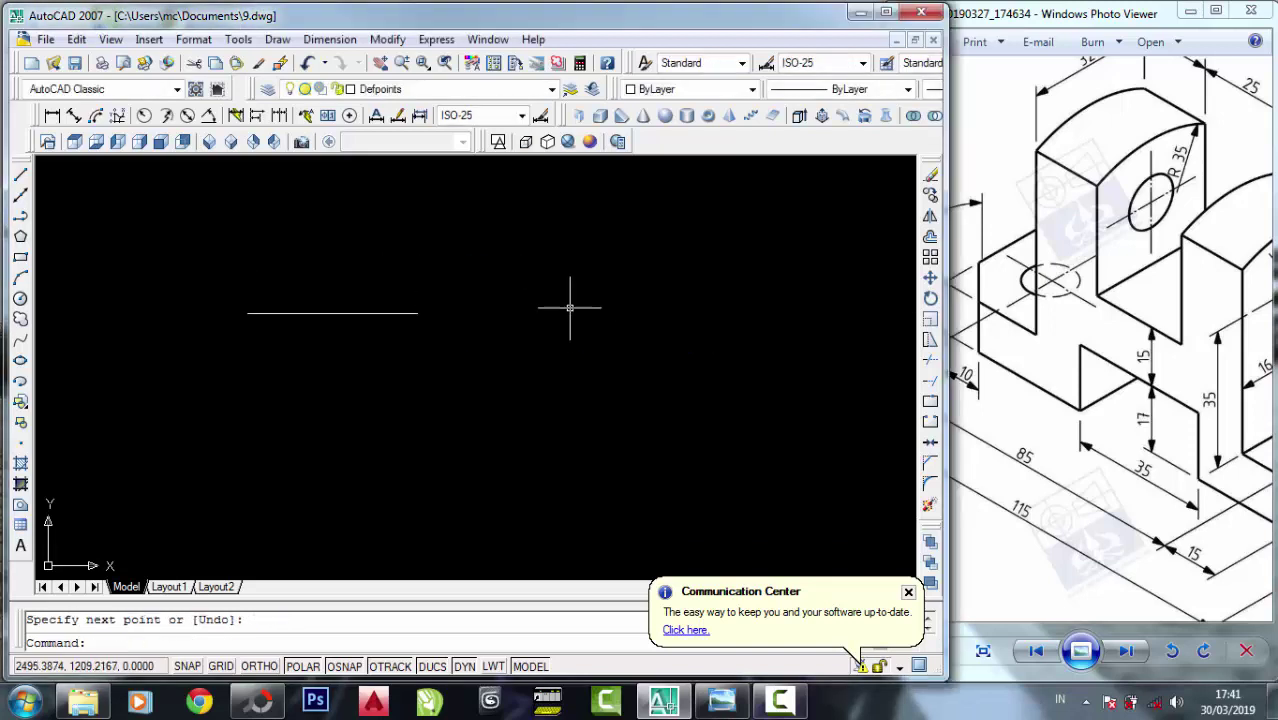
pyautogui.click(1032, 440)
pyautogui.scroll(2, 1065, 358)
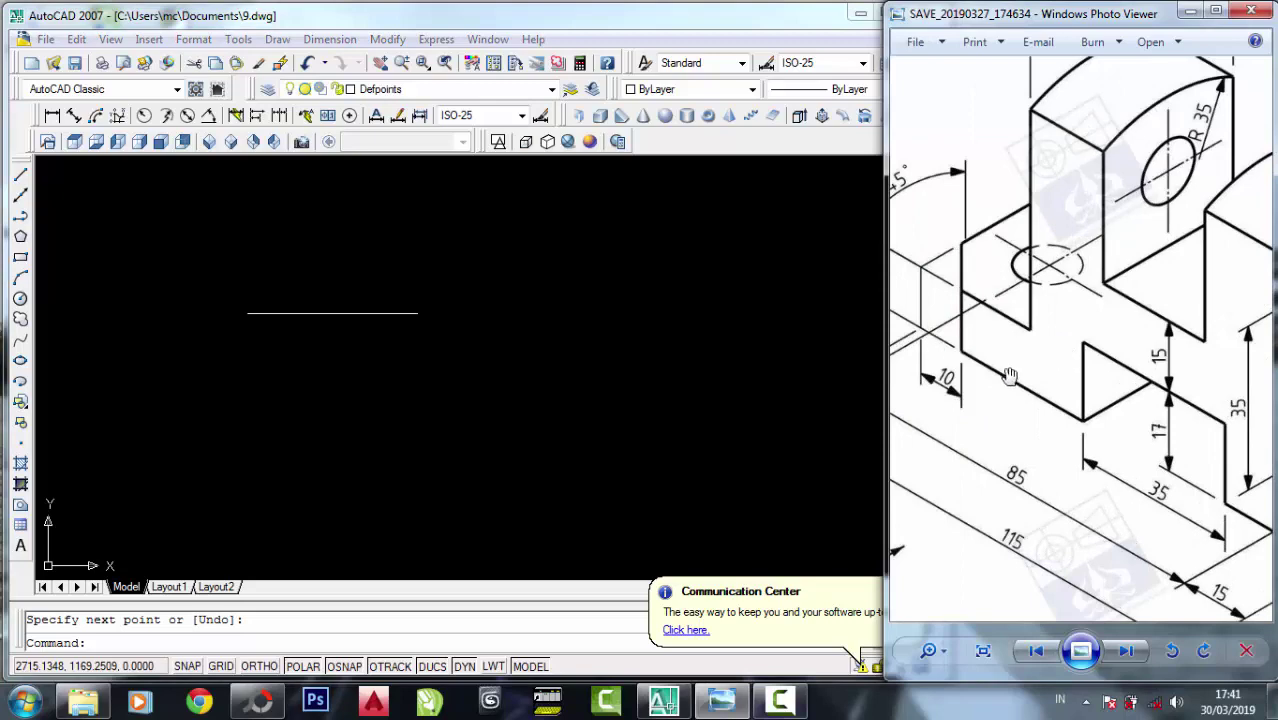
# Copy the horizontal base line 13 units upward.
pyautogui.scroll(-2, 1010, 375)
pyautogui.scroll(2, 933, 341)
pyautogui.click(197, 271)
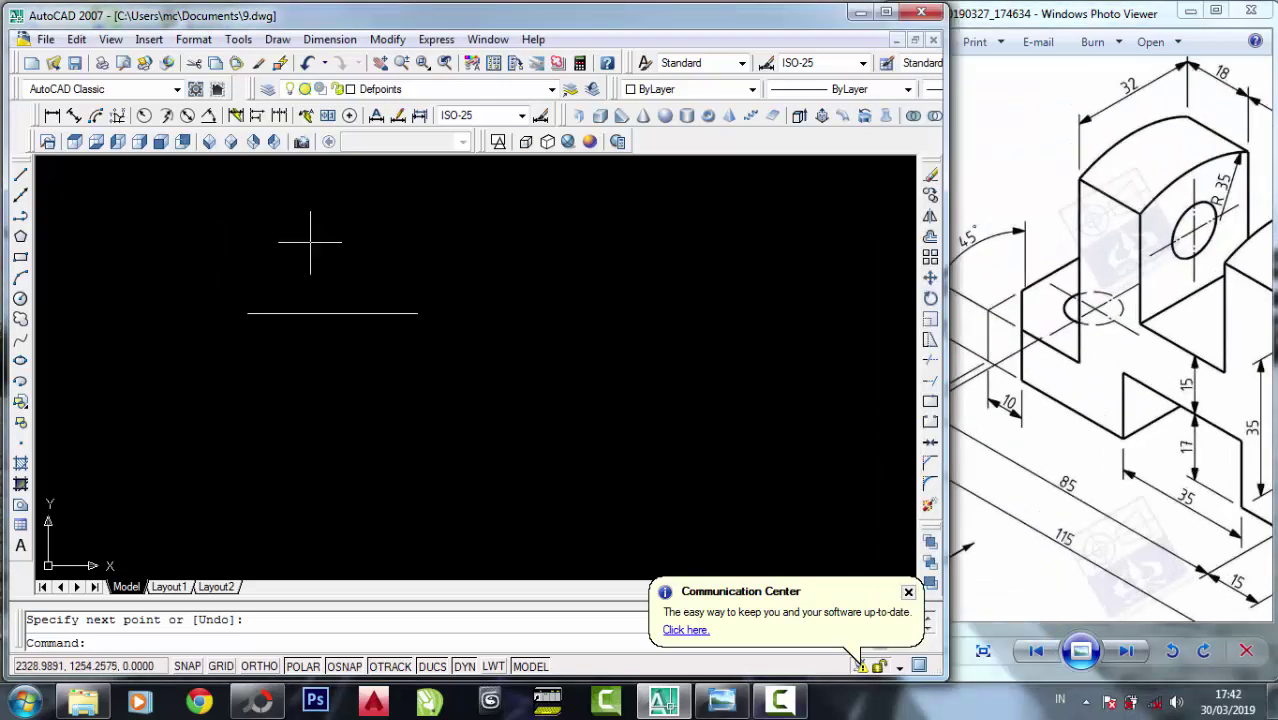
pyautogui.click(930, 195)
pyautogui.click(385, 379)
pyautogui.click(210, 263)
pyautogui.scroll(3, 210, 263)
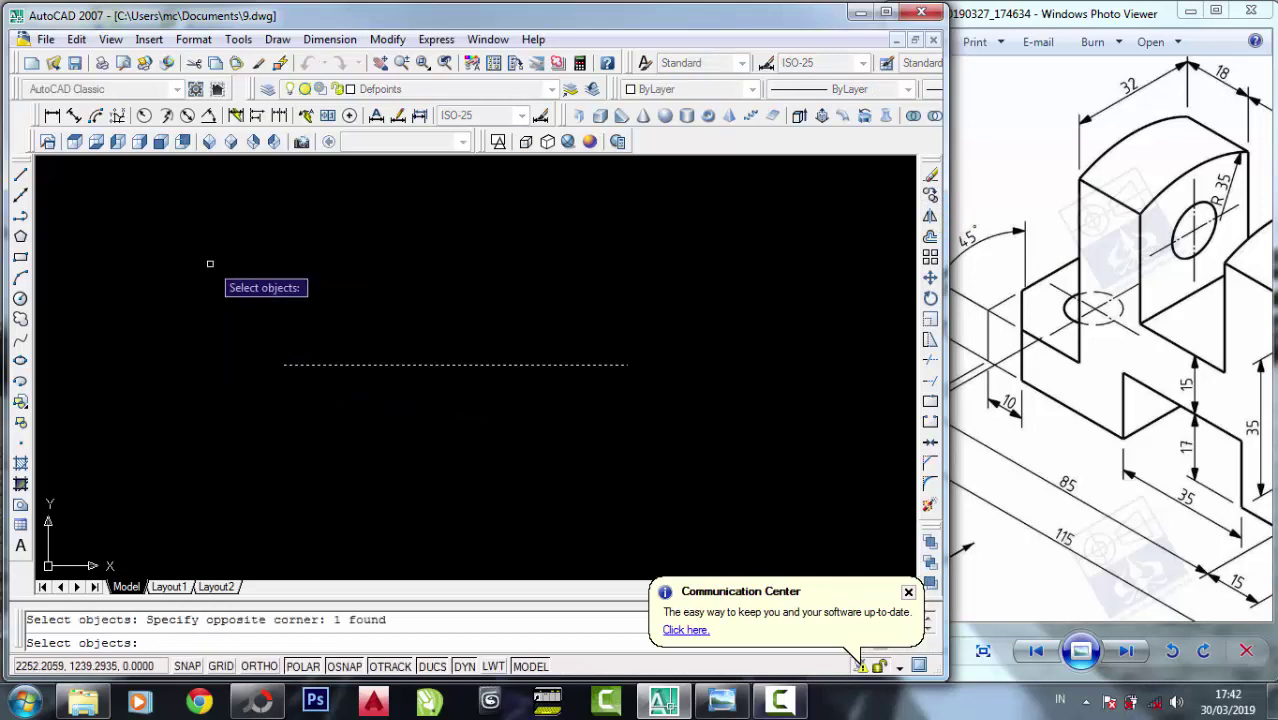
pyautogui.press('Return')
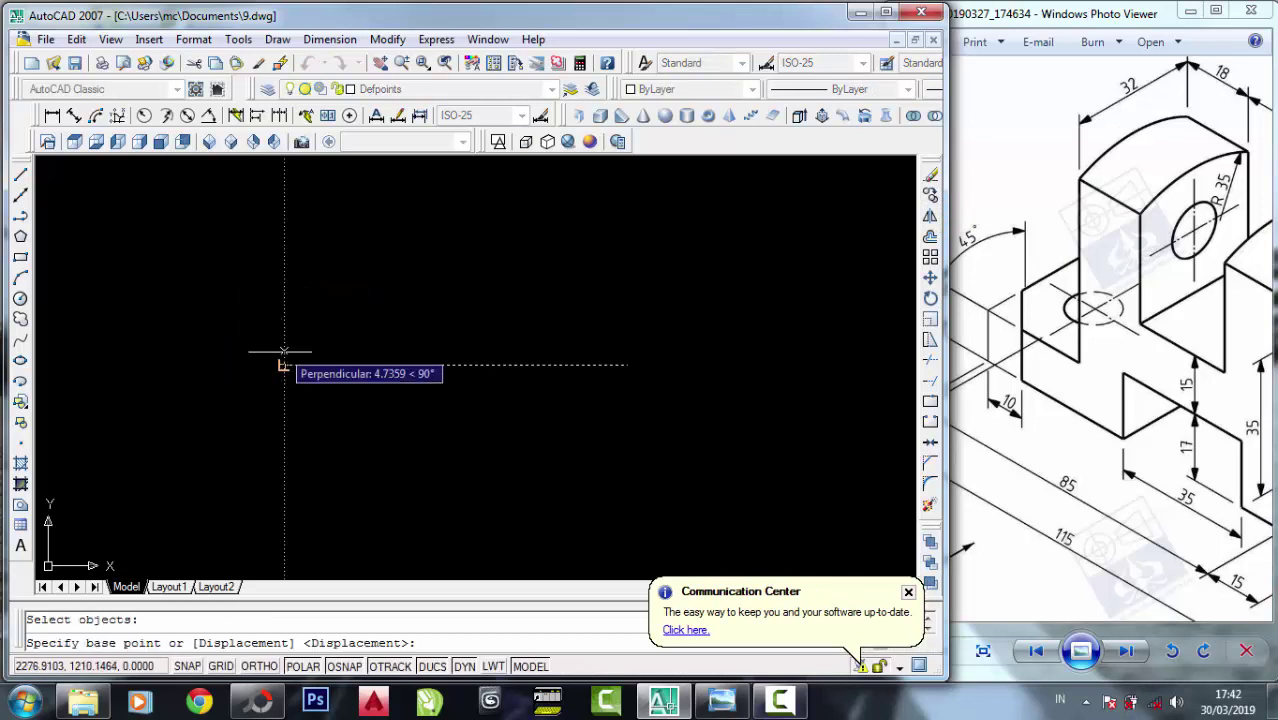
pyautogui.click(284, 364)
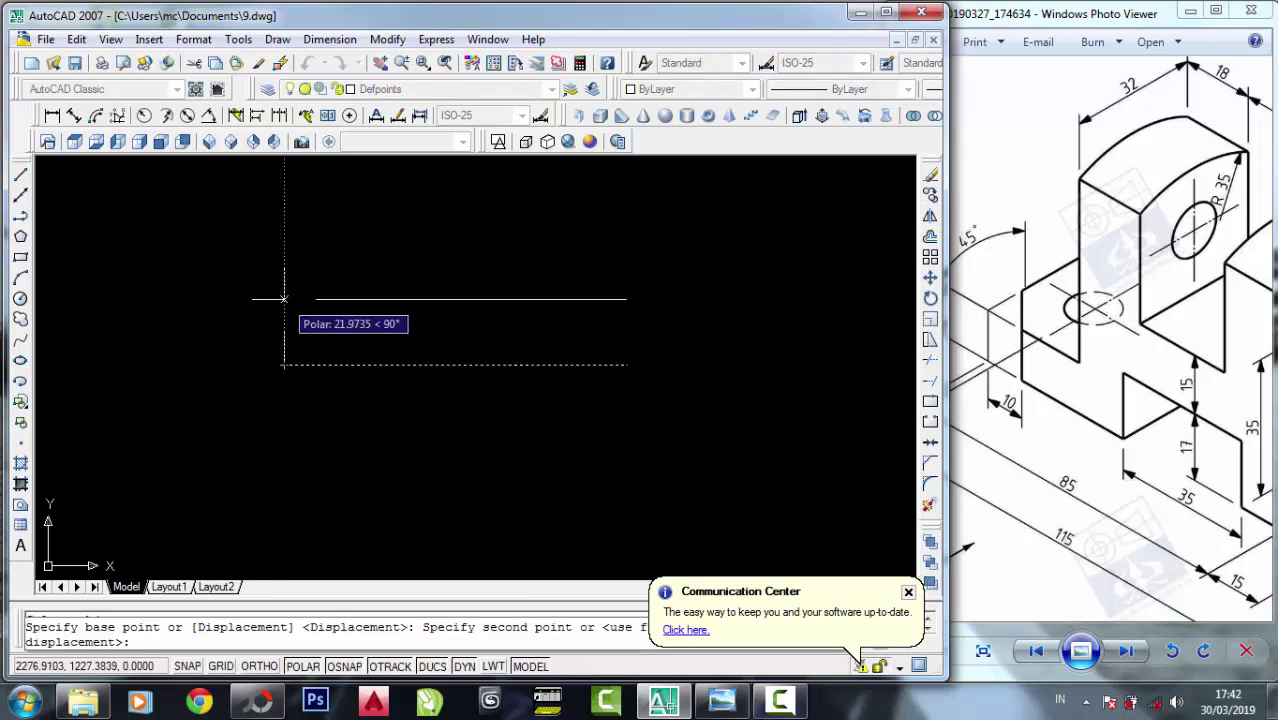
pyautogui.write('13')
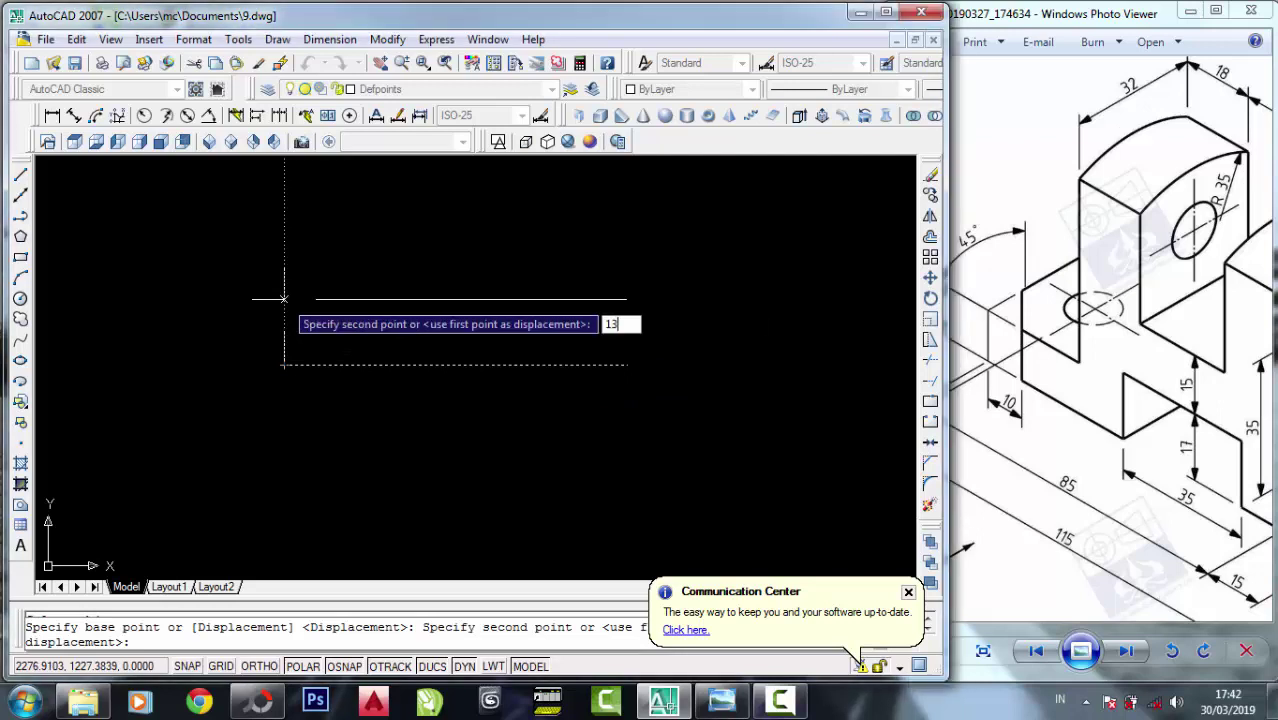
pyautogui.press('Return')
pyautogui.press('Return')
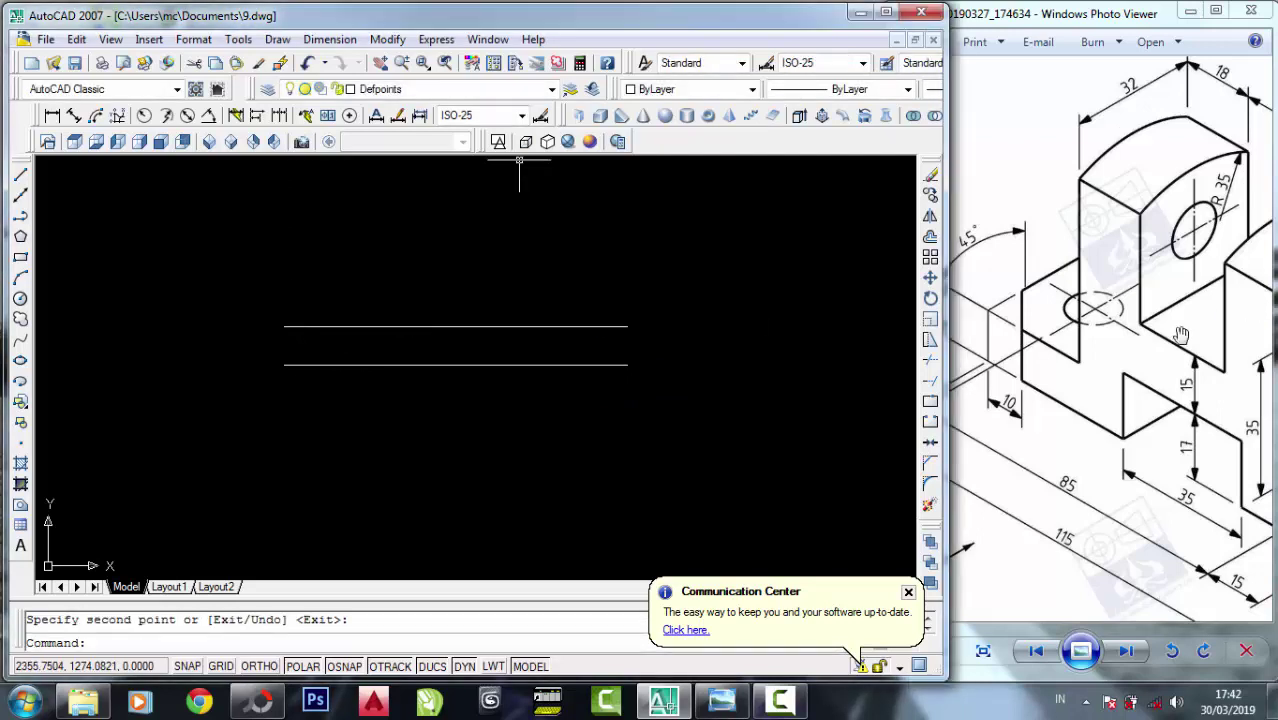
# Review the reference image and make Layer4 the current layer.
pyautogui.click(1181, 334)
pyautogui.scroll(-1, 1094, 327)
pyautogui.scroll(-1, 1116, 331)
pyautogui.scroll(-1, 1112, 318)
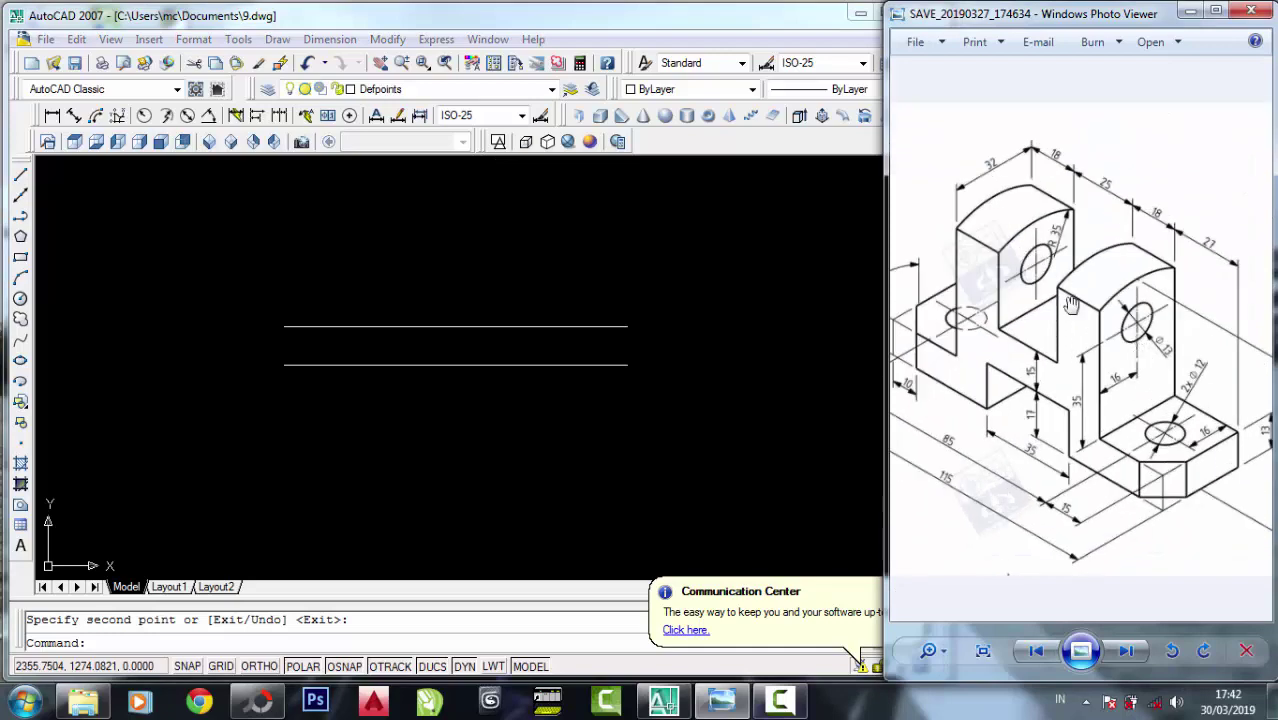
pyautogui.scroll(-1, 1070, 305)
pyautogui.scroll(-1, 1030, 300)
pyautogui.scroll(1, 1035, 327)
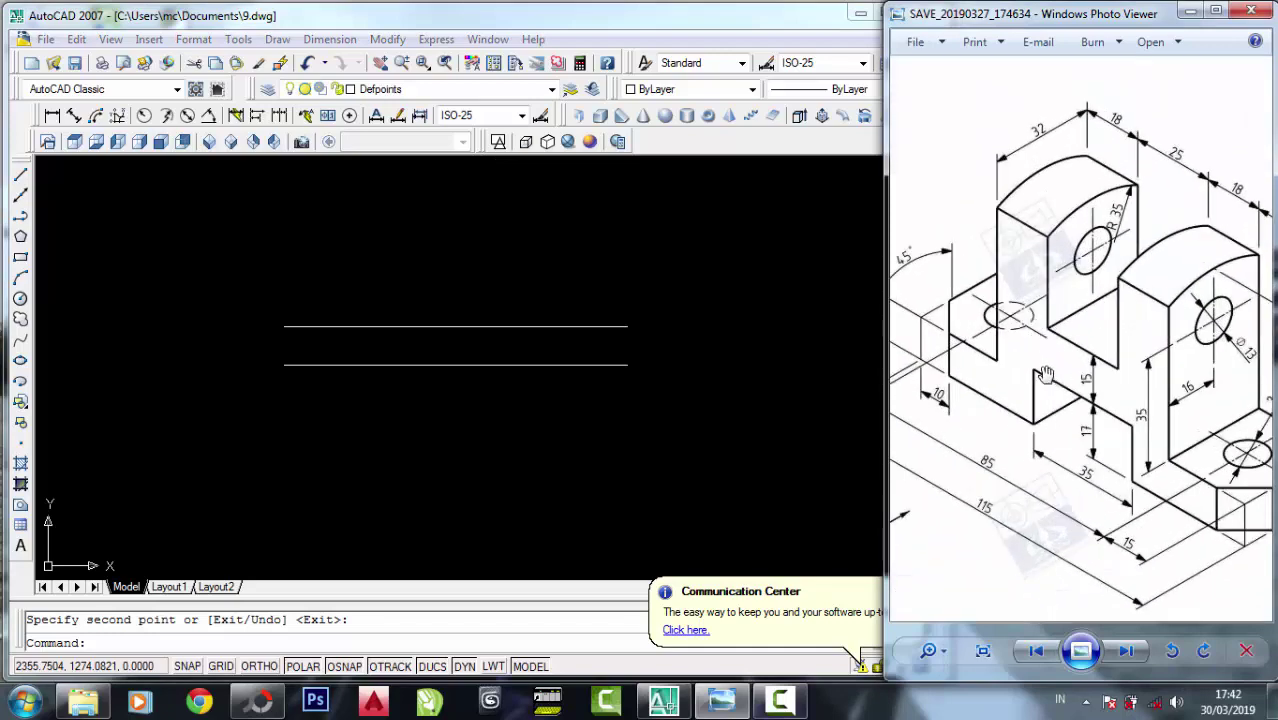
pyautogui.scroll(1, 1040, 380)
pyautogui.scroll(1, 1110, 460)
pyautogui.scroll(1, 1105, 460)
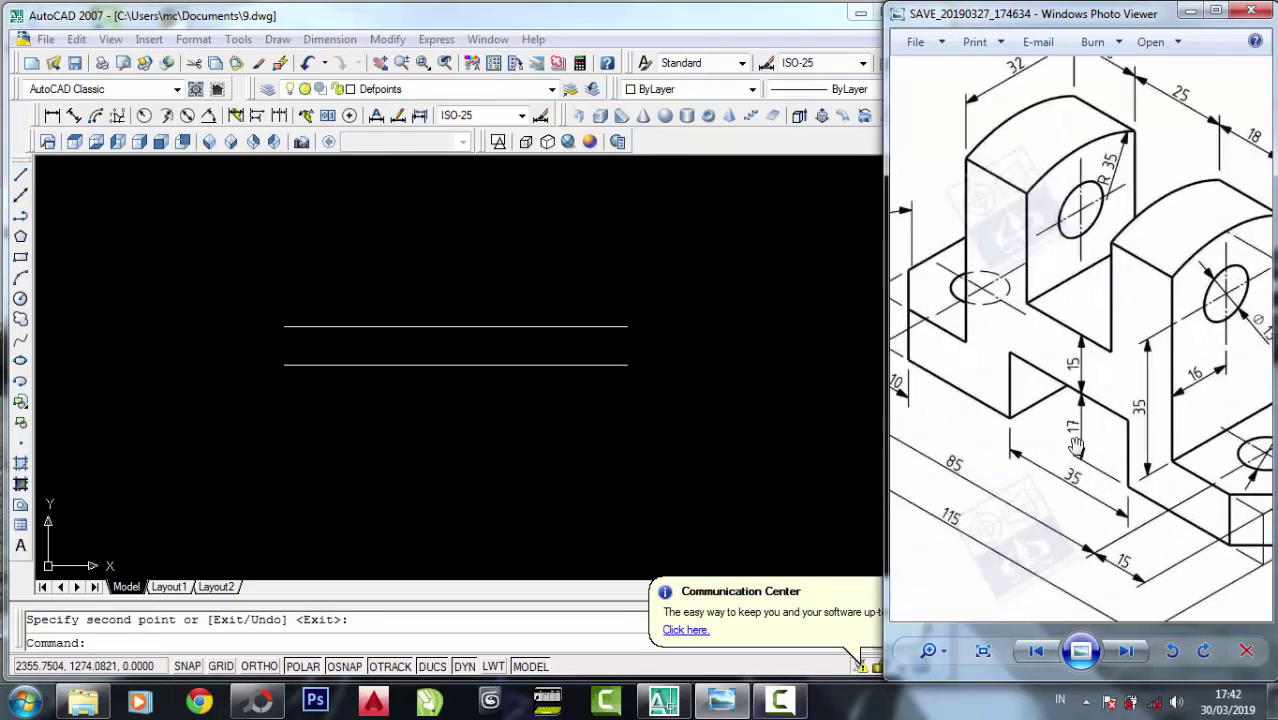
pyautogui.scroll(1, 1100, 455)
pyautogui.click(452, 96)
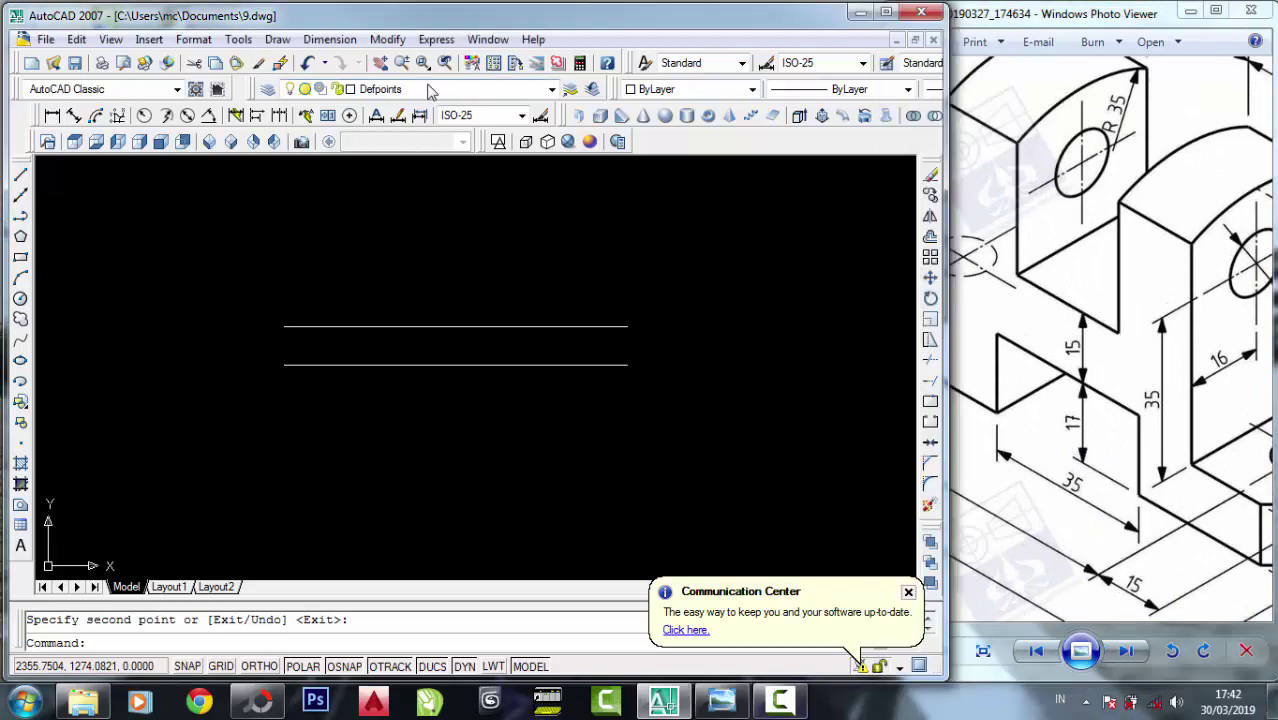
pyautogui.click(452, 90)
pyautogui.click(397, 185)
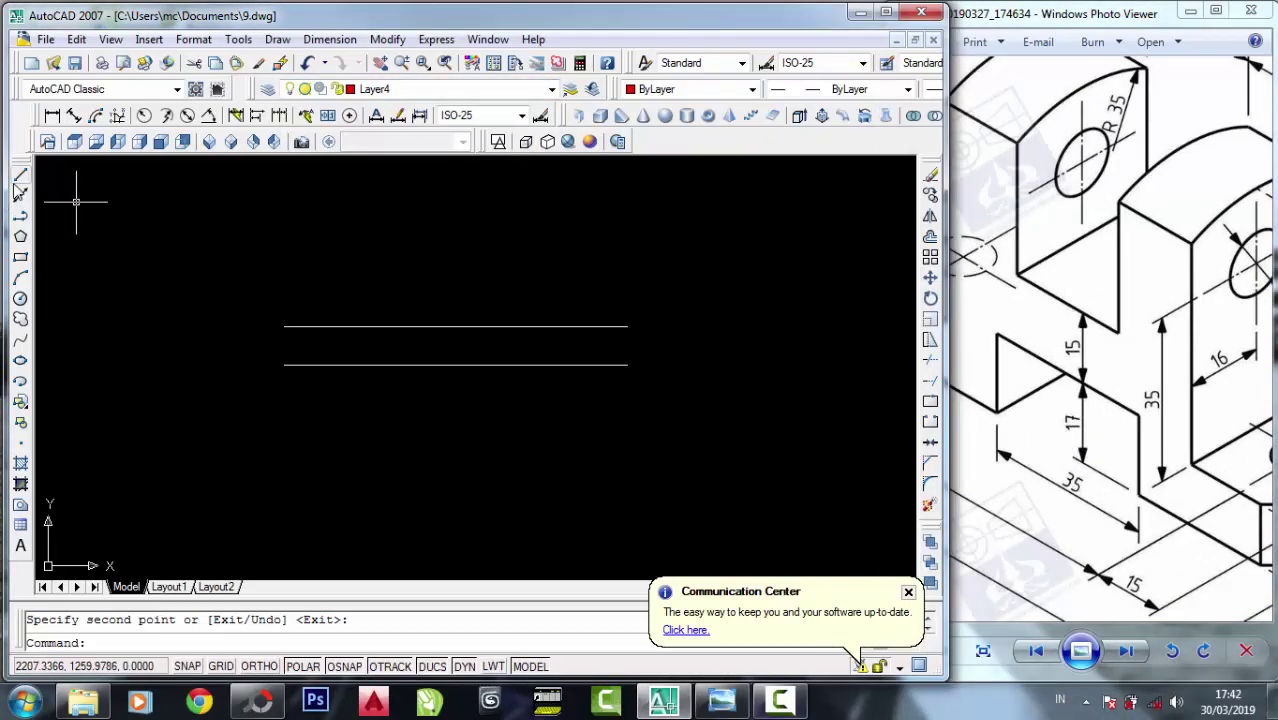
# Draw a red vertical line crossing both horizontal lines.
pyautogui.click(20, 176)
pyautogui.click(456, 364)
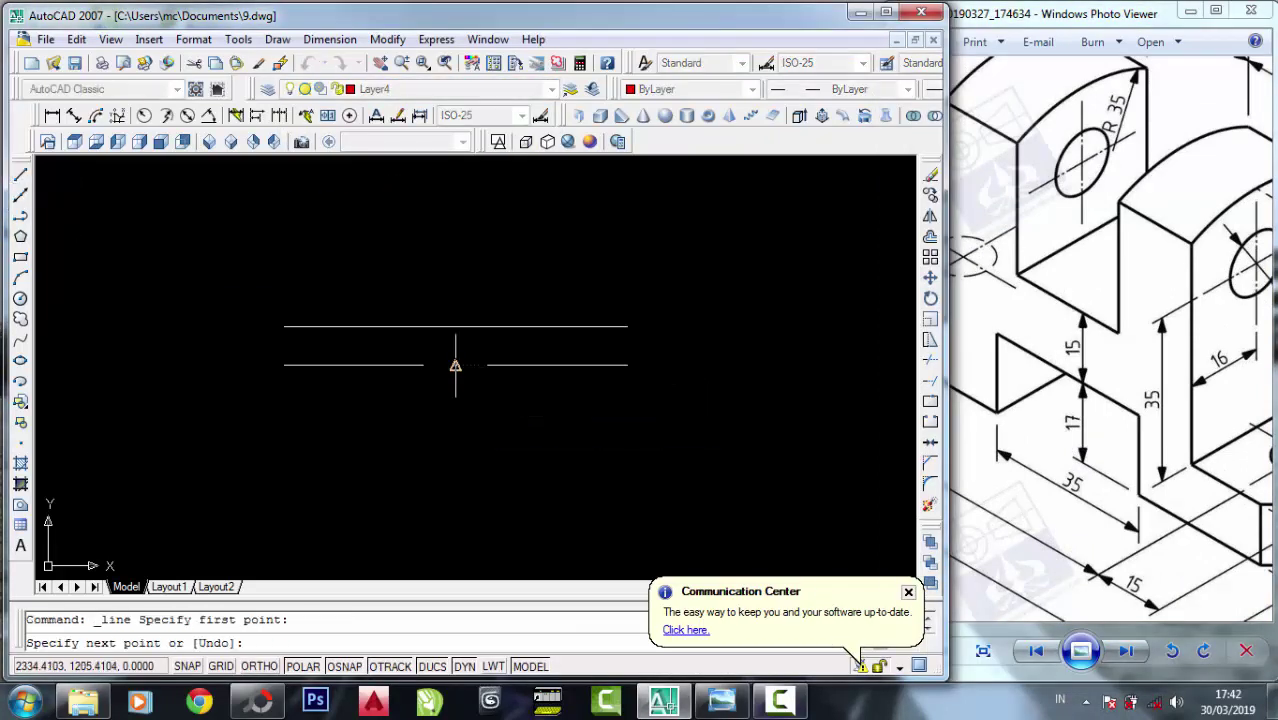
pyautogui.click(456, 208)
pyautogui.rightClick(456, 208)
# Finish the red vertical line and recheck the reference image.
pyautogui.click(480, 219)
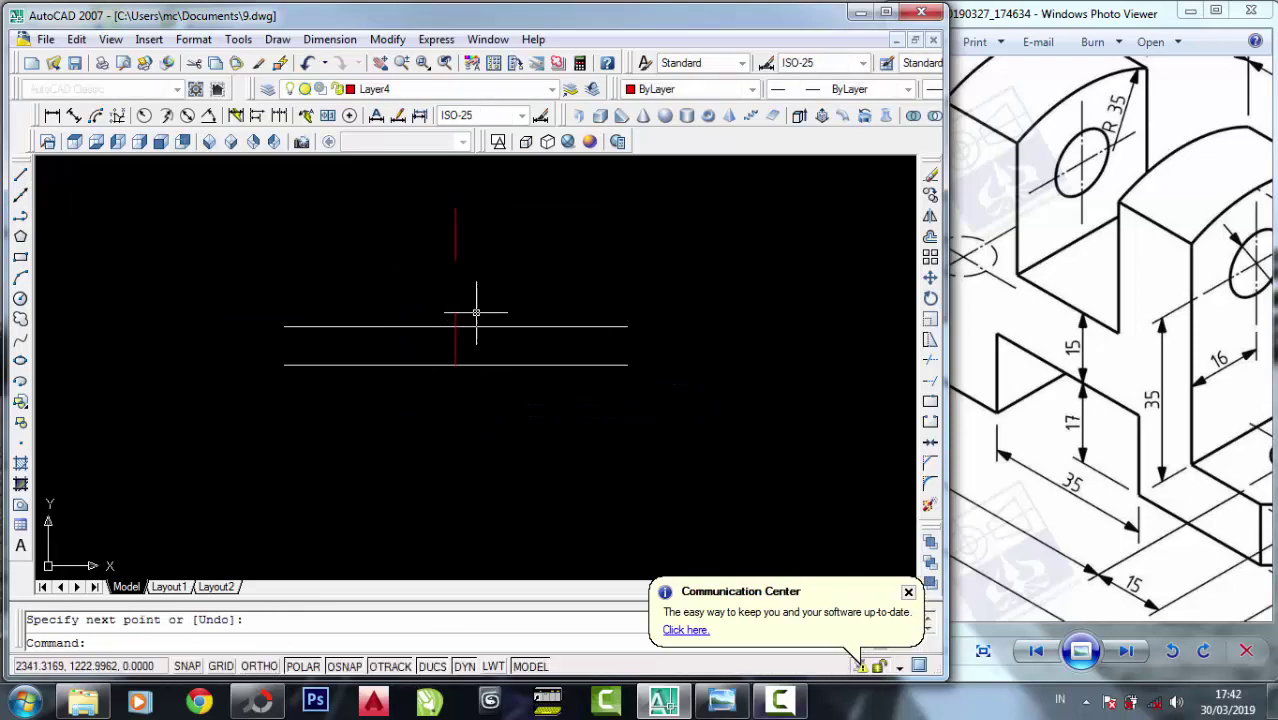
pyautogui.scroll(2, 476, 313)
pyautogui.click(893, 362)
pyautogui.scroll(-2, 1037, 356)
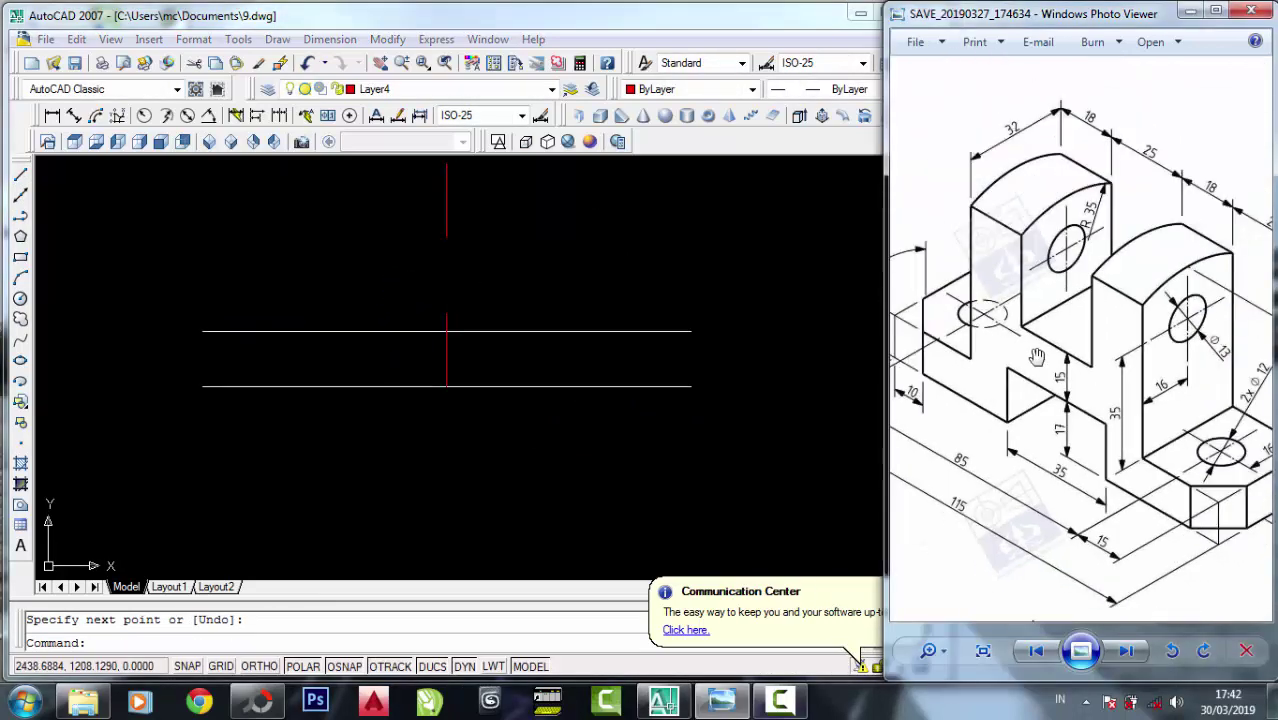
pyautogui.scroll(1, 1040, 360)
pyautogui.scroll(-1, 1071, 396)
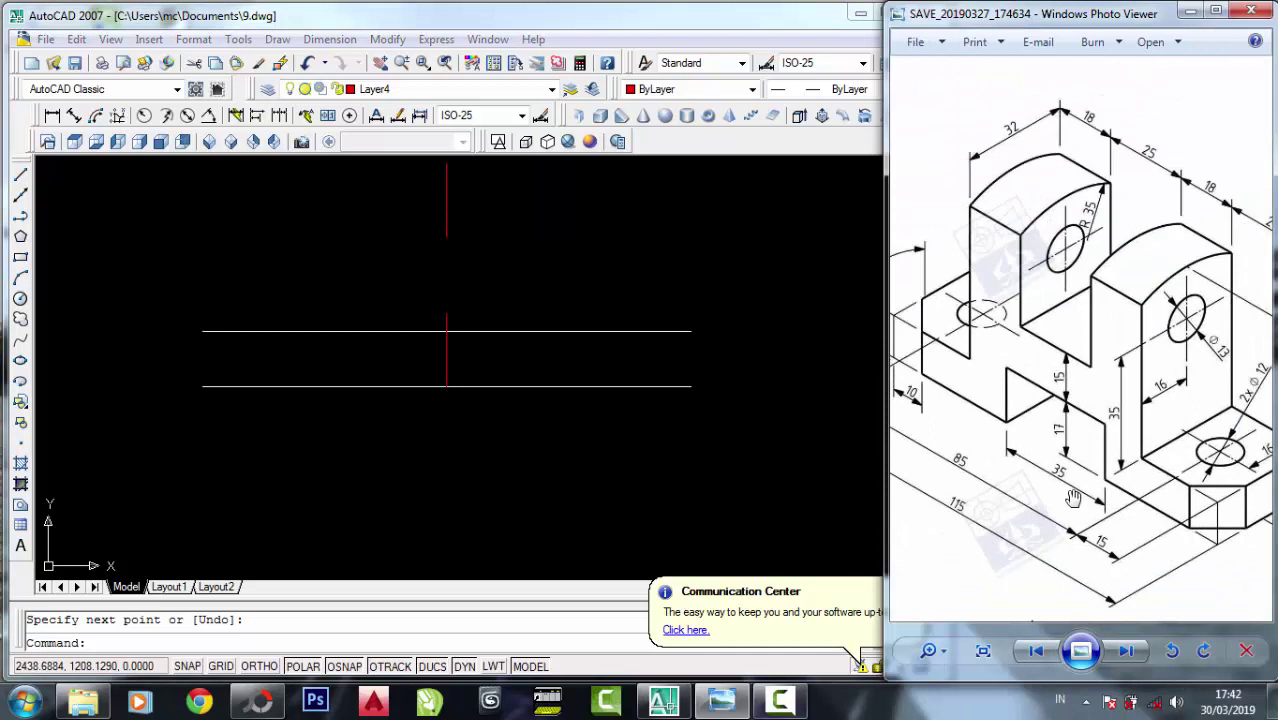
pyautogui.click(468, 97)
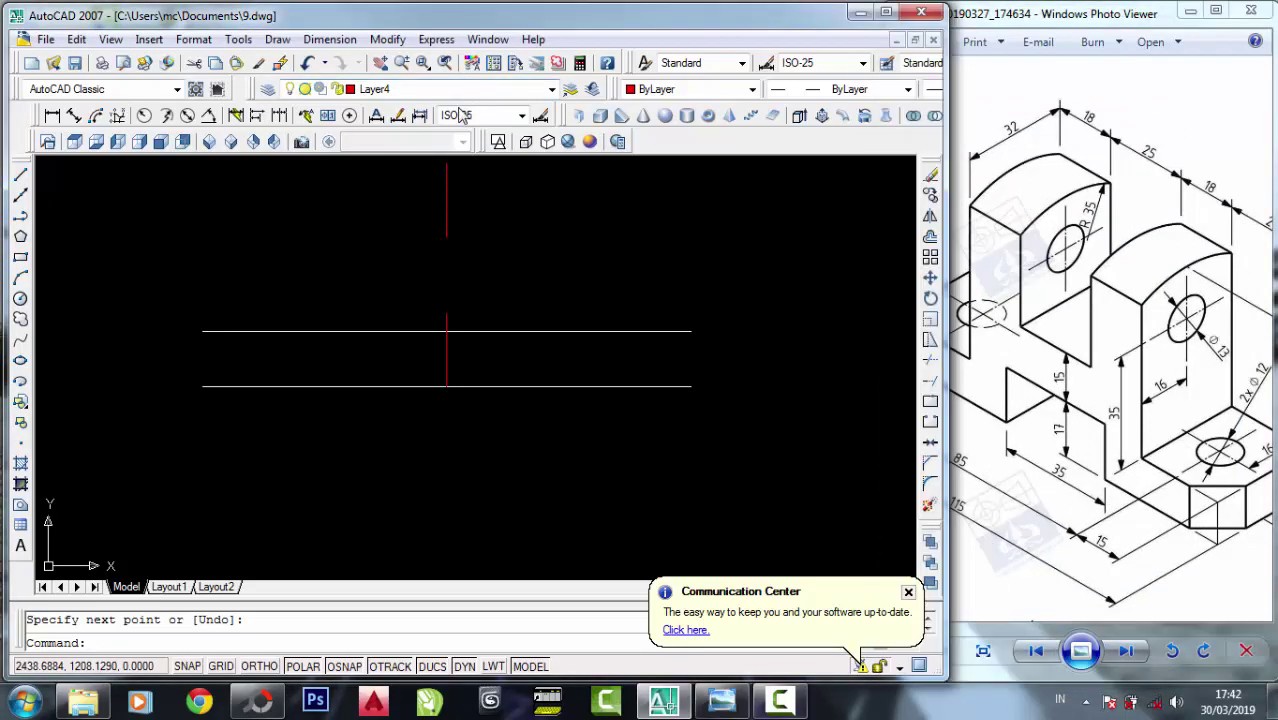
pyautogui.click(462, 95)
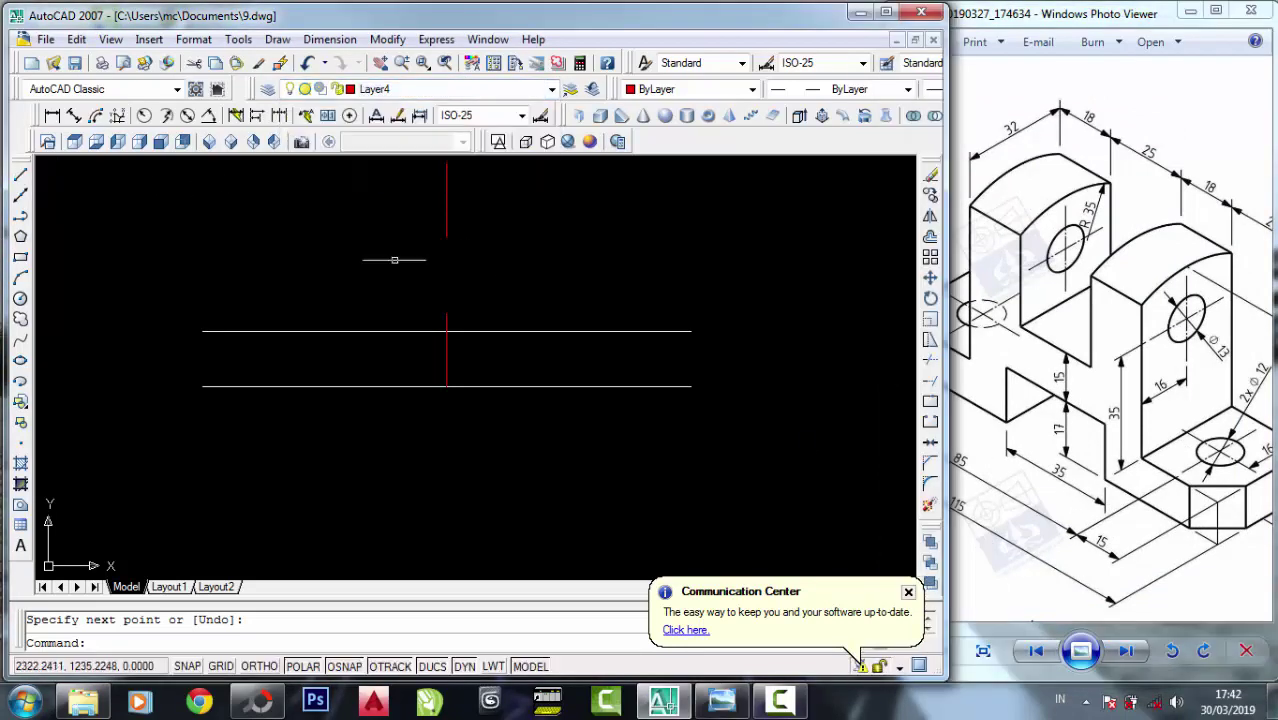
# Draw a 35-unit trial horizontal line left of the centre line.
pyautogui.click(20, 174)
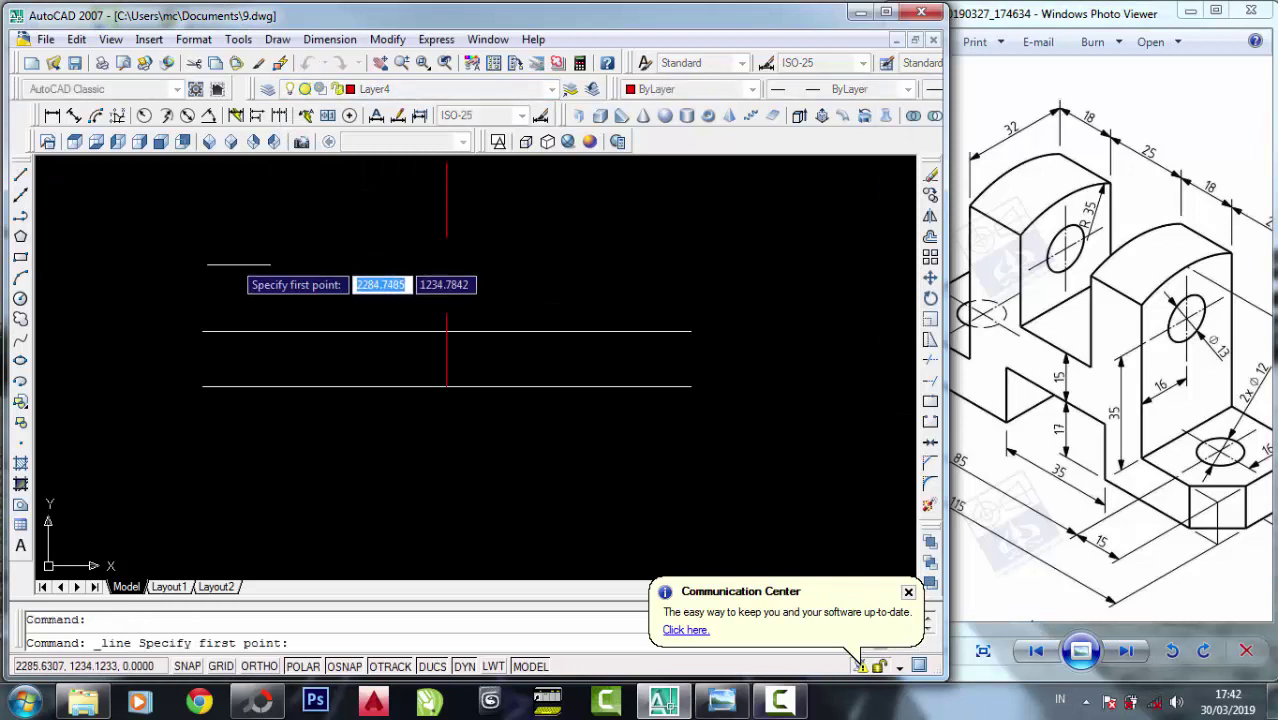
pyautogui.click(292, 266)
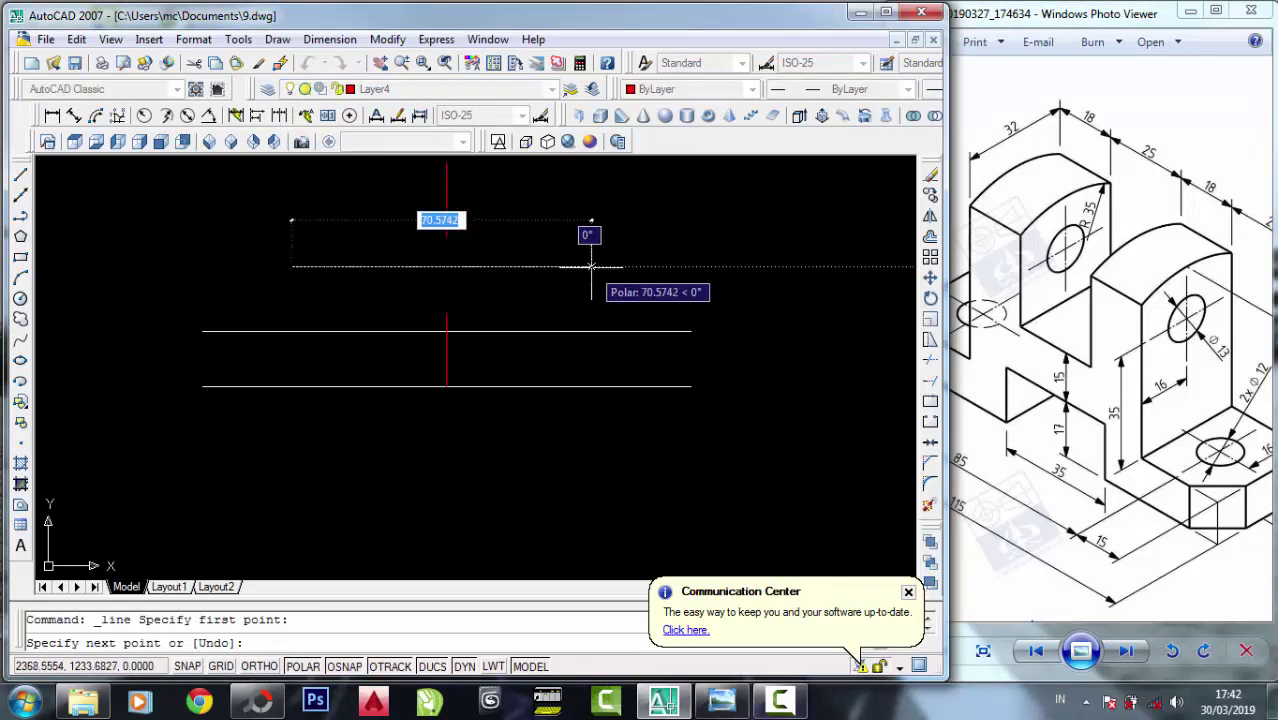
pyautogui.write('50')
pyautogui.press('Return')
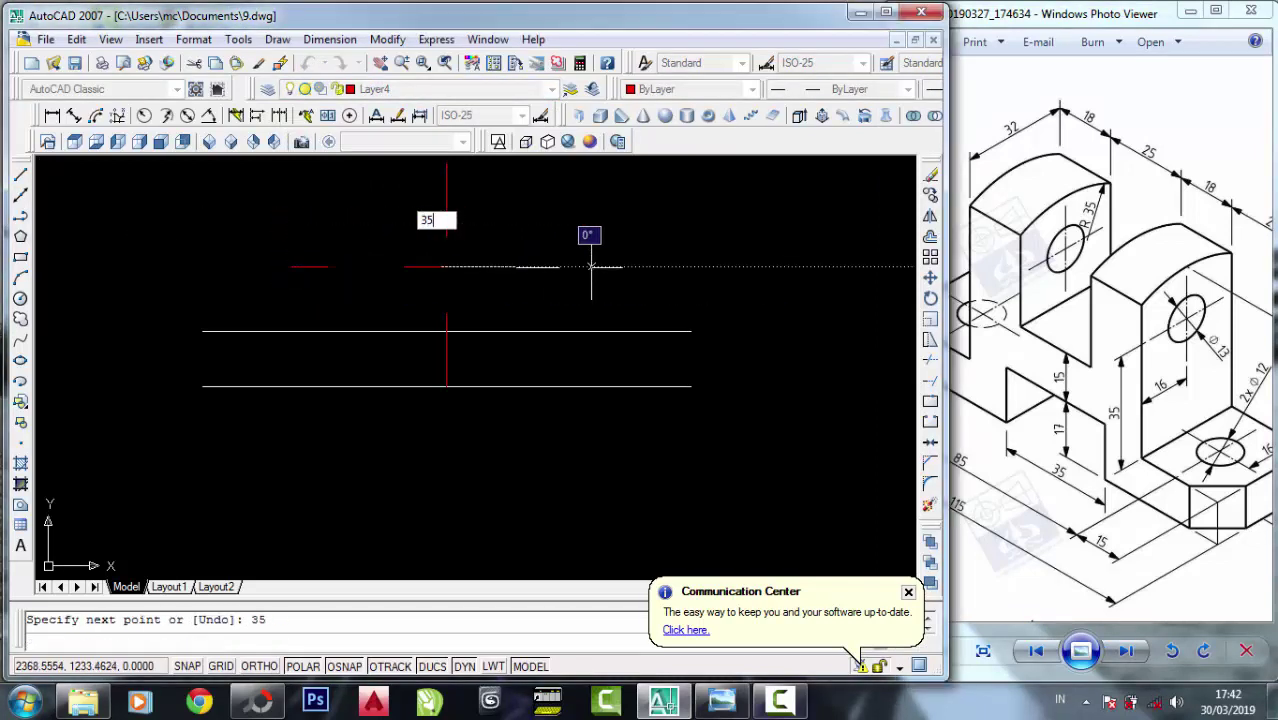
pyautogui.press('Return')
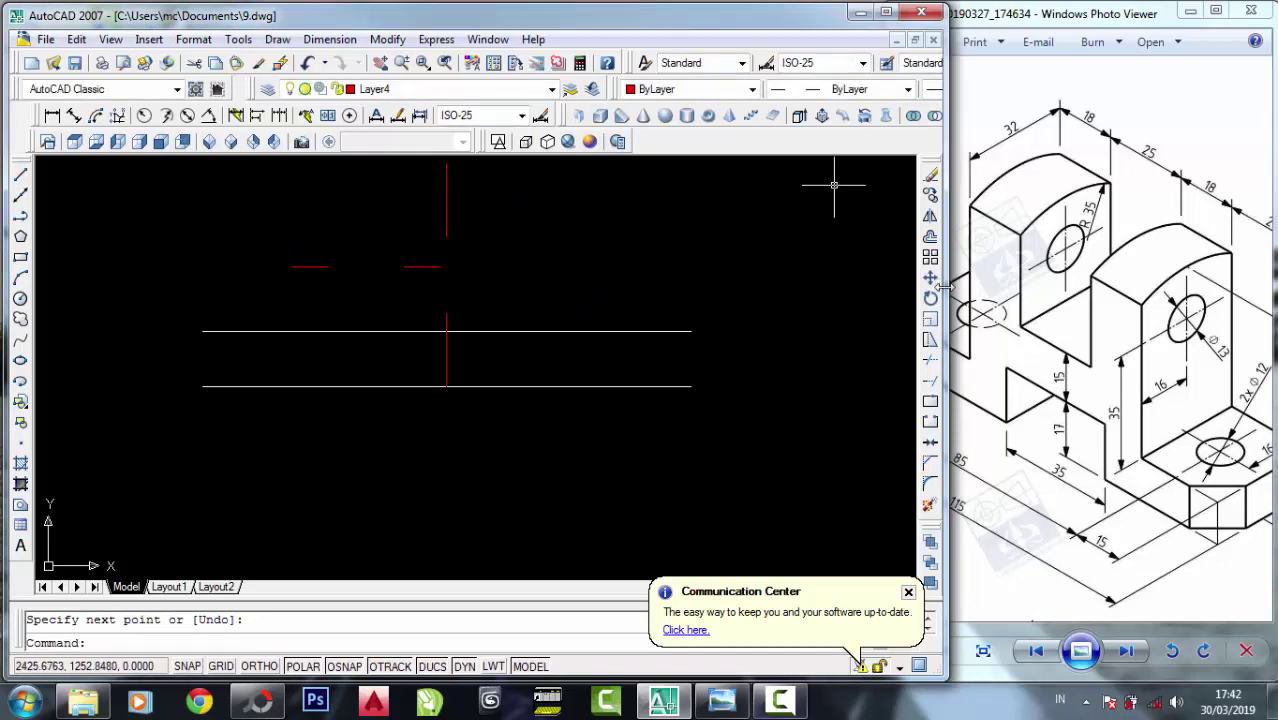
# Move the trial horizontal line down to a new position.
pyautogui.click(930, 278)
pyautogui.click(355, 290)
pyautogui.click(300, 257)
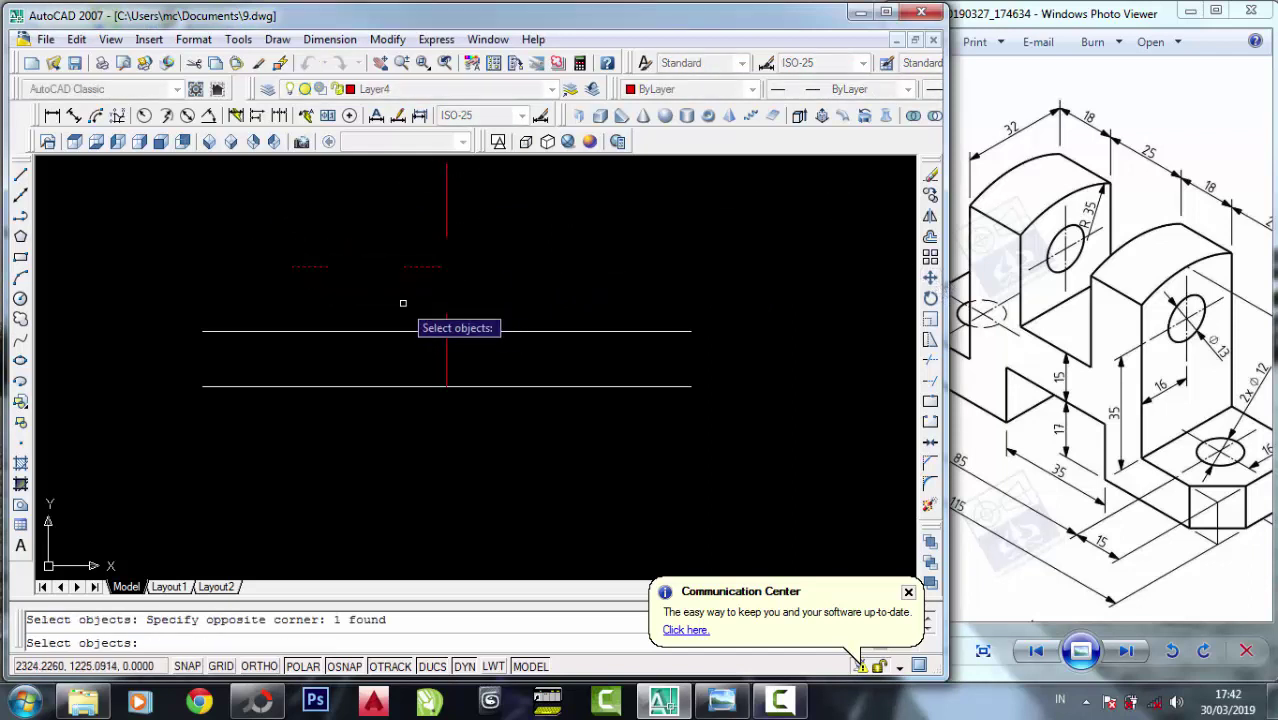
pyautogui.press('Return')
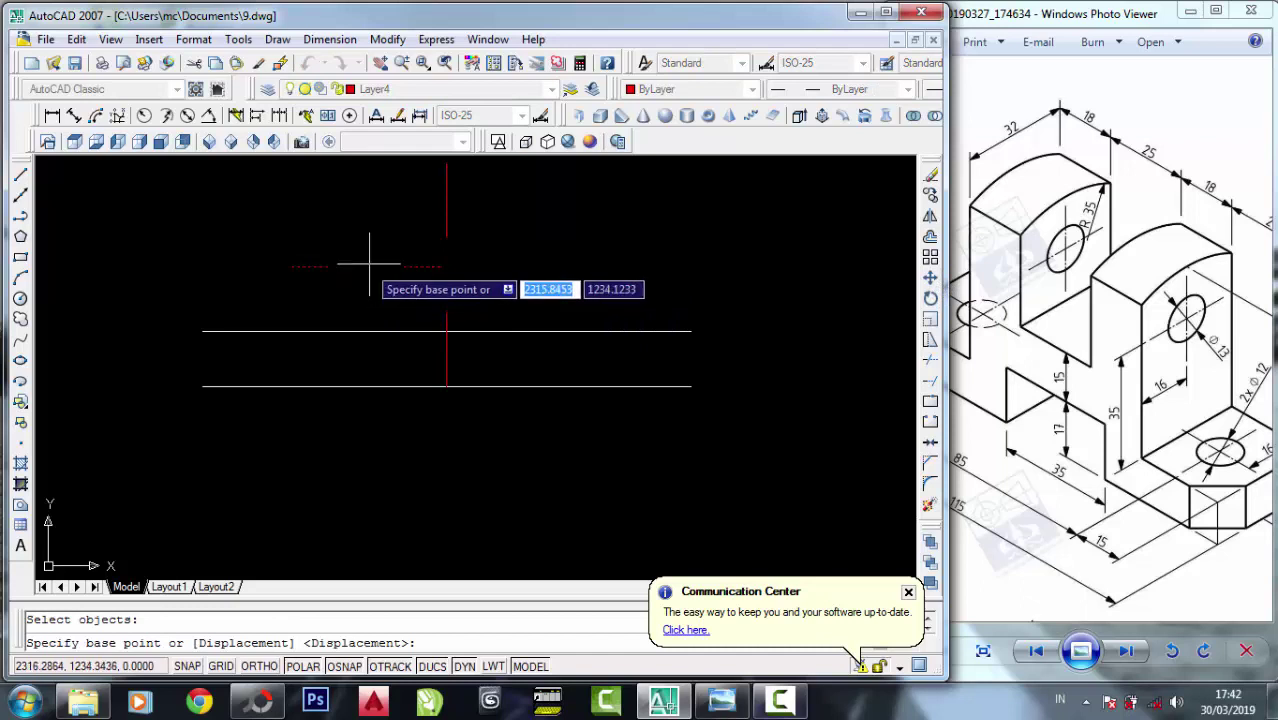
pyautogui.click(371, 267)
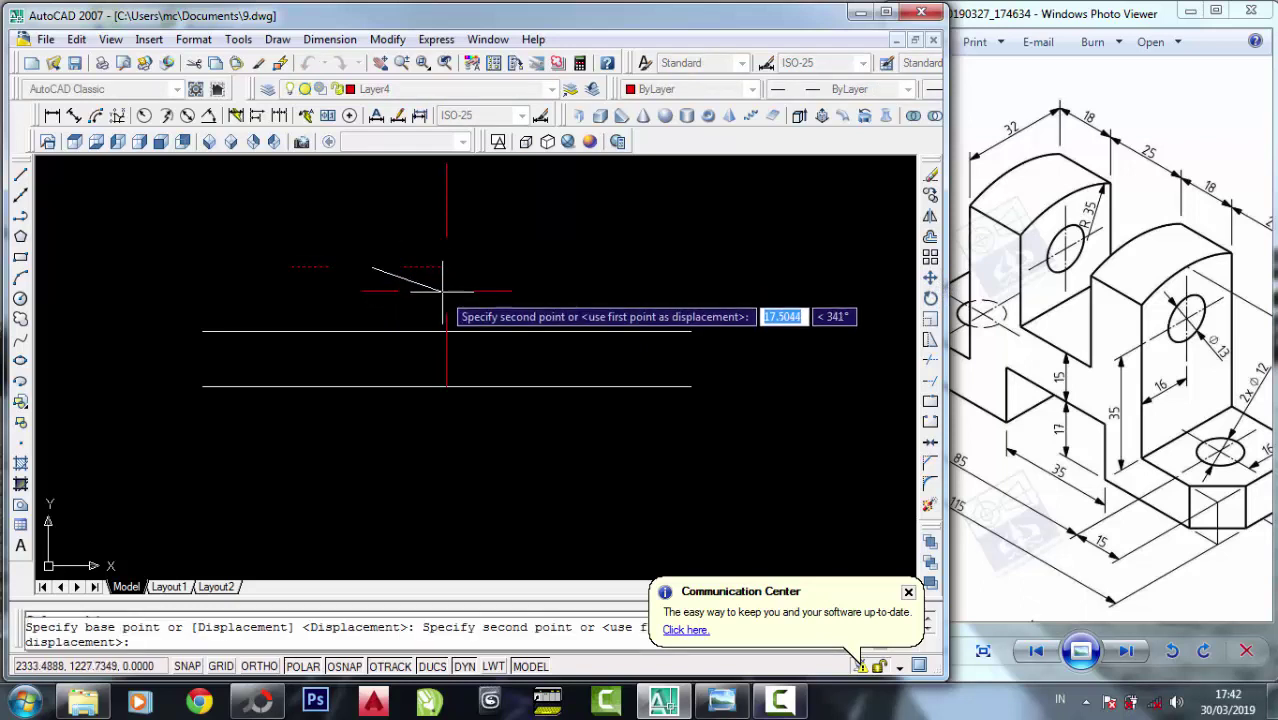
pyautogui.click(442, 296)
pyautogui.scroll(2, 486, 270)
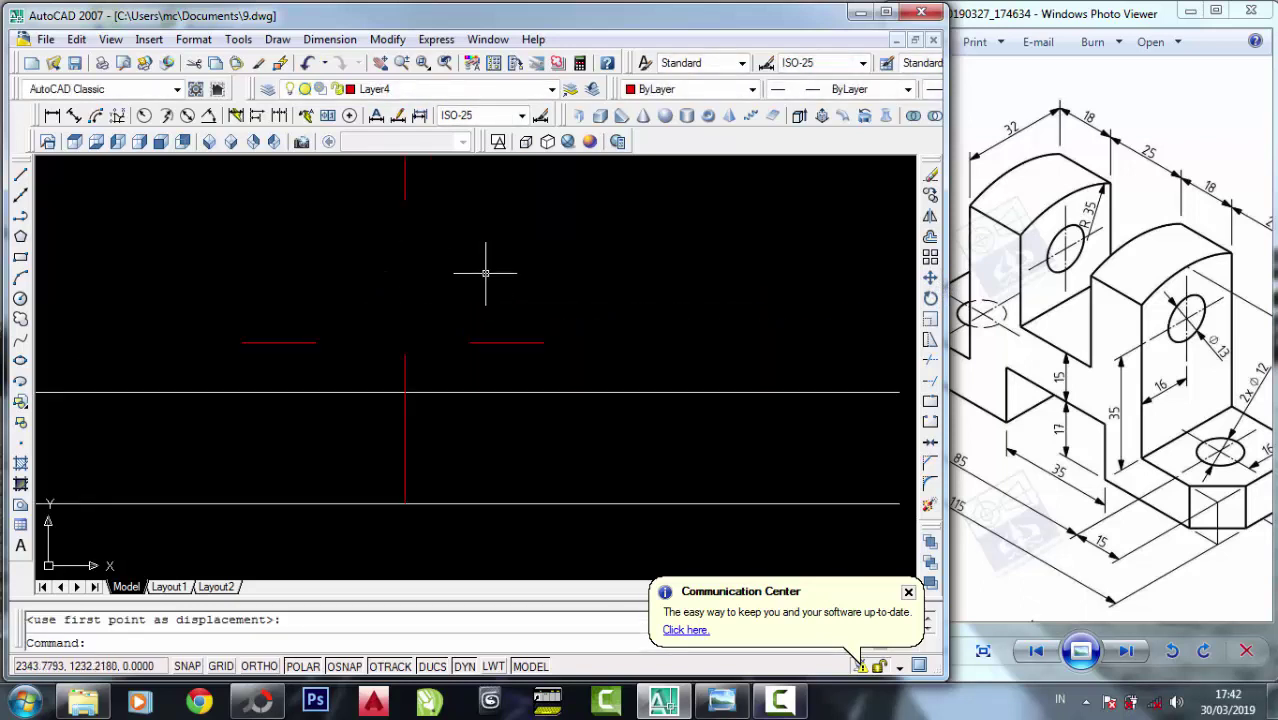
# Erase the trial red horizontal line.
pyautogui.click(930, 176)
pyautogui.click(545, 358)
pyautogui.click(494, 302)
pyautogui.press('Return')
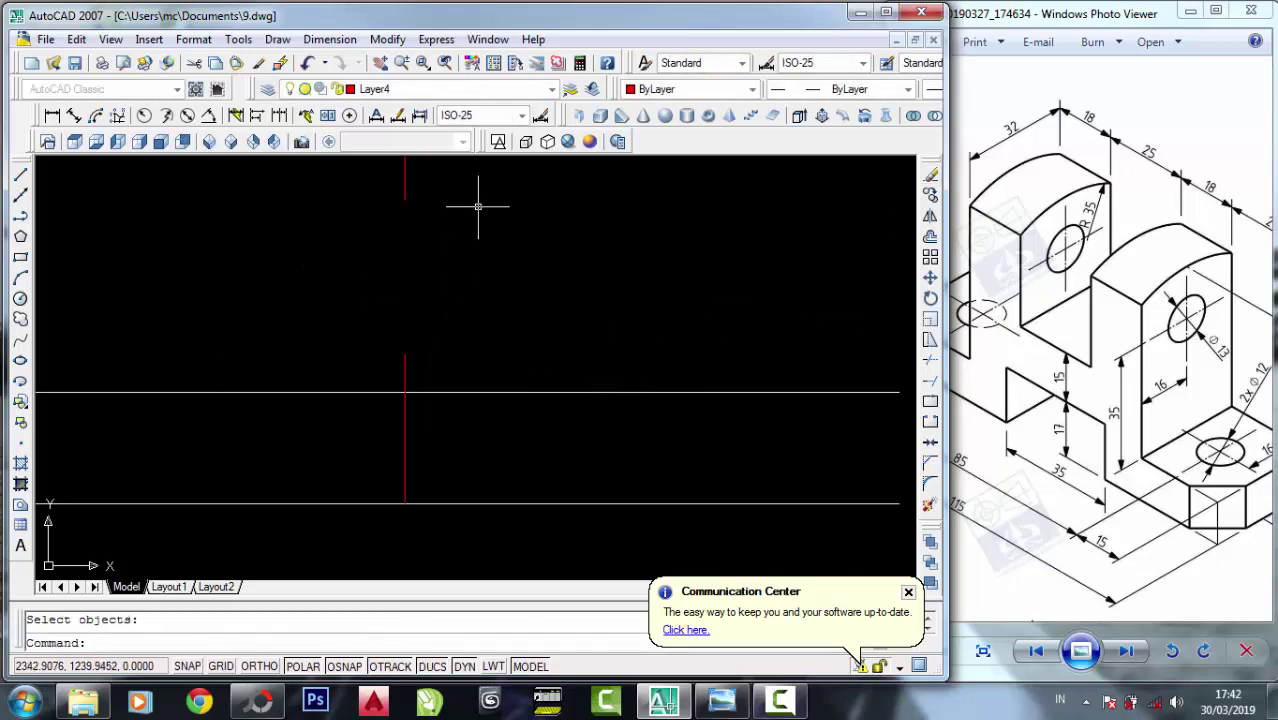
pyautogui.click(410, 90)
# On Defpoints, draw a 35-unit horizontal line above the drawing.
pyautogui.click(375, 120)
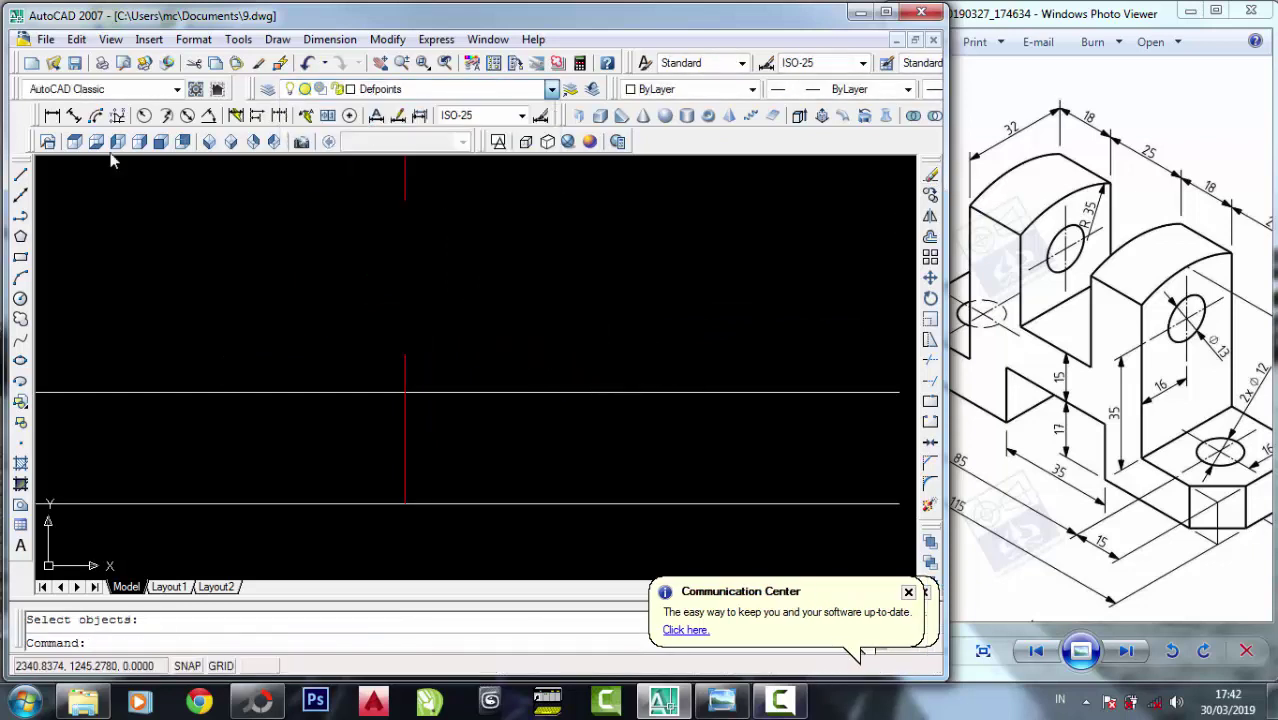
pyautogui.click(20, 178)
pyautogui.click(210, 286)
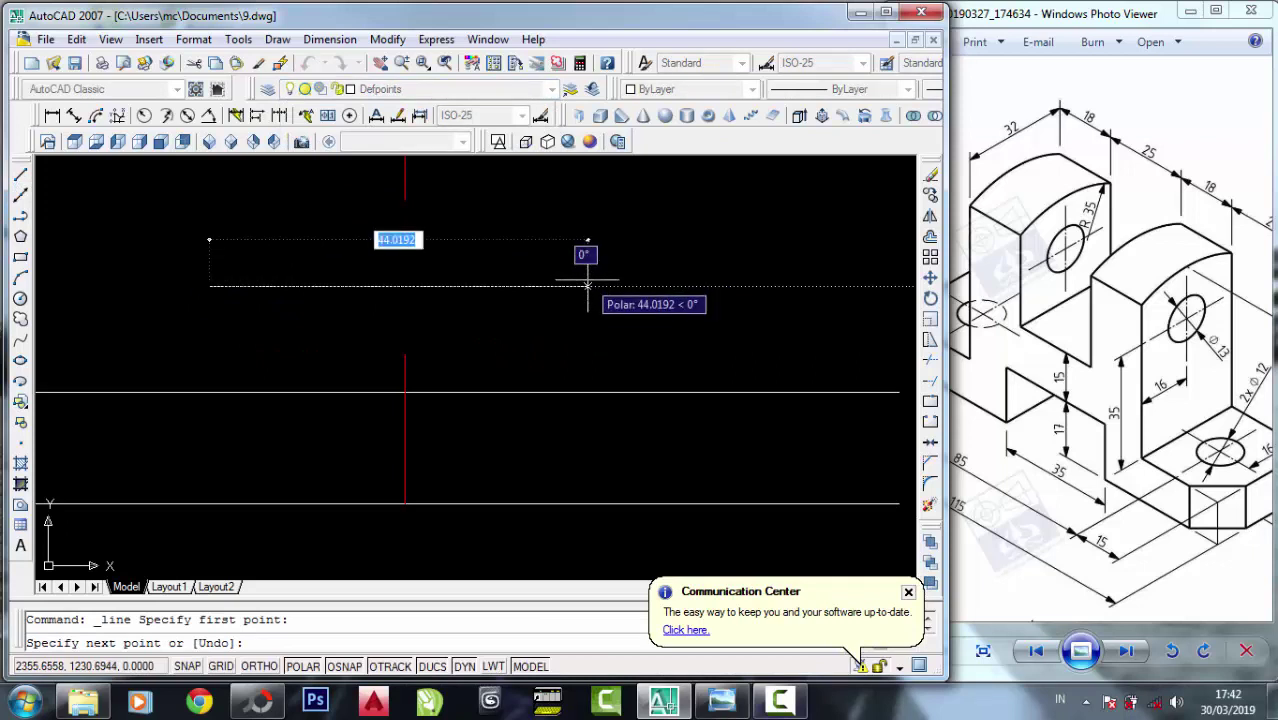
pyautogui.write('25')
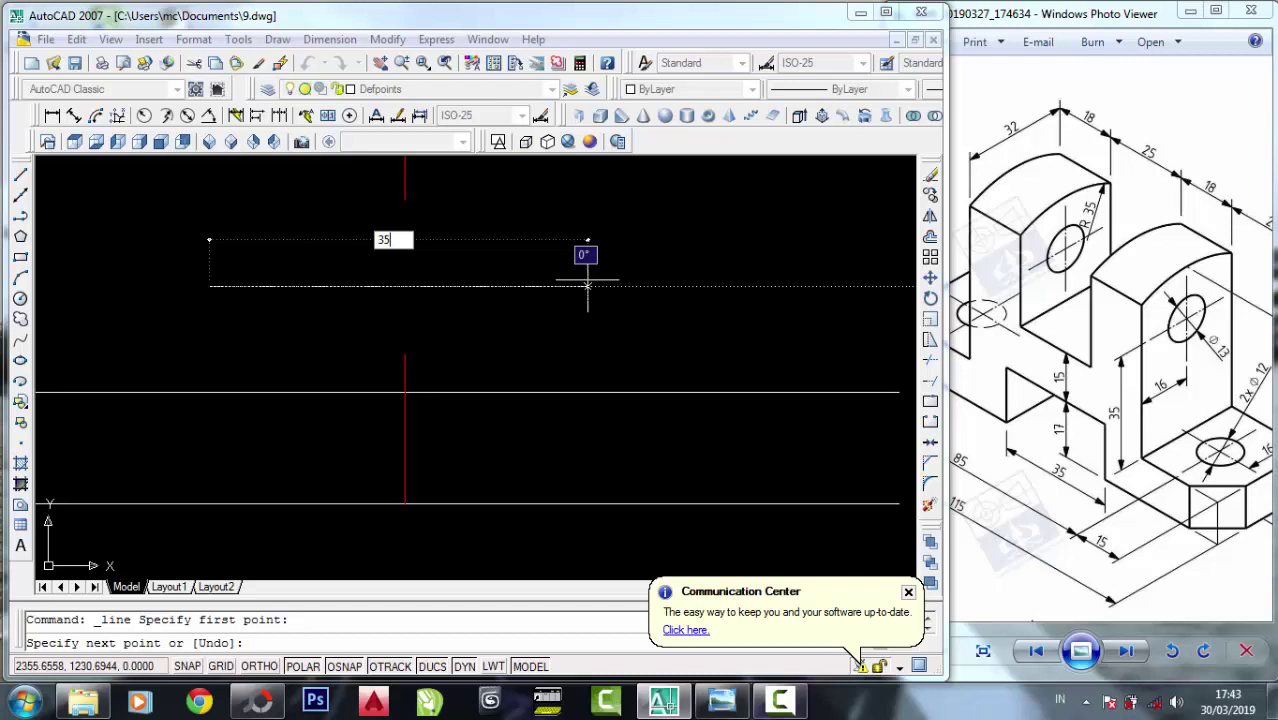
pyautogui.press('Return')
pyautogui.press('Return')
pyautogui.scroll(-1, 607, 336)
pyautogui.scroll(-1, 583, 327)
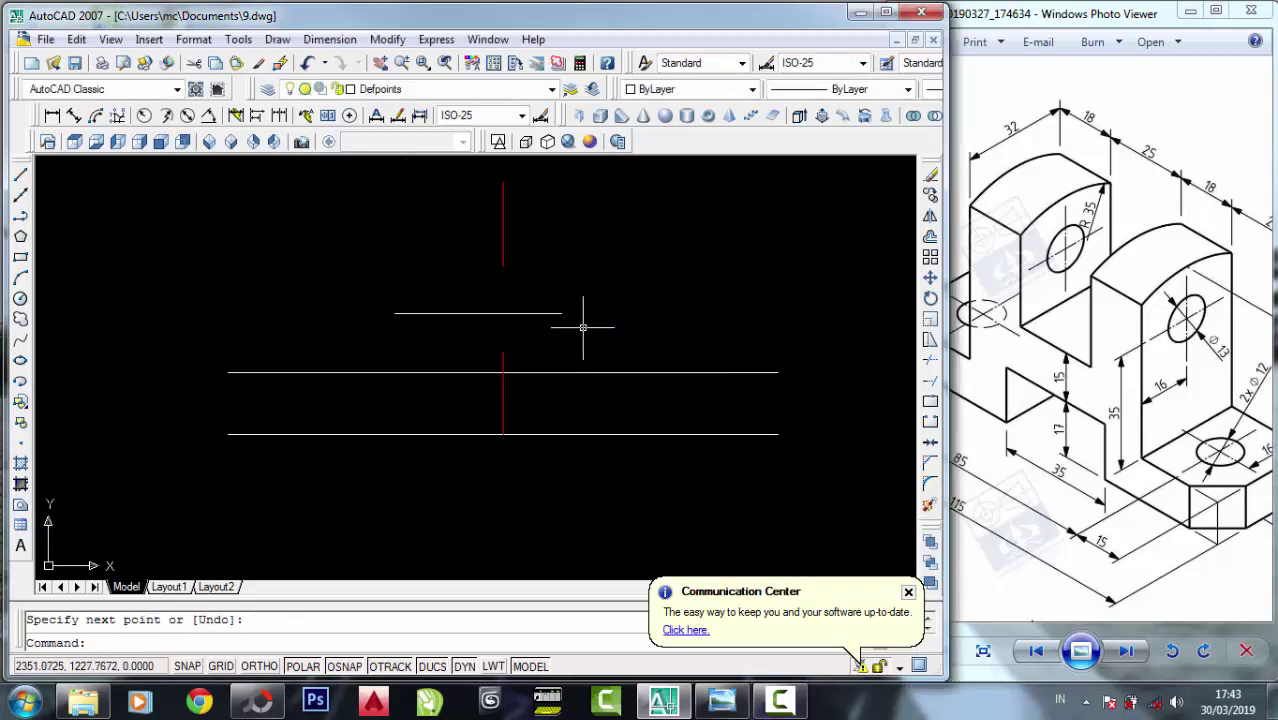
# Move the short line just above the upper parallel line, centred on the red vertical.
pyautogui.click(930, 279)
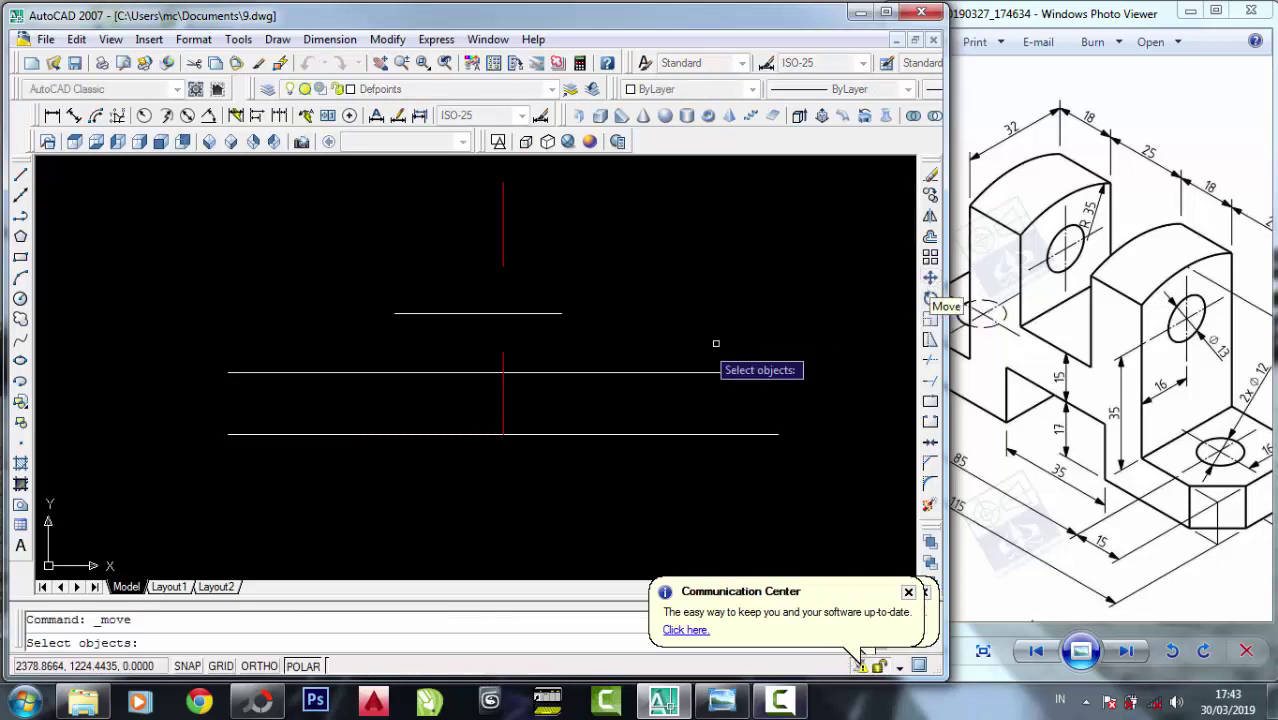
pyautogui.click(546, 350)
pyautogui.click(535, 314)
pyautogui.press('Return')
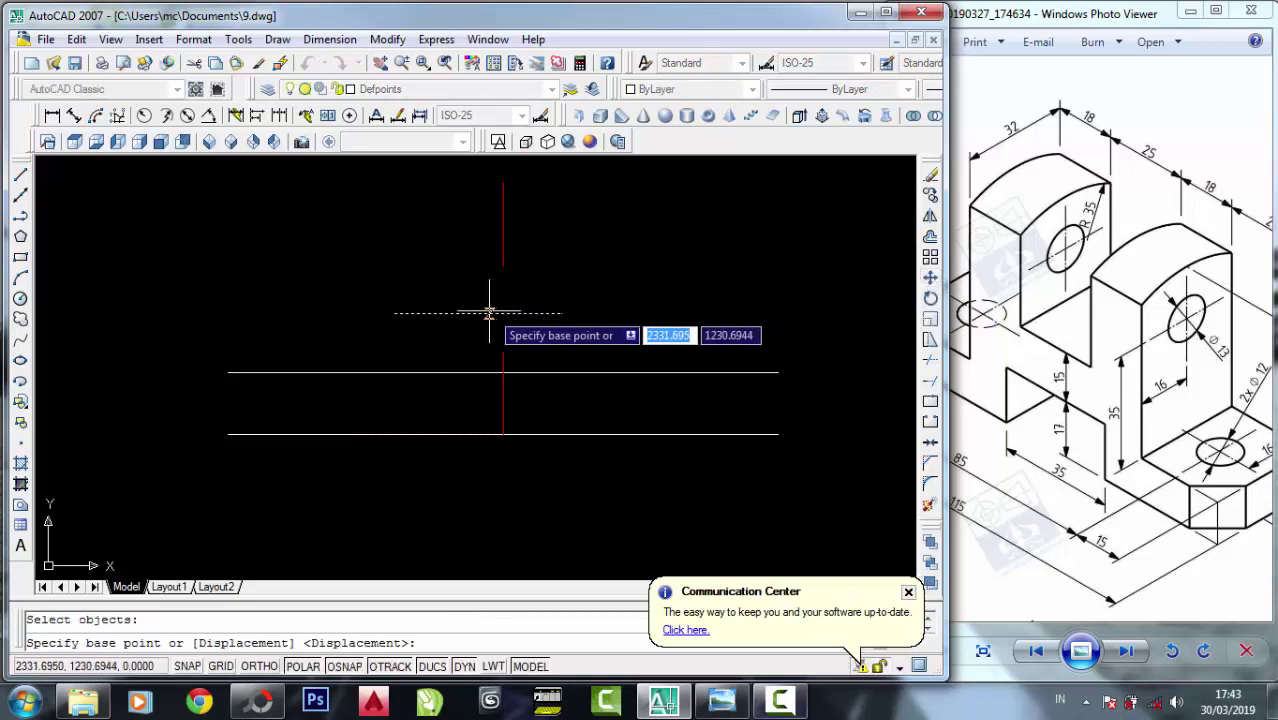
pyautogui.click(477, 313)
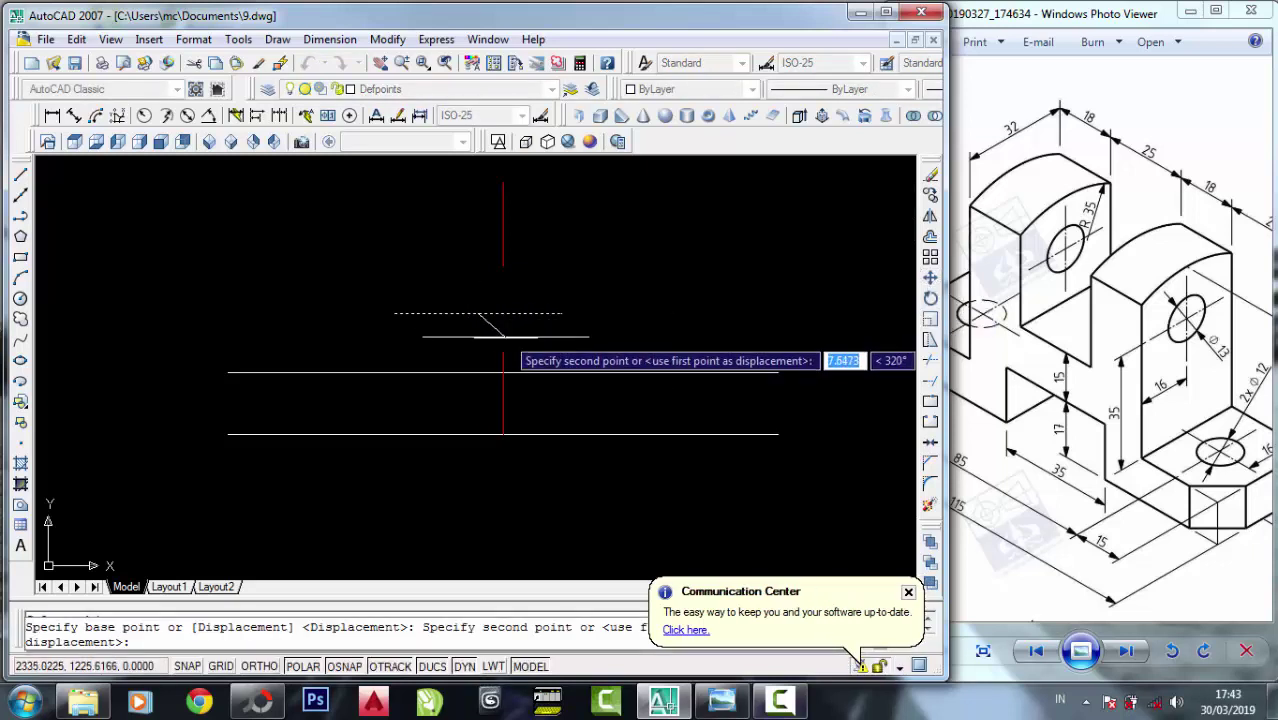
pyautogui.click(503, 345)
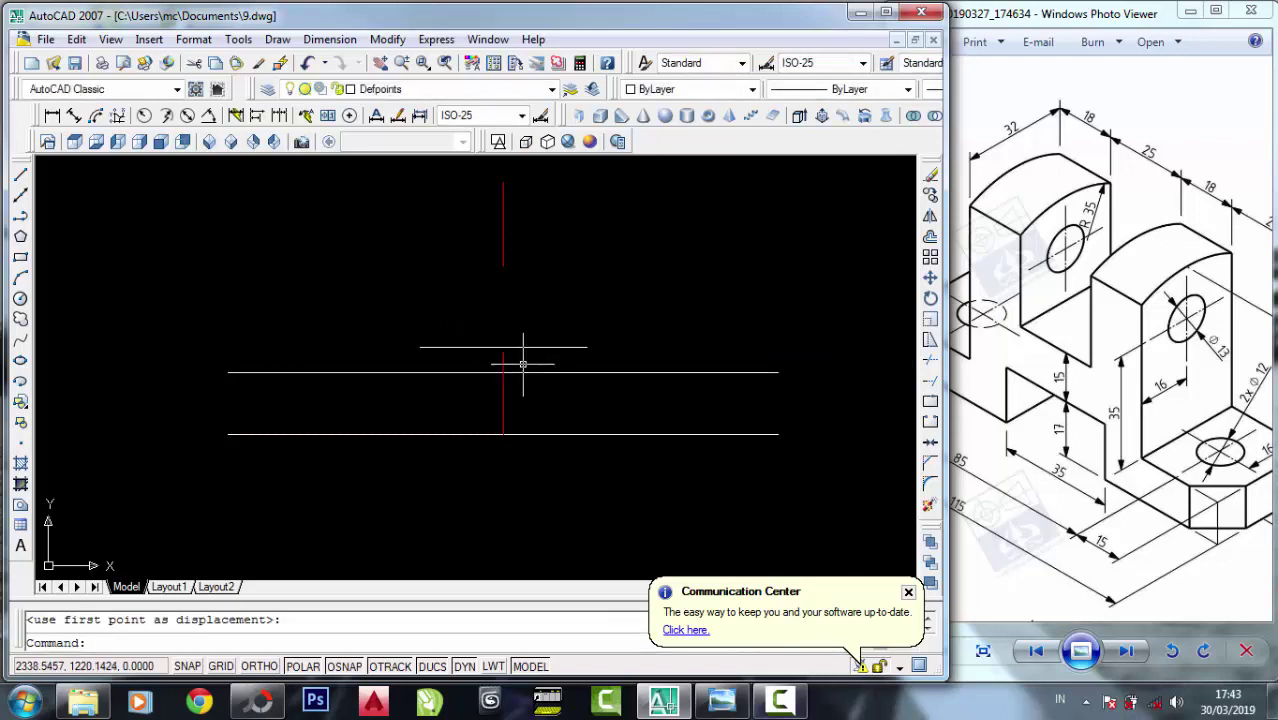
pyautogui.scroll(3, 522, 357)
pyautogui.scroll(-3, 497, 345)
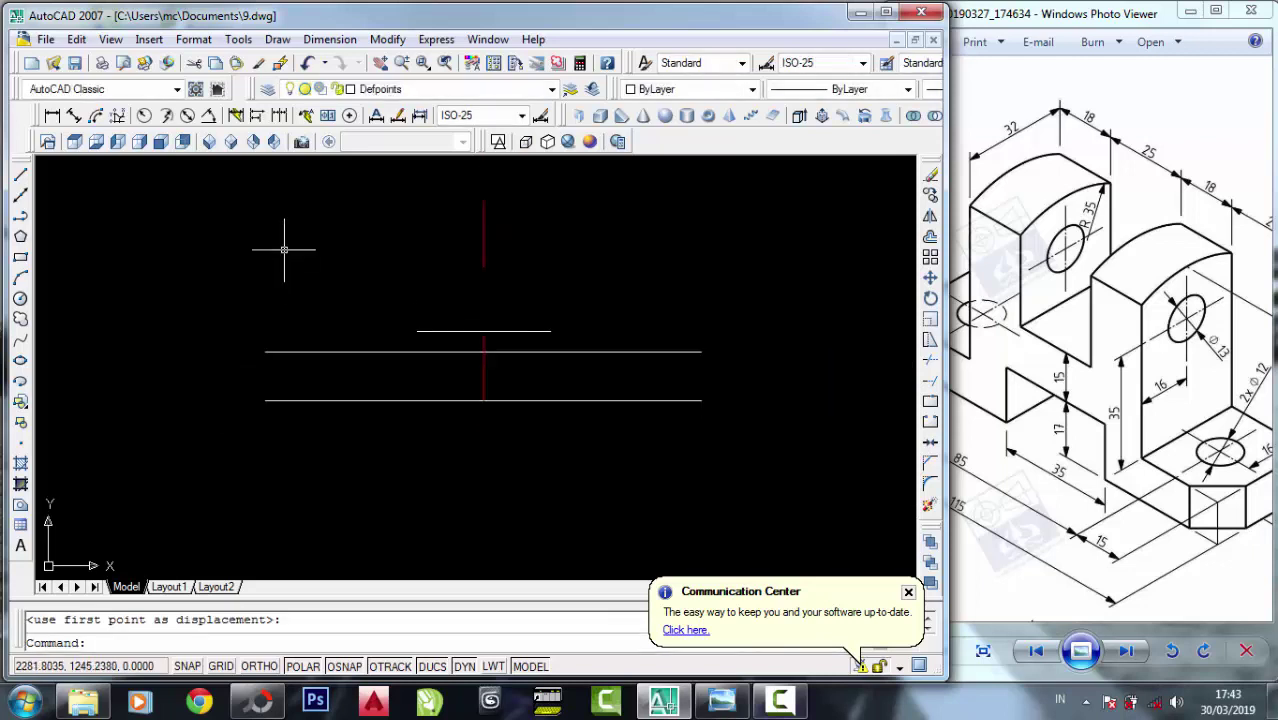
# Draw vertical lines from the short line's right and left ends, crossing both long horizontals.
pyautogui.click(20, 174)
pyautogui.click(550, 330)
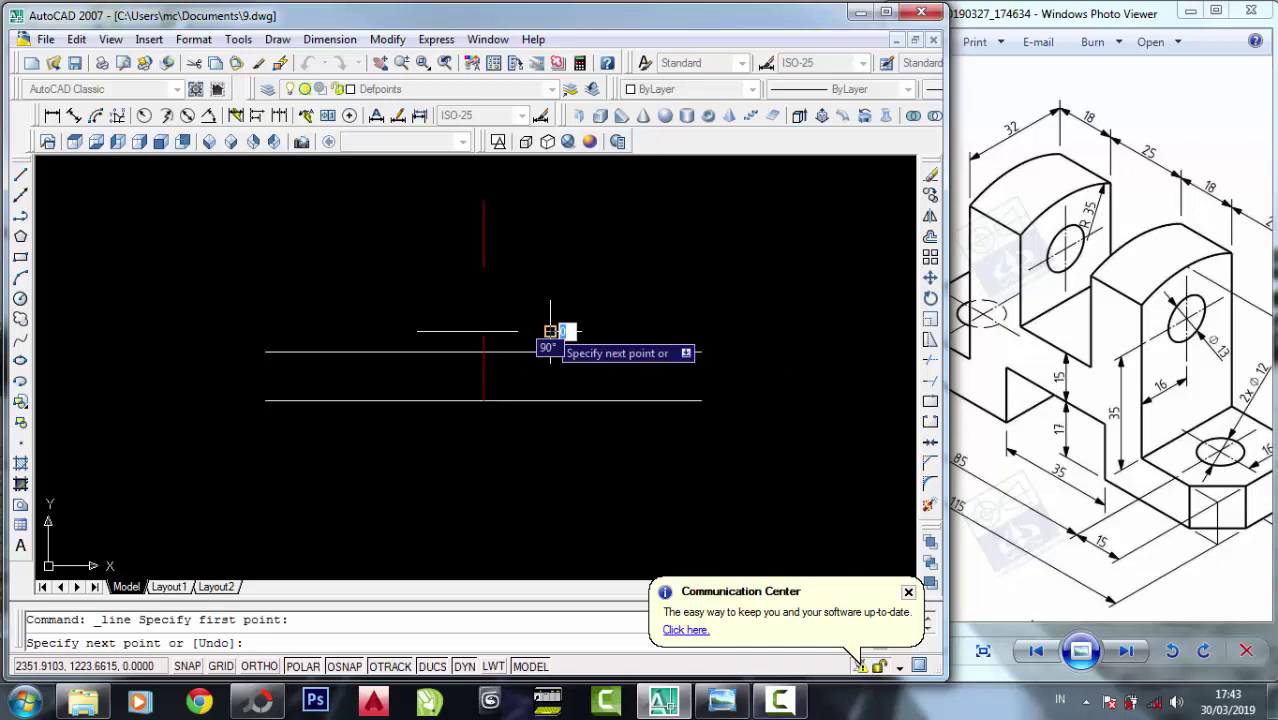
pyautogui.click(550, 448)
pyautogui.rightClick(548, 451)
pyautogui.click(605, 485)
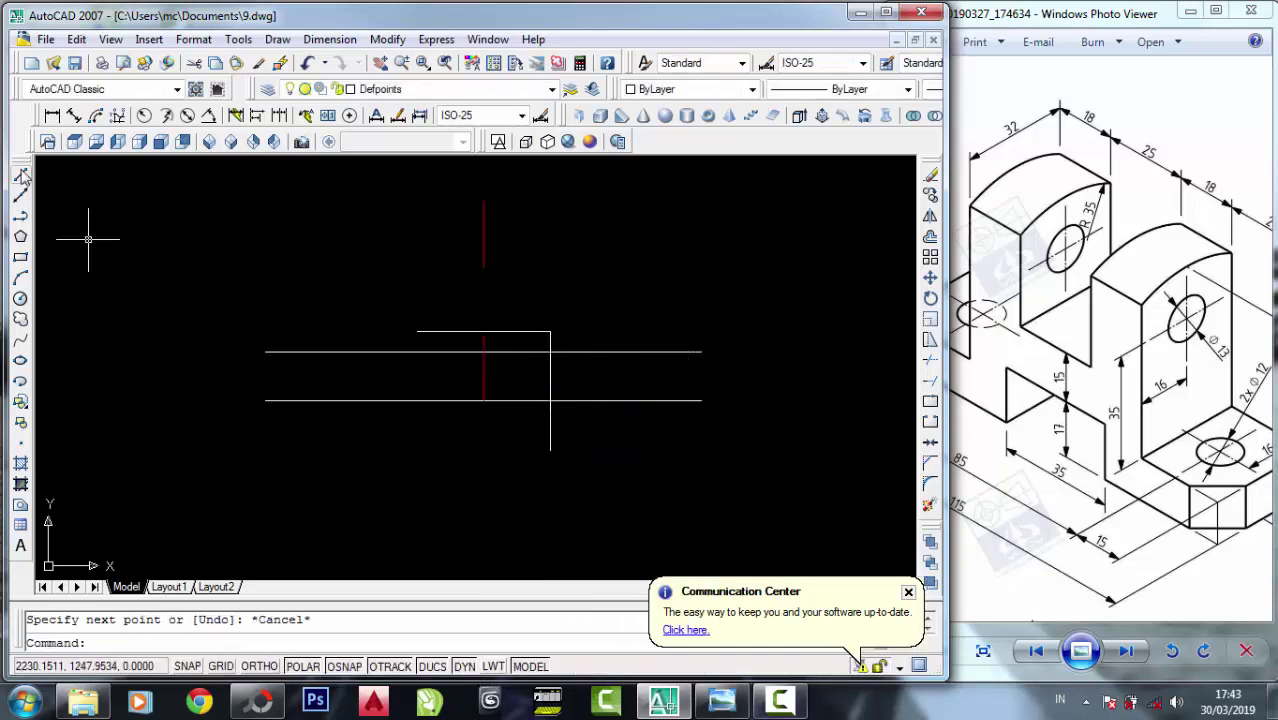
pyautogui.click(20, 174)
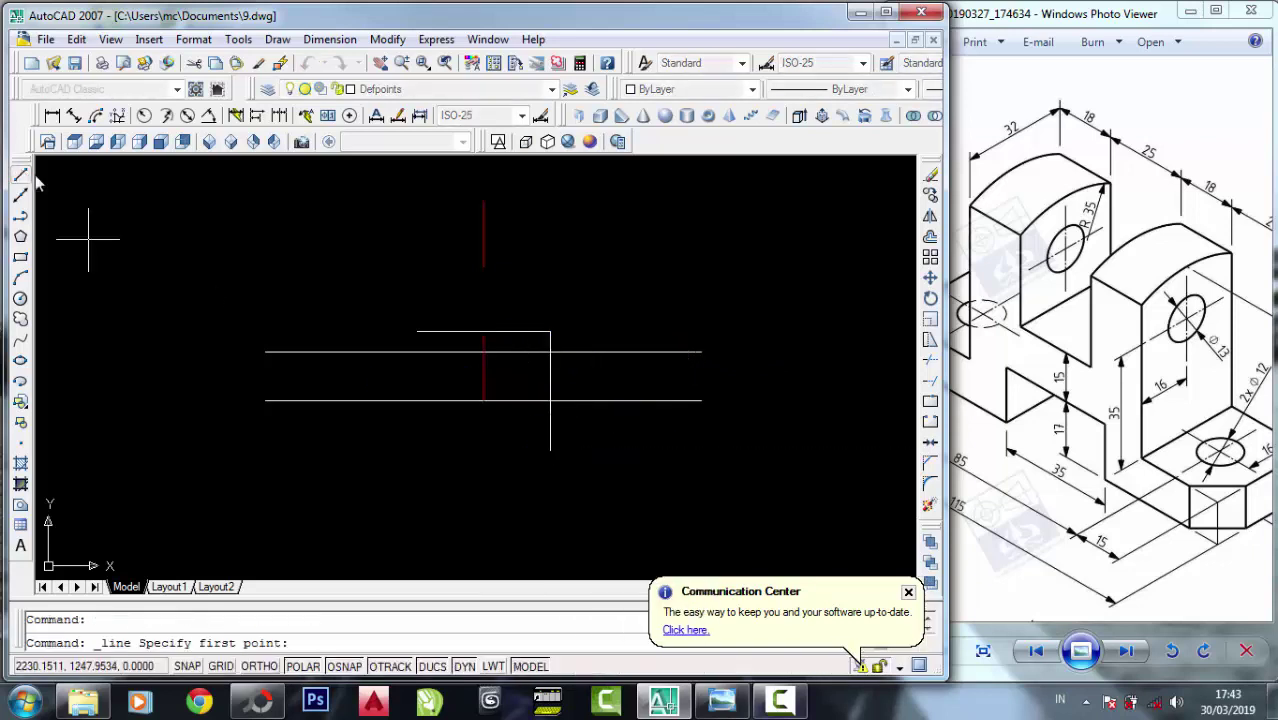
pyautogui.click(417, 331)
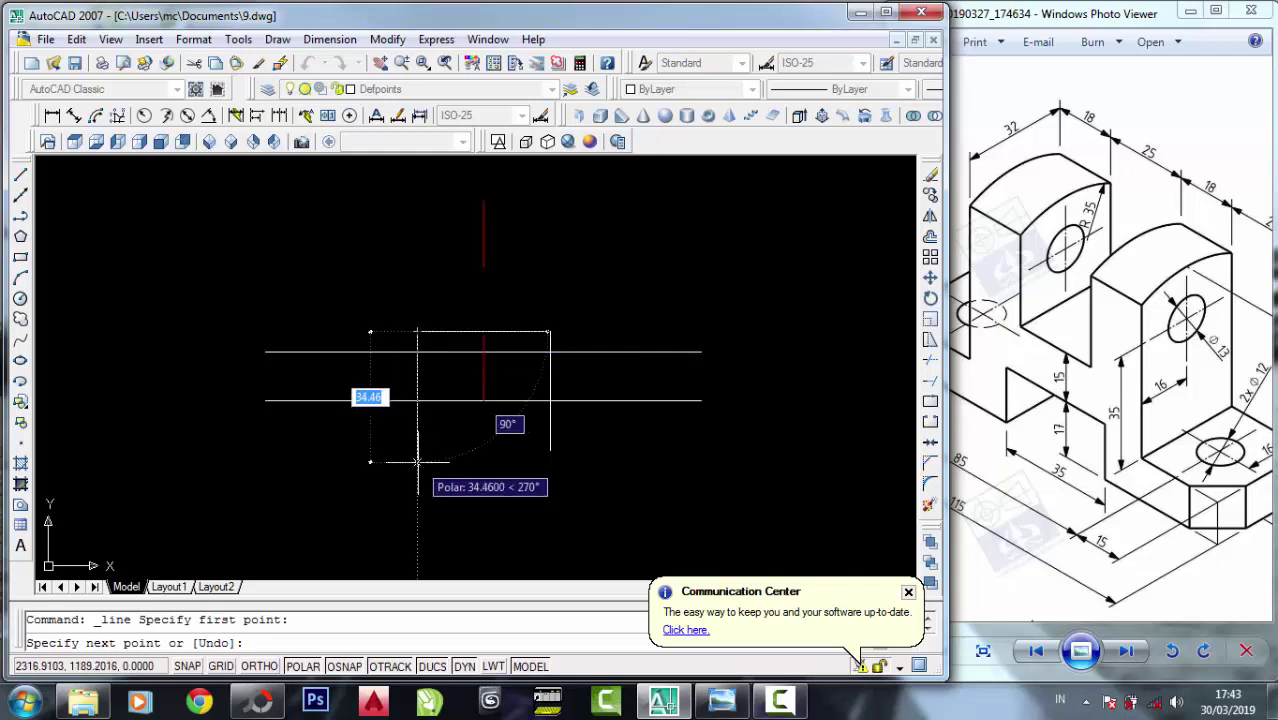
pyautogui.click(418, 462)
pyautogui.rightClick(421, 460)
pyautogui.click(455, 474)
pyautogui.scroll(2, 650, 320)
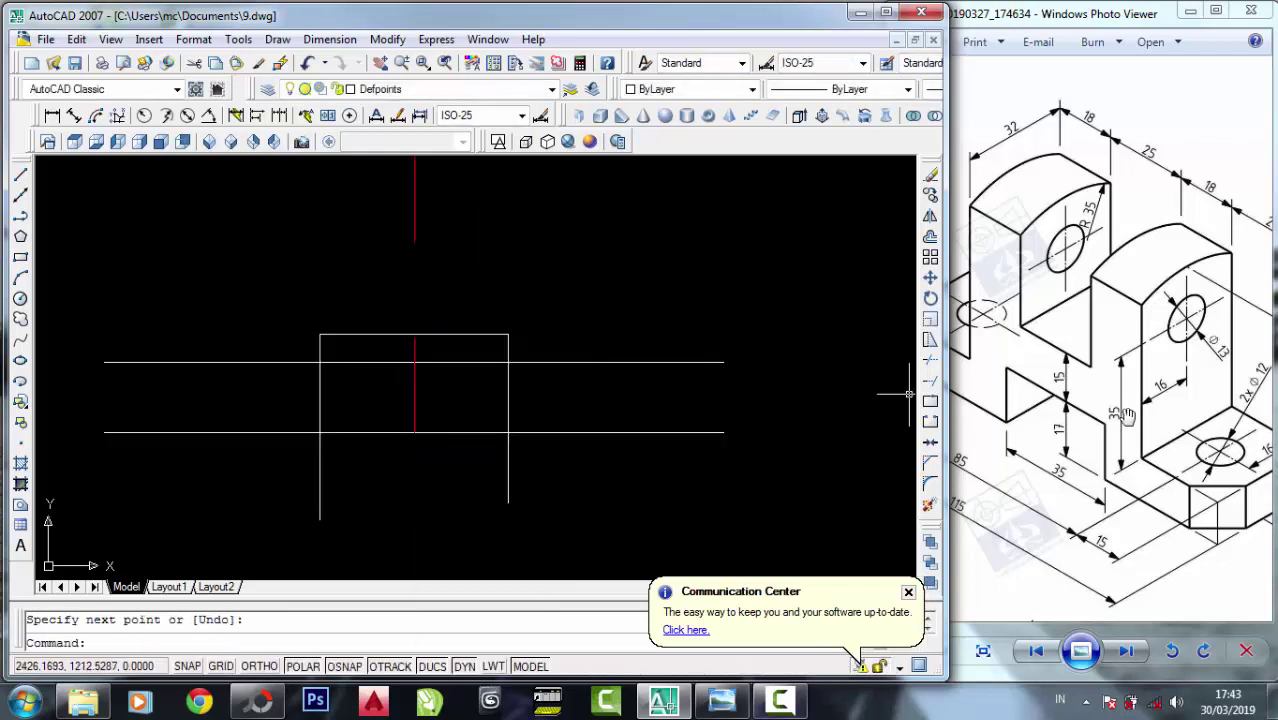
pyautogui.click(1127, 416)
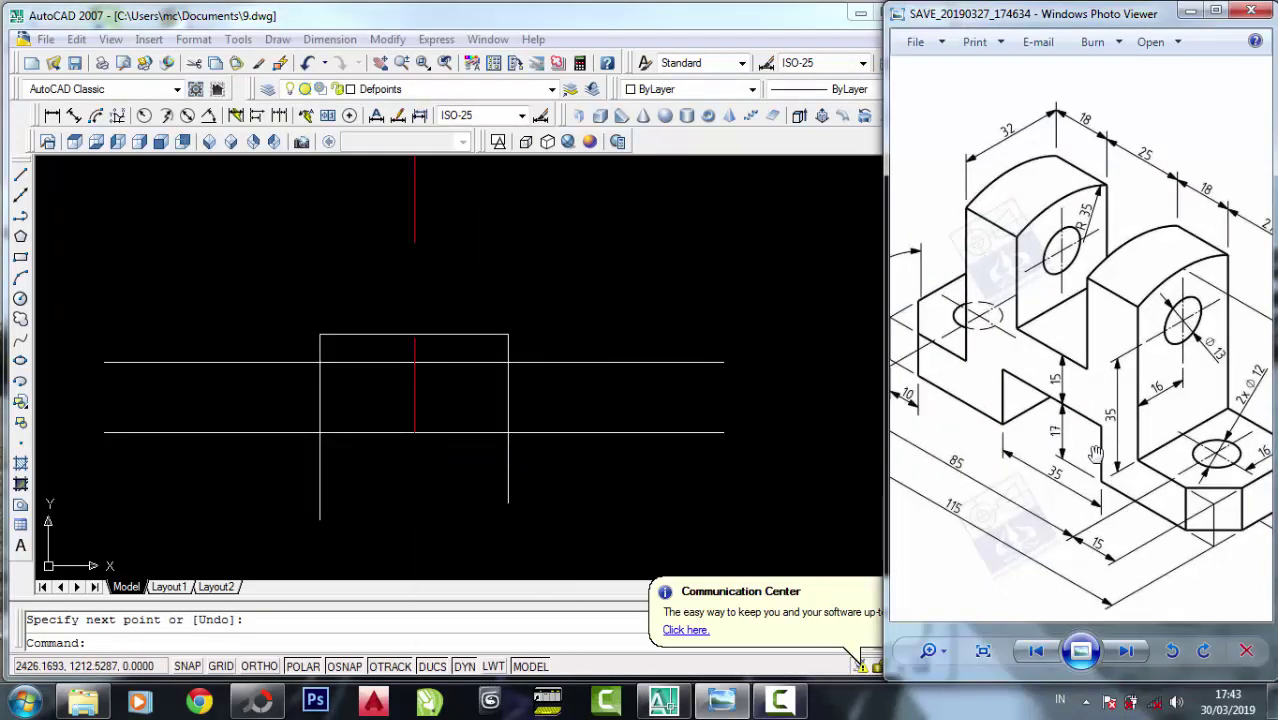
# Nudge and scroll-zoom the bracket reference image to read its dimensions, then return to AutoCAD.
pyautogui.moveTo(1051, 419); pyautogui.dragTo(1062, 419)
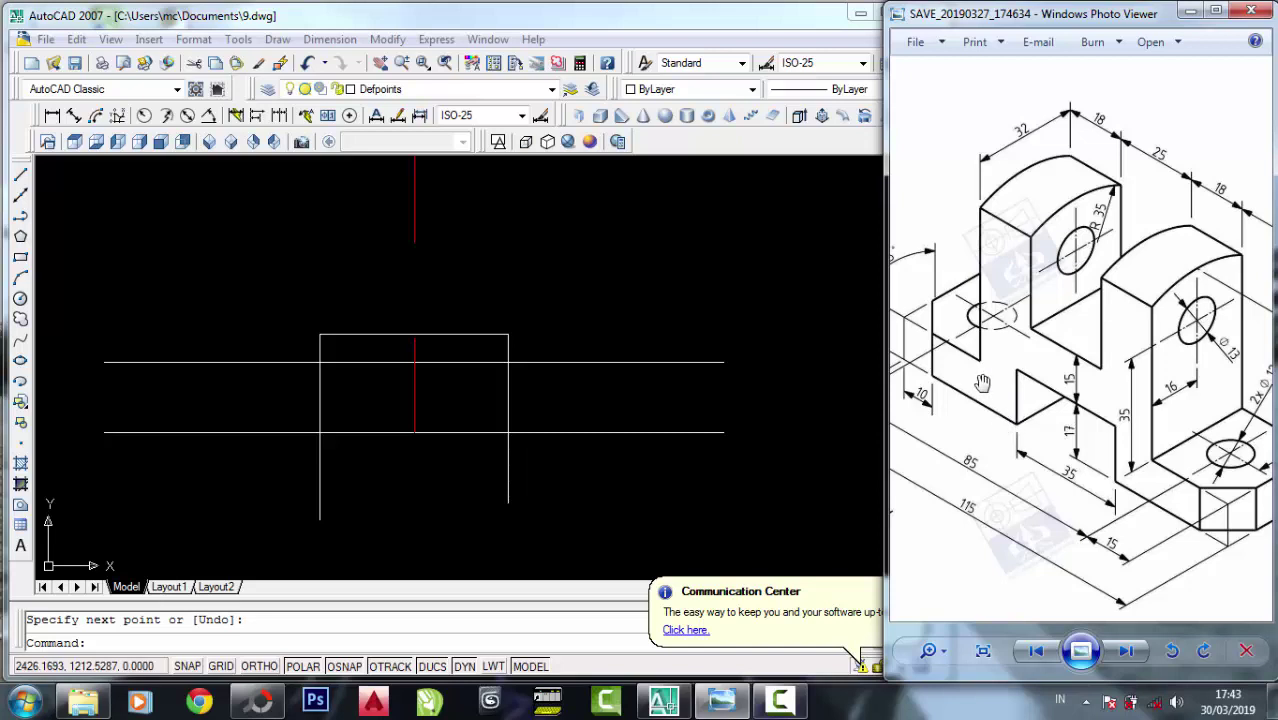
pyautogui.scroll(-1, 983, 383)
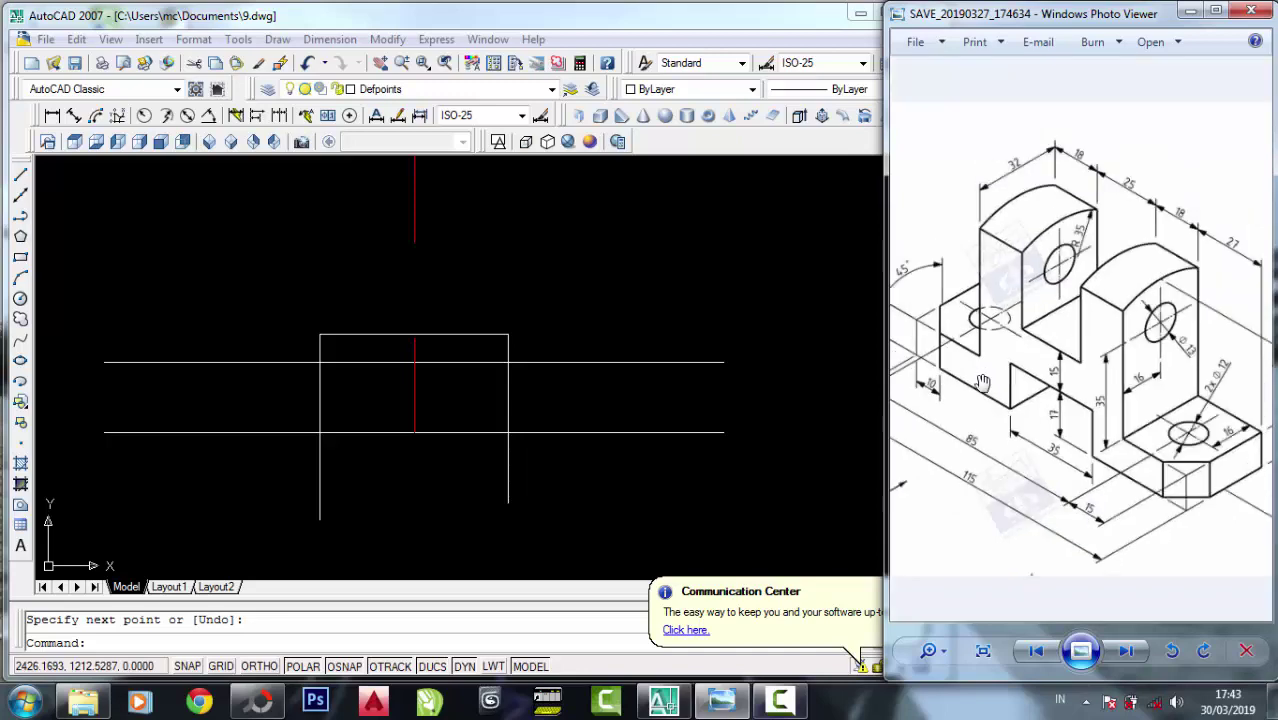
pyautogui.scroll(-1, 947, 352)
pyautogui.scroll(2, 981, 374)
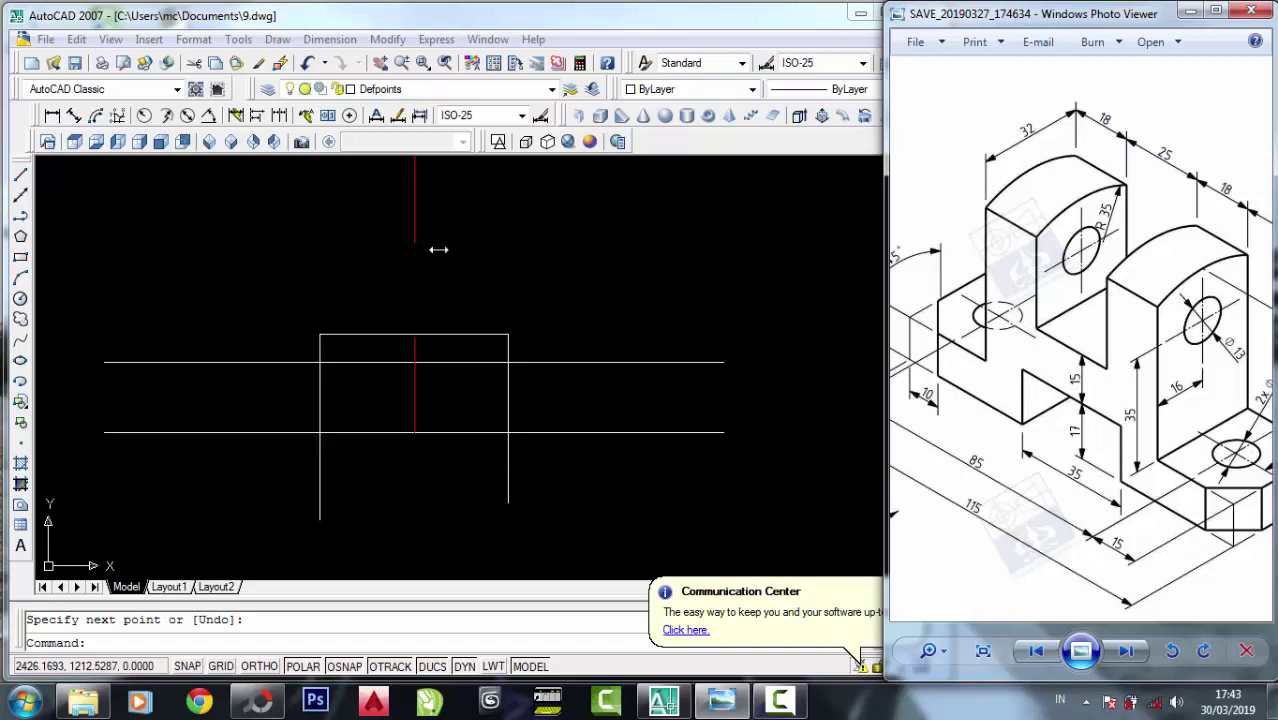
pyautogui.click(480, 264)
pyautogui.click(1035, 345)
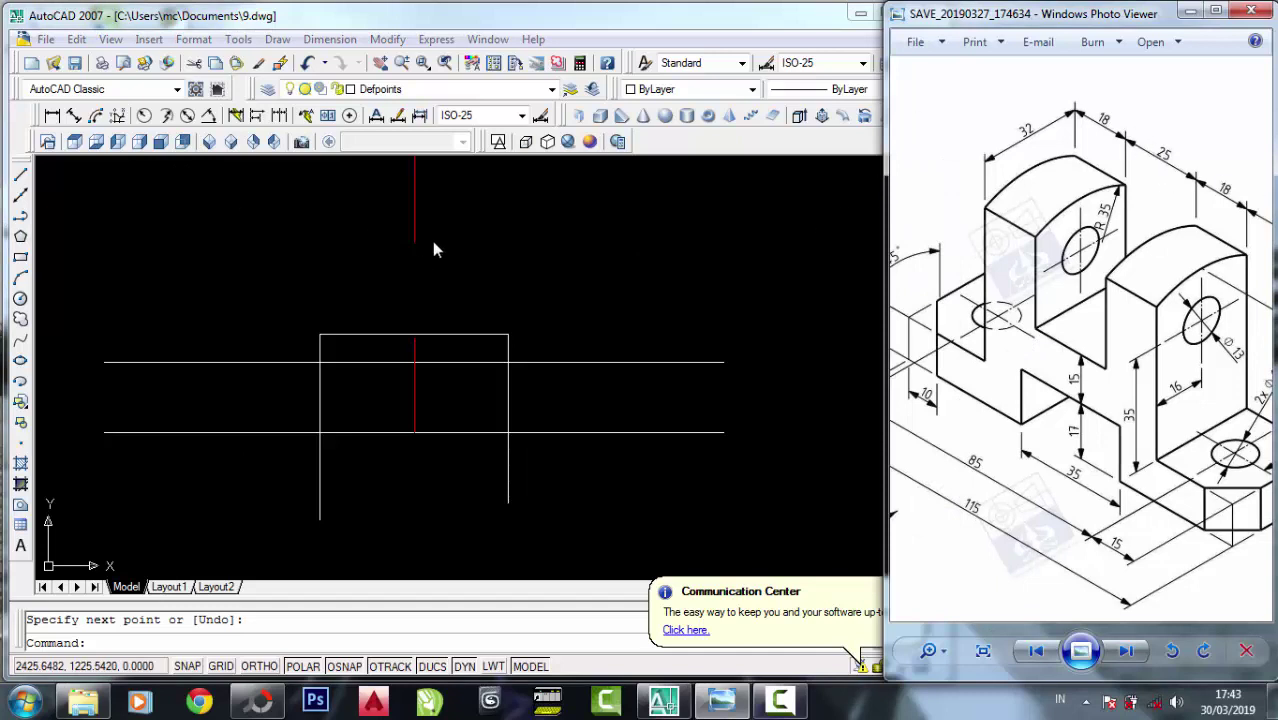
pyautogui.click(790, 180)
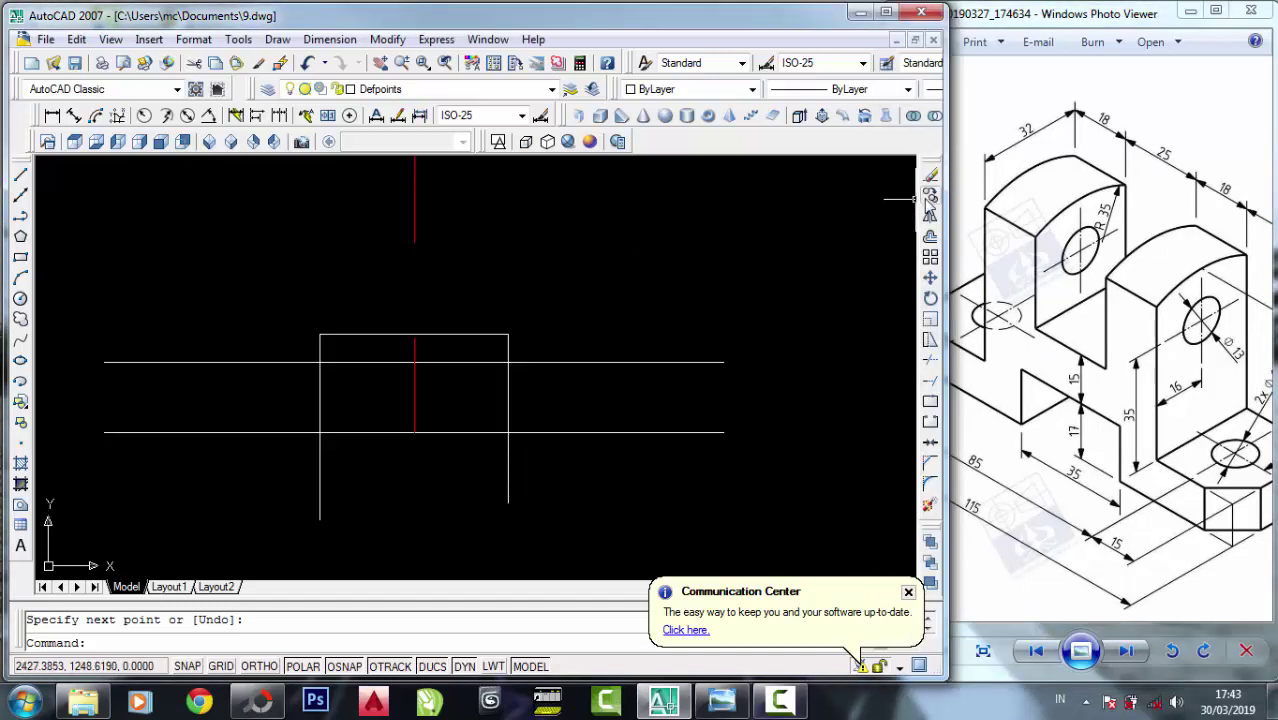
# Copy the box's right side line 1 unit to the right.
pyautogui.click(929, 196)
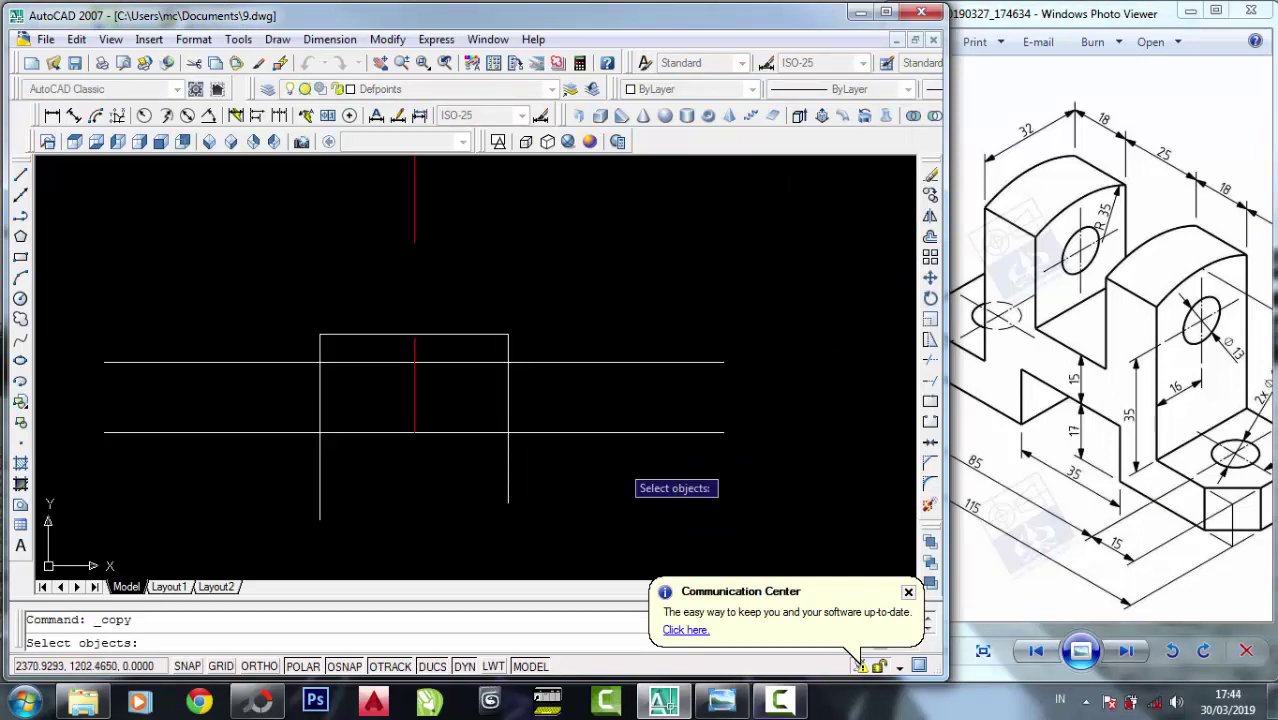
pyautogui.click(548, 382)
pyautogui.click(470, 405)
pyautogui.press('Return')
pyautogui.rightClick(508, 336)
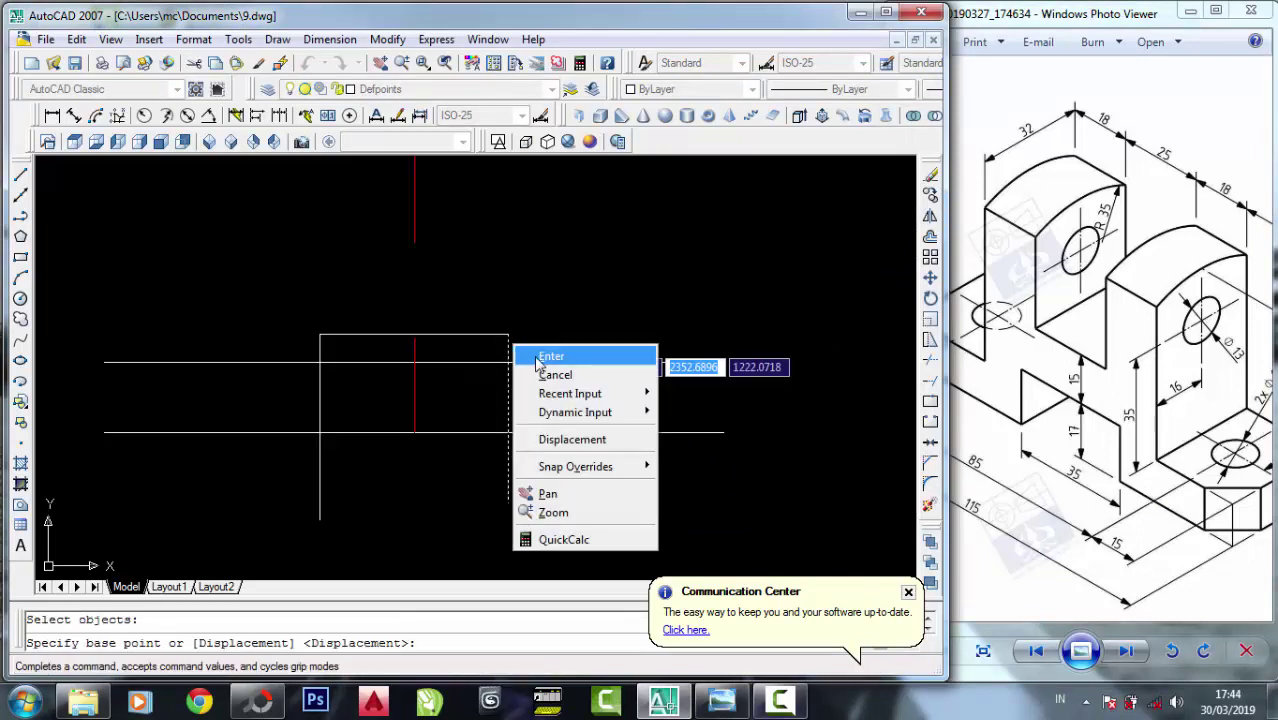
pyautogui.click(550, 356)
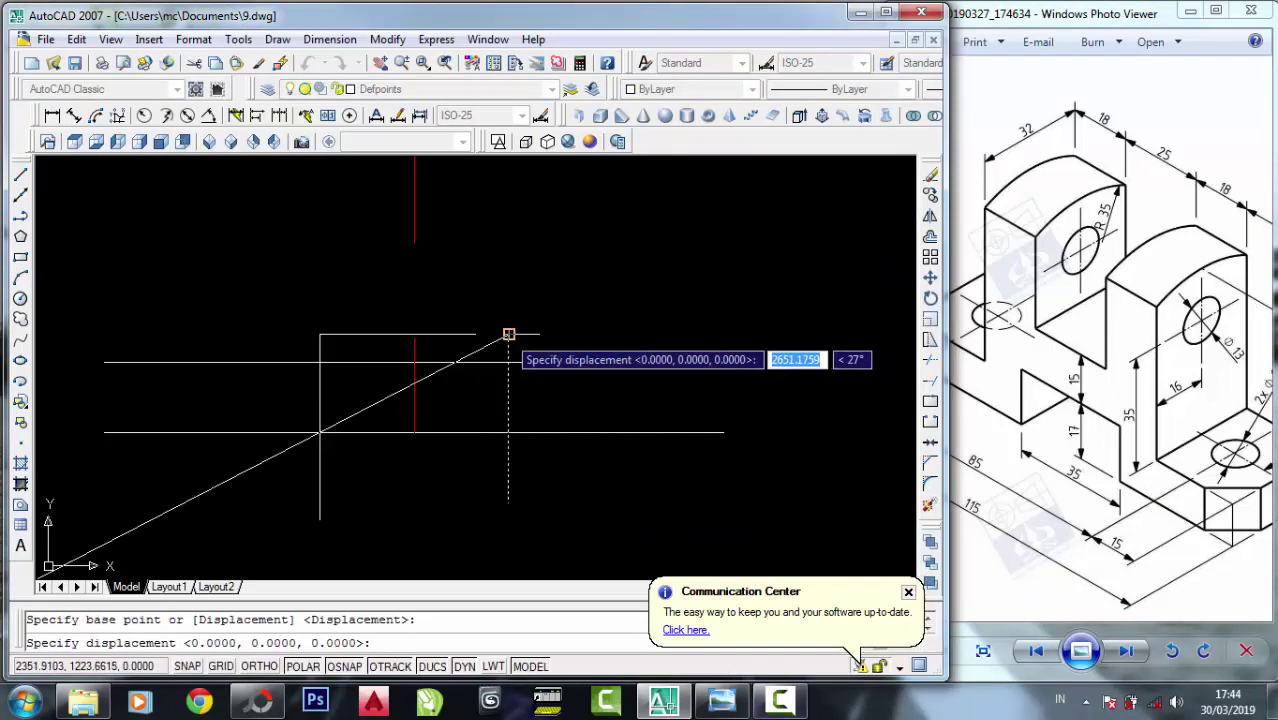
pyautogui.click(929, 196)
pyautogui.click(620, 365)
pyautogui.click(476, 388)
pyautogui.press('Return')
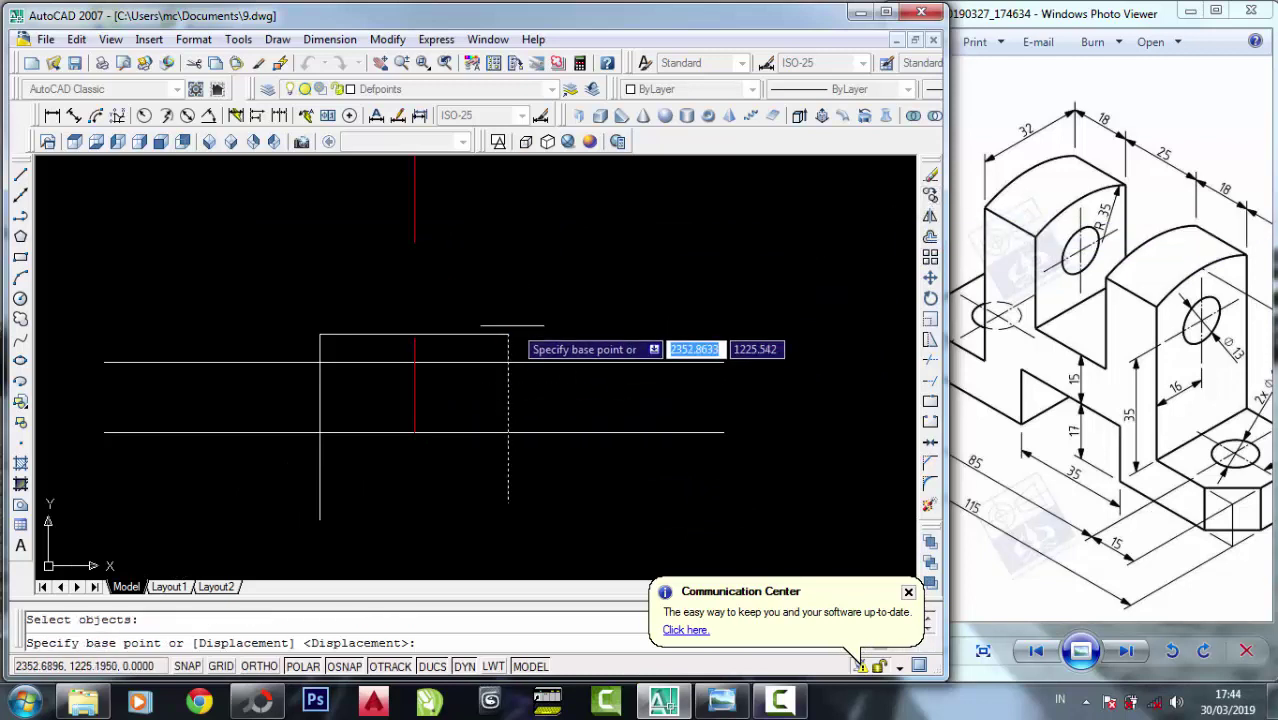
pyautogui.click(508, 335)
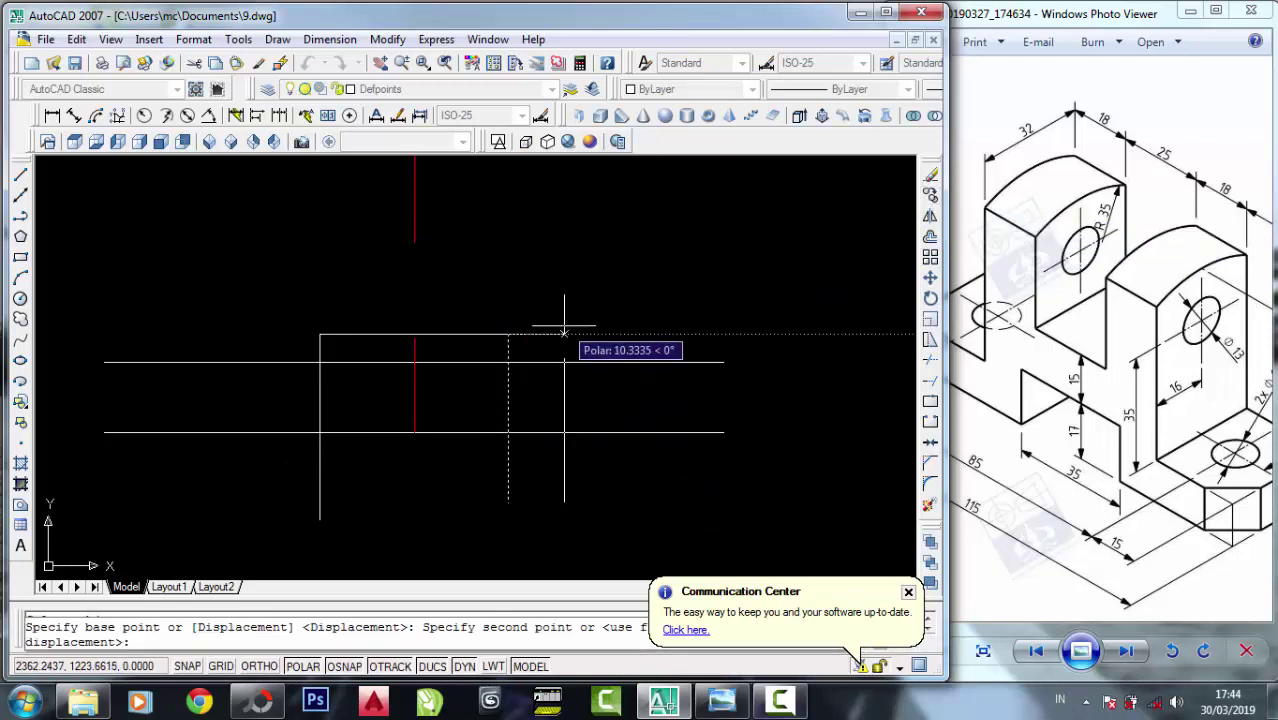
pyautogui.write('1')
pyautogui.press('Return')
pyautogui.press('Return')
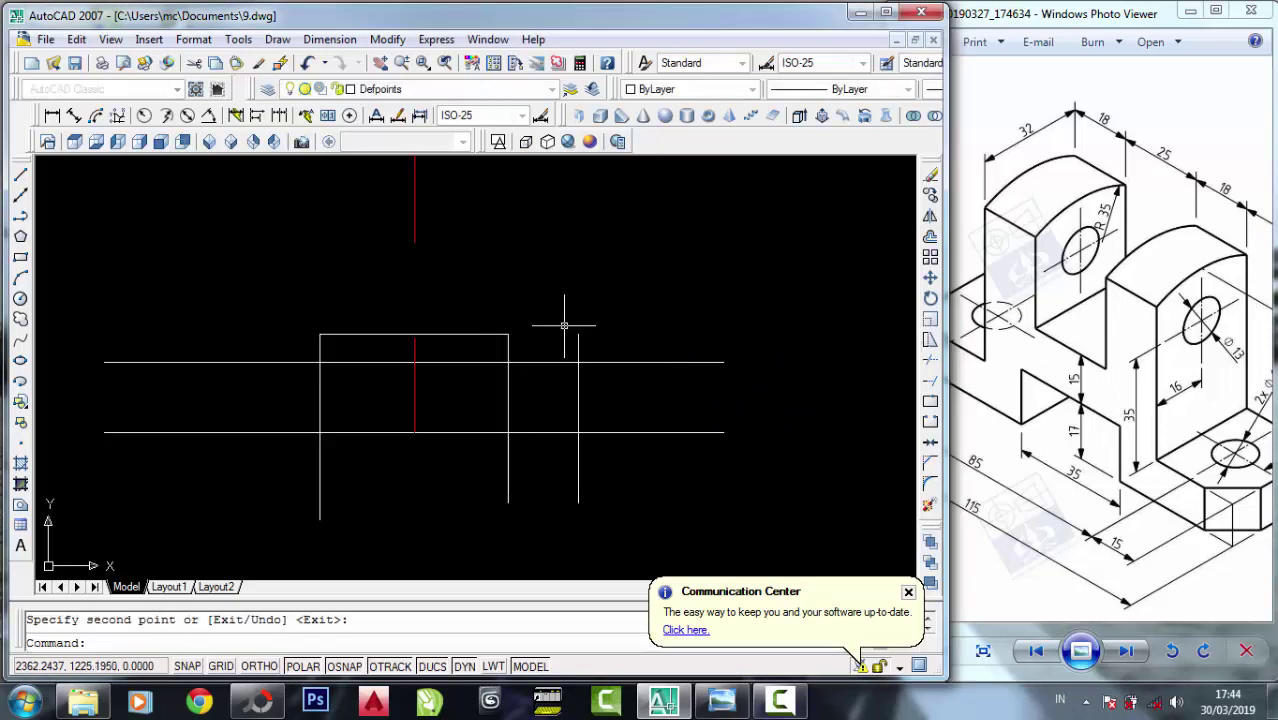
# Mirror the new line about the red centre line, keeping the original.
pyautogui.click(930, 215)
pyautogui.click(605, 402)
pyautogui.click(560, 395)
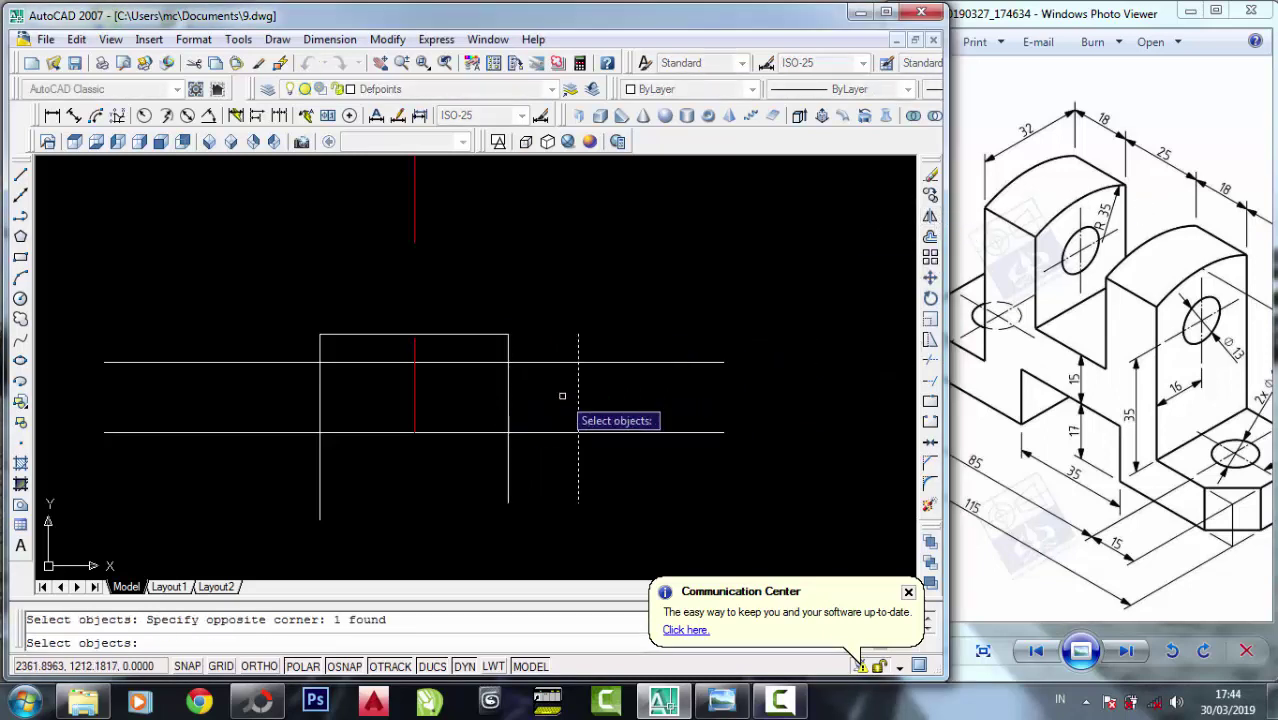
pyautogui.press('Return')
pyautogui.click(415, 433)
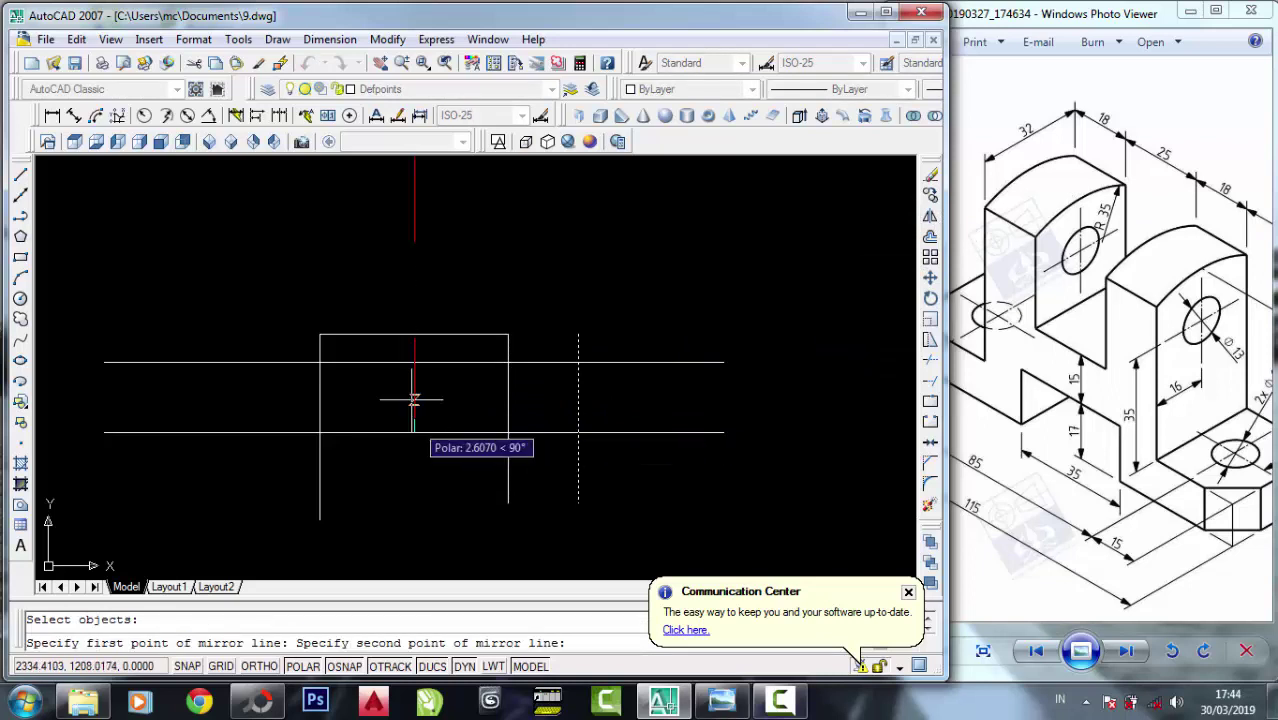
pyautogui.click(415, 335)
pyautogui.rightClick(422, 346)
pyautogui.click(440, 347)
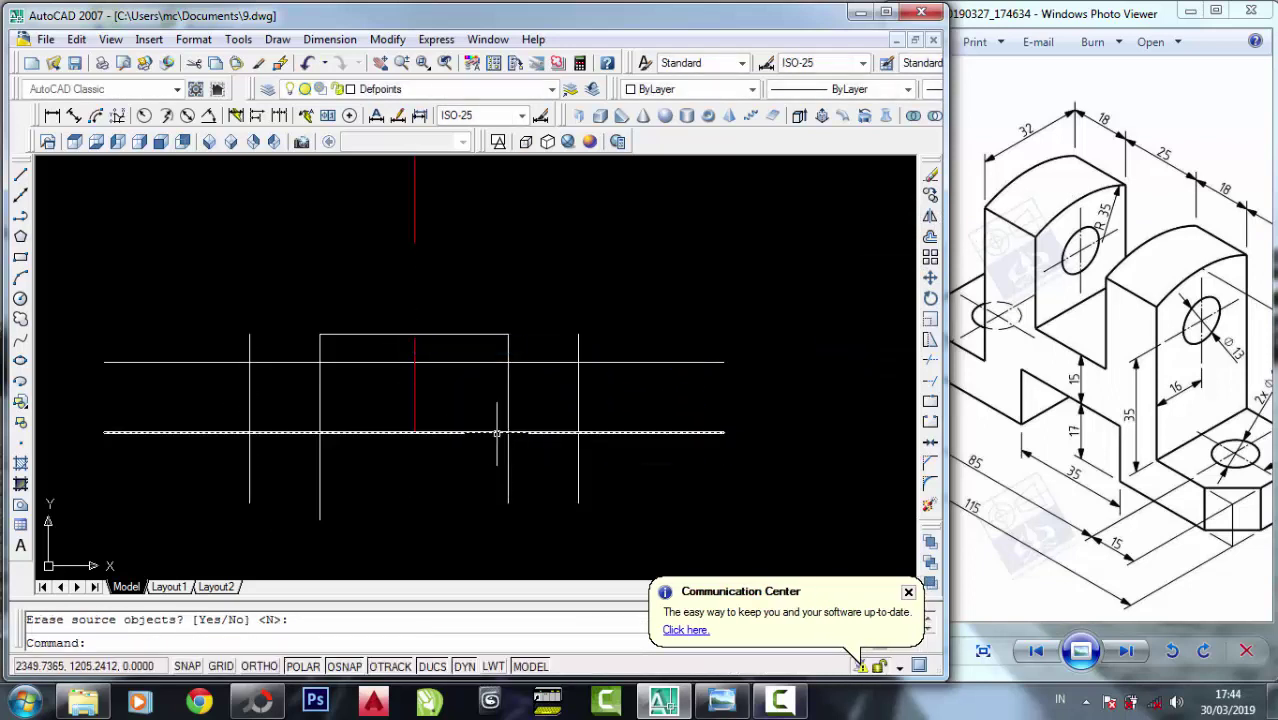
pyautogui.scroll(-2, 492, 430)
pyautogui.scroll(2, 491, 355)
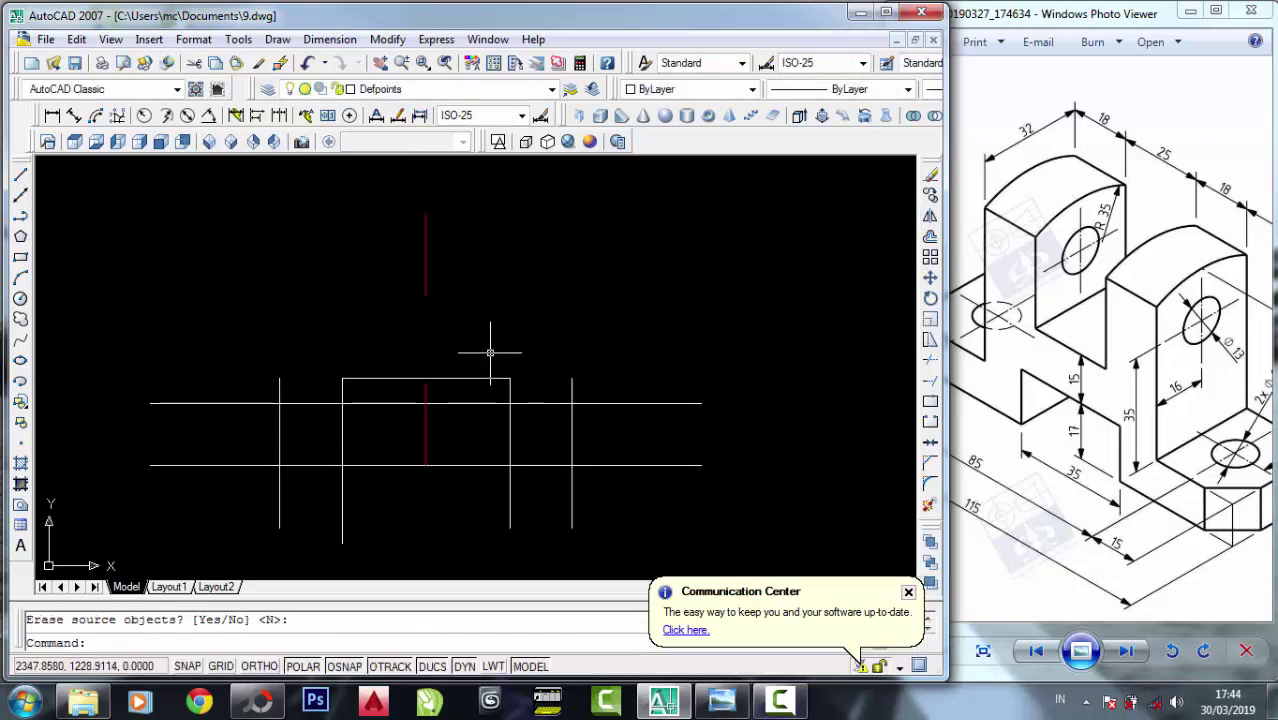
# Using all lines as cutting edges, trim the top stubs of the centre box's sides.
pyautogui.click(929, 361)
pyautogui.click(688, 516)
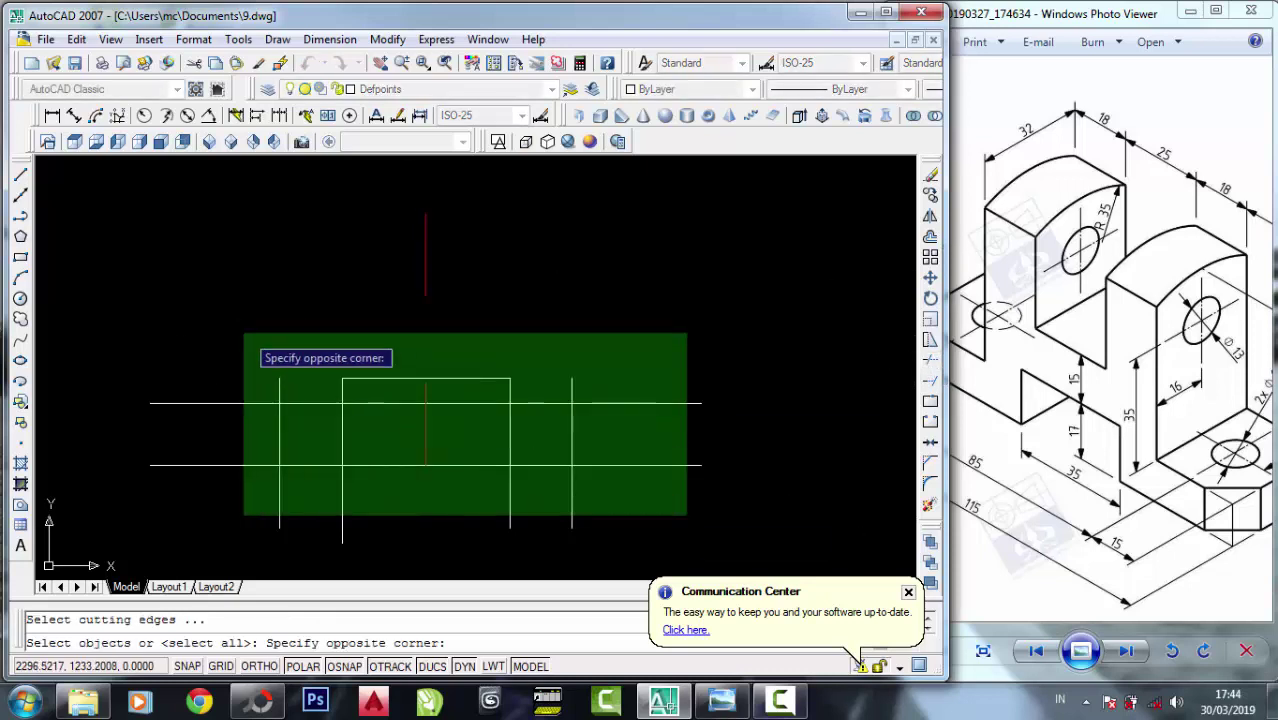
pyautogui.click(242, 330)
pyautogui.rightClick(335, 393)
pyautogui.click(341, 392)
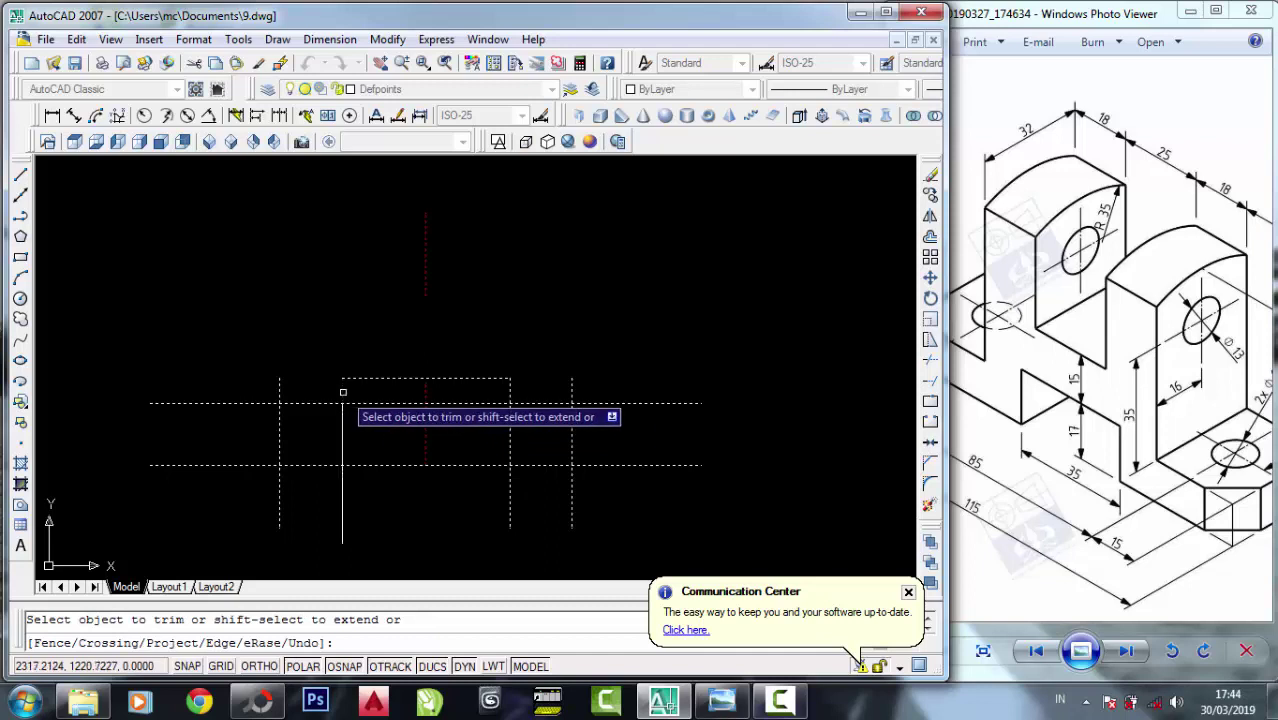
pyautogui.click(509, 391)
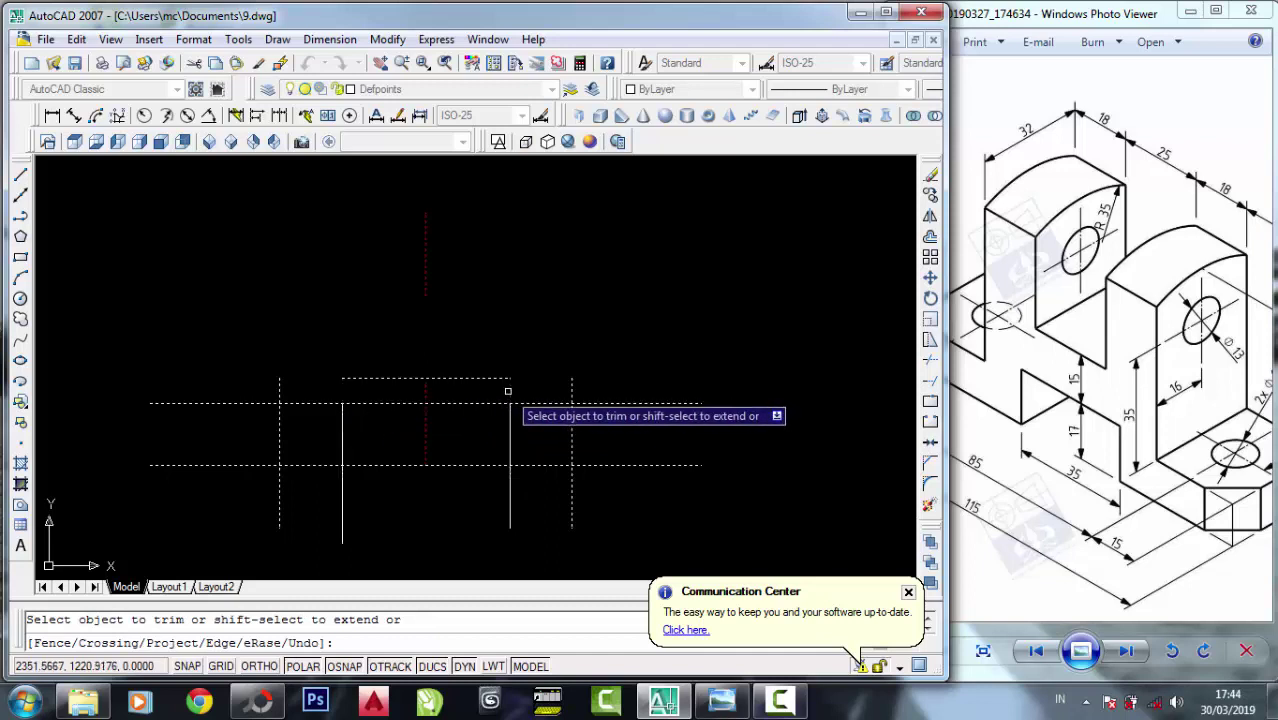
# Trim the bottom stubs and the upper line's gaps beside the box.
pyautogui.click(517, 493)
pyautogui.click(283, 497)
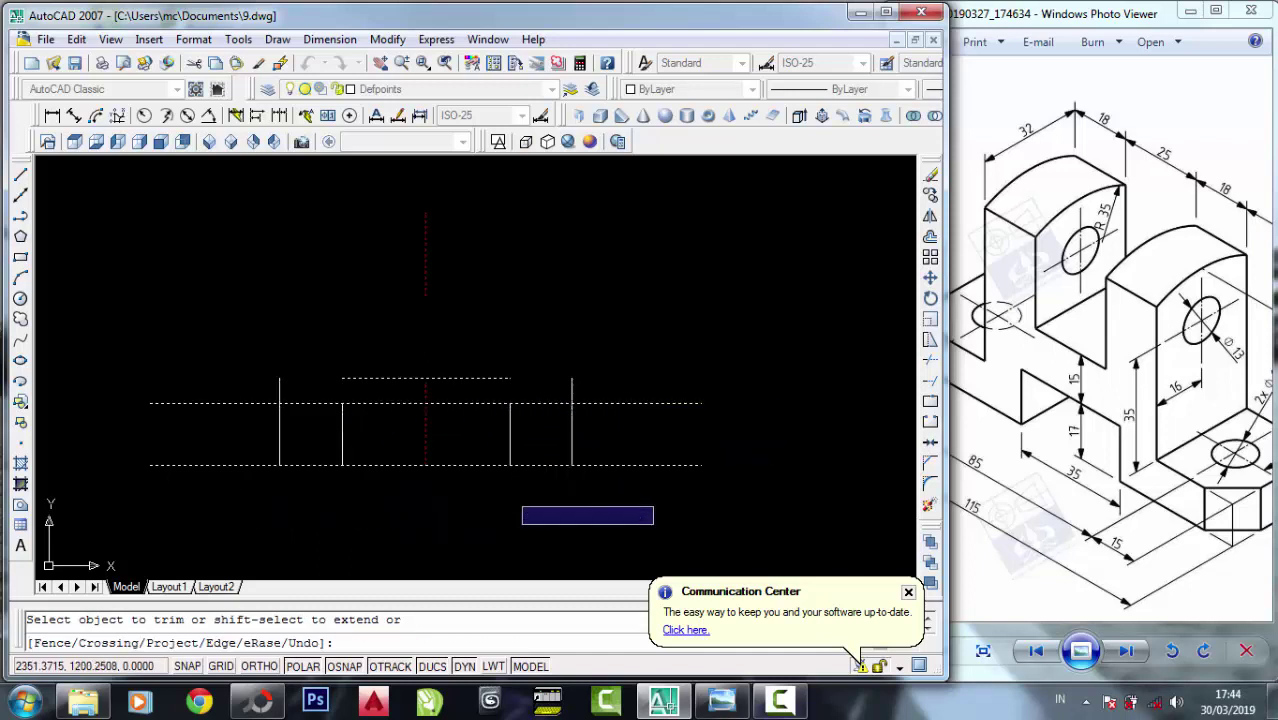
pyautogui.click(550, 432)
pyautogui.click(526, 360)
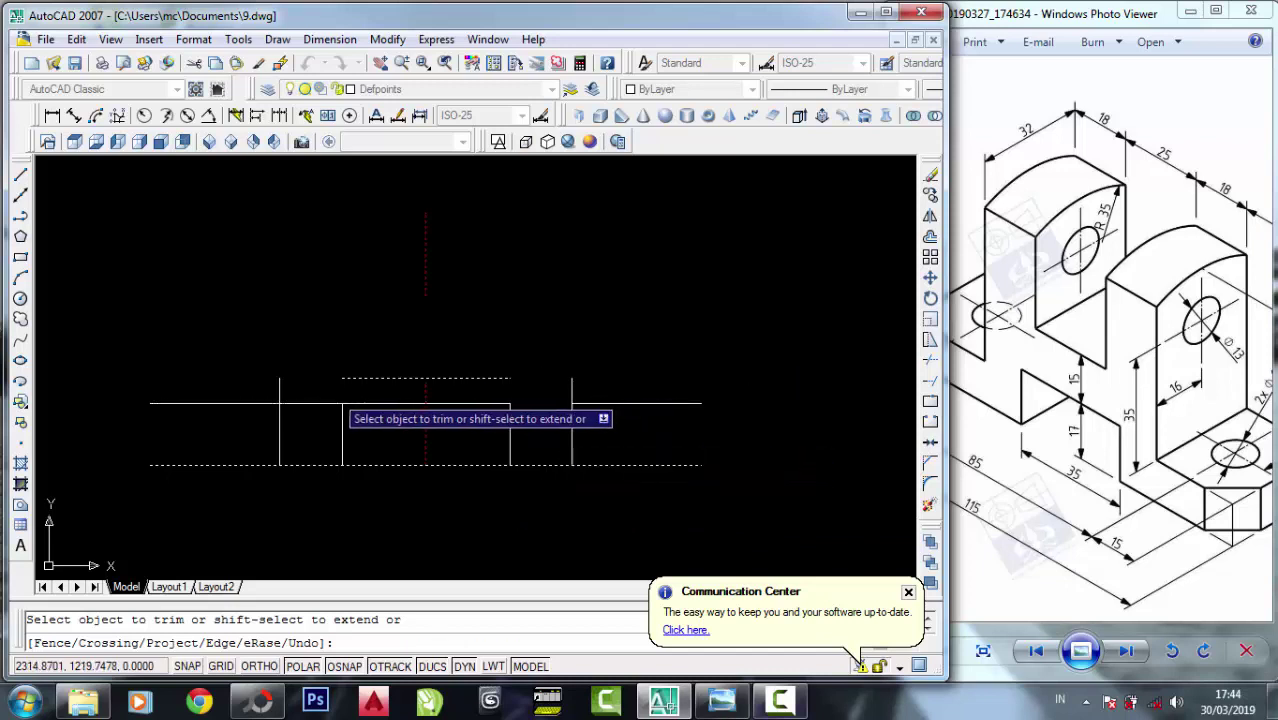
pyautogui.click(326, 403)
pyautogui.click(323, 409)
pyautogui.click(314, 374)
pyautogui.rightClick(362, 336)
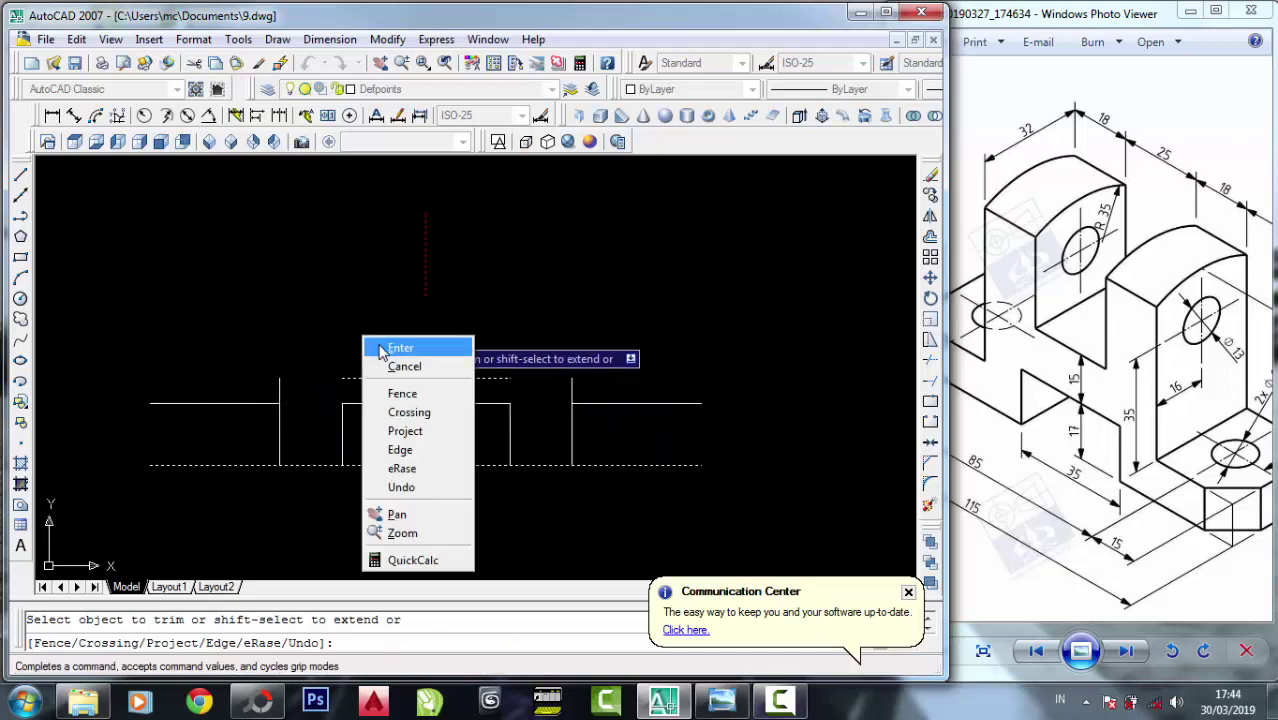
pyautogui.click(395, 346)
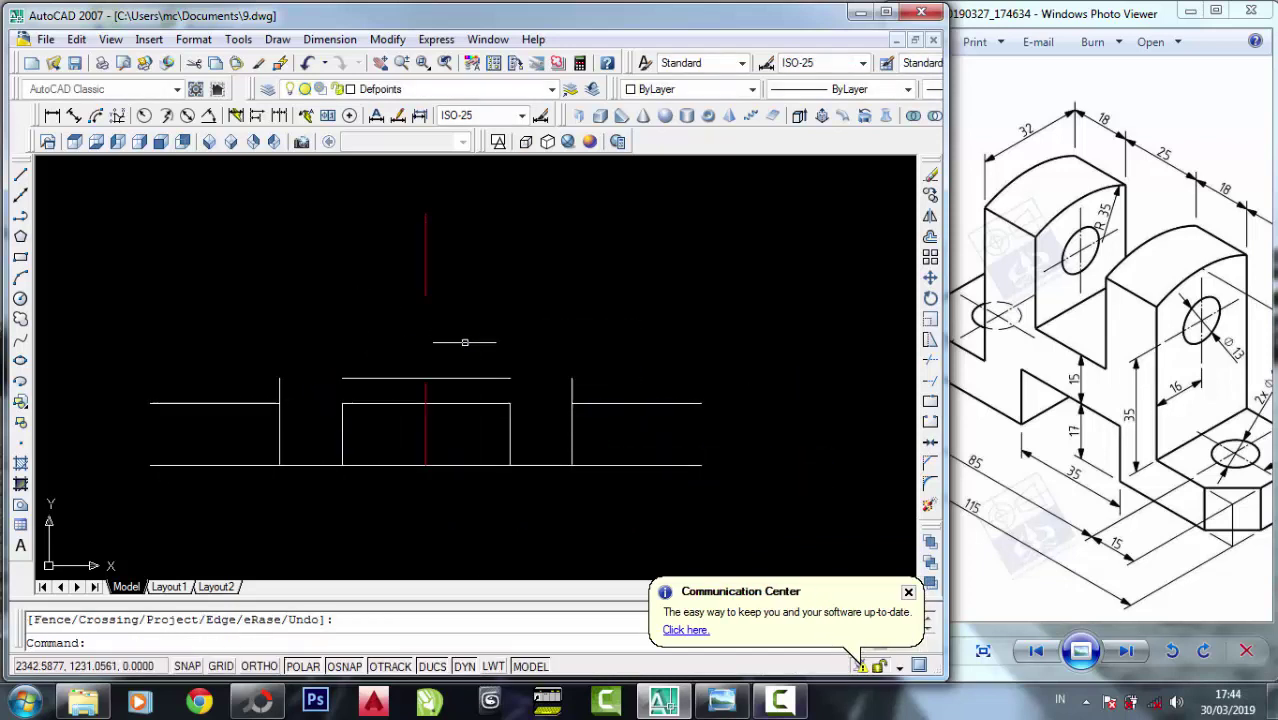
pyautogui.click(930, 195)
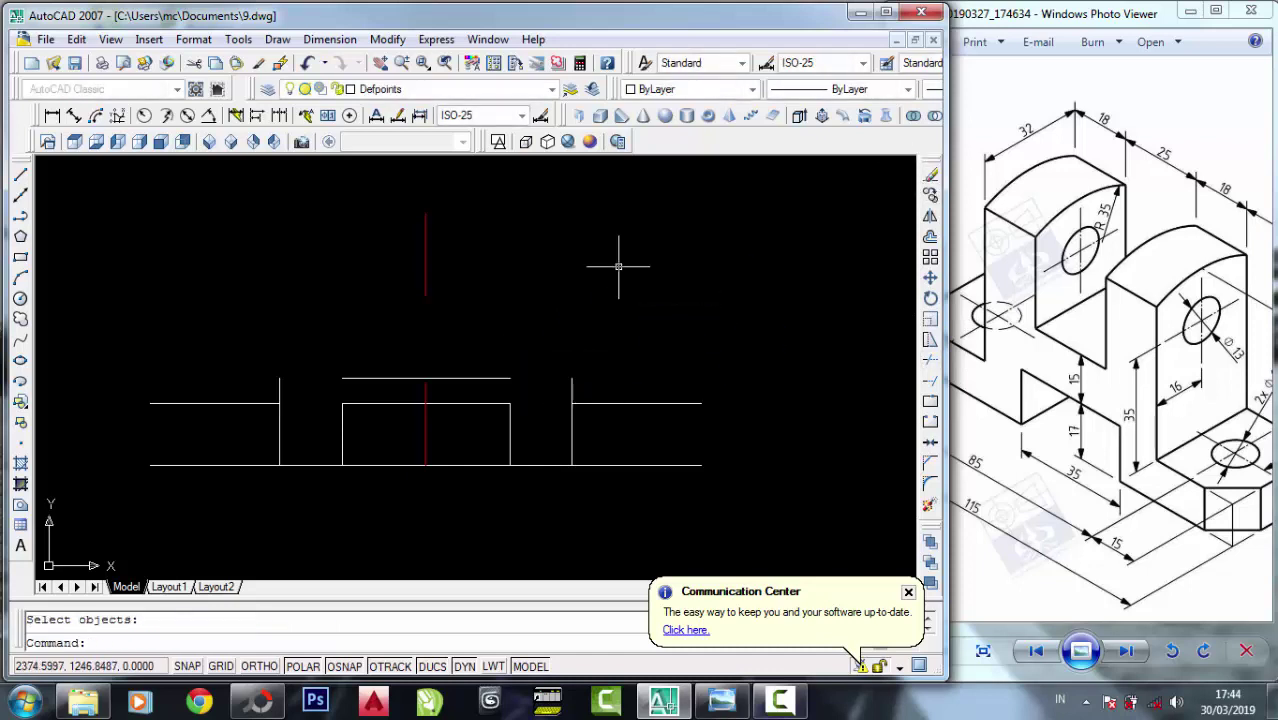
# Erase the short line above the centre box.
pyautogui.click(930, 195)
pyautogui.click(500, 391)
pyautogui.click(470, 356)
pyautogui.press('Return')
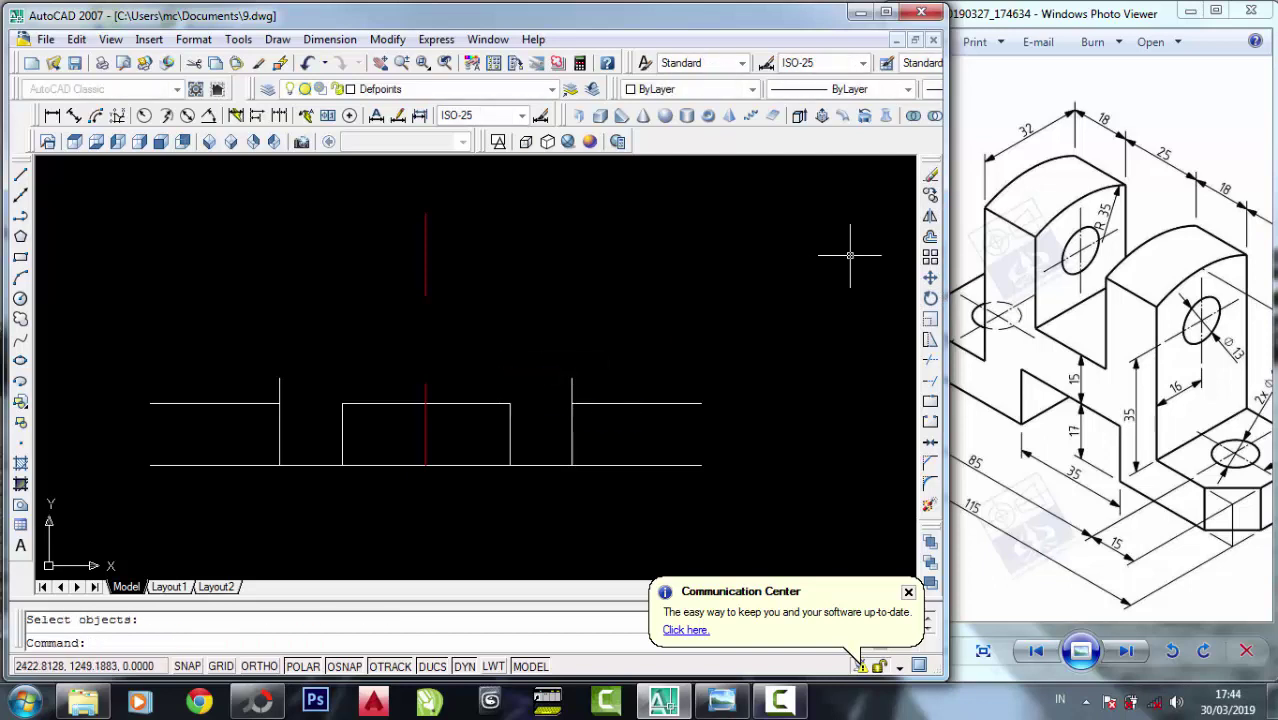
# Copy the centre box's top line 15 units straight up from its midpoint.
pyautogui.click(478, 415)
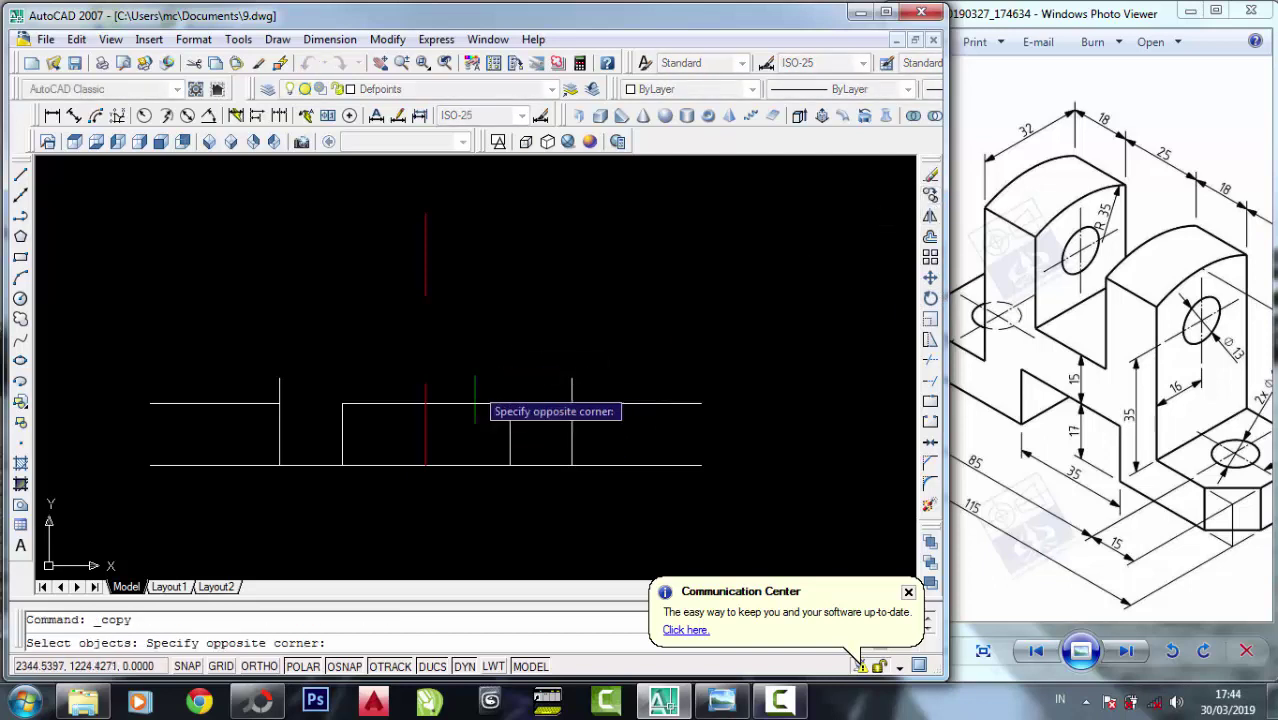
pyautogui.click(436, 383)
pyautogui.press('Return')
pyautogui.click(425, 404)
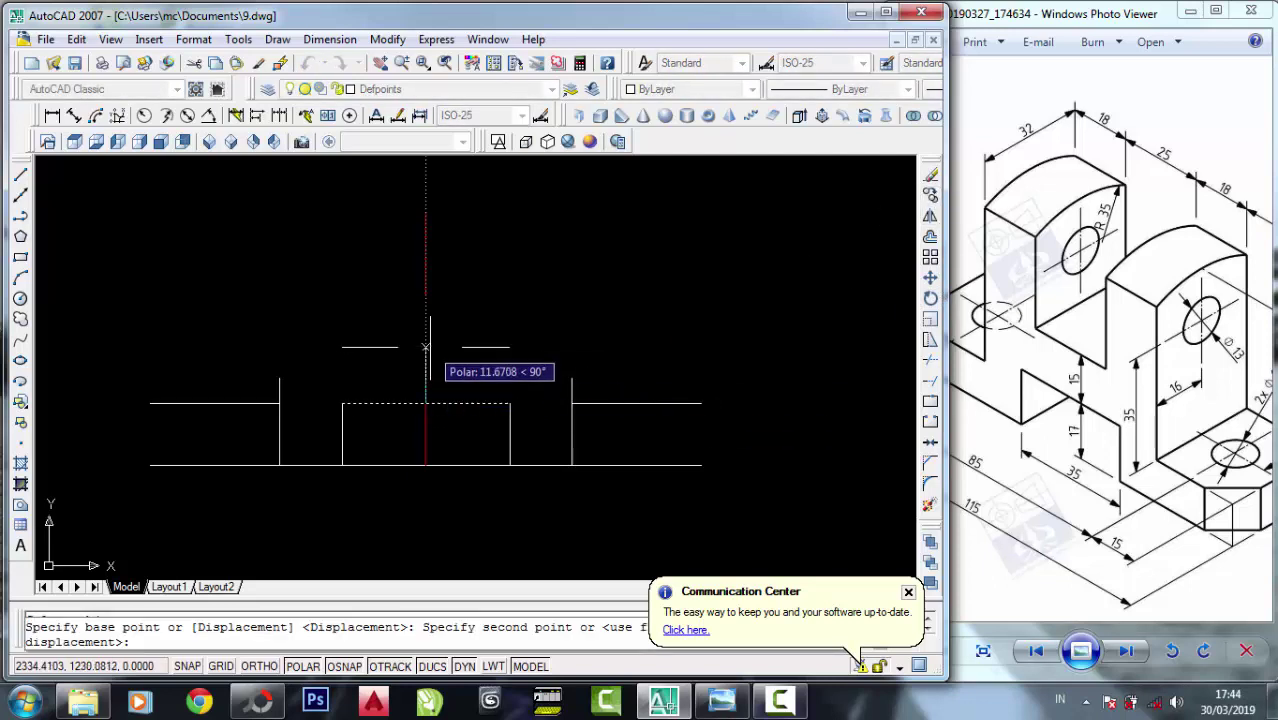
pyautogui.write('15')
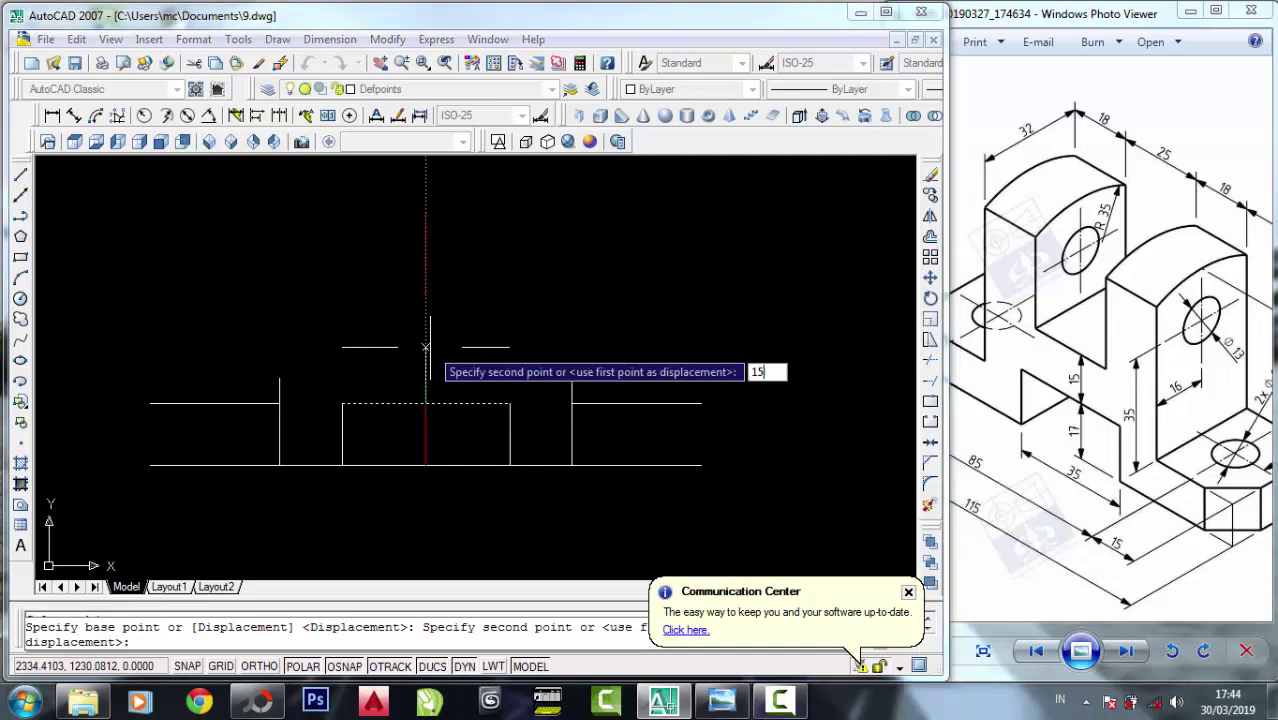
pyautogui.press('Return')
pyautogui.press('Return')
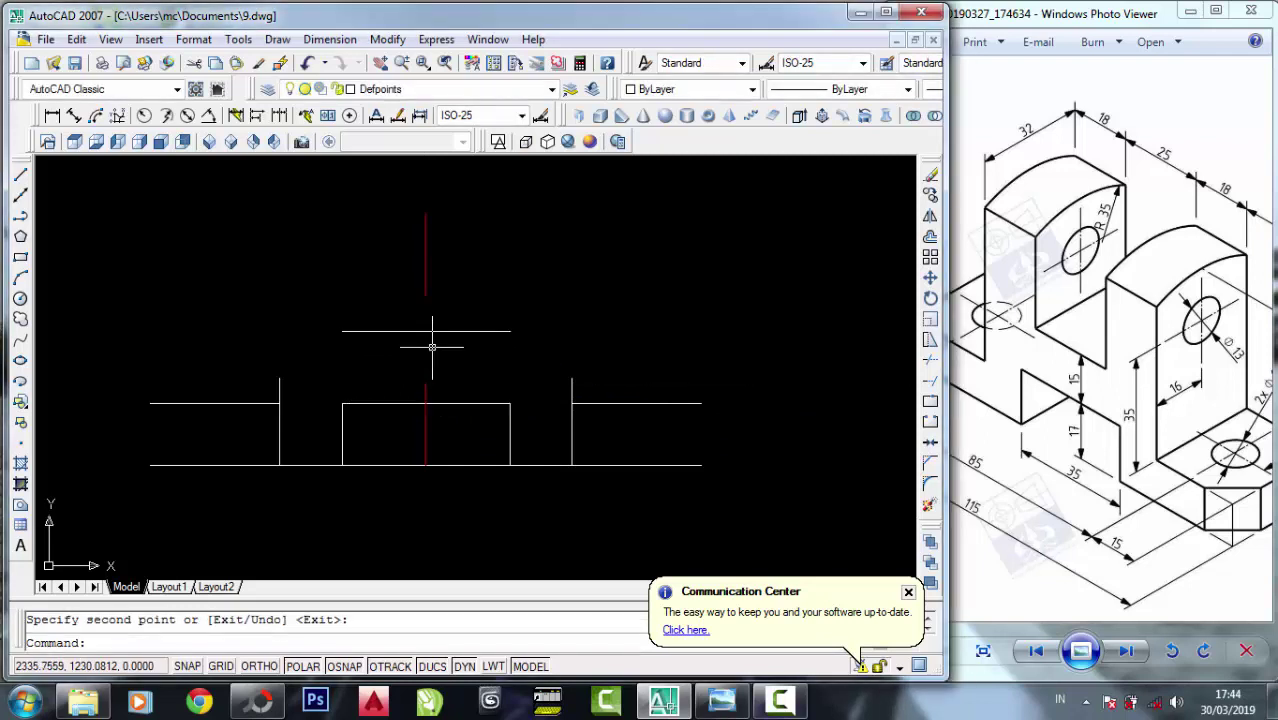
# Widen the AutoCAD window over the reference image and pan and zoom out the drawing.
pyautogui.click(1016, 317)
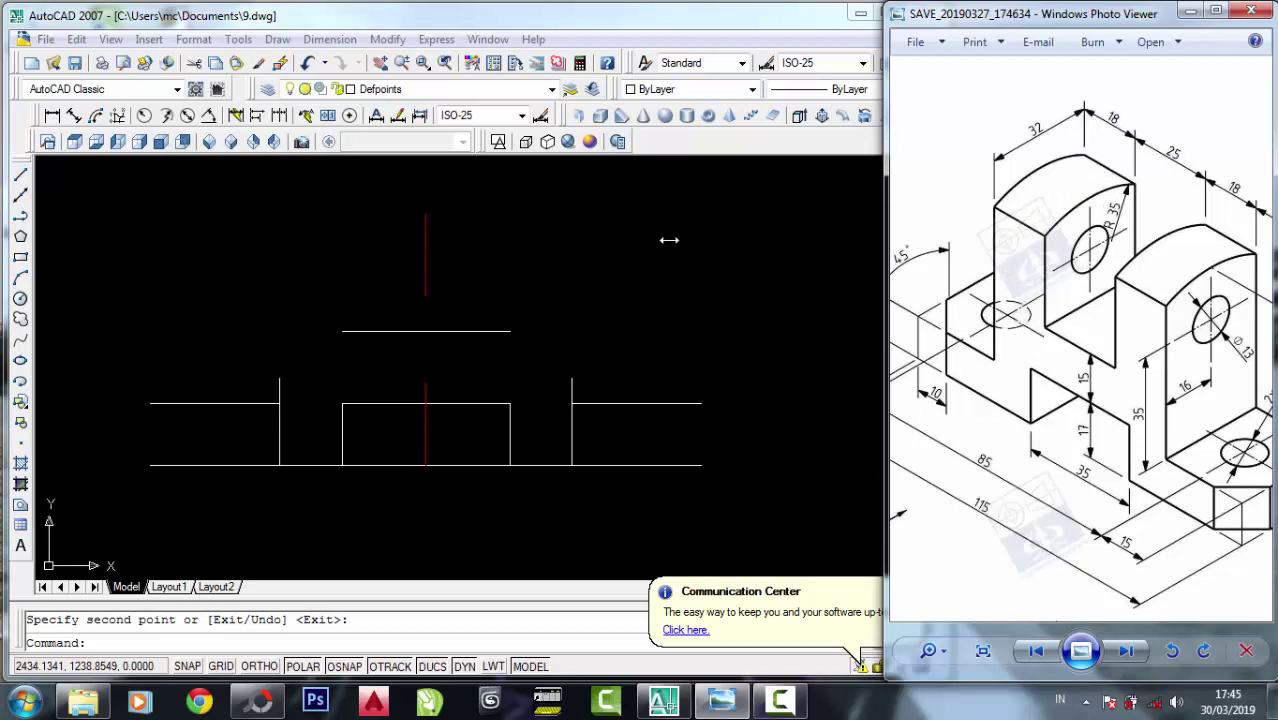
pyautogui.moveTo(669, 240); pyautogui.dragTo(615, 273)
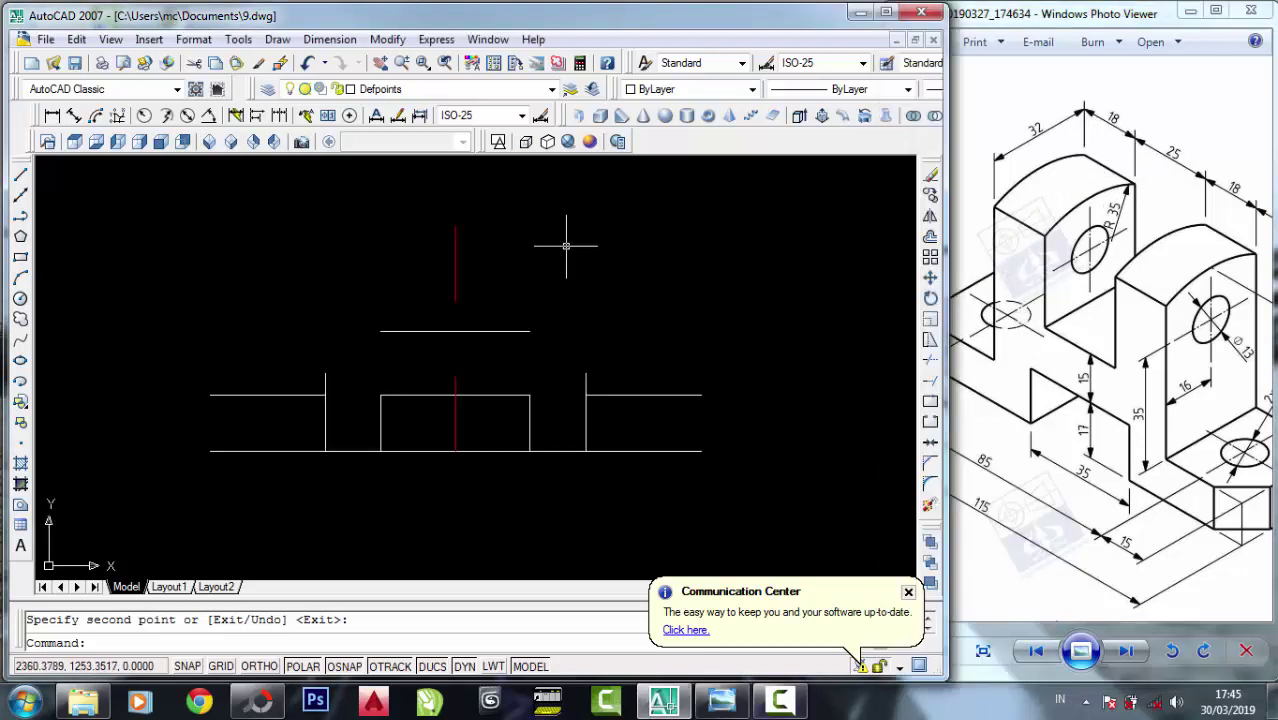
pyautogui.moveTo(566, 245); pyautogui.dragTo(563, 278, button='middle')
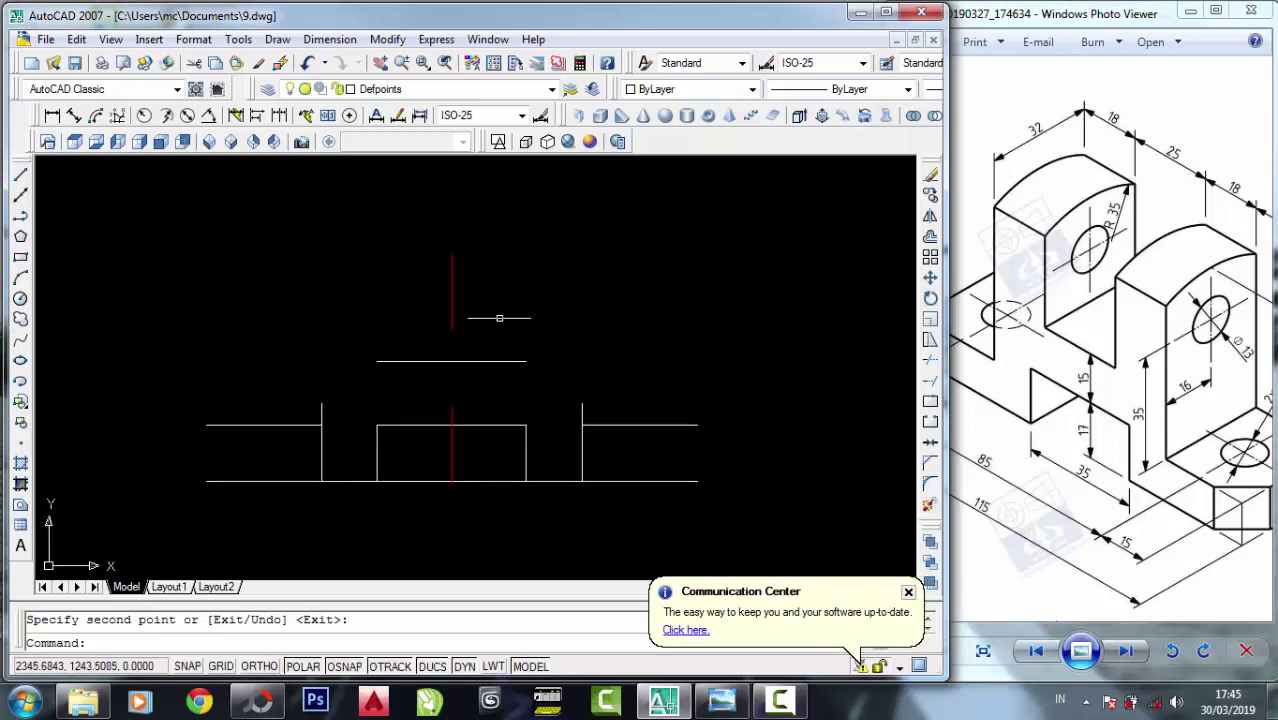
pyautogui.click(20, 176)
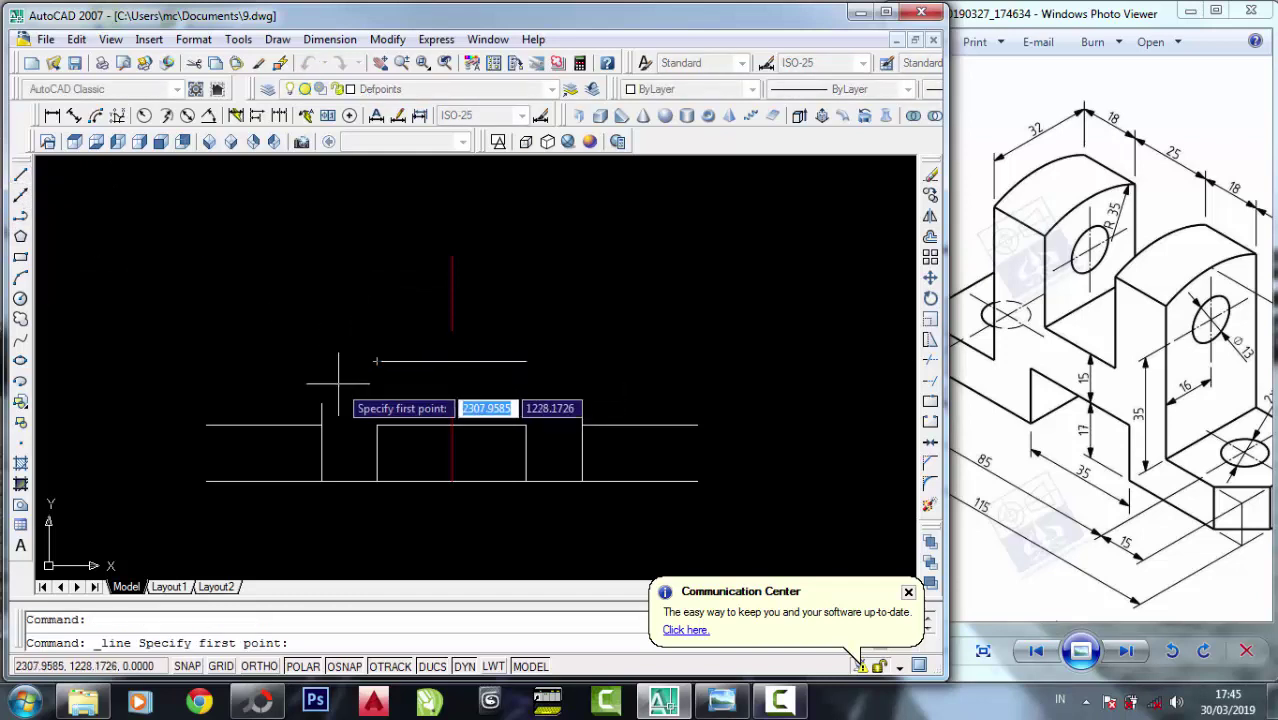
pyautogui.scroll(-1, 350, 362)
pyautogui.scroll(-1, 405, 395)
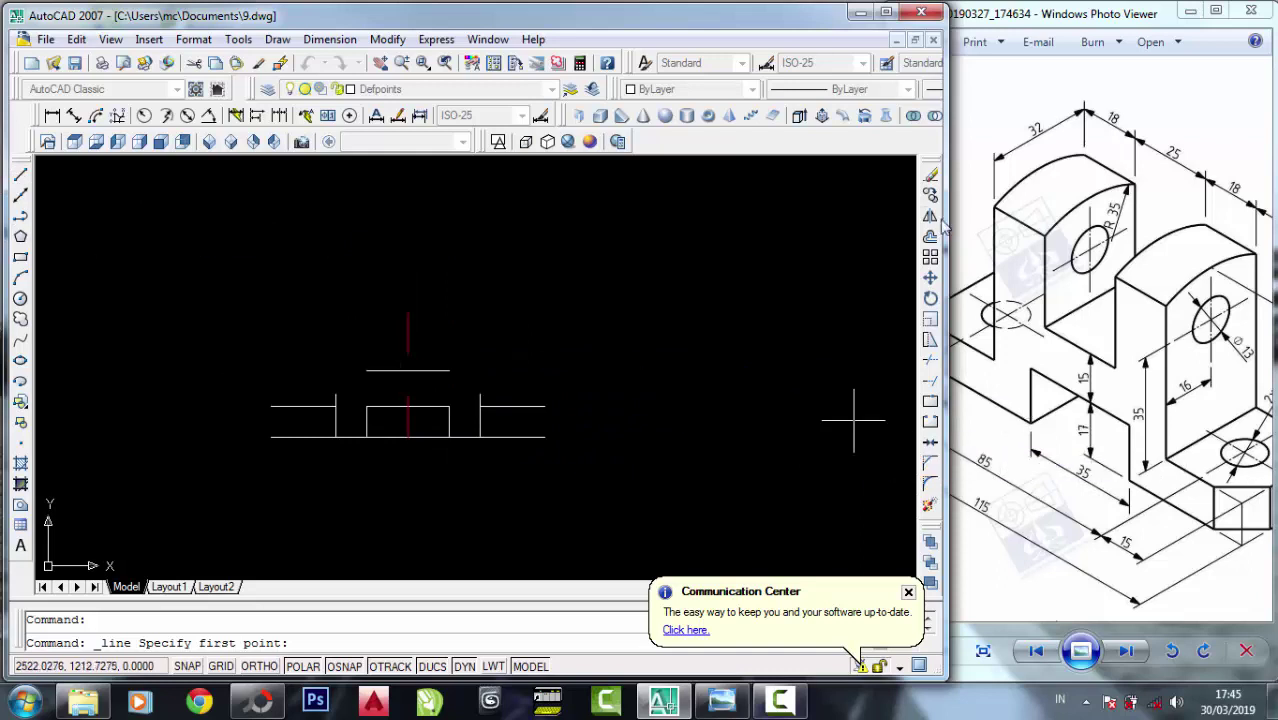
pyautogui.click(933, 296)
# Draw a 64-unit vertical line up from the base line's right end.
pyautogui.moveTo(1082, 295); pyautogui.dragTo(928, 307)
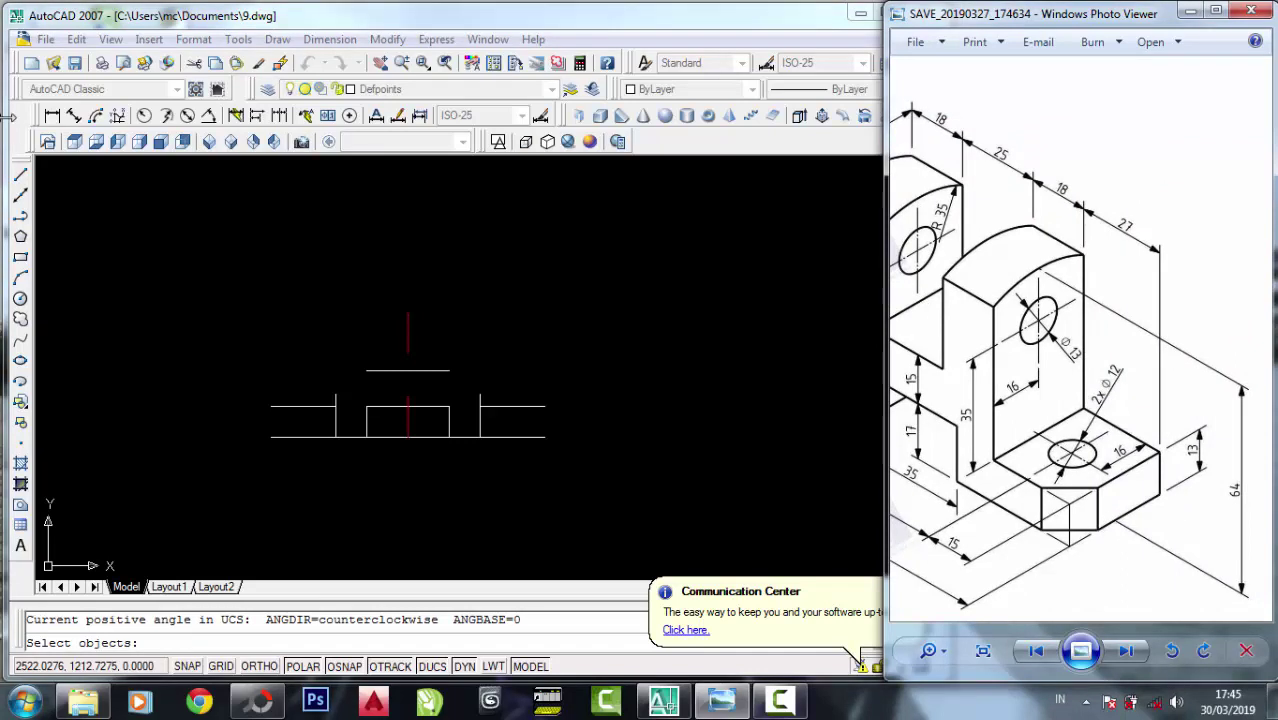
pyautogui.click(24, 190)
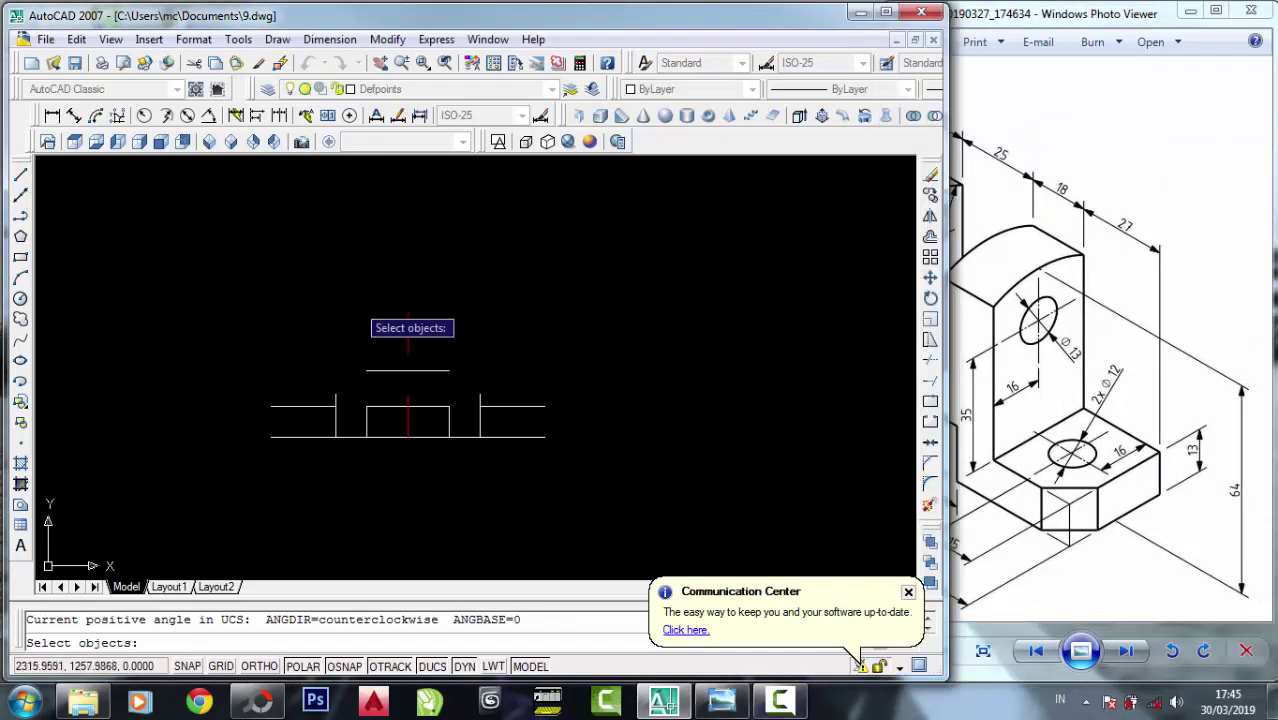
pyautogui.click(20, 175)
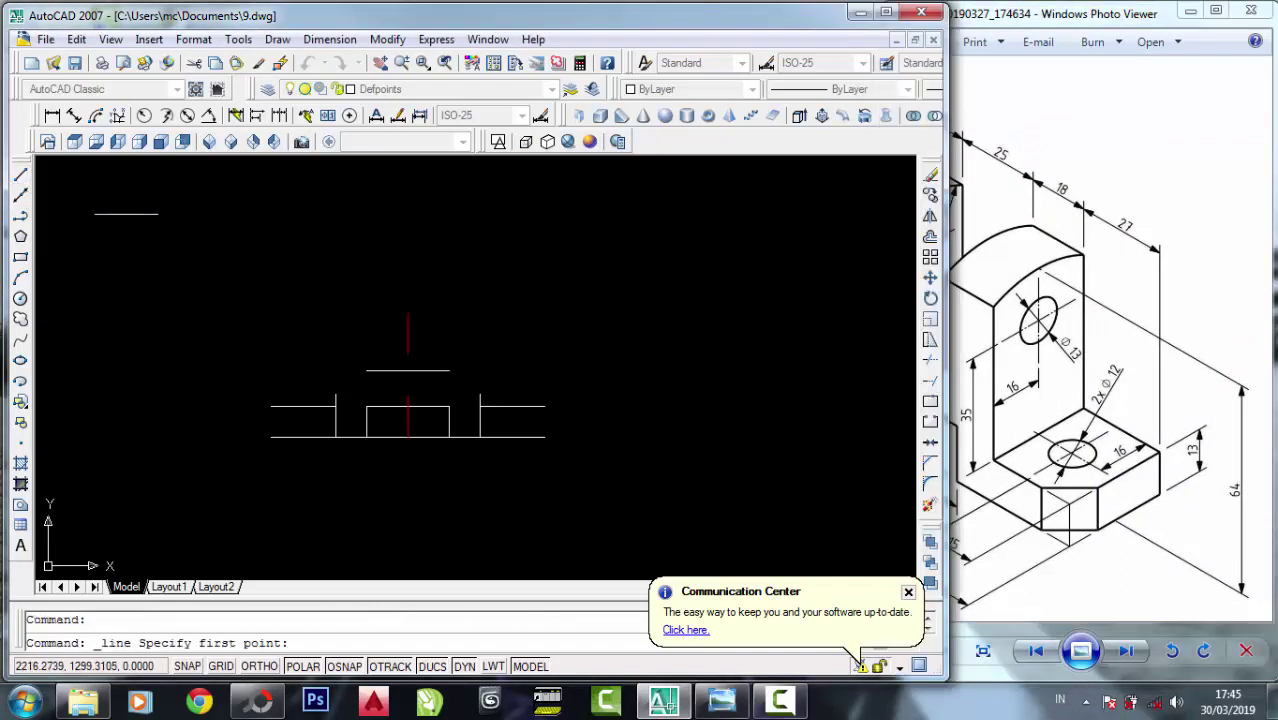
pyautogui.click(545, 437)
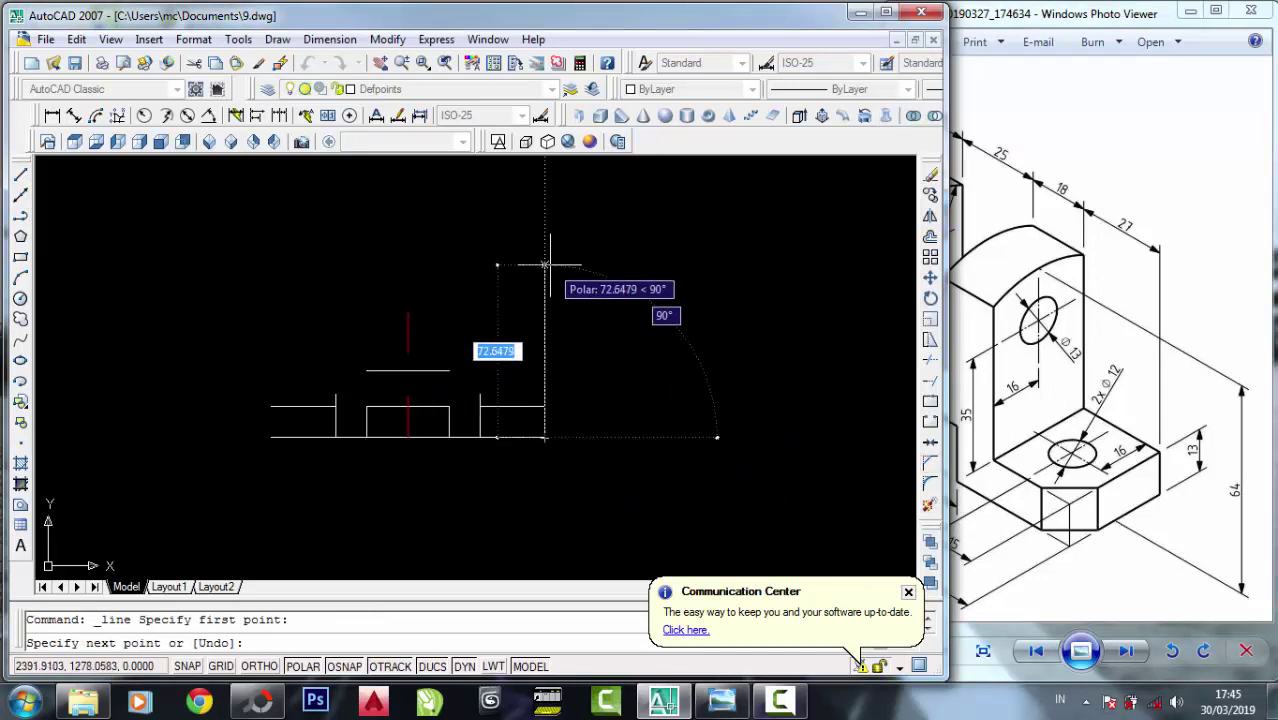
pyautogui.write('64')
pyautogui.press('Return')
pyautogui.press('Return')
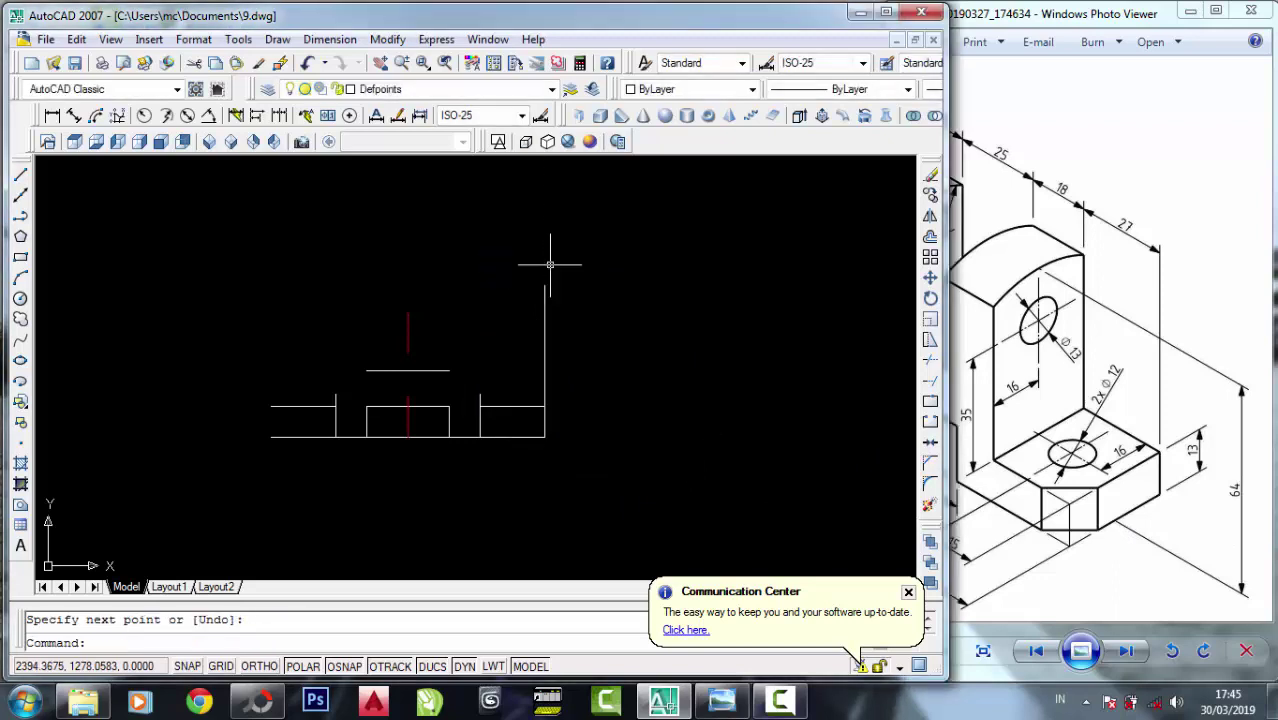
# Draw a horizontal top line running left from the vertical line's top.
pyautogui.scroll(1, 380, 236)
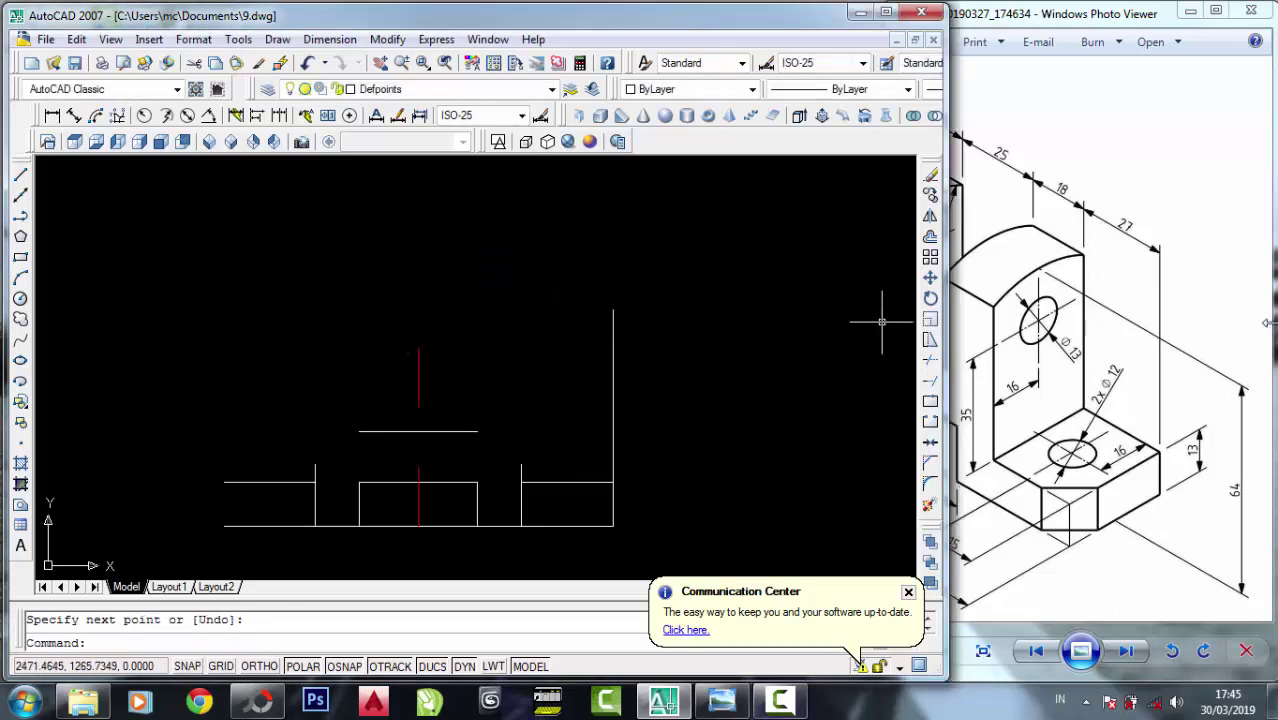
pyautogui.click(1096, 346)
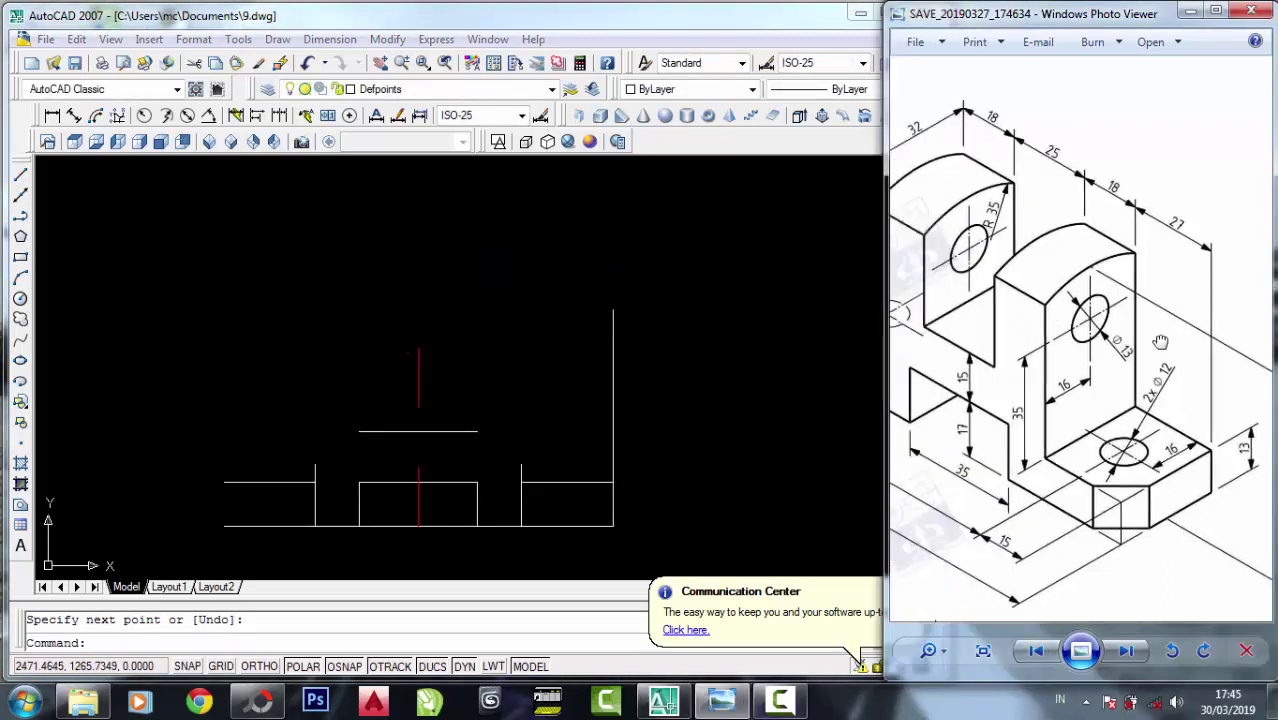
pyautogui.click(20, 177)
pyautogui.click(20, 177)
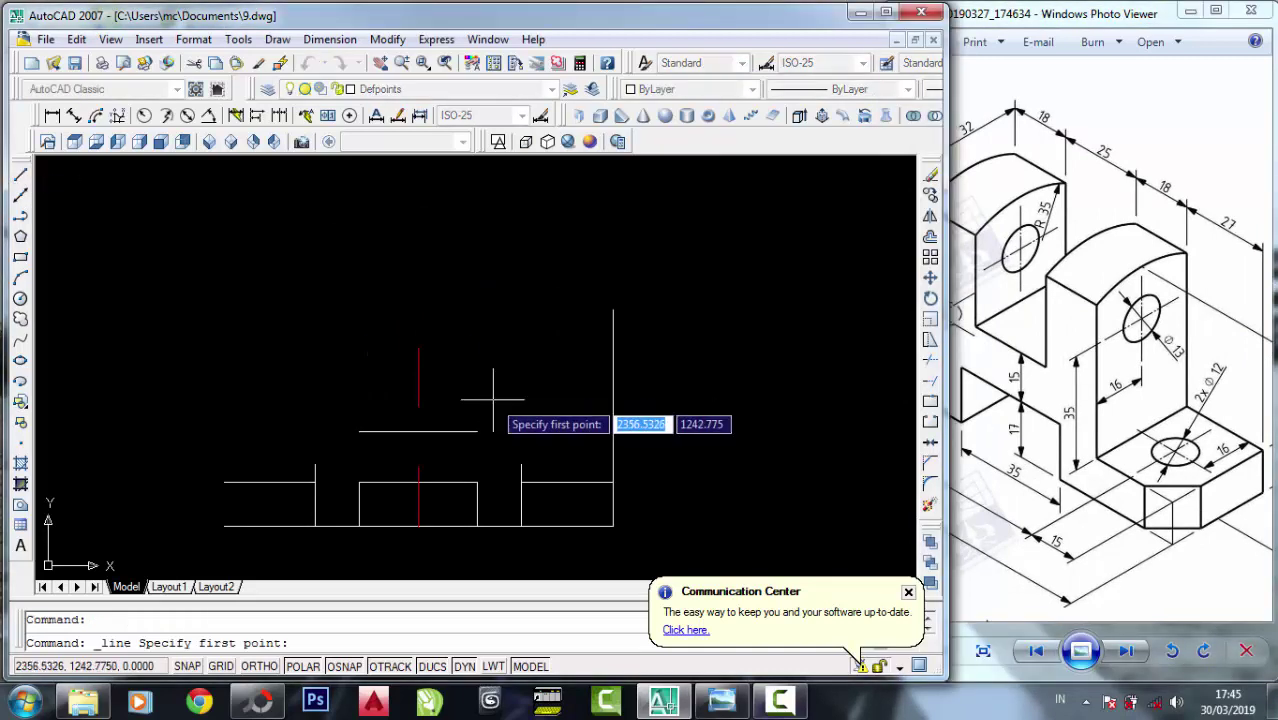
pyautogui.click(611, 310)
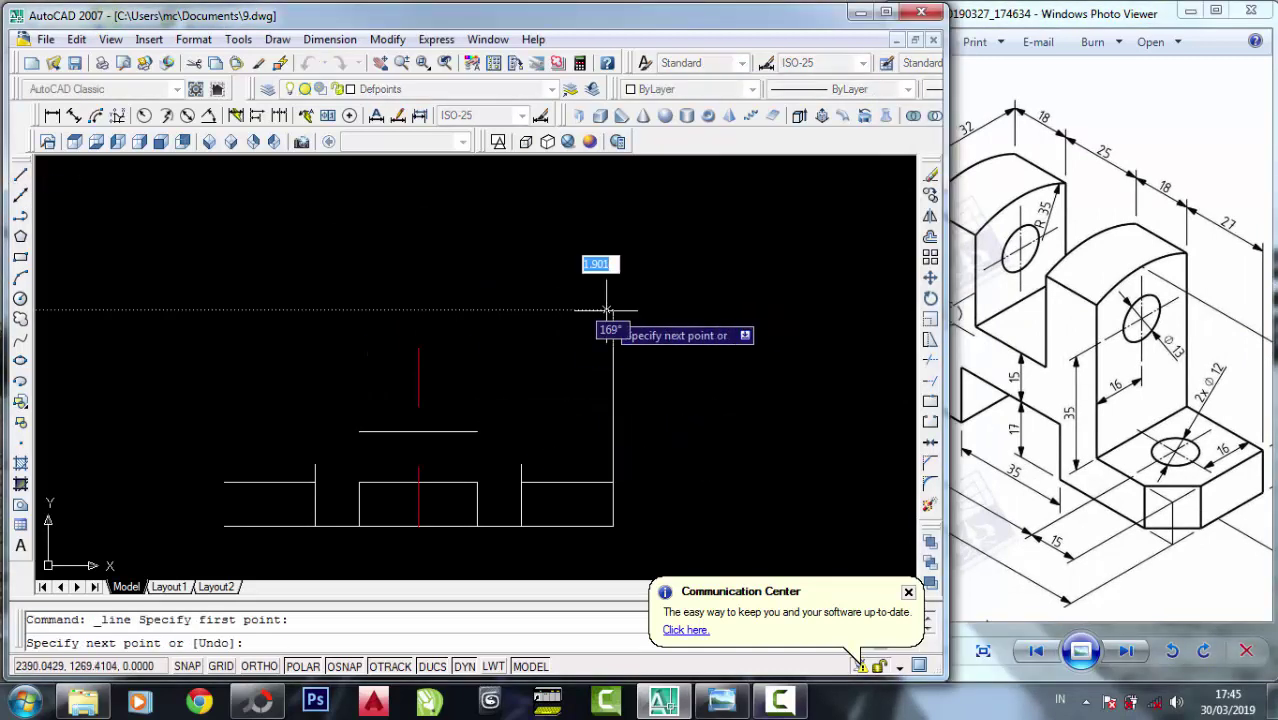
pyautogui.rightClick(178, 312)
pyautogui.click(178, 312)
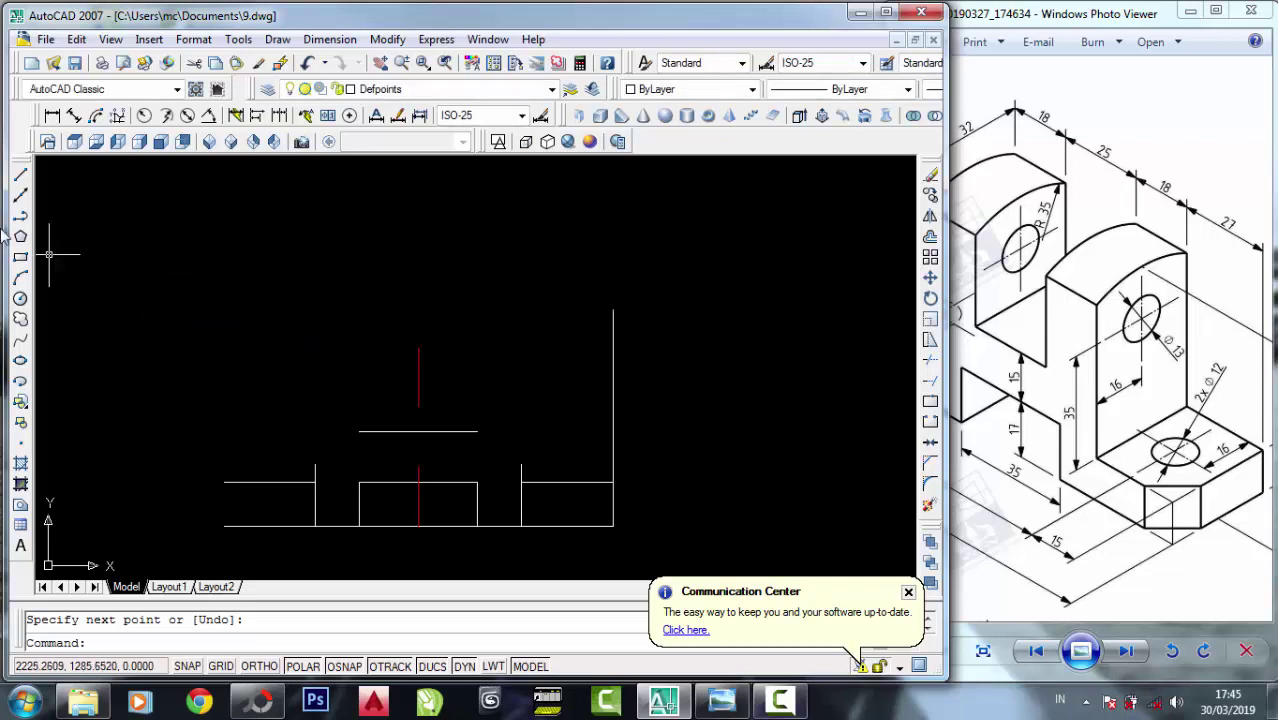
pyautogui.press('Return')
pyautogui.click(612, 310)
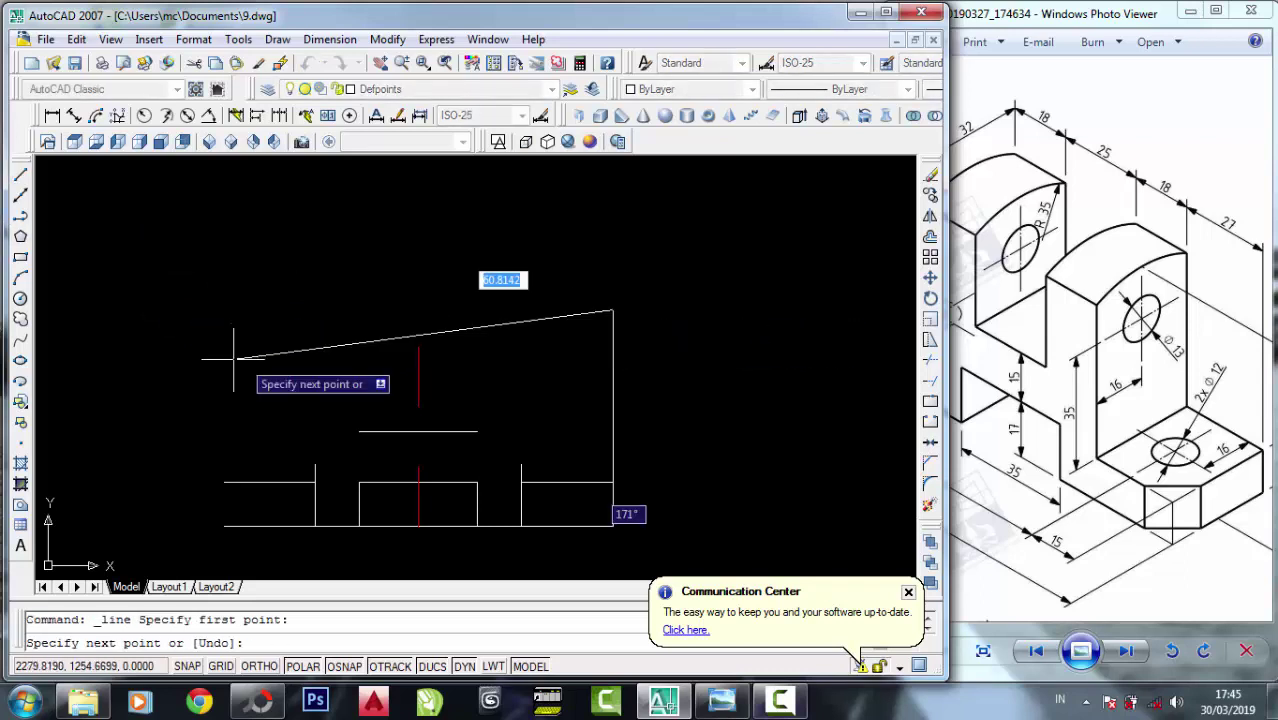
pyautogui.click(207, 310)
pyautogui.rightClick(207, 310)
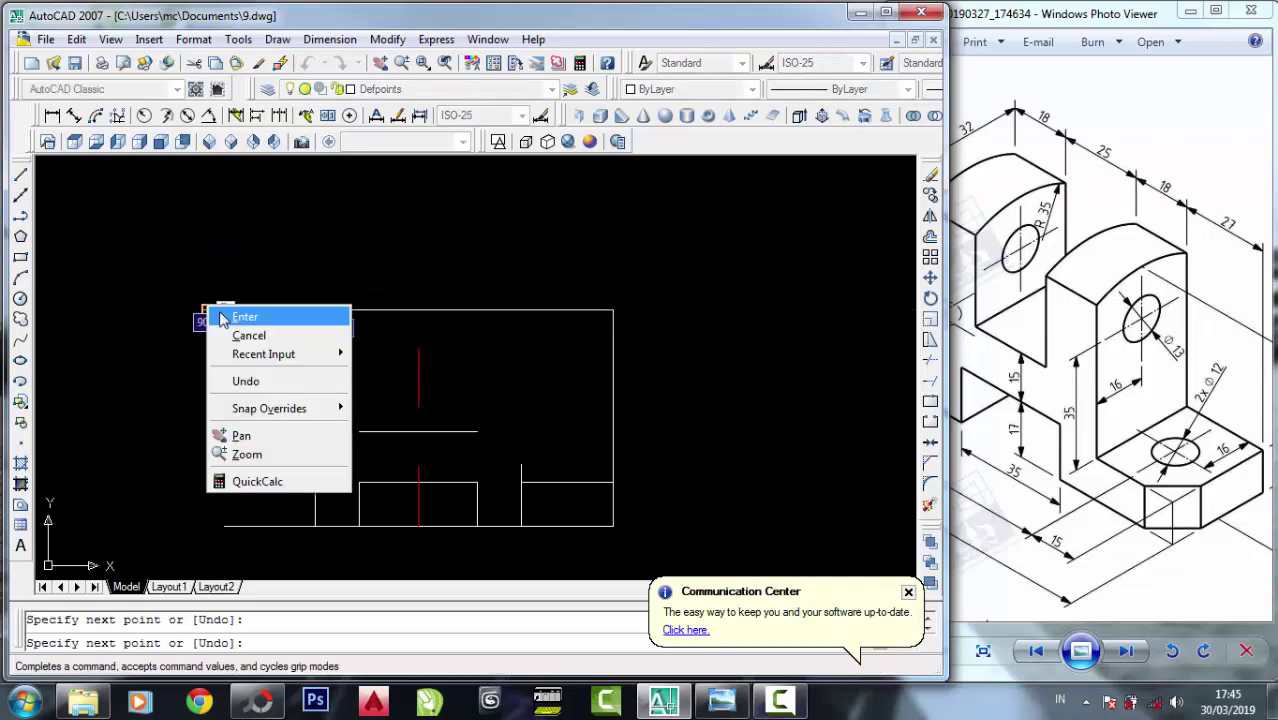
pyautogui.click(228, 317)
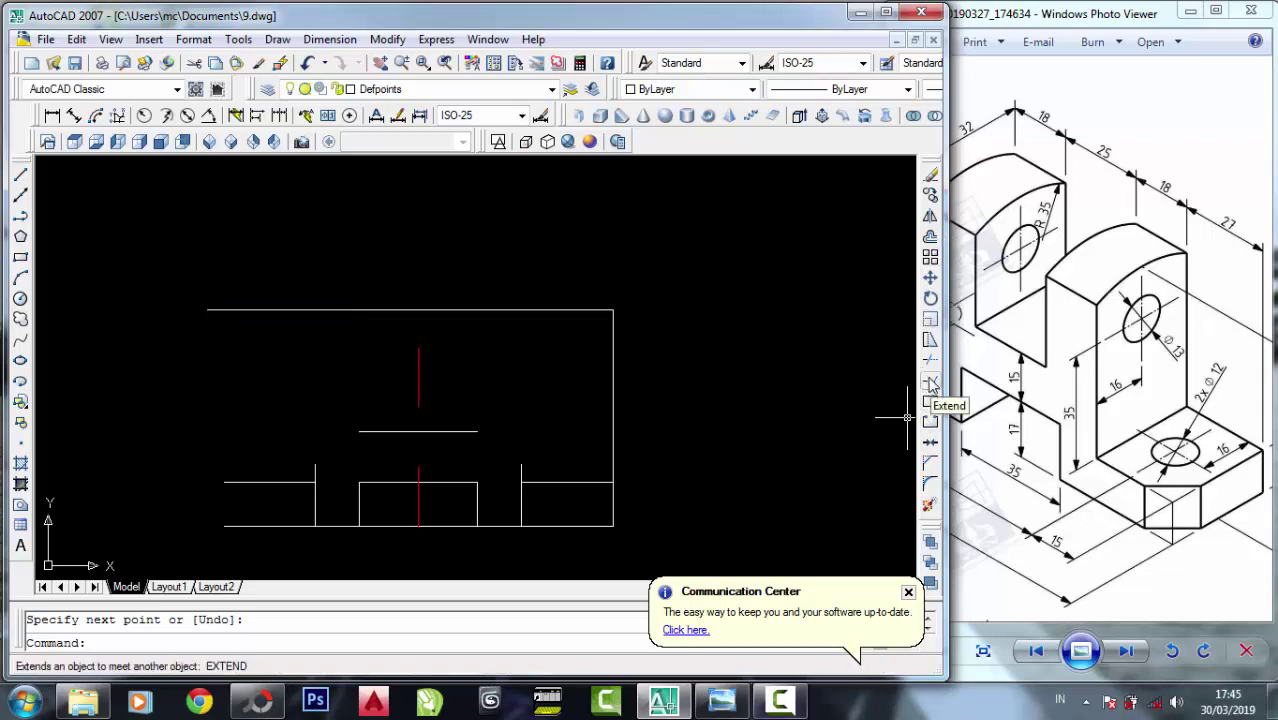
# Extend the uprights' inner vertical lines up to the top line.
pyautogui.click(931, 383)
pyautogui.click(656, 330)
pyautogui.click(506, 258)
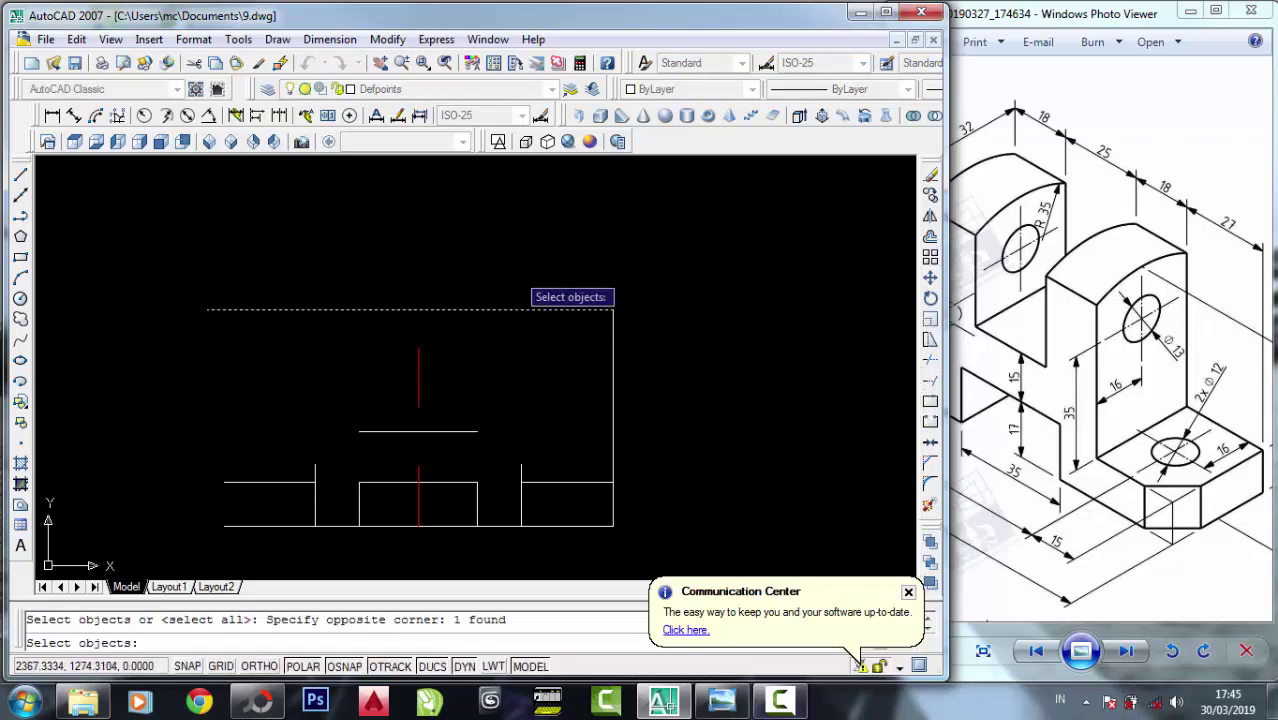
pyautogui.press('Return')
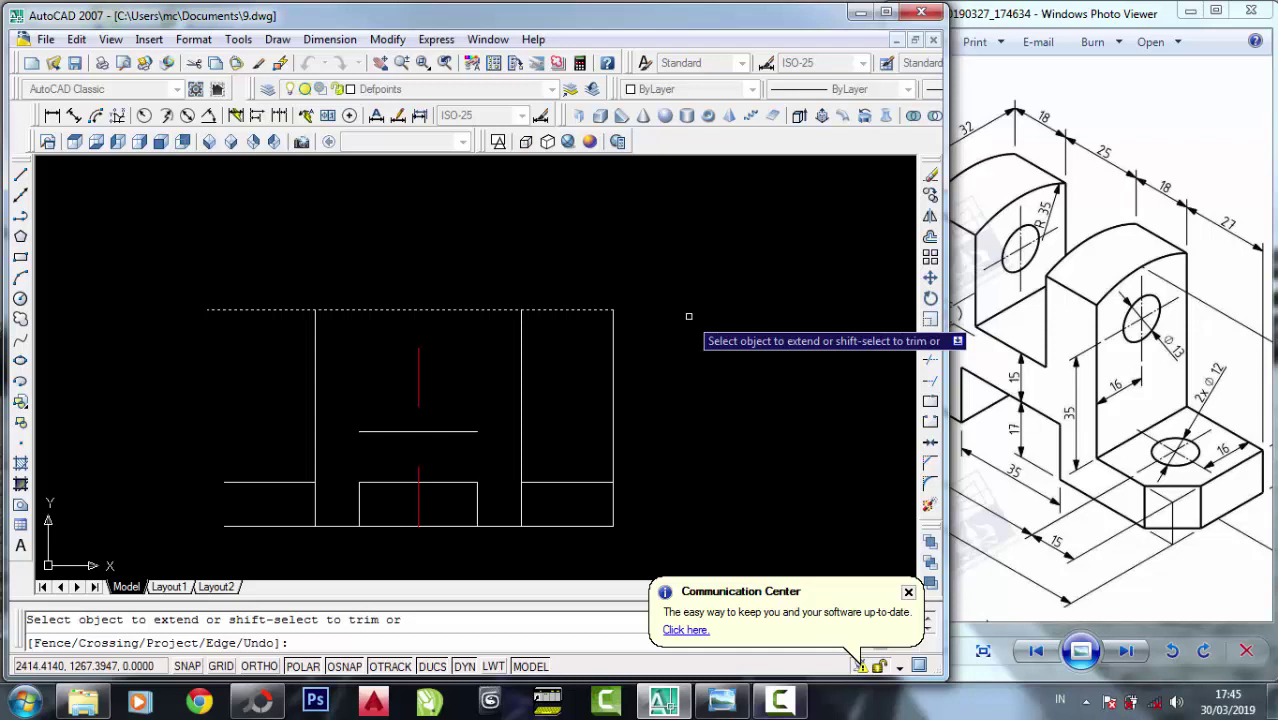
pyautogui.rightClick(688, 316)
pyautogui.click(712, 331)
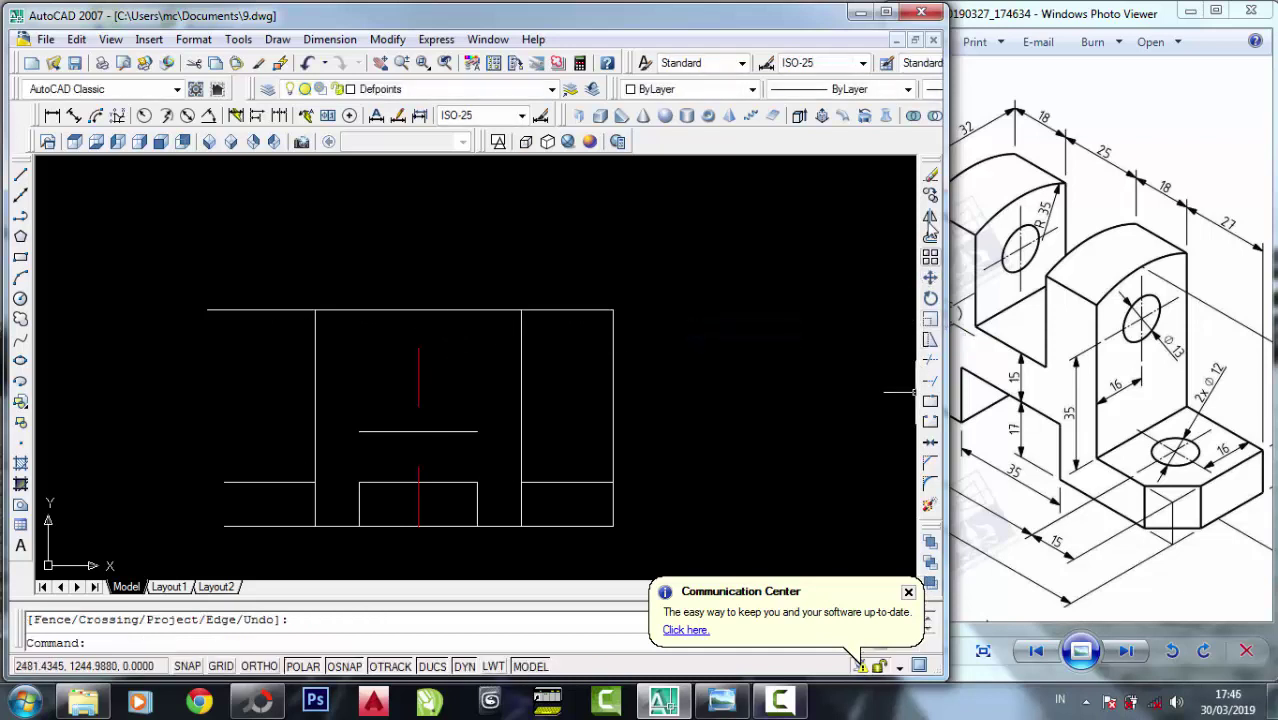
# Copy the right inner vertical onto both the right and left edges of the centre box.
pyautogui.click(930, 196)
pyautogui.click(560, 462)
pyautogui.click(518, 463)
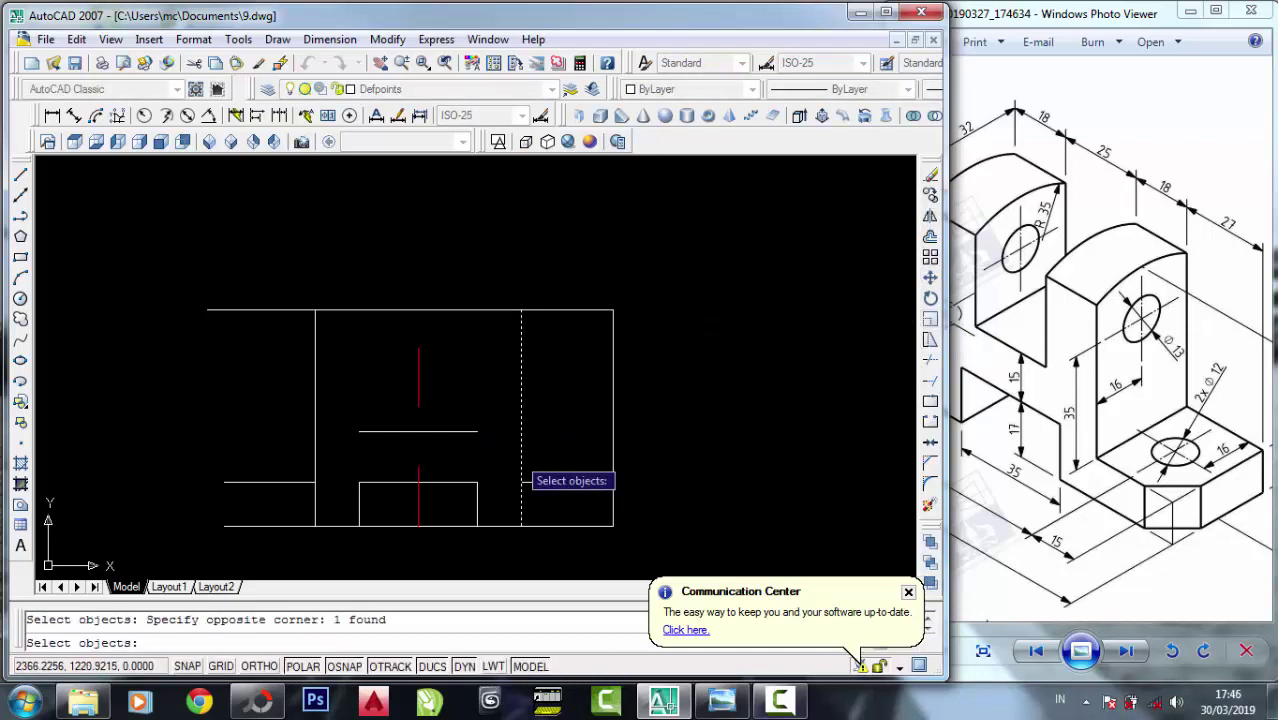
pyautogui.press('Return')
pyautogui.click(521, 483)
pyautogui.click(477, 431)
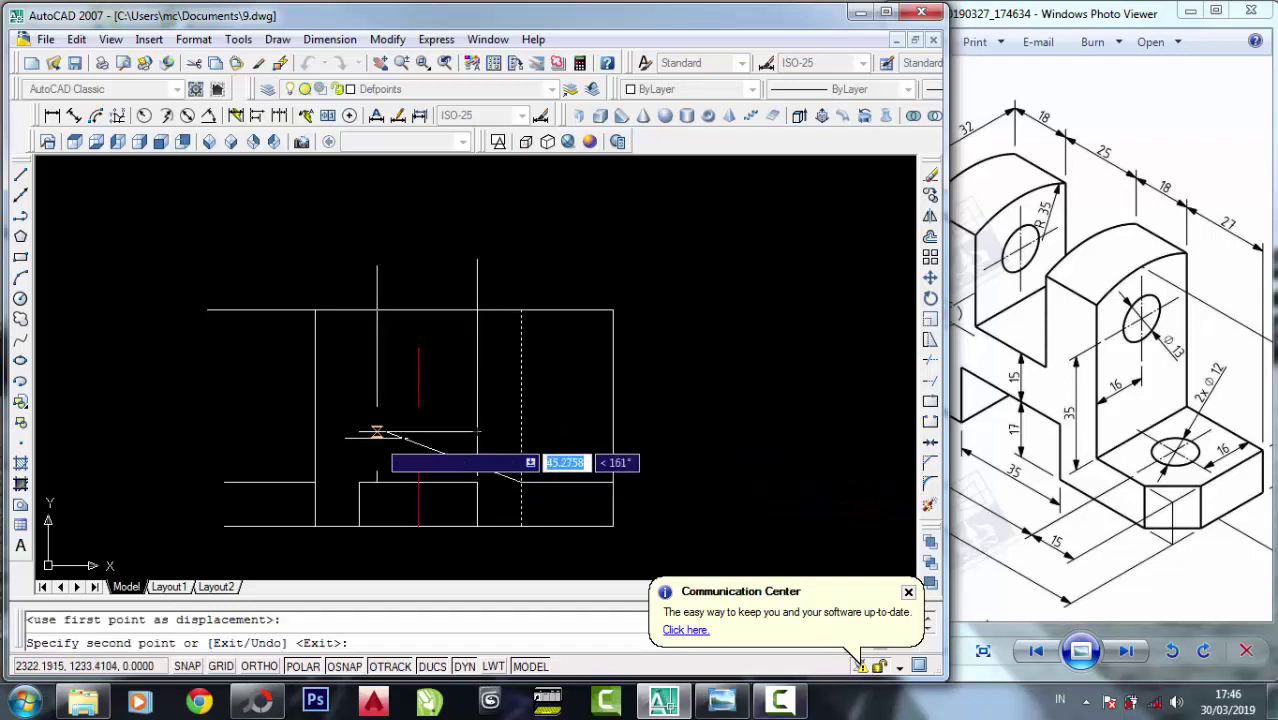
pyautogui.click(358, 431)
pyautogui.rightClick(357, 437)
pyautogui.click(399, 448)
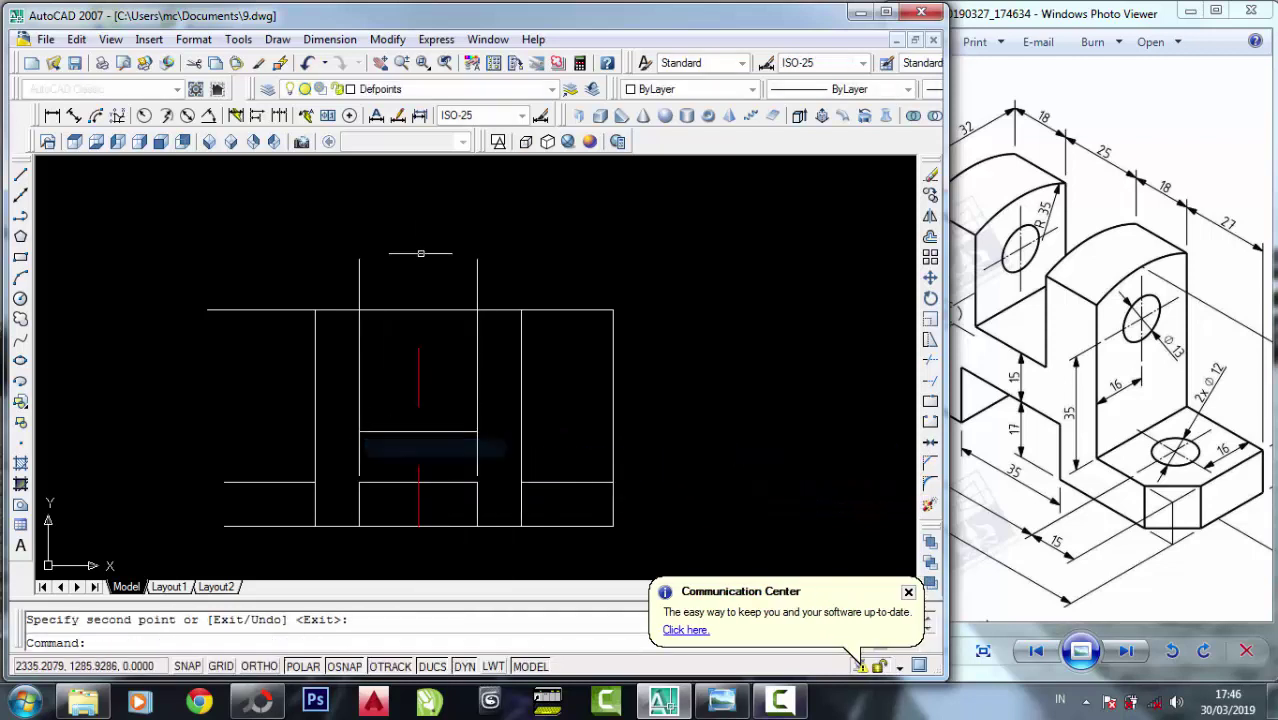
# Trim the top line ends, centre vertical lines and notch stubs using all lines as cutting edges.
pyautogui.click(930, 364)
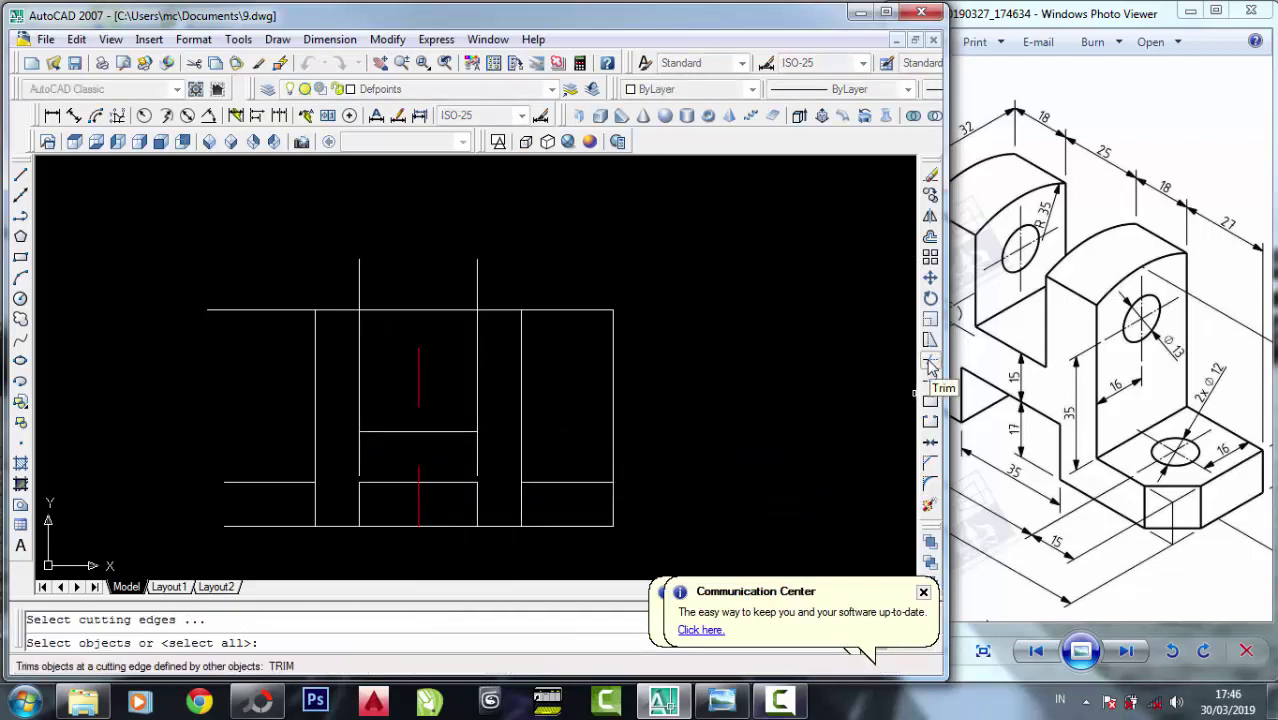
pyautogui.click(646, 535)
pyautogui.click(197, 247)
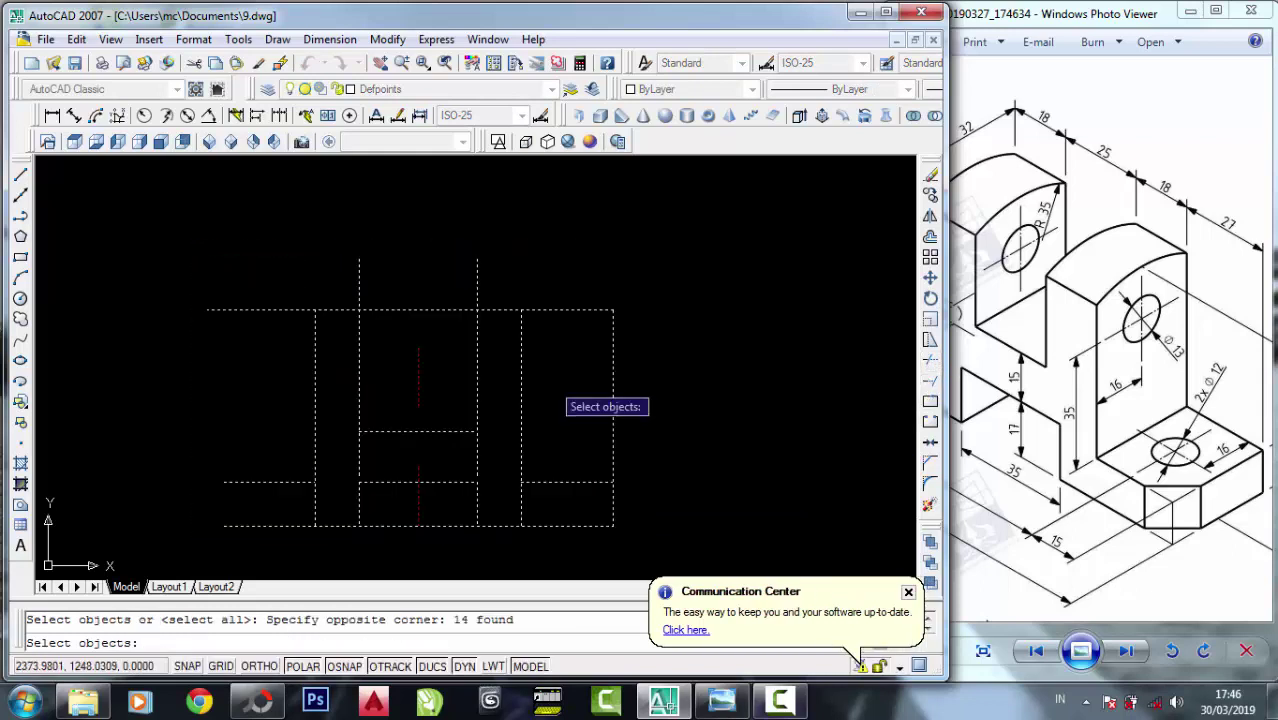
pyautogui.rightClick(552, 378)
pyautogui.click(558, 380)
pyautogui.click(530, 280)
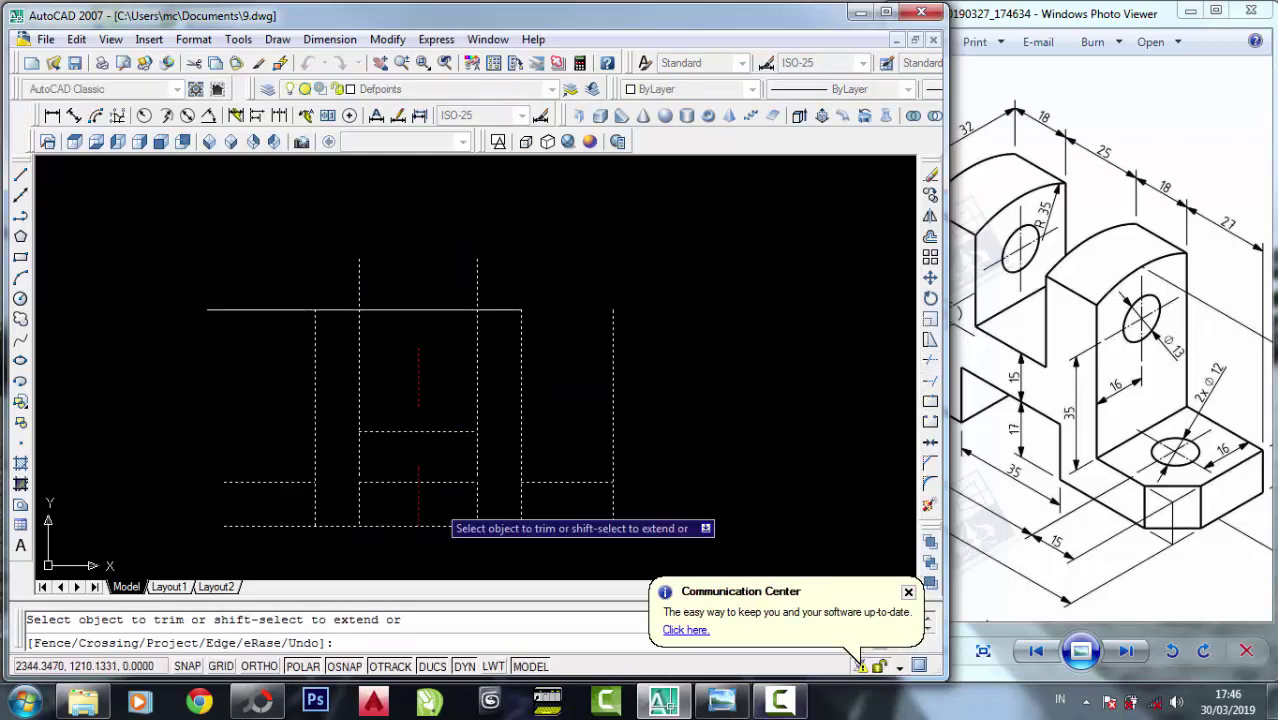
pyautogui.scroll(2, 470, 470)
pyautogui.click(470, 467)
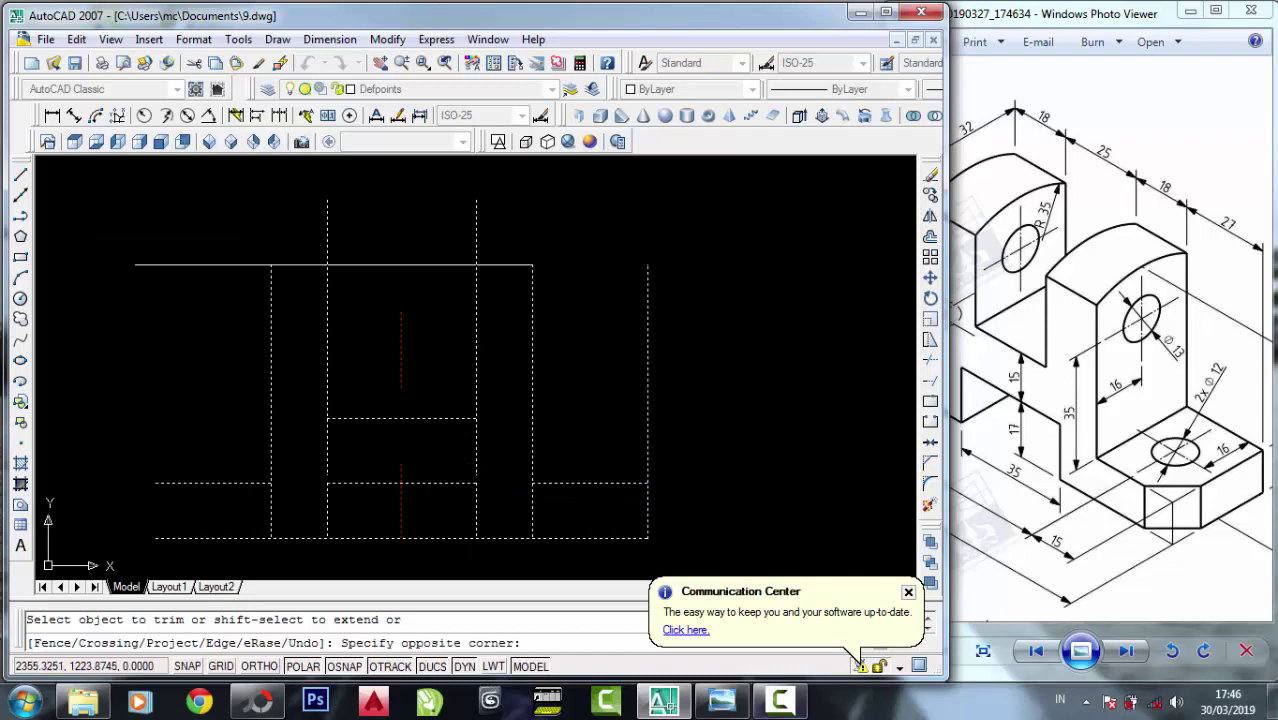
pyautogui.click(312, 445)
pyautogui.click(226, 336)
pyautogui.click(204, 276)
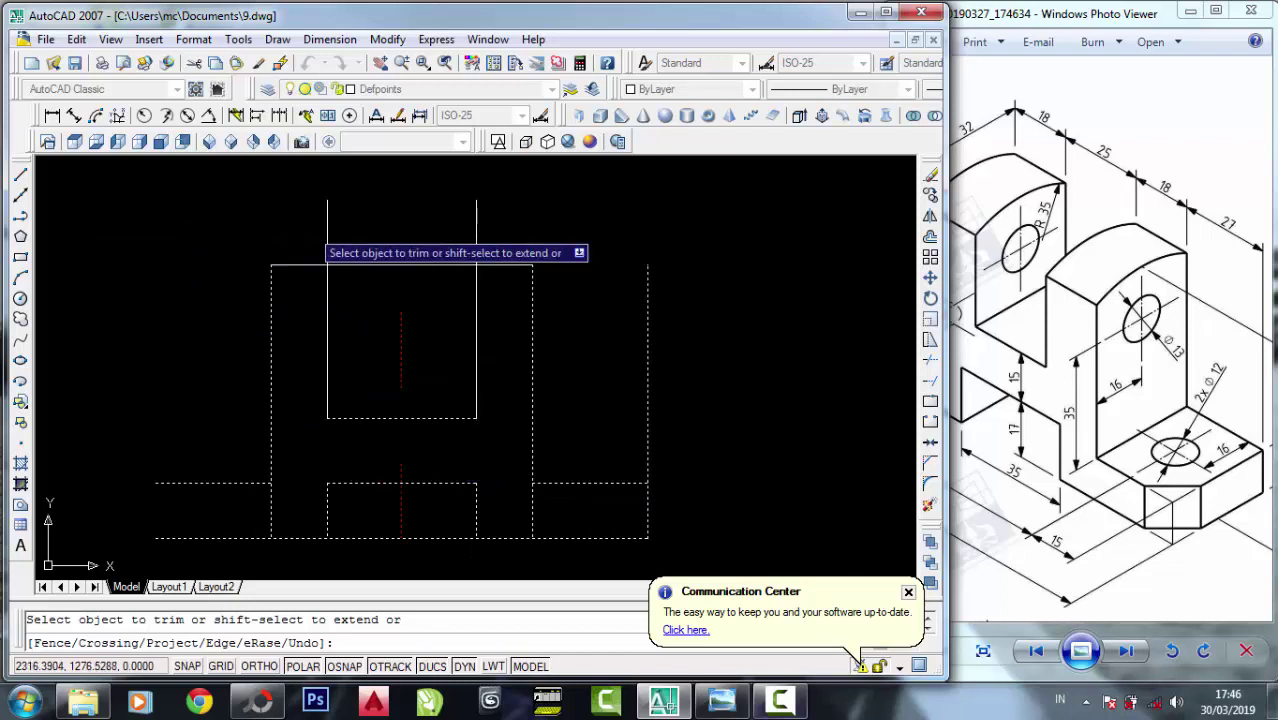
pyautogui.click(482, 229)
pyautogui.click(241, 228)
# Trim the short right vertical segment and extra segments along the base bottom.
pyautogui.scroll(-2, 600, 310)
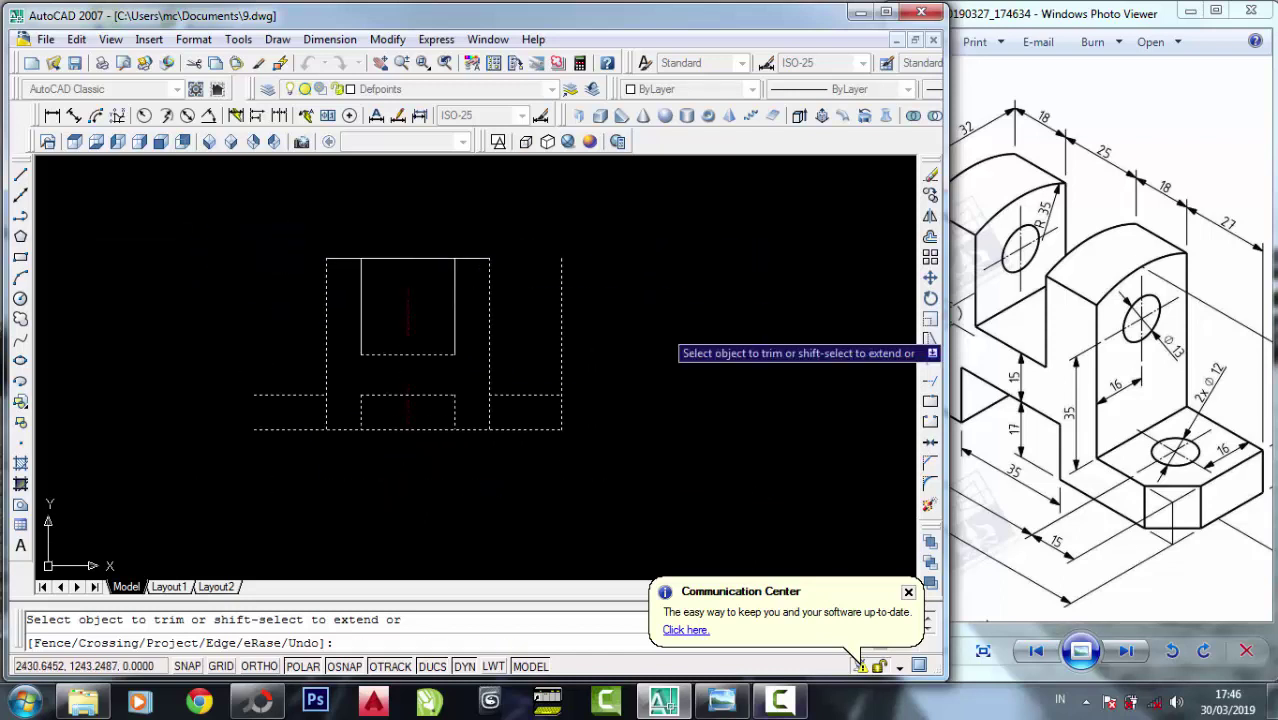
pyautogui.scroll(1, 450, 403)
pyautogui.rightClick(595, 331)
pyautogui.click(543, 409)
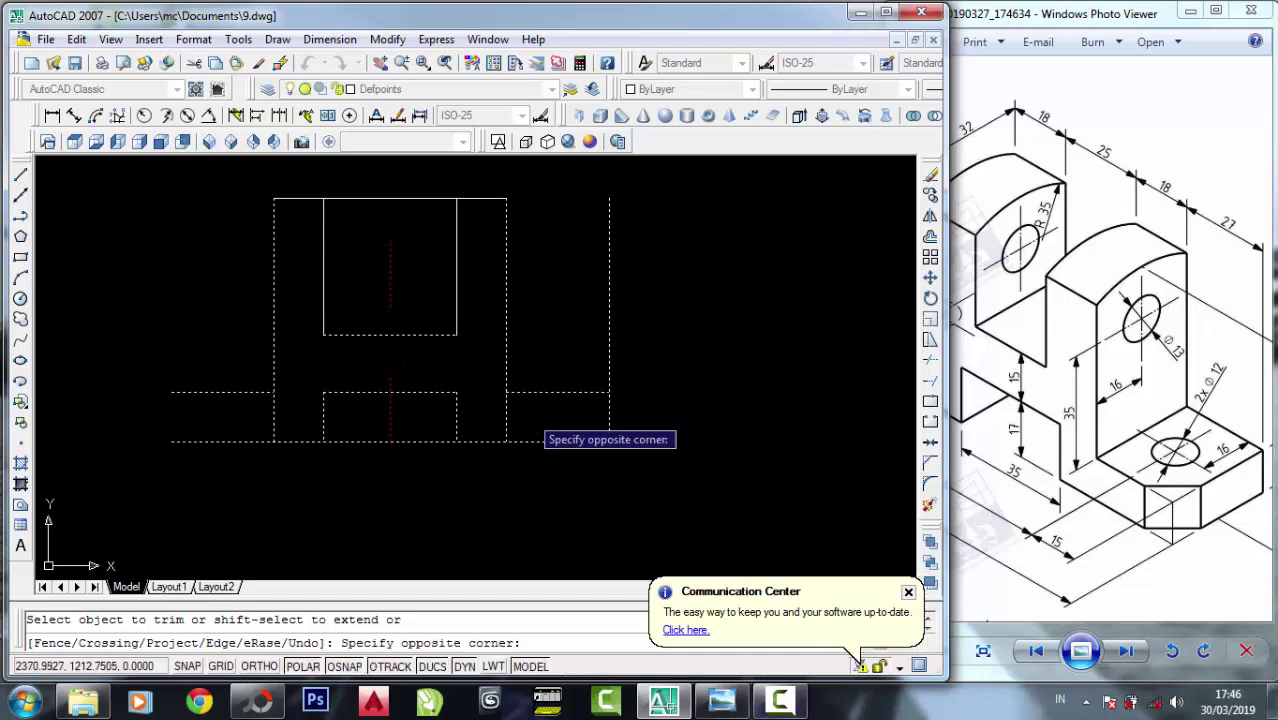
pyautogui.click(521, 416)
pyautogui.click(529, 424)
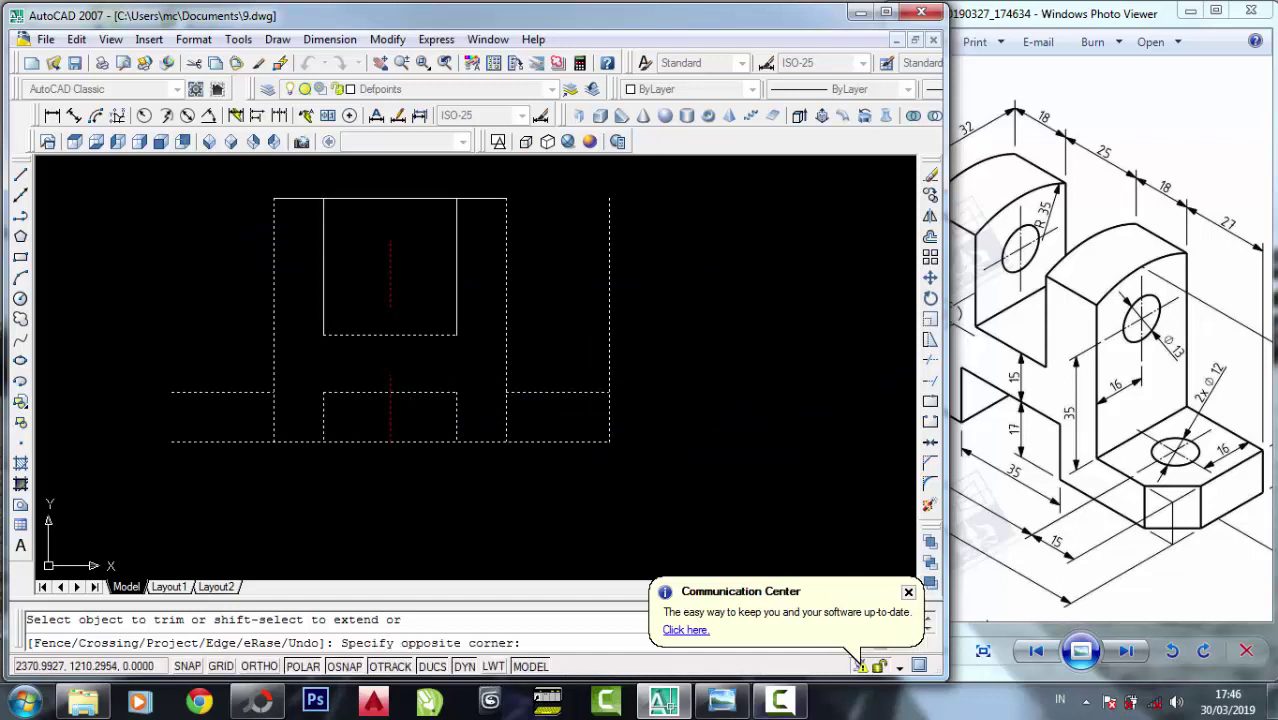
pyautogui.click(495, 422)
pyautogui.click(424, 472)
pyautogui.click(411, 436)
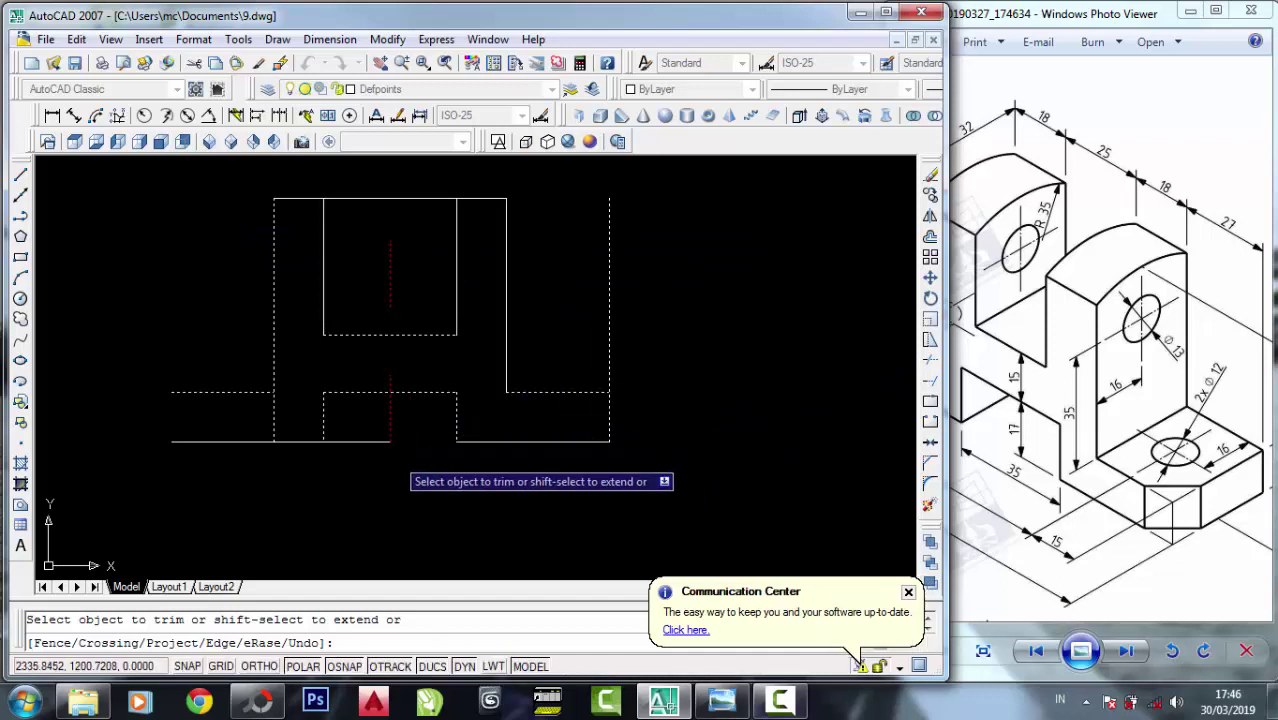
pyautogui.click(365, 458)
pyautogui.click(345, 437)
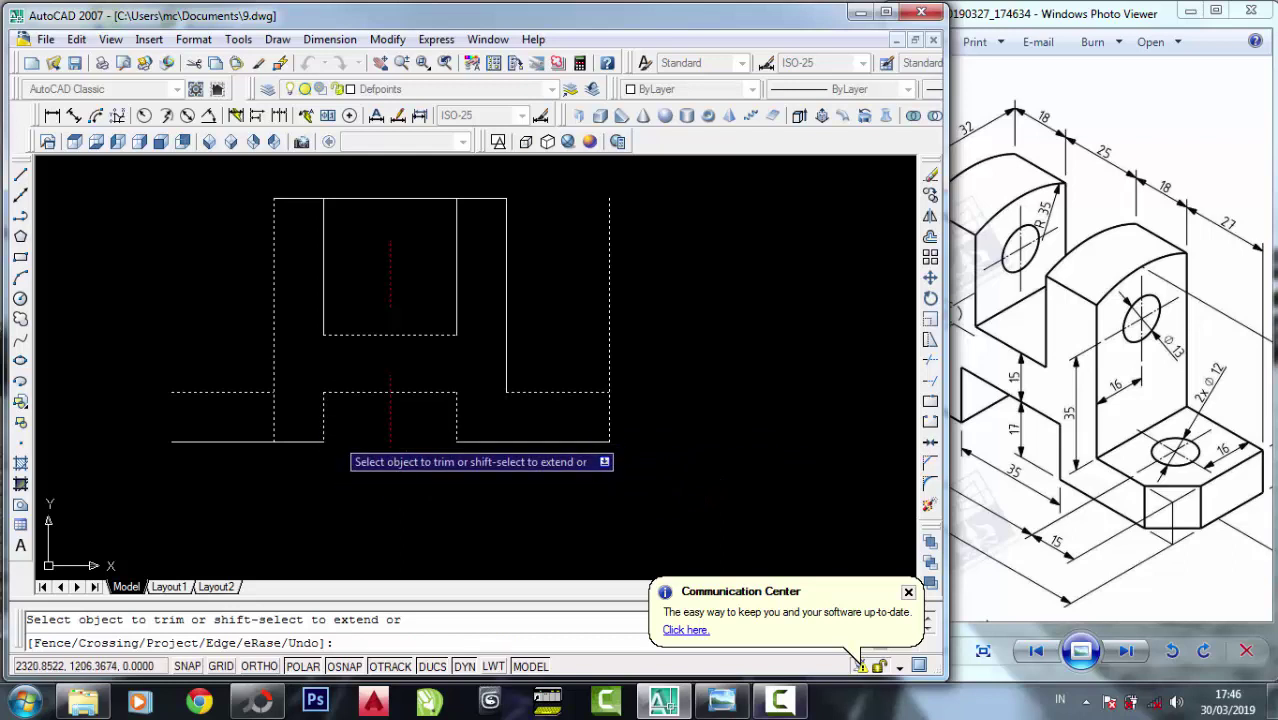
pyautogui.scroll(-2, 258, 429)
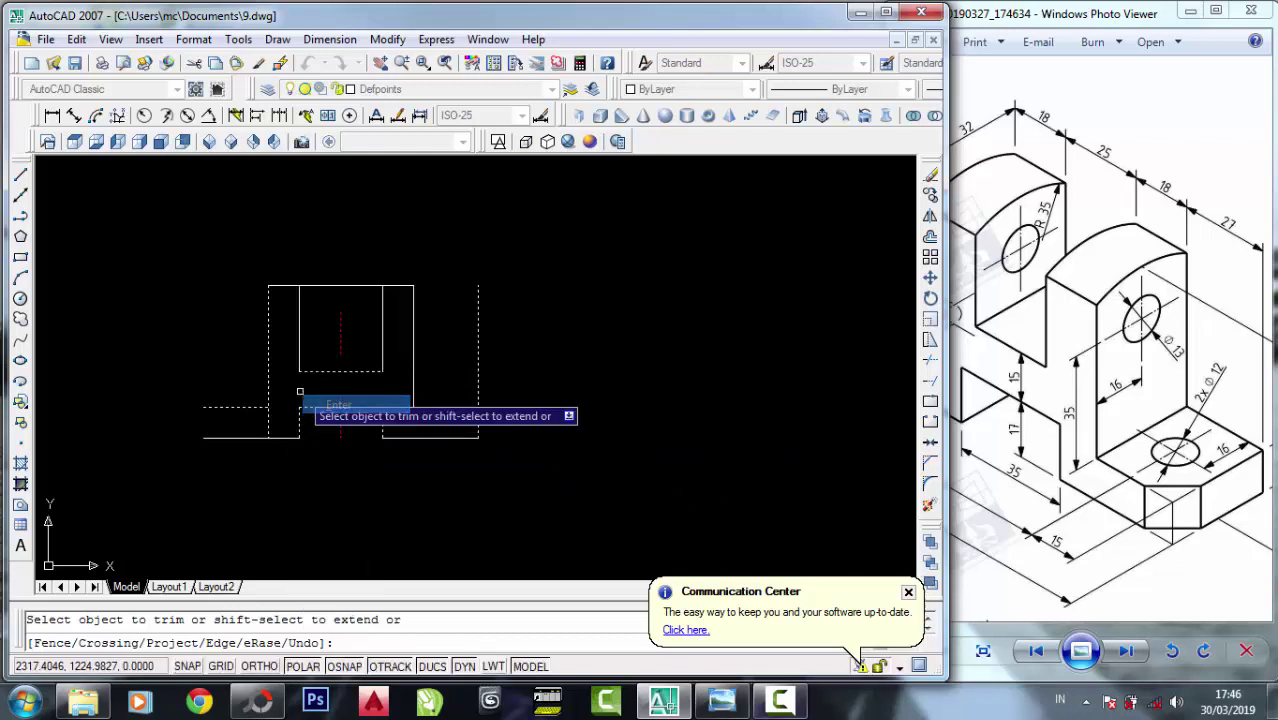
pyautogui.press('Return')
# Trim the middle of the top line and the extra right vertical line against the outline.
pyautogui.click(930, 360)
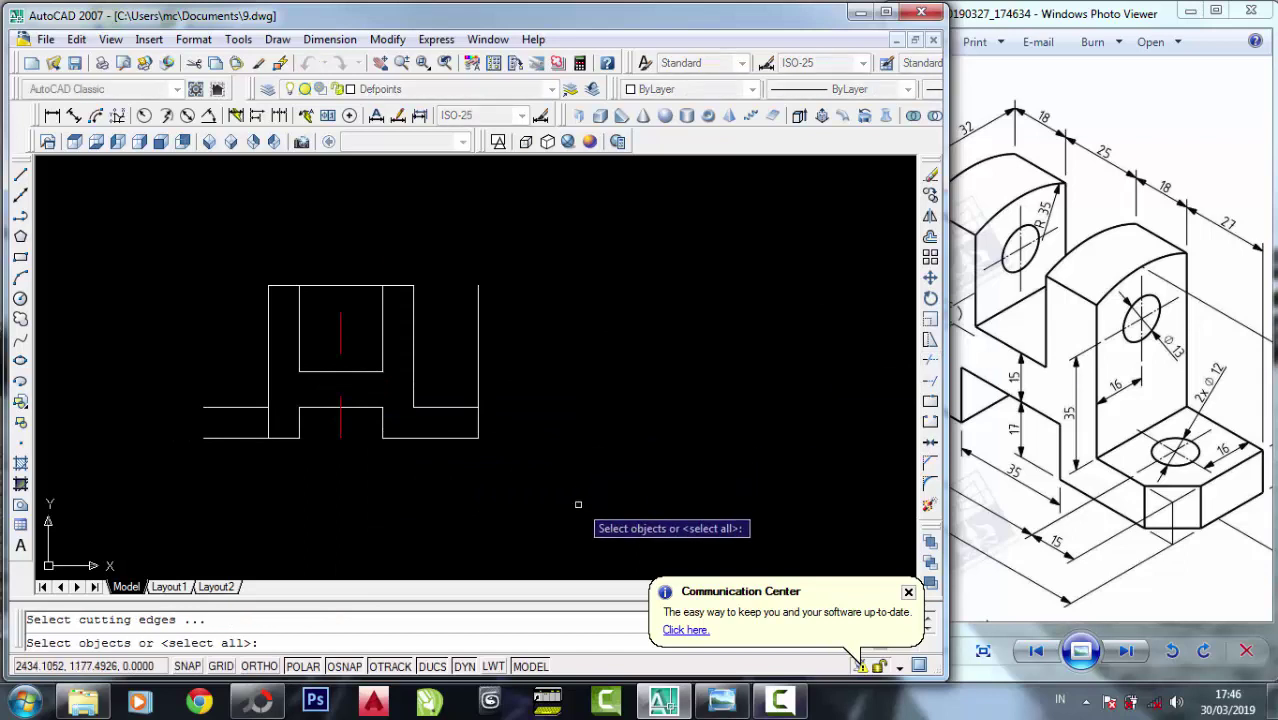
pyautogui.click(576, 503)
pyautogui.click(400, 368)
pyautogui.click(465, 376)
pyautogui.click(200, 247)
pyautogui.press('Return')
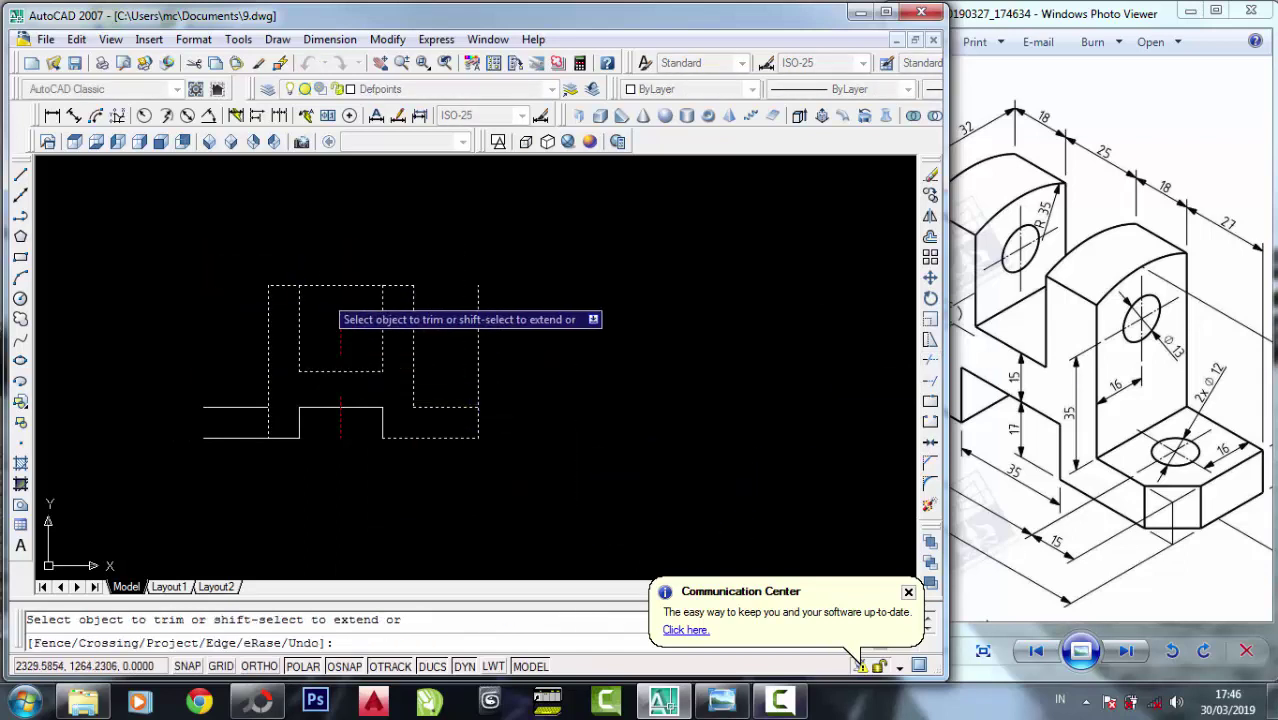
pyautogui.click(352, 298)
pyautogui.click(327, 279)
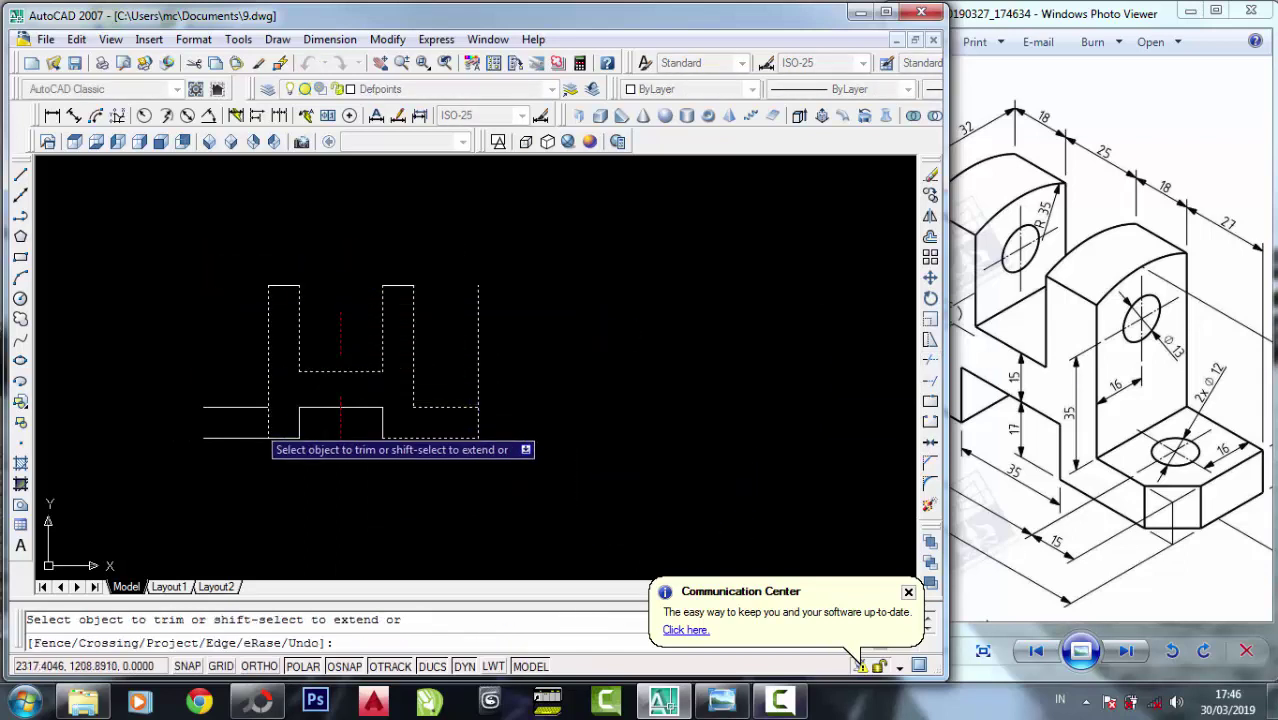
pyautogui.click(505, 400)
pyautogui.click(453, 346)
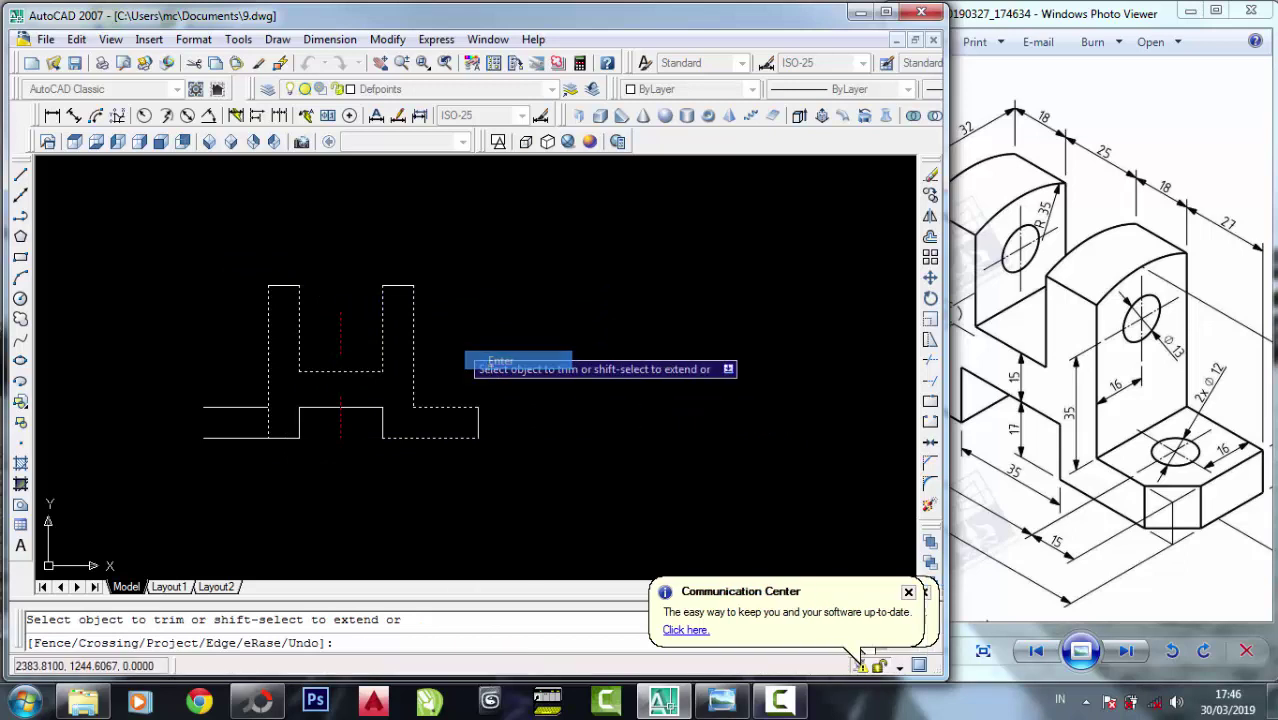
pyautogui.press('Return')
# Trim the left inner line below the base.
pyautogui.scroll(5, 285, 396)
pyautogui.moveTo(340, 394); pyautogui.dragTo(394, 373, button='middle')
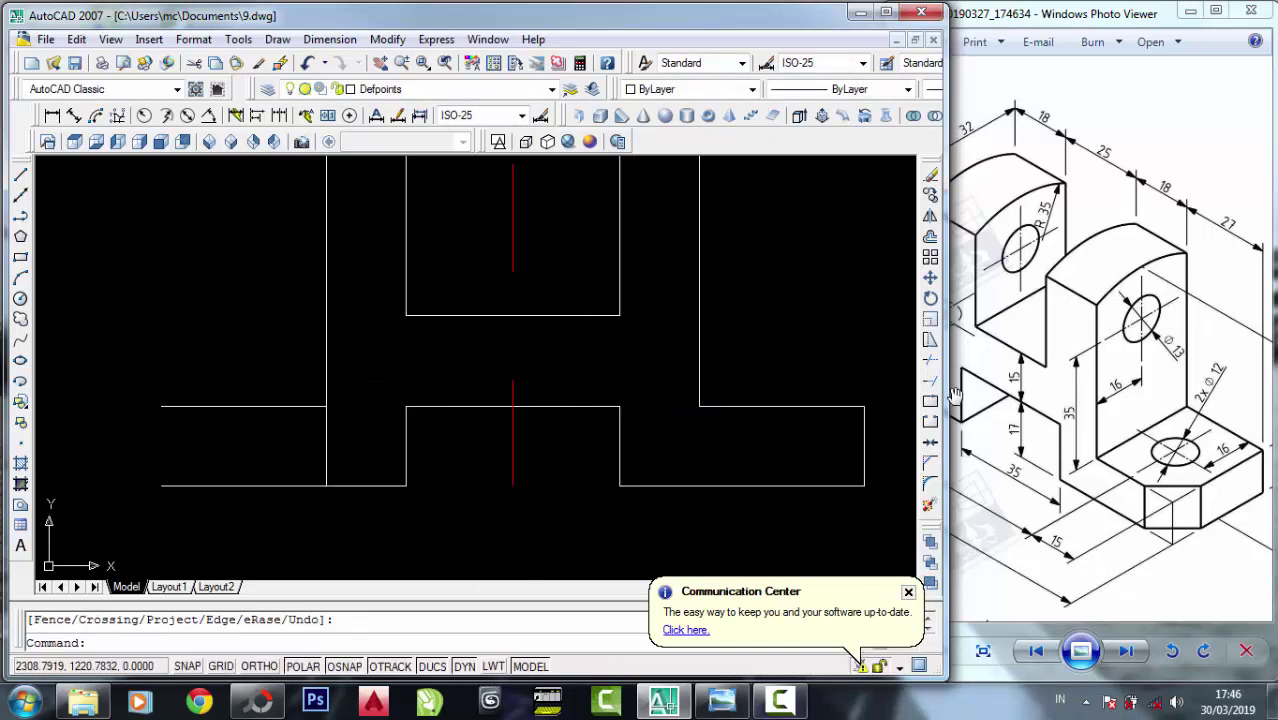
pyautogui.click(928, 360)
pyautogui.click(485, 514)
pyautogui.click(342, 400)
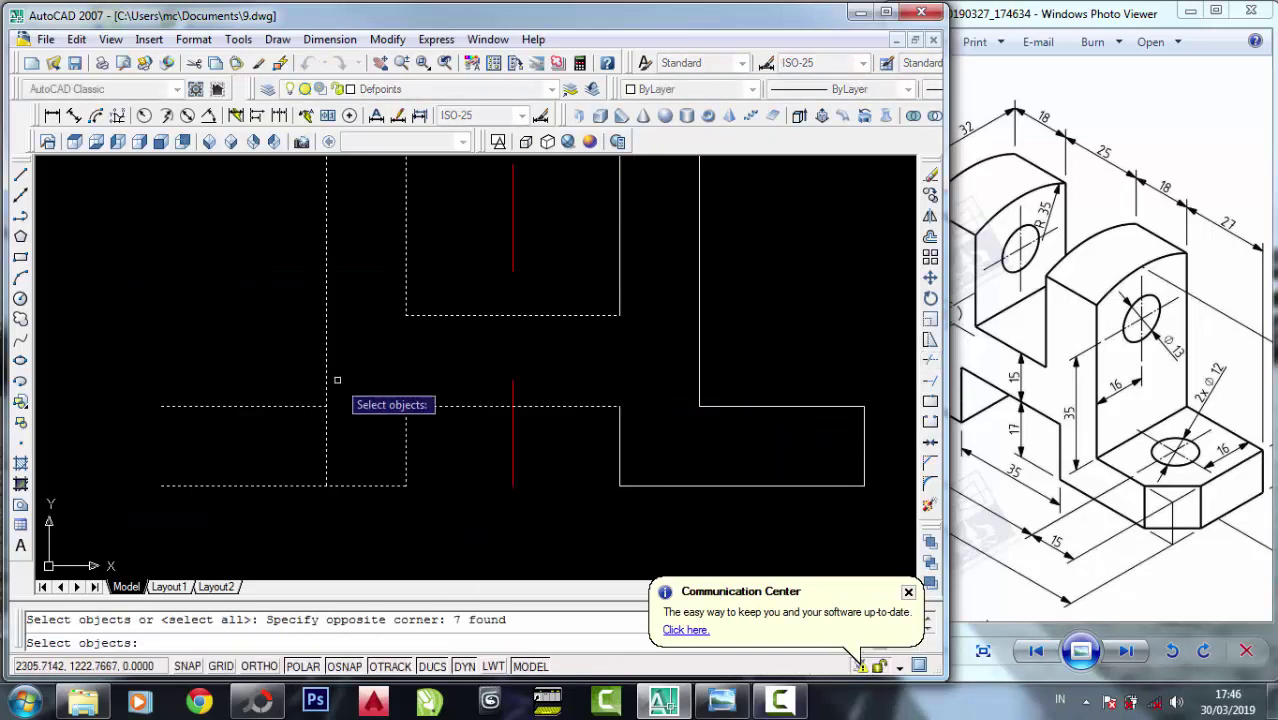
pyautogui.press('Return')
pyautogui.click(343, 432)
pyautogui.click(300, 443)
pyautogui.rightClick(263, 283)
pyautogui.click(285, 292)
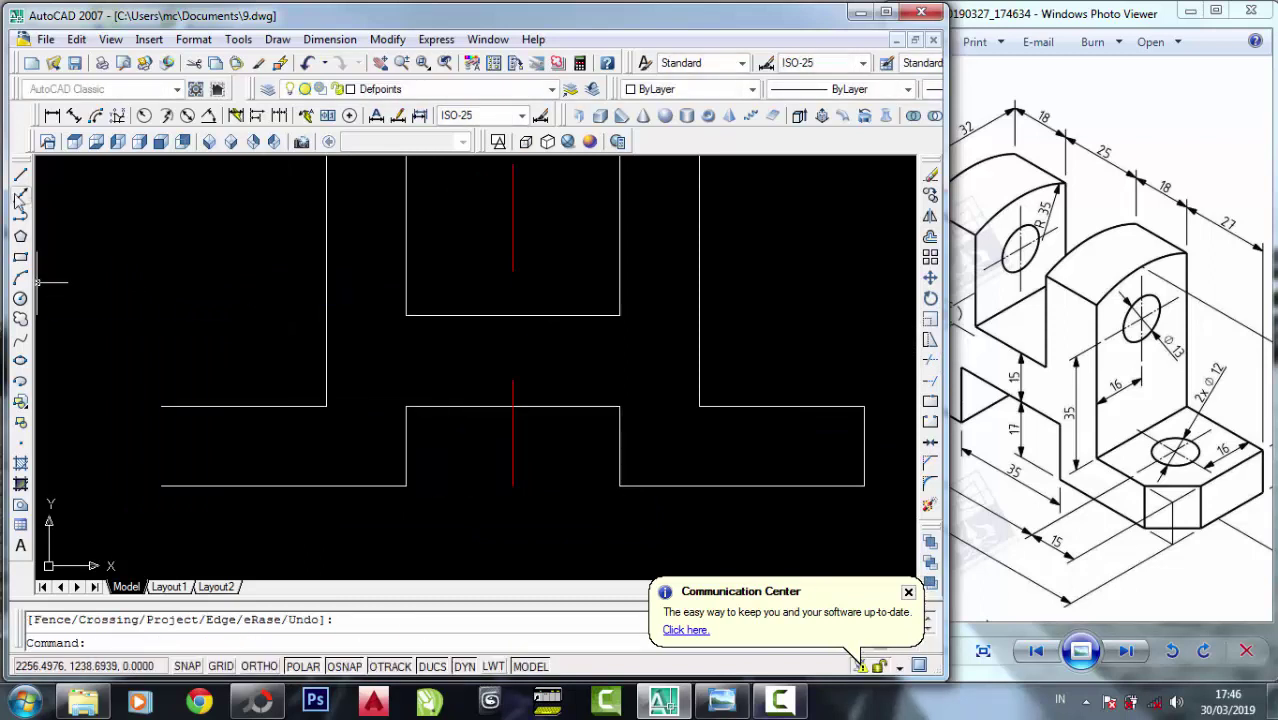
# Draw a vertical line closing the base's left end.
pyautogui.click(13, 180)
pyautogui.click(161, 406)
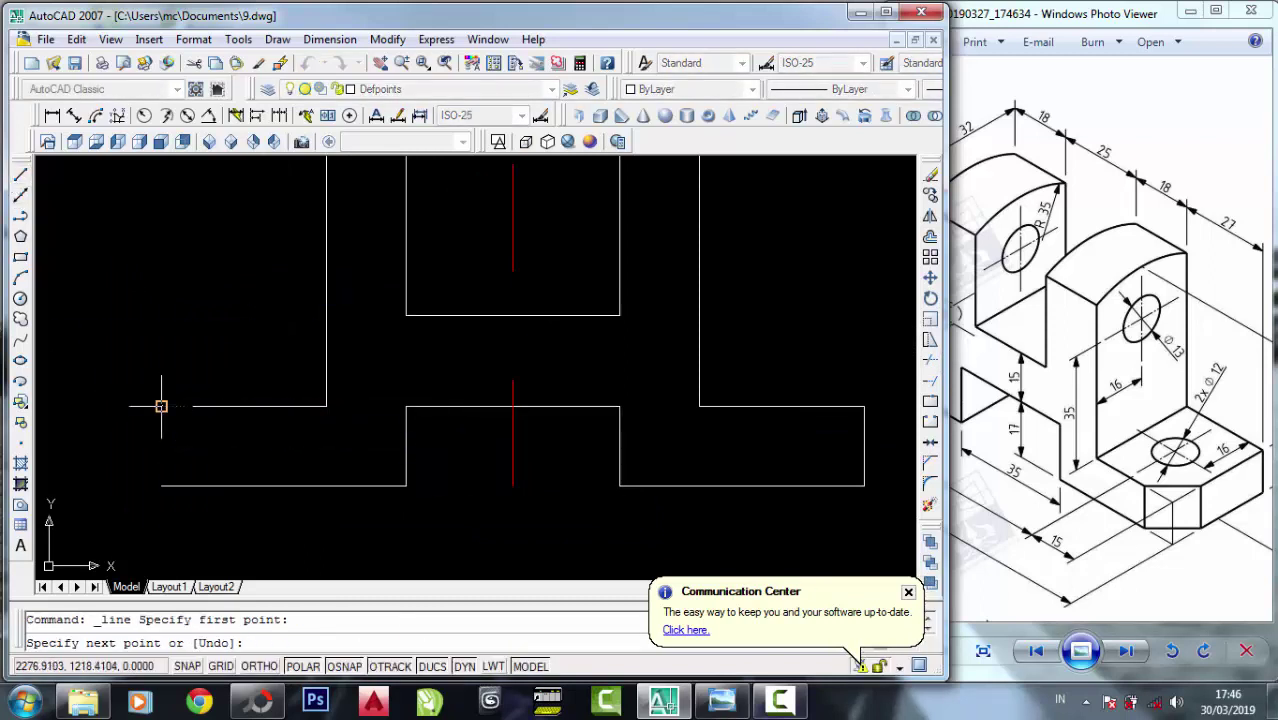
pyautogui.click(161, 486)
pyautogui.rightClick(163, 492)
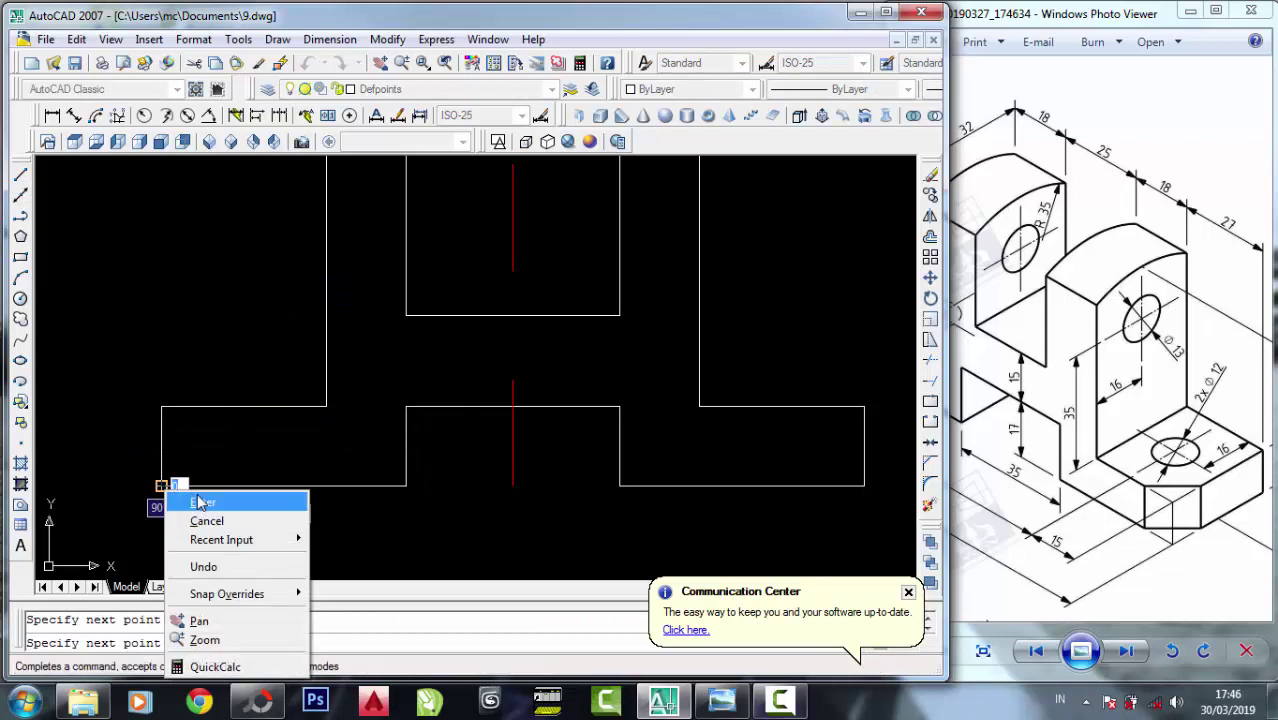
pyautogui.click(200, 502)
pyautogui.scroll(-2, 203, 521)
pyautogui.scroll(-1, 203, 521)
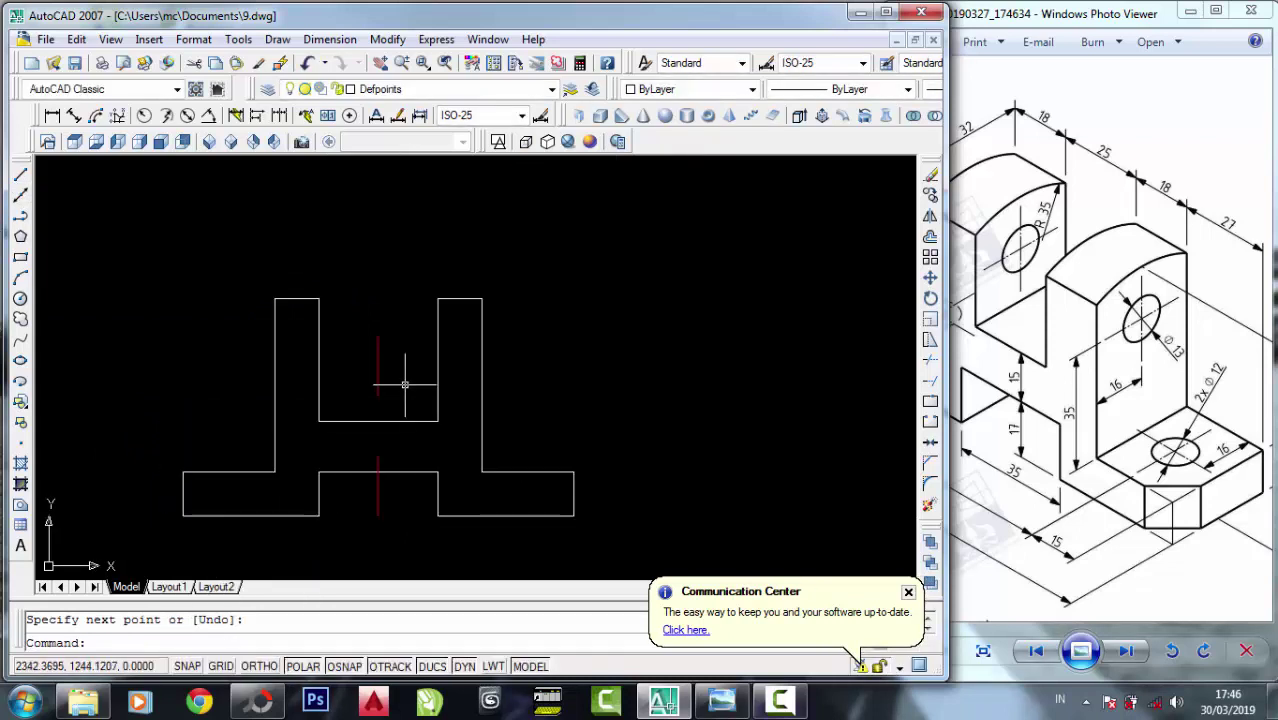
pyautogui.click(952, 360)
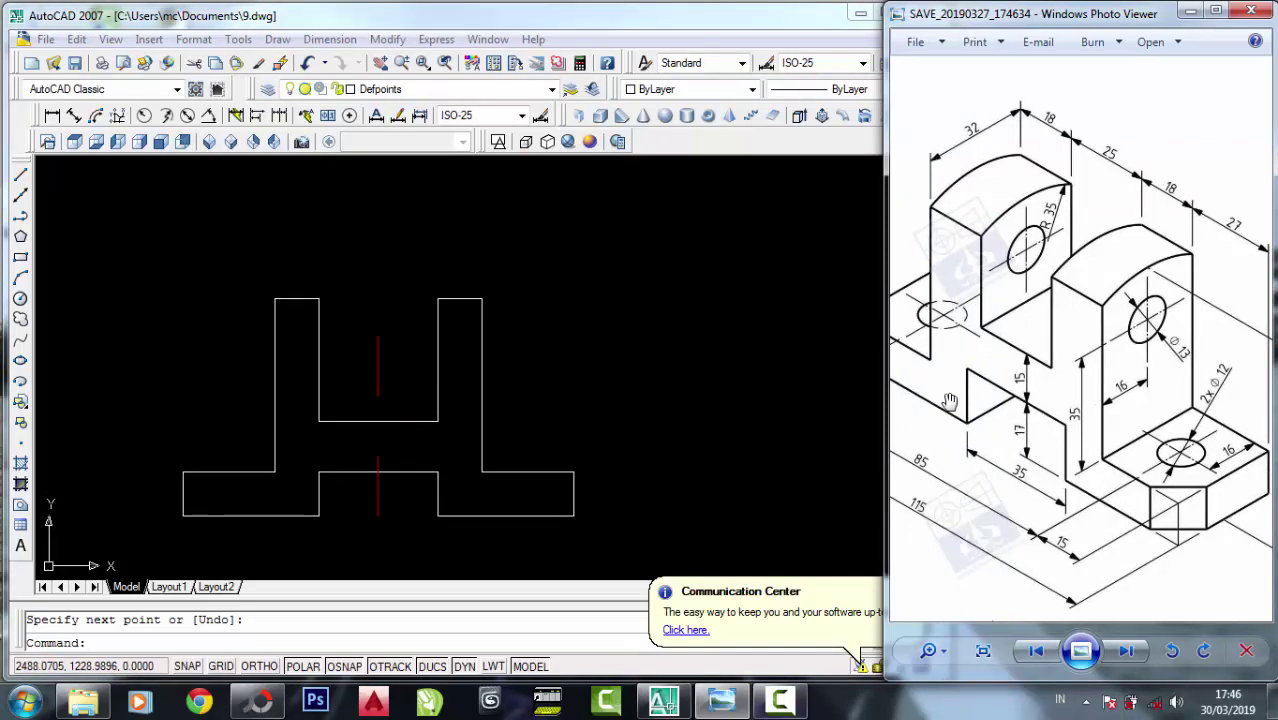
# Pan the reference image right to reveal its left-side 85 and 115 dimensions.
pyautogui.moveTo(950, 401); pyautogui.dragTo(988, 292)
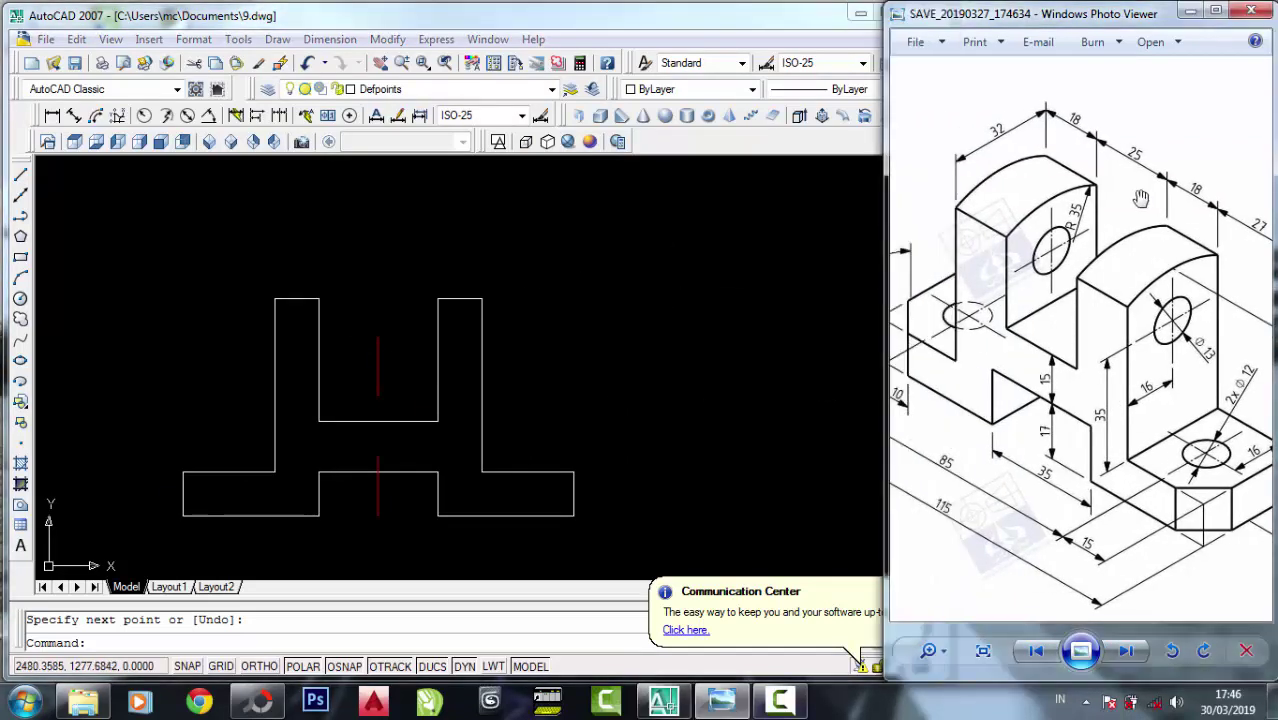
pyautogui.moveTo(1050, 347); pyautogui.dragTo(1070, 346)
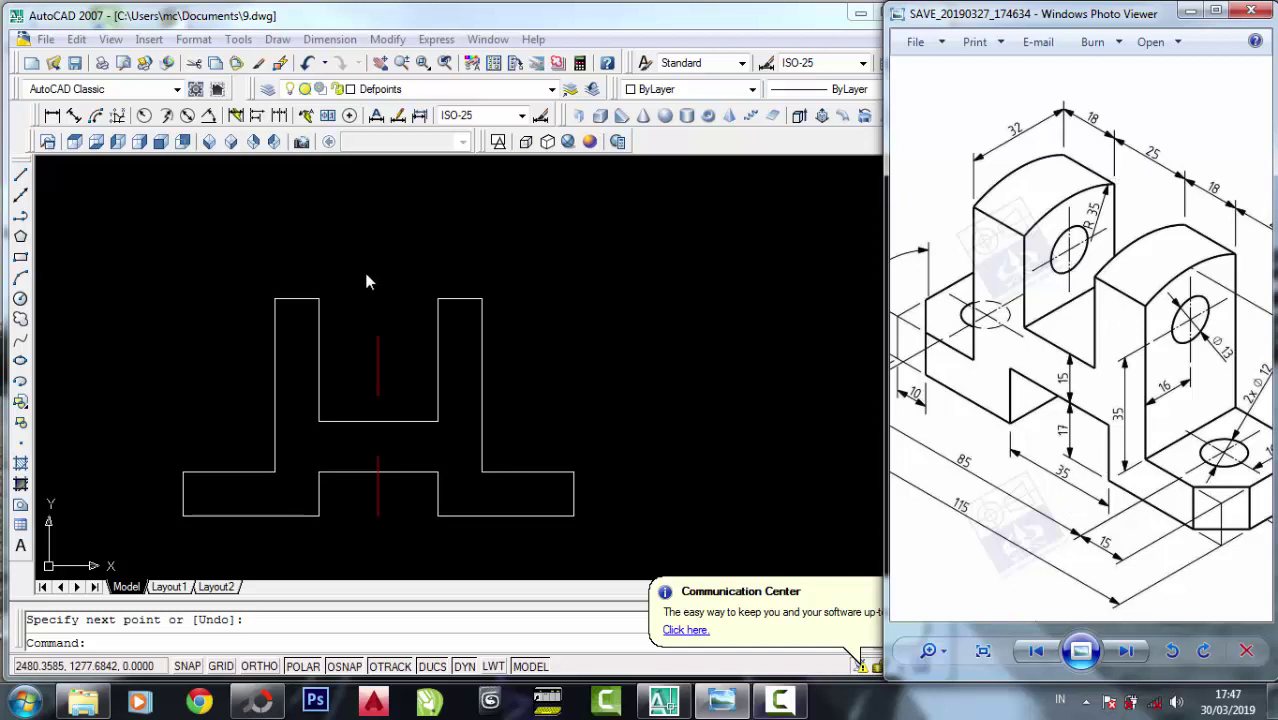
pyautogui.scroll(1, 367, 282)
pyautogui.scroll(1, 358, 275)
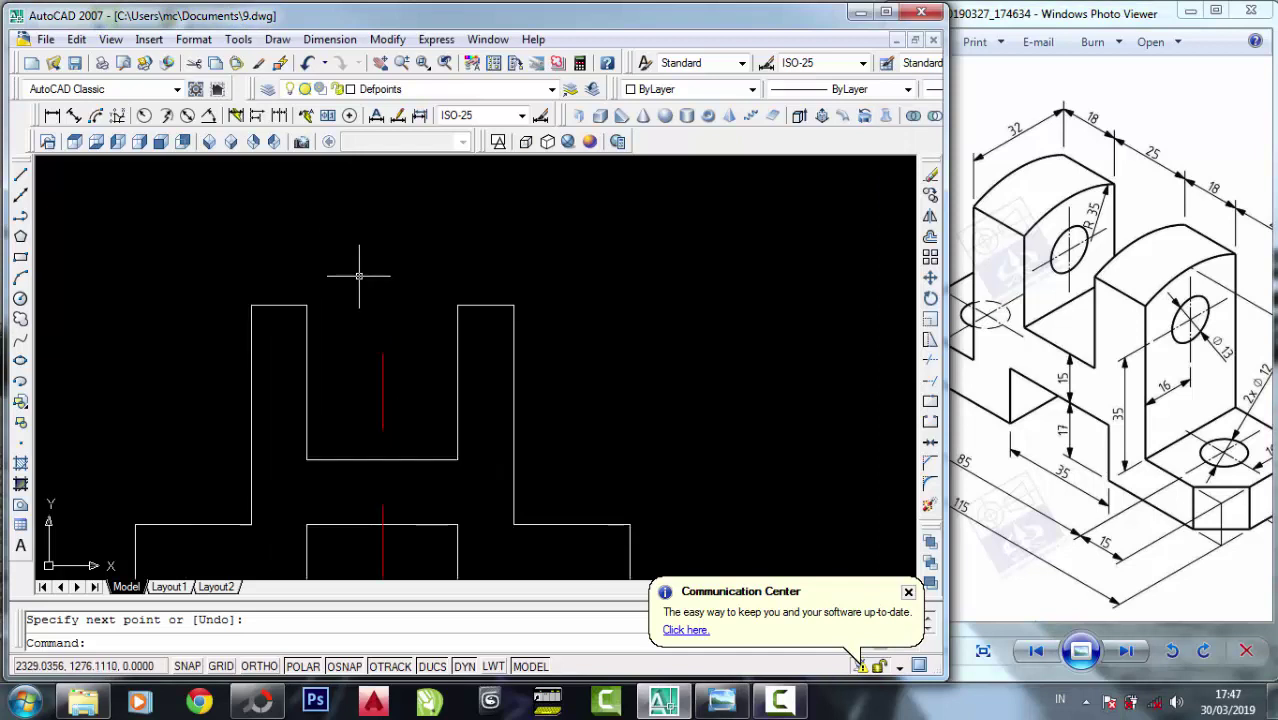
# Copy the slot's inner left edge from its top endpoint 5 units to the right.
pyautogui.click(22, 175)
pyautogui.scroll(1, 290, 262)
pyautogui.scroll(-2, 290, 275)
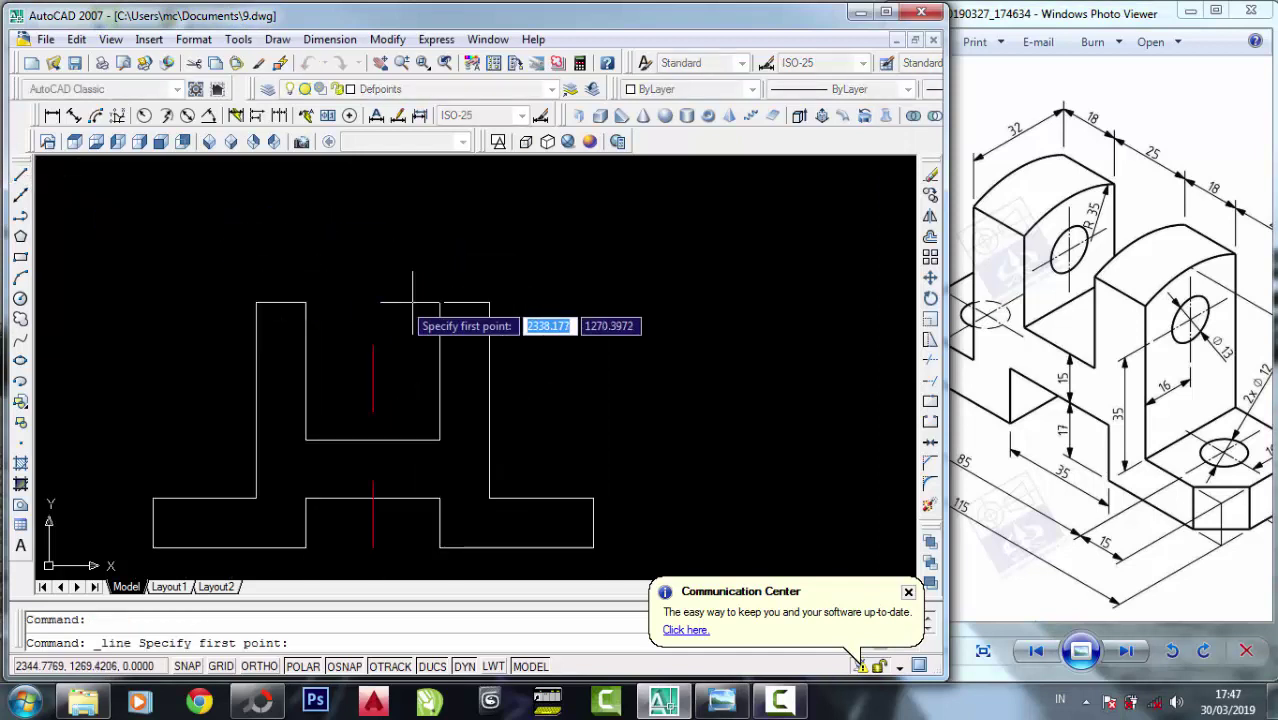
pyautogui.click(930, 195)
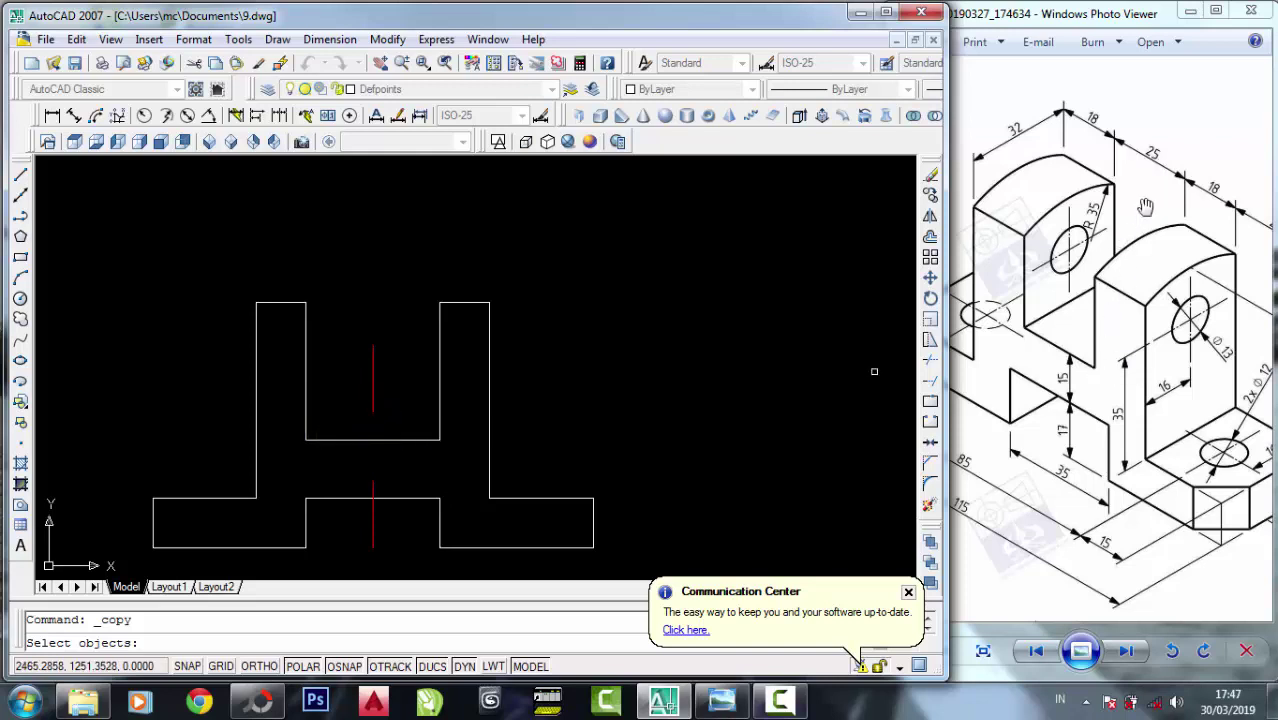
pyautogui.click(1130, 373)
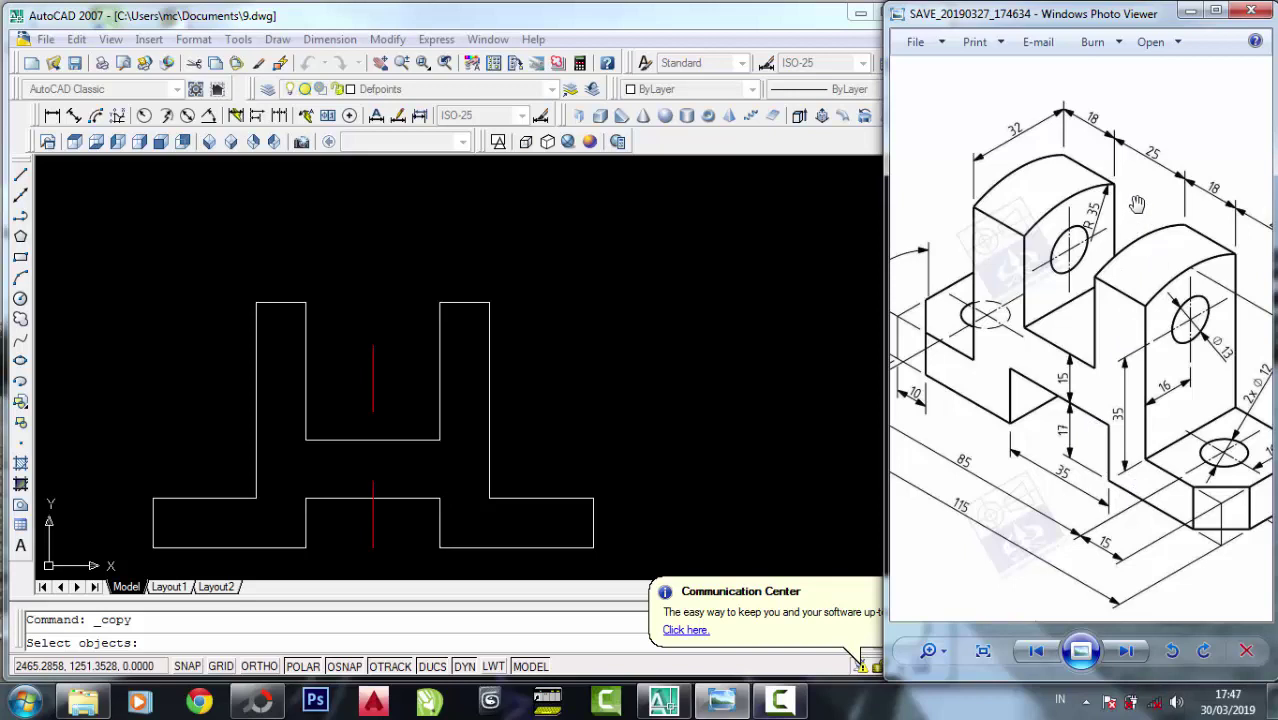
pyautogui.click(330, 366)
pyautogui.scroll(2, 324, 380)
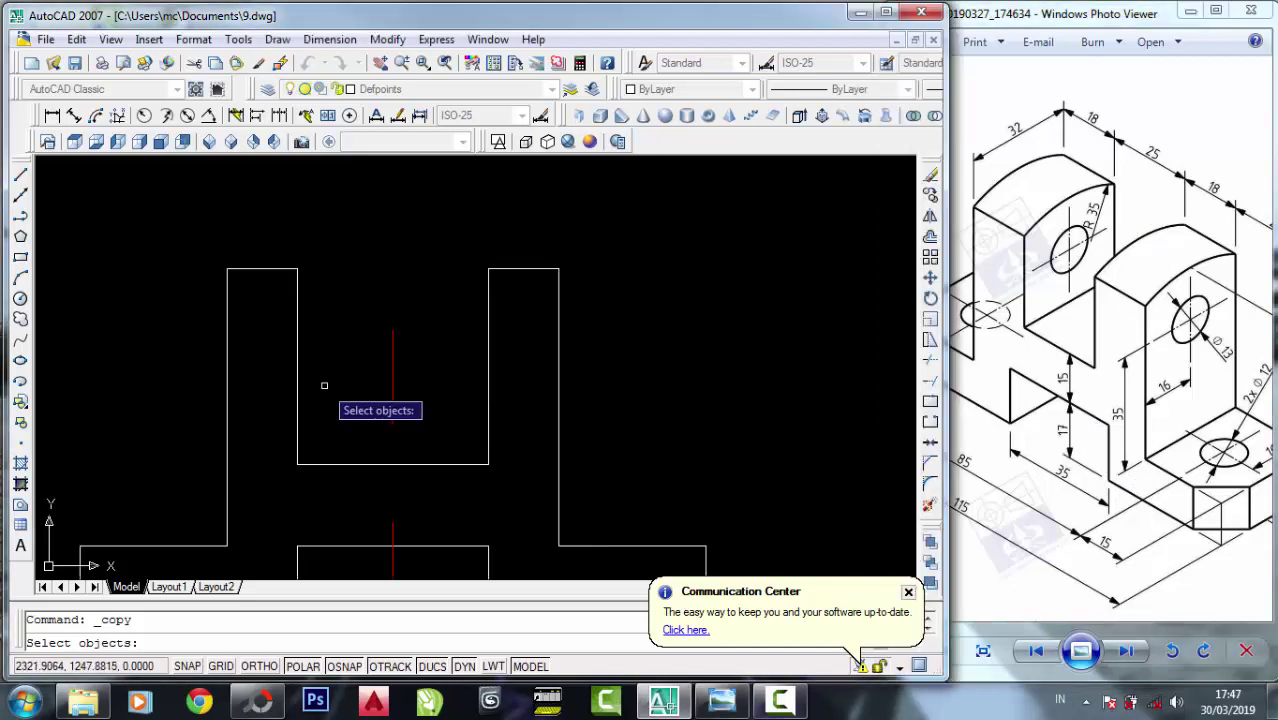
pyautogui.click(322, 384)
pyautogui.click(262, 324)
pyautogui.press('Return')
pyautogui.click(296, 269)
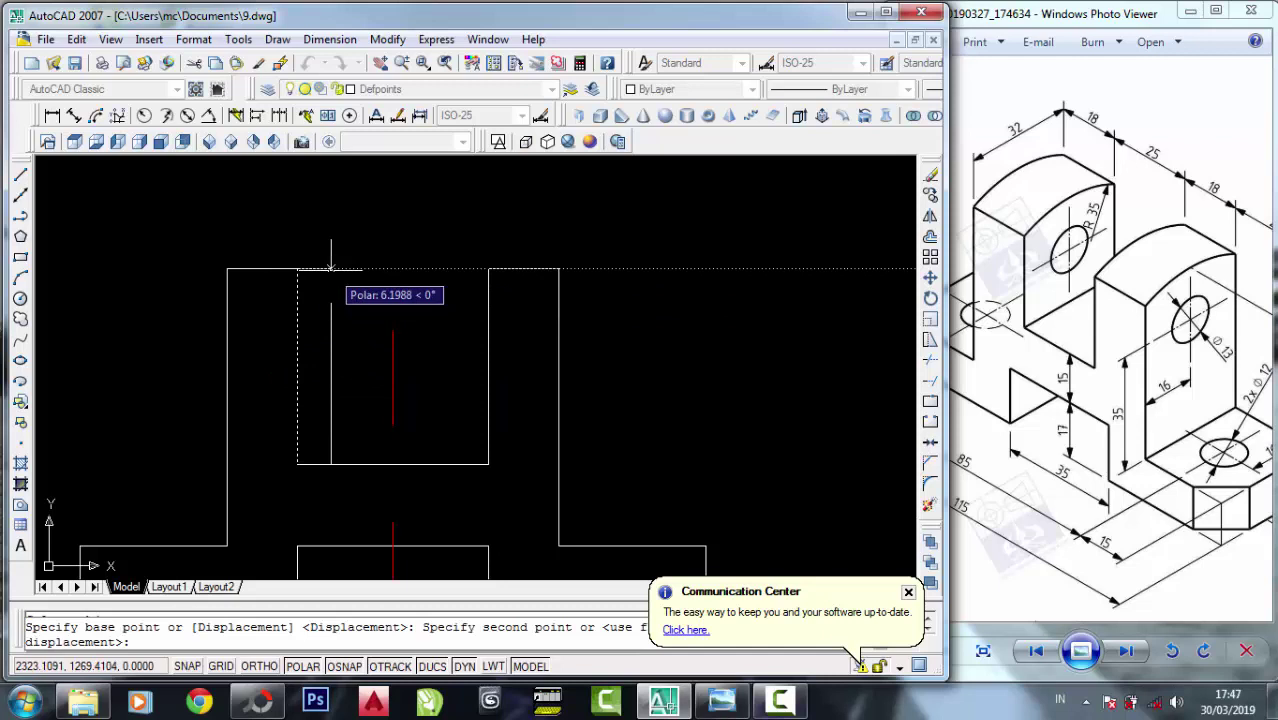
pyautogui.write('5')
pyautogui.press('Return')
pyautogui.press('Return')
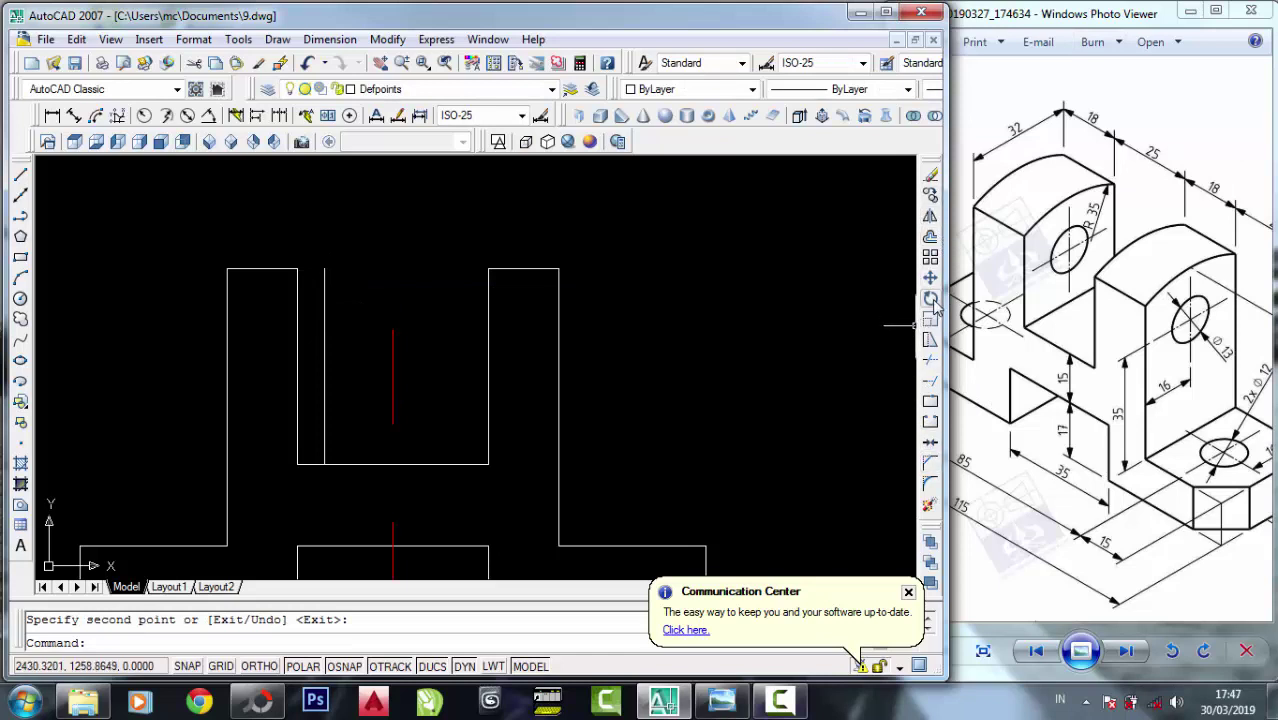
# Mirror the copied line across the red centre line, keeping the original.
pyautogui.click(930, 217)
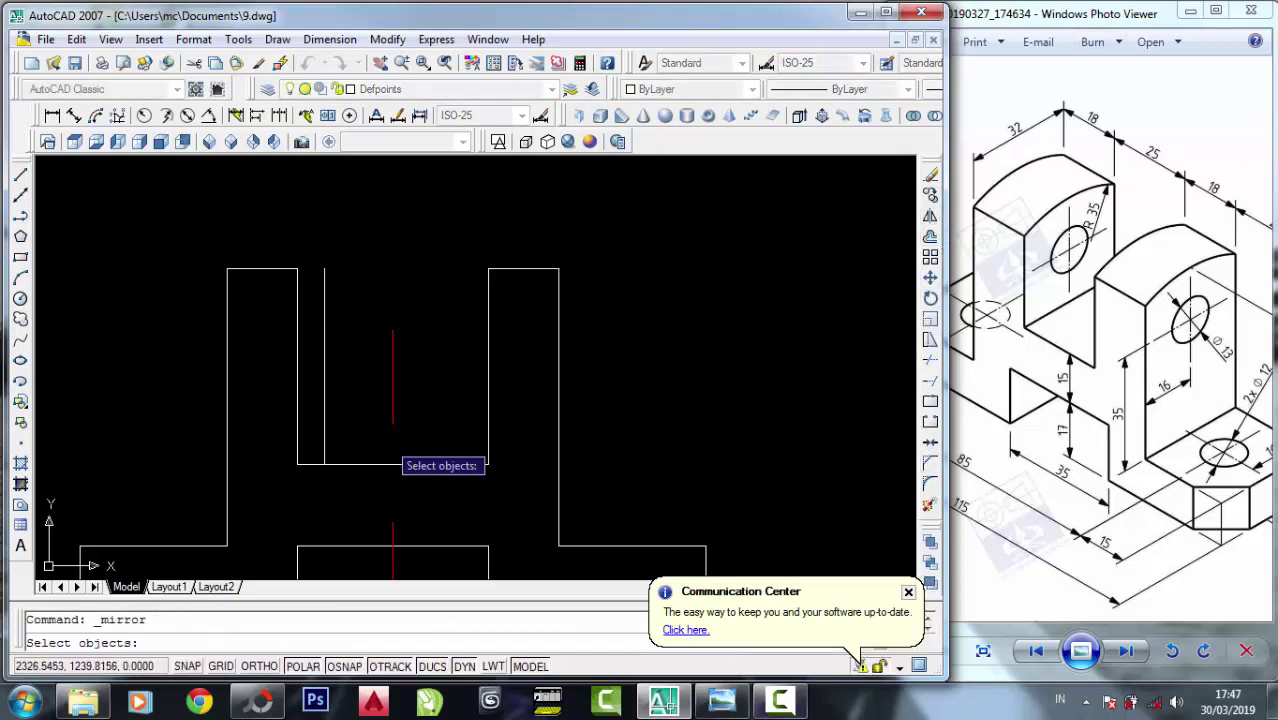
pyautogui.click(340, 384)
pyautogui.click(325, 341)
pyautogui.press('Return')
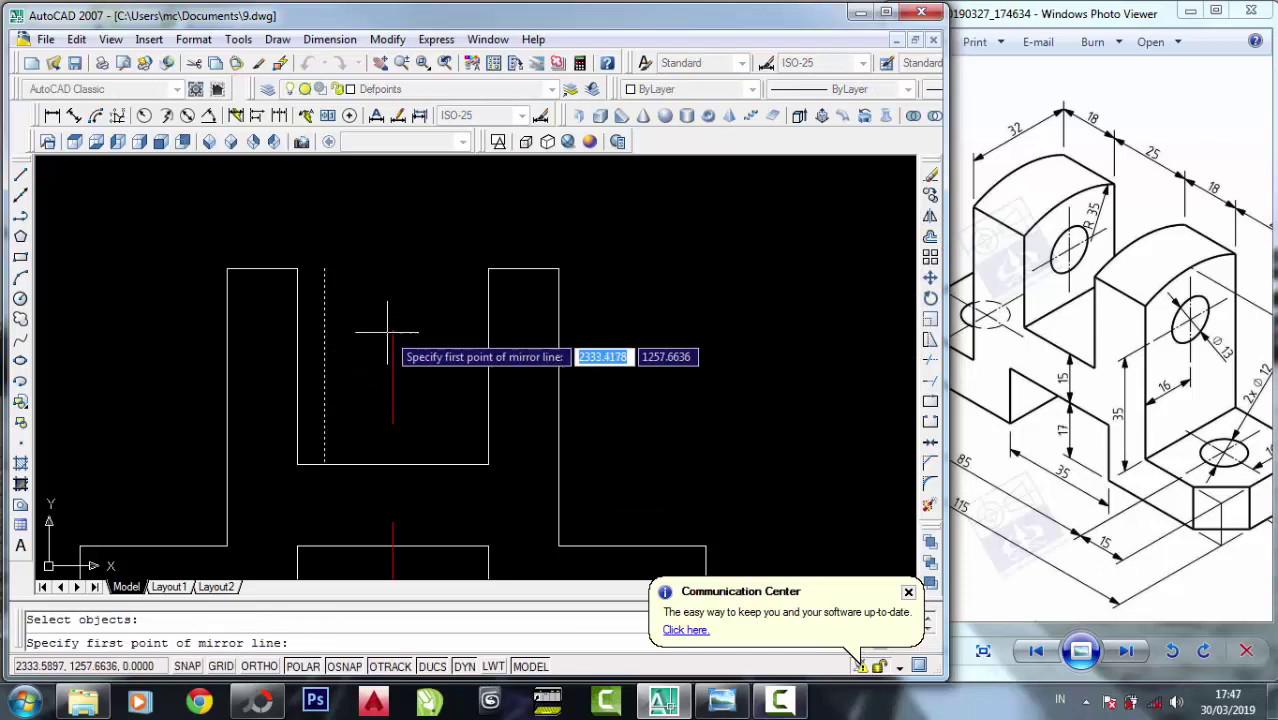
pyautogui.click(392, 329)
pyautogui.click(393, 458)
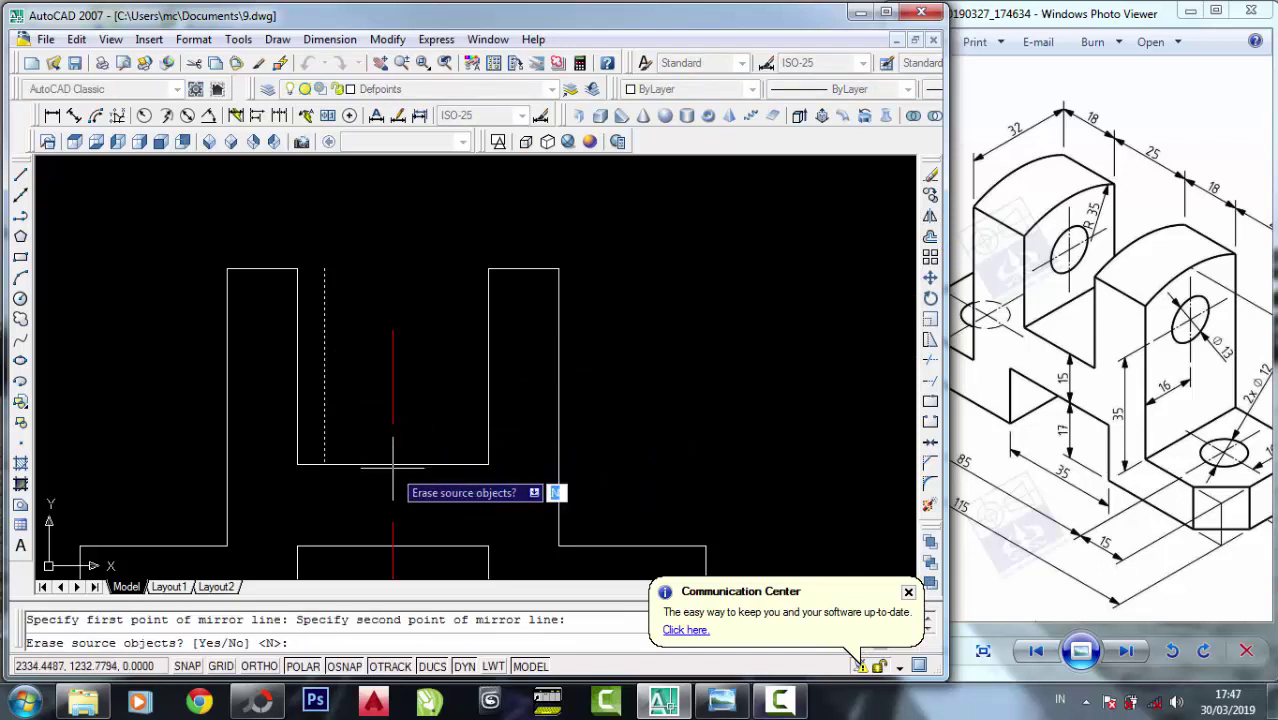
pyautogui.rightClick(393, 466)
pyautogui.click(425, 482)
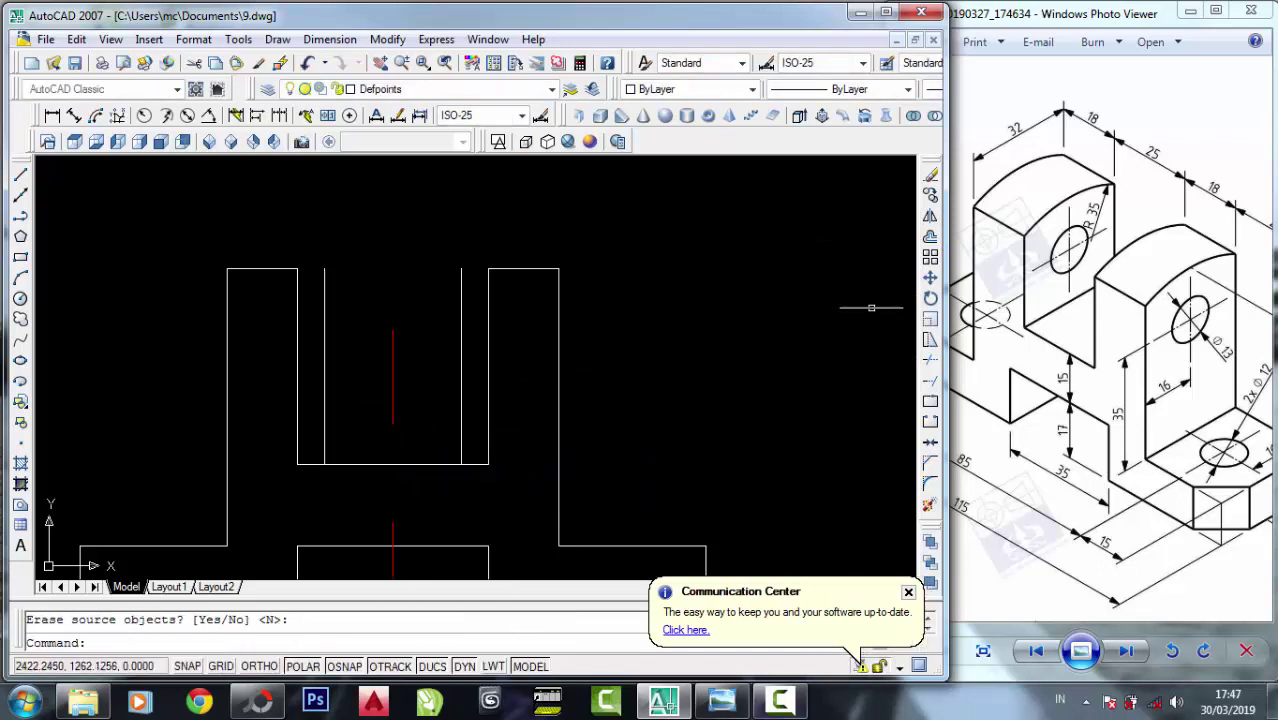
# Run a Trim pass with cutting edges across the slot top.
pyautogui.click(930, 381)
pyautogui.click(467, 287)
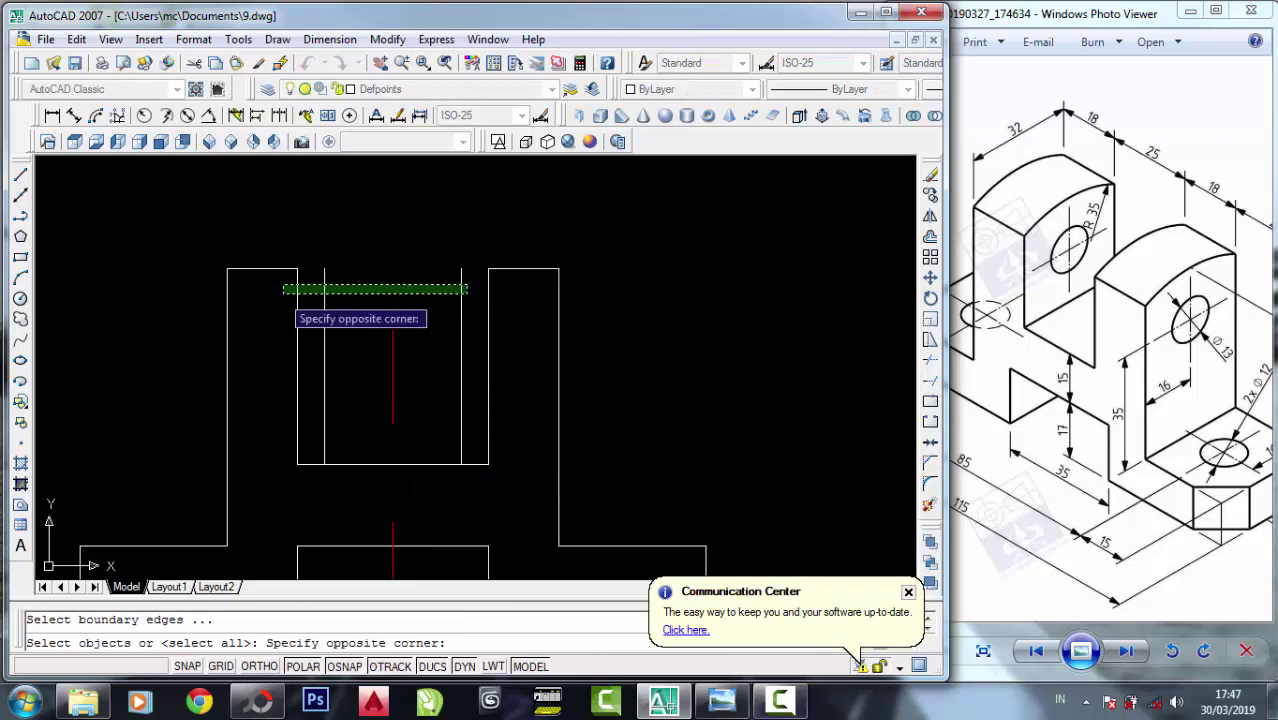
pyautogui.click(284, 291)
pyautogui.press('Return')
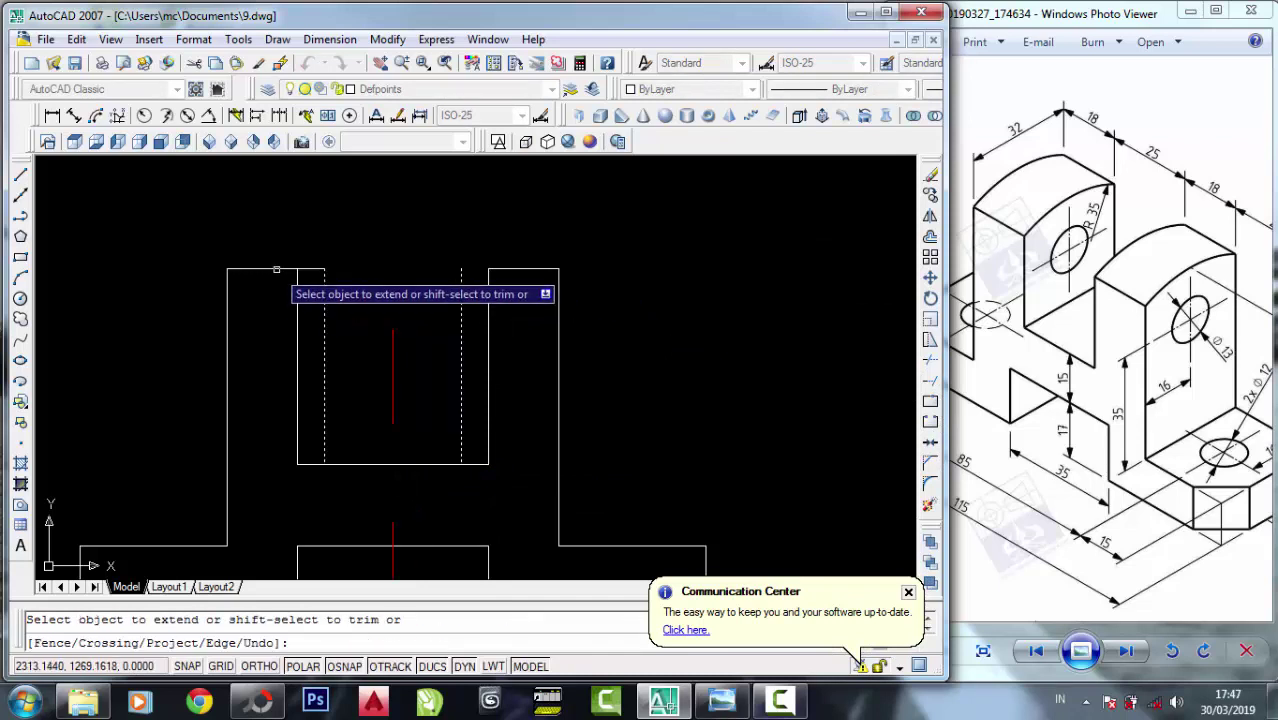
pyautogui.rightClick(506, 251)
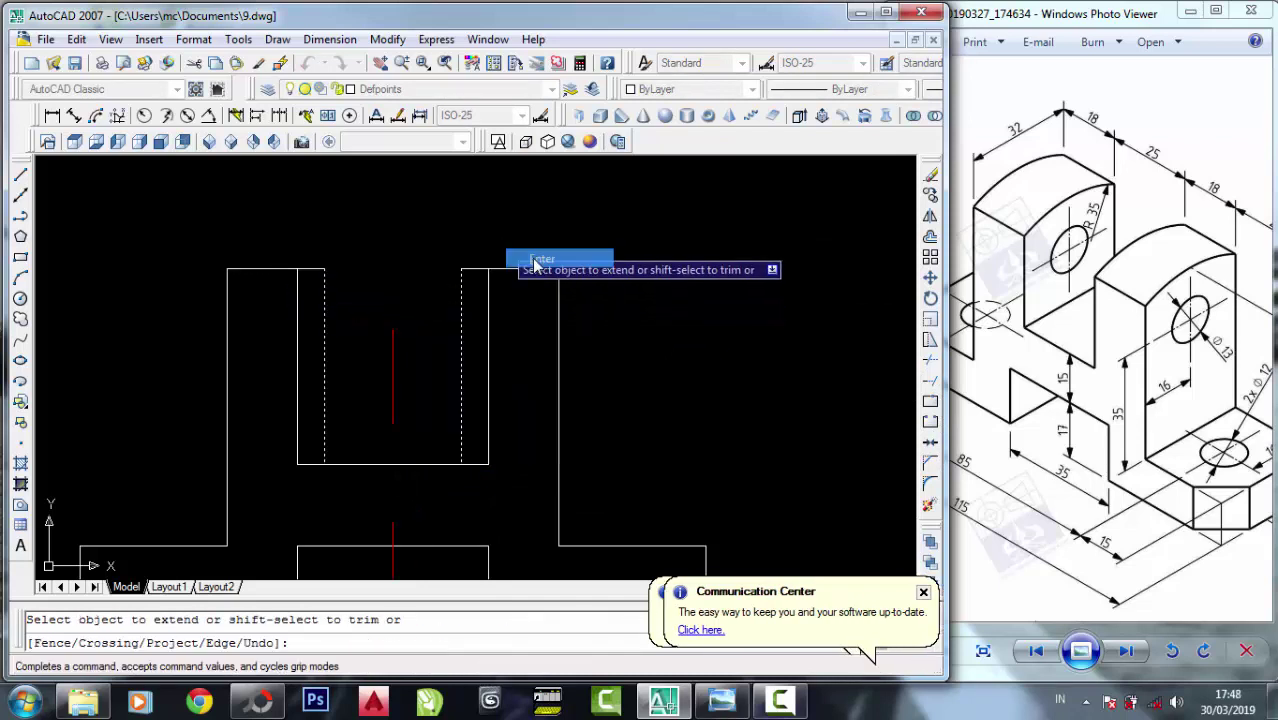
pyautogui.click(540, 259)
# Erase the two original inner vertical lines of the slot.
pyautogui.click(930, 175)
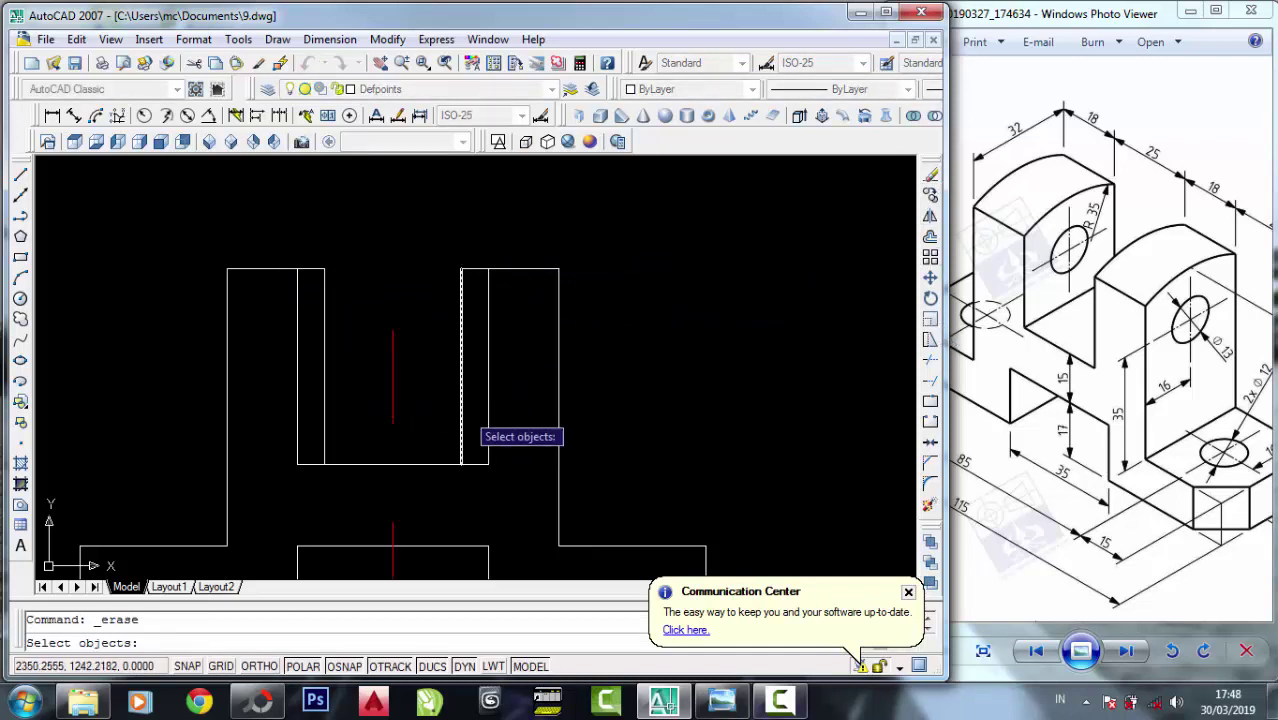
pyautogui.click(510, 414)
pyautogui.click(484, 368)
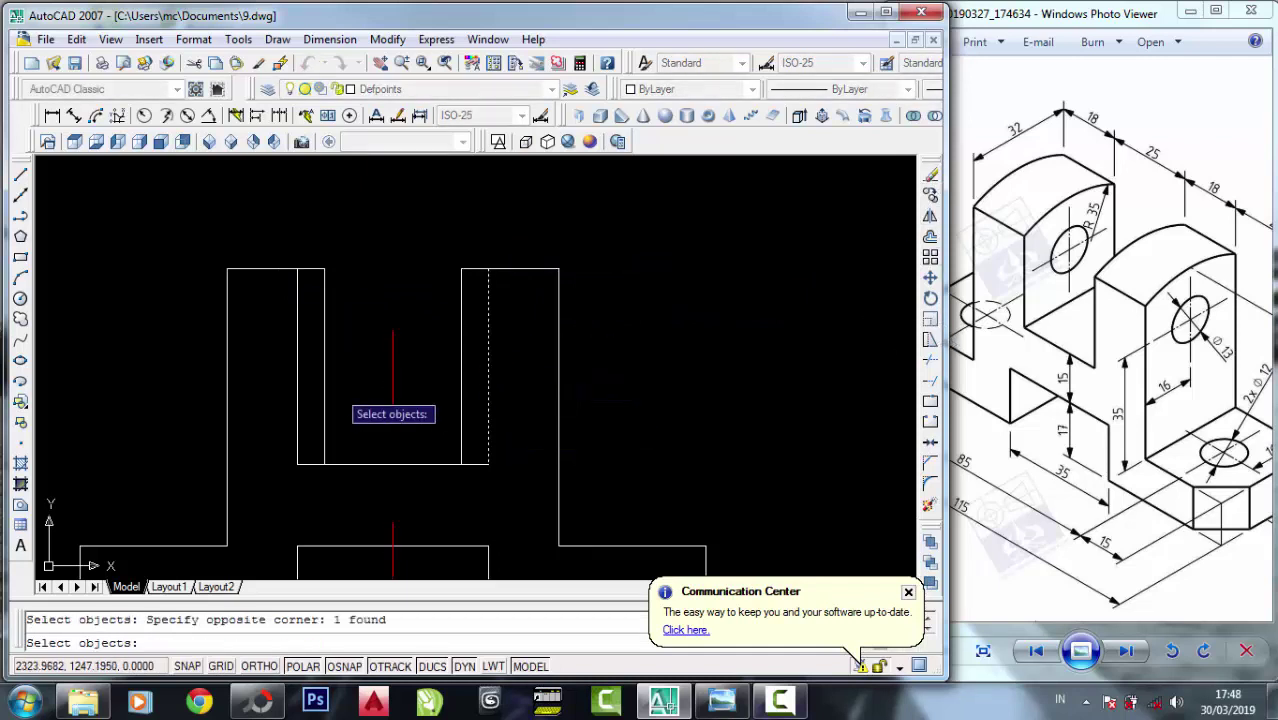
pyautogui.click(306, 381)
pyautogui.click(292, 350)
pyautogui.press('Return')
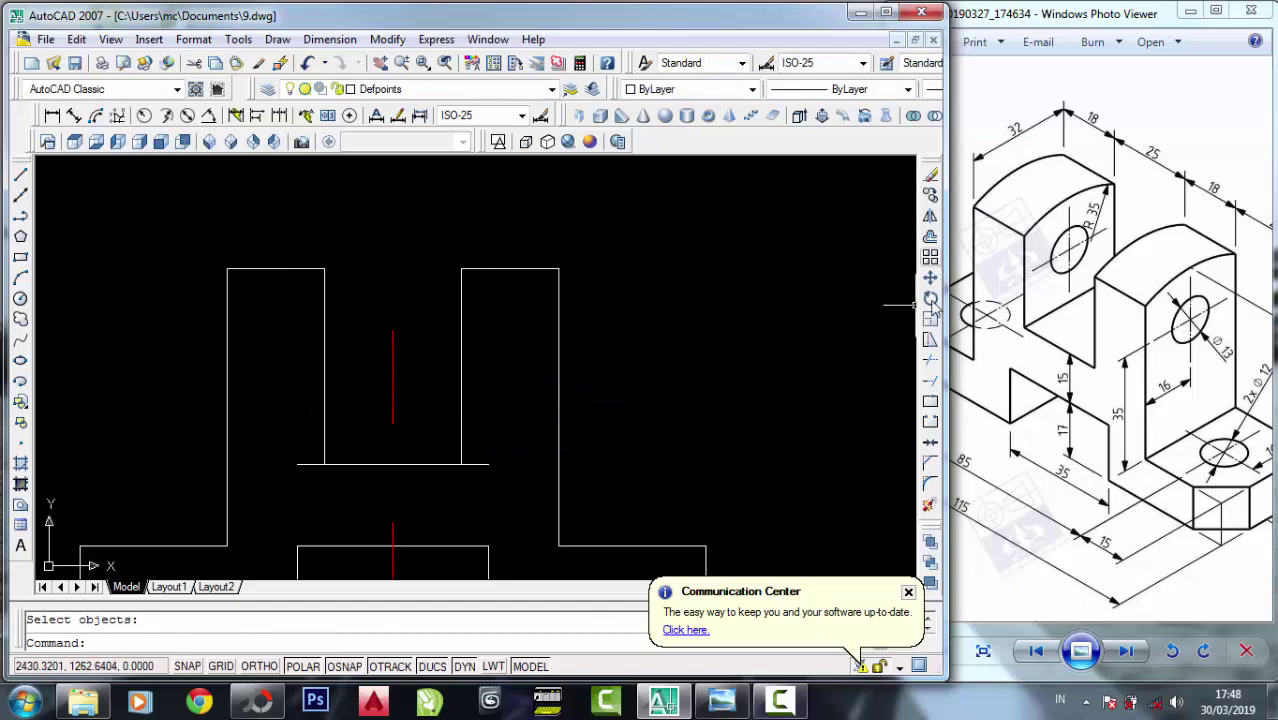
# Trim the left and right stray ends of the slot's bottom line.
pyautogui.click(932, 364)
pyautogui.click(485, 508)
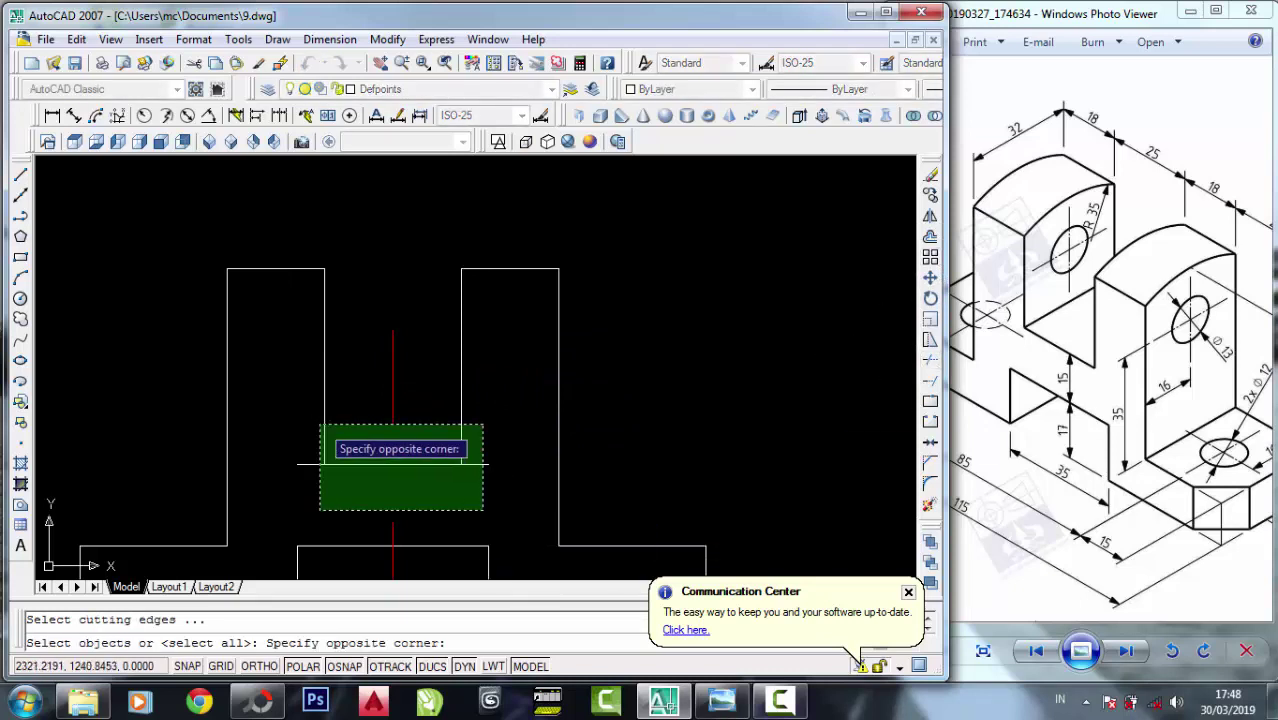
pyautogui.click(321, 422)
pyautogui.press('Return')
pyautogui.click(309, 477)
pyautogui.click(295, 437)
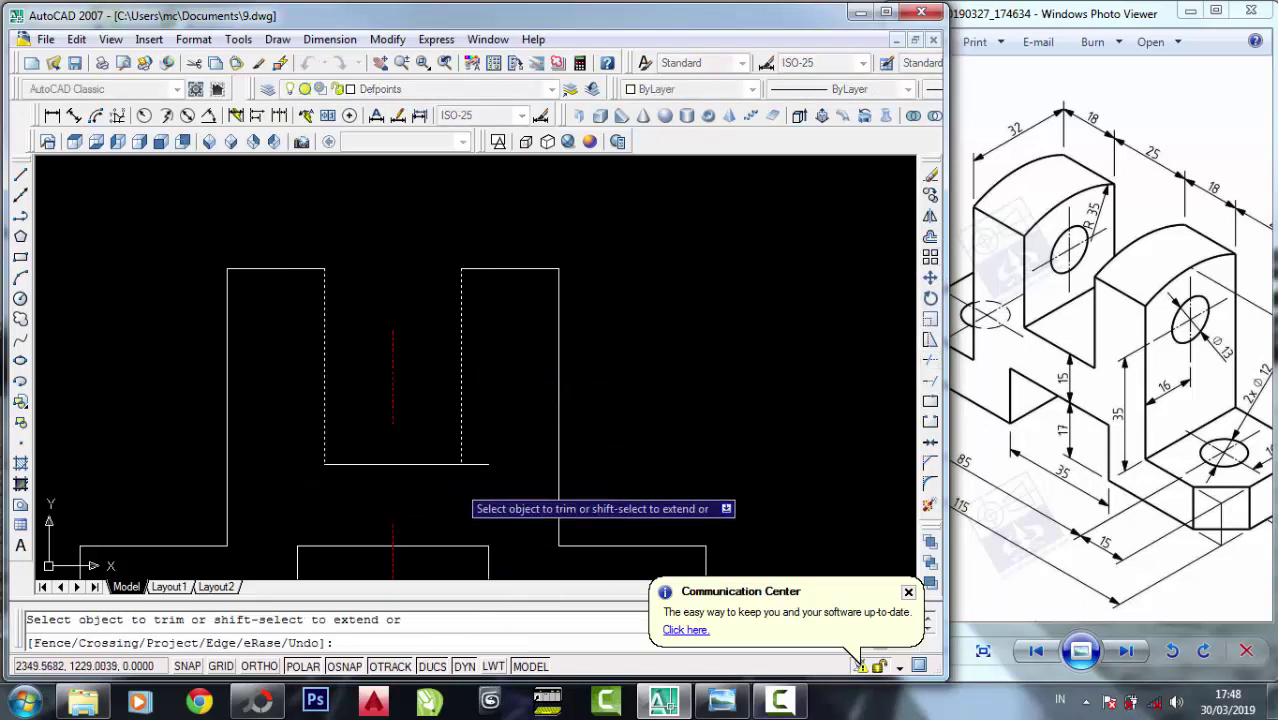
pyautogui.click(488, 452)
pyautogui.click(476, 482)
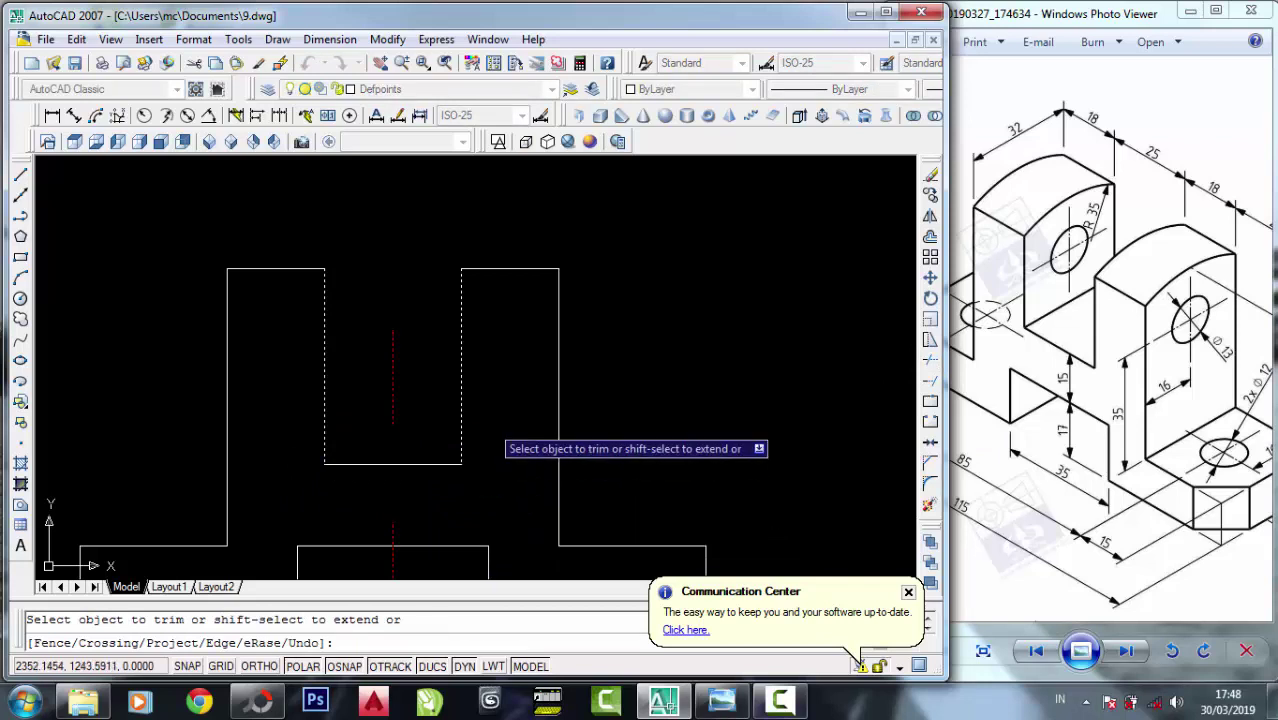
pyautogui.rightClick(493, 412)
pyautogui.click(527, 420)
pyautogui.scroll(-2, 399, 470)
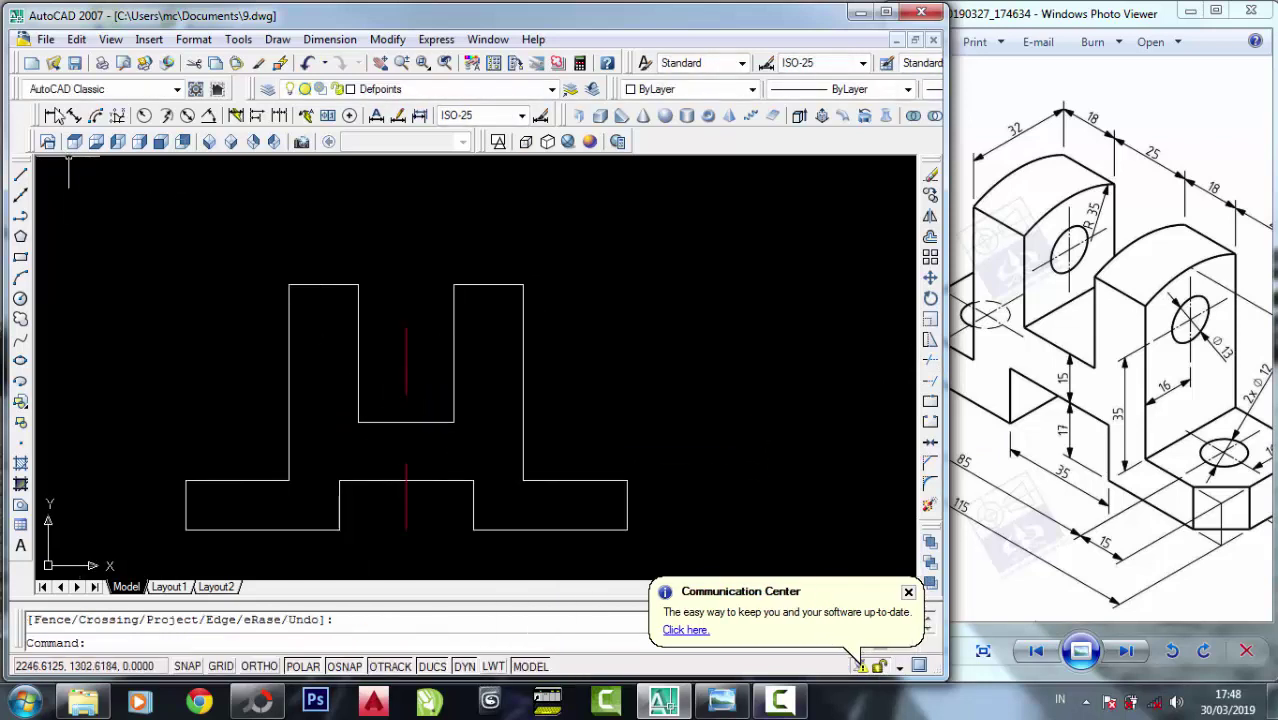
# Place a linear dimension across the slot top, reading 25.
pyautogui.click(53, 115)
pyautogui.click(358, 285)
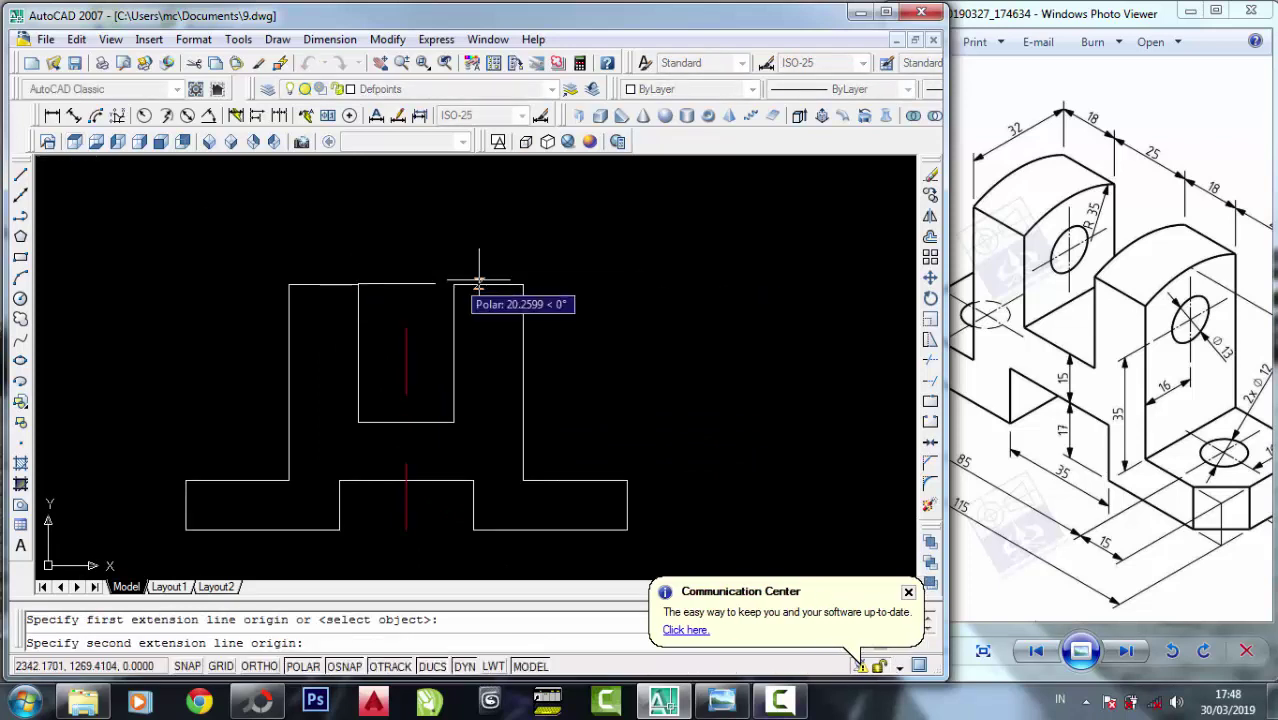
pyautogui.click(454, 285)
pyautogui.click(456, 245)
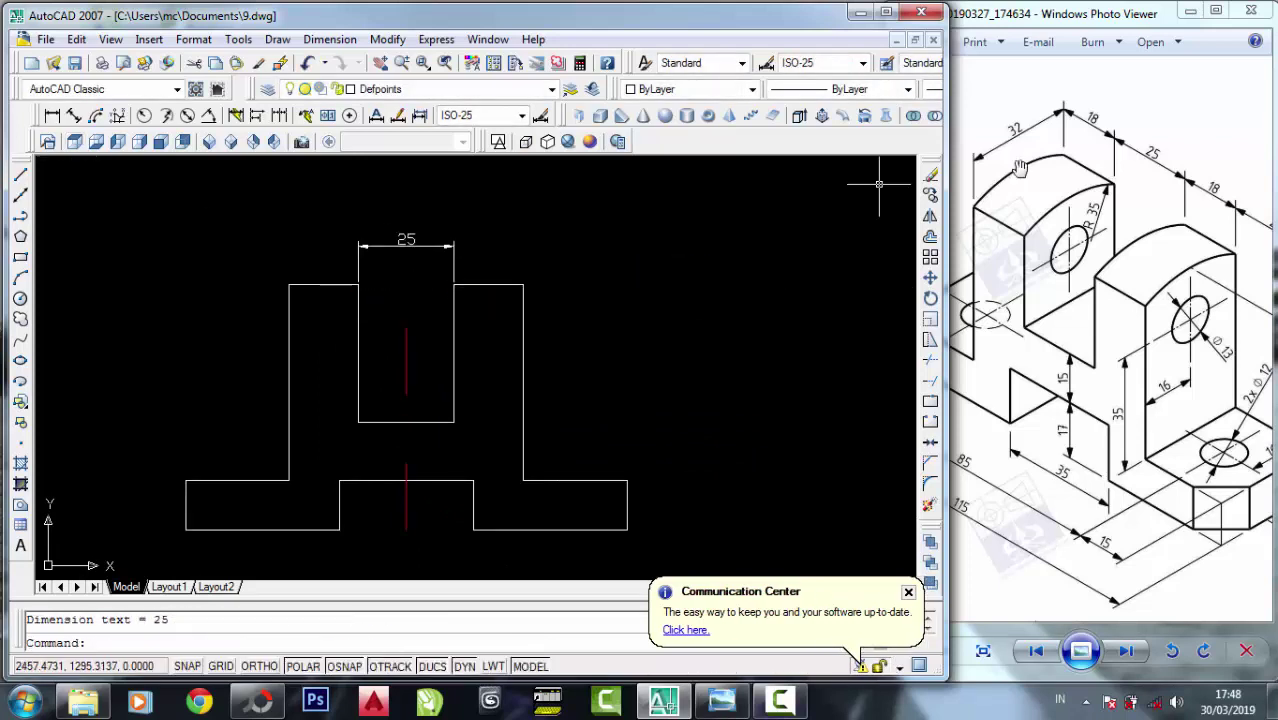
# Erase the temporary 25 dimension.
pyautogui.click(930, 176)
pyautogui.click(545, 265)
pyautogui.click(422, 230)
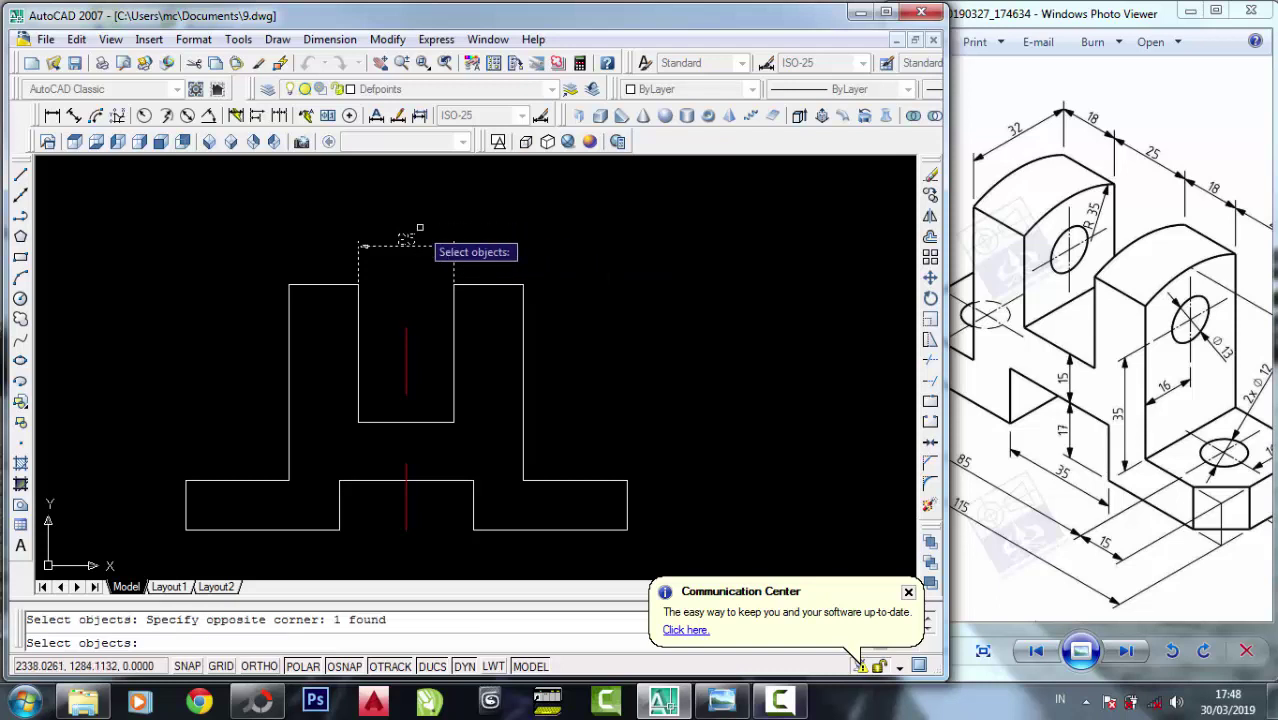
pyautogui.press('Return')
pyautogui.scroll(-2, 463, 316)
pyautogui.scroll(2, 463, 316)
pyautogui.click(895, 360)
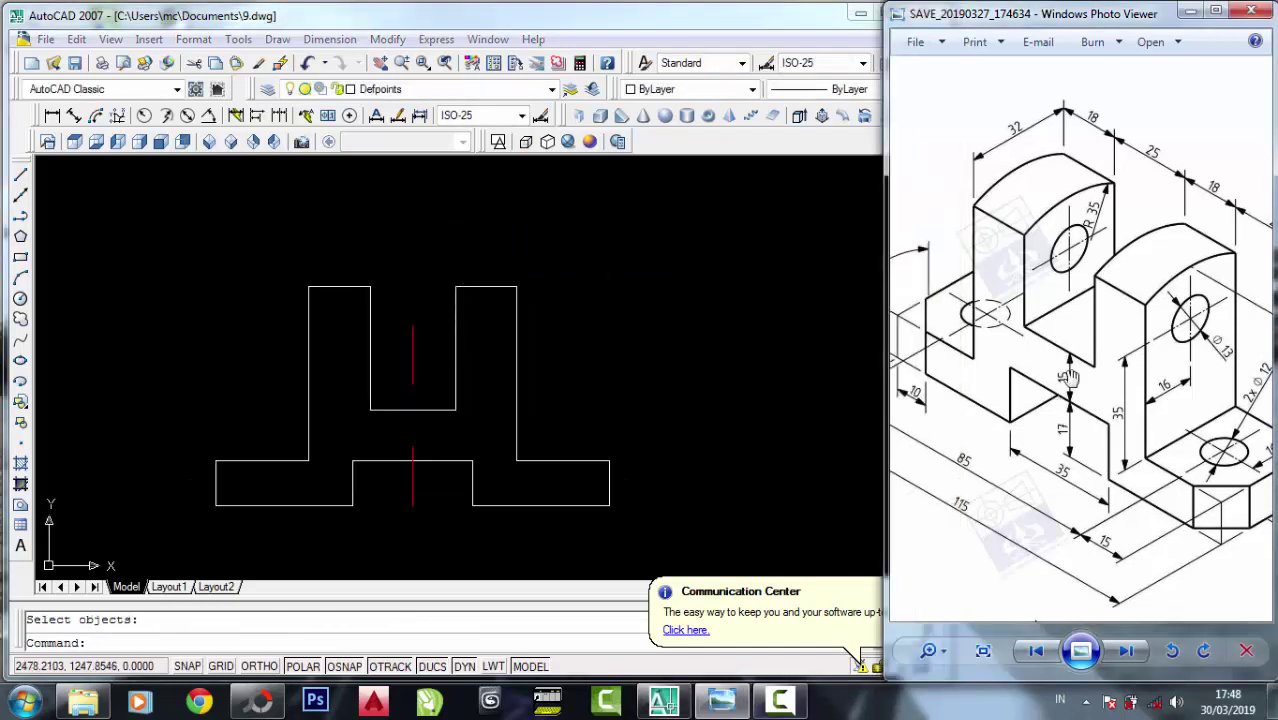
# Zoom out and shift the reference bracket image, then return to AutoCAD and pan the front view lower.
pyautogui.scroll(-1, 985, 417)
pyautogui.scroll(-1, 1023, 372)
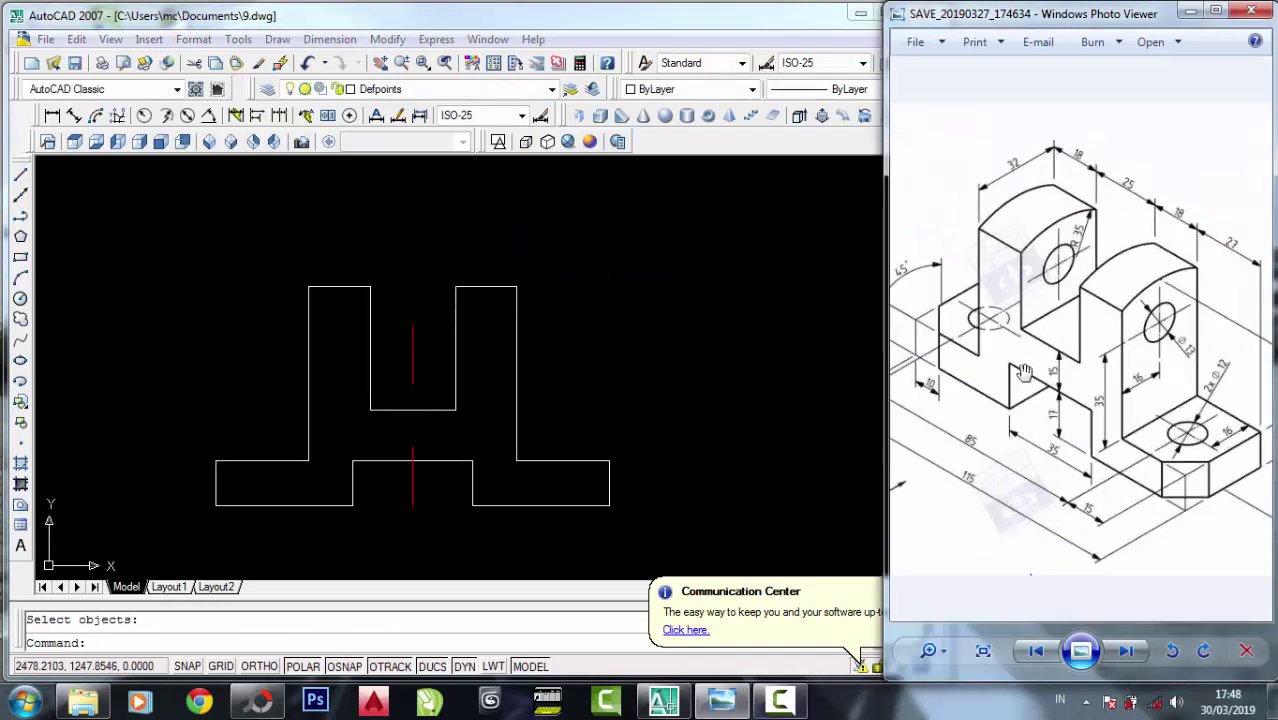
pyautogui.moveTo(1037, 374); pyautogui.dragTo(1057, 372)
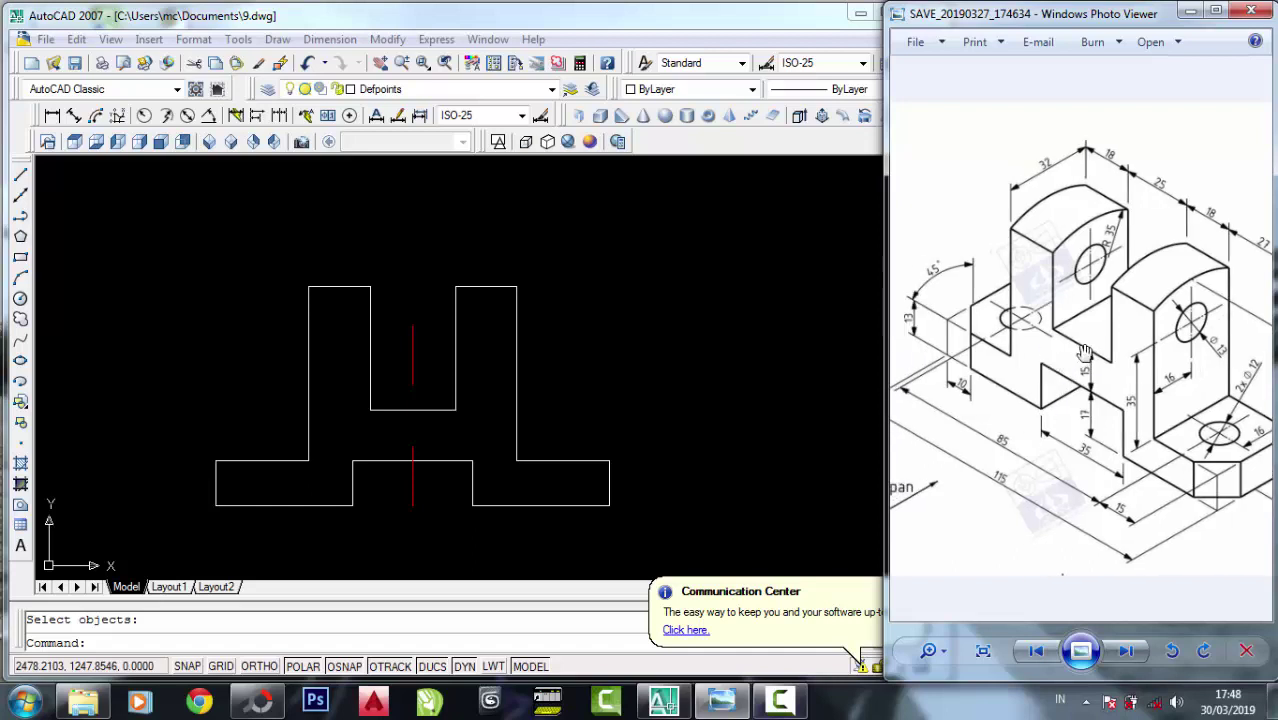
pyautogui.click(636, 292)
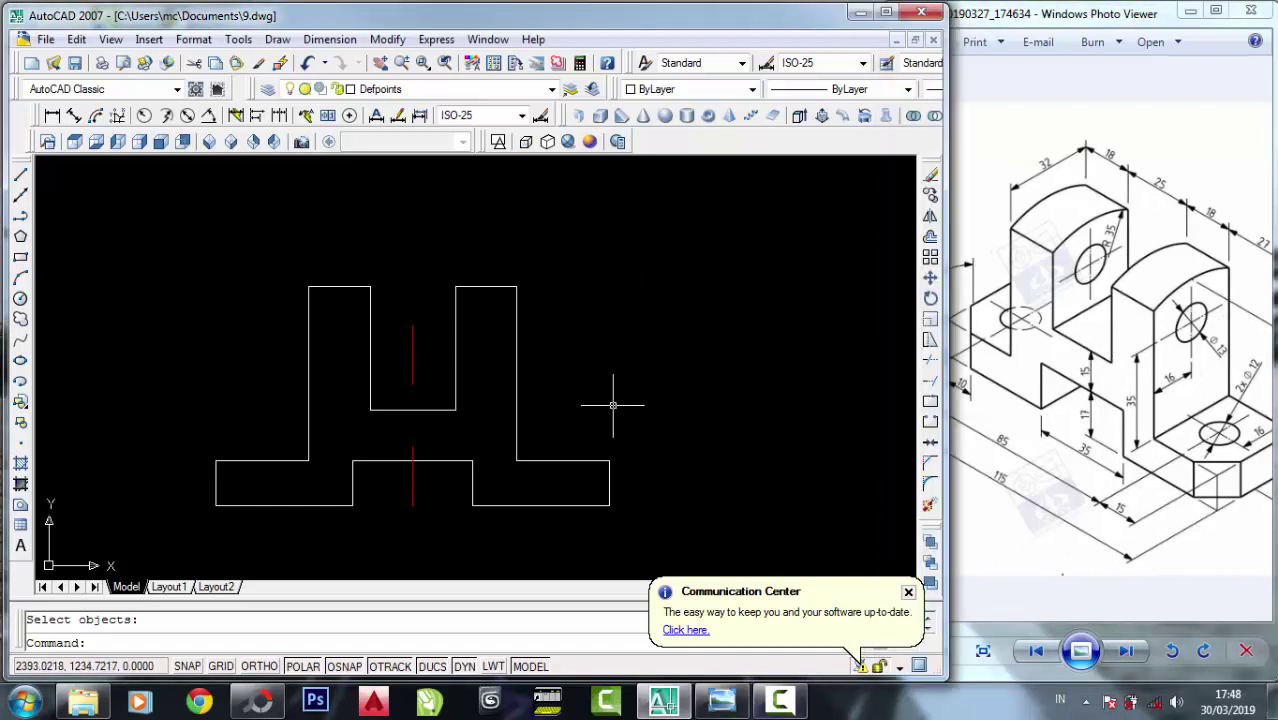
pyautogui.moveTo(550, 298); pyautogui.dragTo(544, 338, button='middle')
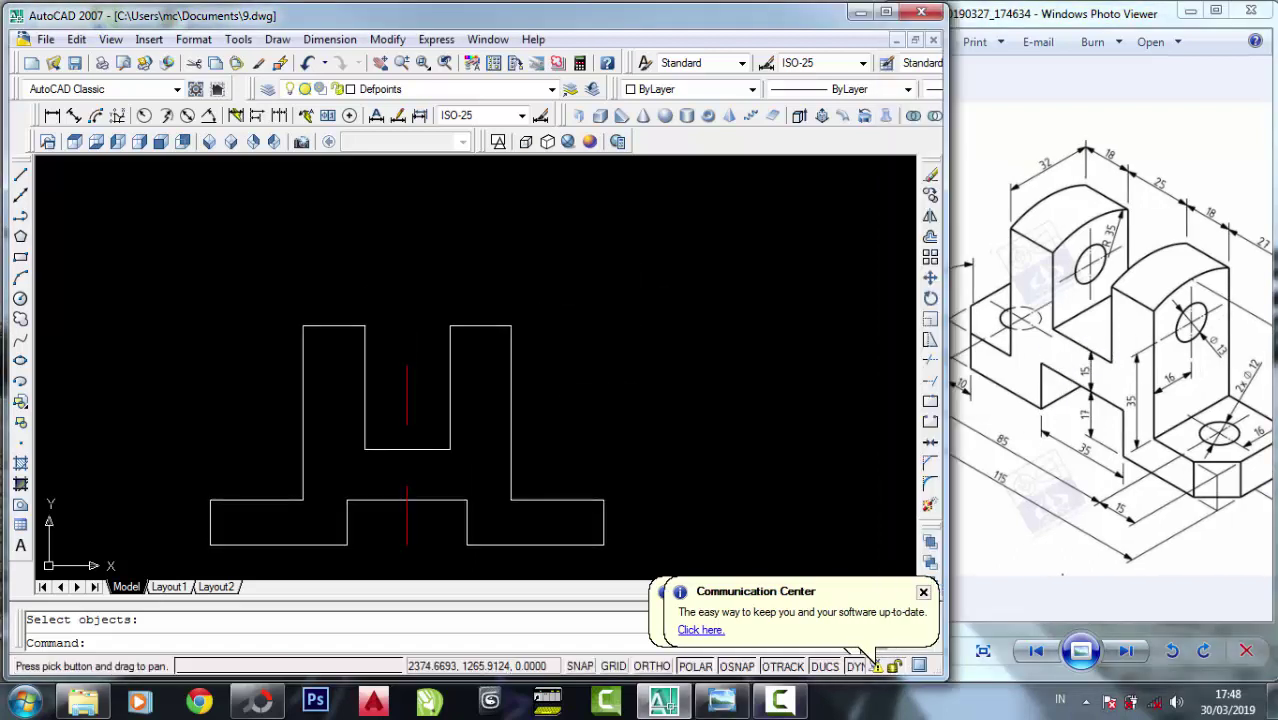
# Start a line, pick its first point below the view, and end the command.
pyautogui.click(22, 177)
pyautogui.scroll(-1, 290, 275)
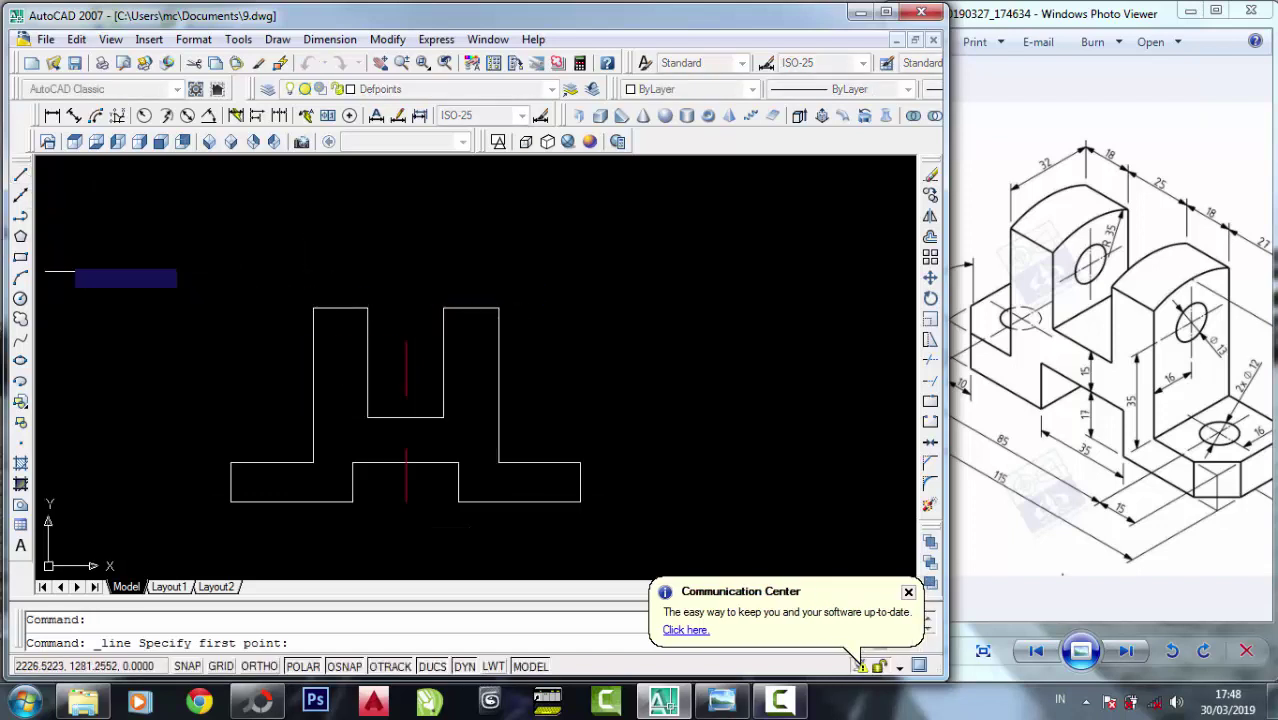
pyautogui.scroll(2, 440, 500)
pyautogui.scroll(2, 295, 382)
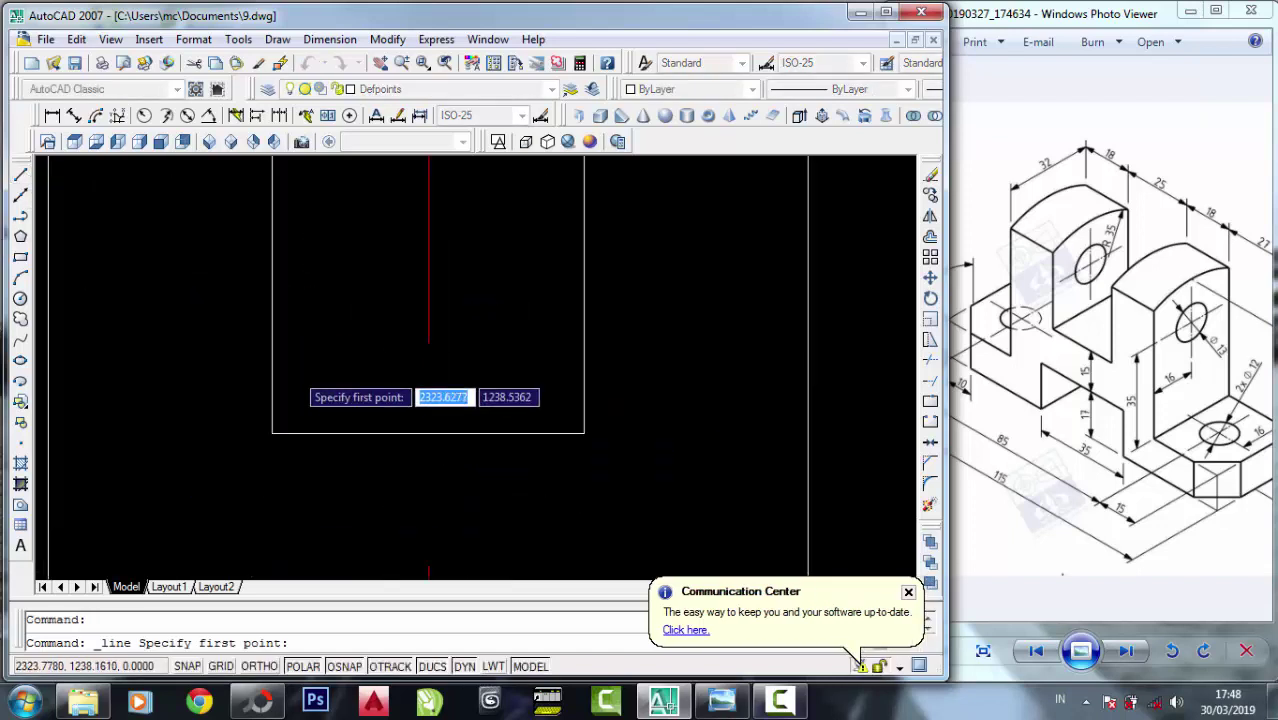
pyautogui.scroll(2, 414, 351)
pyautogui.scroll(-2, 456, 432)
pyautogui.scroll(-3, 456, 437)
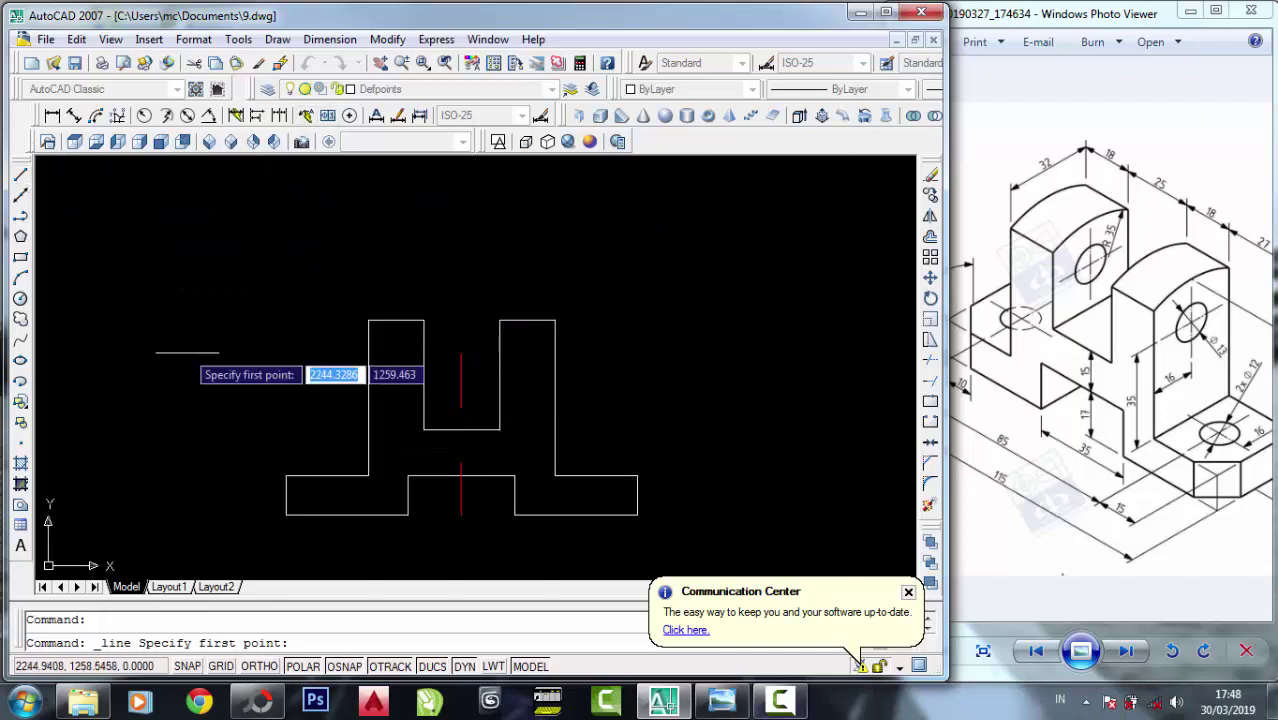
pyautogui.click(286, 515)
pyautogui.rightClick(194, 320)
pyautogui.click(232, 331)
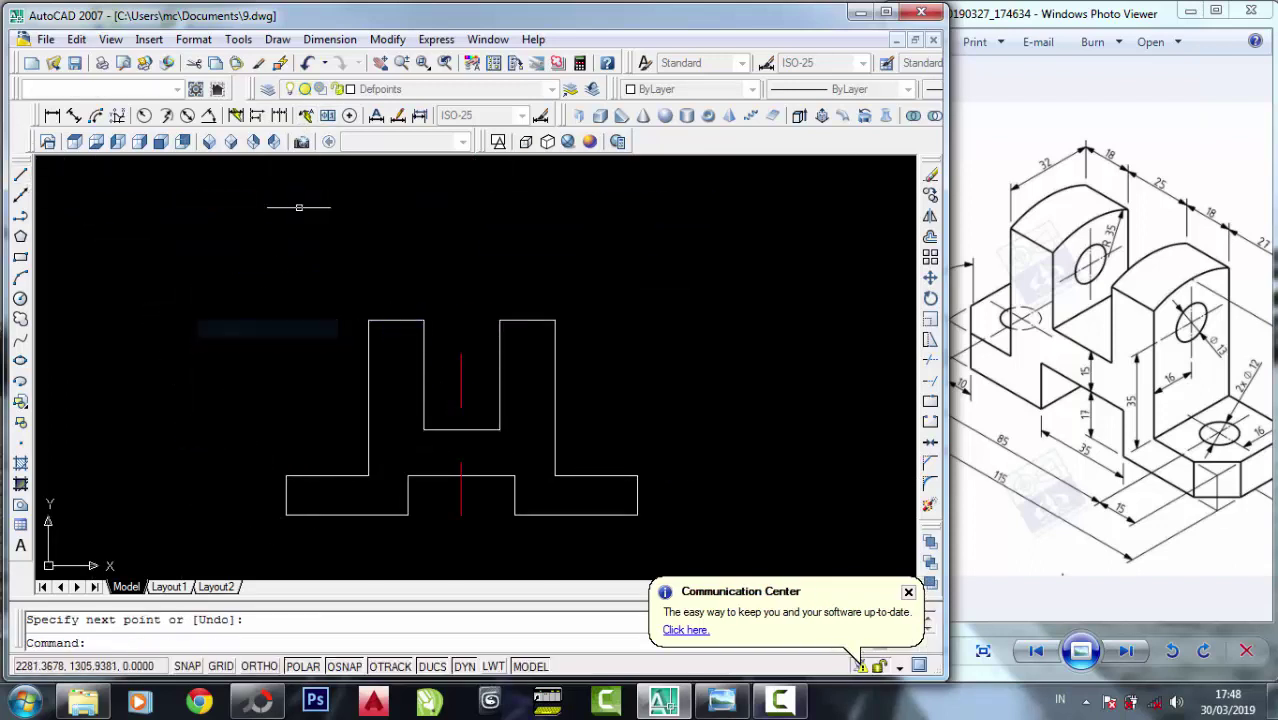
# Assign the ACAD_ISO04W100 linetype to Layer4 in the Layer Properties Manager.
pyautogui.click(267, 90)
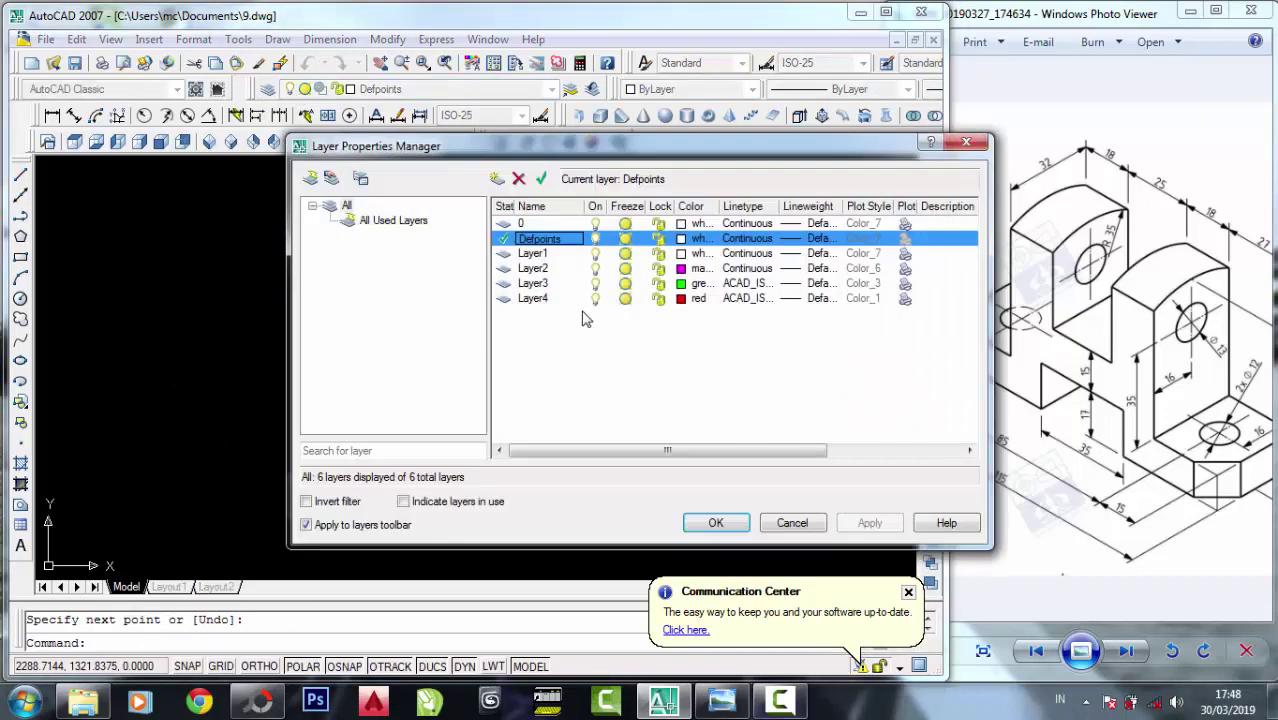
pyautogui.click(683, 298)
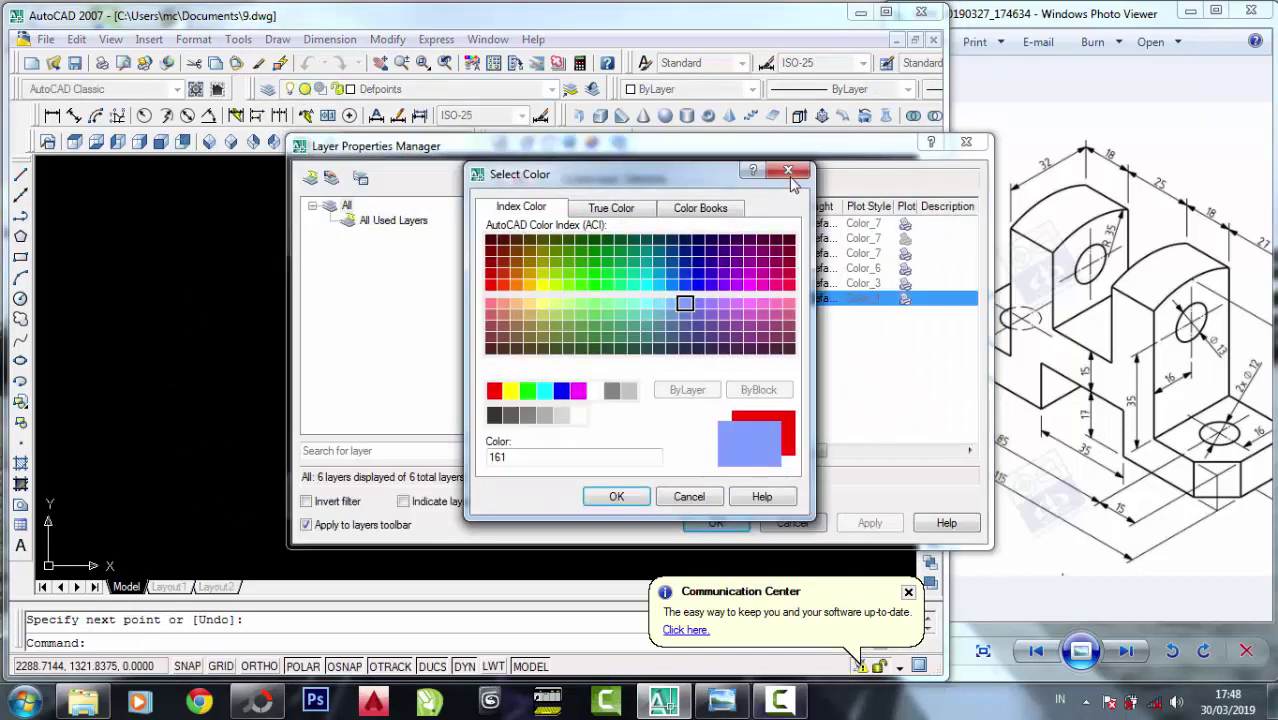
pyautogui.click(788, 172)
pyautogui.click(735, 298)
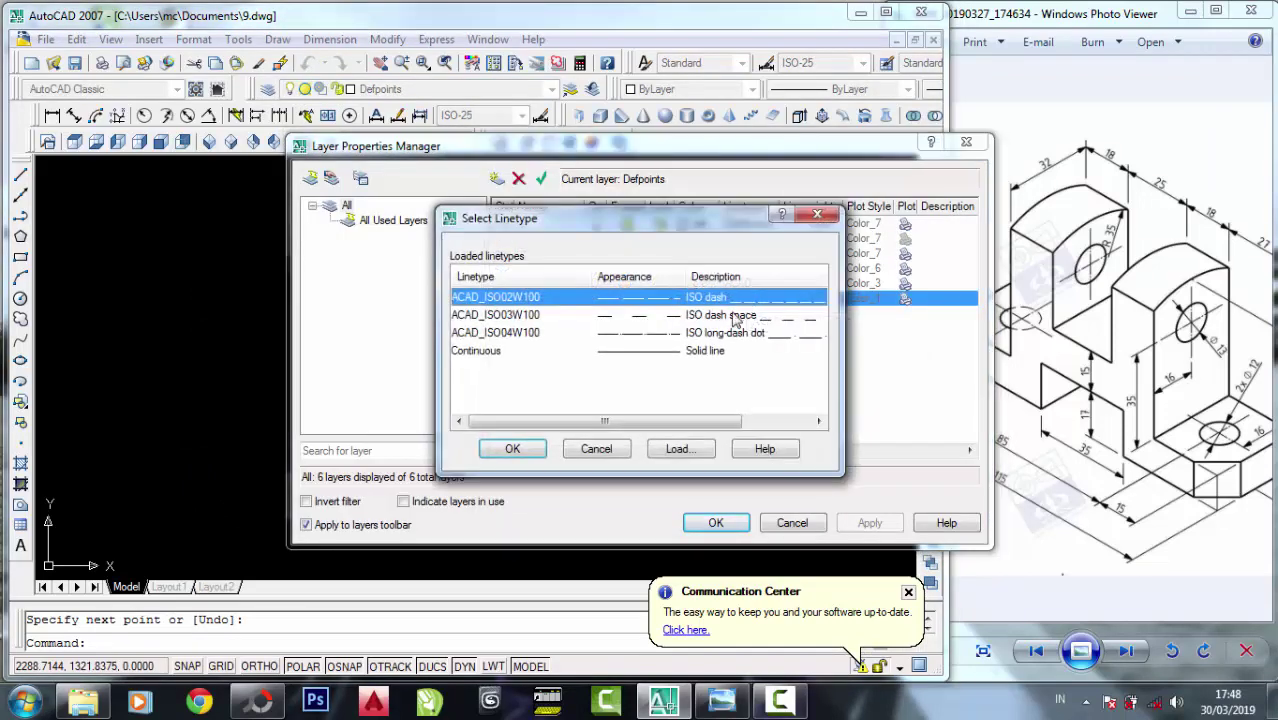
pyautogui.click(682, 336)
pyautogui.click(512, 450)
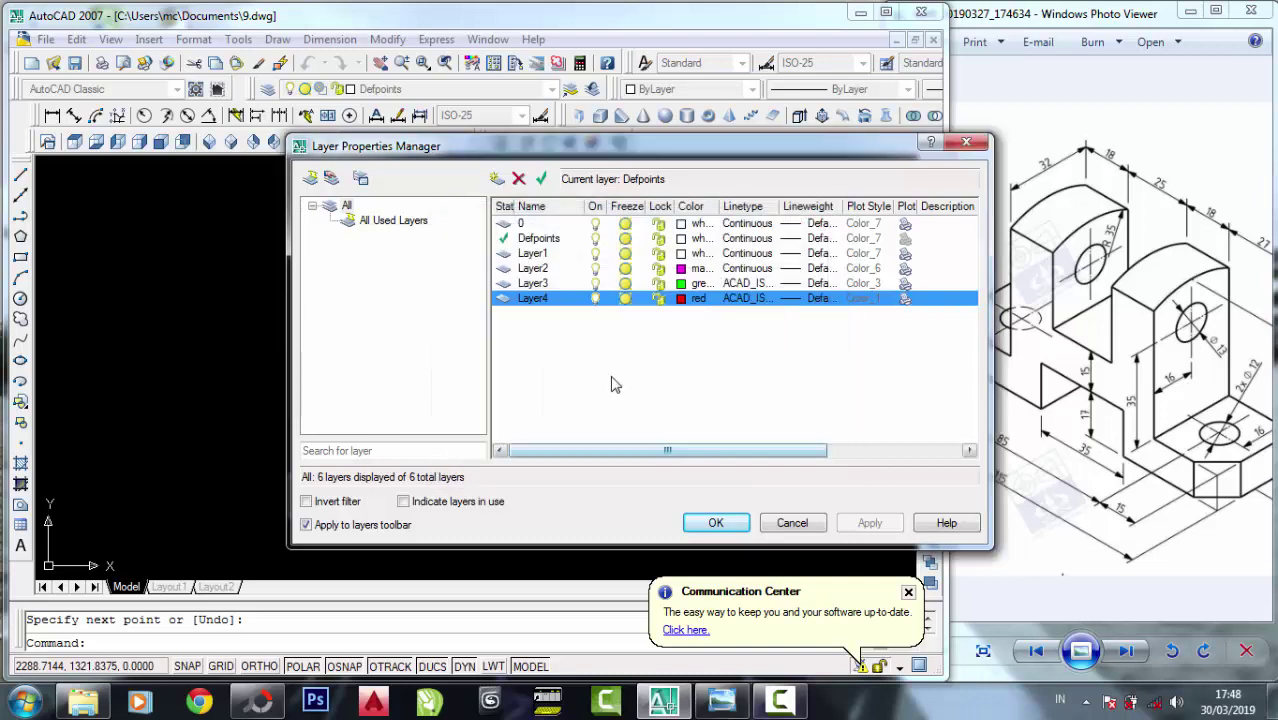
# Reload ACAD_ISO04W100 from the available linetypes and apply it to Layer4.
pyautogui.click(758, 298)
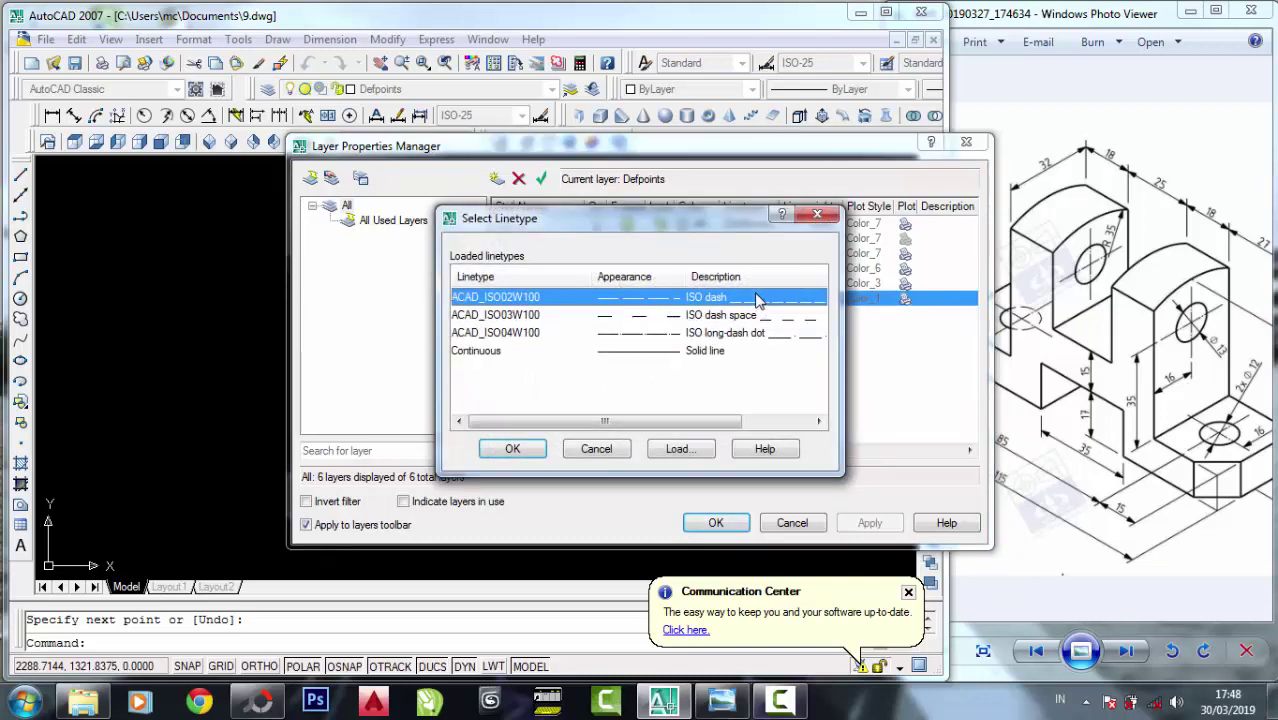
pyautogui.click(660, 337)
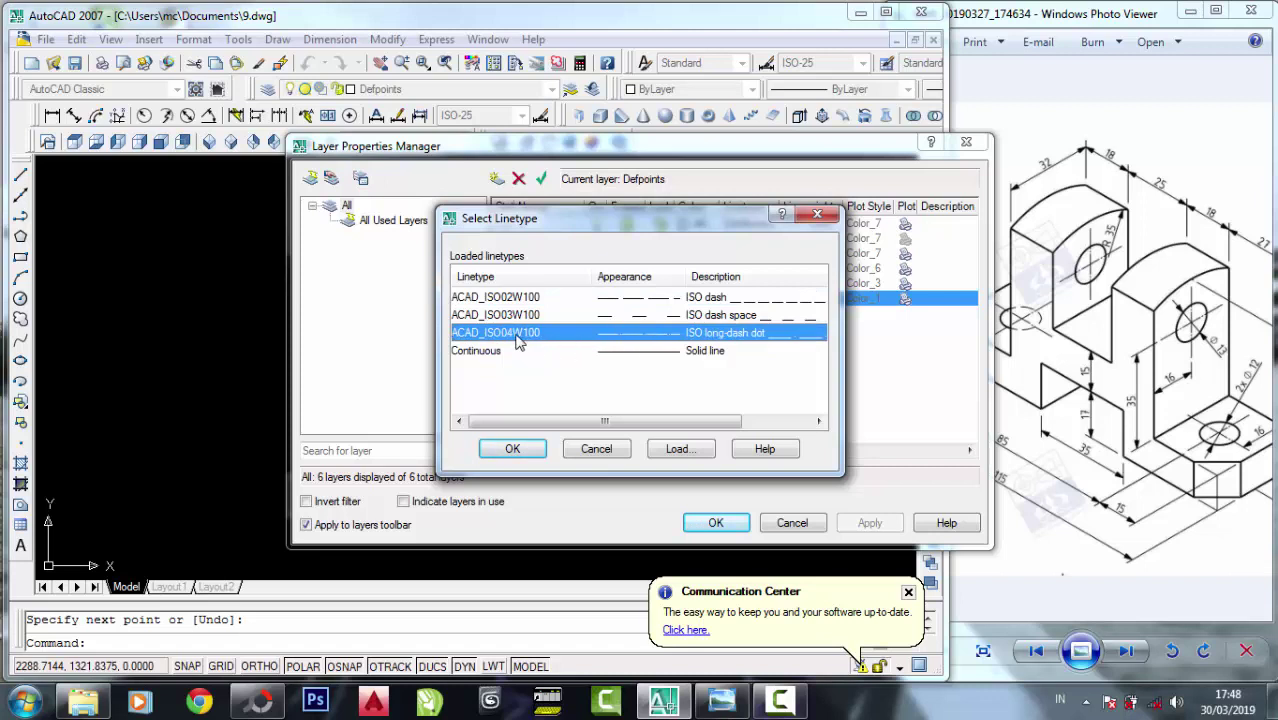
pyautogui.click(511, 302)
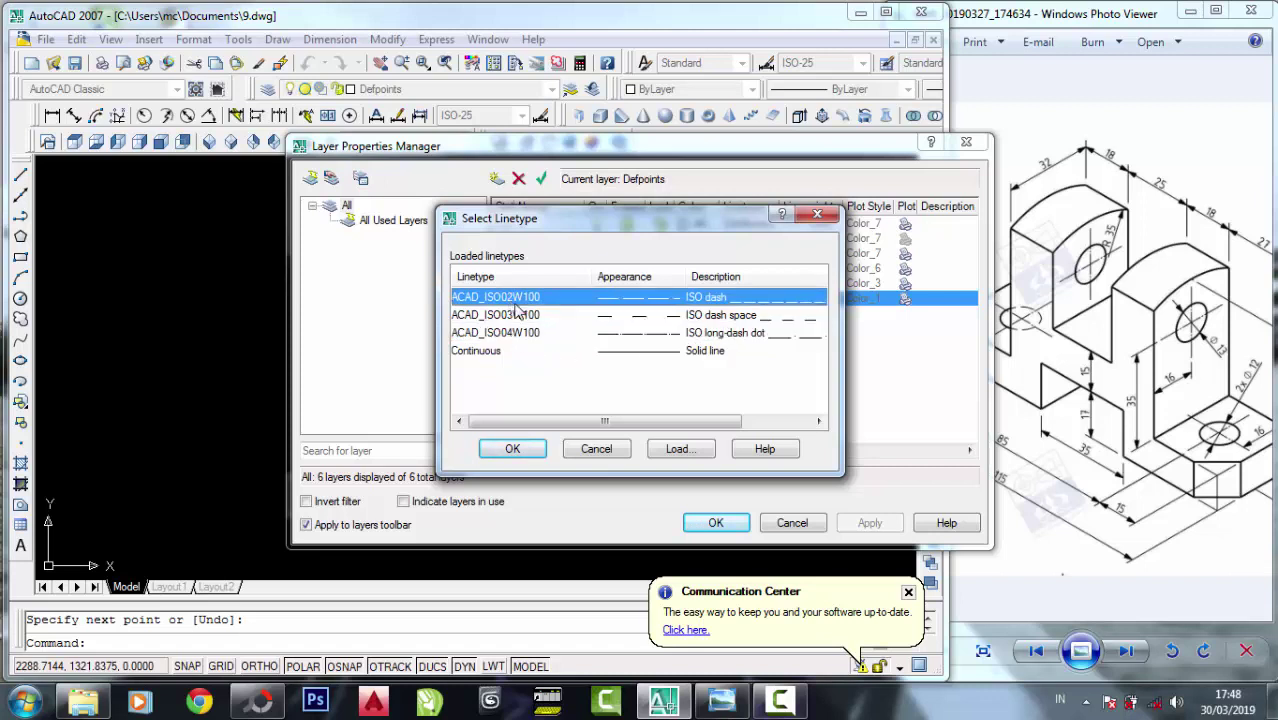
pyautogui.click(534, 337)
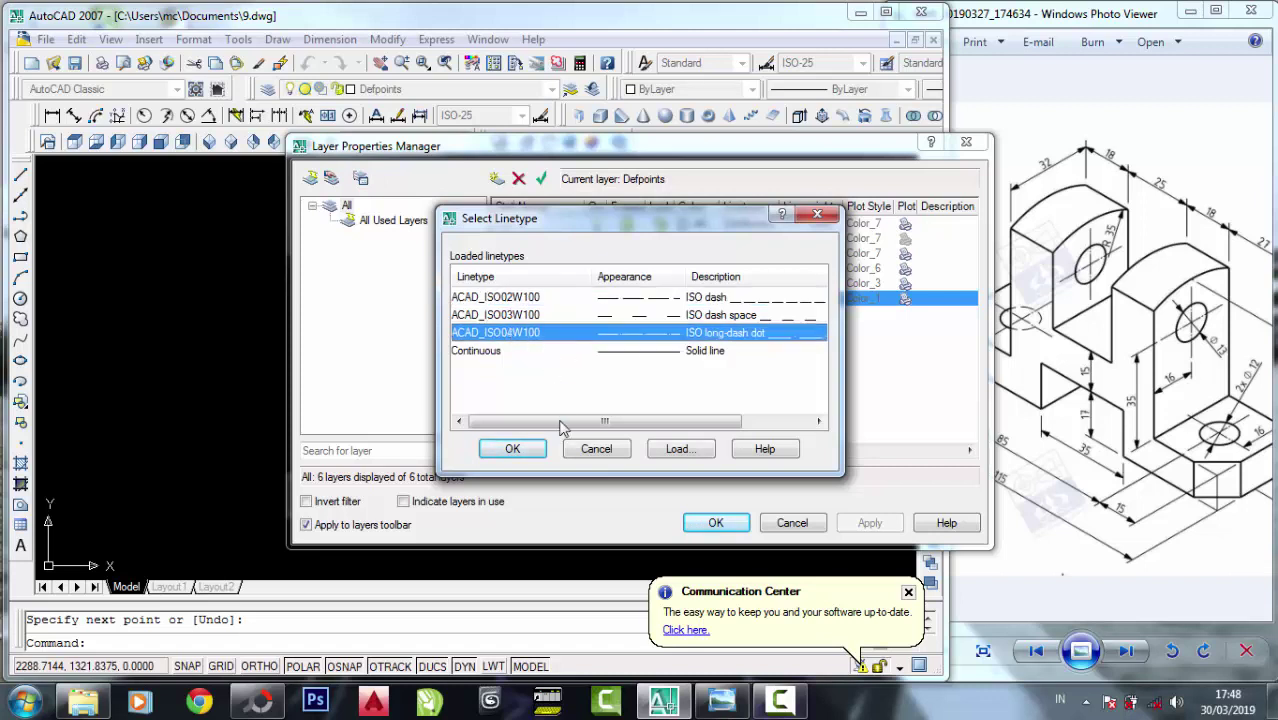
pyautogui.click(676, 451)
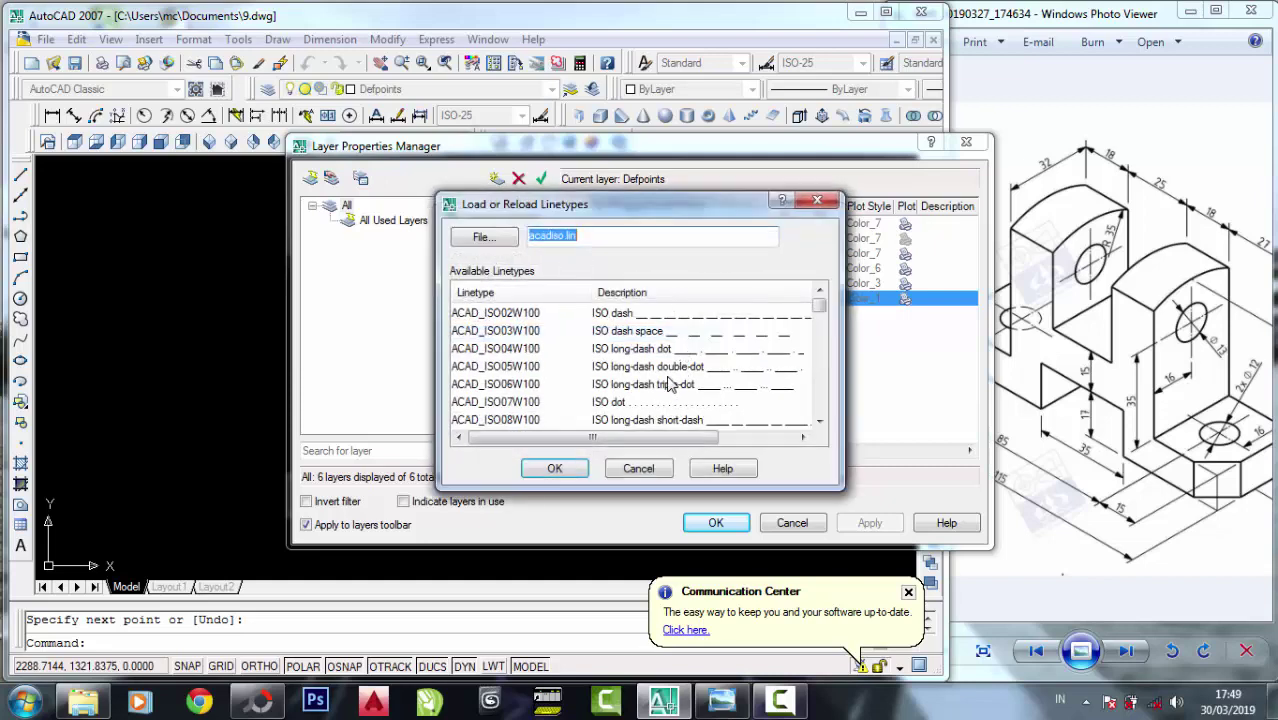
pyautogui.click(520, 348)
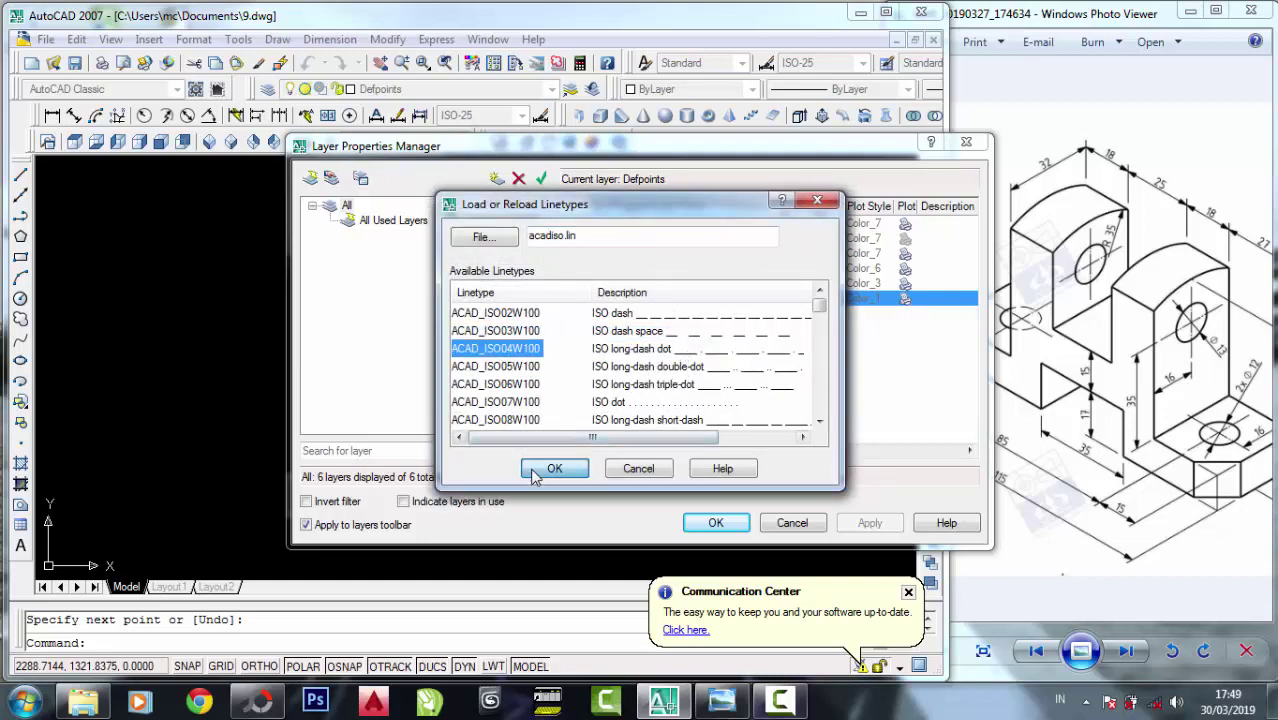
pyautogui.click(535, 473)
pyautogui.click(481, 377)
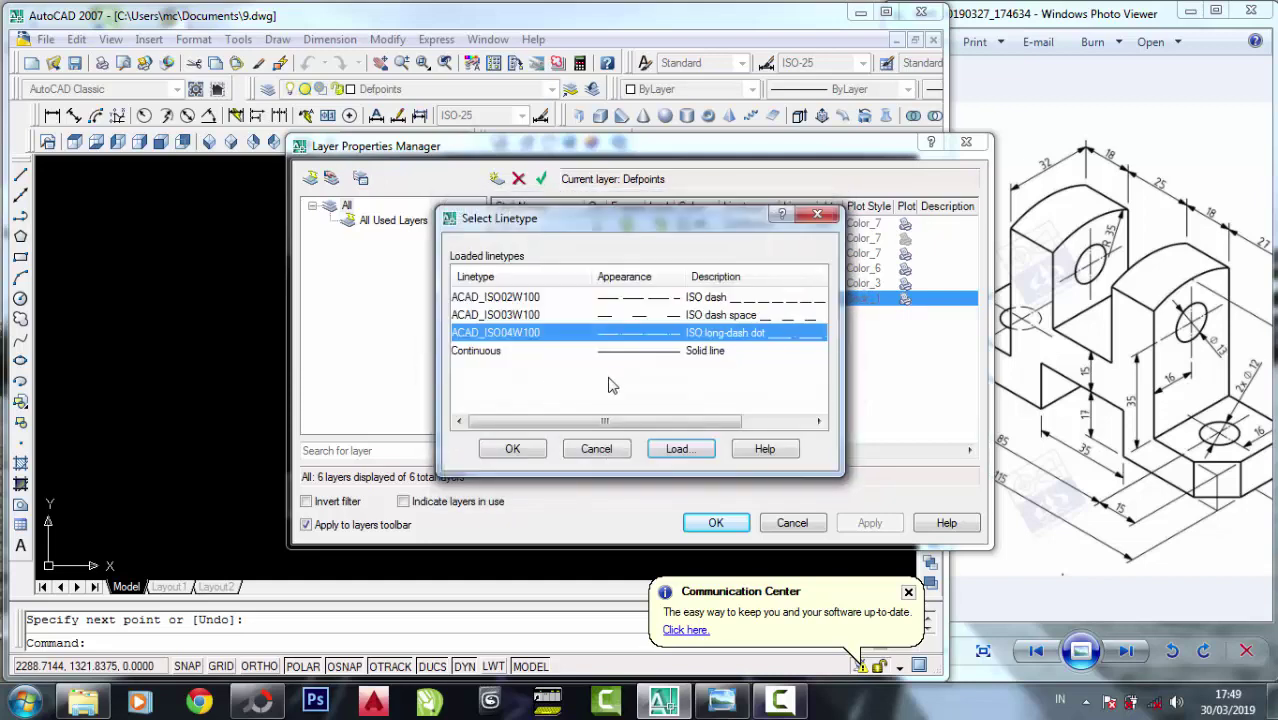
pyautogui.click(513, 451)
# Confirm Layer4's ISO long-dash dot linetype and apply the layer changes.
pyautogui.click(758, 298)
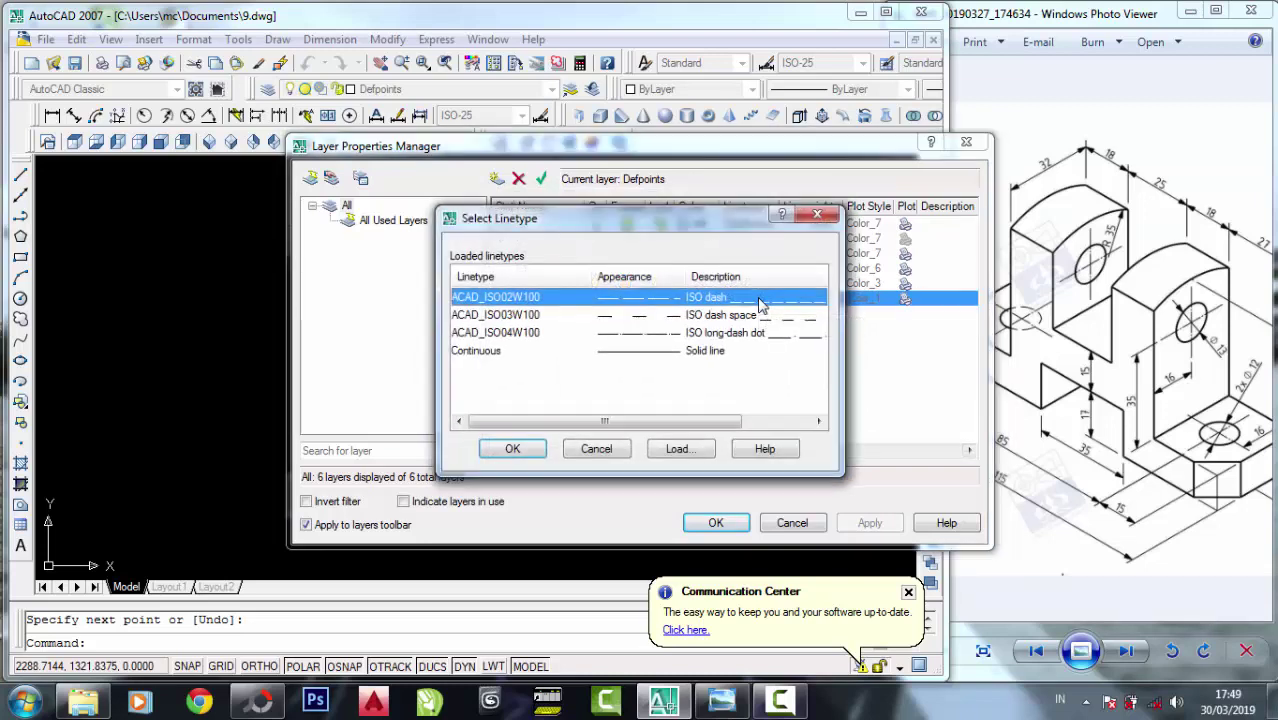
pyautogui.click(693, 335)
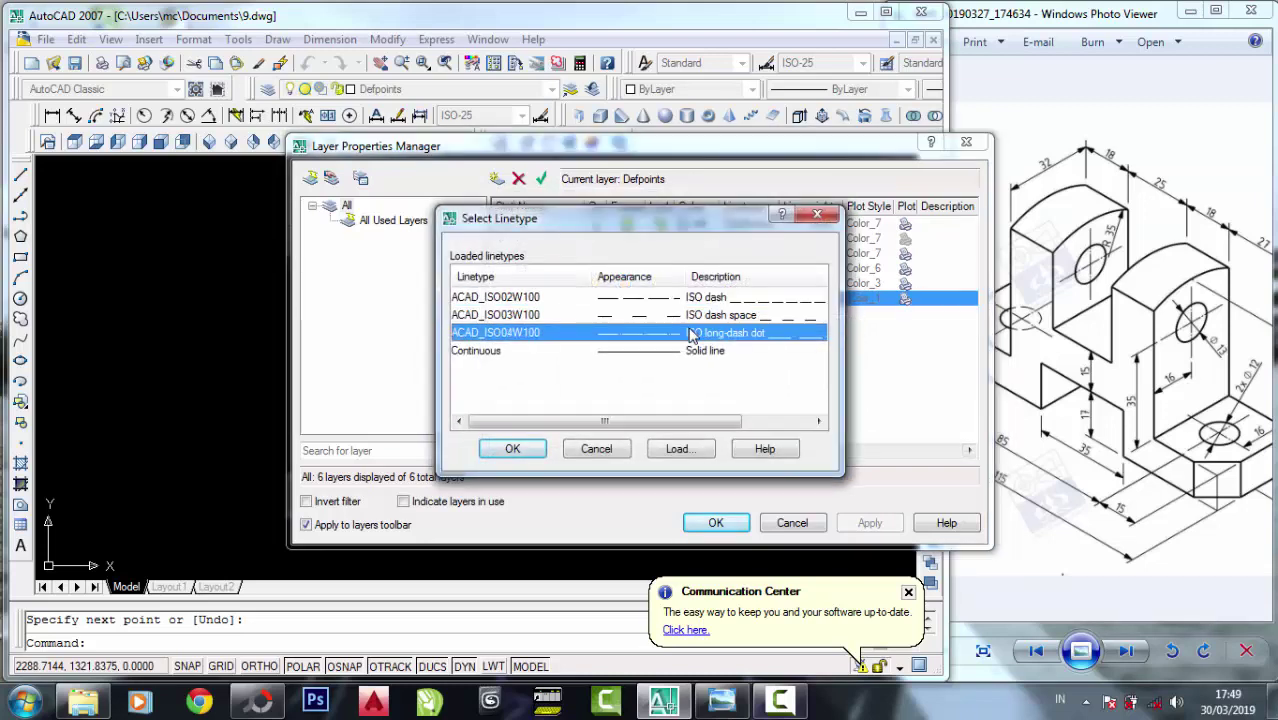
pyautogui.click(497, 450)
pyautogui.click(716, 528)
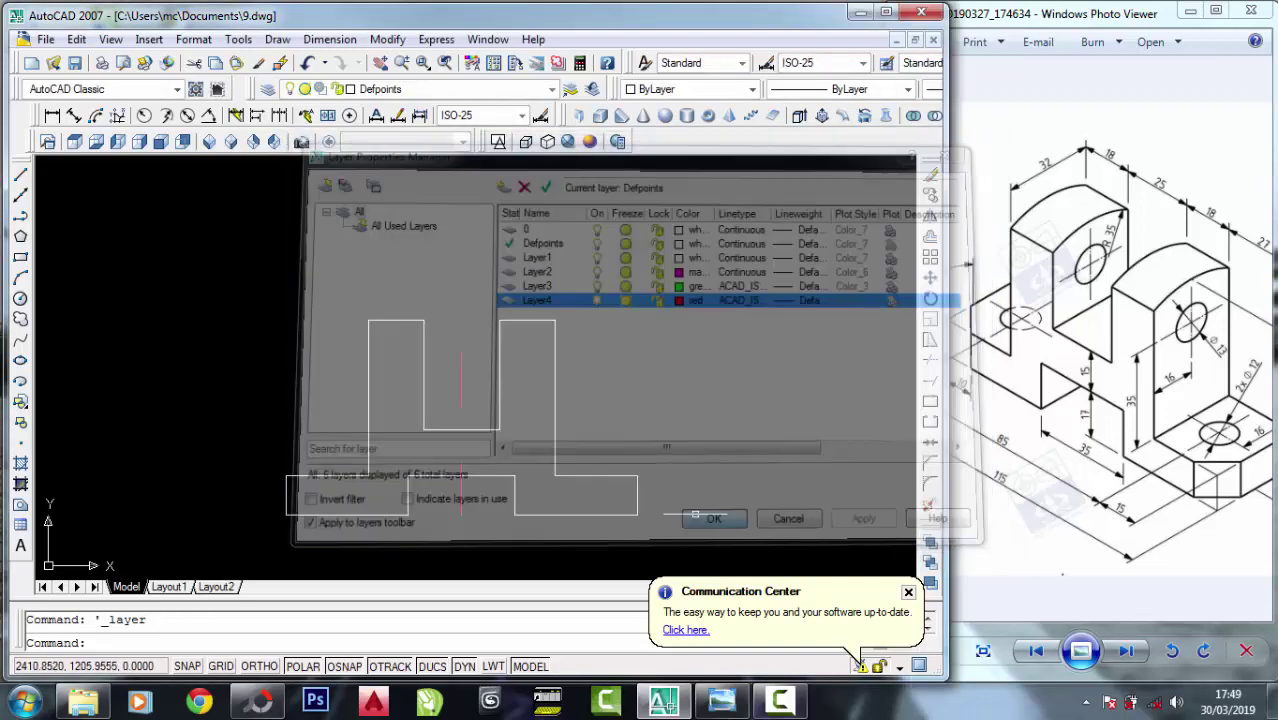
# Make Layer4 current and draw a vertical line up from the base's bottom-left corner.
pyautogui.moveTo(451, 420); pyautogui.dragTo(406, 375, button='middle')
pyautogui.scroll(-1, 358, 340)
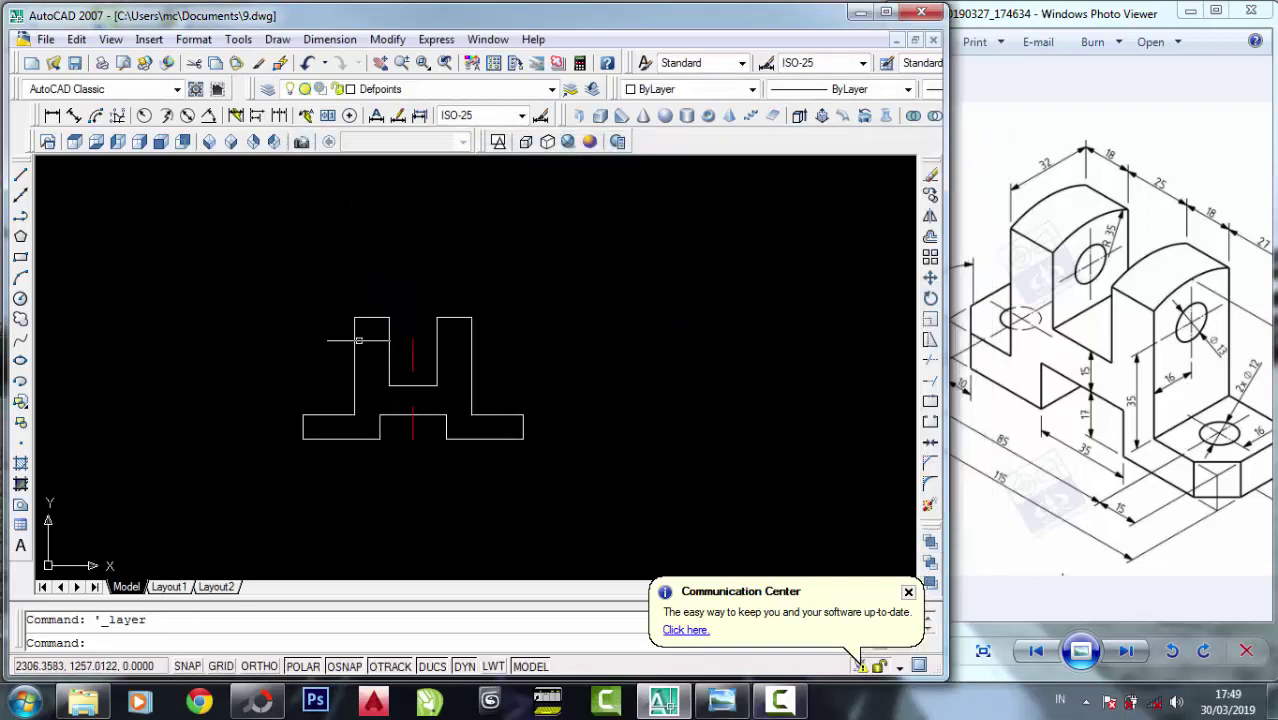
pyautogui.click(418, 92)
pyautogui.click(410, 180)
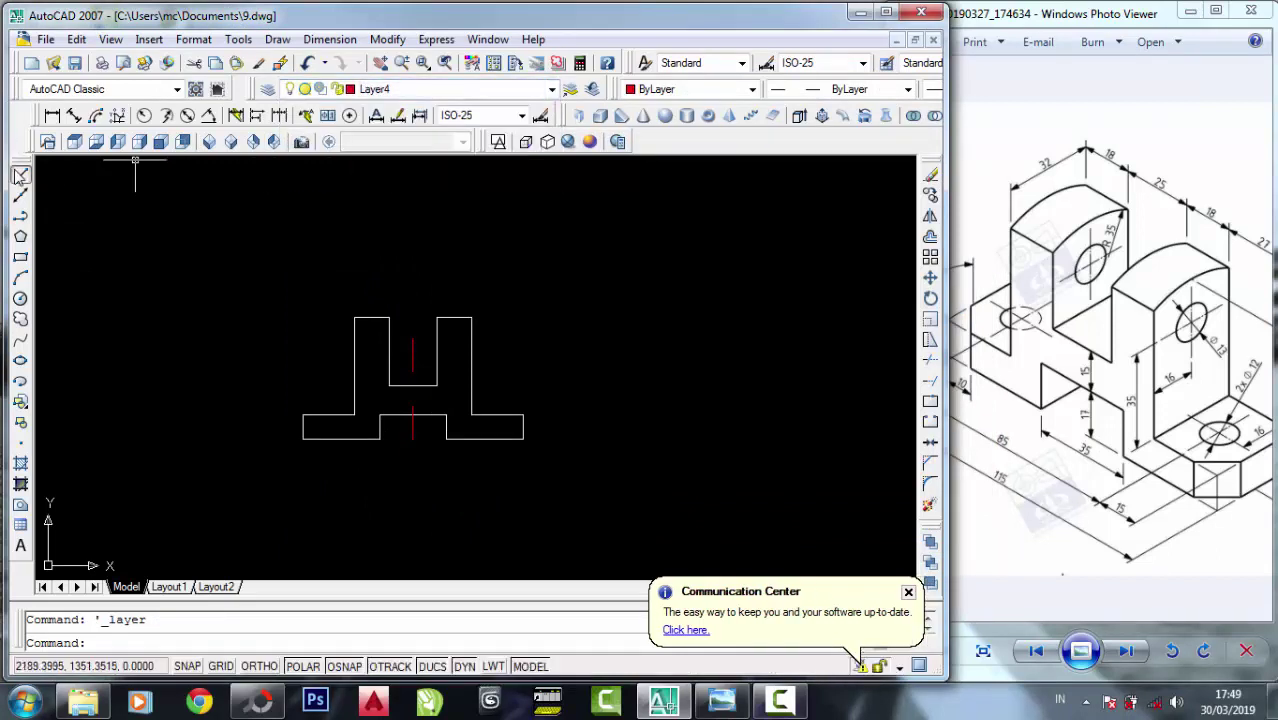
pyautogui.click(20, 176)
pyautogui.click(303, 414)
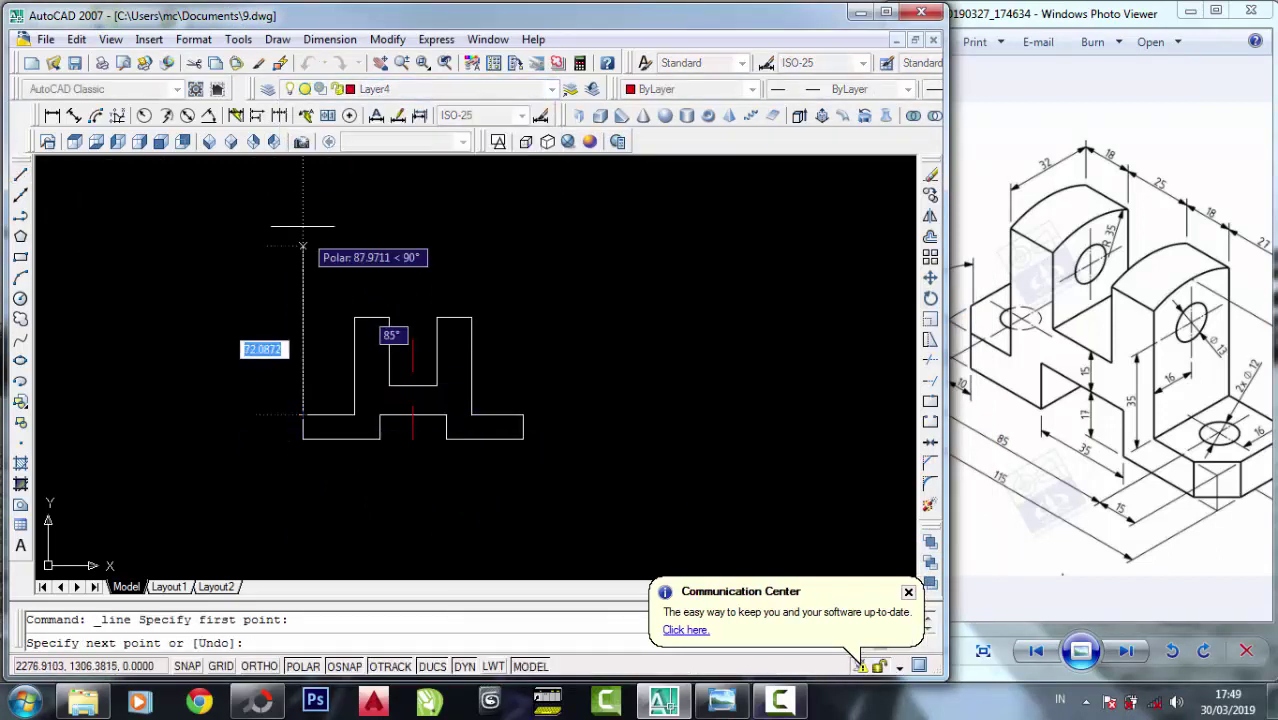
pyautogui.click(303, 206)
pyautogui.rightClick(303, 206)
pyautogui.click(335, 219)
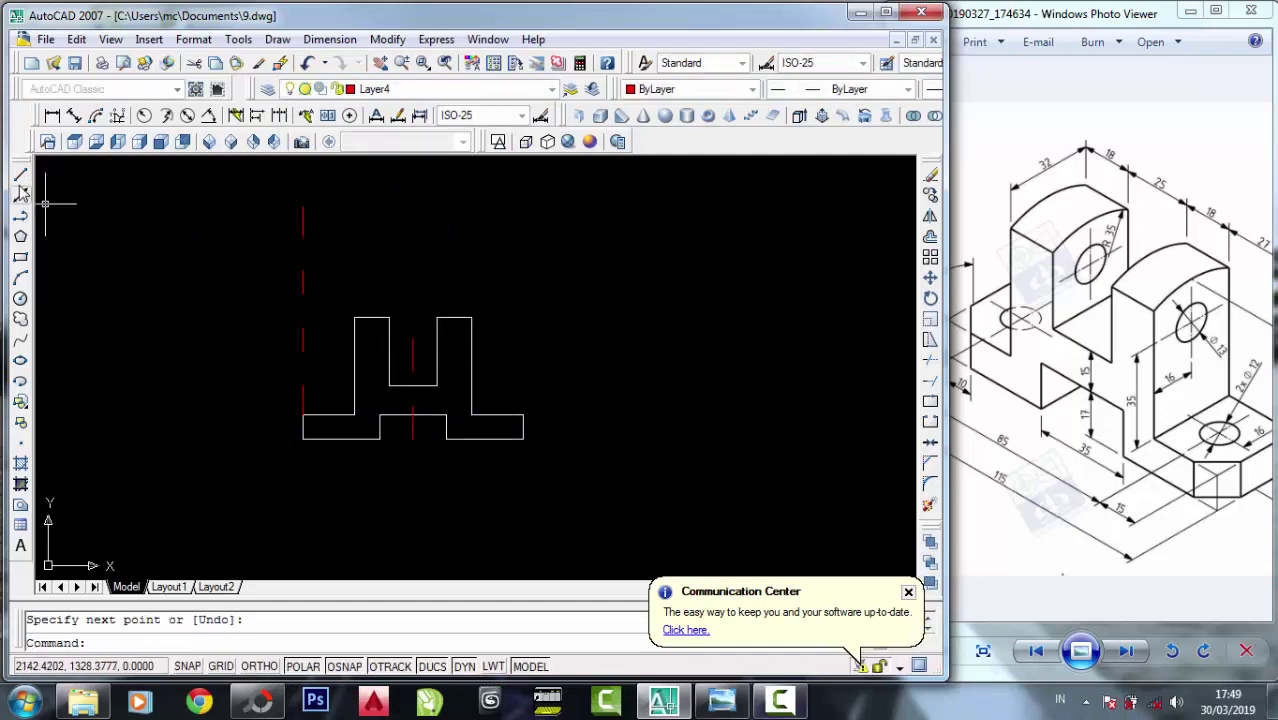
# Draw a matching vertical line up from the base's bottom-right corner.
pyautogui.click(20, 176)
pyautogui.click(523, 414)
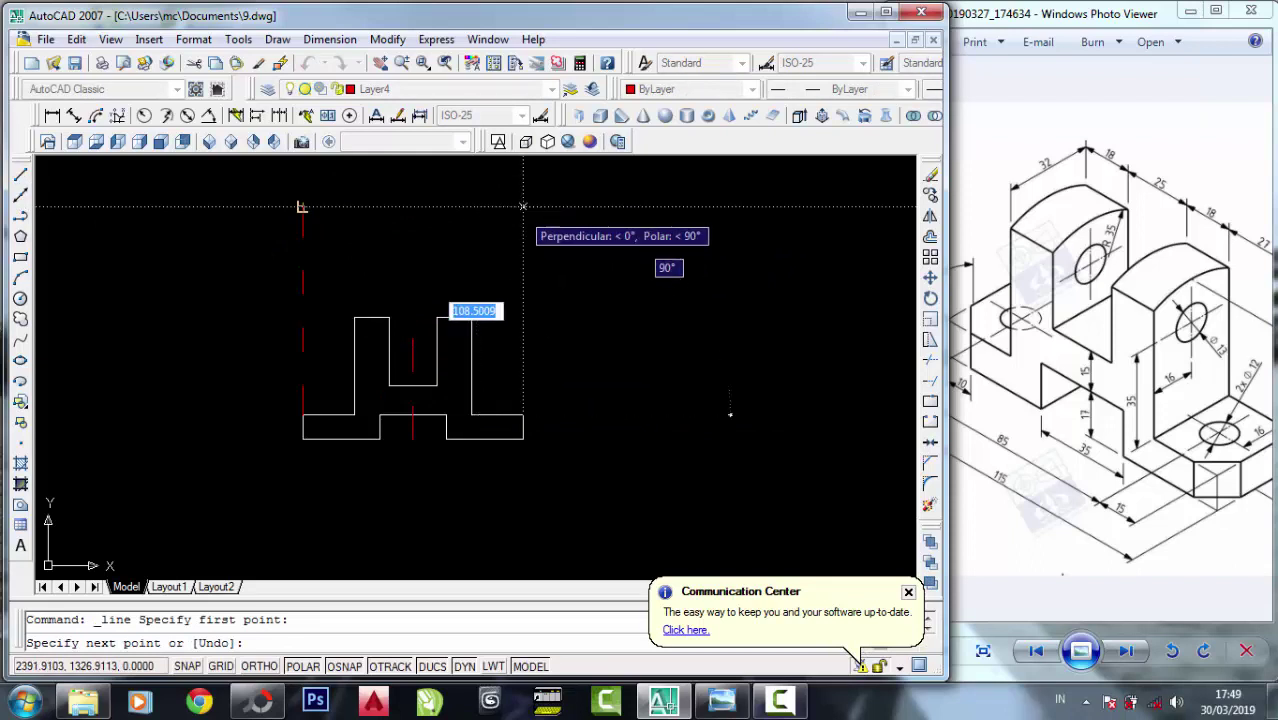
pyautogui.click(523, 207)
pyautogui.rightClick(523, 207)
pyautogui.click(535, 221)
pyautogui.moveTo(370, 160); pyautogui.dragTo(402, 238, button='middle')
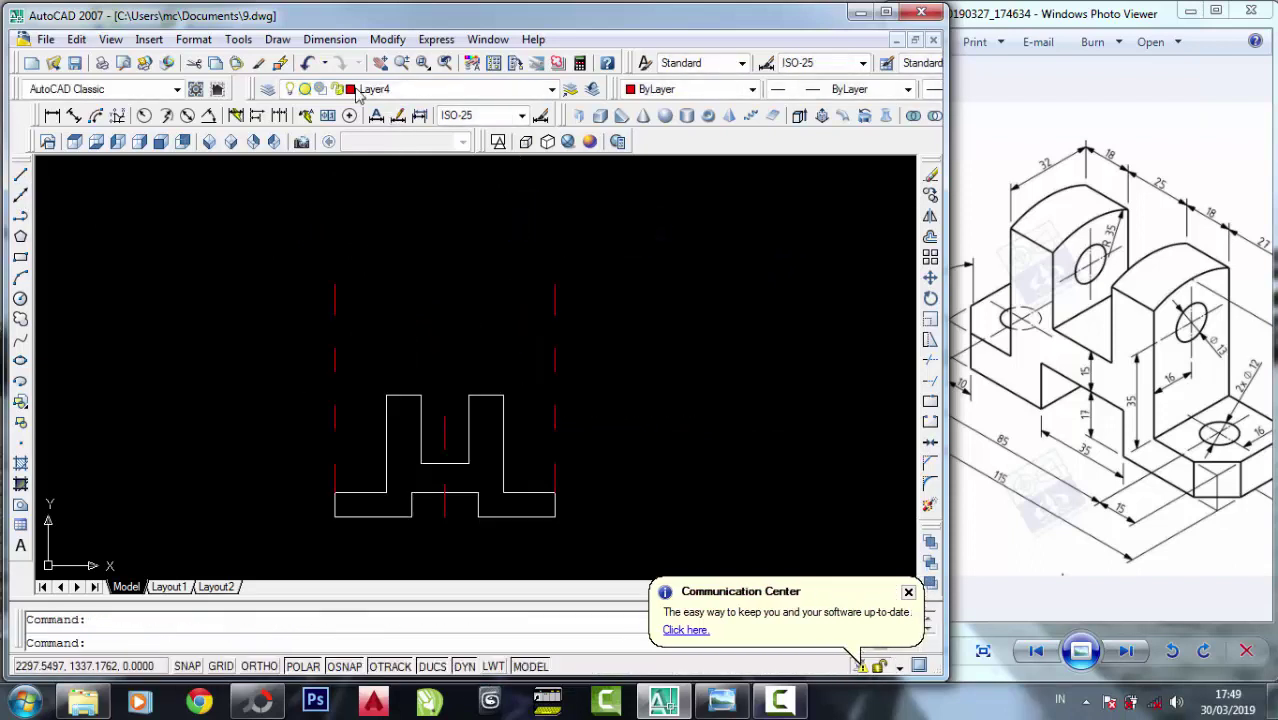
# On Layer1, draw a horizontal line joining the tops of the two red lines.
pyautogui.click(357, 92)
pyautogui.click(372, 134)
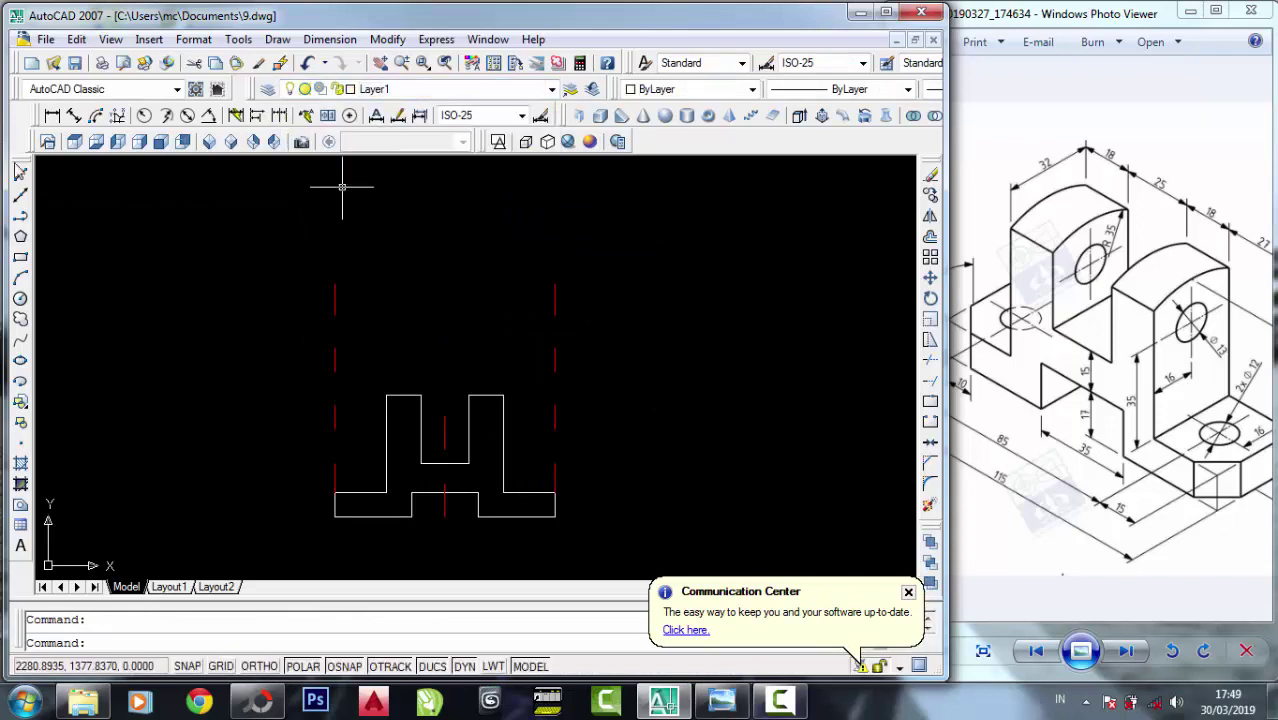
pyautogui.click(20, 174)
pyautogui.click(555, 285)
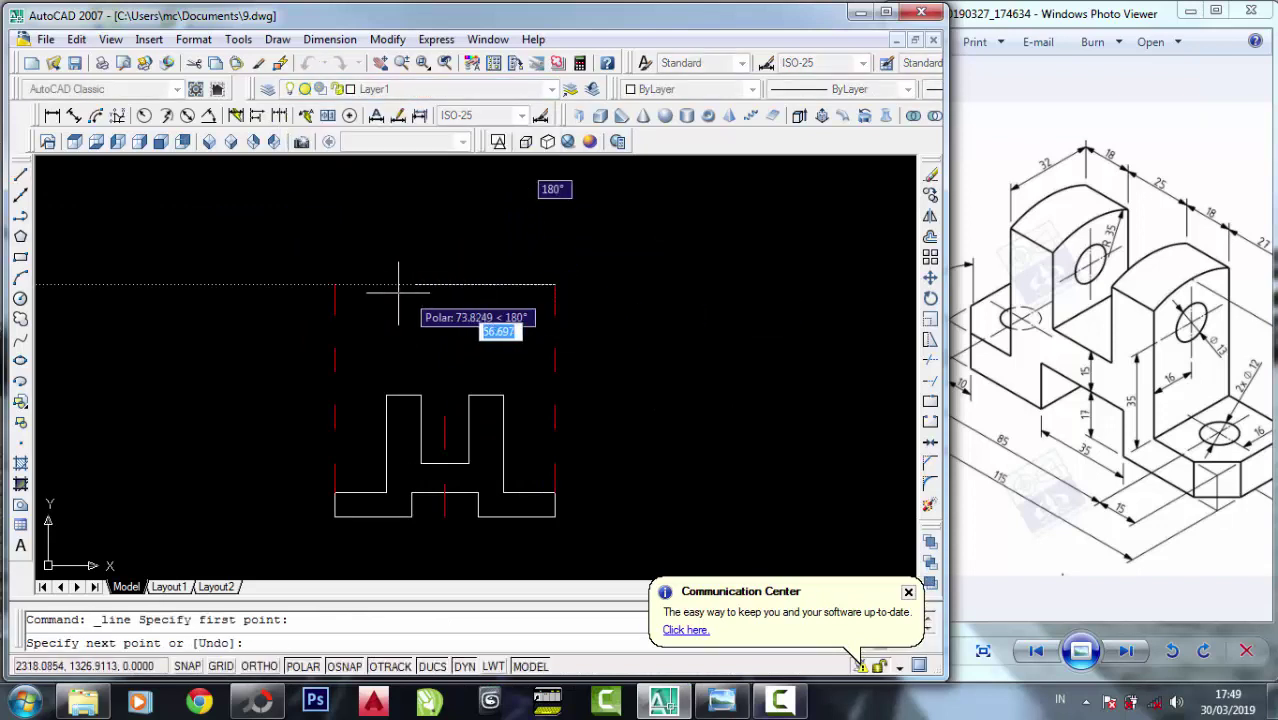
pyautogui.click(338, 286)
pyautogui.rightClick(338, 286)
pyautogui.click(362, 303)
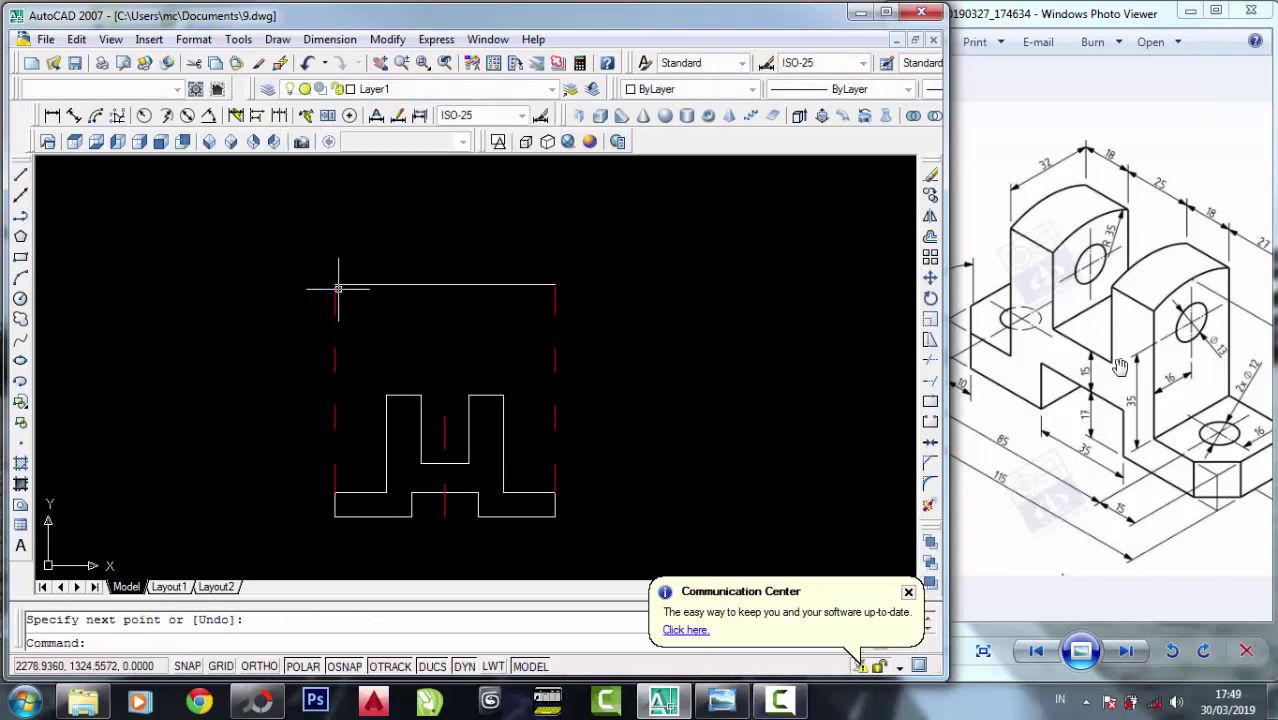
# Zoom and pan the reference image to check its right end.
pyautogui.click(1120, 366)
pyautogui.scroll(3, 1140, 378)
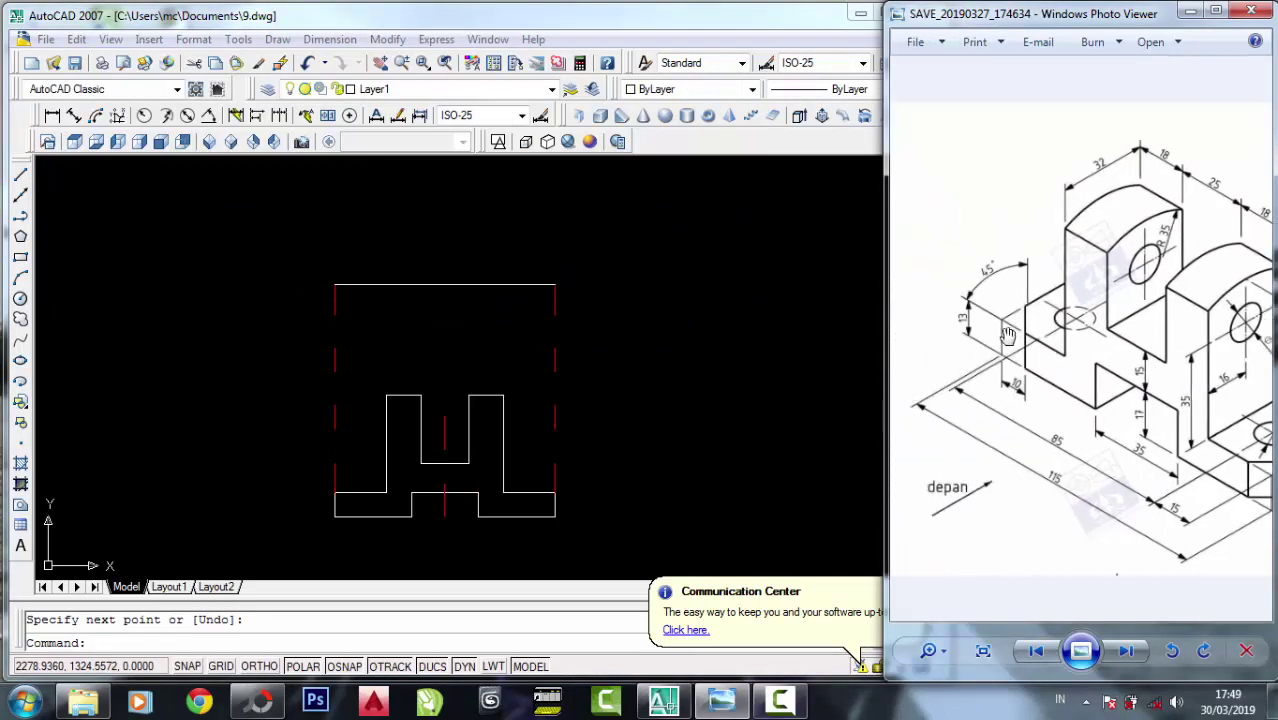
pyautogui.moveTo(1249, 430)
pyautogui.mouseDown()
pyautogui.moveTo(1122, 448)
pyautogui.moveTo(1165, 445)
pyautogui.mouseUp()
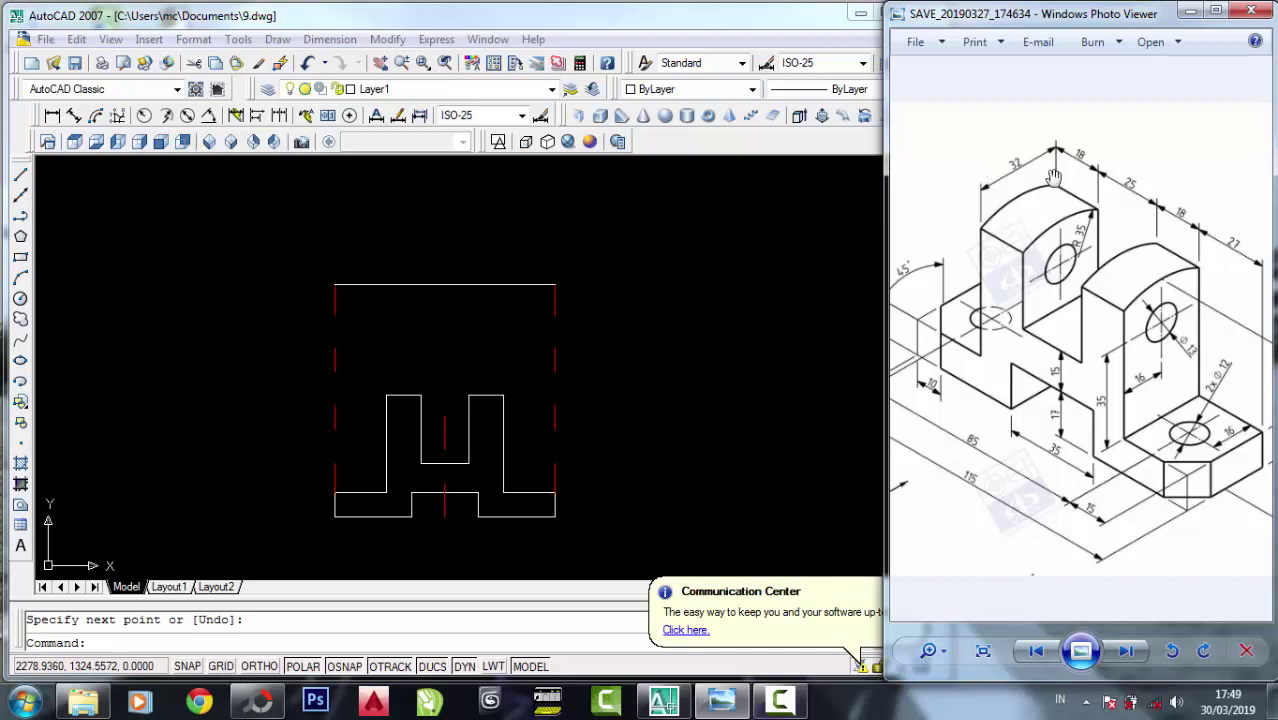
pyautogui.click(874, 180)
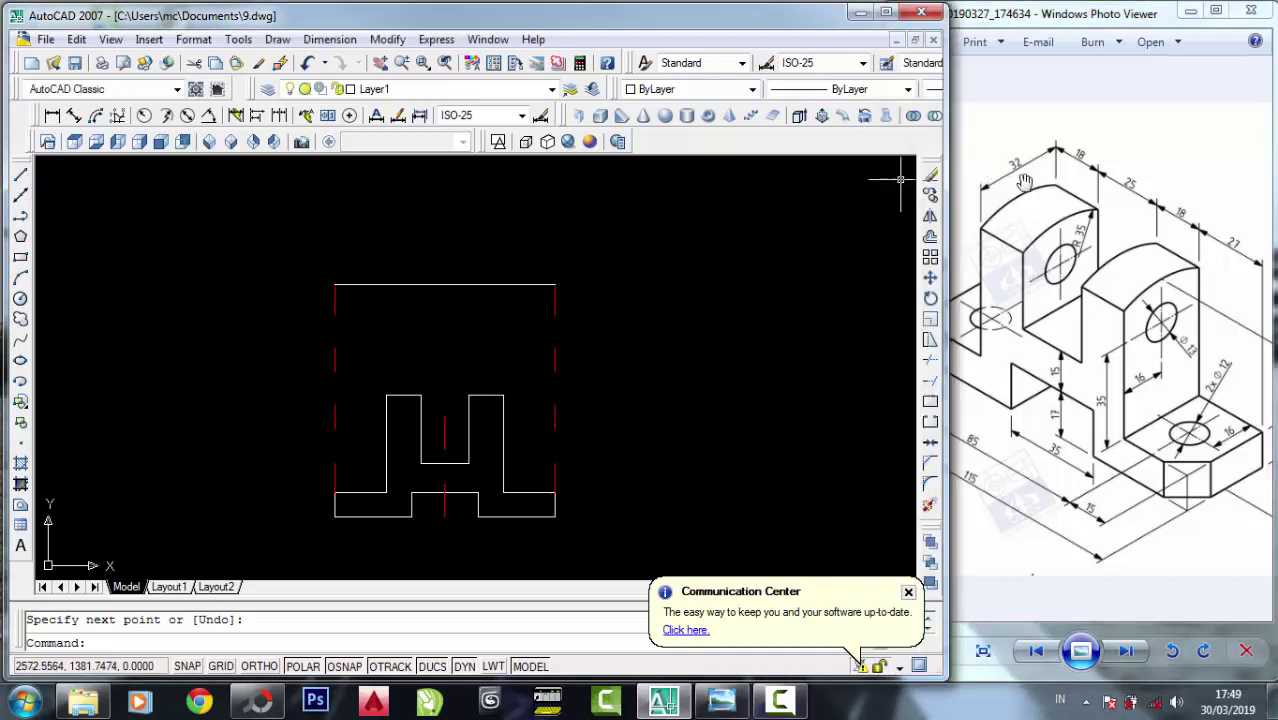
# Copy the top horizontal line 37 units upward.
pyautogui.click(930, 195)
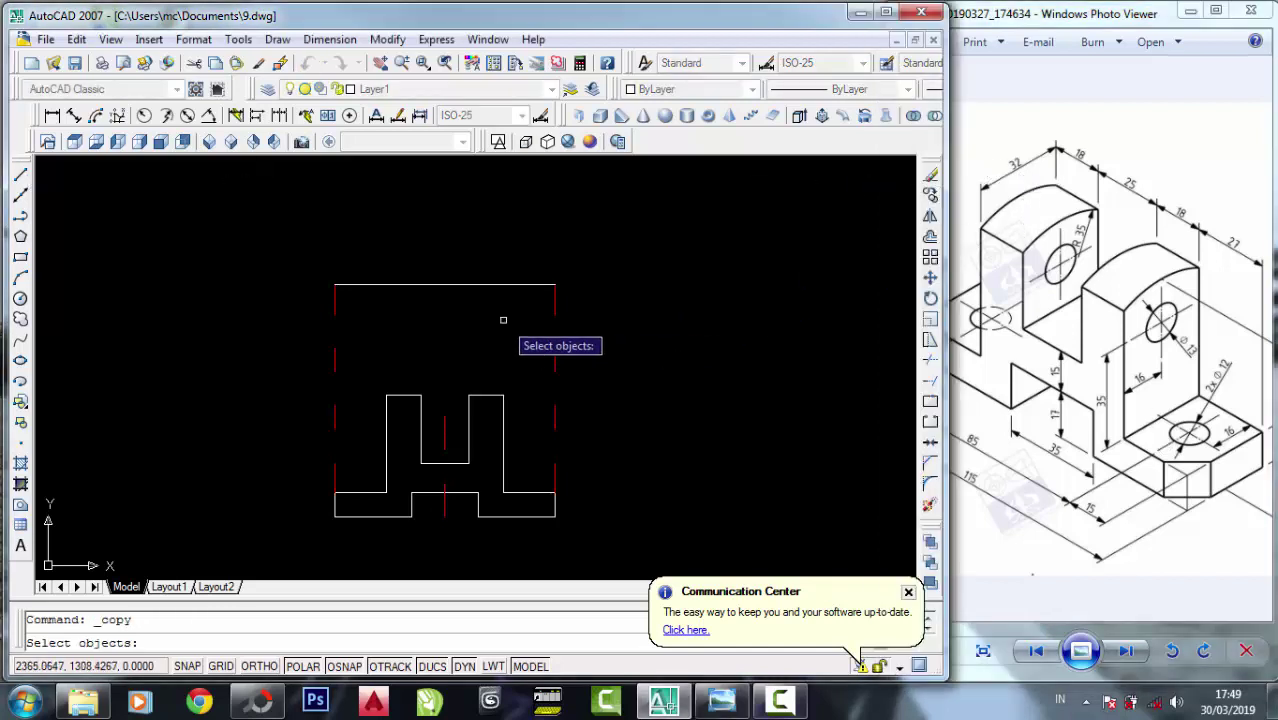
pyautogui.click(640, 272)
pyautogui.click(506, 292)
pyautogui.press('Return')
pyautogui.click(555, 285)
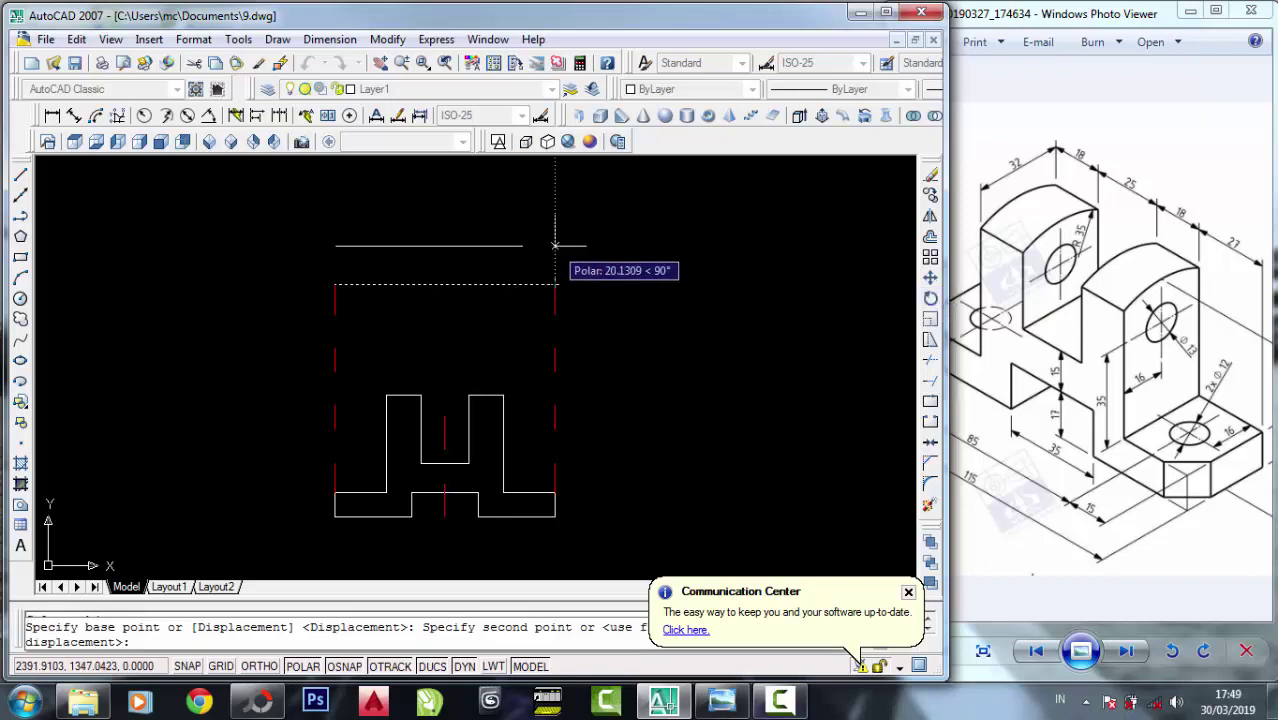
pyautogui.write('37')
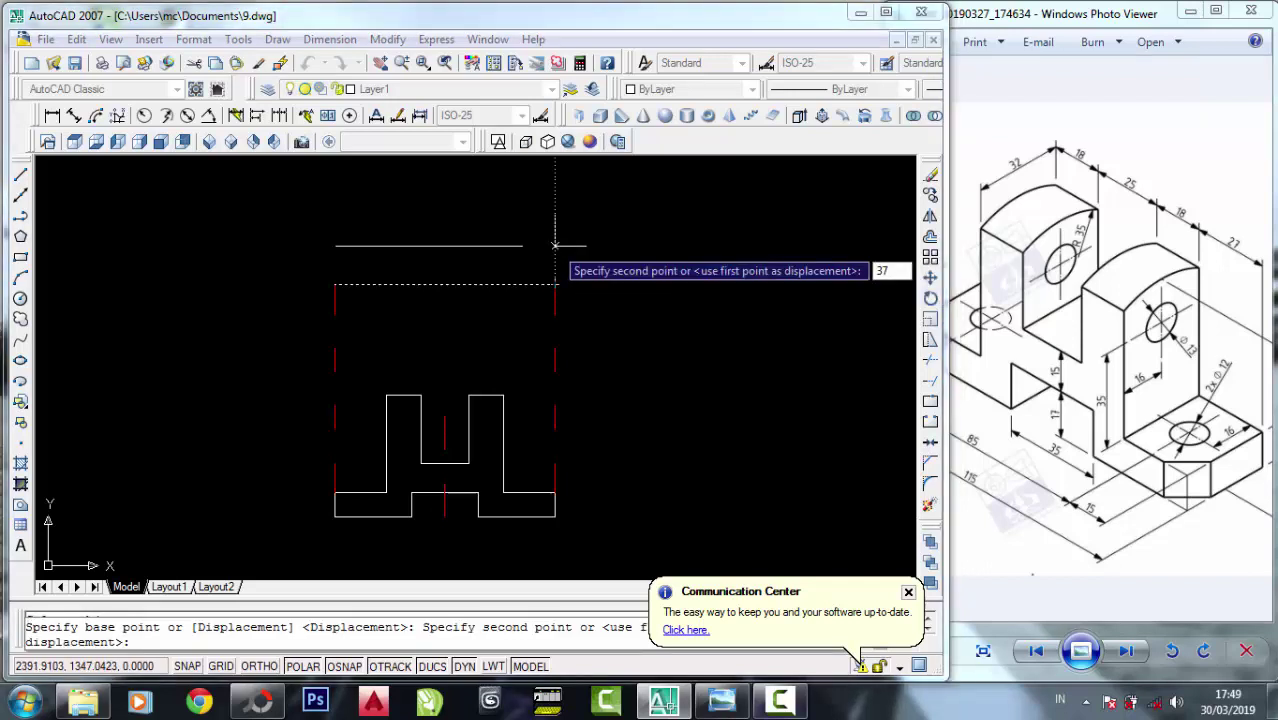
pyautogui.press('Return')
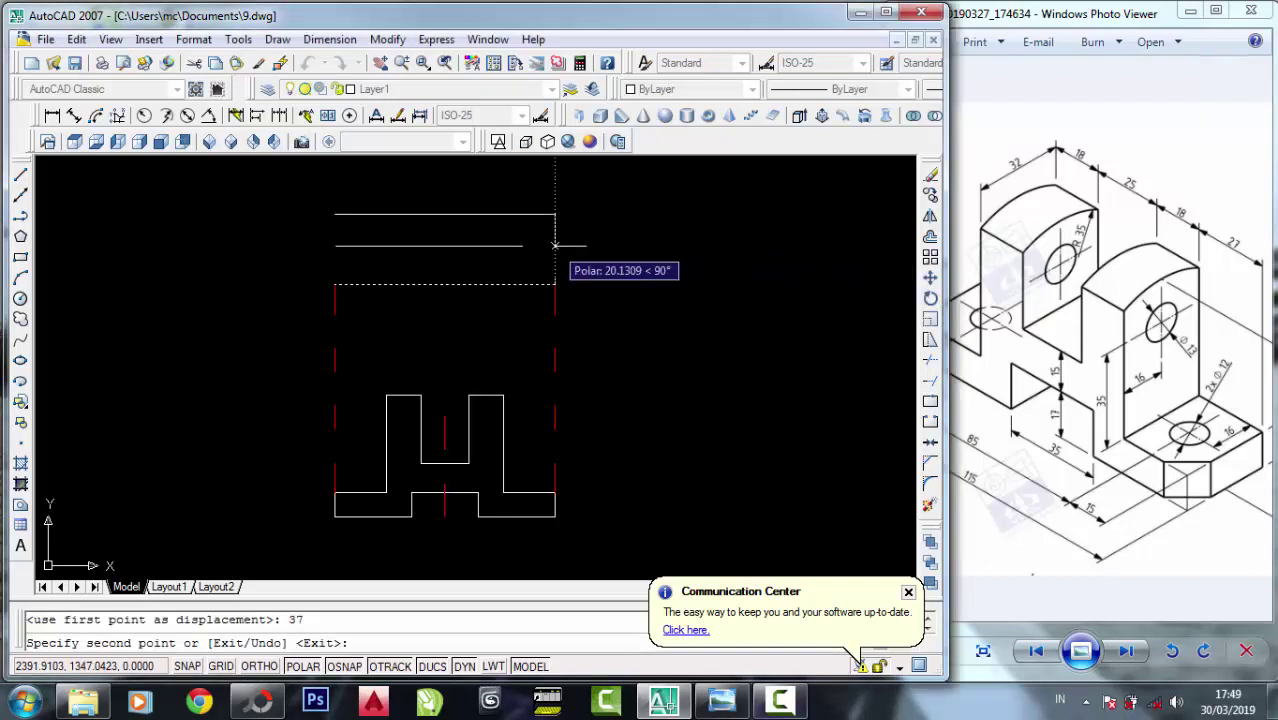
pyautogui.press('Return')
pyautogui.scroll(2, 536, 220)
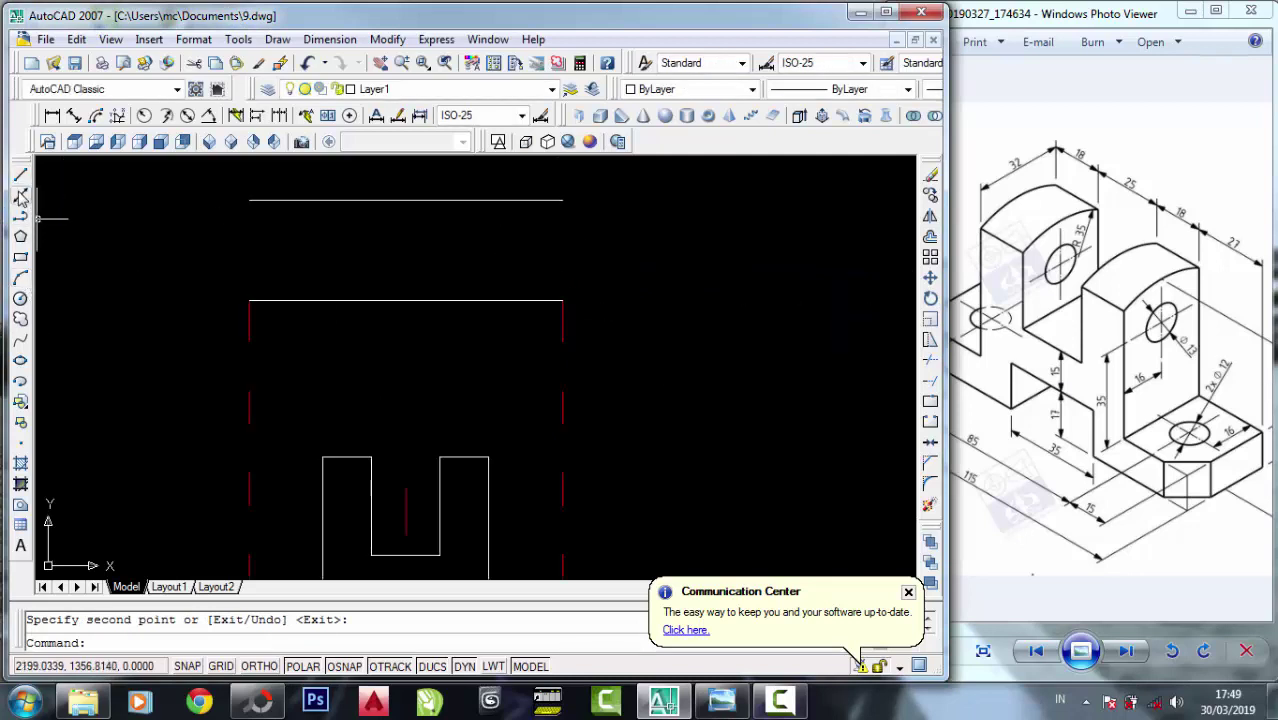
# Draw vertical lines at both ends to close the rectangle between the two horizontals.
pyautogui.click(21, 176)
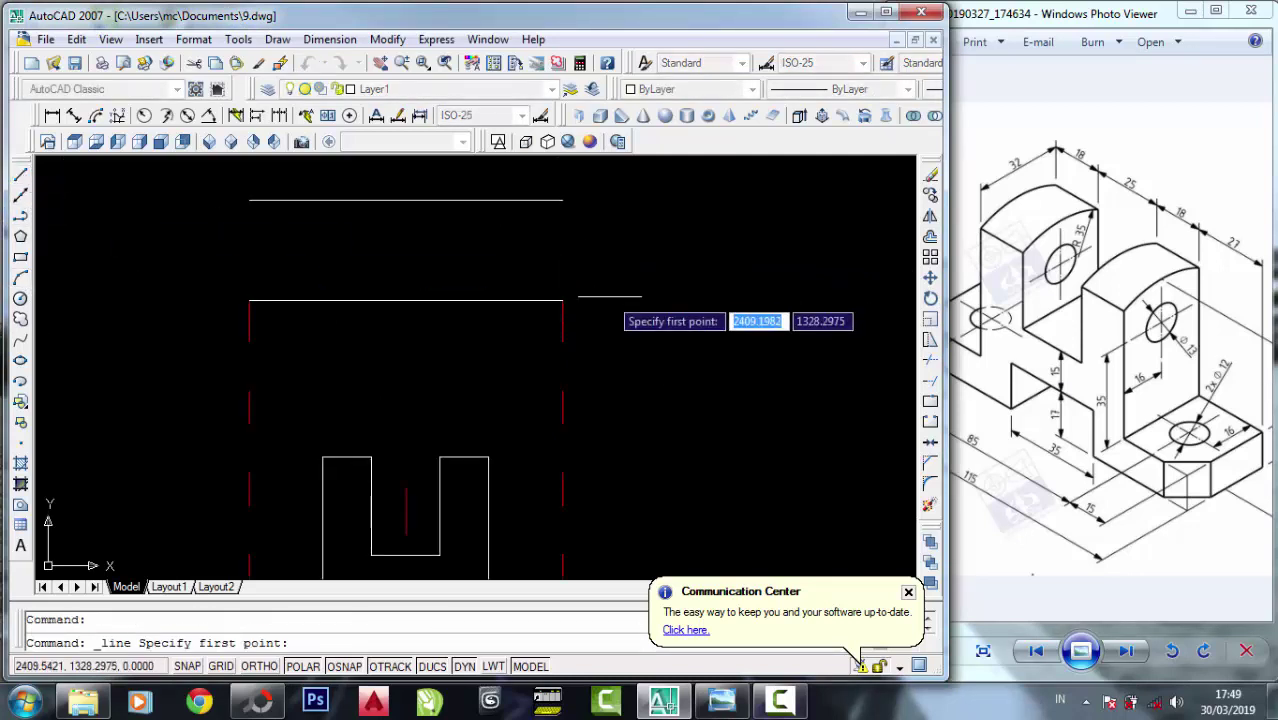
pyautogui.click(562, 200)
pyautogui.click(562, 300)
pyautogui.rightClick(562, 300)
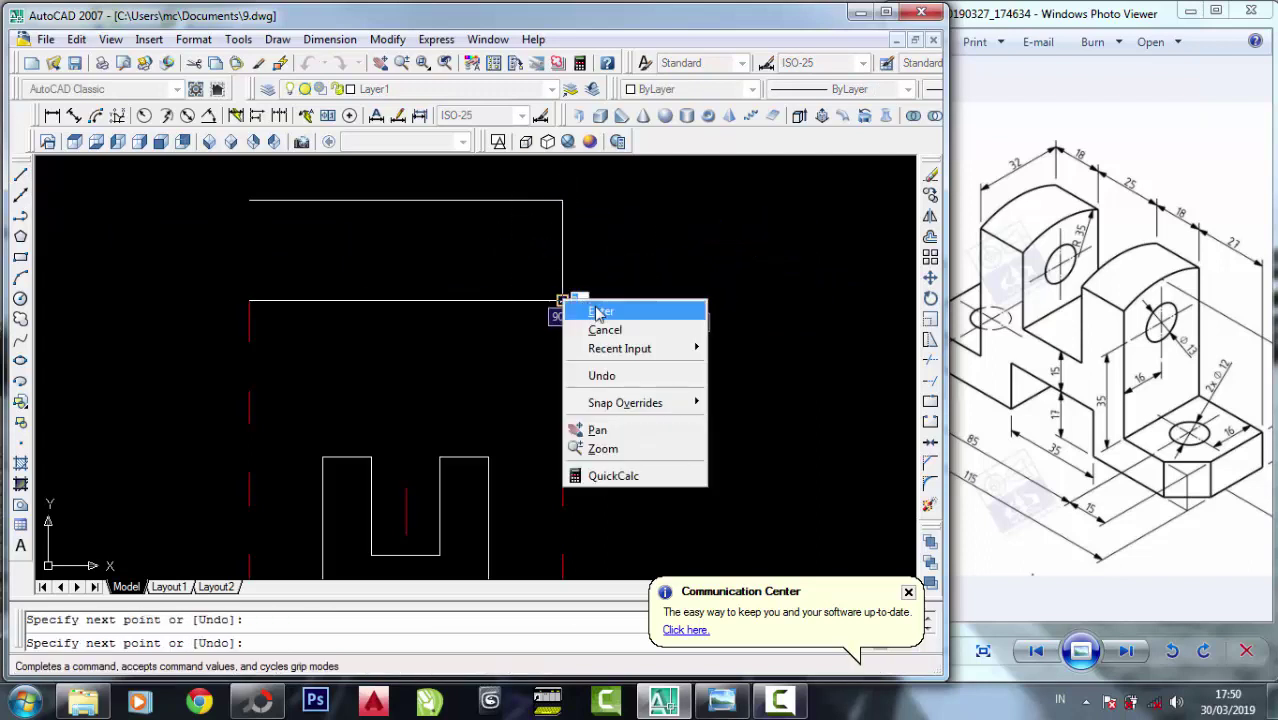
pyautogui.click(592, 309)
pyautogui.click(21, 176)
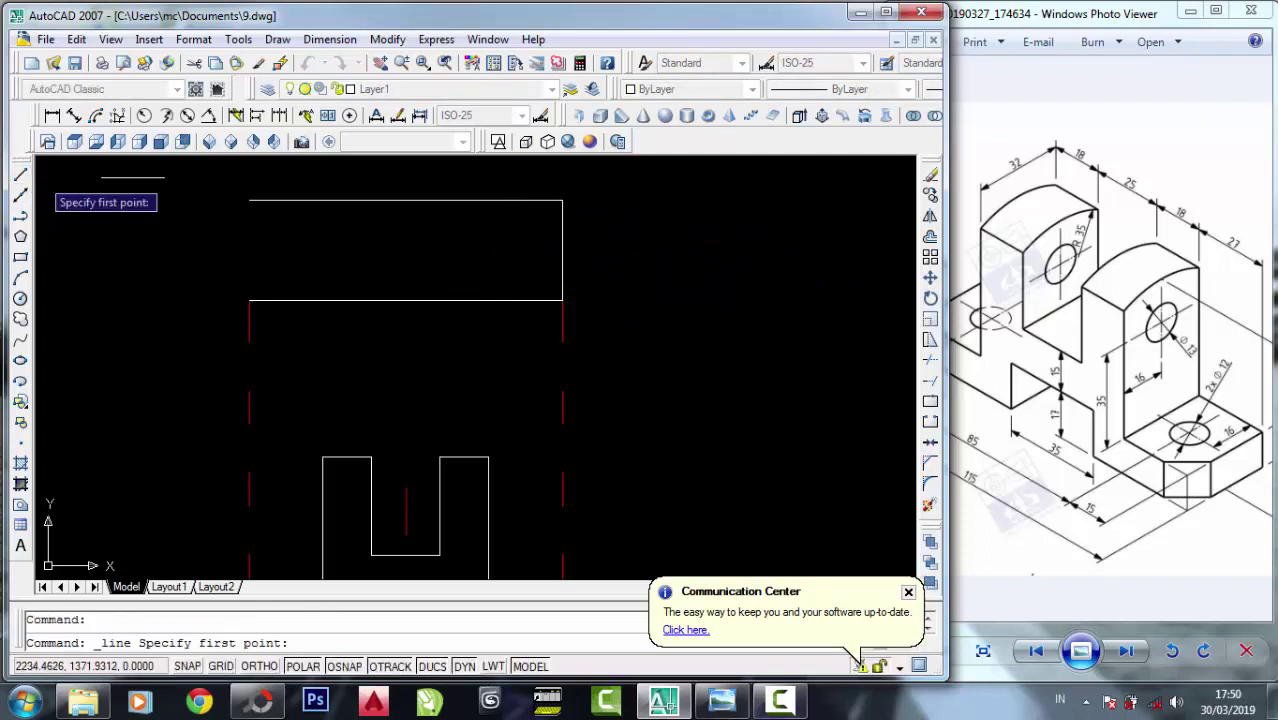
pyautogui.click(249, 200)
pyautogui.click(249, 300)
pyautogui.rightClick(249, 301)
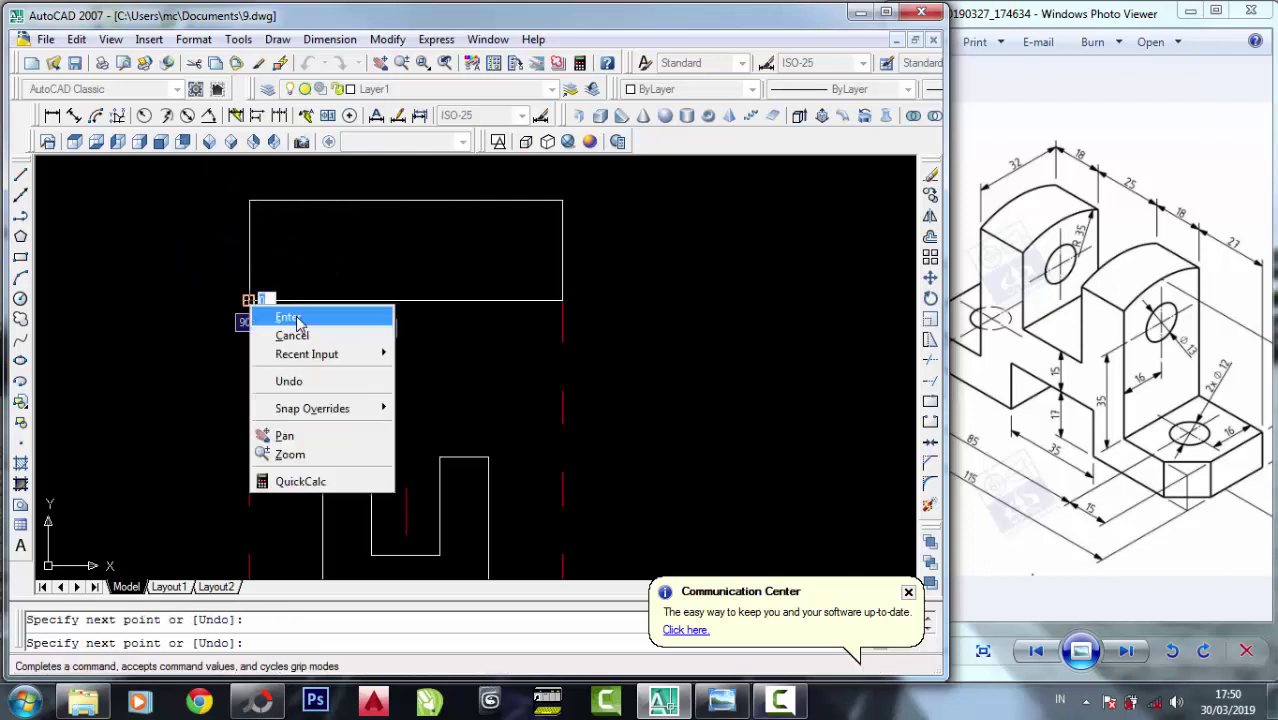
pyautogui.click(285, 318)
pyautogui.scroll(-2, 333, 347)
pyautogui.moveTo(371, 356); pyautogui.dragTo(368, 332, button='middle')
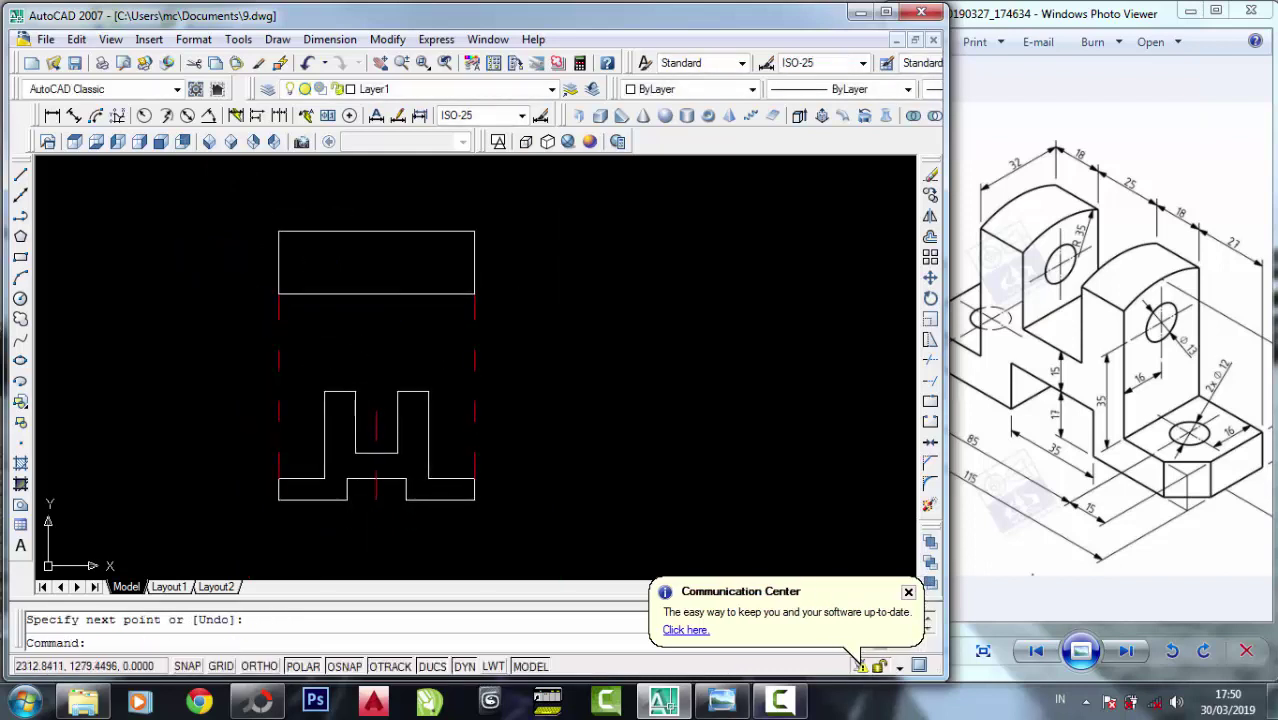
pyautogui.click(452, 89)
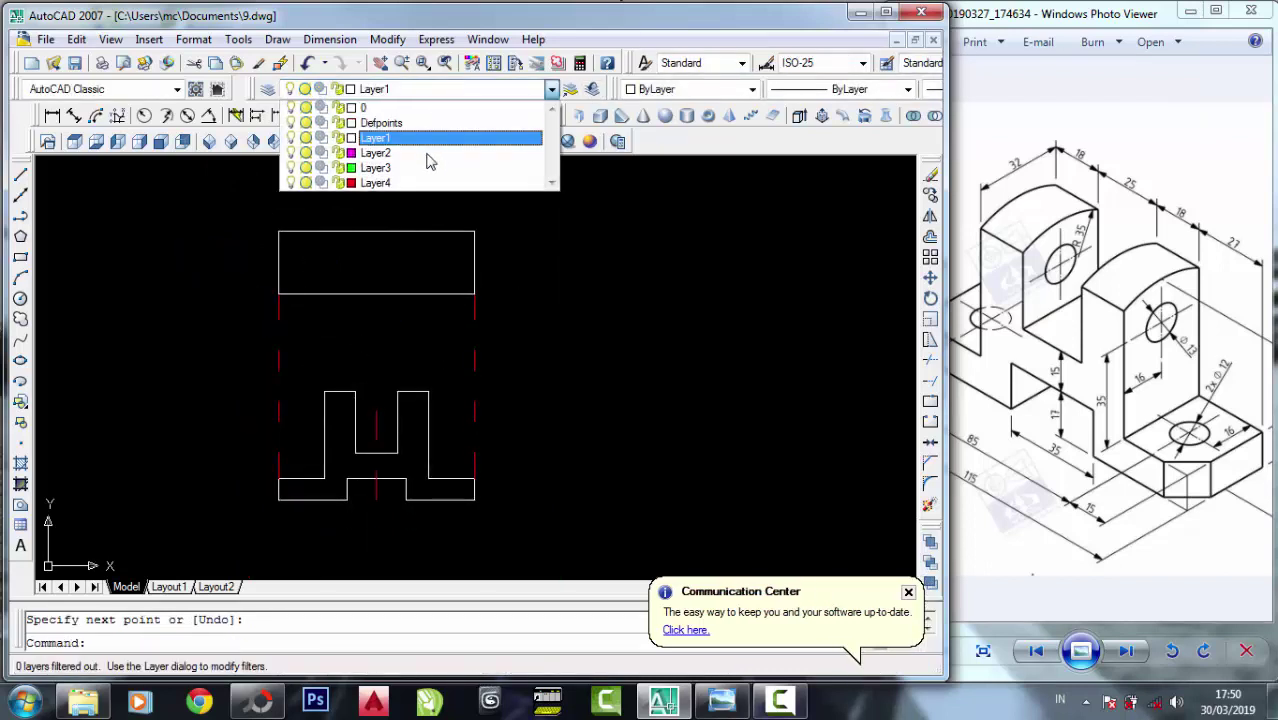
# Make Layer3 current and draw green projection lines up from the left upright and notch corners.
pyautogui.click(428, 170)
pyautogui.click(20, 174)
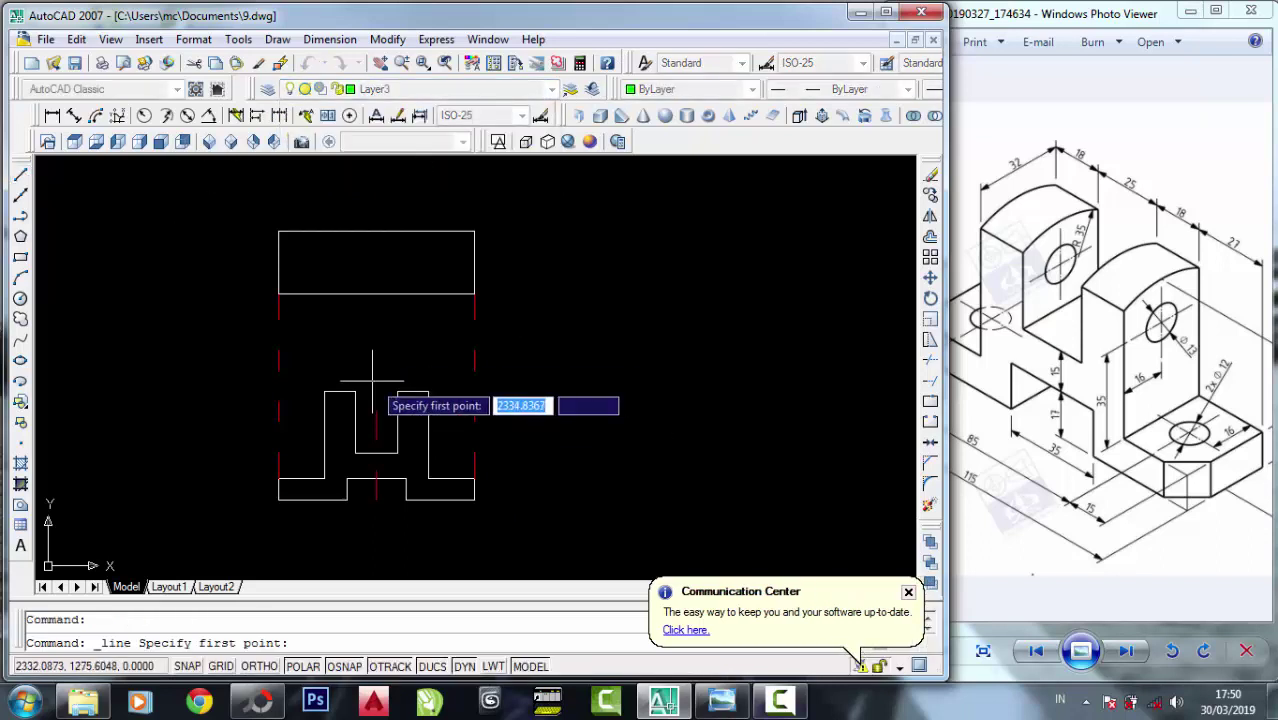
pyautogui.click(325, 391)
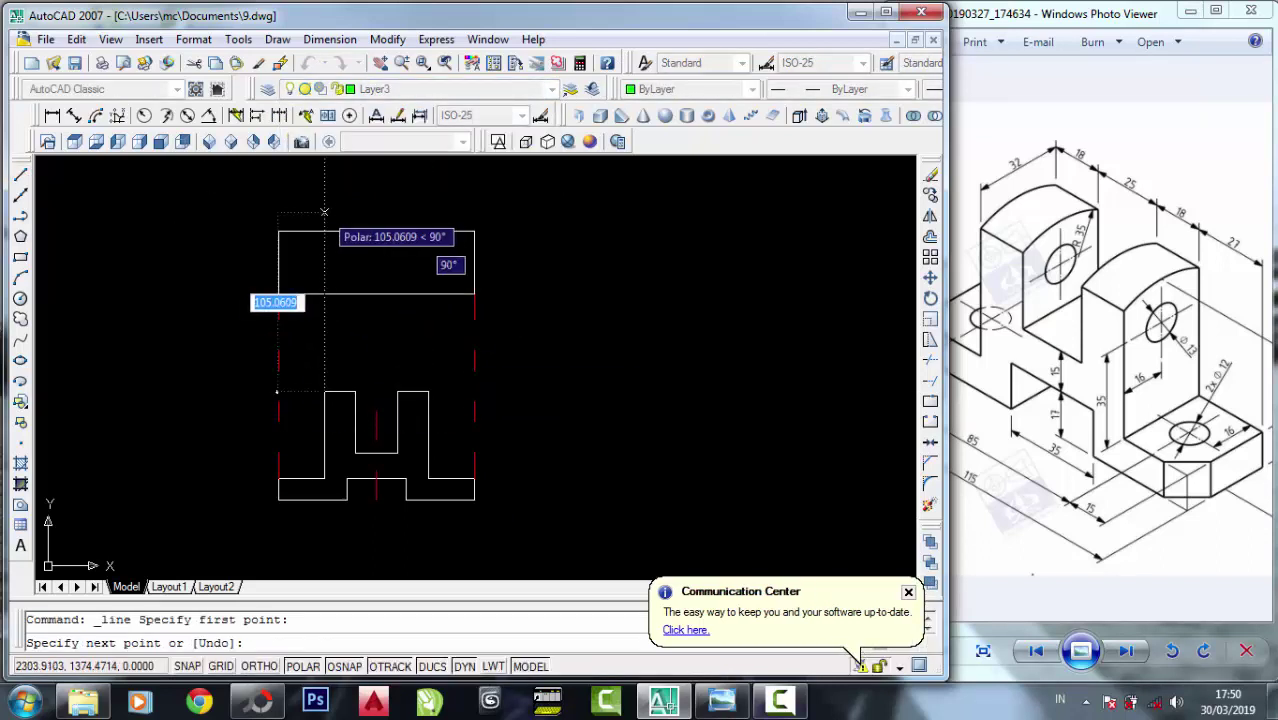
pyautogui.click(324, 232)
pyautogui.rightClick(324, 232)
pyautogui.click(345, 222)
pyautogui.click(20, 174)
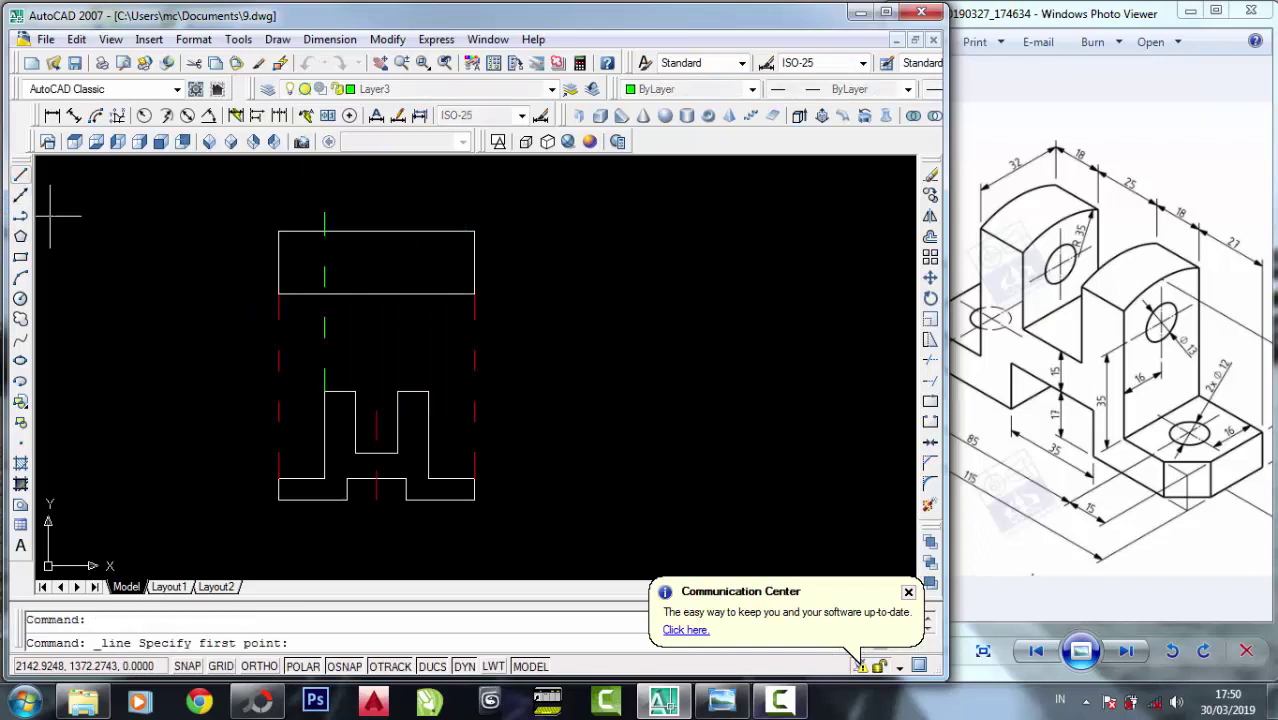
pyautogui.click(354, 391)
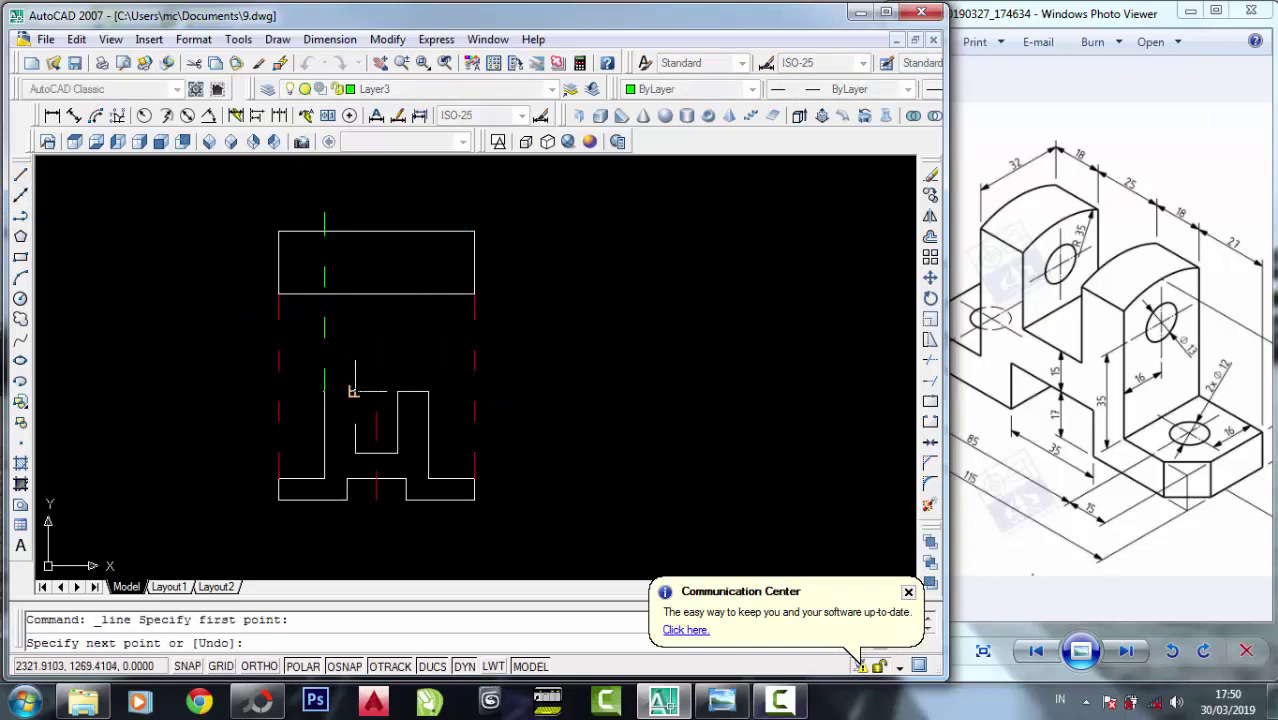
pyautogui.click(354, 232)
pyautogui.rightClick(357, 205)
pyautogui.click(394, 217)
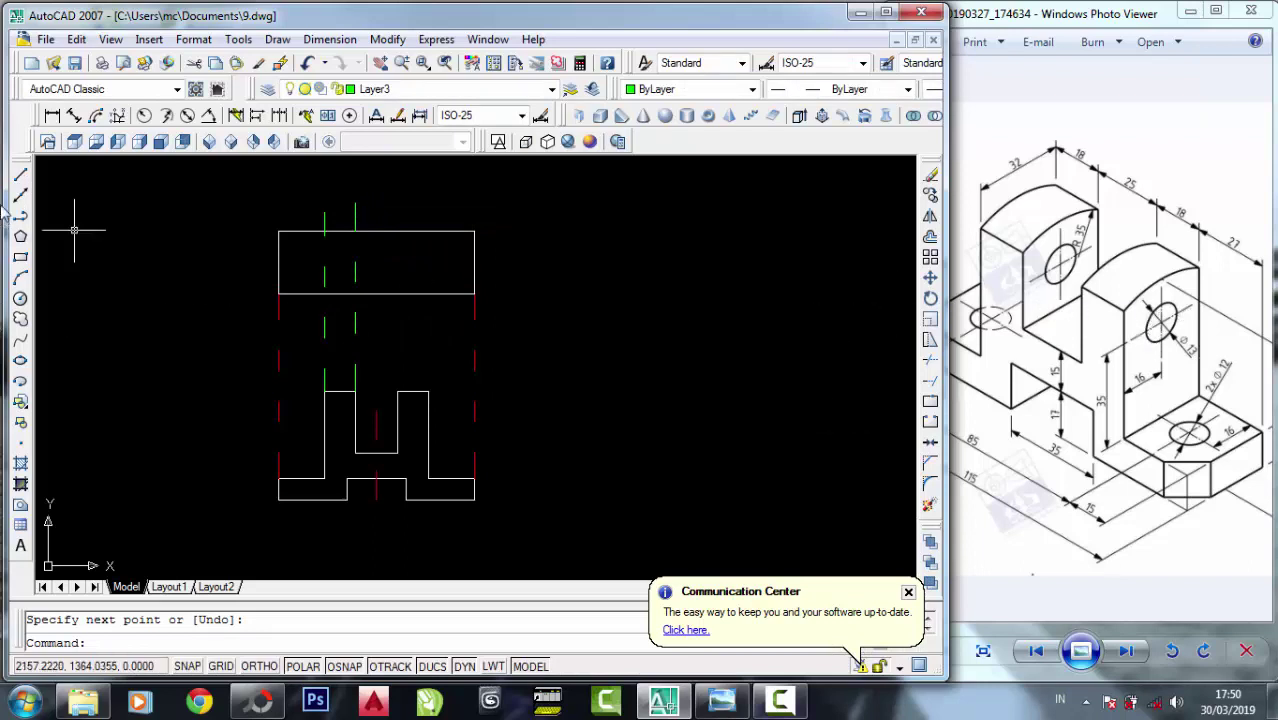
# Draw two more green projection lines from the next corners up past the upper view.
pyautogui.click(20, 175)
pyautogui.click(397, 391)
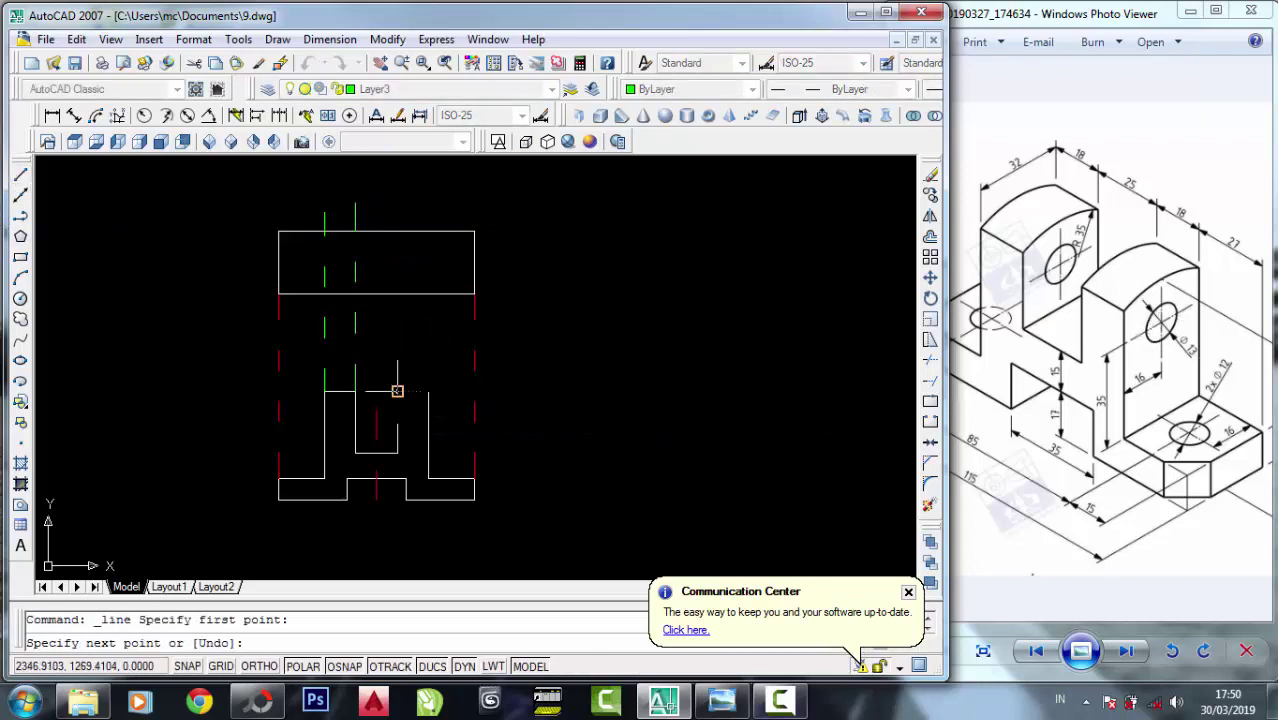
pyautogui.click(397, 180)
pyautogui.press('Return')
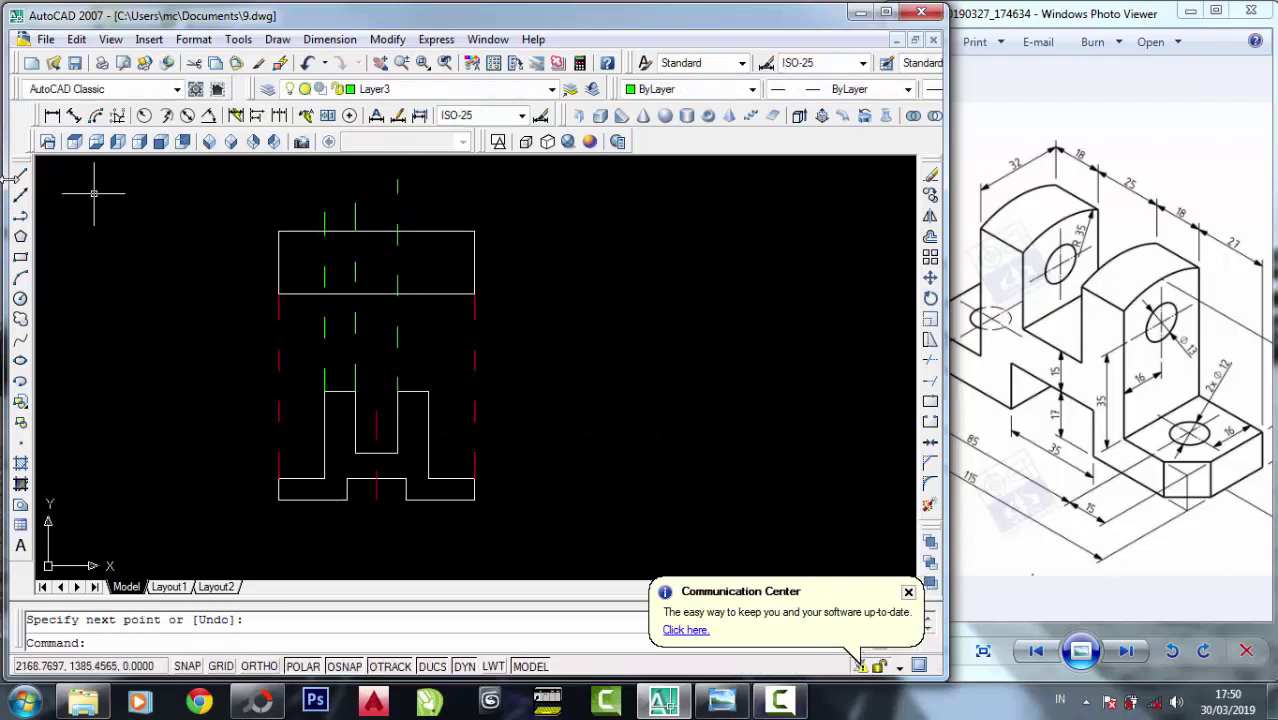
pyautogui.click(20, 175)
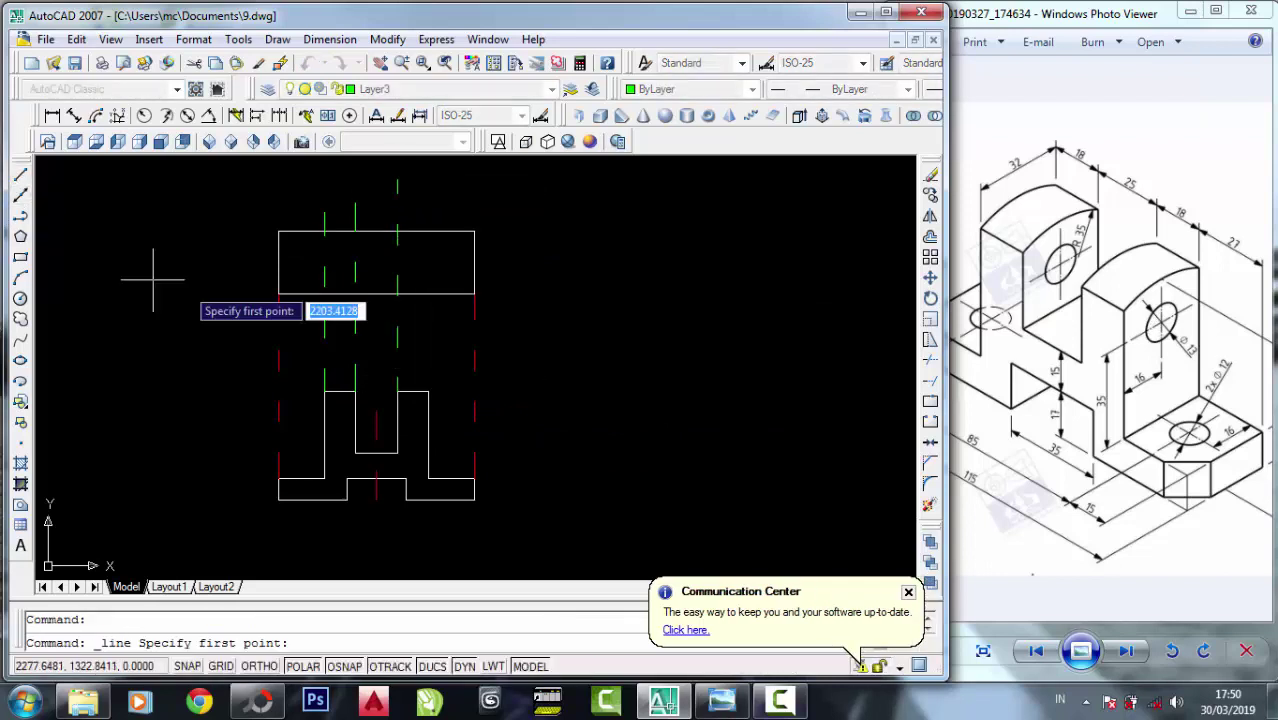
pyautogui.click(428, 391)
pyautogui.click(428, 188)
pyautogui.rightClick(428, 188)
pyautogui.click(465, 200)
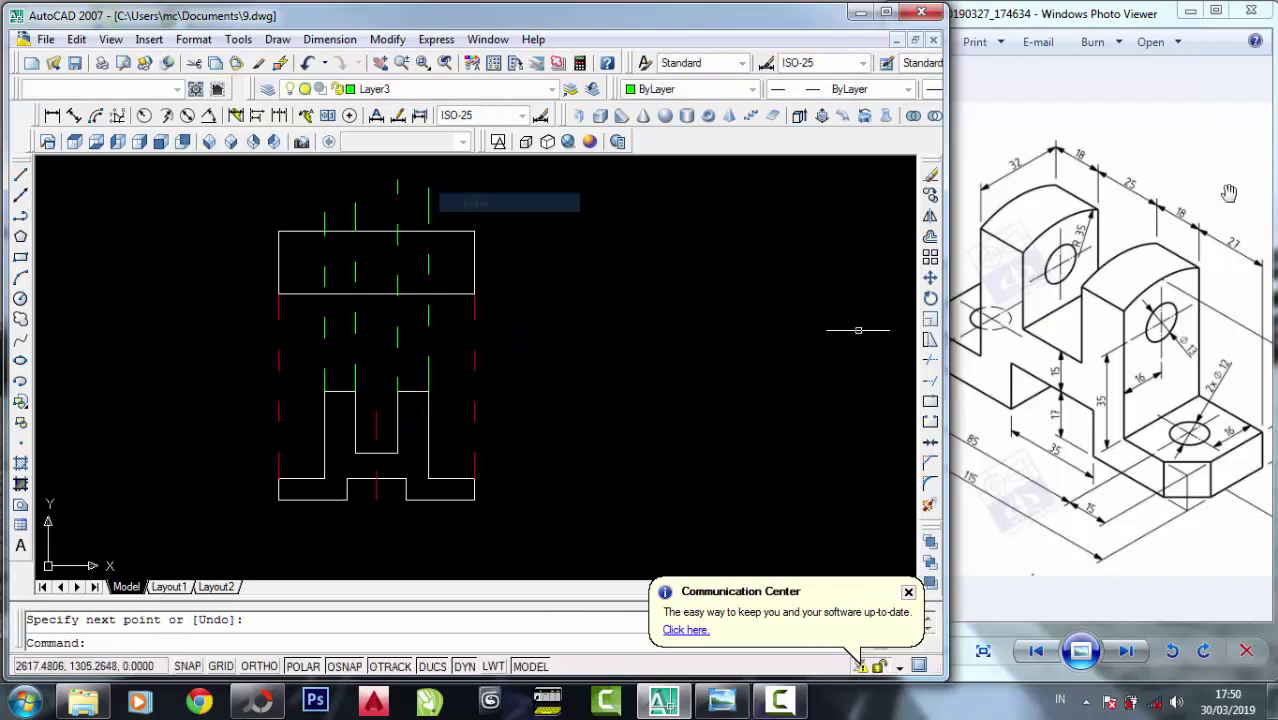
# Compare the drawing against the reference photo, centring the lower view.
pyautogui.click(1193, 332)
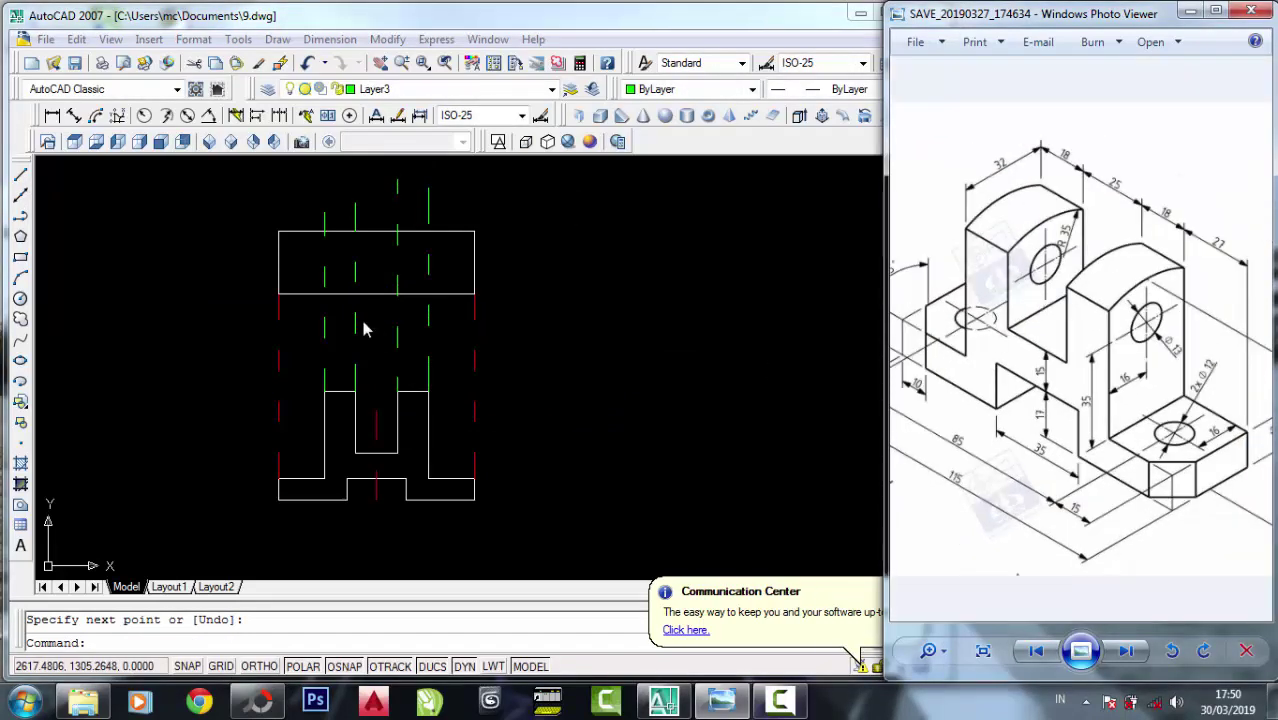
pyautogui.click(563, 453)
pyautogui.scroll(2, 385, 448)
pyautogui.scroll(1, 619, 434)
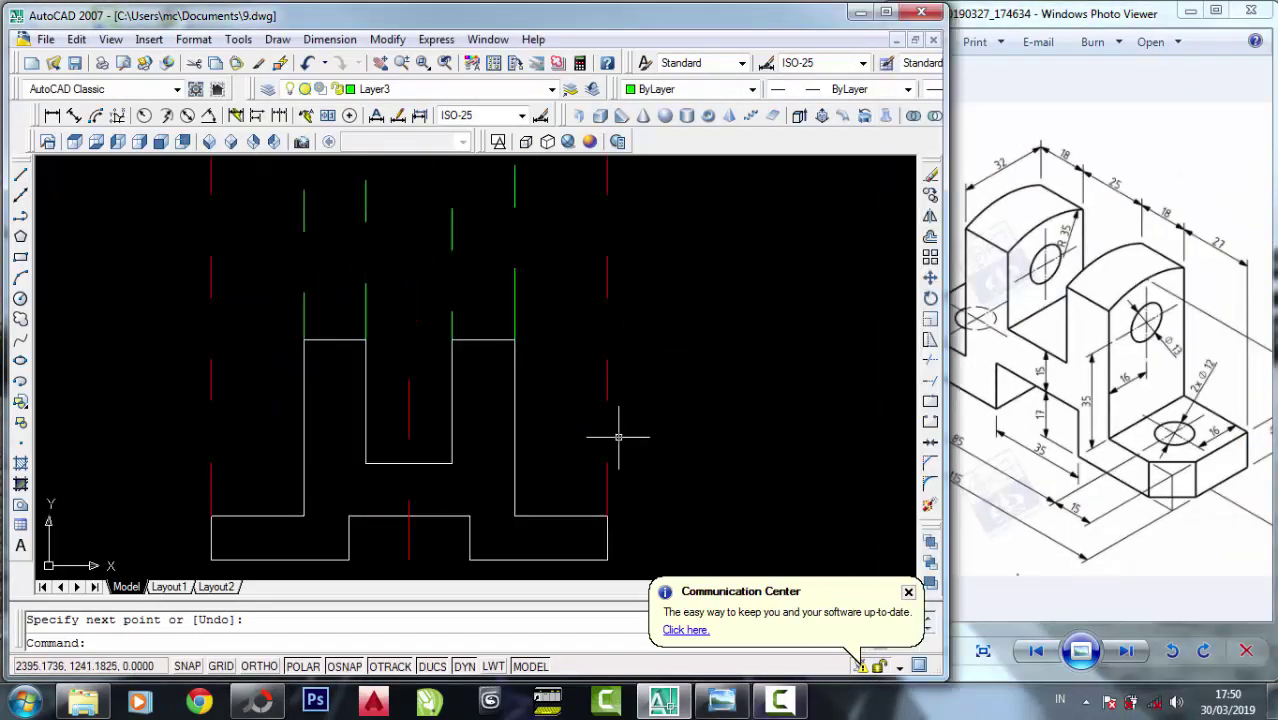
pyautogui.moveTo(619, 434); pyautogui.dragTo(619, 374, button='middle')
pyautogui.click(1126, 525)
pyautogui.scroll(2, 1130, 518)
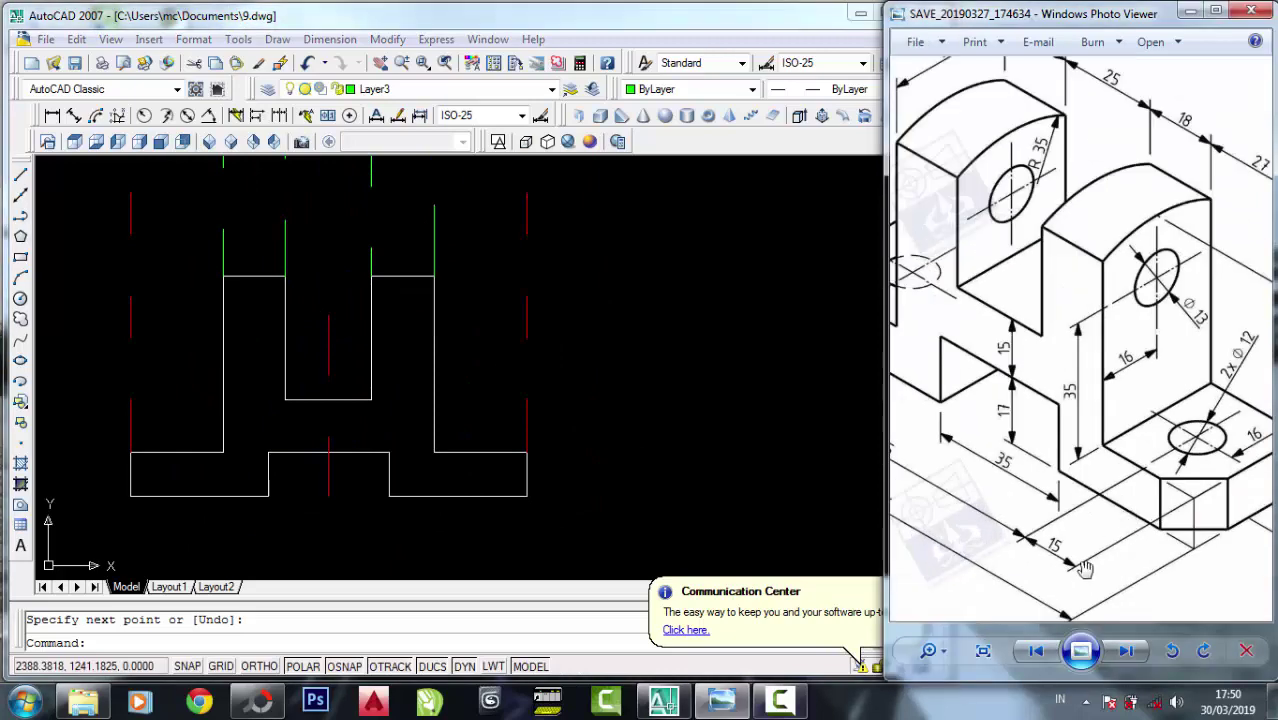
pyautogui.scroll(-1, 1050, 423)
pyautogui.click(20, 196)
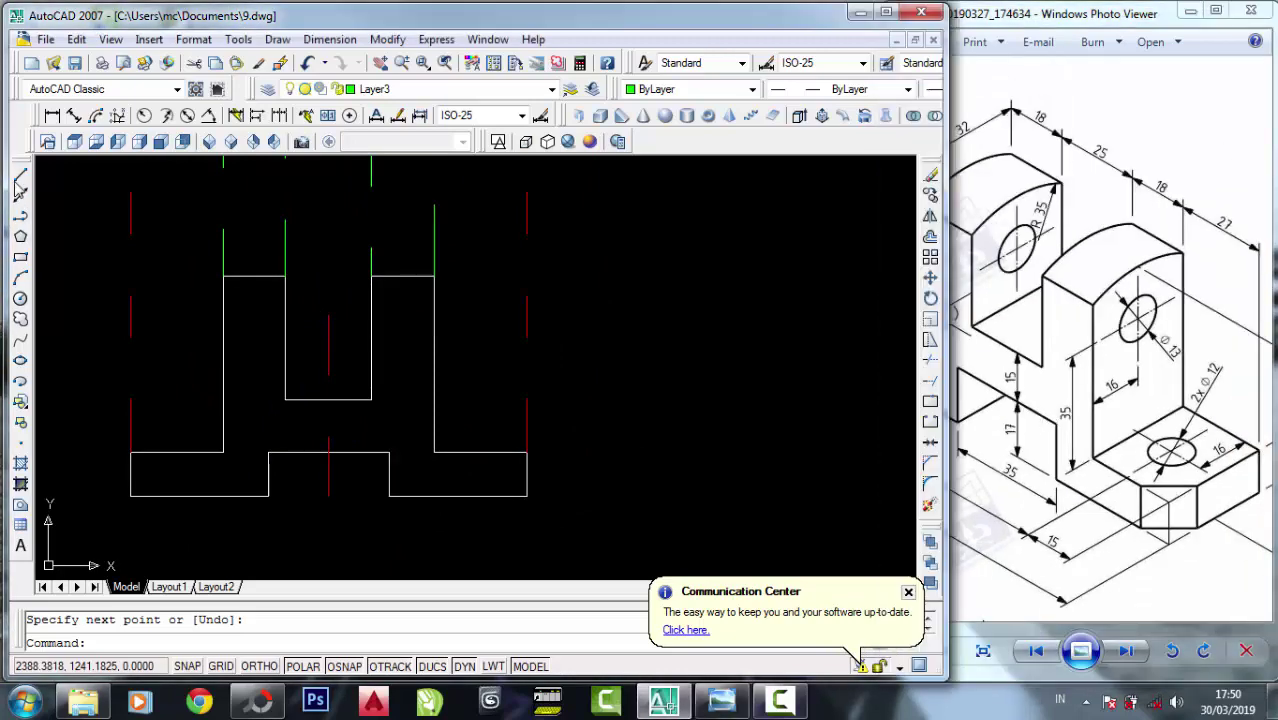
# Make Defpoints current and draw a 15-unit vertical line from the right foot's corner.
pyautogui.click(477, 89)
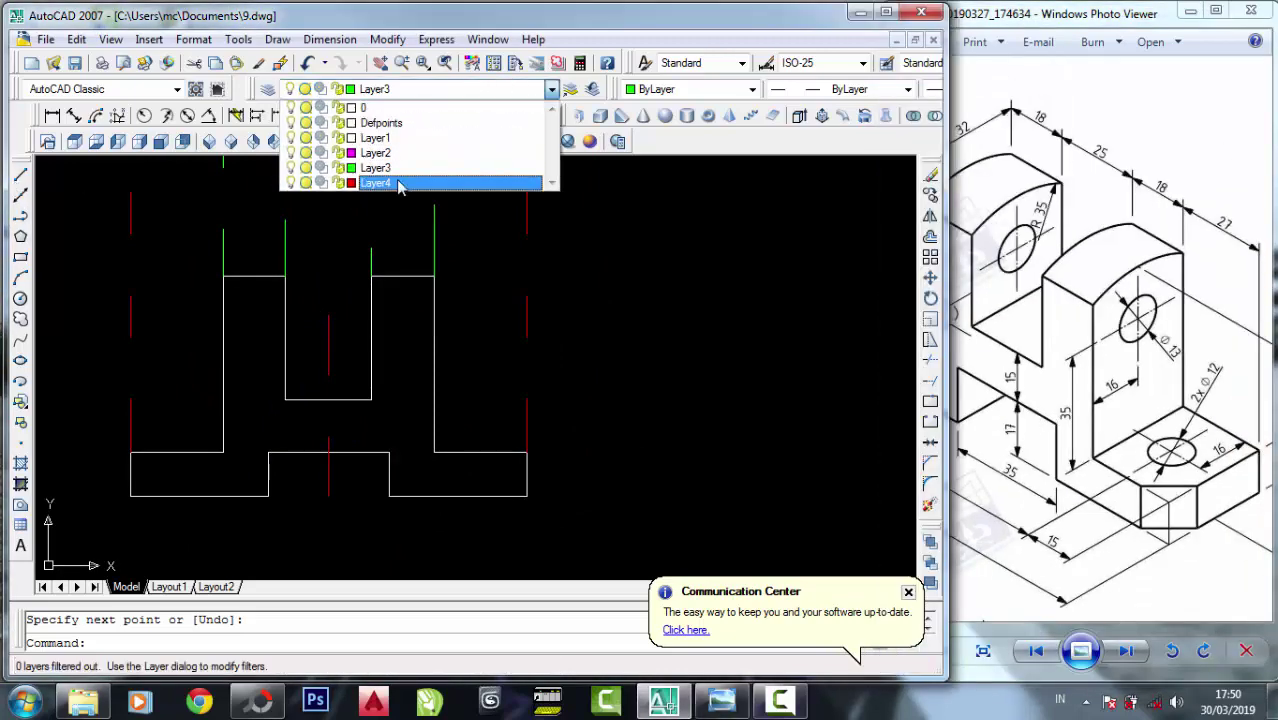
pyautogui.click(392, 122)
pyautogui.click(20, 175)
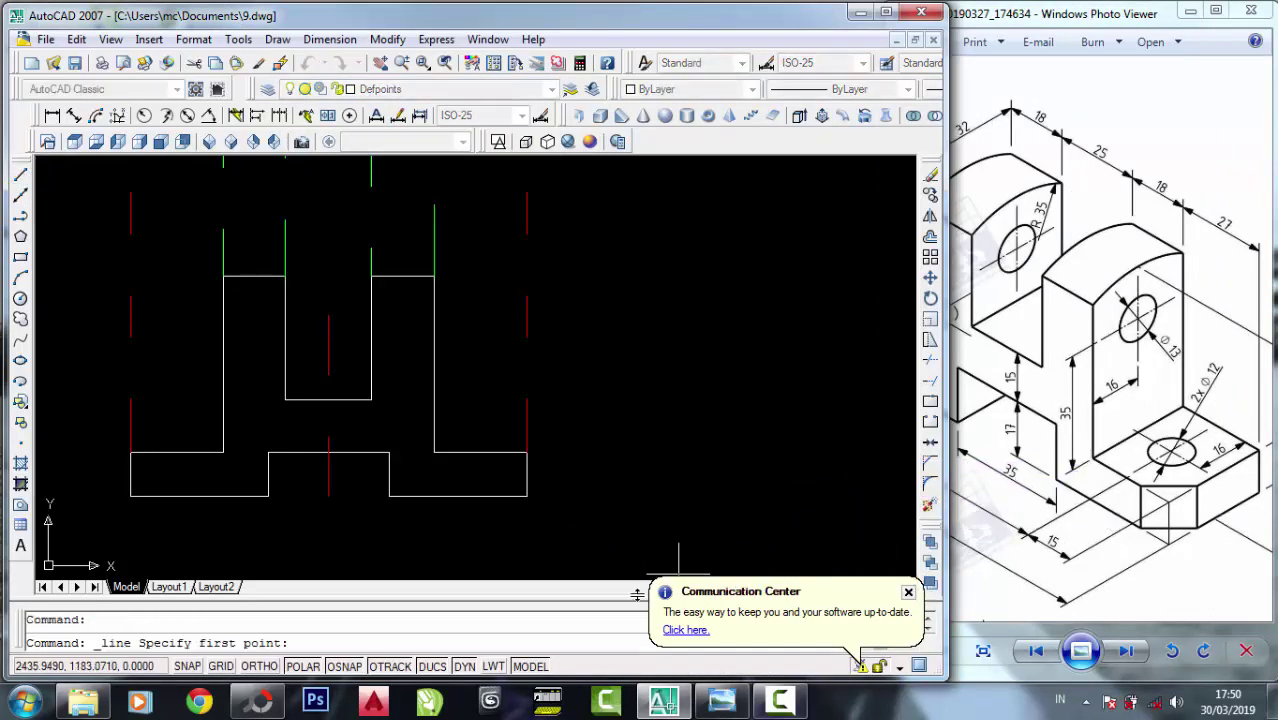
pyautogui.scroll(2, 678, 575)
pyautogui.click(490, 404)
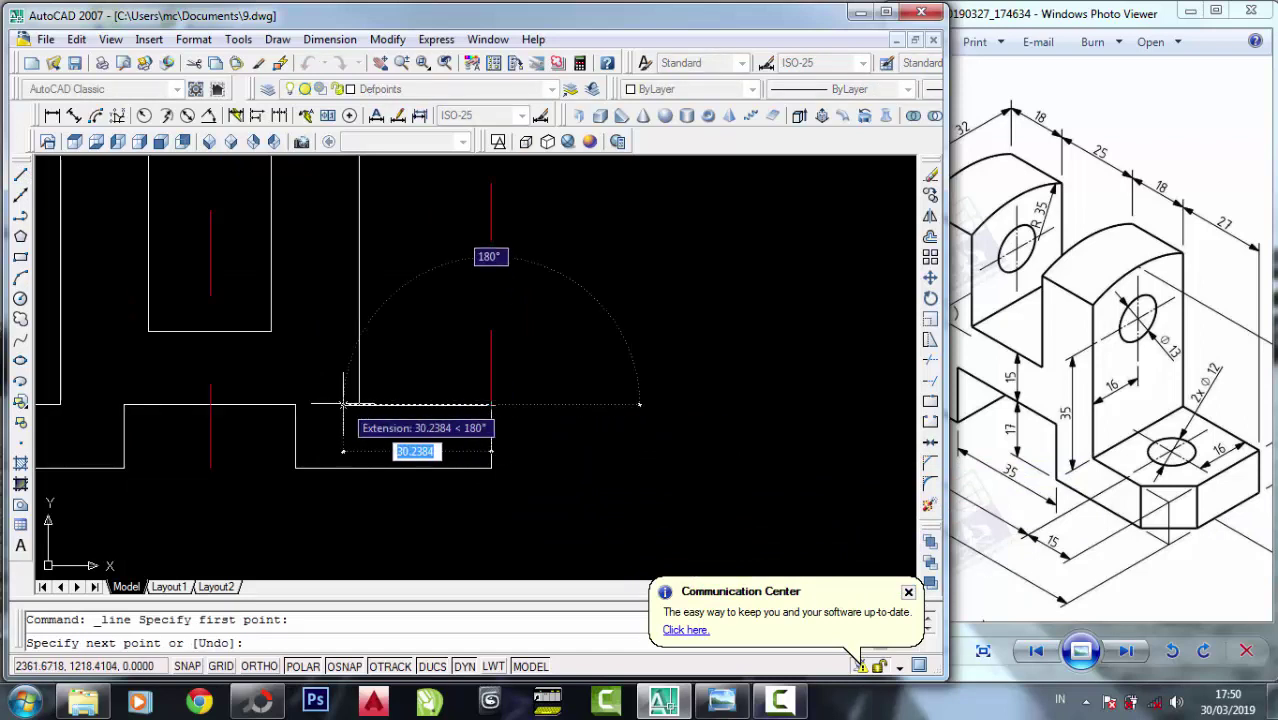
pyautogui.write('1')
pyautogui.press('Return')
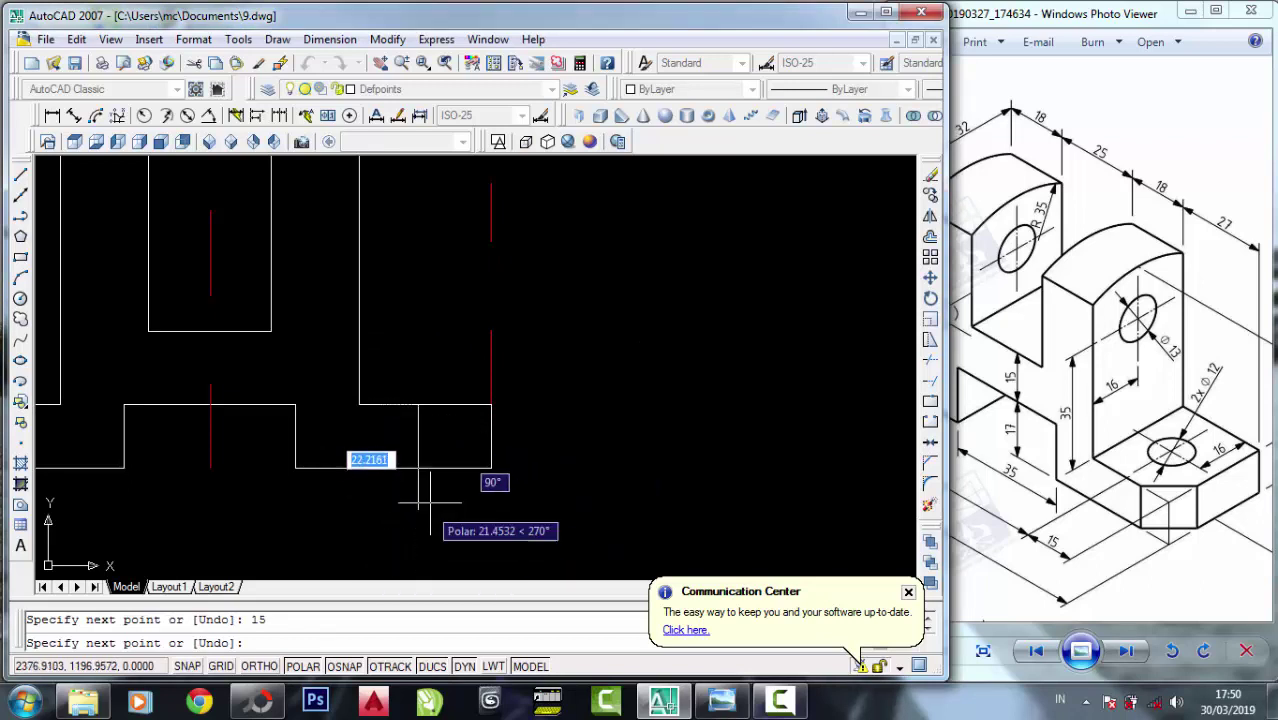
pyautogui.click(418, 488)
pyautogui.rightClick(418, 520)
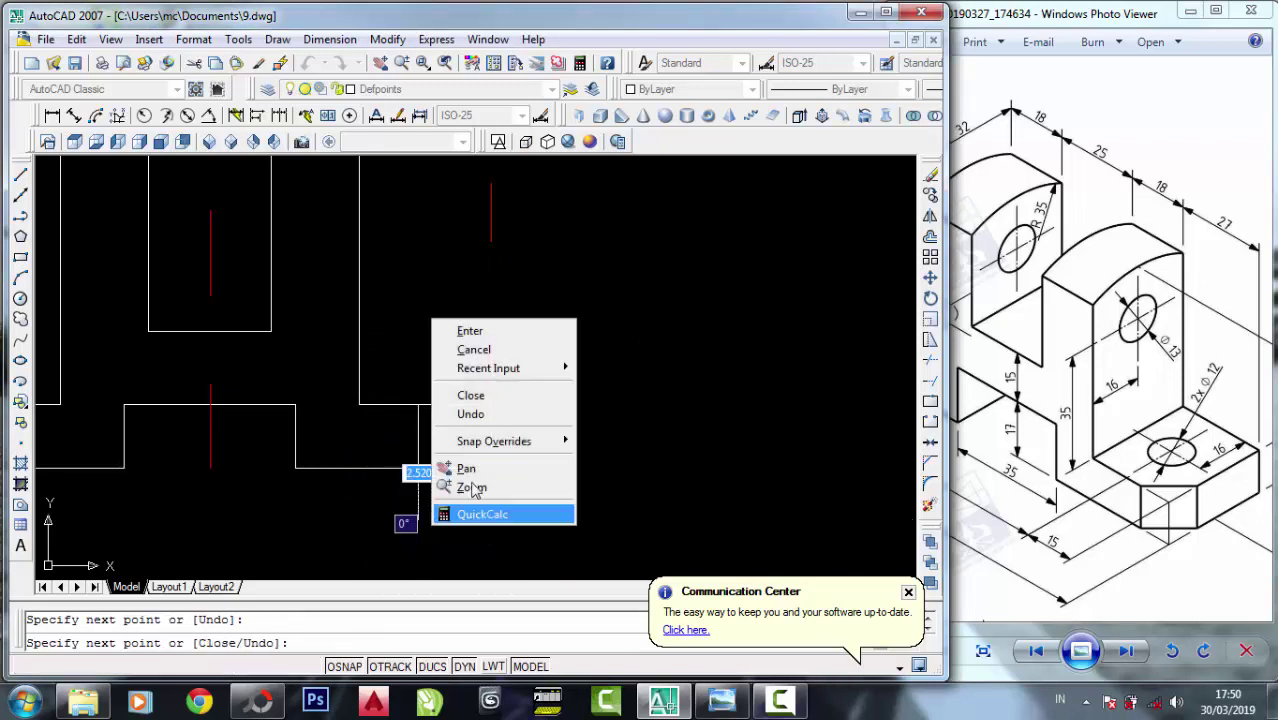
pyautogui.click(485, 330)
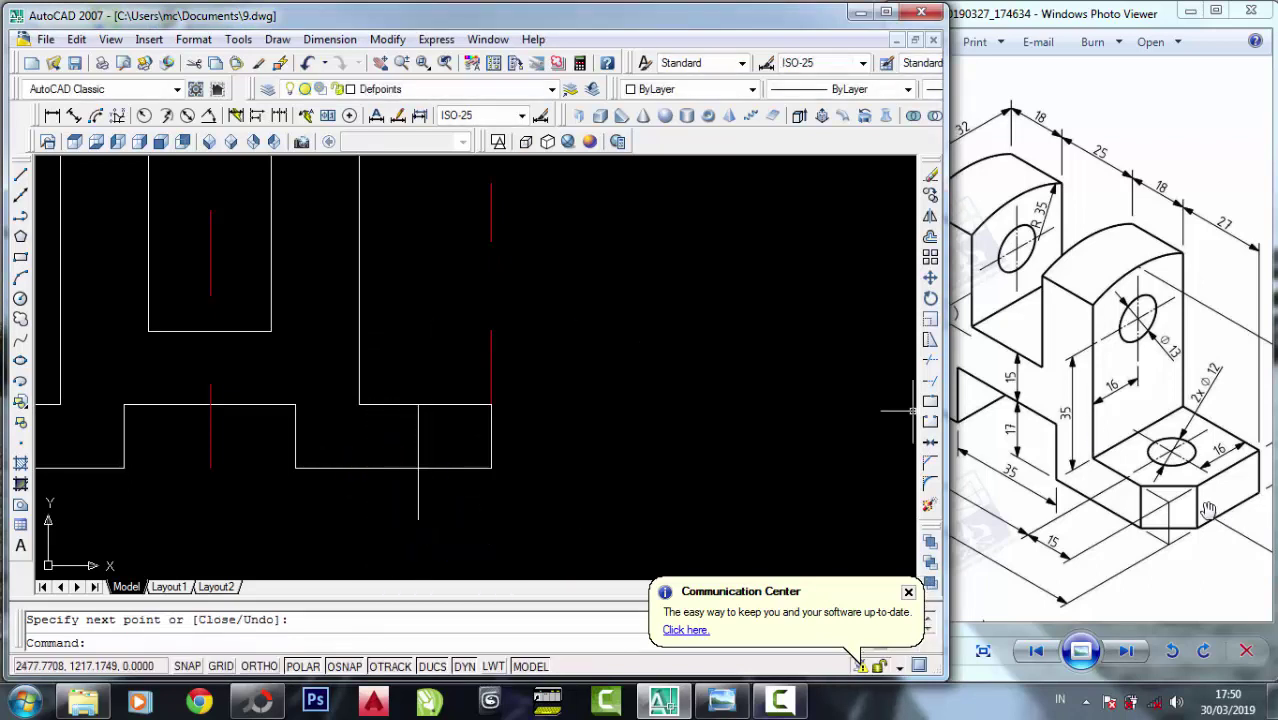
pyautogui.click(20, 175)
pyautogui.scroll(2, 438, 407)
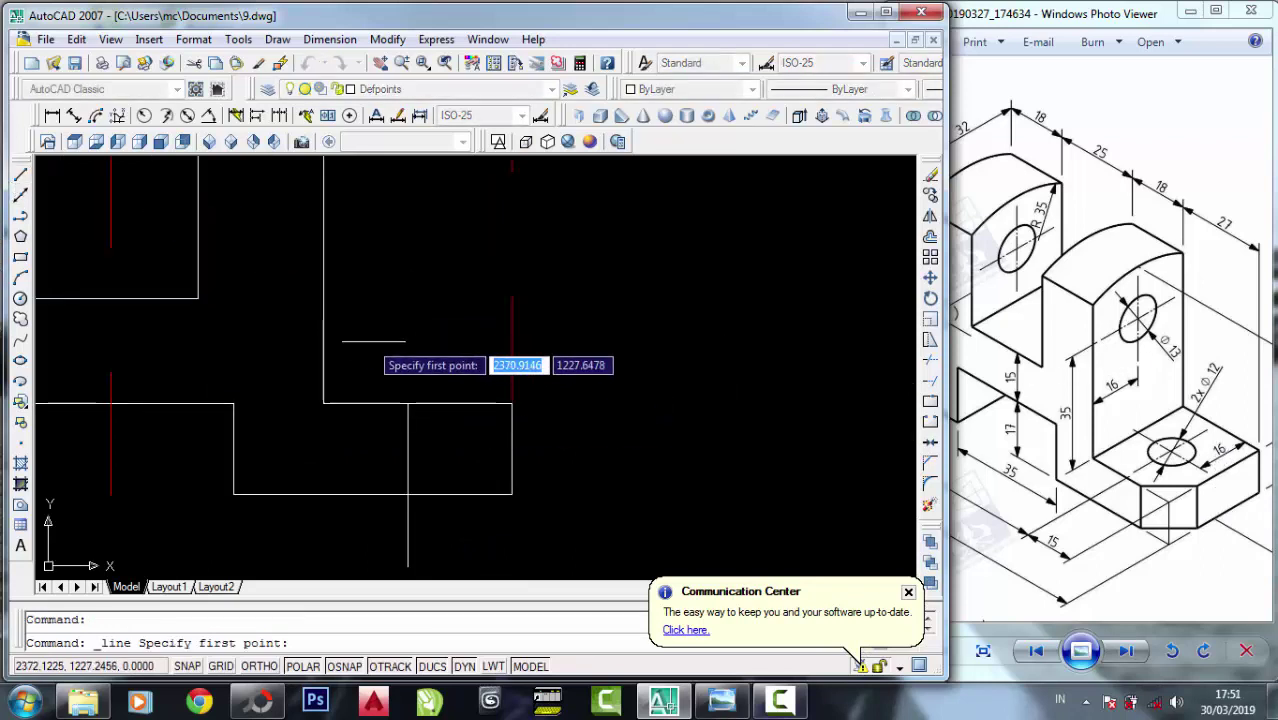
pyautogui.scroll(-1, 394, 316)
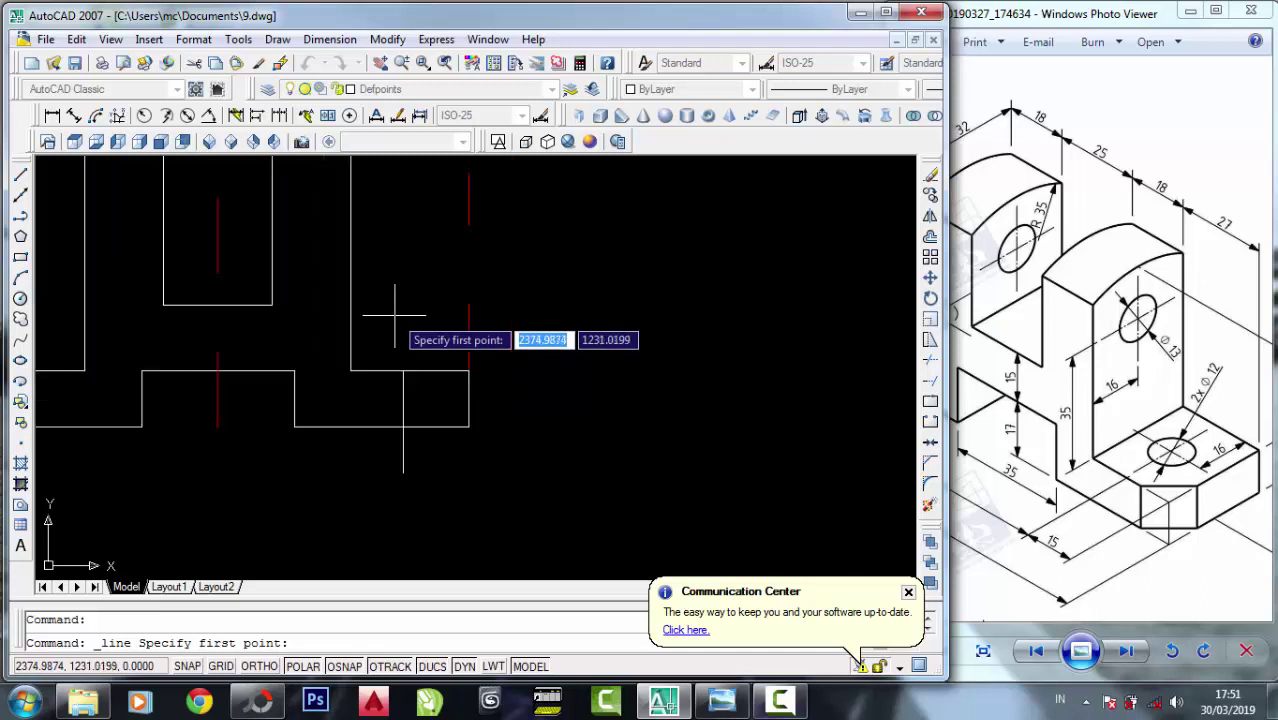
pyautogui.scroll(1, 405, 372)
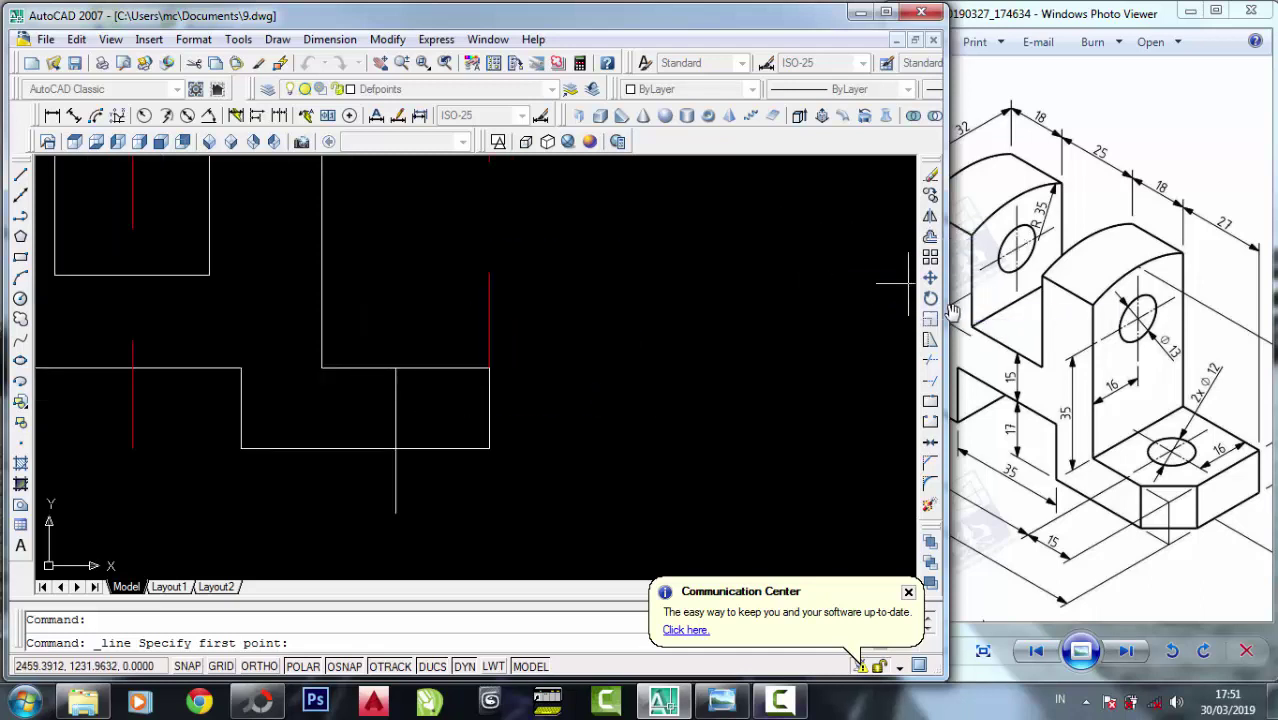
# Copy the vertical line 6 units to the right and 6 units to the left.
pyautogui.click(930, 195)
pyautogui.click(470, 395)
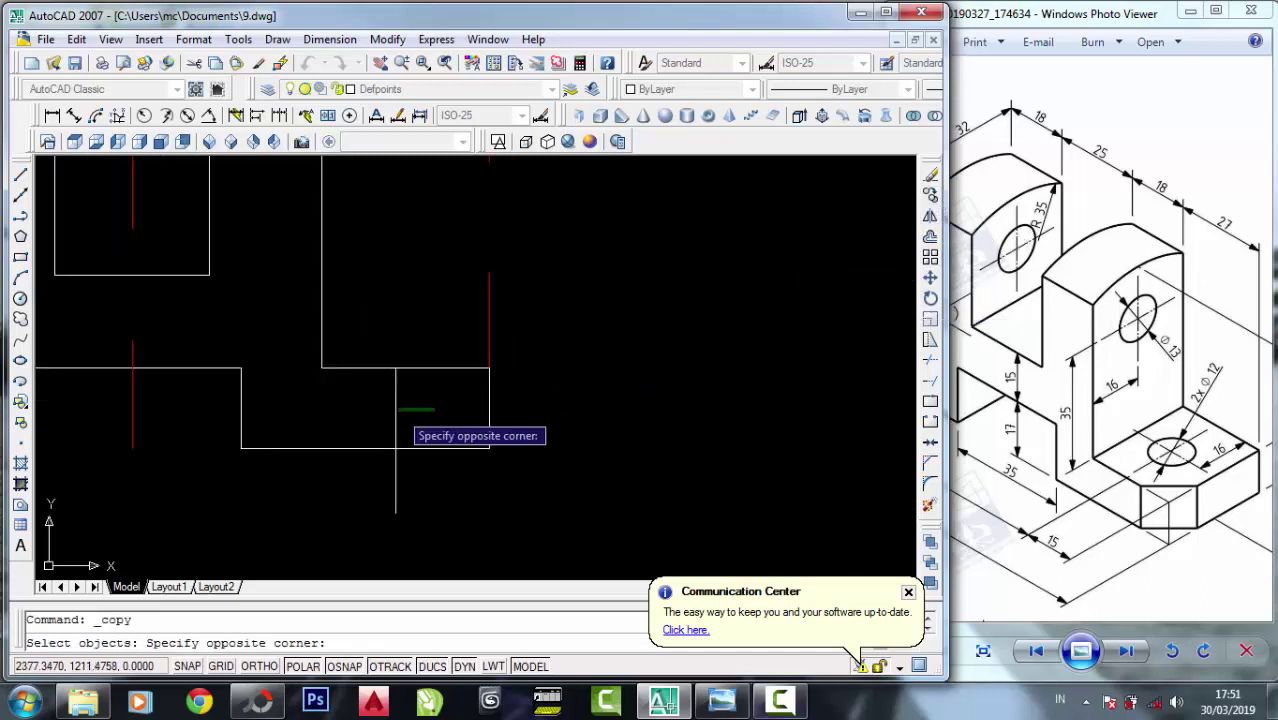
pyautogui.click(385, 395)
pyautogui.press('Return')
pyautogui.click(395, 368)
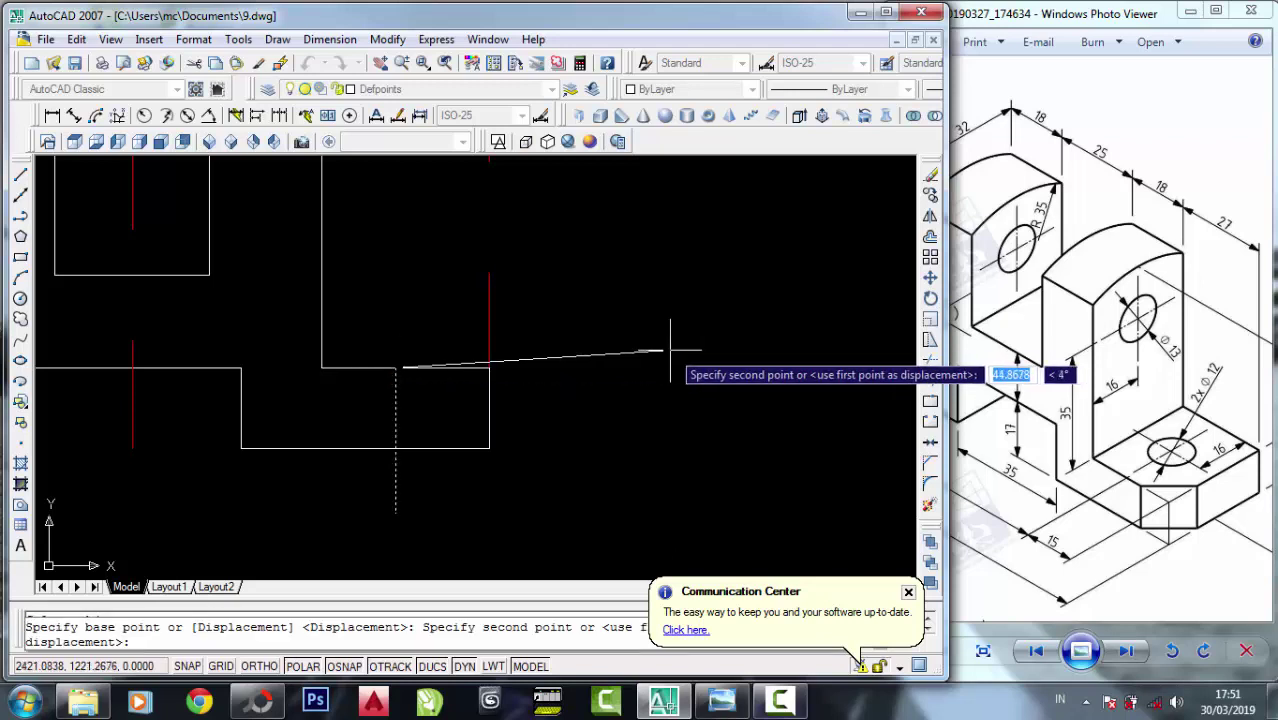
pyautogui.write('6')
pyautogui.press('Return')
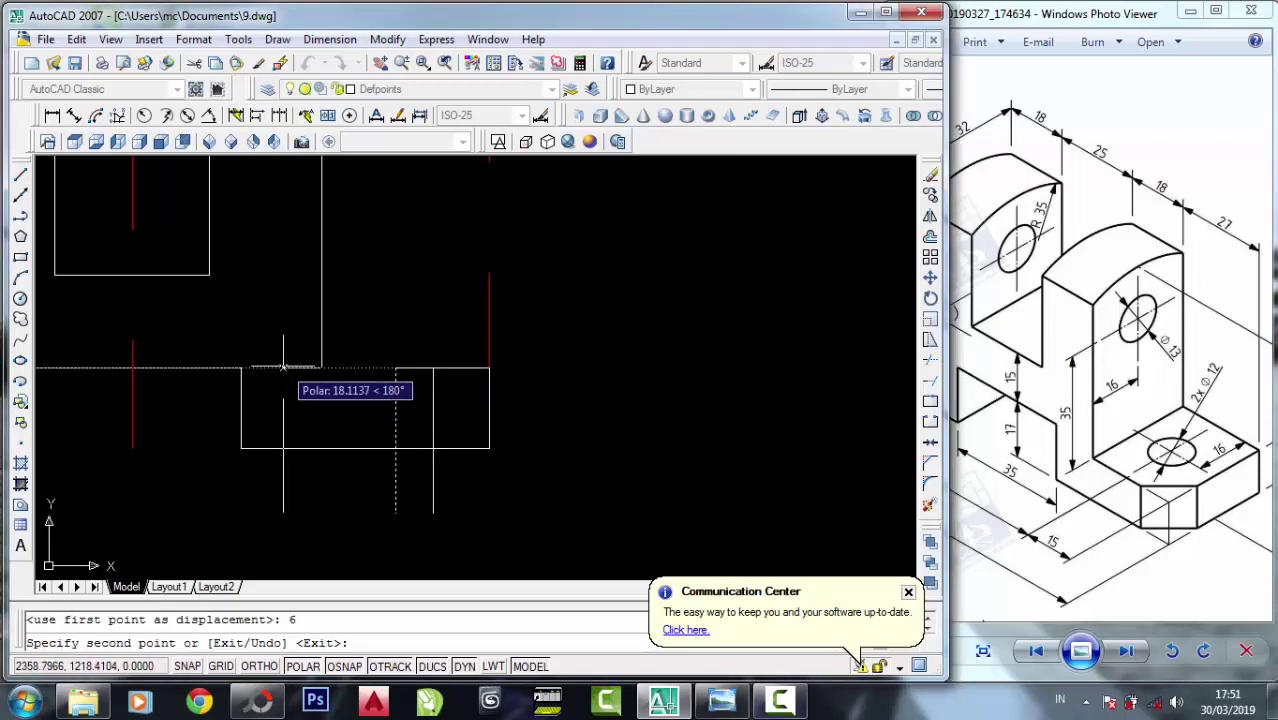
pyautogui.write('6')
pyautogui.press('Return')
pyautogui.press('Return')
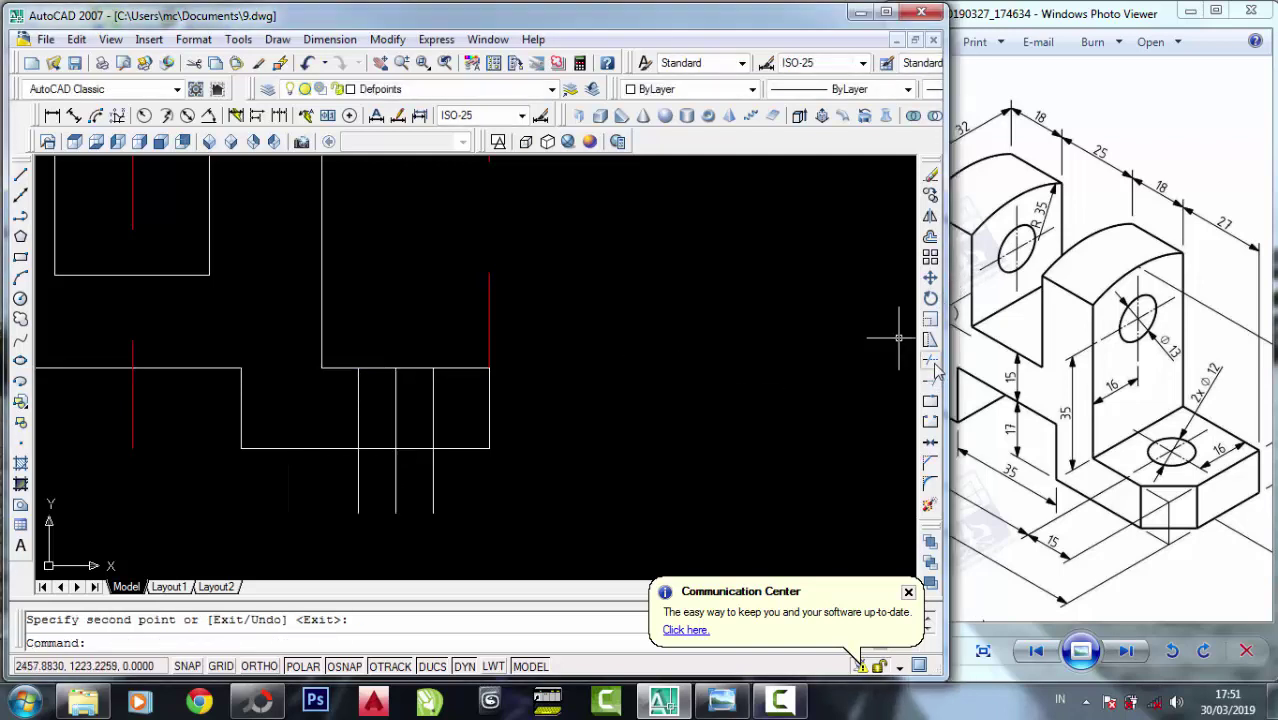
# Trim the three lines' ends below the foot outline, then select the middle line.
pyautogui.click(930, 360)
pyautogui.click(558, 504)
pyautogui.click(326, 346)
pyautogui.press('Return')
pyautogui.click(460, 498)
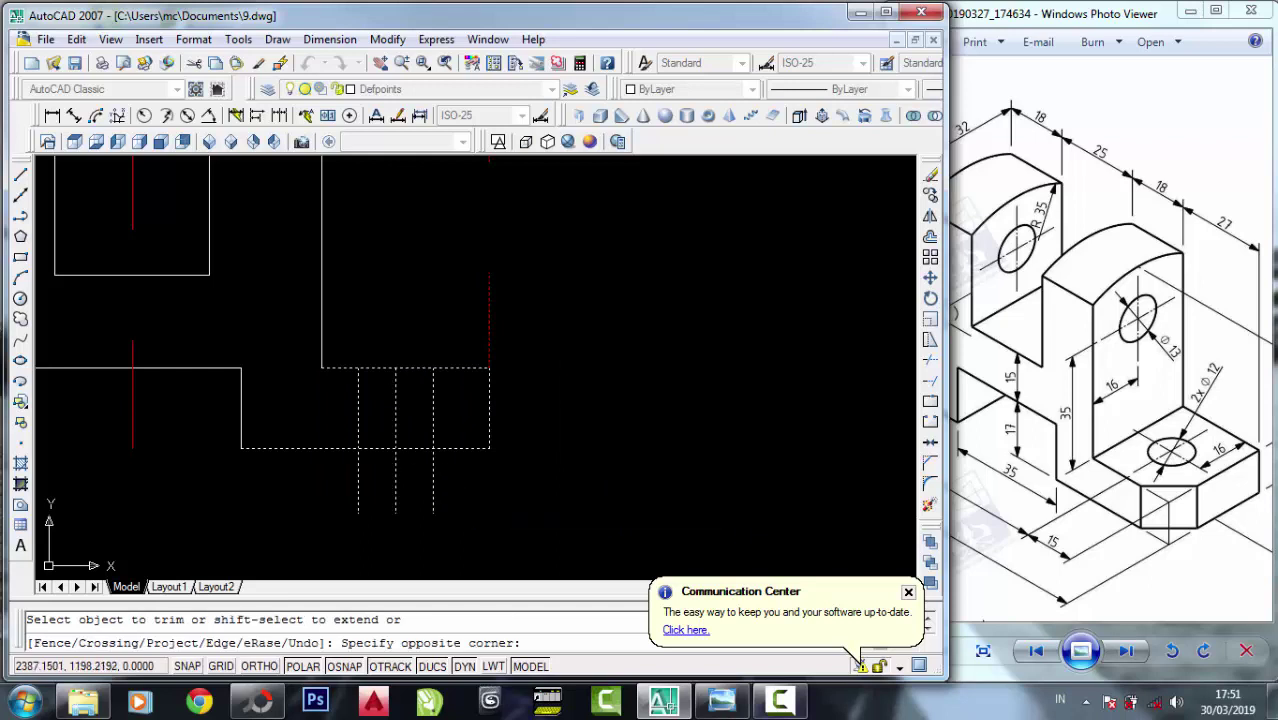
pyautogui.click(335, 482)
pyautogui.rightClick(394, 340)
pyautogui.click(412, 351)
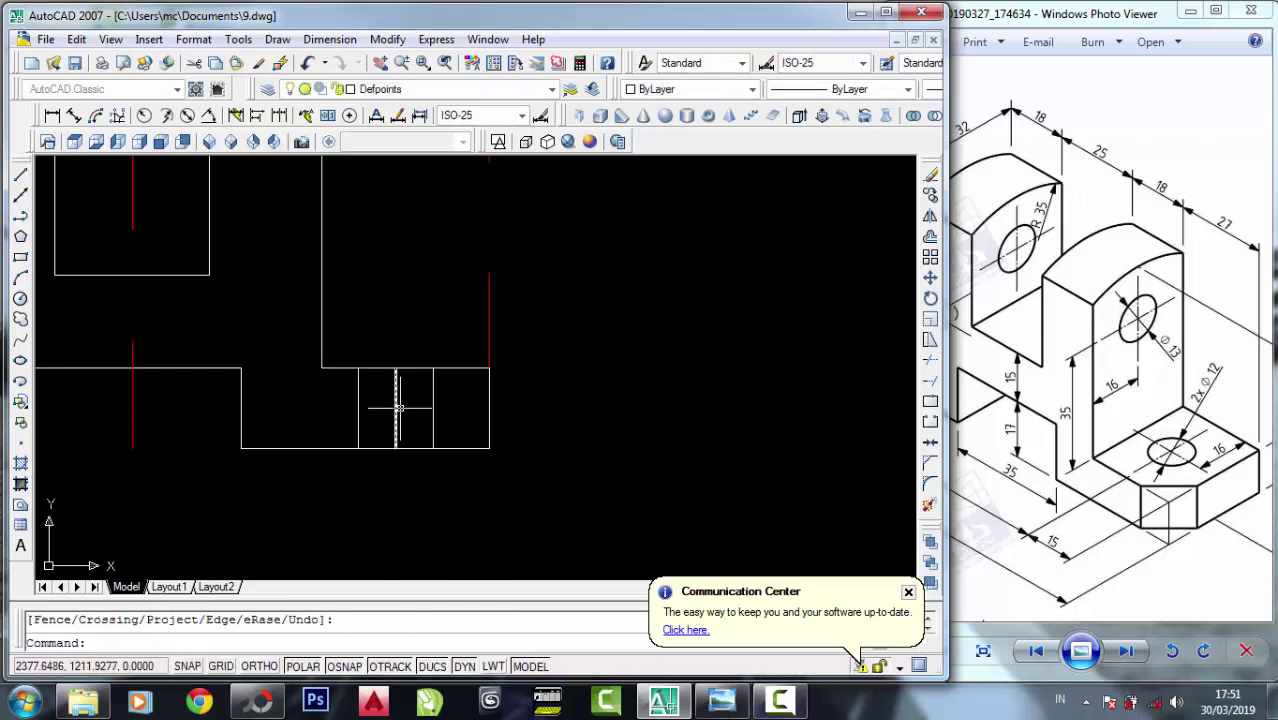
pyautogui.click(398, 408)
pyautogui.click(390, 397)
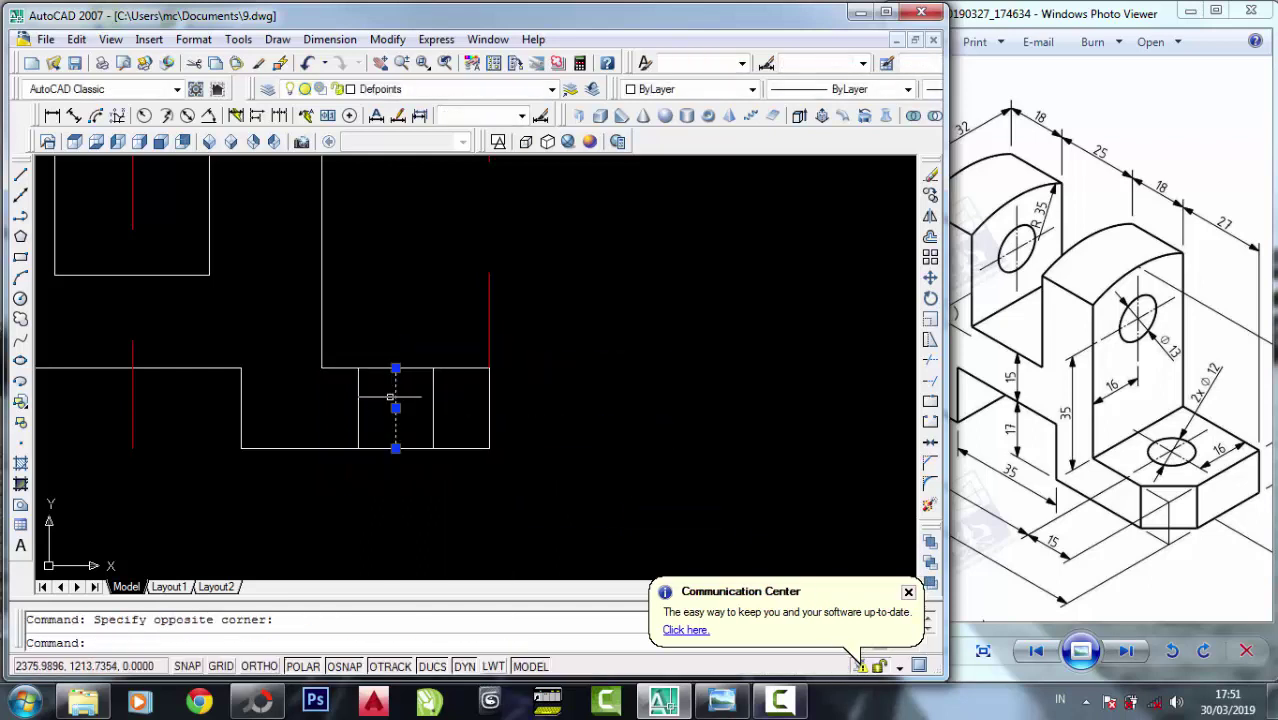
# Move the middle foot line onto red Layer4.
pyautogui.click(438, 90)
pyautogui.click(393, 183)
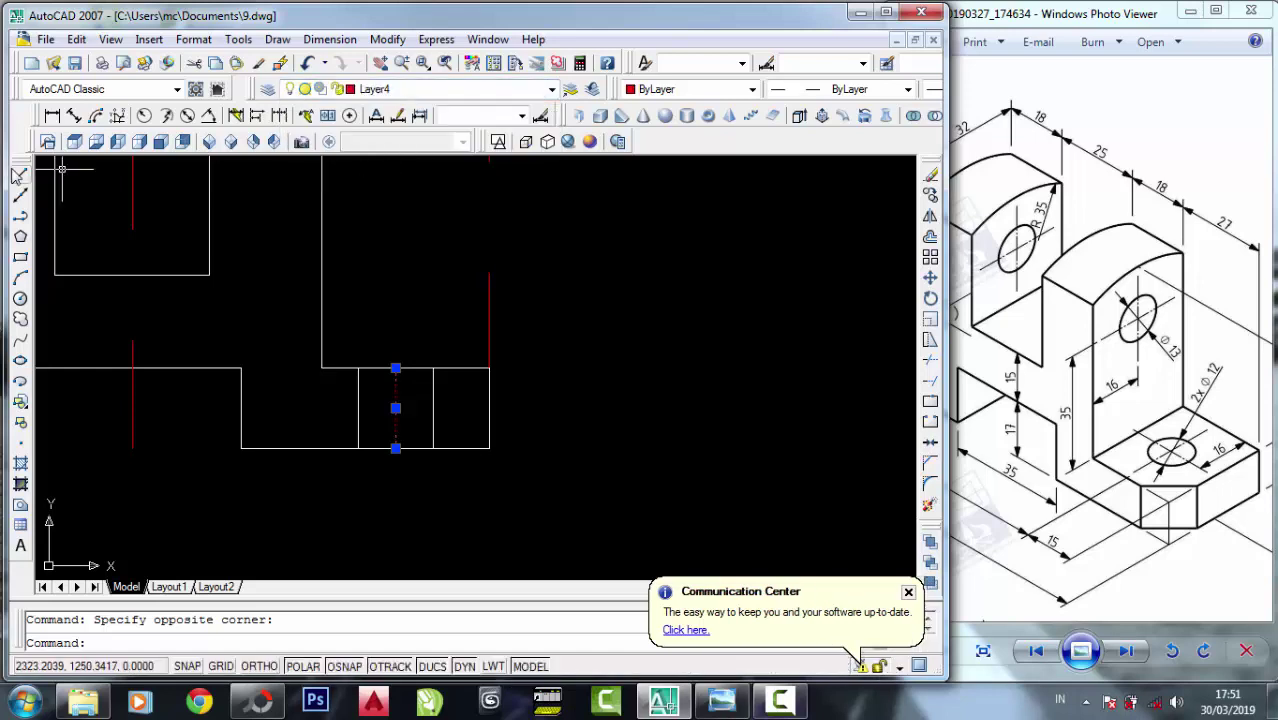
pyautogui.click(20, 175)
pyautogui.click(699, 286)
pyautogui.rightClick(700, 290)
pyautogui.click(745, 304)
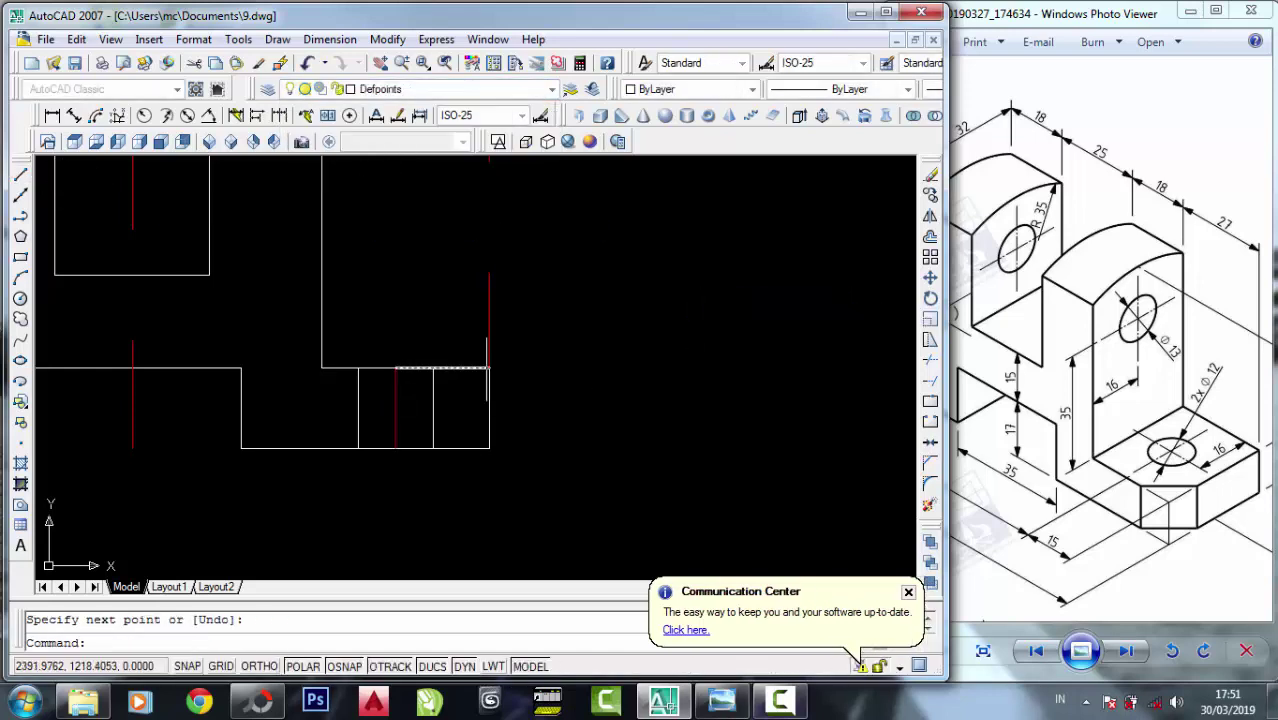
# Pan to show the whole lower view and check the left part of the reference photo.
pyautogui.scroll(2, 487, 370)
pyautogui.moveTo(507, 356)
pyautogui.mouseDown(button='middle')
pyautogui.moveTo(487, 408)
pyautogui.moveTo(451, 301)
pyautogui.mouseUp(button='middle')
pyautogui.scroll(-2, 279, 383)
pyautogui.moveTo(1128, 450); pyautogui.dragTo(1266, 470)
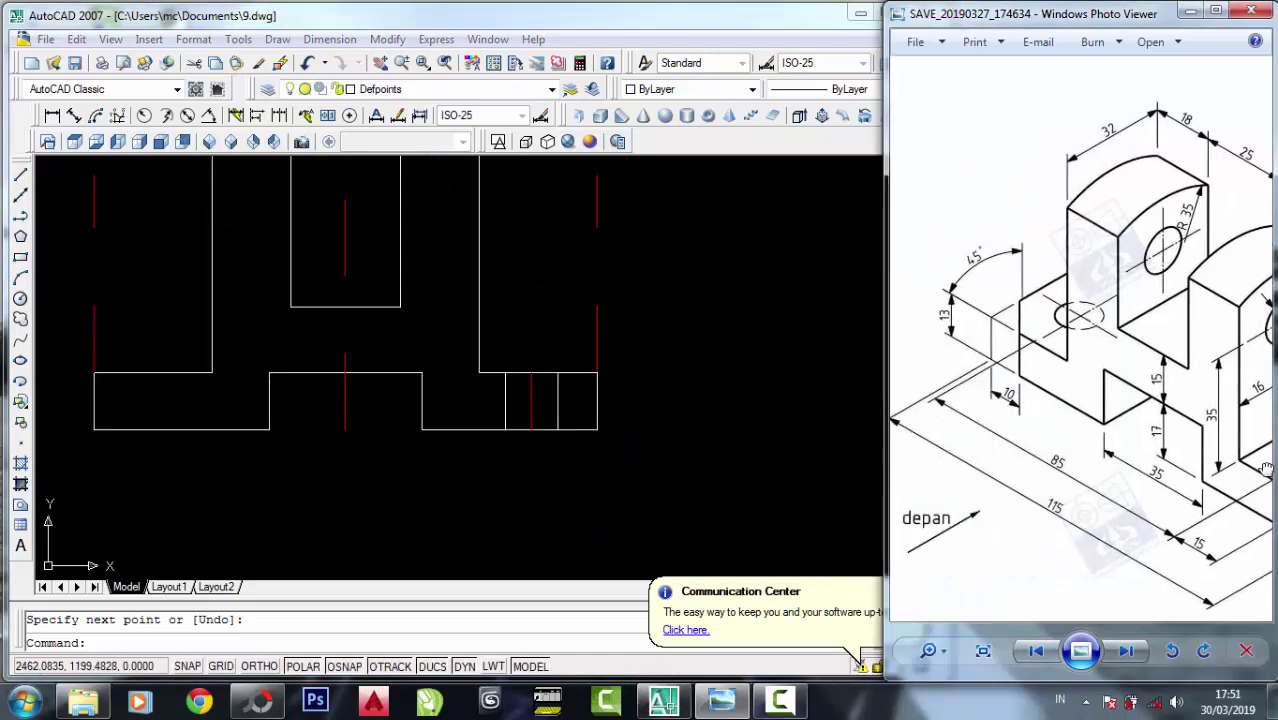
pyautogui.moveTo(742, 357); pyautogui.dragTo(912, 320)
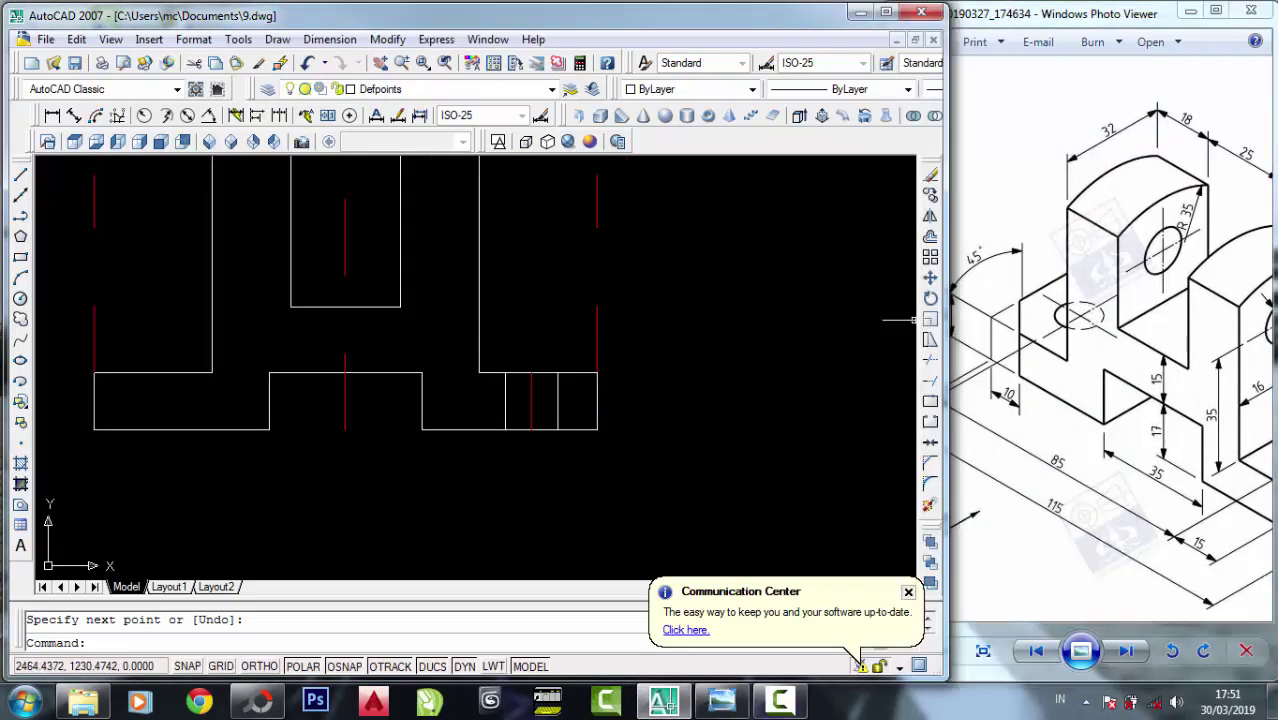
# Mirror the right foot's three lines, red centre line included, about the central vertical centre line, keeping the originals.
pyautogui.click(930, 236)
pyautogui.click(585, 400)
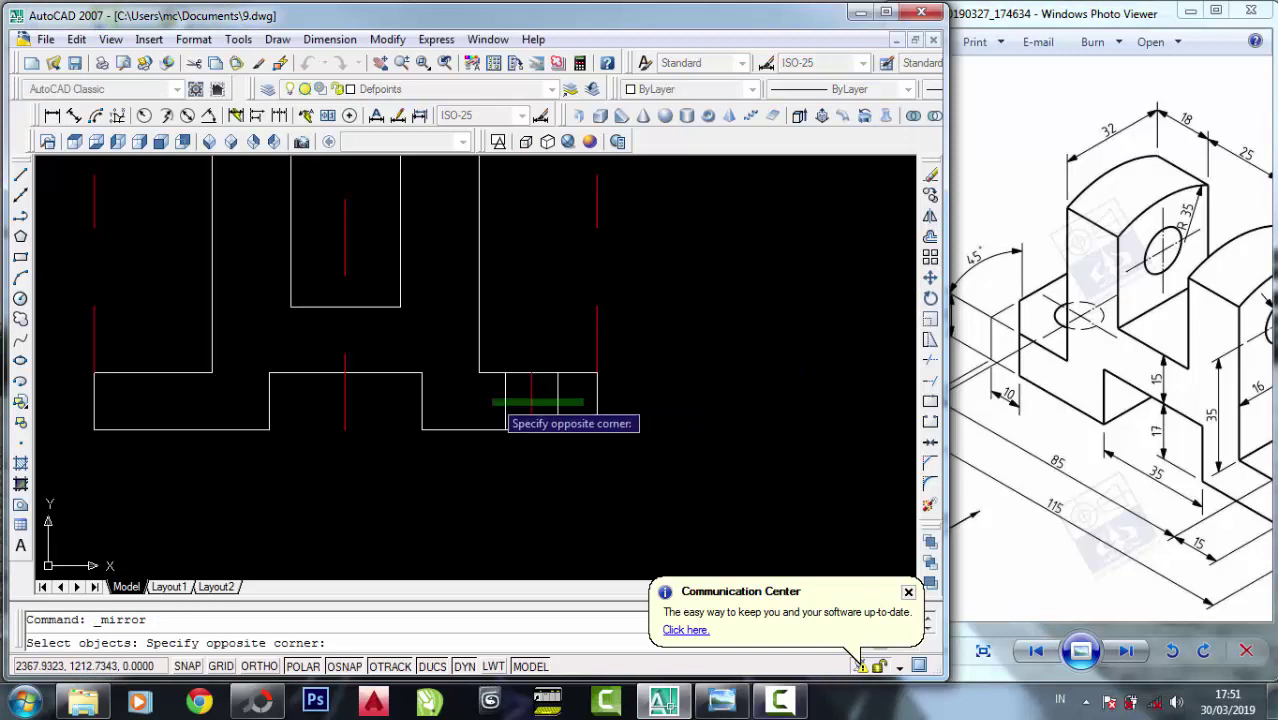
pyautogui.click(490, 400)
pyautogui.press('Return')
pyautogui.click(345, 372)
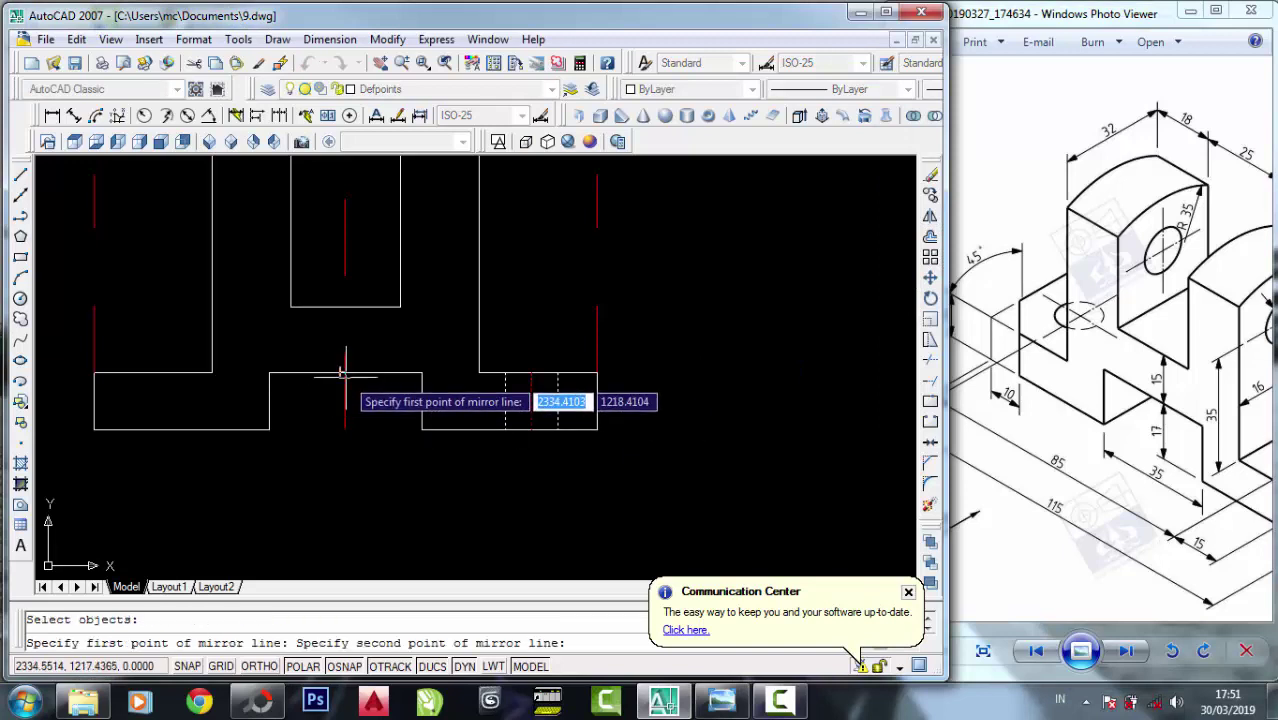
pyautogui.click(343, 310)
pyautogui.rightClick(343, 311)
pyautogui.click(370, 322)
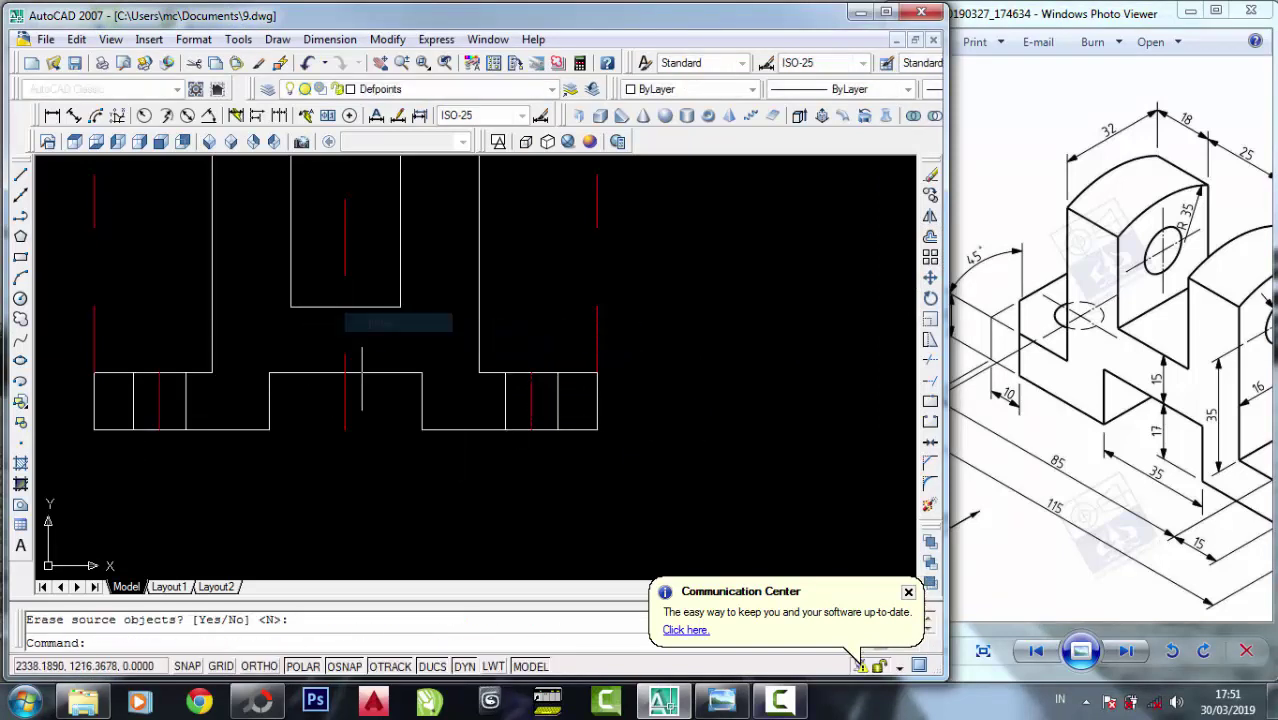
pyautogui.moveTo(1236, 425); pyautogui.dragTo(1006, 415)
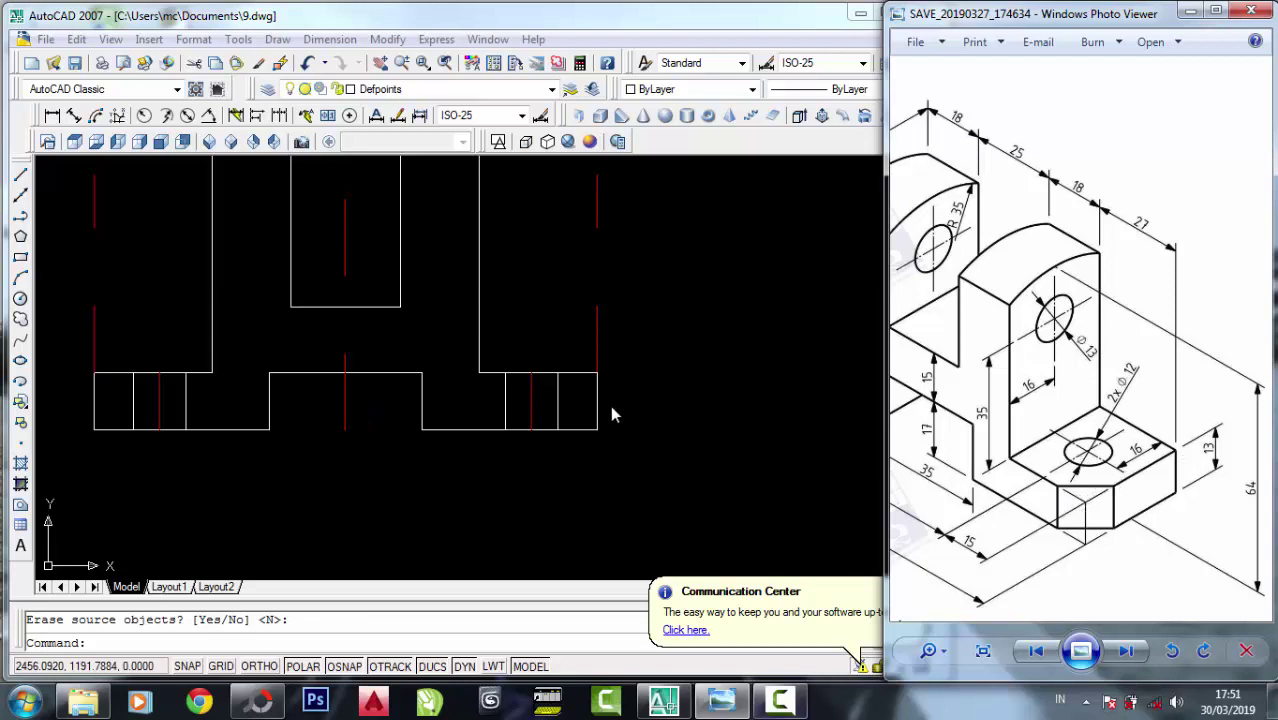
# Compare the front view with the isometric reference and centre the front view on screen.
pyautogui.click(816, 457)
pyautogui.scroll(-3, 633, 371)
pyautogui.scroll(5, 600, 350)
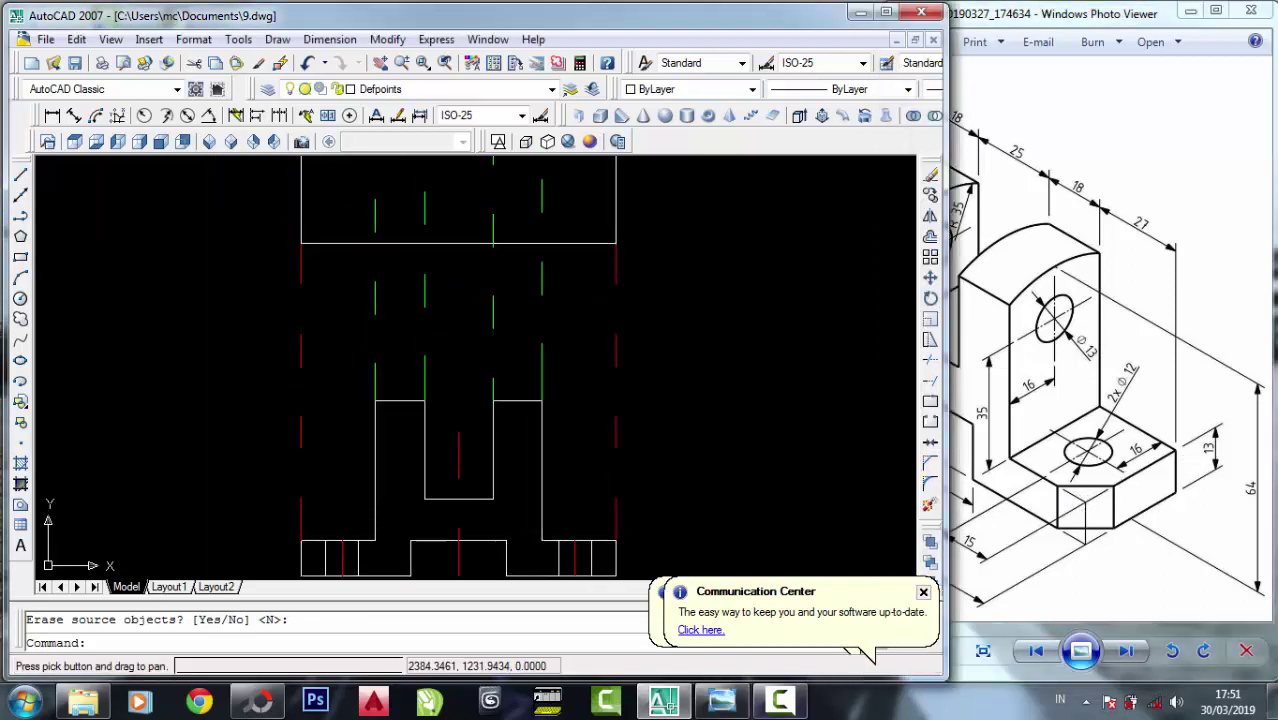
pyautogui.moveTo(560, 330)
pyautogui.mouseDown(button='middle')
pyautogui.moveTo(517, 288)
pyautogui.moveTo(522, 422)
pyautogui.mouseUp(button='middle')
pyautogui.scroll(-3, 517, 288)
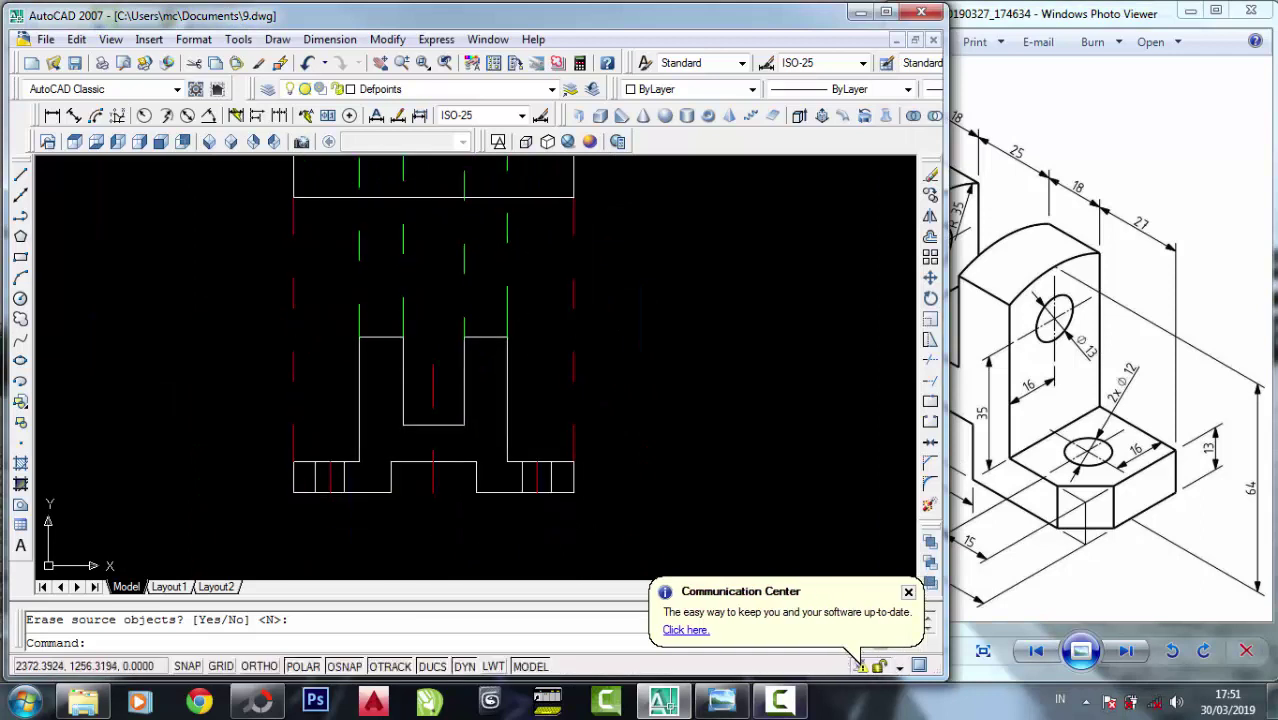
pyautogui.click(1085, 327)
pyautogui.scroll(1, 1023, 357)
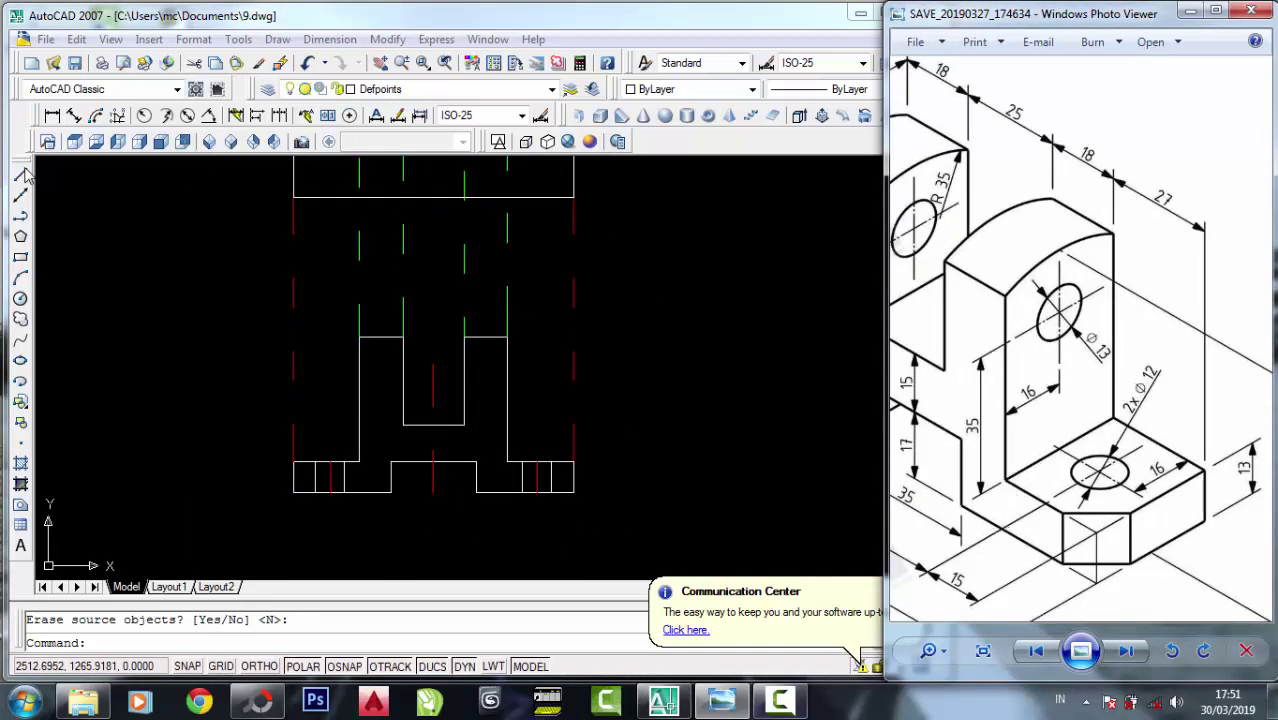
pyautogui.click(277, 335)
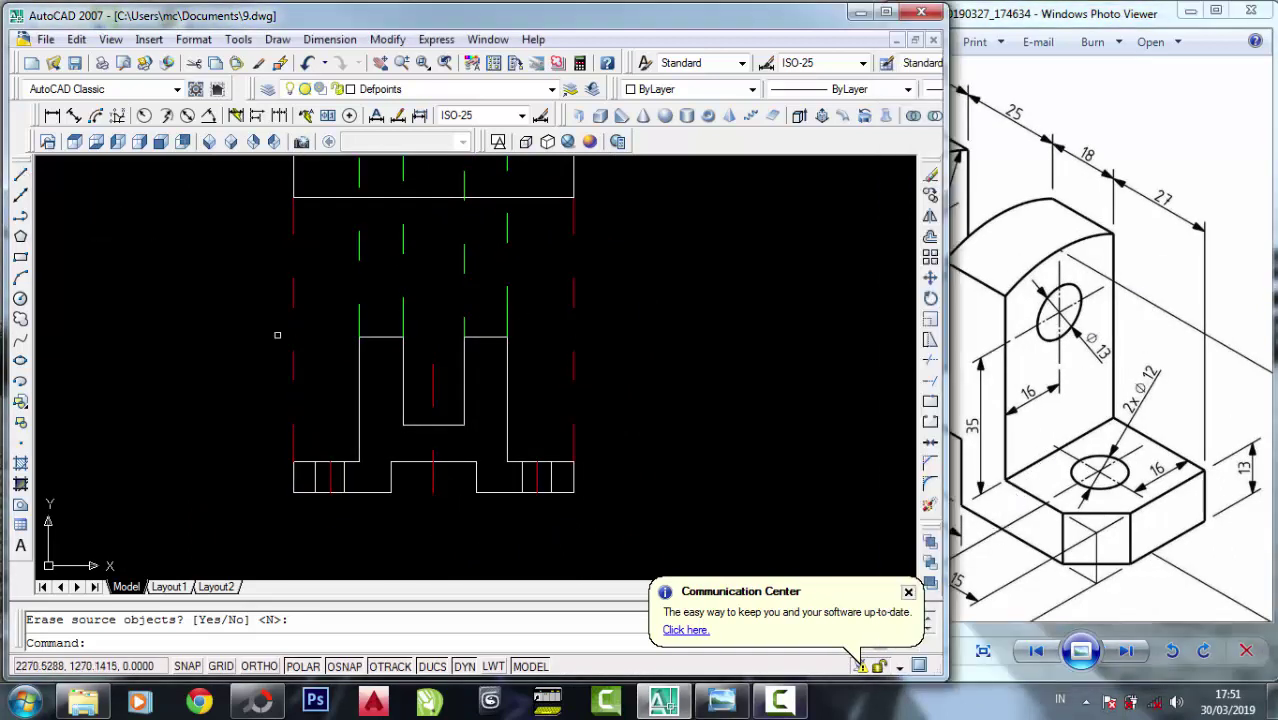
# Draw a horizontal line 35 units above the base corner, running left across both uprights.
pyautogui.click(20, 175)
pyautogui.click(507, 461)
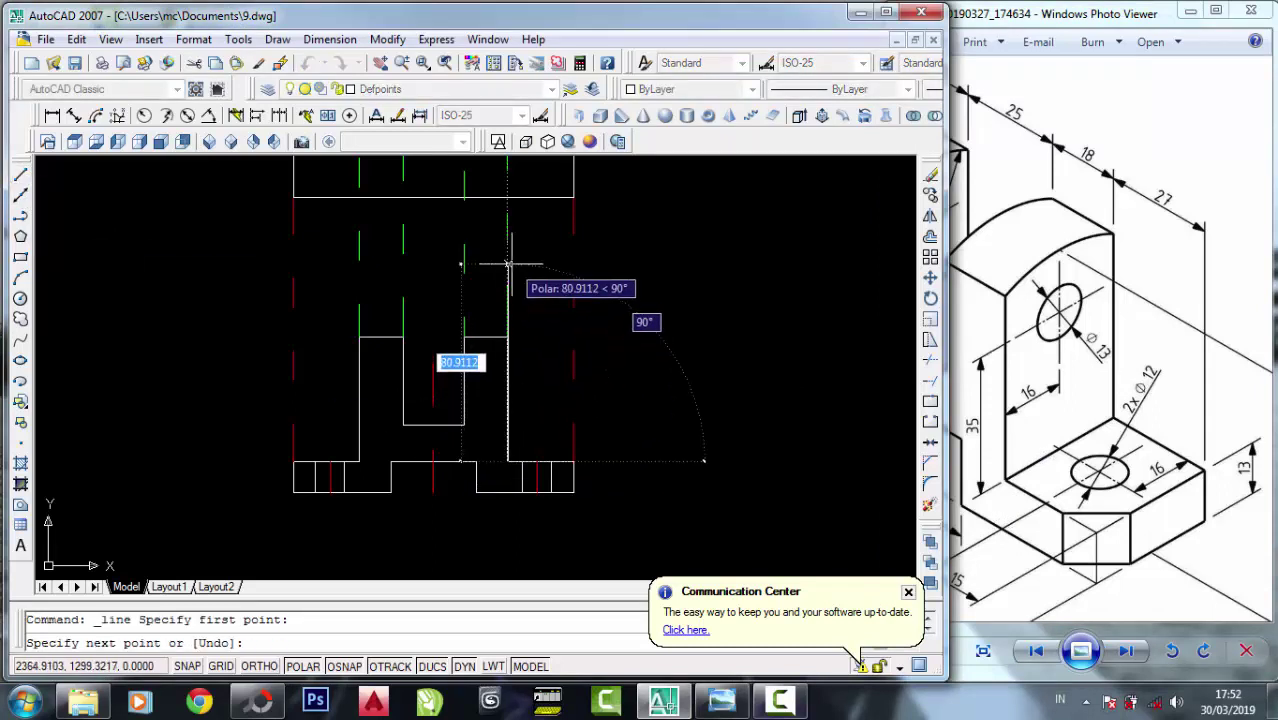
pyautogui.write('3')
pyautogui.press('Return')
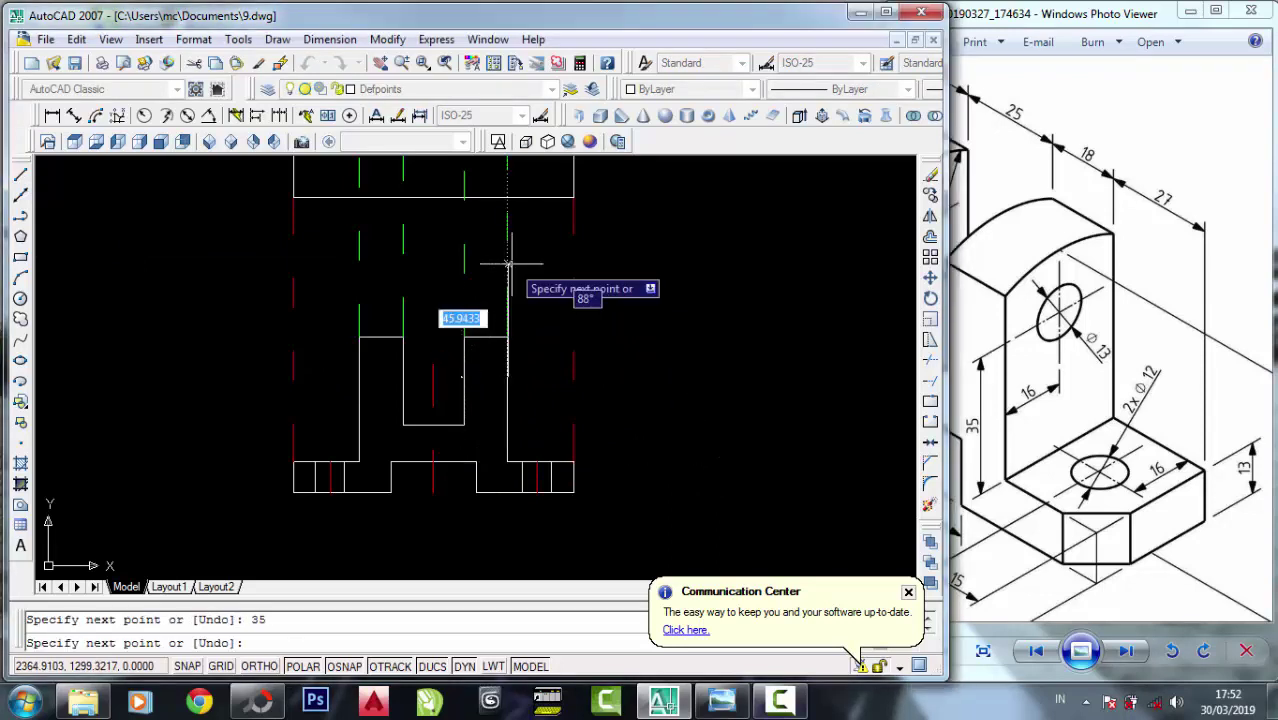
pyautogui.scroll(2, 395, 378)
pyautogui.click(314, 378)
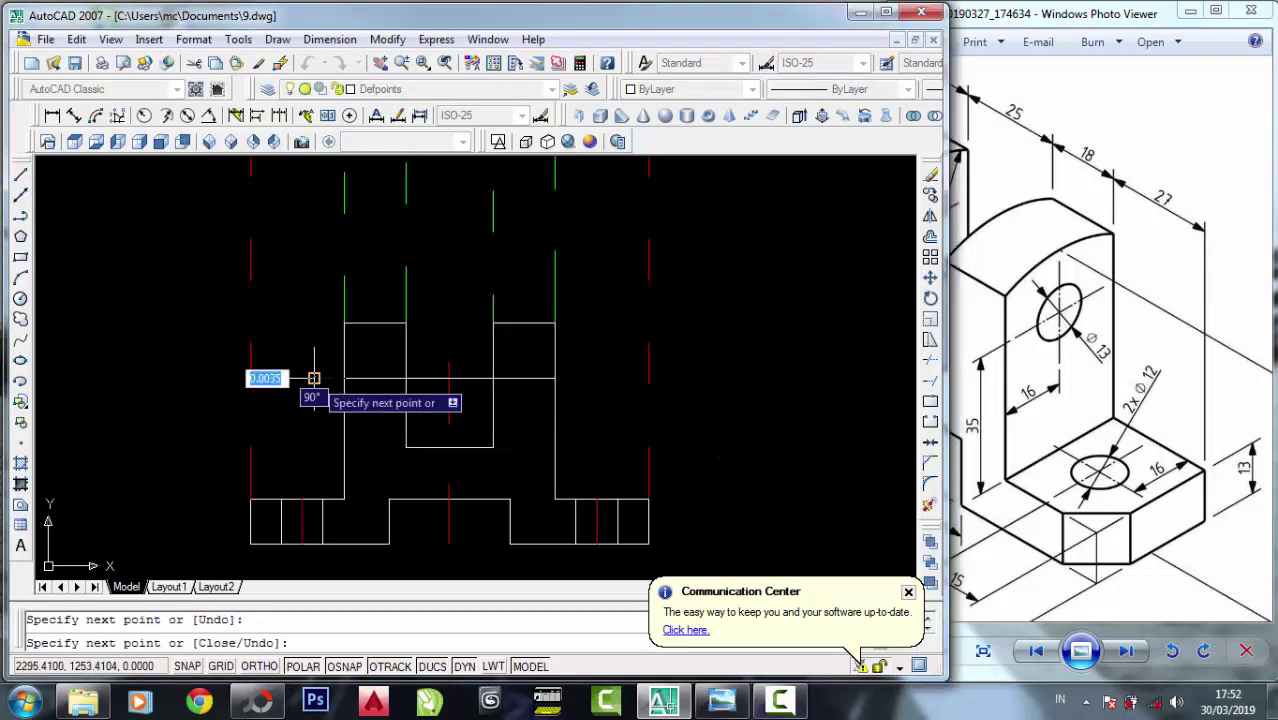
pyautogui.rightClick(313, 379)
pyautogui.click(345, 388)
# Check the new line against the isometric reference picture.
pyautogui.click(1122, 363)
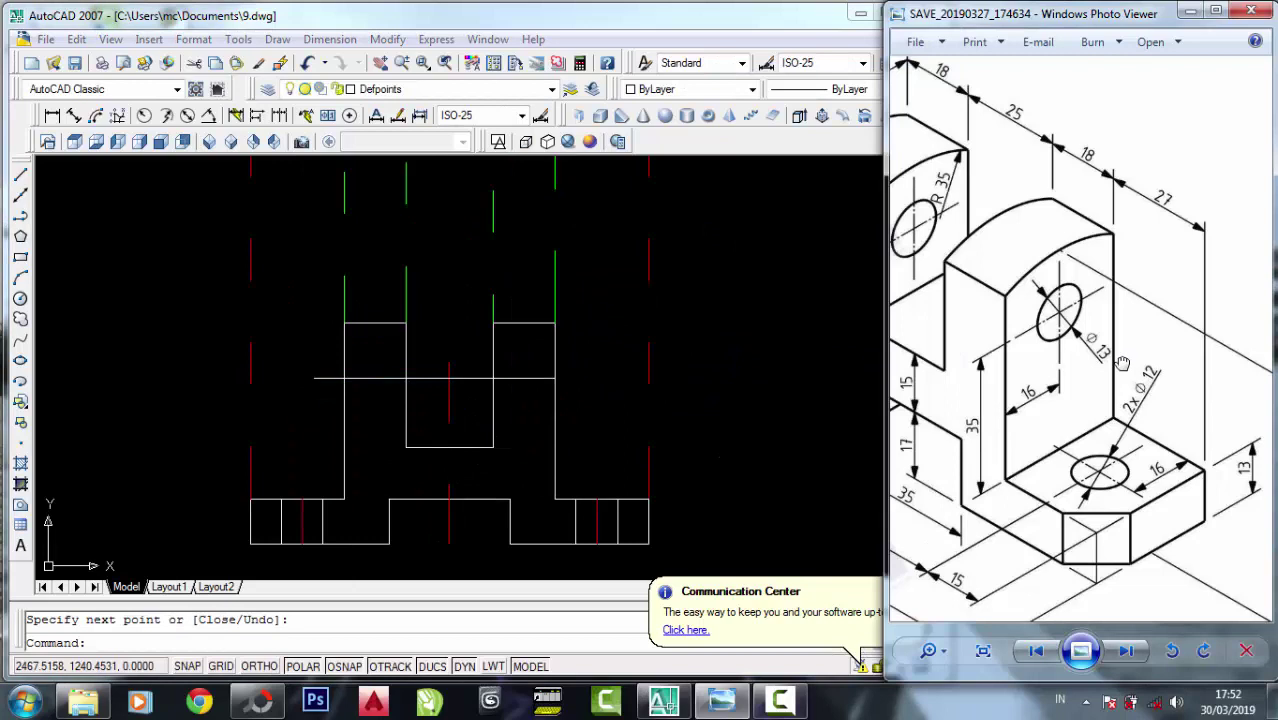
pyautogui.click(619, 326)
pyautogui.scroll(2, 580, 322)
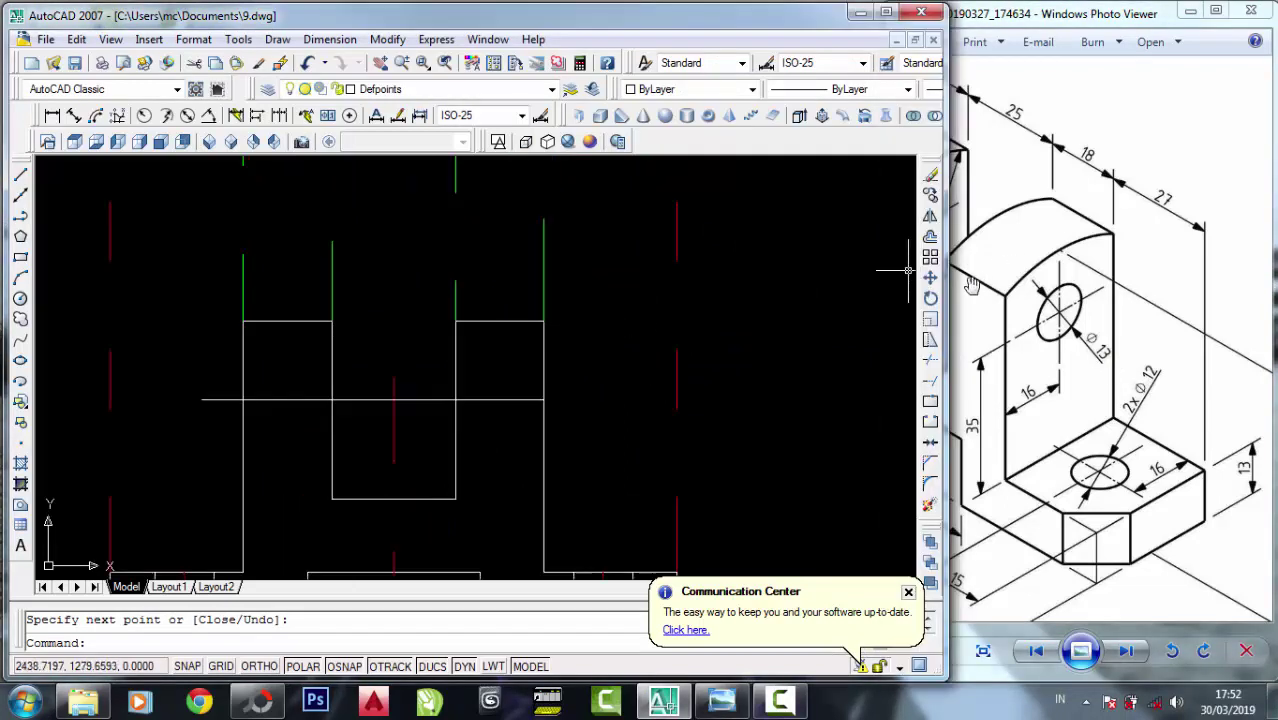
pyautogui.click(930, 195)
# Copy the 35-unit horizontal line 6.5 units above it and 6.5 units below it.
pyautogui.click(520, 425)
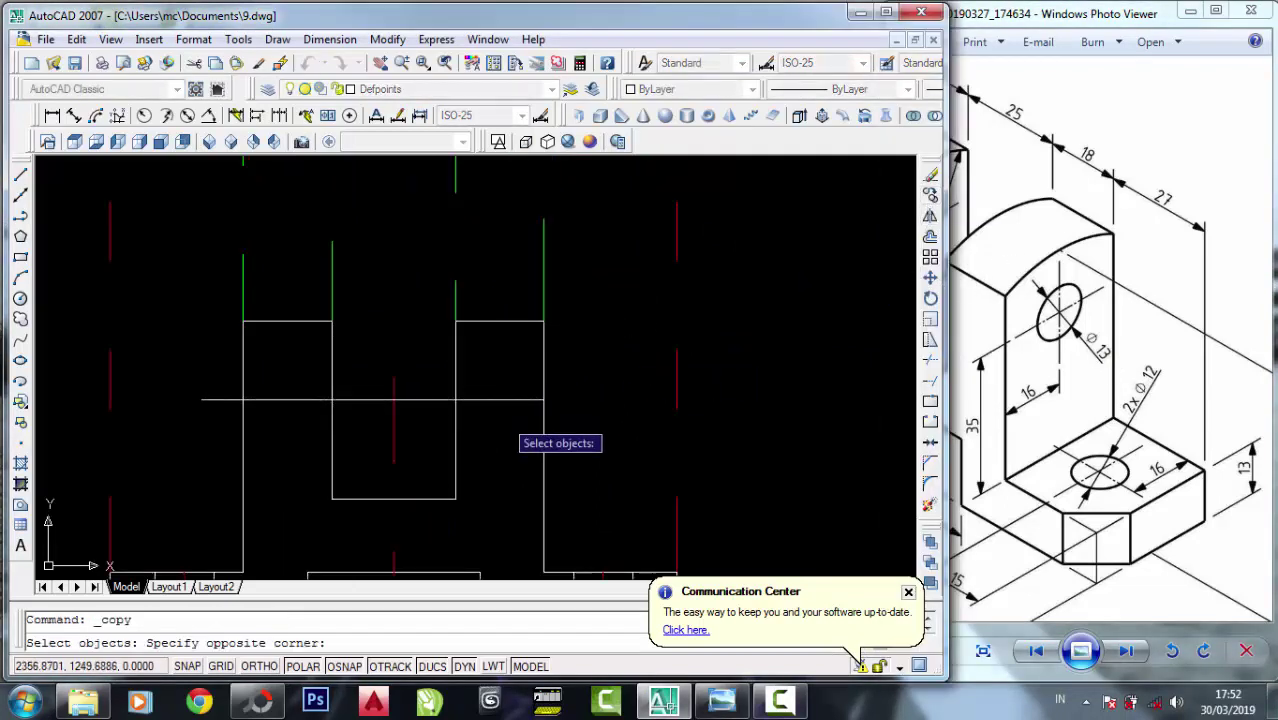
pyautogui.click(500, 385)
pyautogui.press('Return')
pyautogui.click(543, 400)
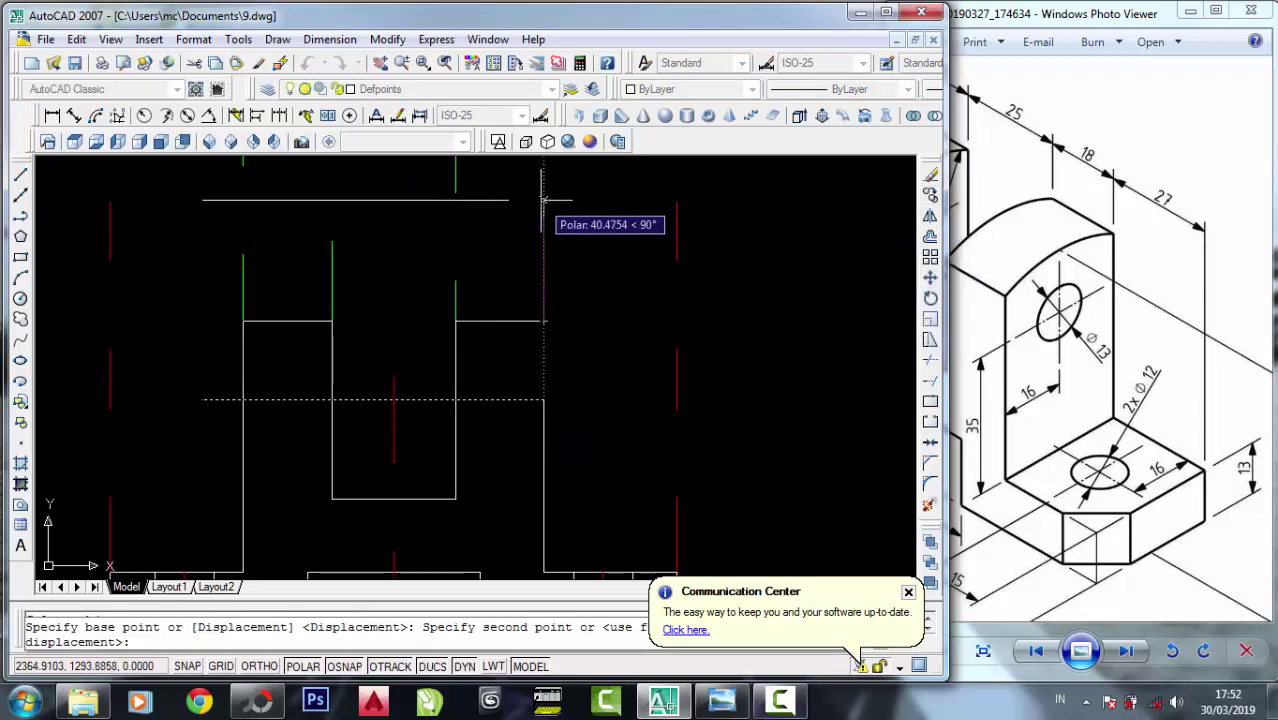
pyautogui.write('6.5')
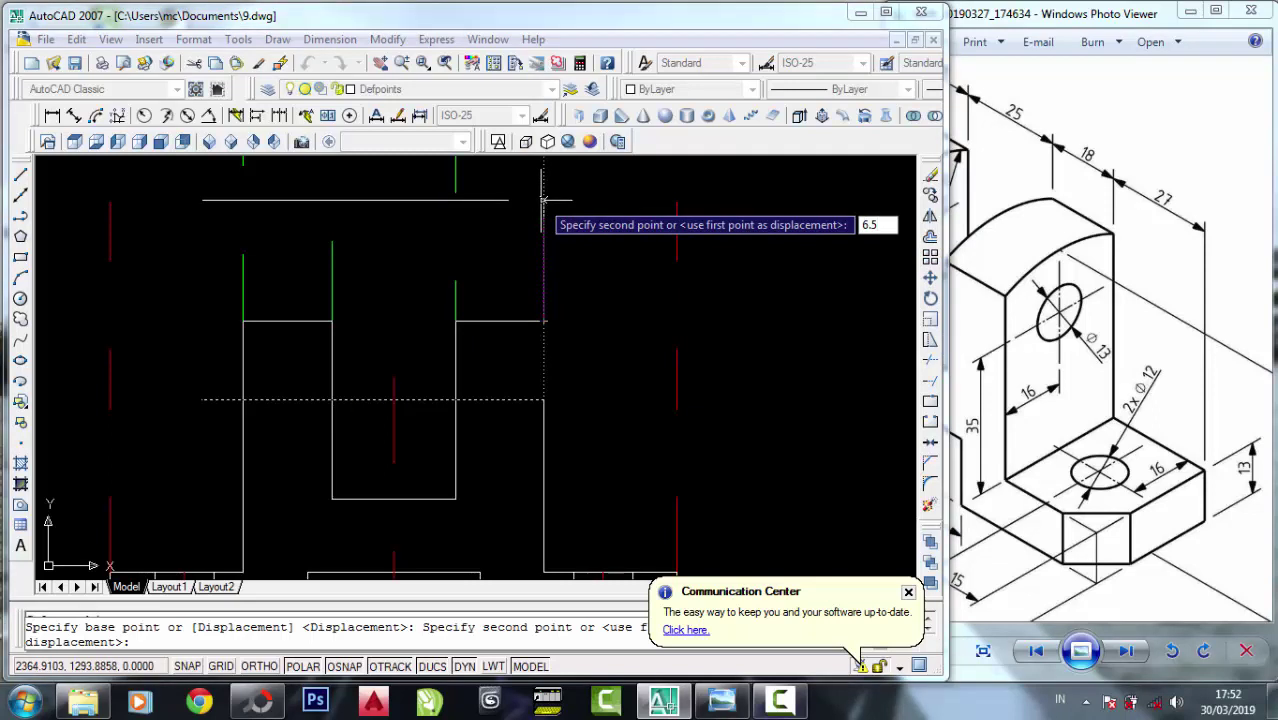
pyautogui.press('Return')
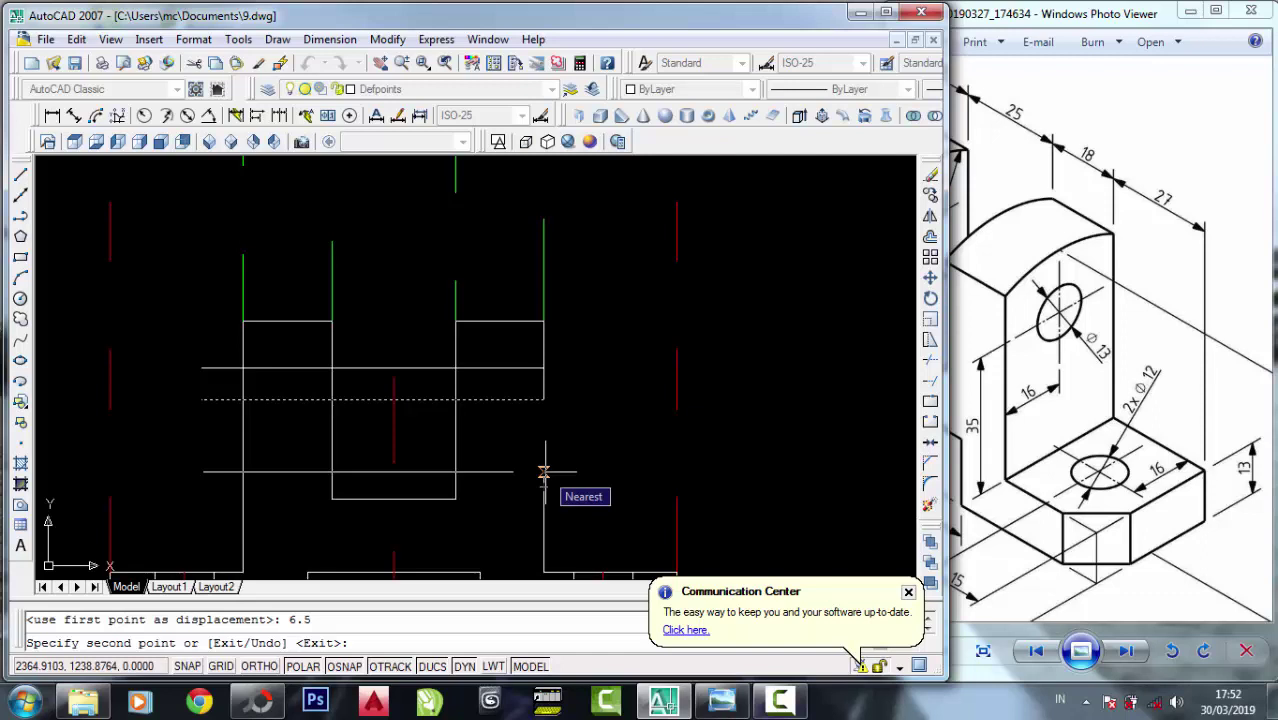
pyautogui.write('6.5')
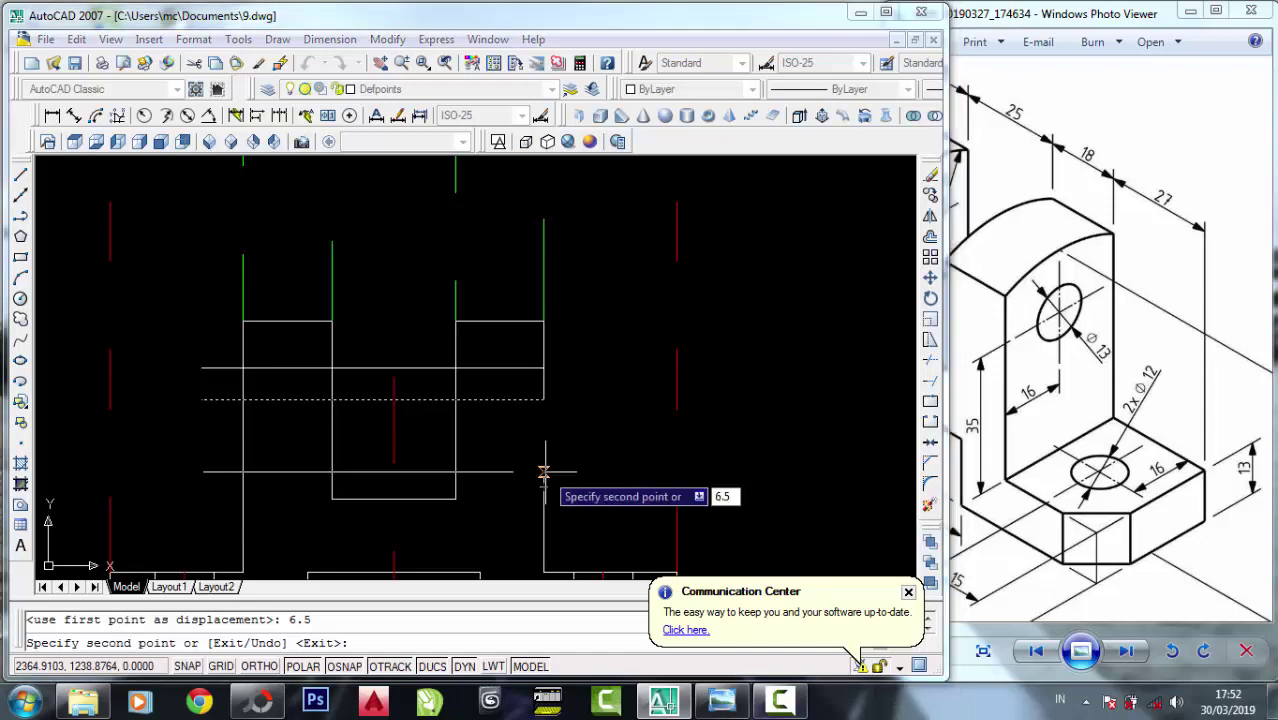
pyautogui.press('Return')
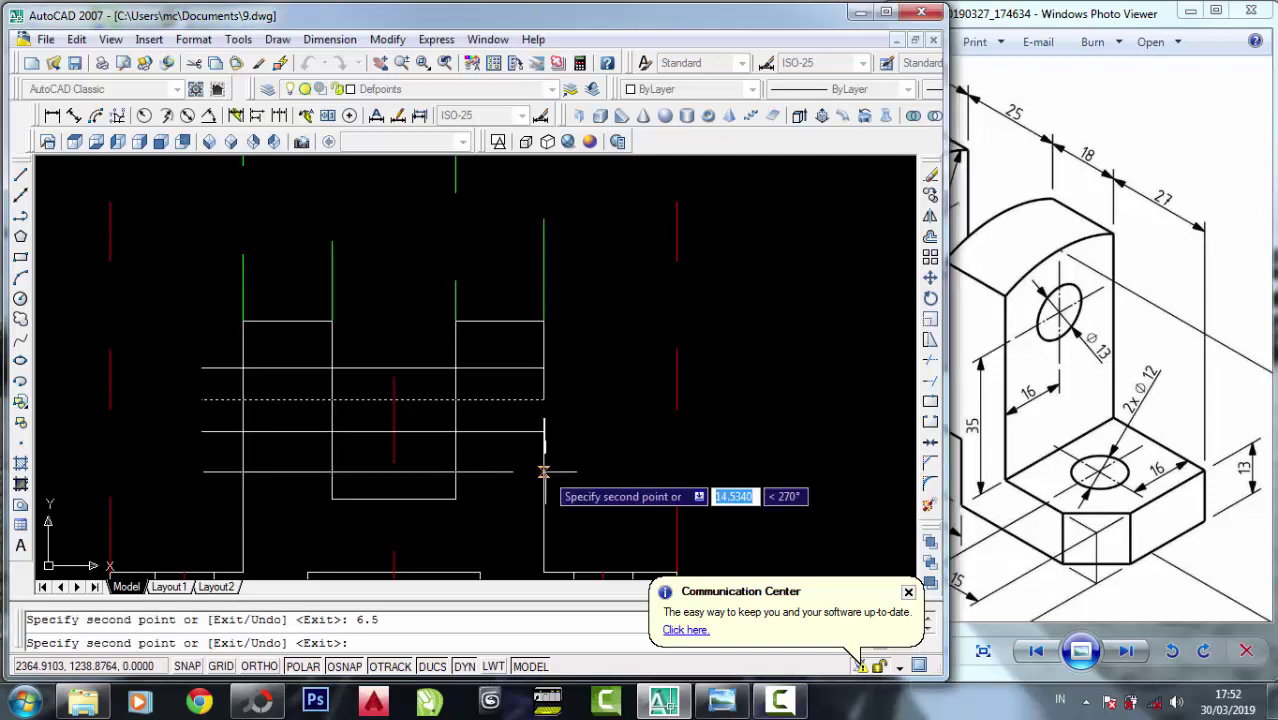
pyautogui.press('Return')
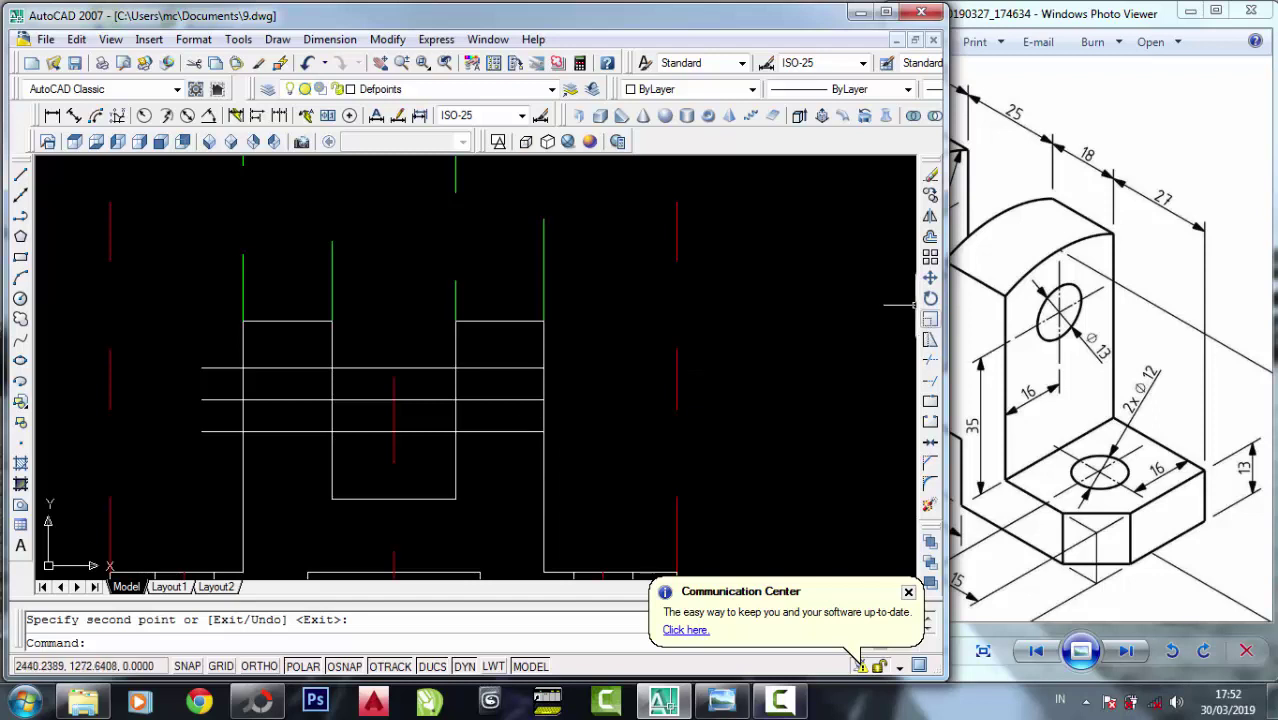
pyautogui.click(929, 384)
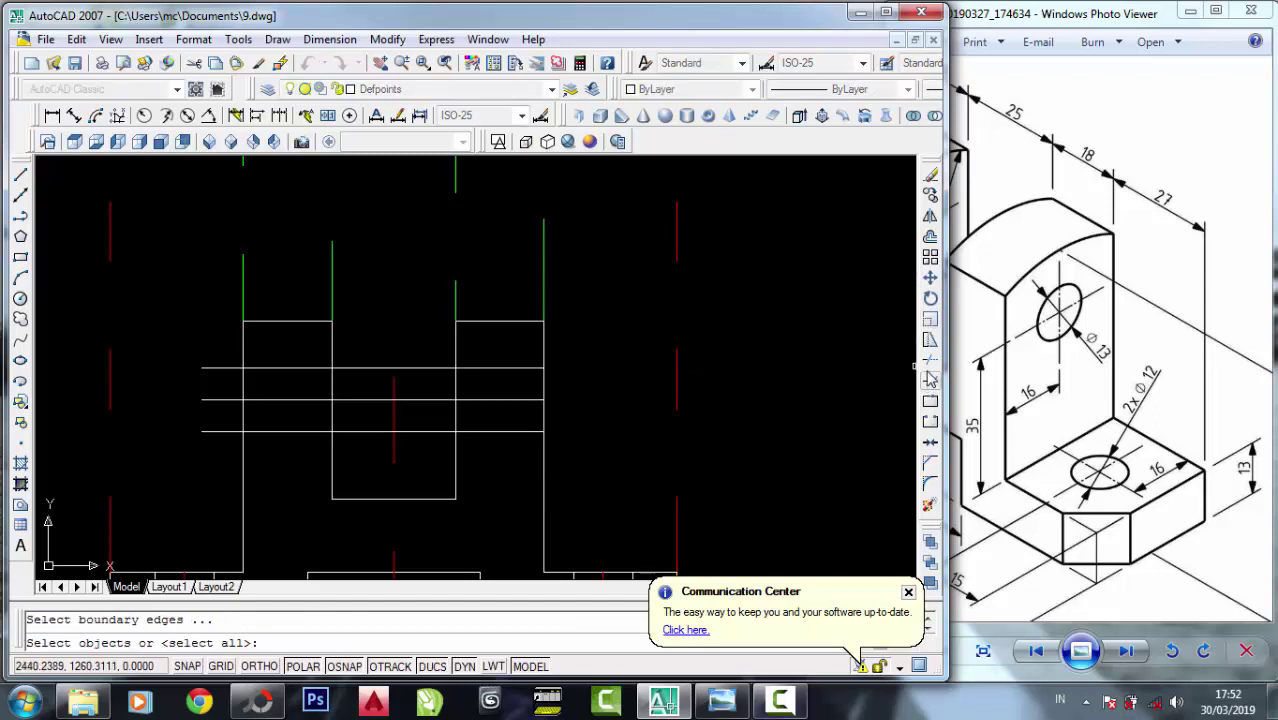
# Trim the three lines back so they remain only within the two uprights.
pyautogui.click(589, 497)
pyautogui.click(184, 322)
pyautogui.press('Return')
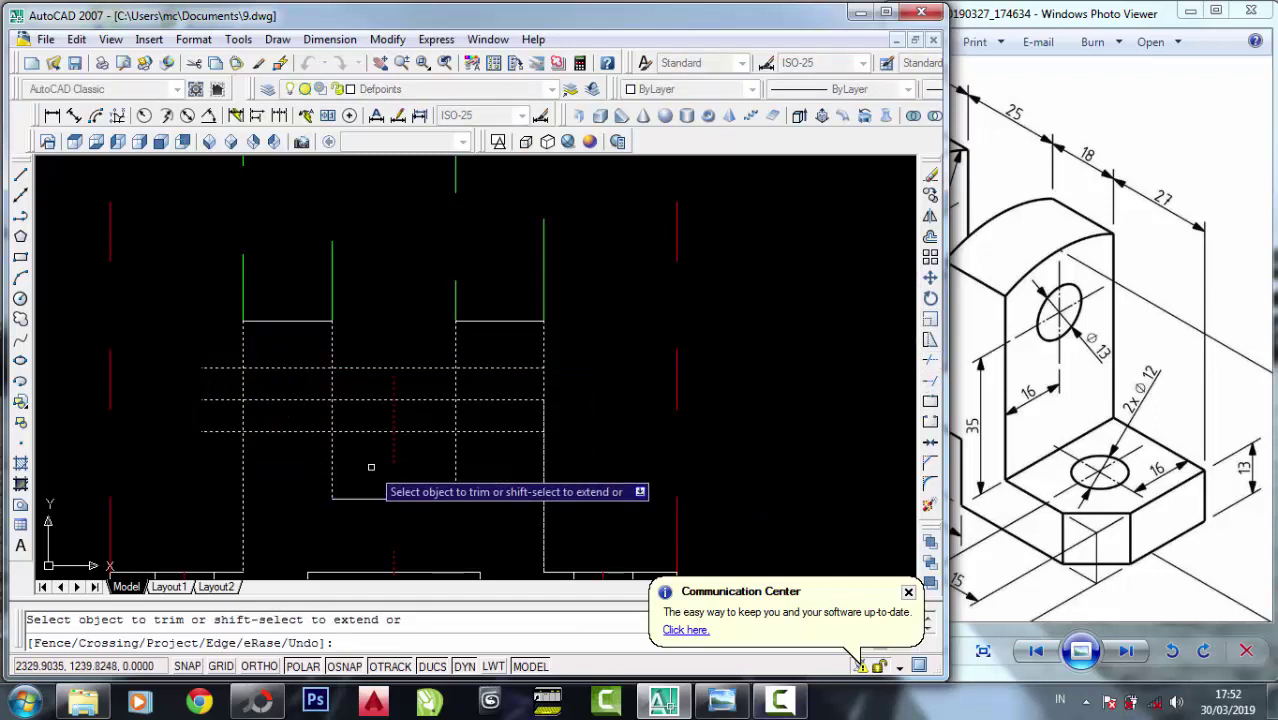
pyautogui.click(371, 467)
pyautogui.click(358, 340)
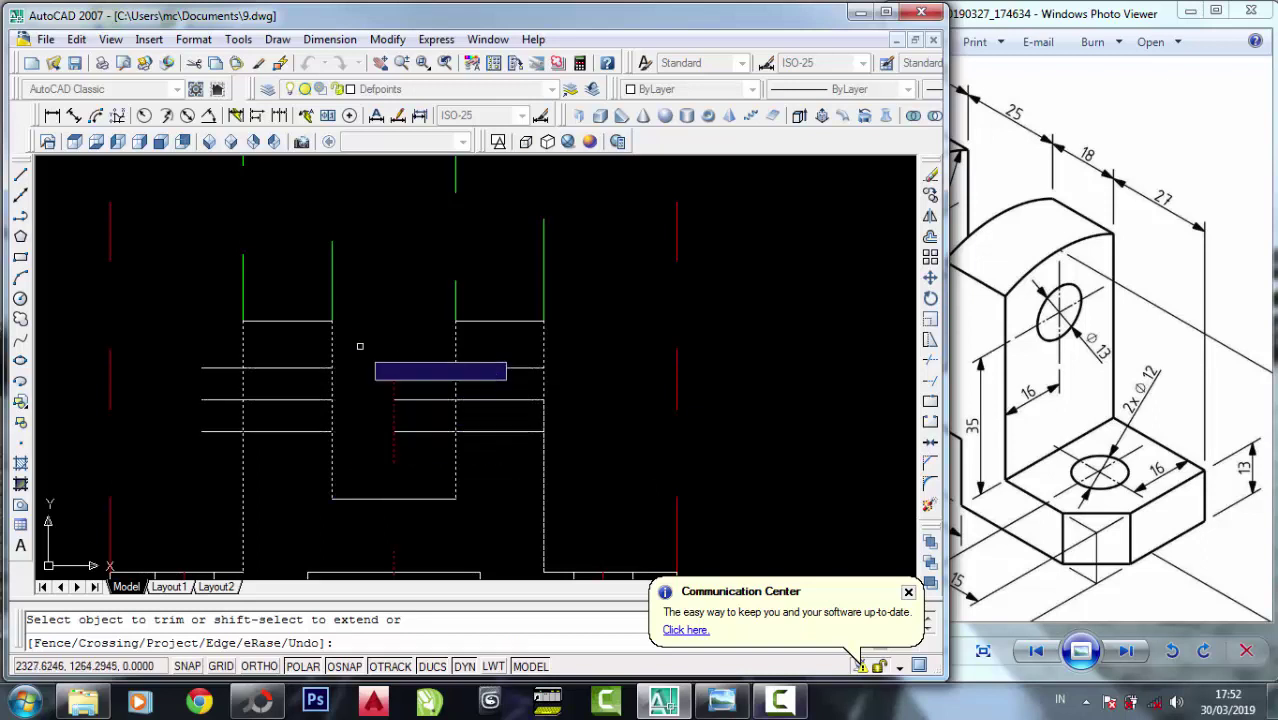
pyautogui.click(442, 458)
pyautogui.click(408, 358)
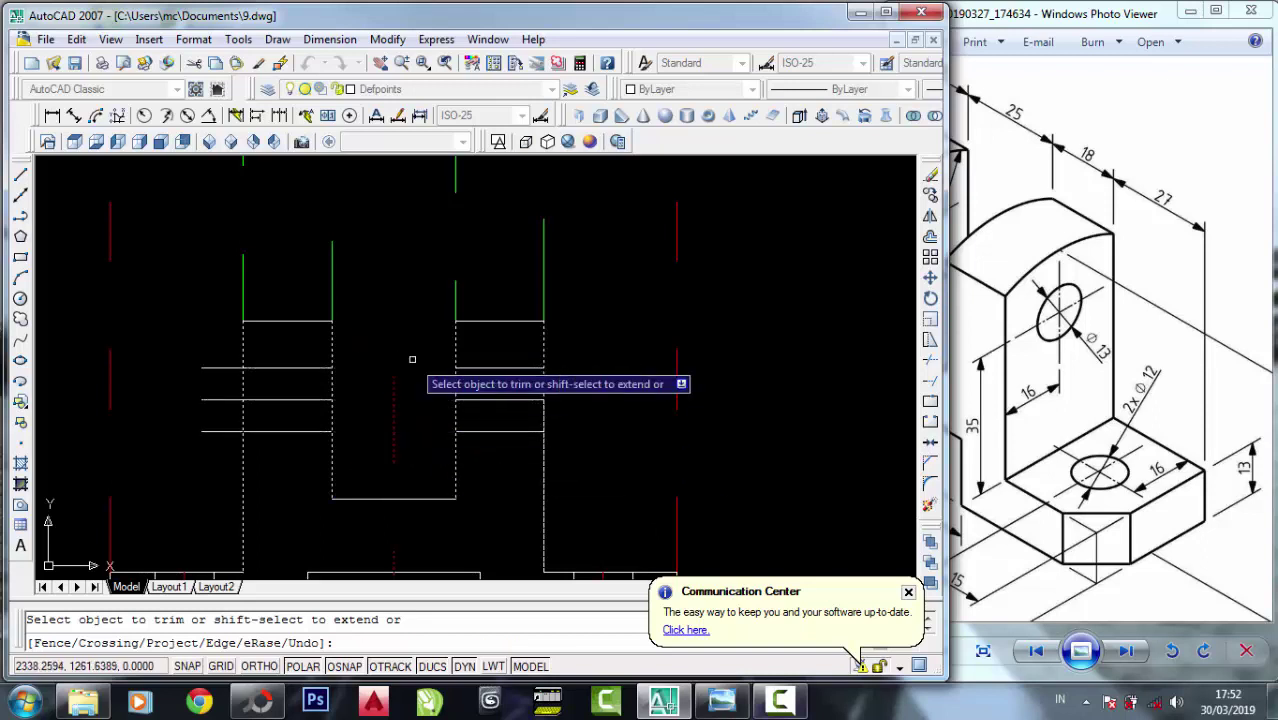
pyautogui.click(211, 463)
pyautogui.click(183, 330)
pyautogui.scroll(2, 183, 332)
pyautogui.rightClick(183, 332)
# Move the left and right middle lines onto red Layer4 as centre lines.
pyautogui.click(215, 345)
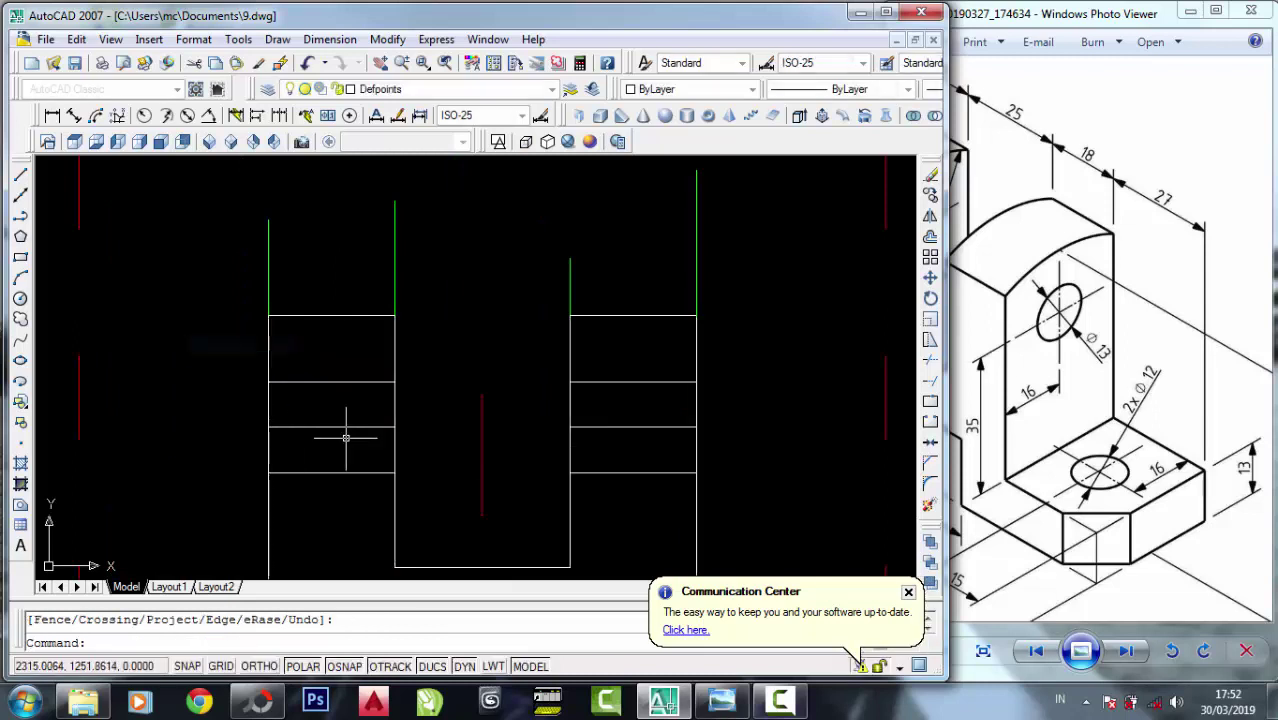
pyautogui.click(333, 418)
pyautogui.click(346, 440)
pyautogui.click(590, 405)
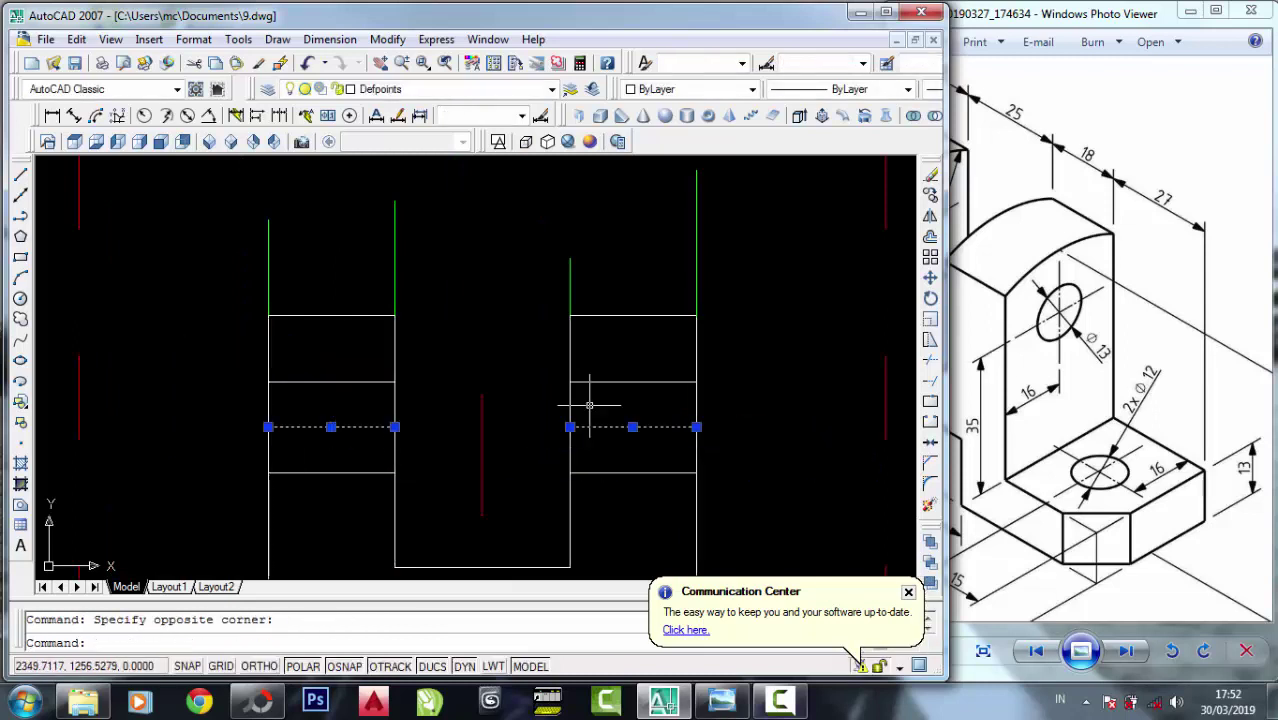
pyautogui.click(445, 91)
pyautogui.click(428, 180)
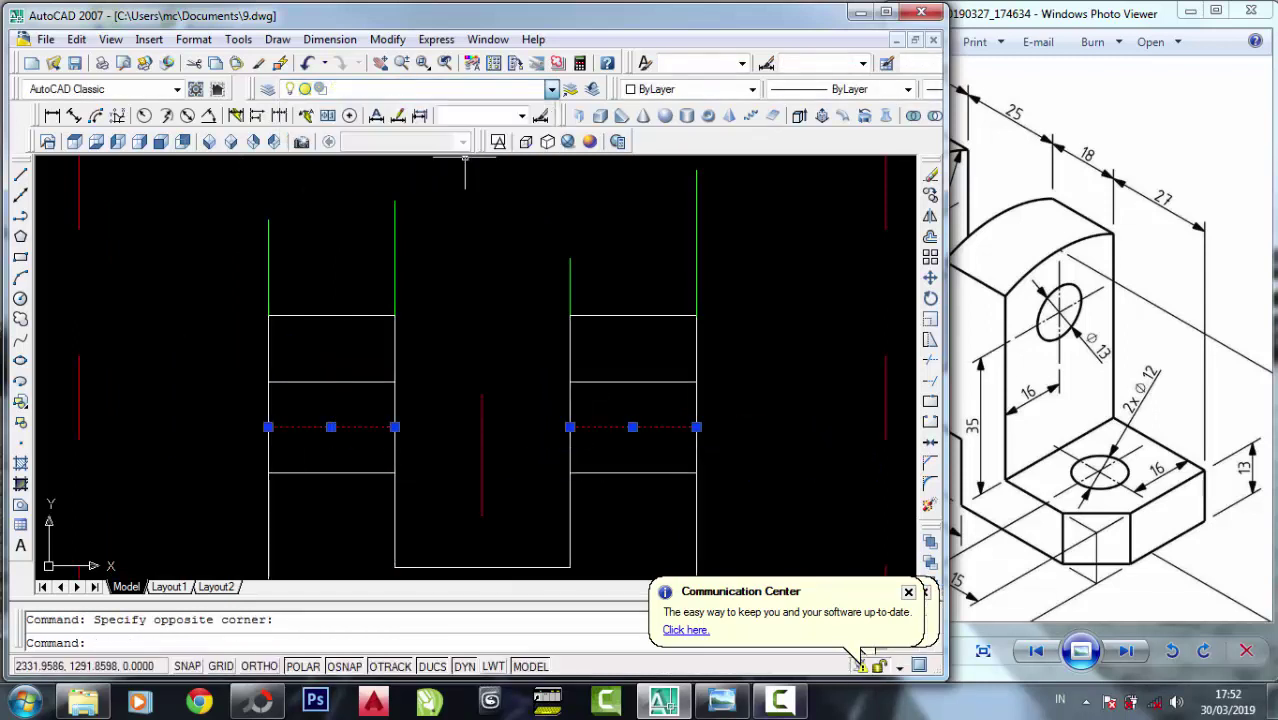
pyautogui.click(20, 175)
pyautogui.click(165, 350)
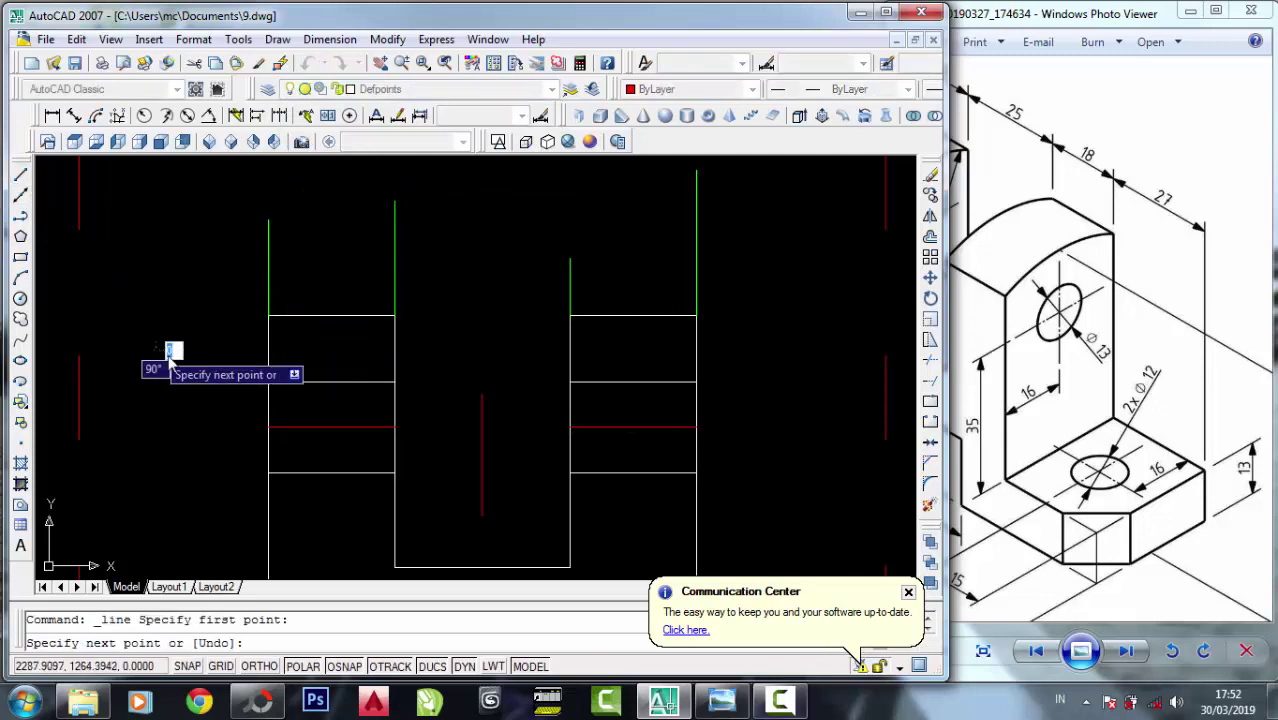
pyautogui.scroll(-4, 250, 355)
pyautogui.scroll(2, 338, 357)
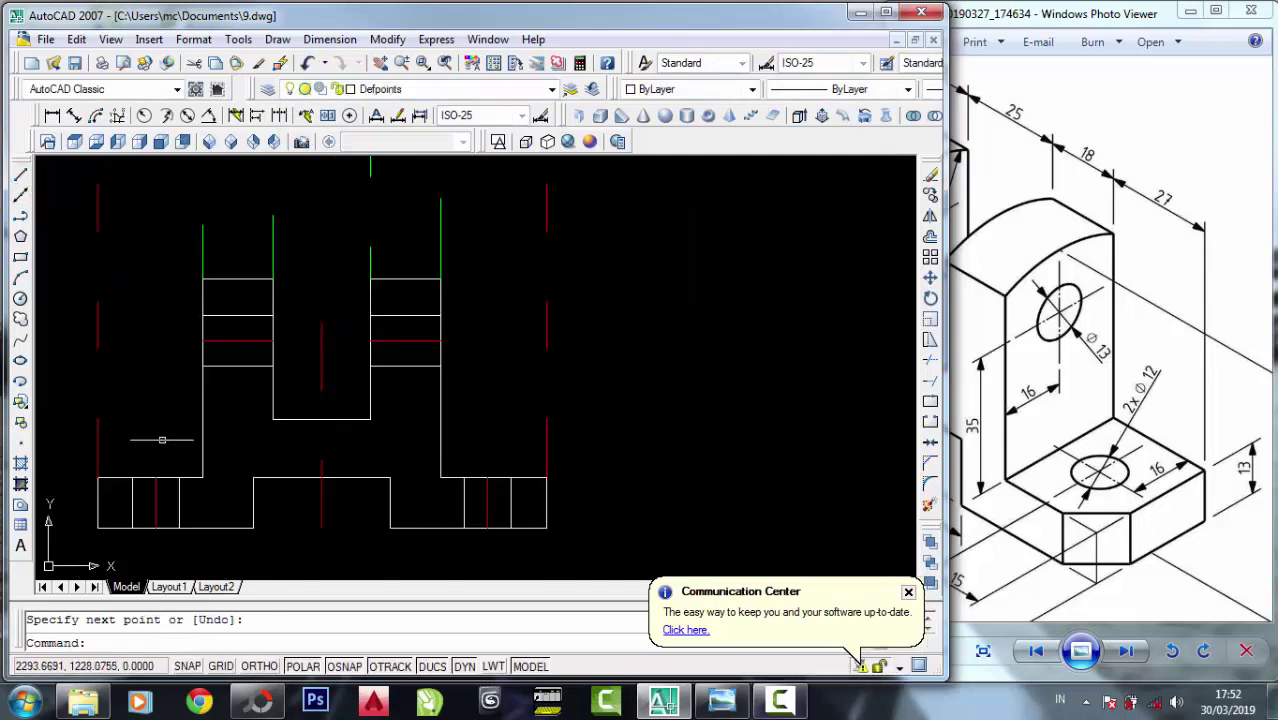
pyautogui.click(20, 478)
# Choose the Predefined ANSI32 diagonal line hatch pattern.
pyautogui.click(410, 151)
pyautogui.click(428, 200)
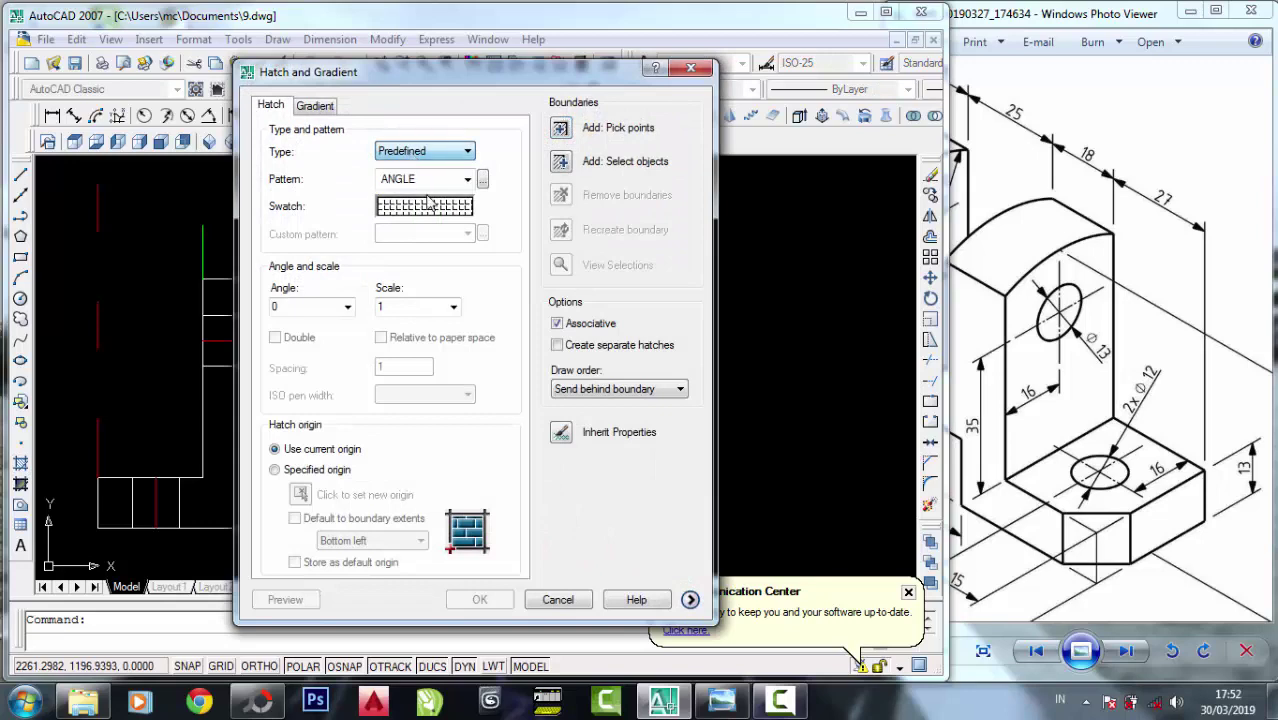
pyautogui.click(419, 212)
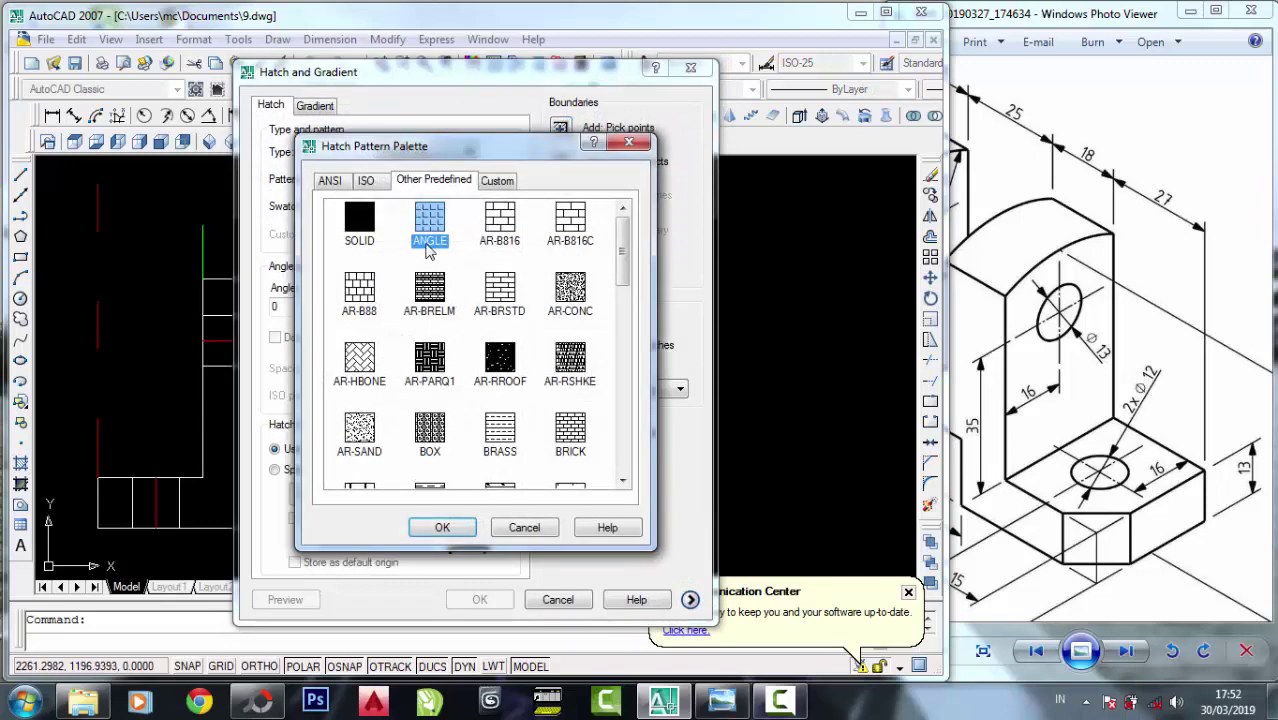
pyautogui.click(367, 181)
pyautogui.click(339, 182)
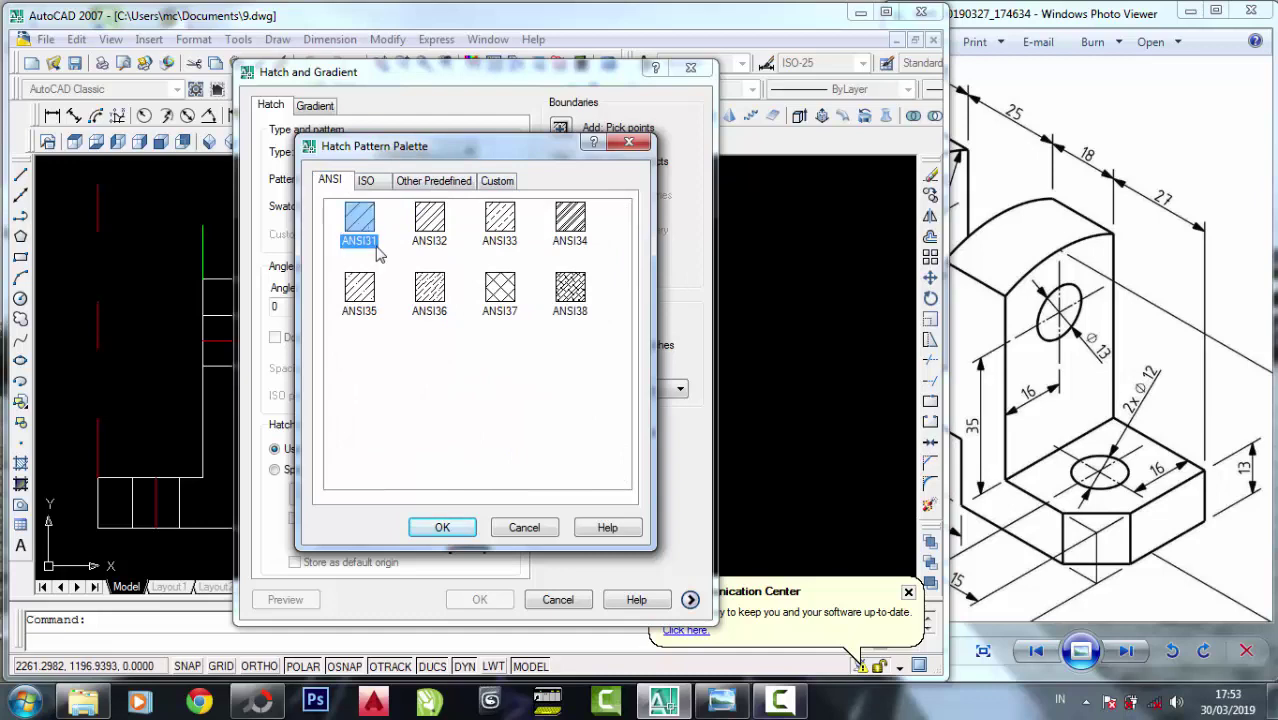
pyautogui.click(430, 232)
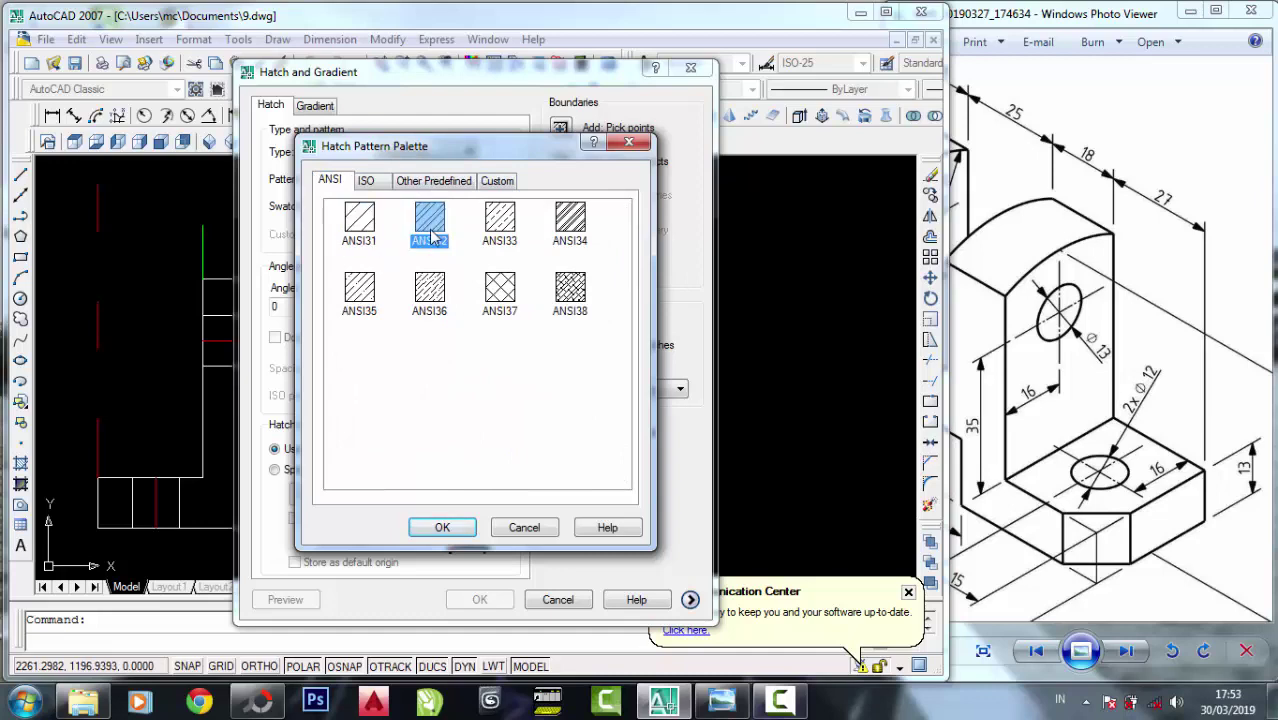
pyautogui.click(438, 531)
pyautogui.click(455, 155)
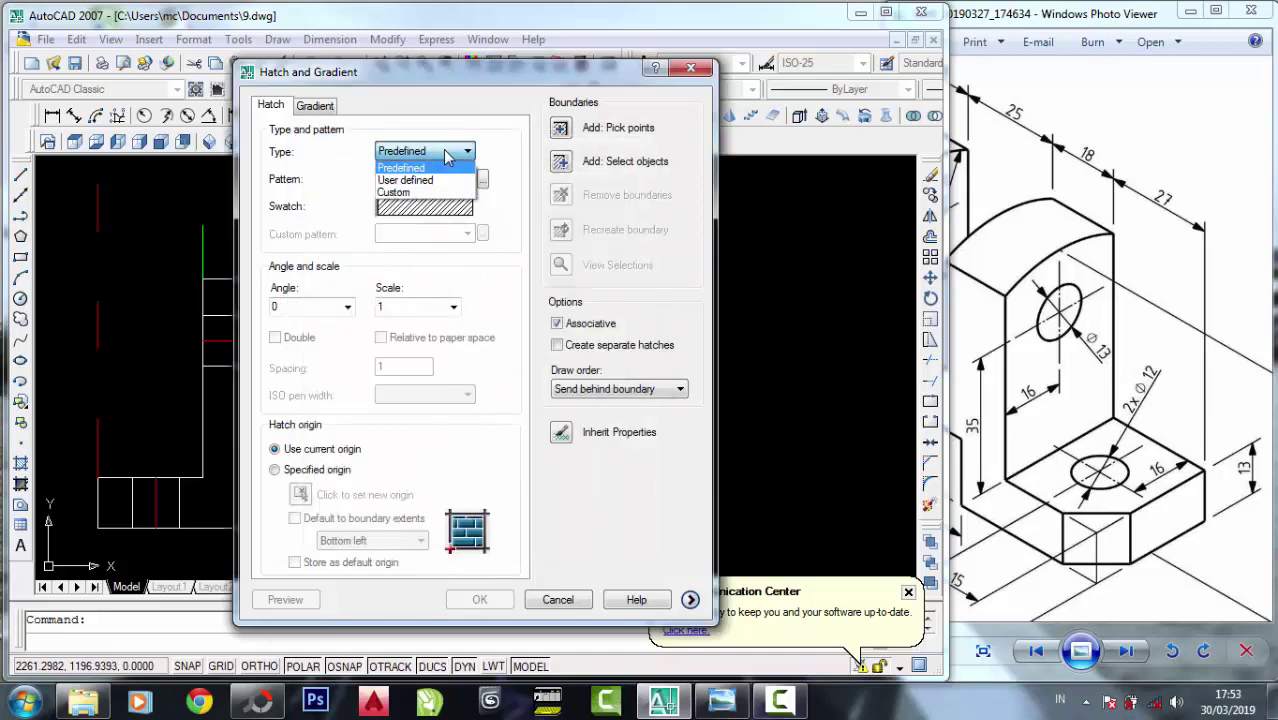
pyautogui.click(458, 165)
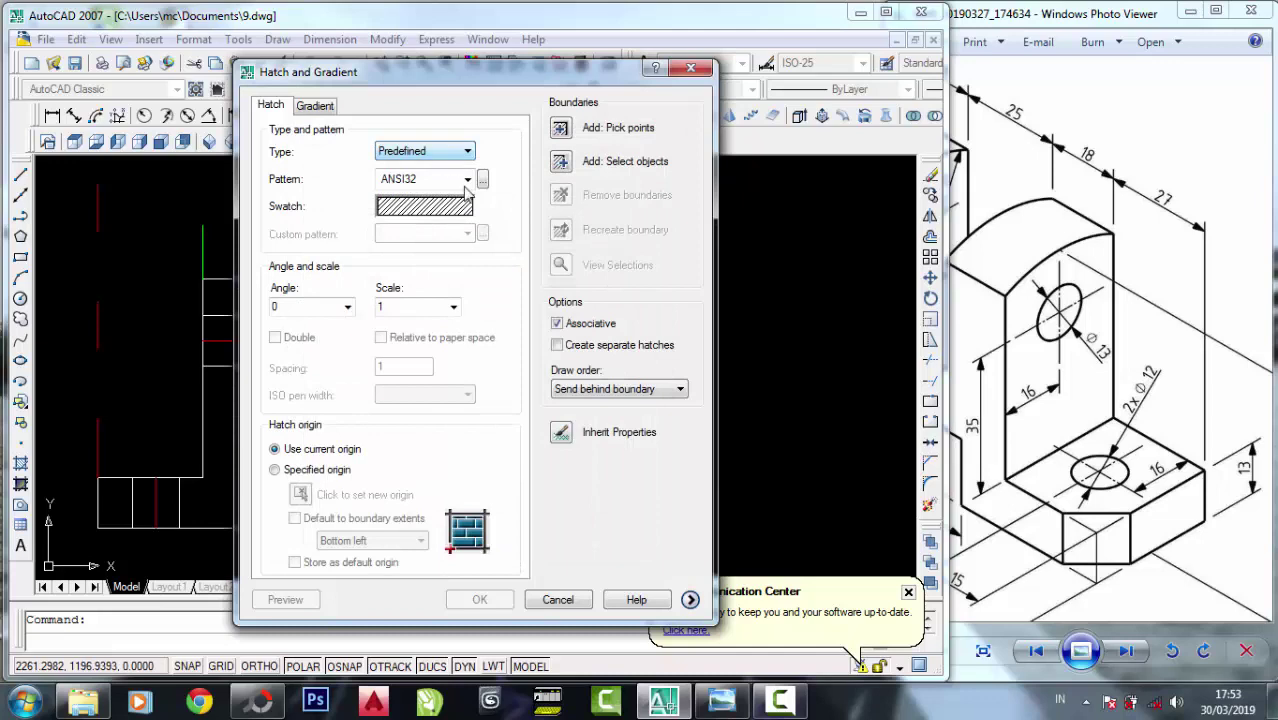
# Pick the right, bottom-left and top-left cut rectangles and apply the hatch.
pyautogui.click(560, 130)
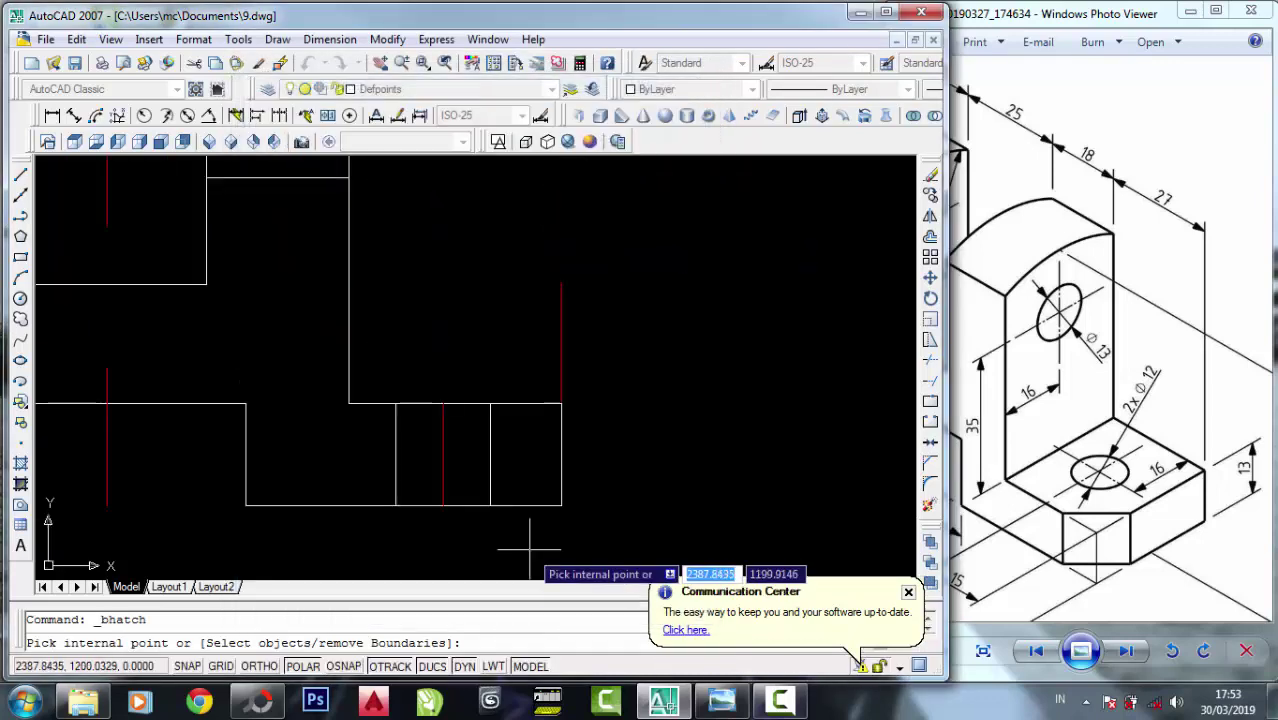
pyautogui.click(526, 459)
pyautogui.scroll(-3, 526, 391)
pyautogui.scroll(1, 246, 430)
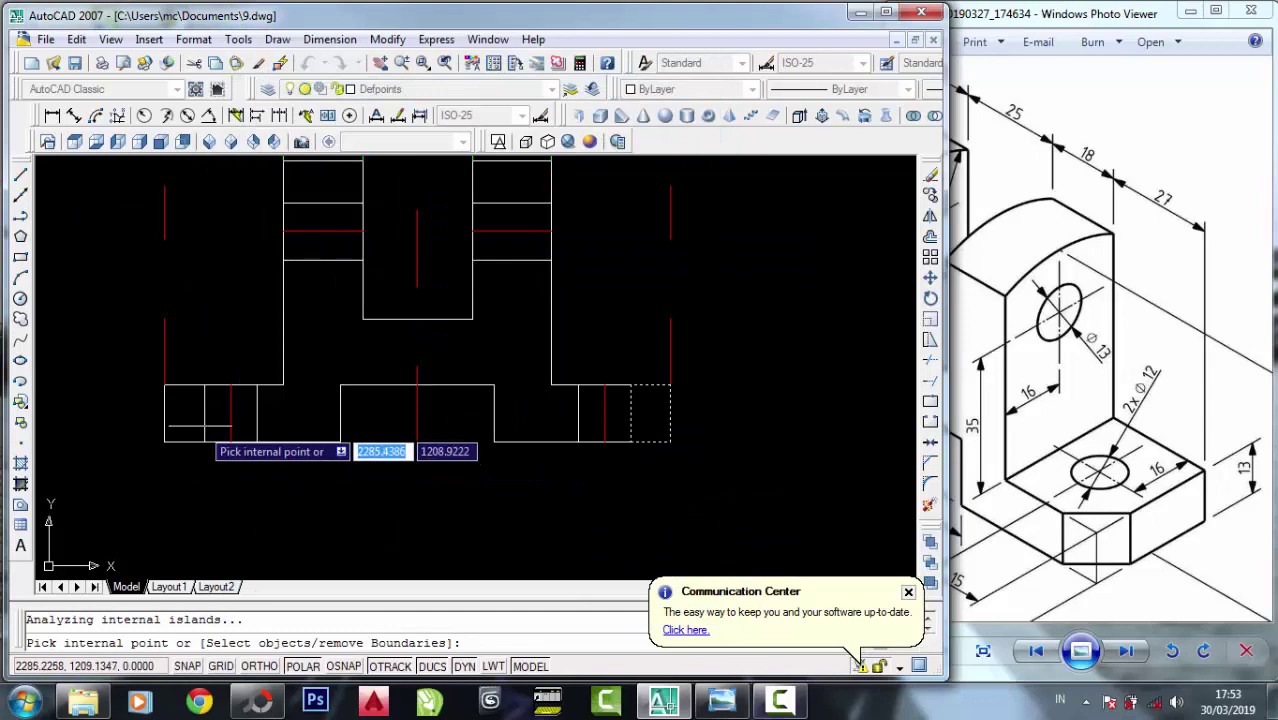
pyautogui.click(196, 425)
pyautogui.click(332, 185)
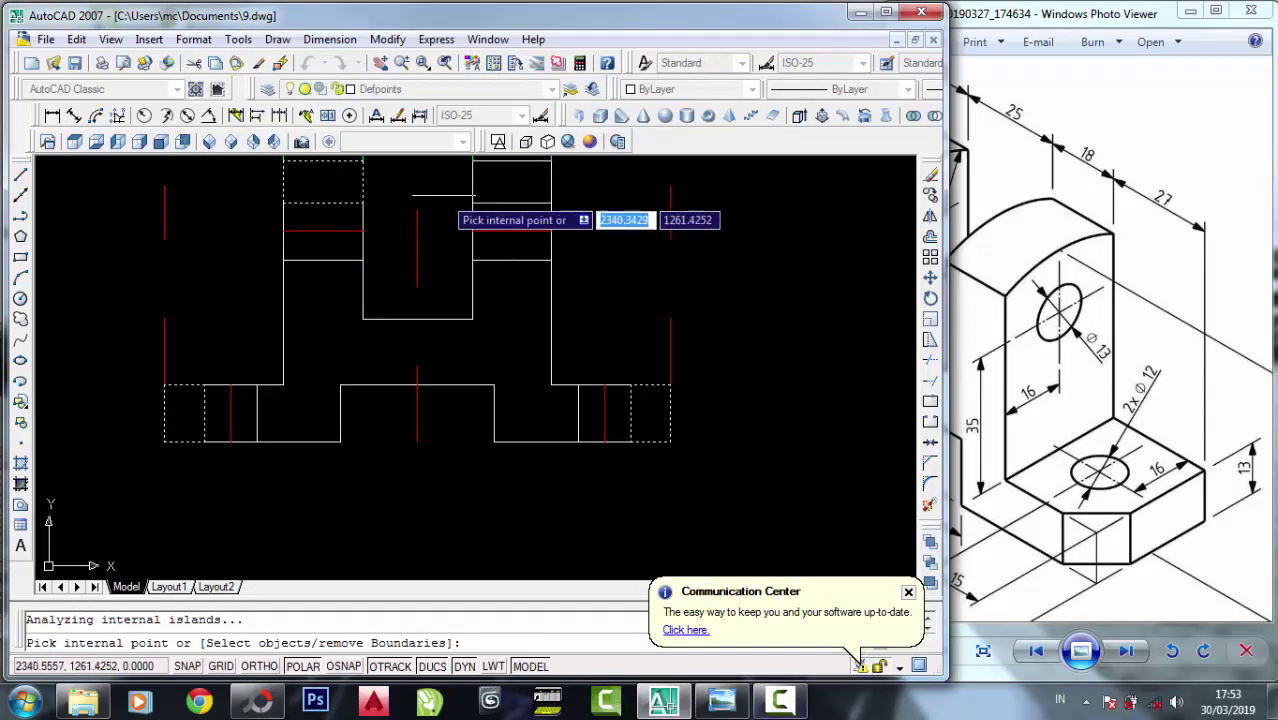
pyautogui.scroll(-2, 510, 365)
pyautogui.rightClick(524, 290)
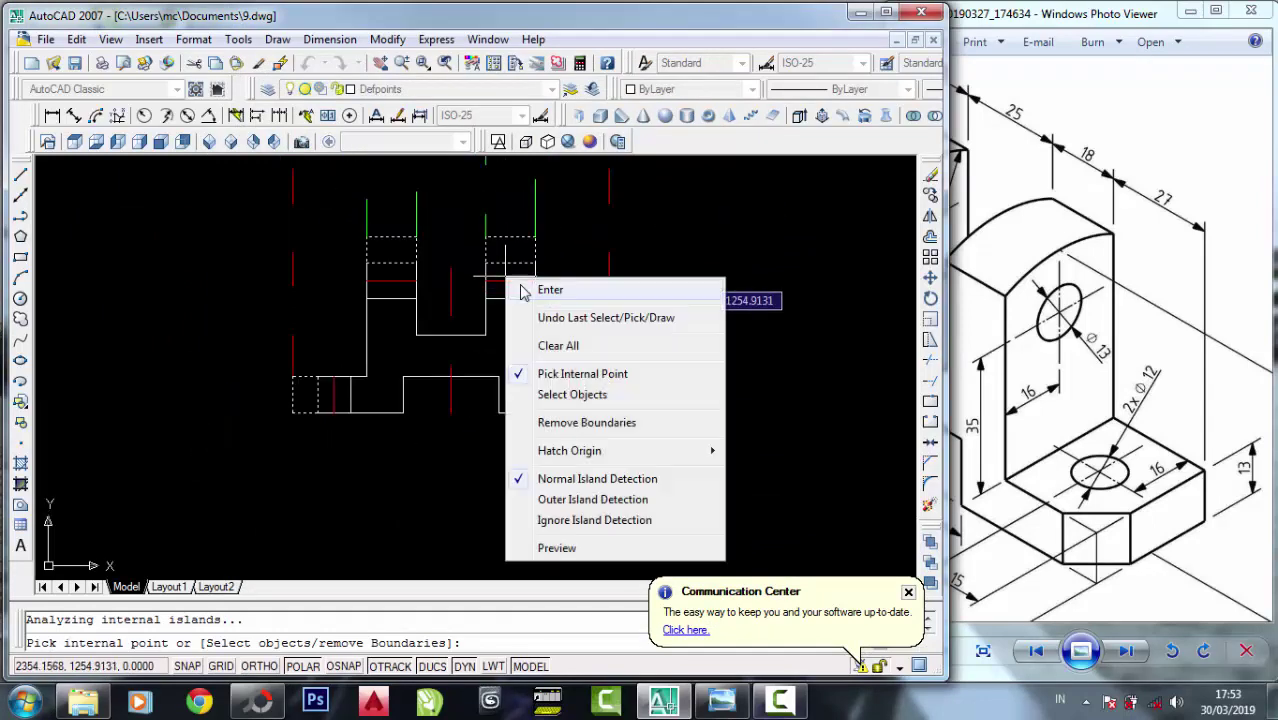
pyautogui.click(522, 290)
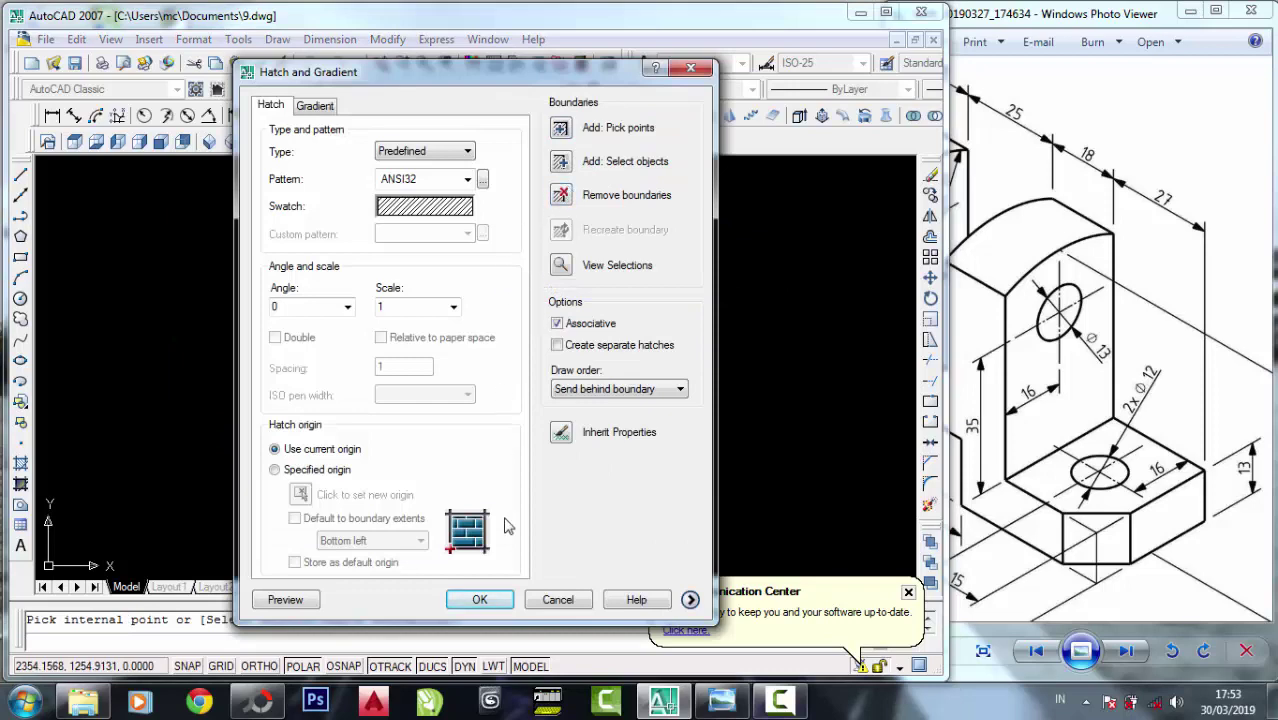
pyautogui.click(484, 599)
# Change the section hatch scale to 0.25.
pyautogui.scroll(2, 562, 365)
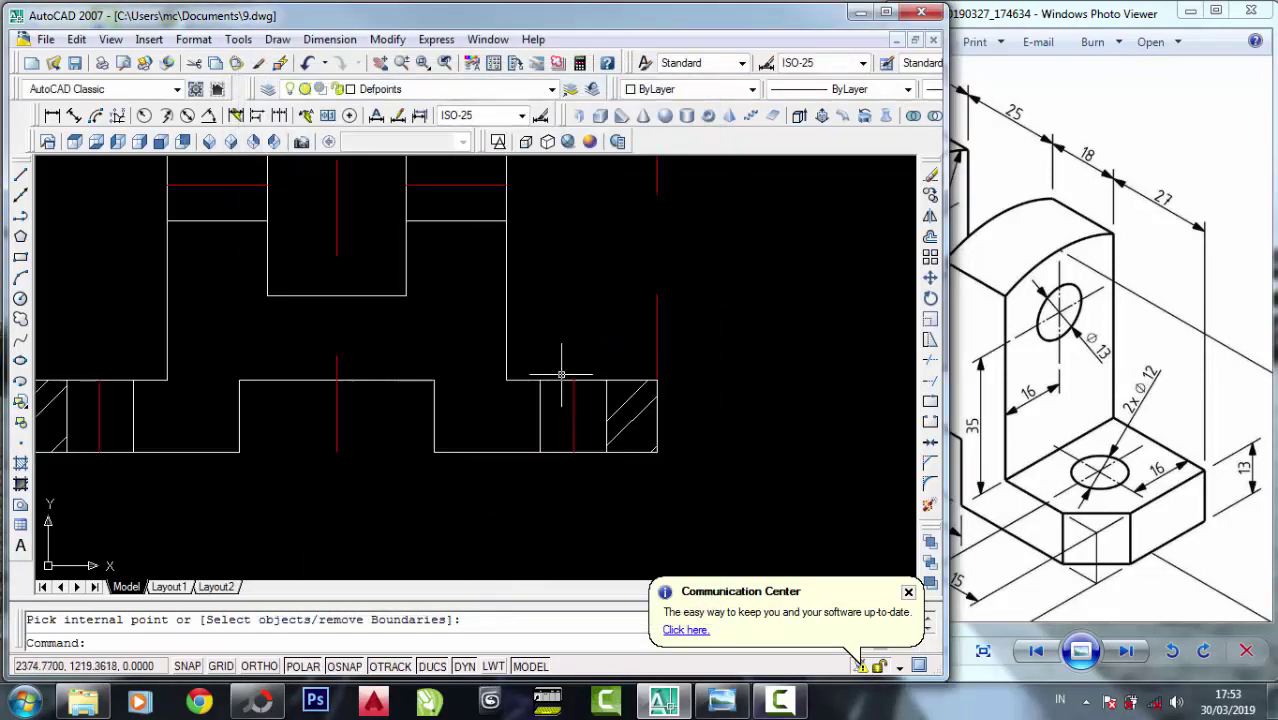
pyautogui.scroll(-1, 618, 482)
pyautogui.scroll(1, 628, 447)
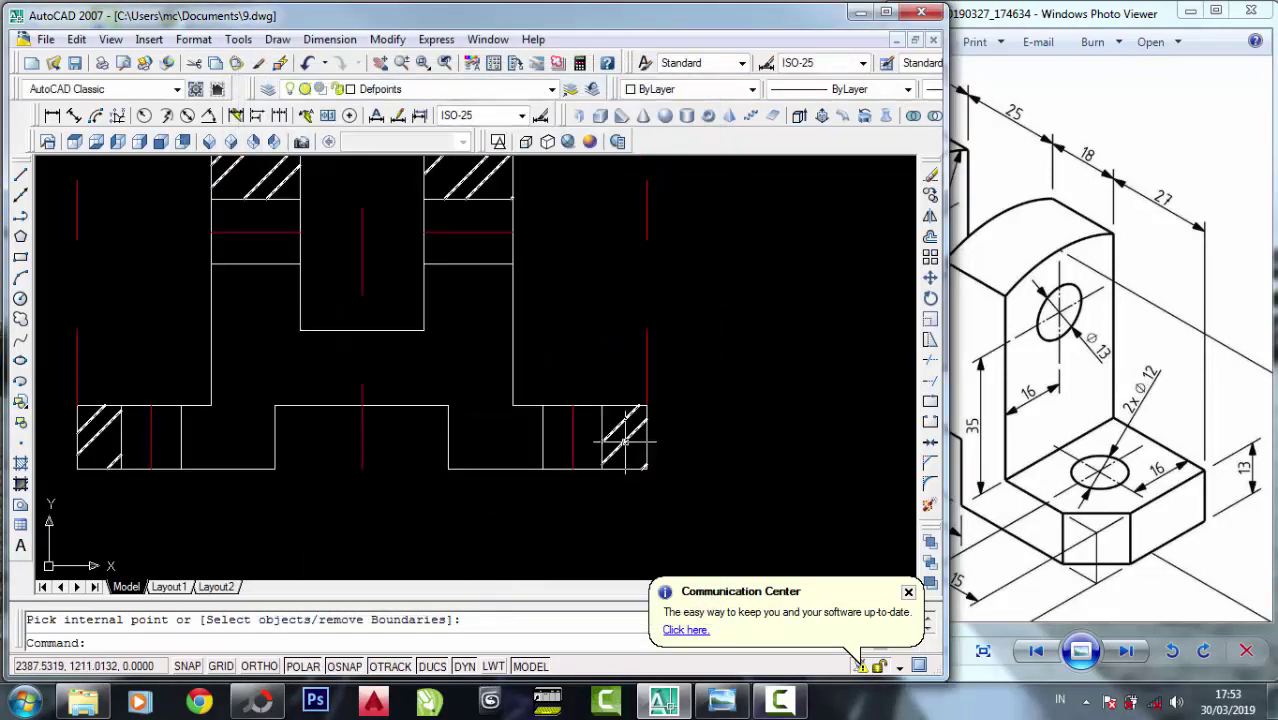
pyautogui.doubleClick(625, 440)
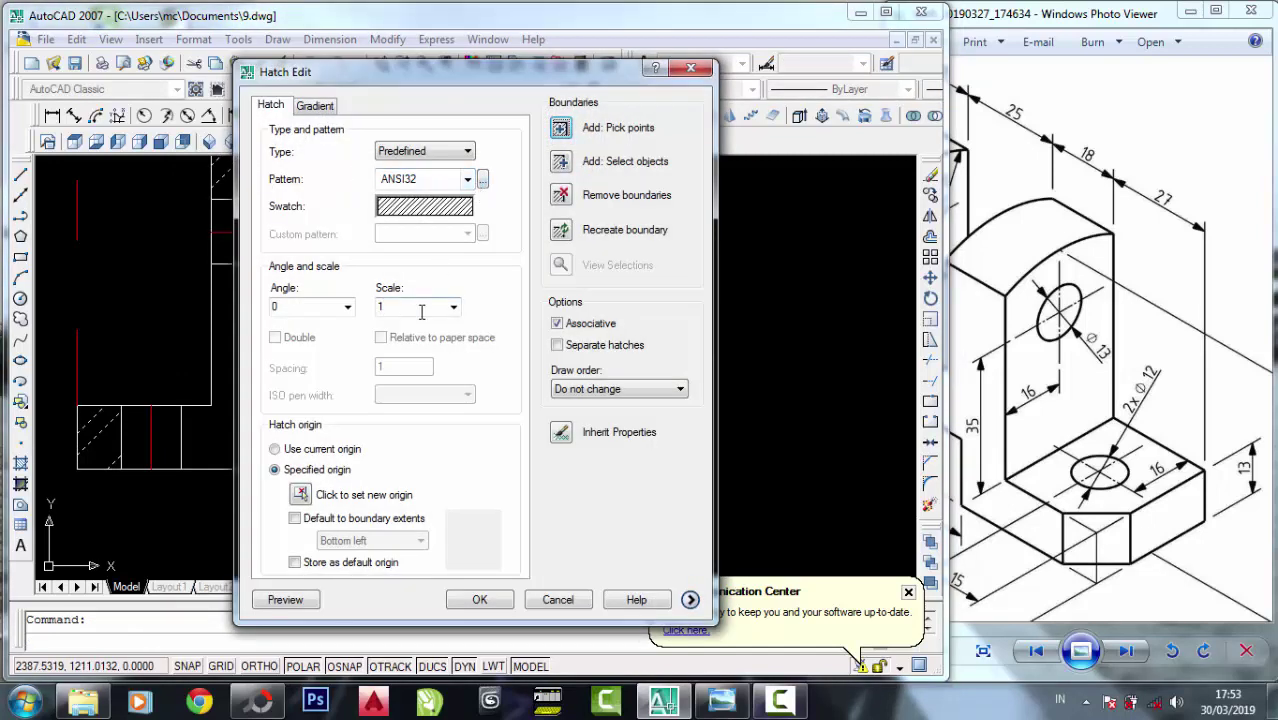
pyautogui.click(453, 307)
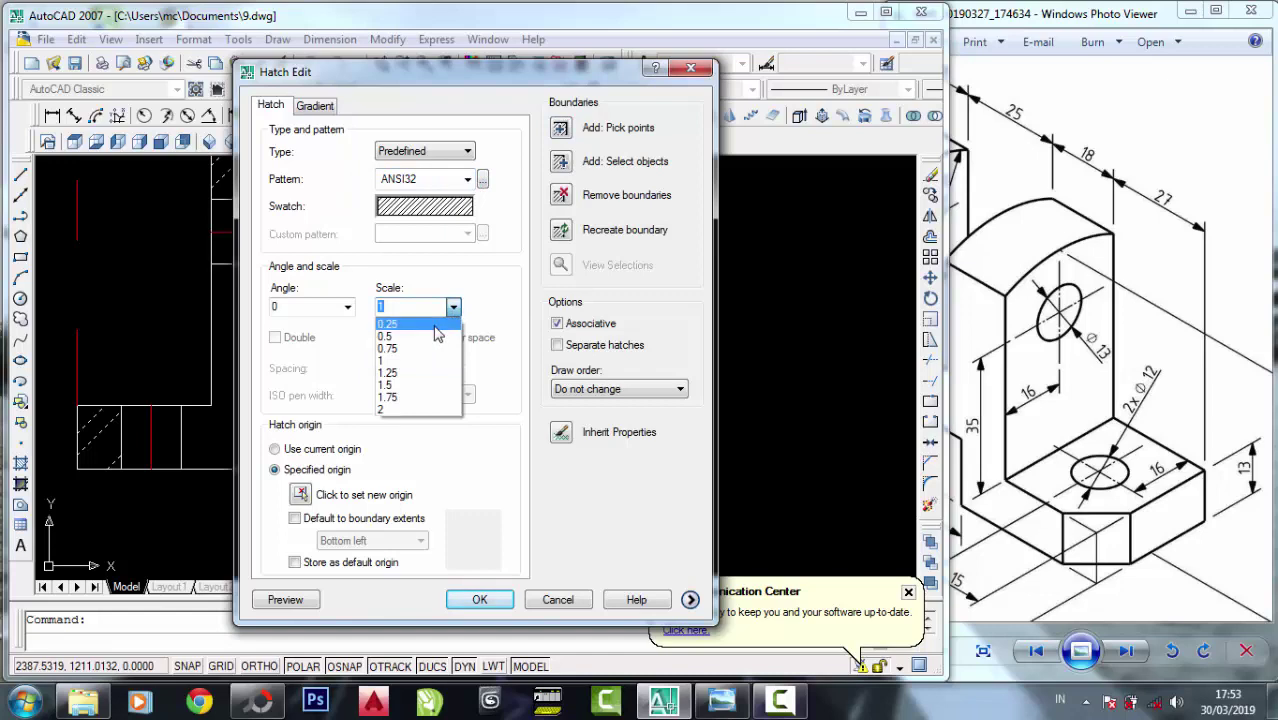
pyautogui.click(435, 325)
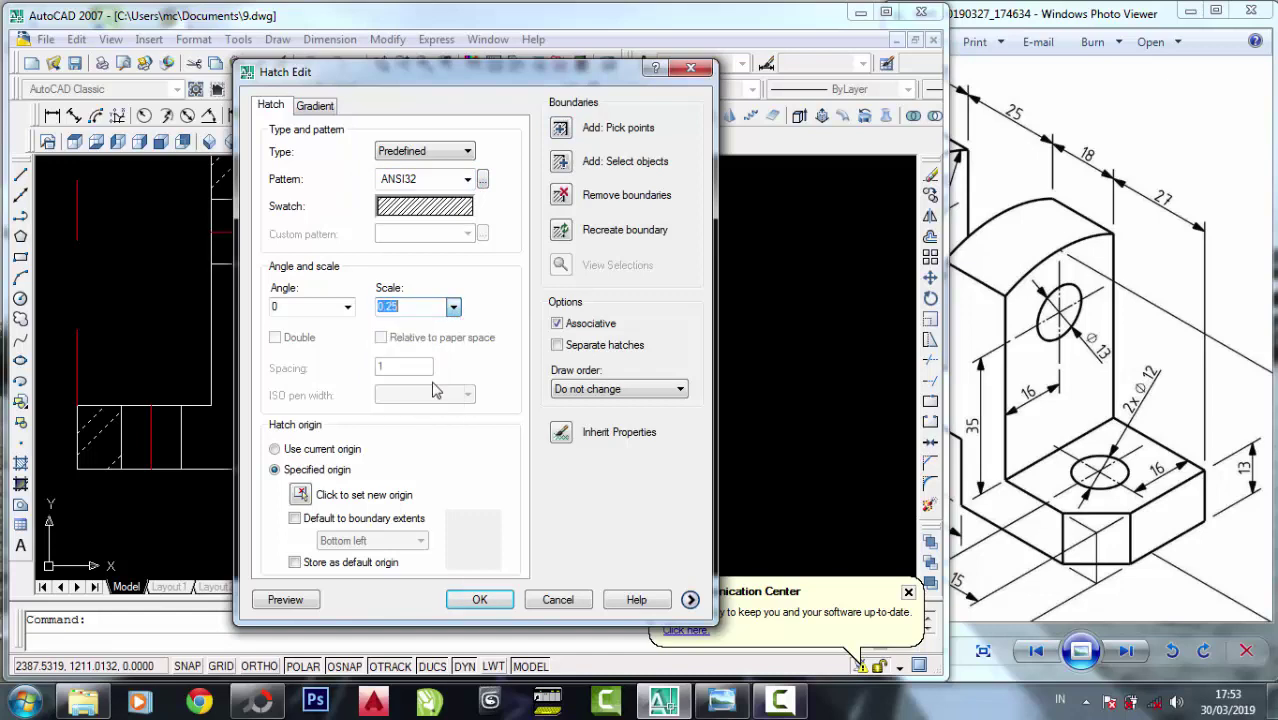
pyautogui.click(493, 608)
pyautogui.doubleClick(620, 435)
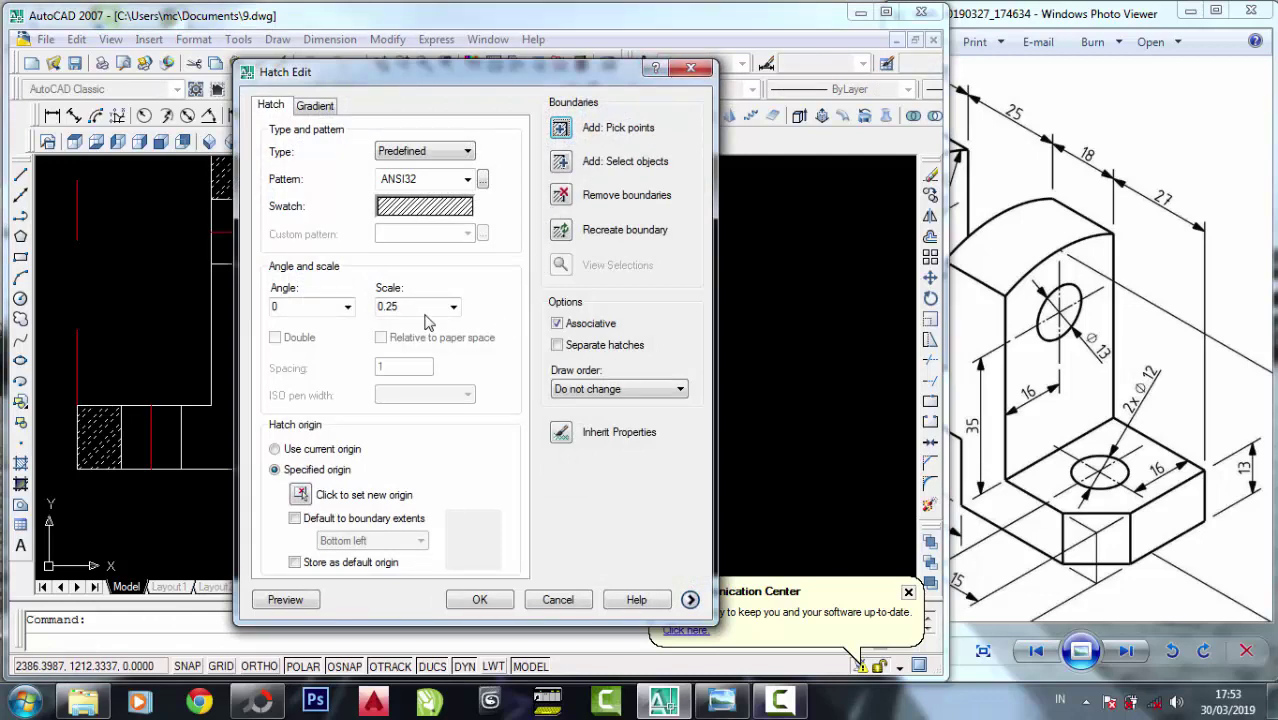
pyautogui.click(688, 69)
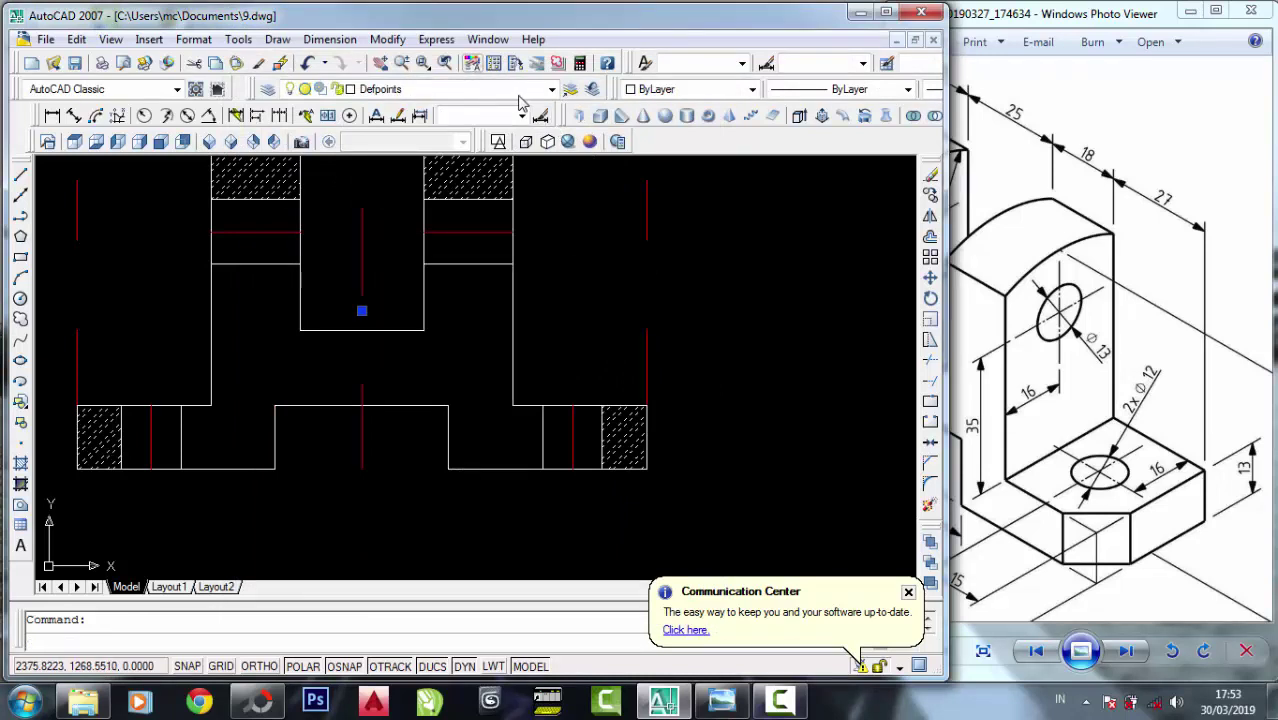
# Set the colour of the hatches to magenta in Properties.
pyautogui.hotkey('ctrl', '1')
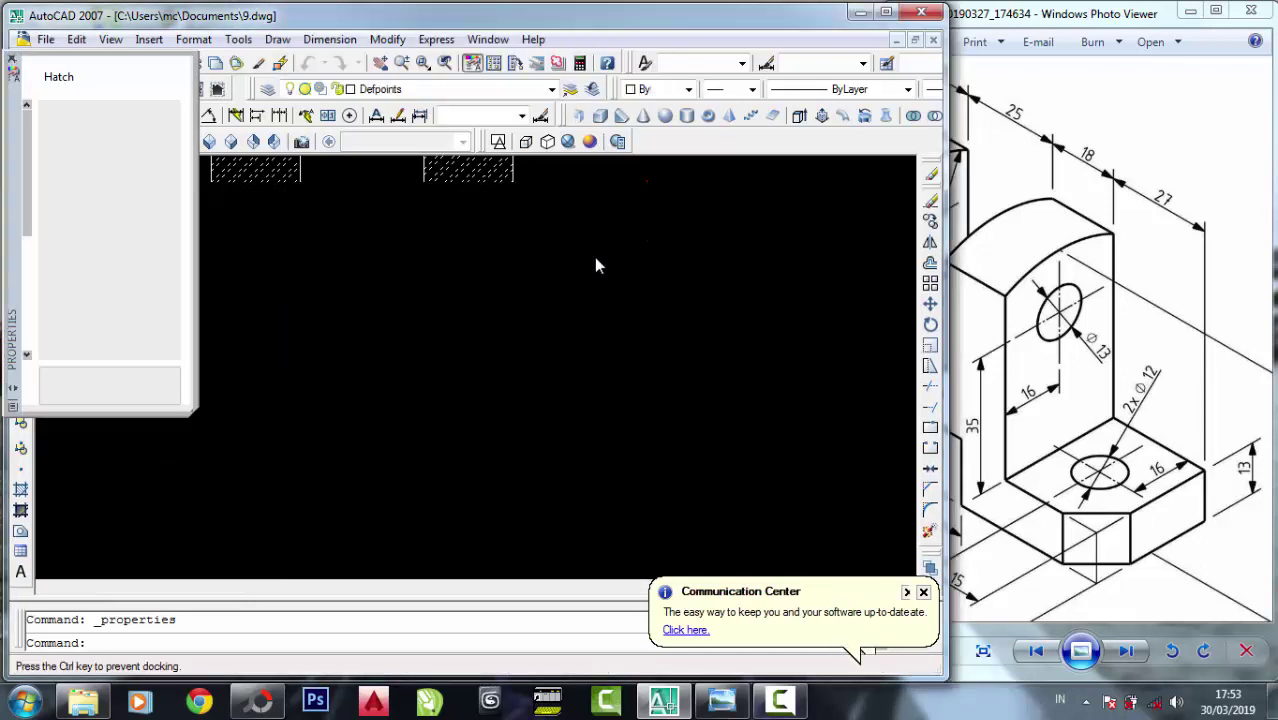
pyautogui.click(610, 323)
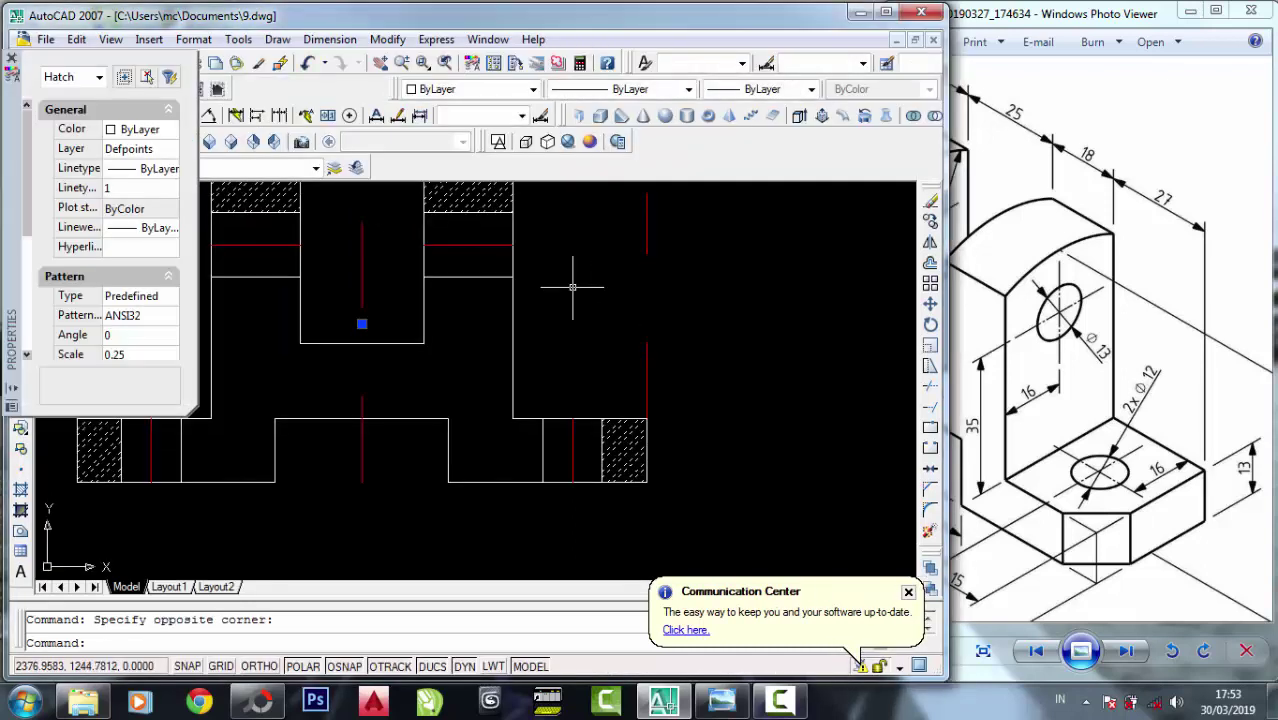
pyautogui.click(140, 131)
pyautogui.click(140, 131)
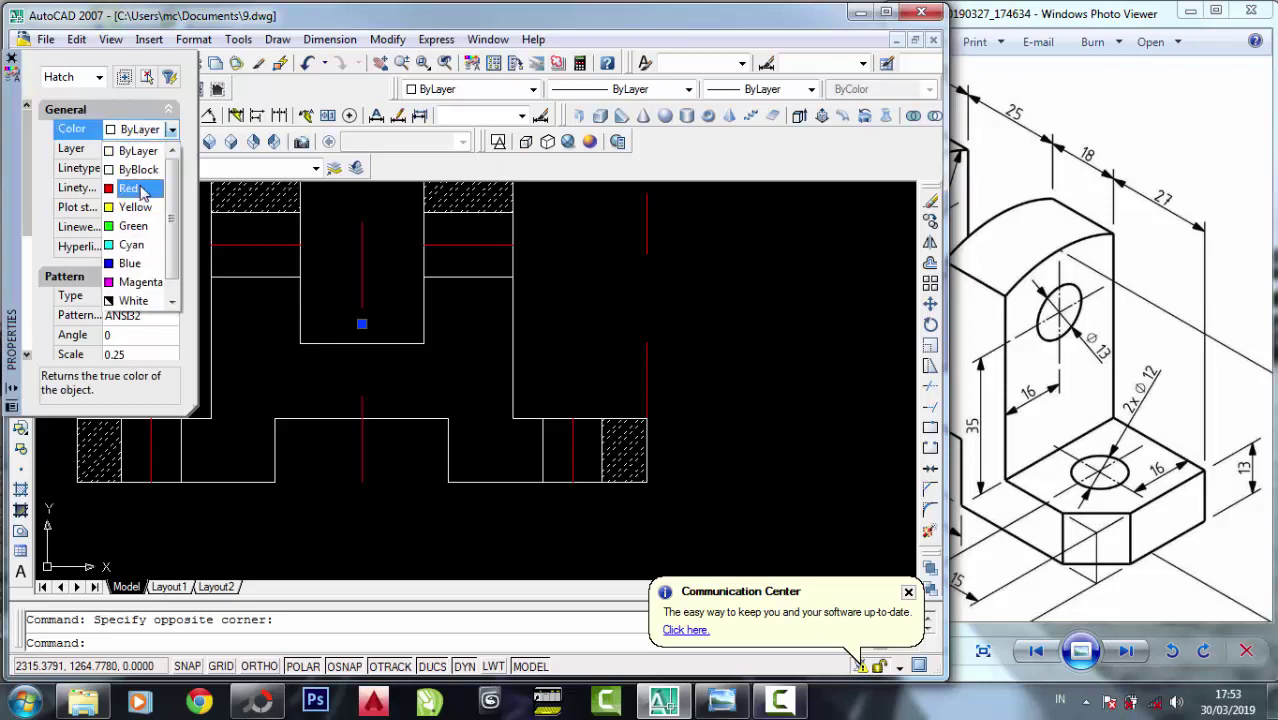
pyautogui.click(140, 282)
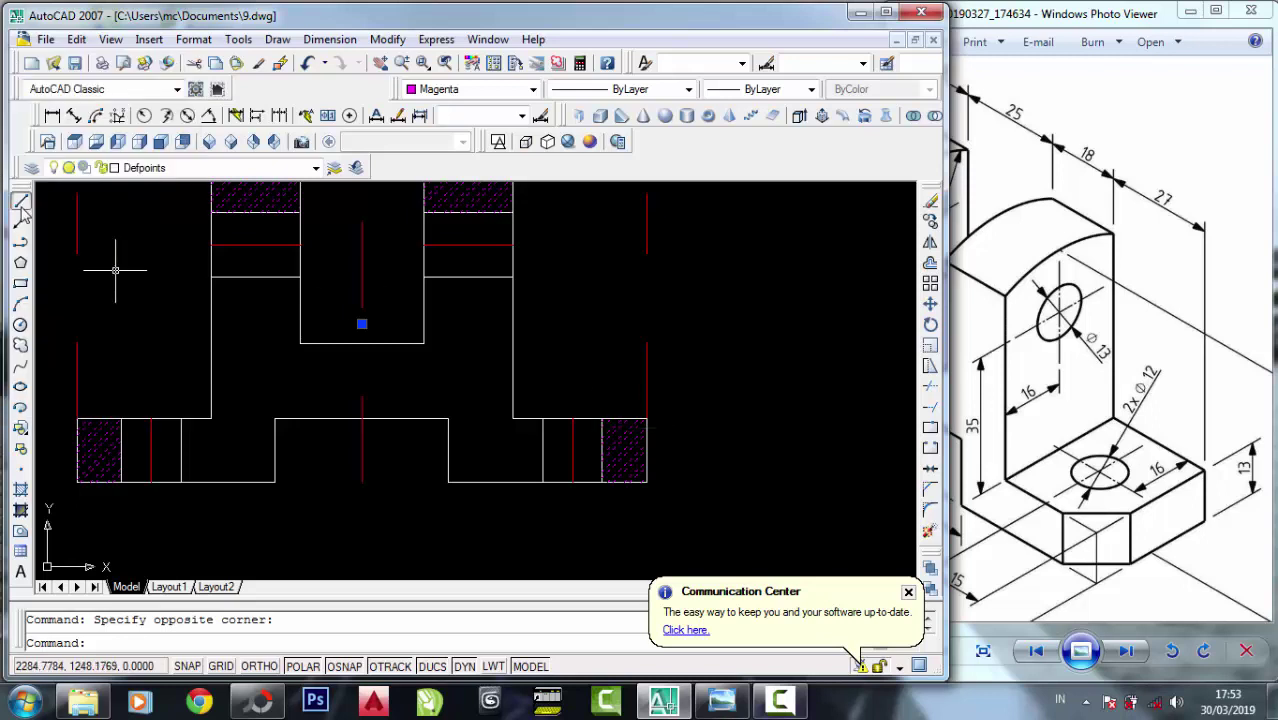
pyautogui.click(20, 201)
# End the stray line command and zoom and pan around the sectional views.
pyautogui.click(618, 300)
pyautogui.rightClick(614, 305)
pyautogui.click(640, 314)
pyautogui.scroll(-4, 536, 492)
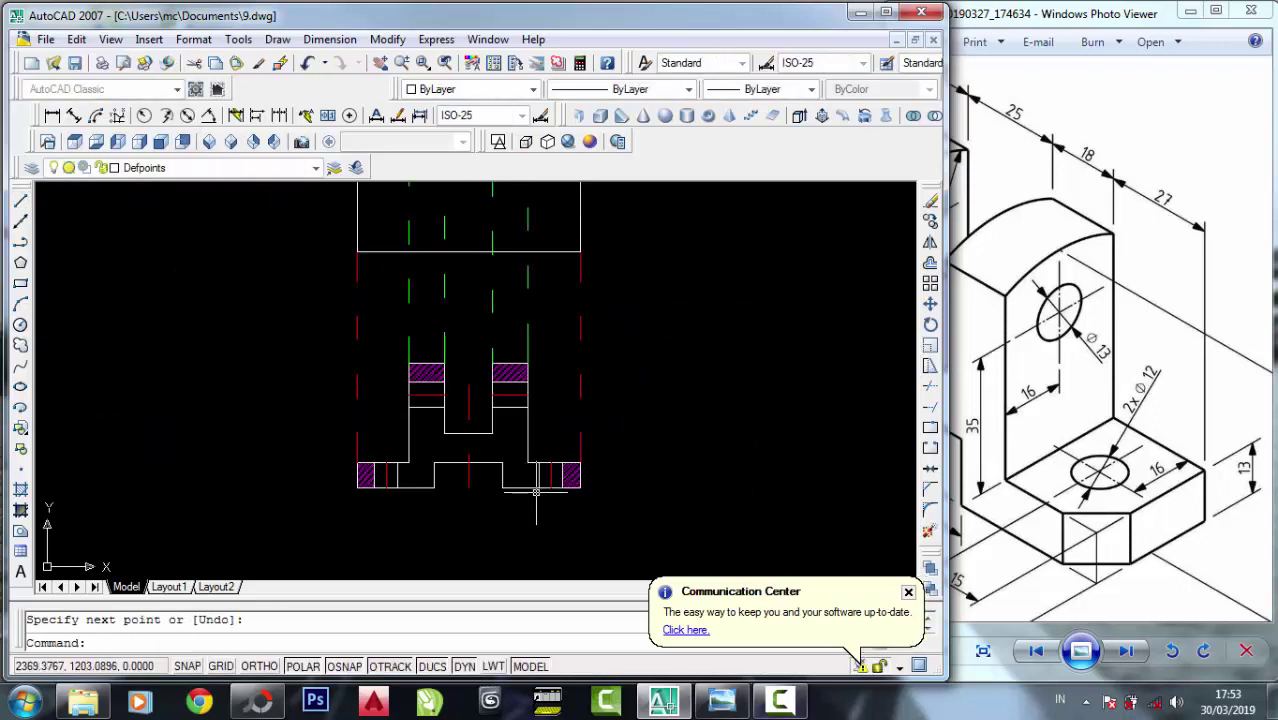
pyautogui.scroll(1, 450, 420)
pyautogui.scroll(1, 413, 450)
pyautogui.scroll(1, 471, 484)
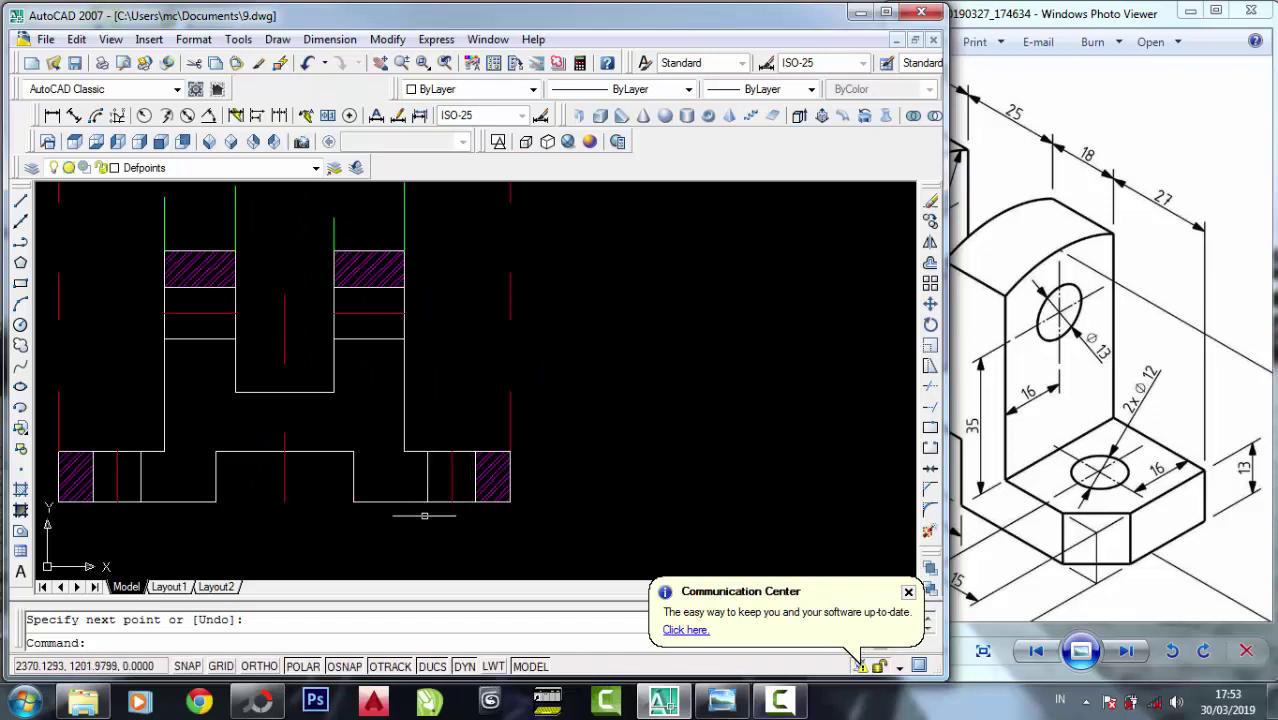
pyautogui.scroll(1, 430, 490)
pyautogui.scroll(-3, 420, 400)
pyautogui.scroll(1, 399, 337)
pyautogui.scroll(1, 381, 393)
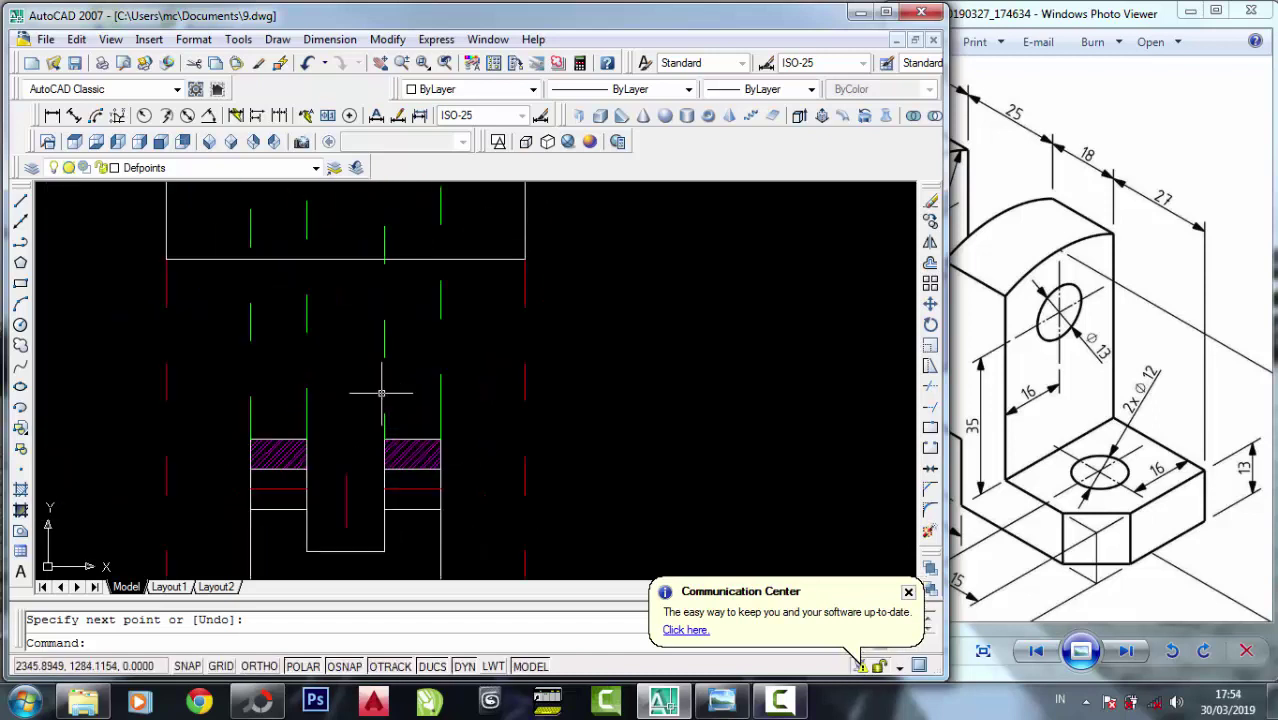
pyautogui.scroll(-1, 380, 355)
pyautogui.scroll(-1, 379, 420)
pyautogui.scroll(-1, 373, 362)
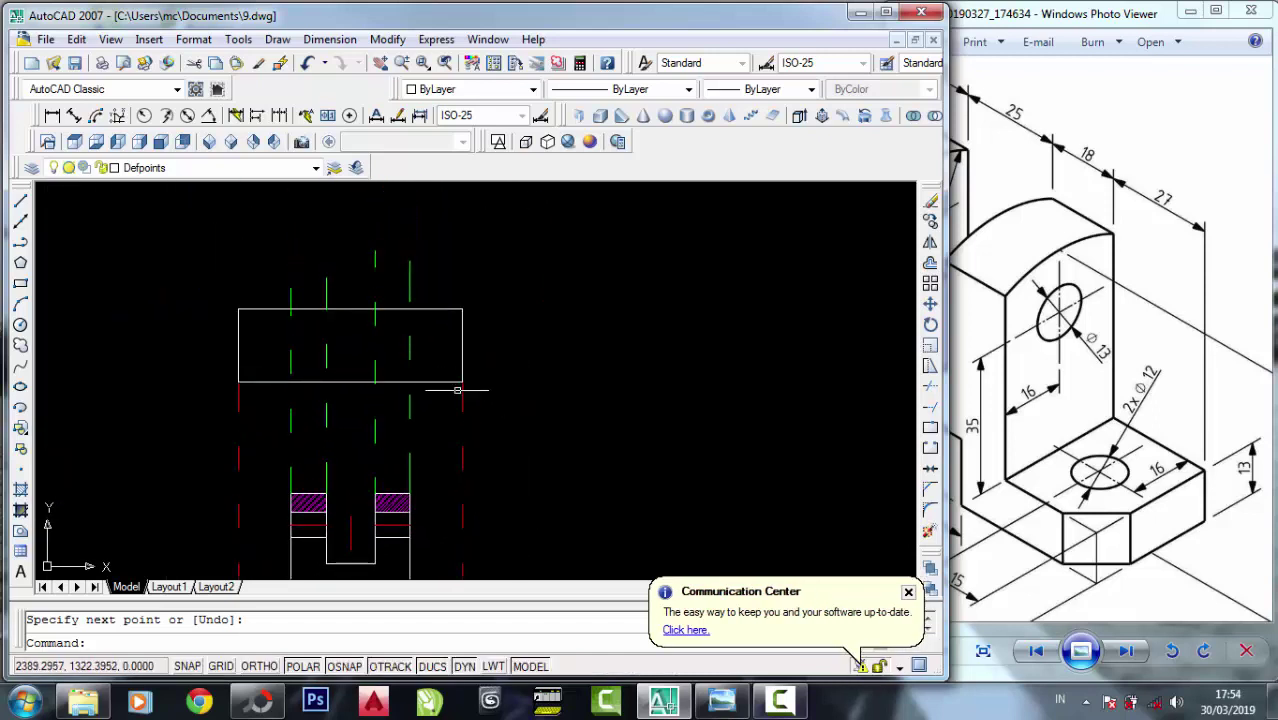
pyautogui.moveTo(457, 390); pyautogui.dragTo(465, 363, button='middle')
# Compare the drawing with the isometric reference, then open the current colour list.
pyautogui.click(960, 360)
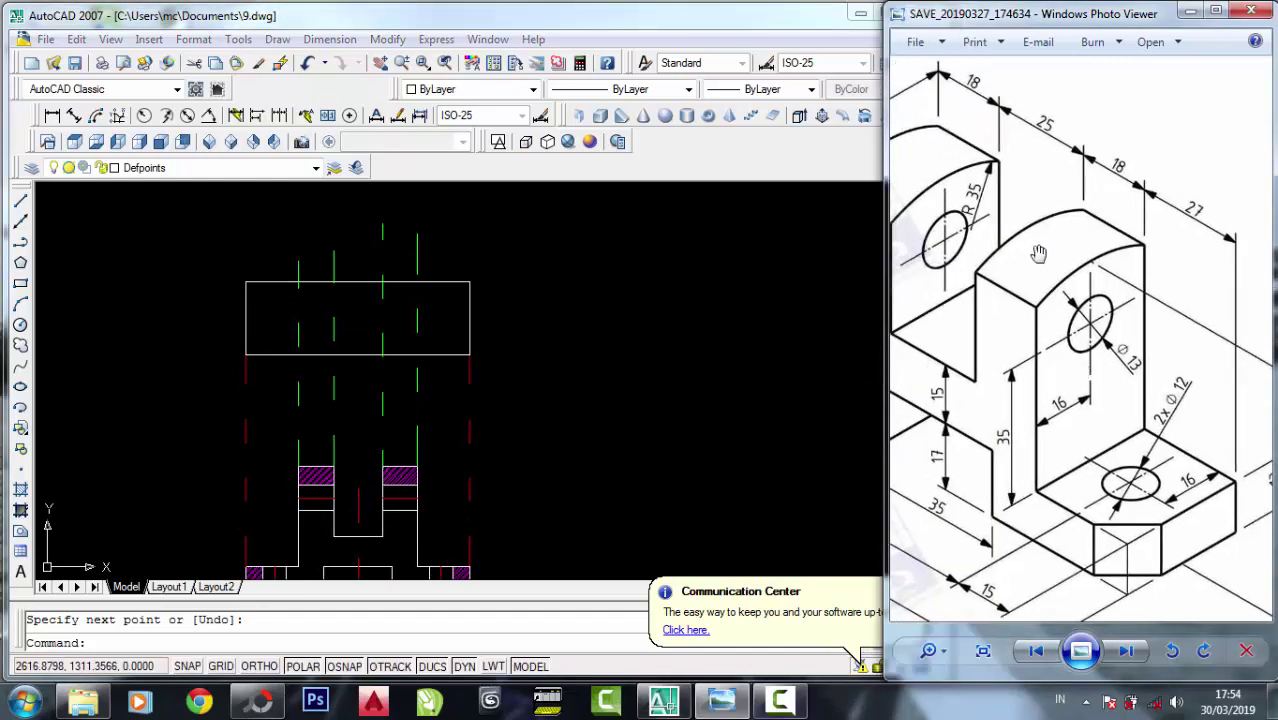
pyautogui.scroll(-2, 1039, 254)
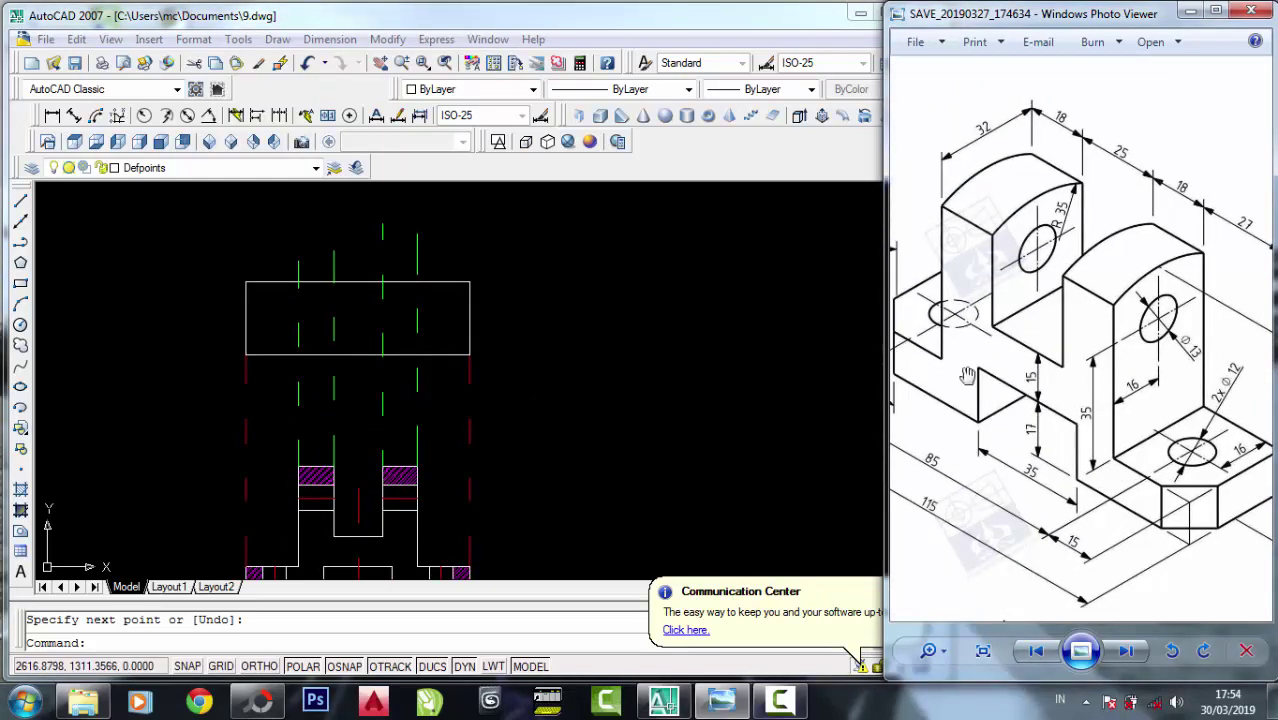
pyautogui.click(590, 369)
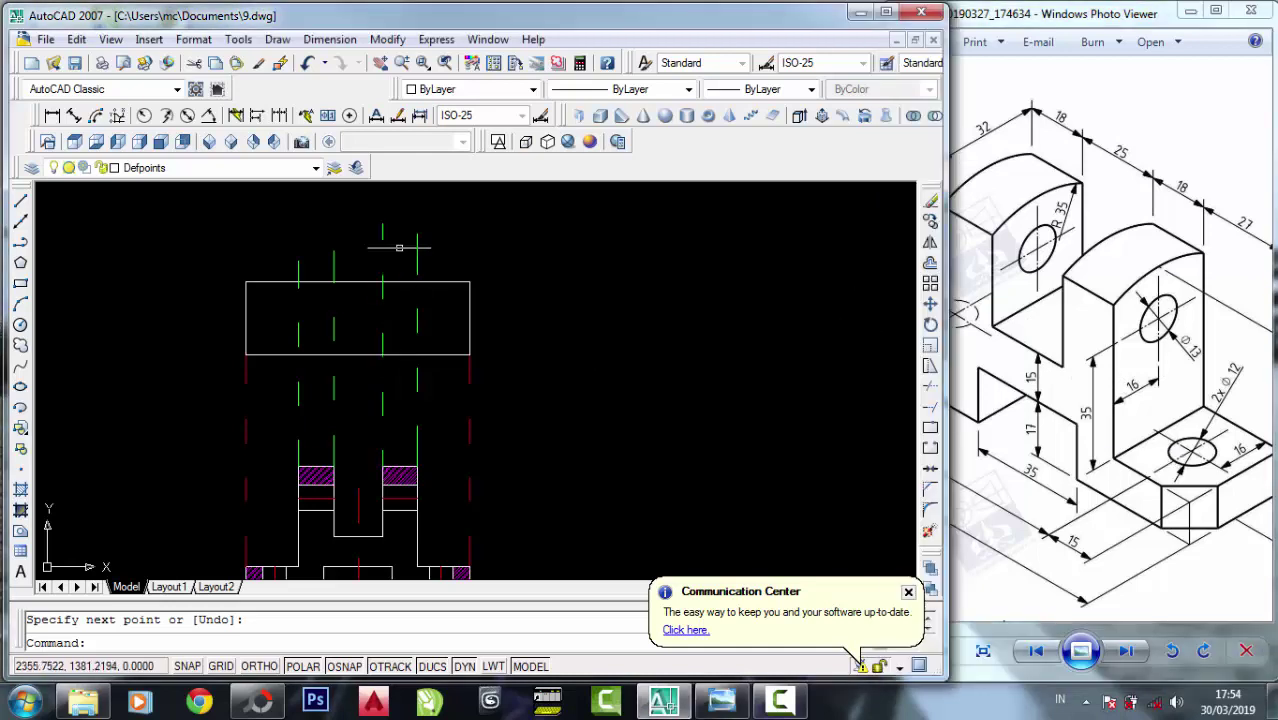
pyautogui.click(477, 92)
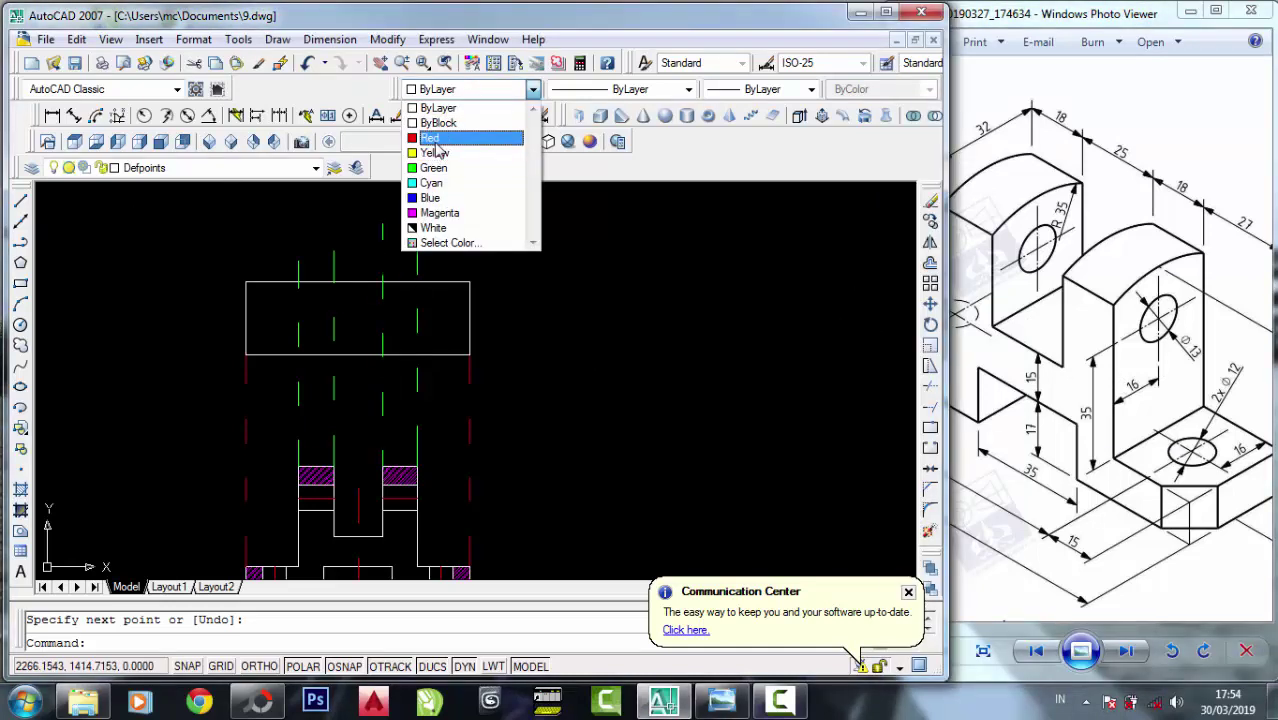
pyautogui.click(450, 134)
pyautogui.click(20, 201)
pyautogui.scroll(1, 450, 365)
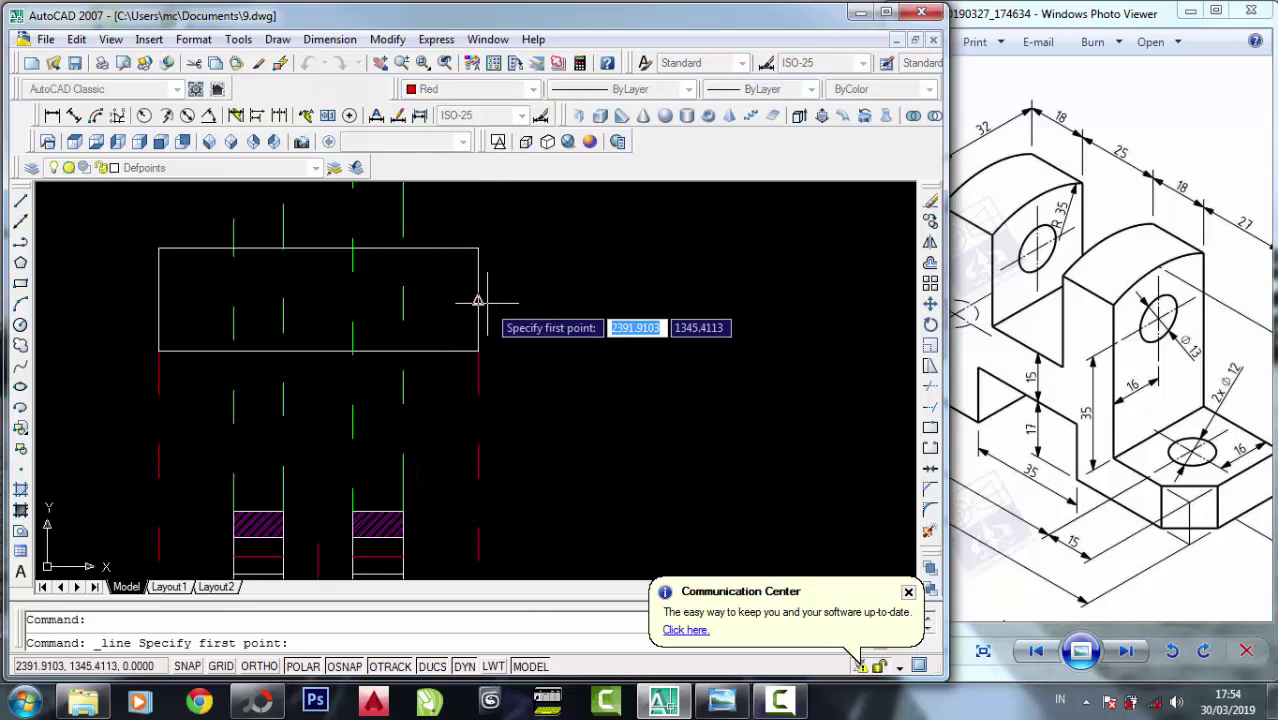
pyautogui.click(157, 299)
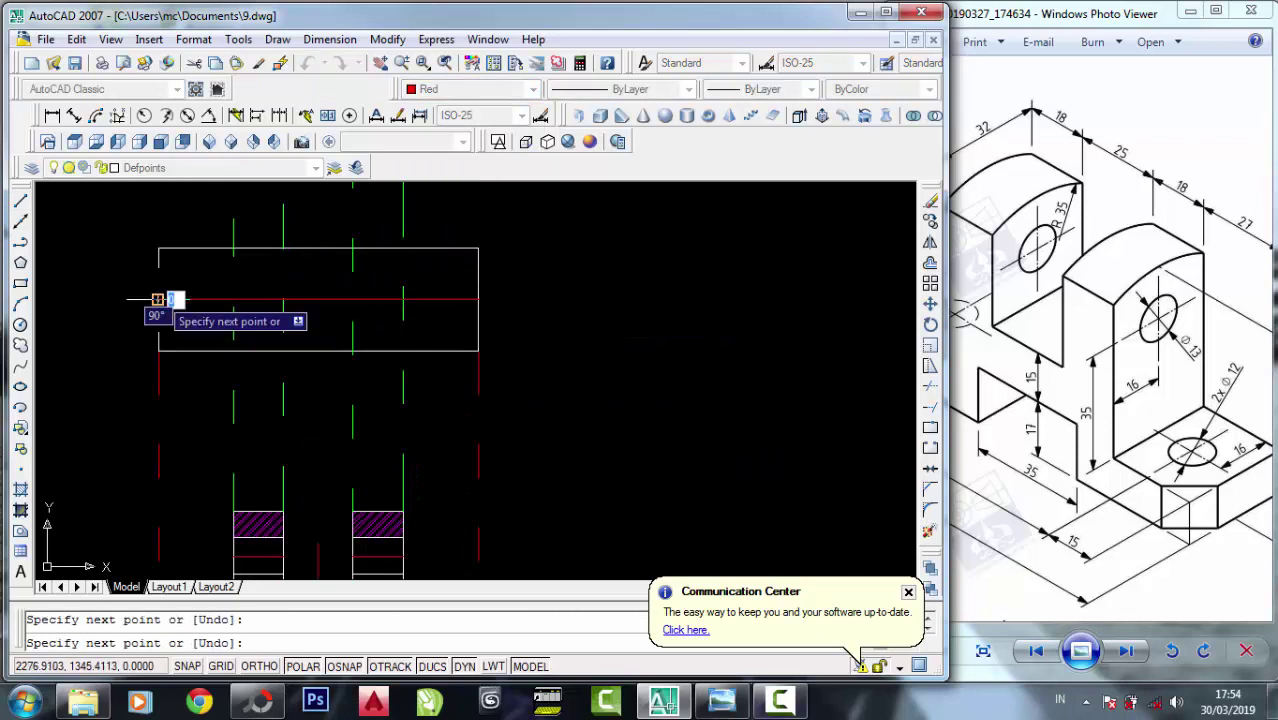
pyautogui.rightClick(157, 299)
pyautogui.scroll(-2, 277, 314)
pyautogui.scroll(1, 277, 314)
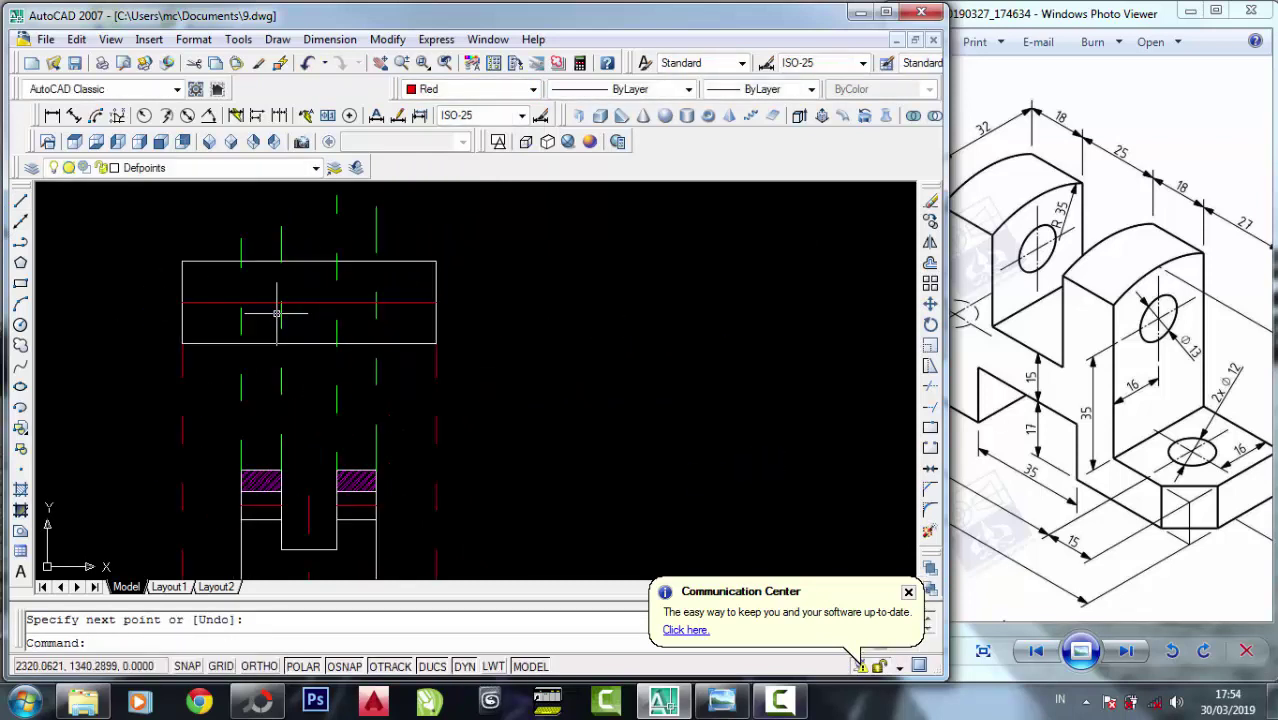
pyautogui.click(490, 92)
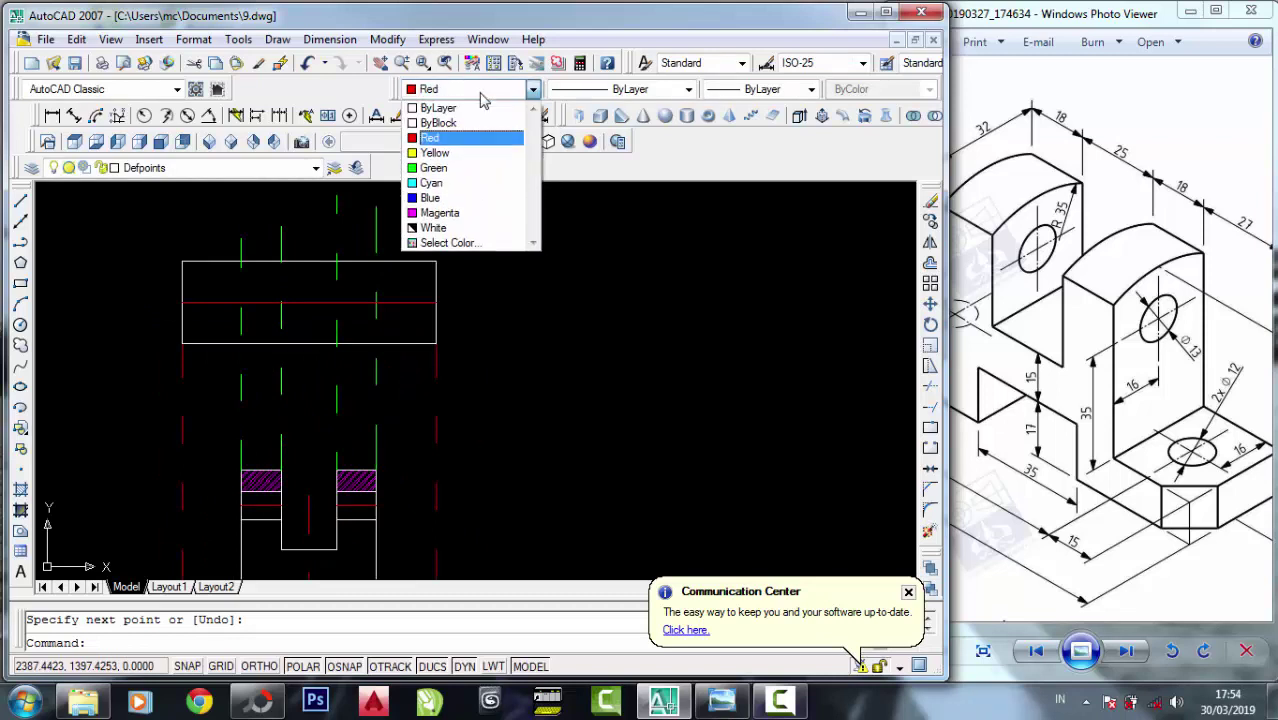
pyautogui.click(460, 107)
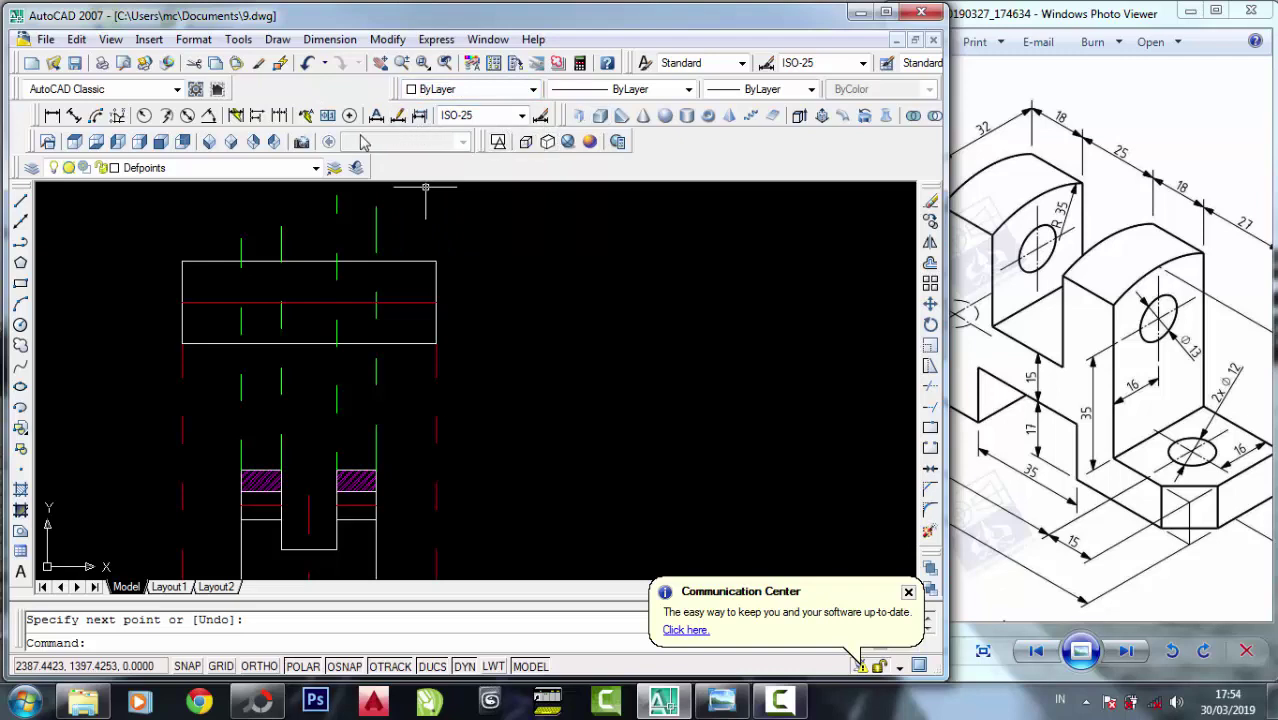
pyautogui.click(888, 12)
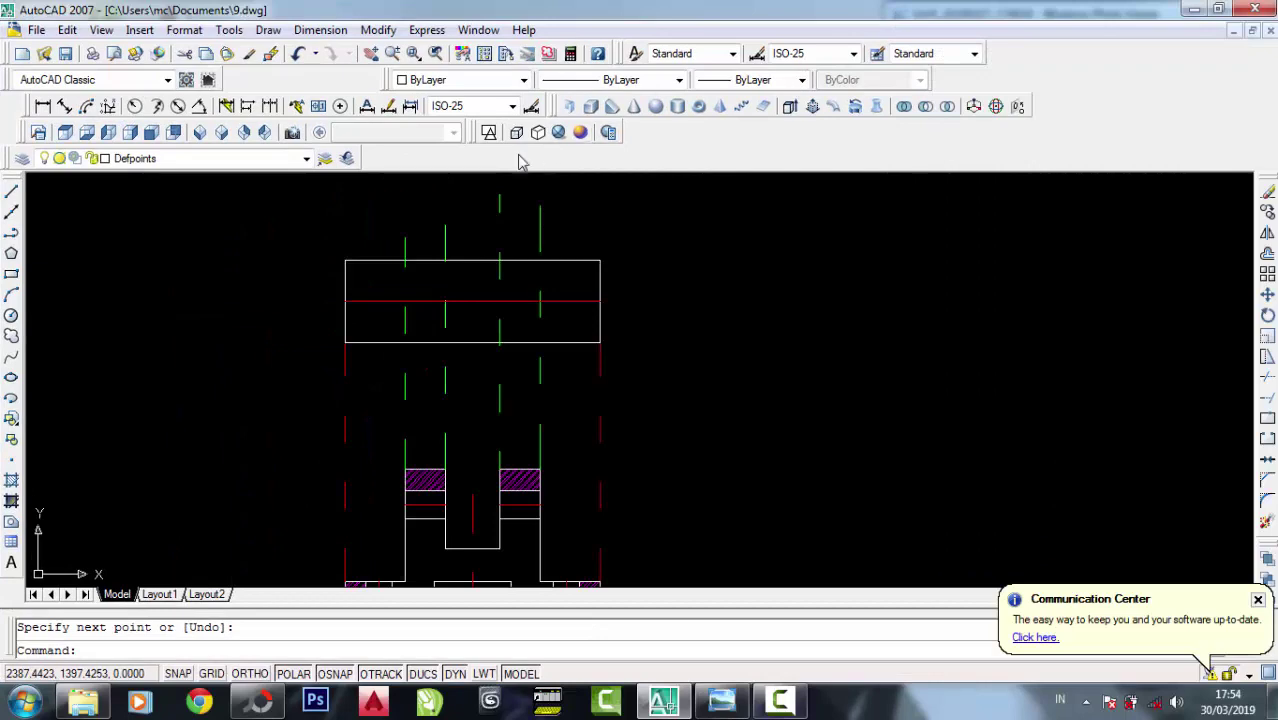
pyautogui.click(1238, 9)
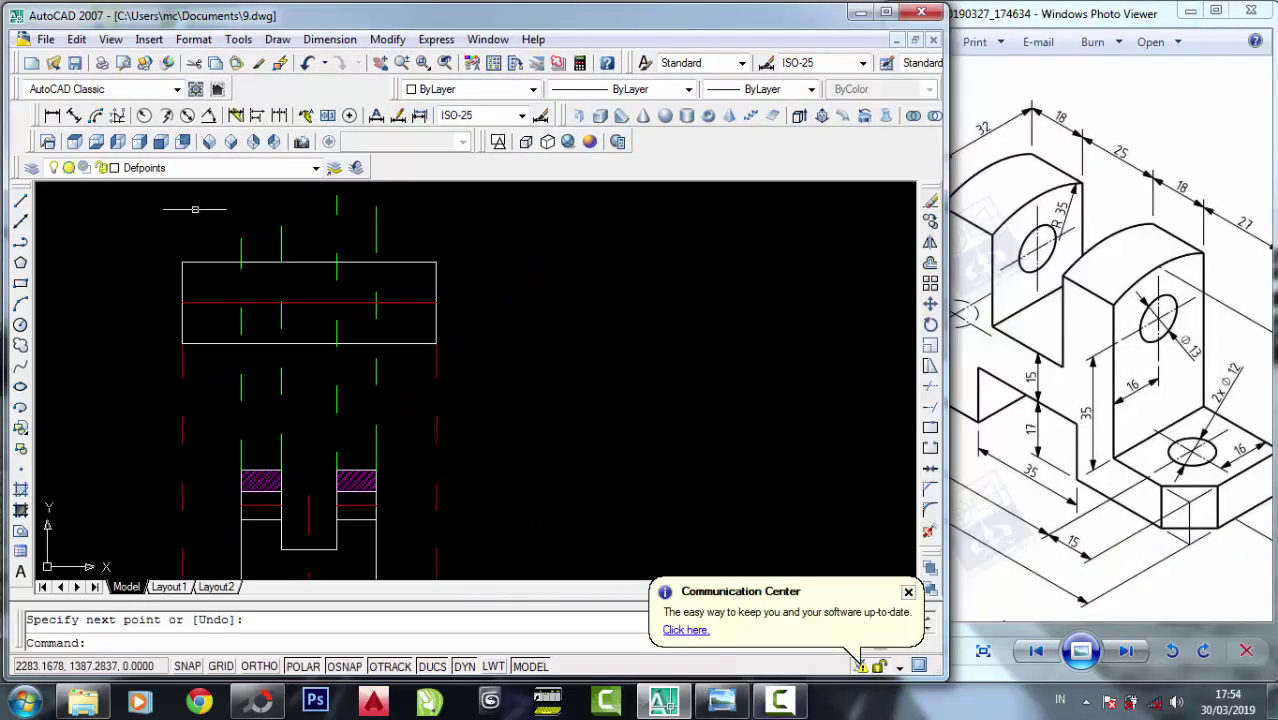
# Erase the old red line and draw a Layer4 centre line across the top view.
pyautogui.click(929, 201)
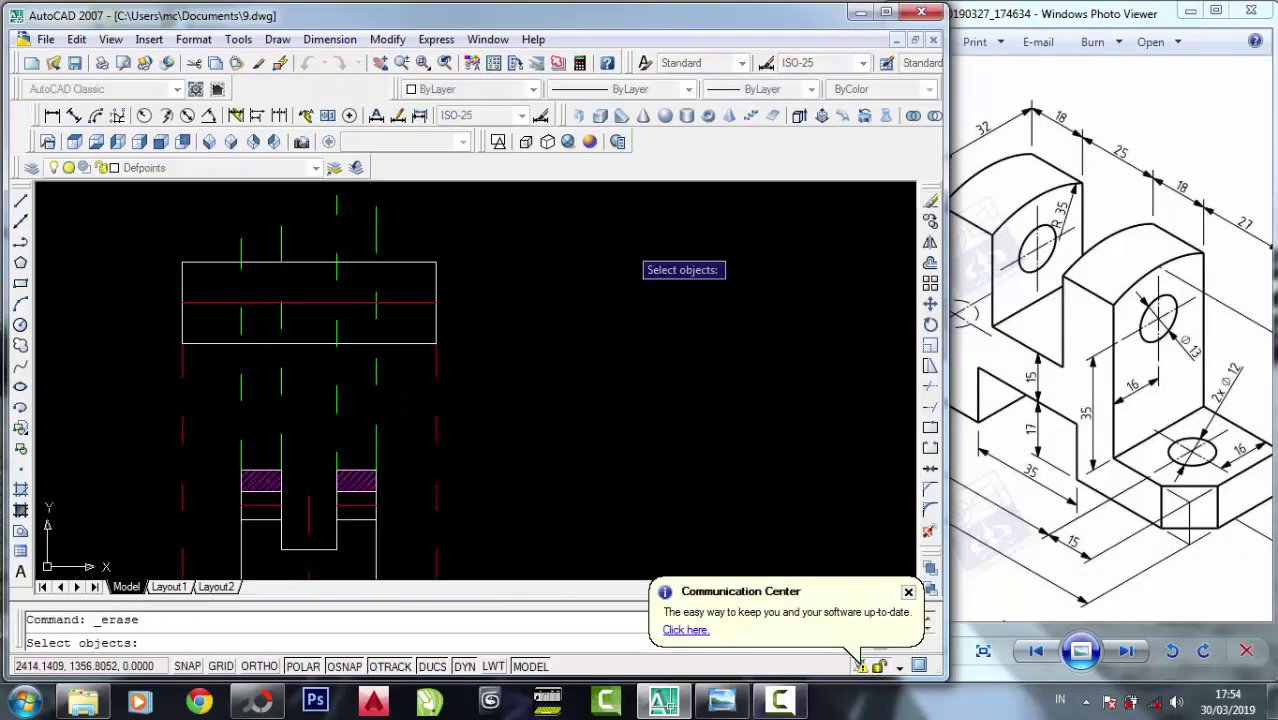
pyautogui.click(310, 296)
pyautogui.click(325, 310)
pyautogui.press('Return')
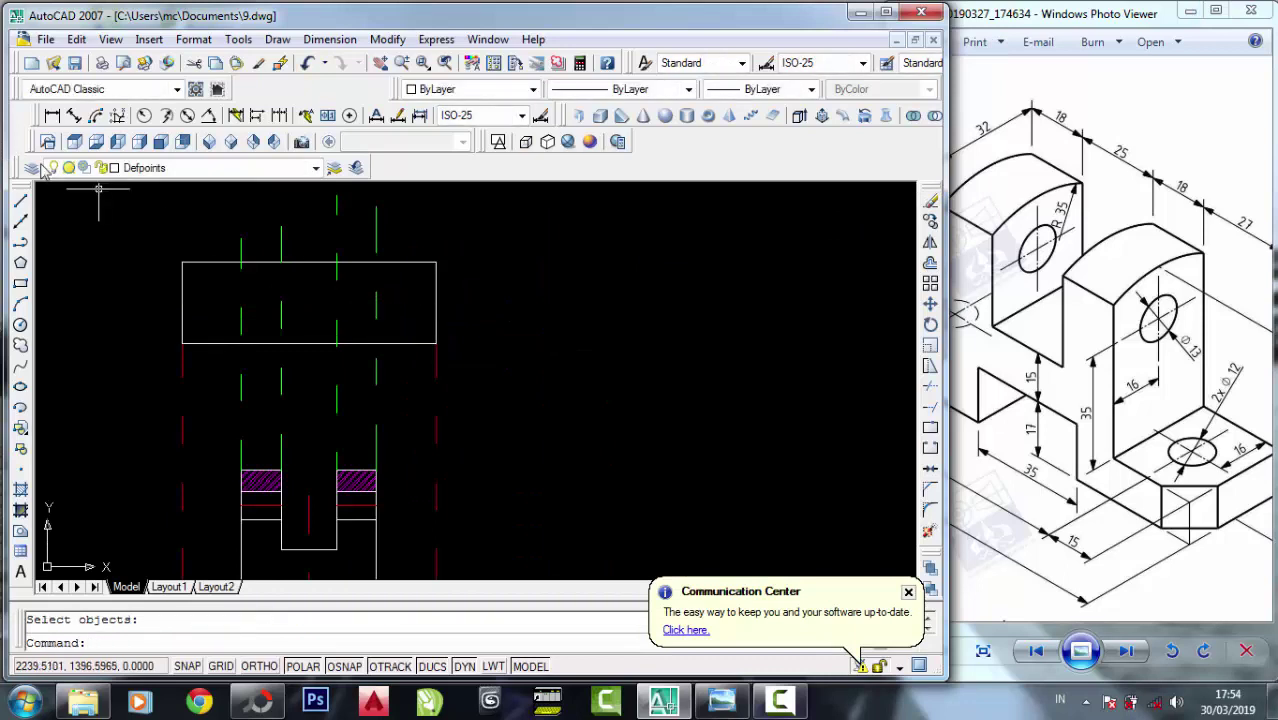
pyautogui.click(165, 170)
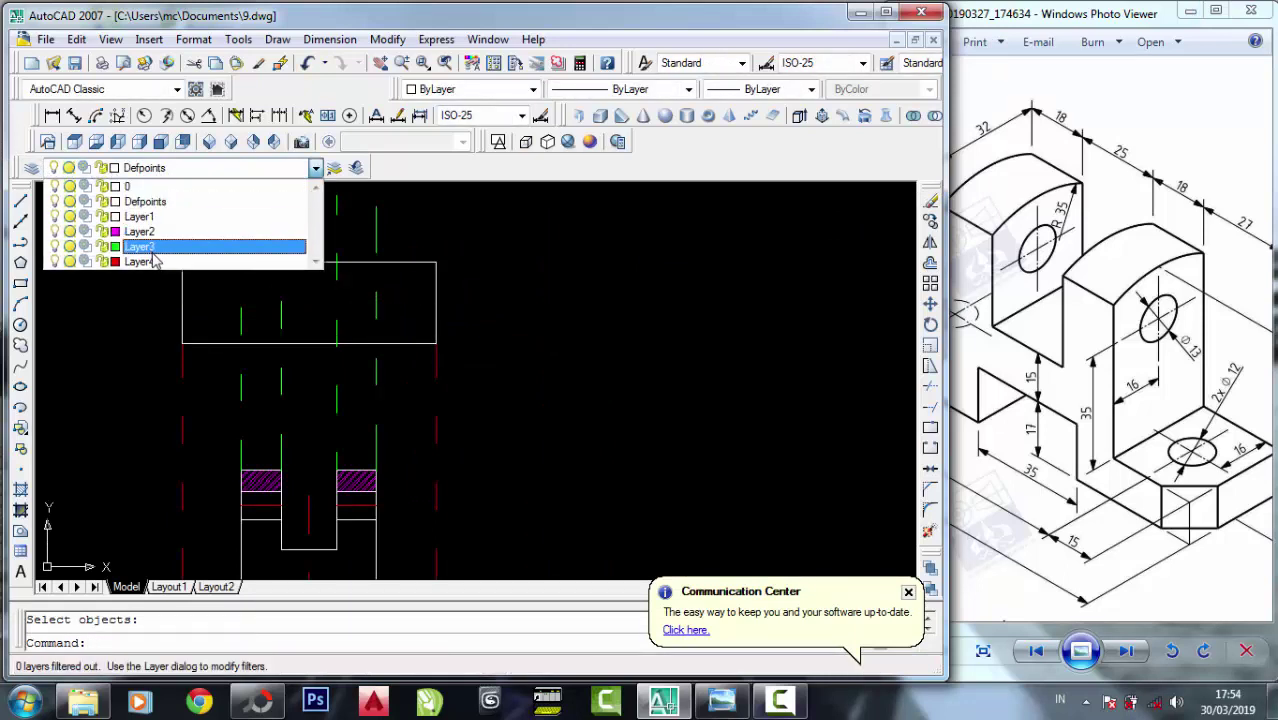
pyautogui.click(150, 260)
pyautogui.click(17, 207)
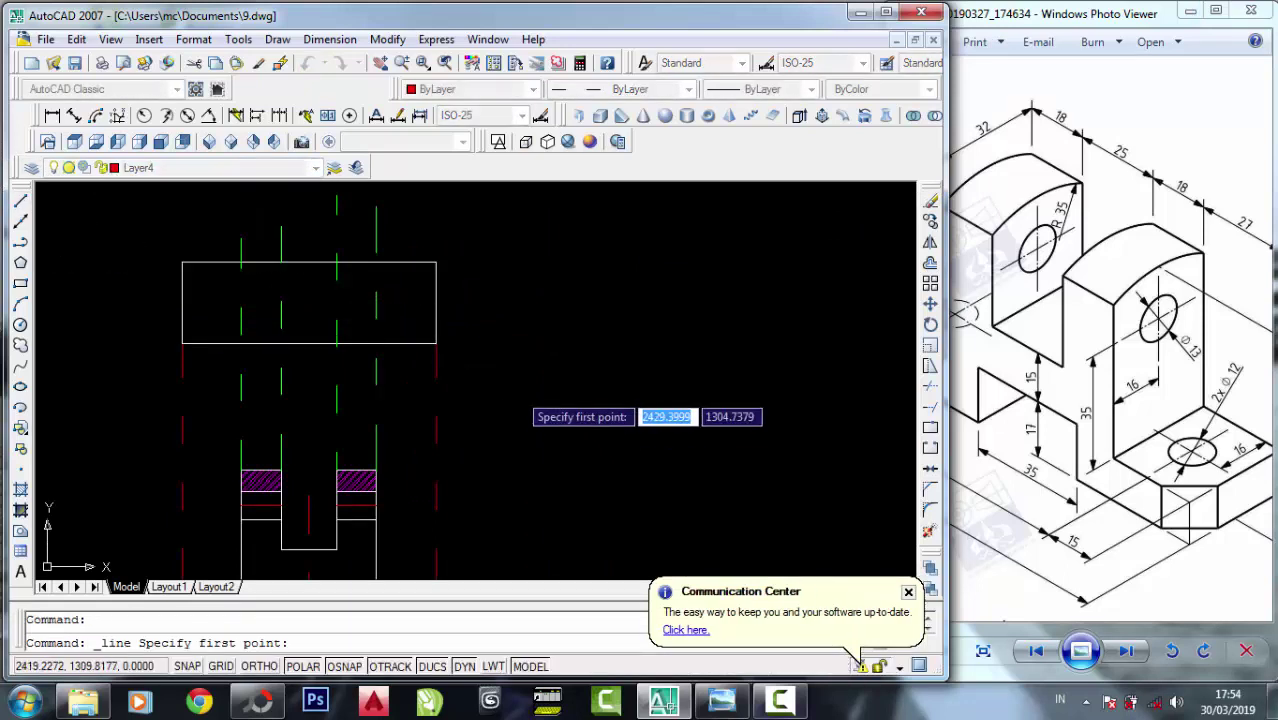
pyautogui.click(435, 301)
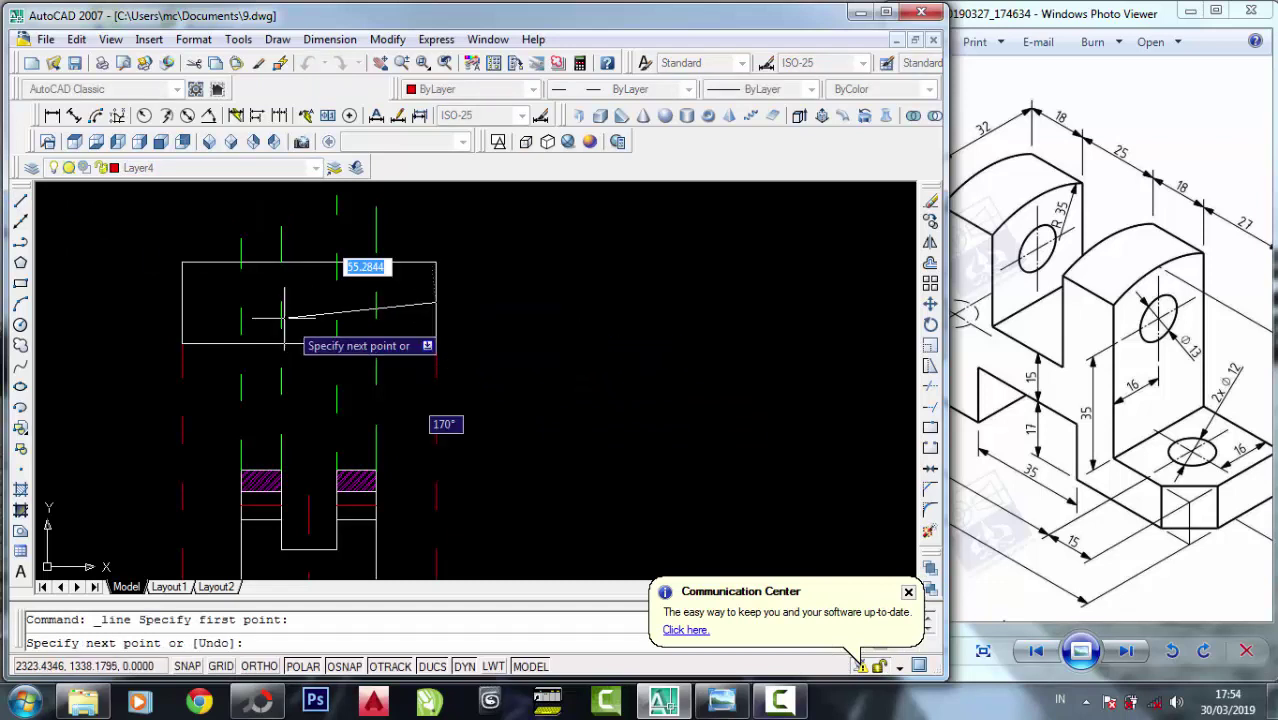
pyautogui.click(182, 301)
pyautogui.press('Return')
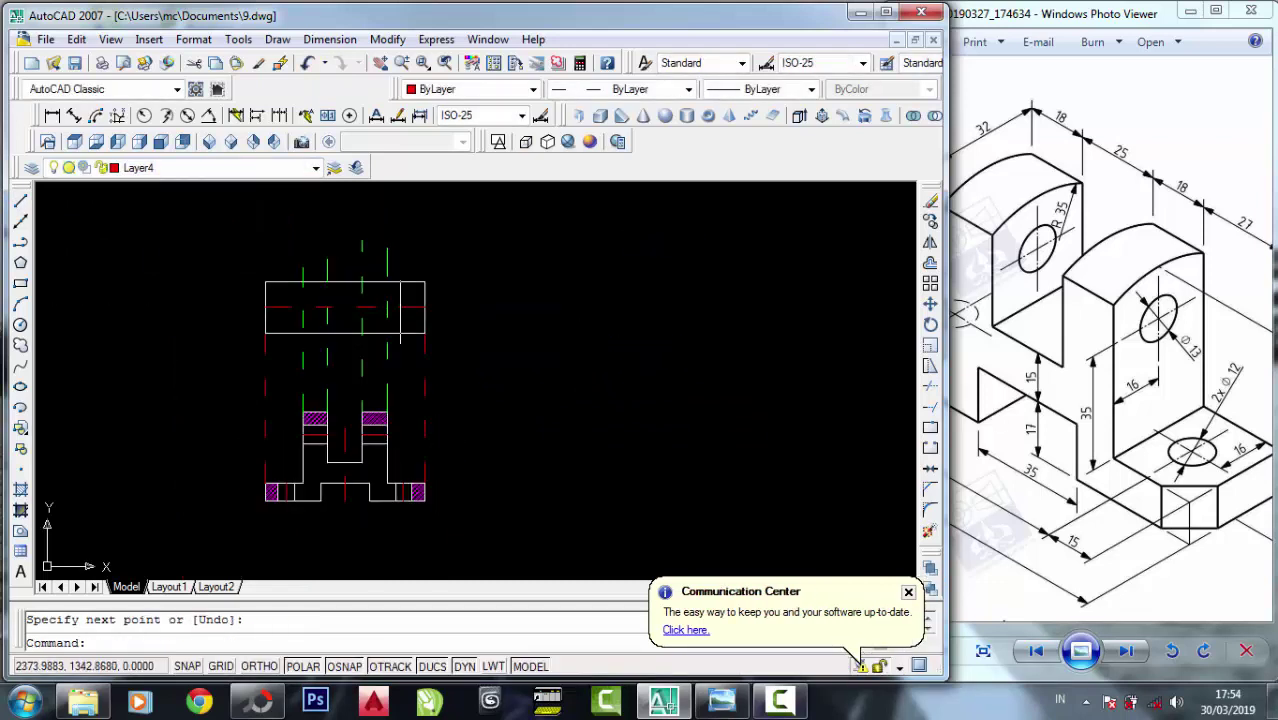
# Check the top view's new centre line against the isometric reference picture.
pyautogui.scroll(1, 390, 303)
pyautogui.click(1155, 413)
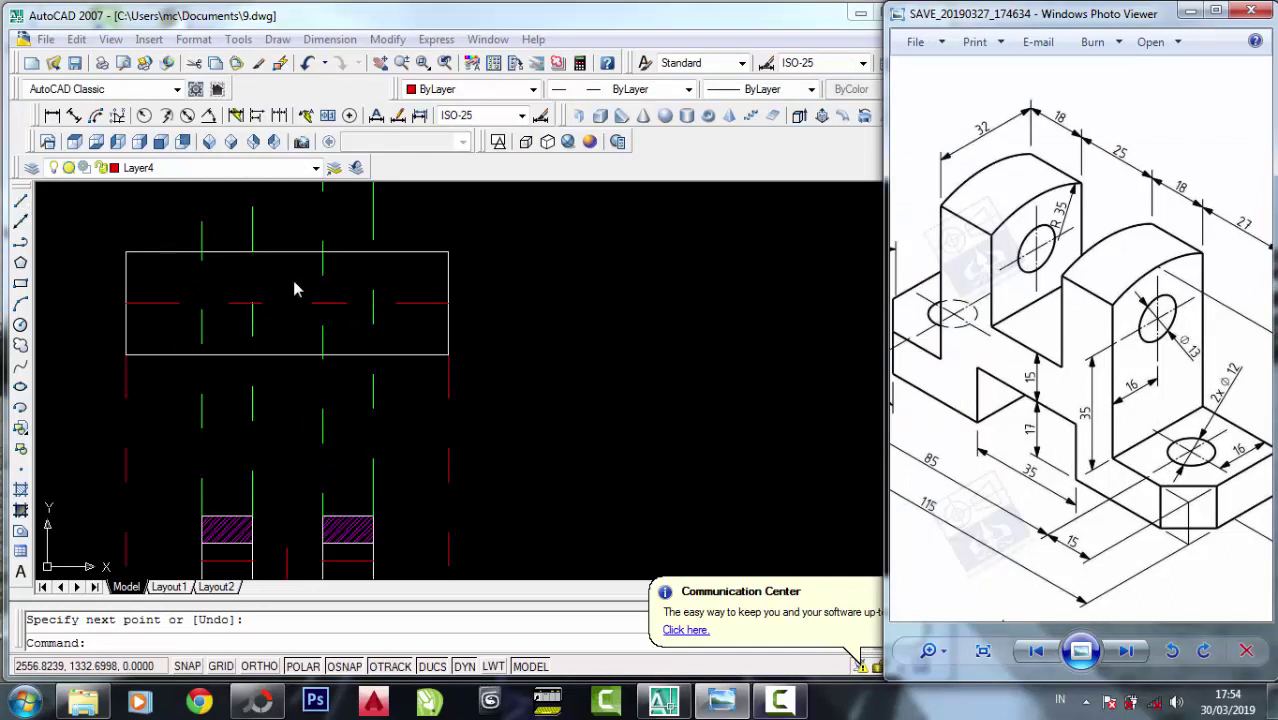
pyautogui.click(547, 406)
pyautogui.scroll(-1, 384, 190)
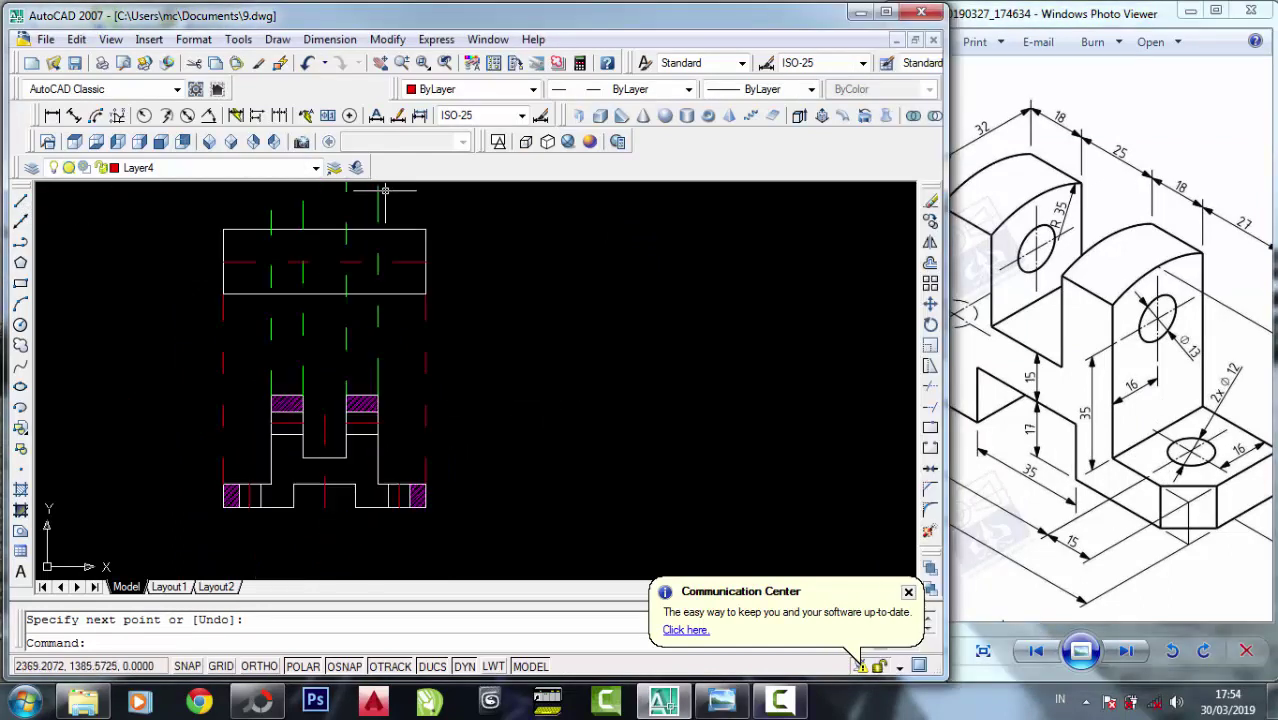
pyautogui.click(929, 386)
pyautogui.click(478, 334)
# Trim the green line ends above and below back to the top-view rectangle's edges.
pyautogui.click(181, 211)
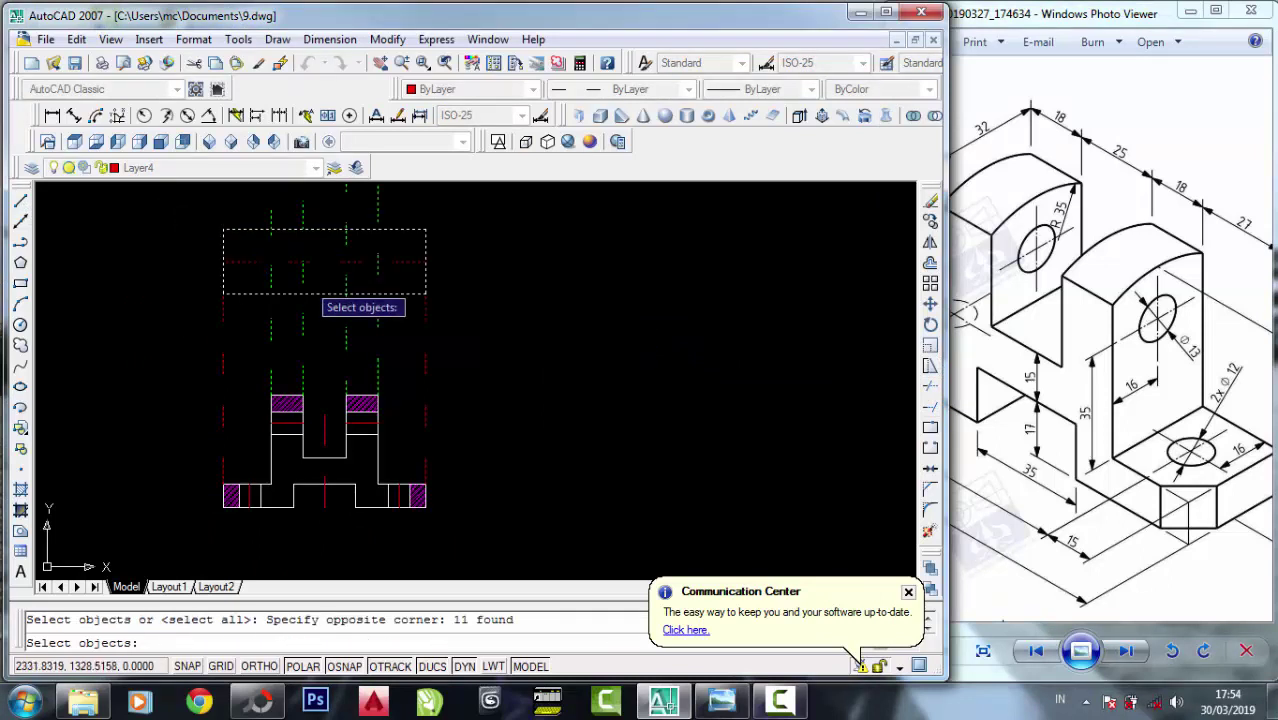
pyautogui.press('Return')
pyautogui.click(440, 322)
pyautogui.click(255, 337)
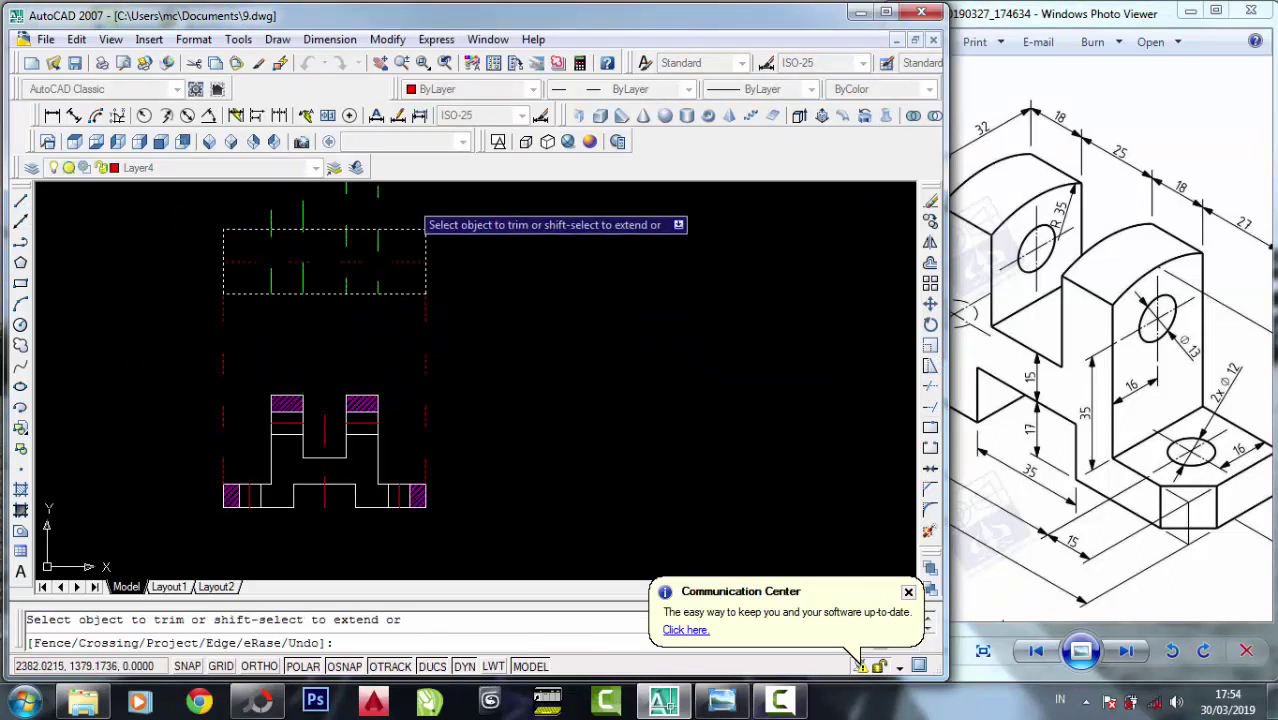
pyautogui.moveTo(420, 218); pyautogui.dragTo(408, 283, button='middle')
pyautogui.click(392, 262)
pyautogui.click(228, 268)
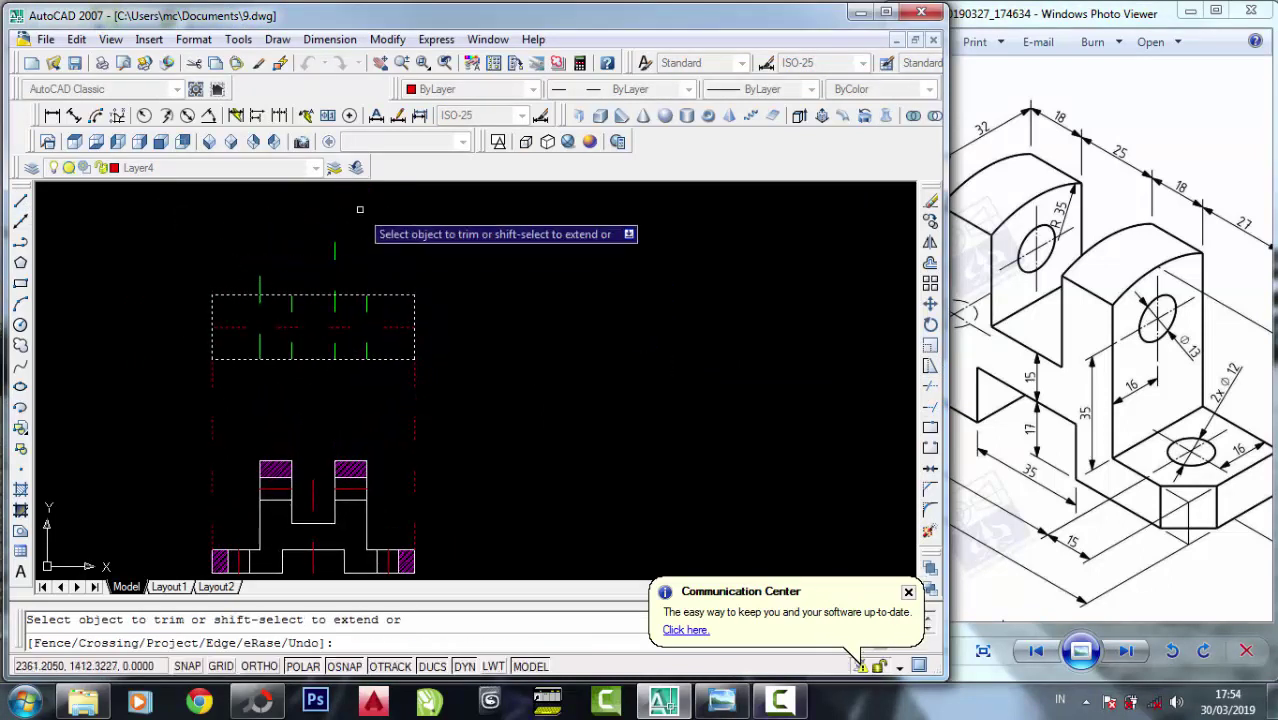
pyautogui.click(324, 240)
pyautogui.click(292, 272)
pyautogui.click(255, 283)
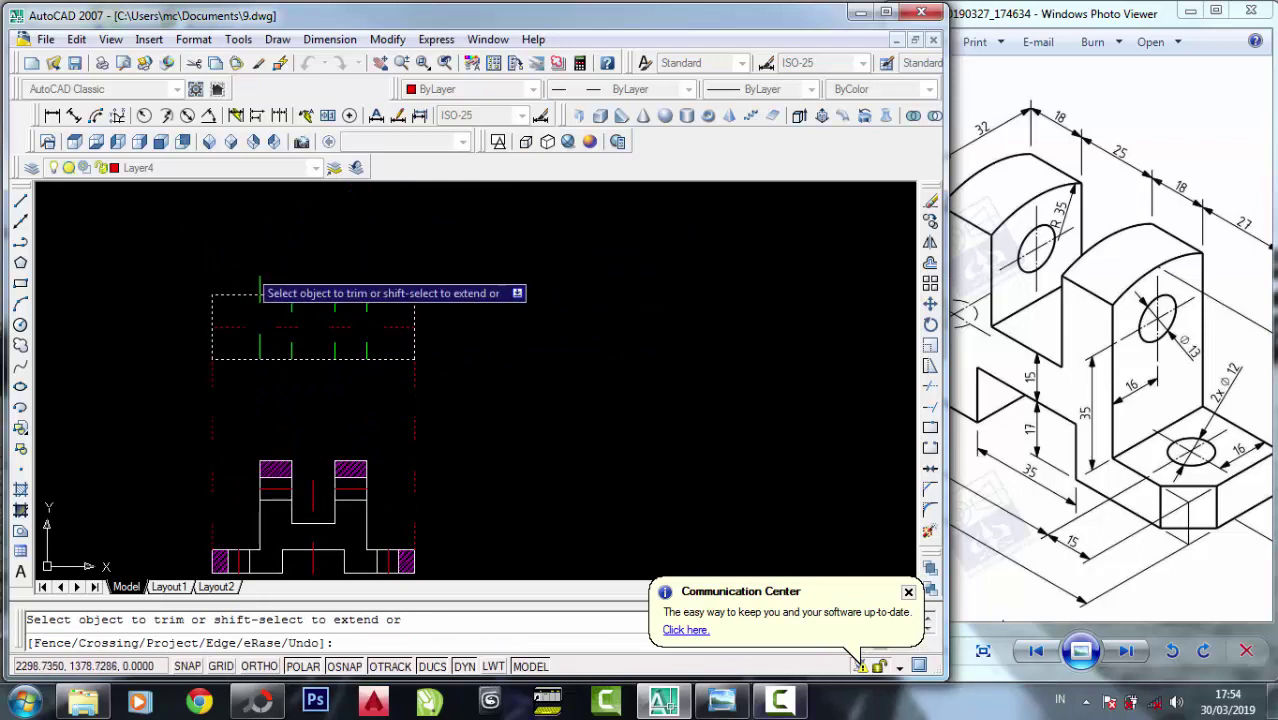
pyautogui.rightClick(303, 250)
pyautogui.click(318, 260)
# Zoom and pan to enlarge the views in the drawing area.
pyautogui.scroll(-4, 344, 240)
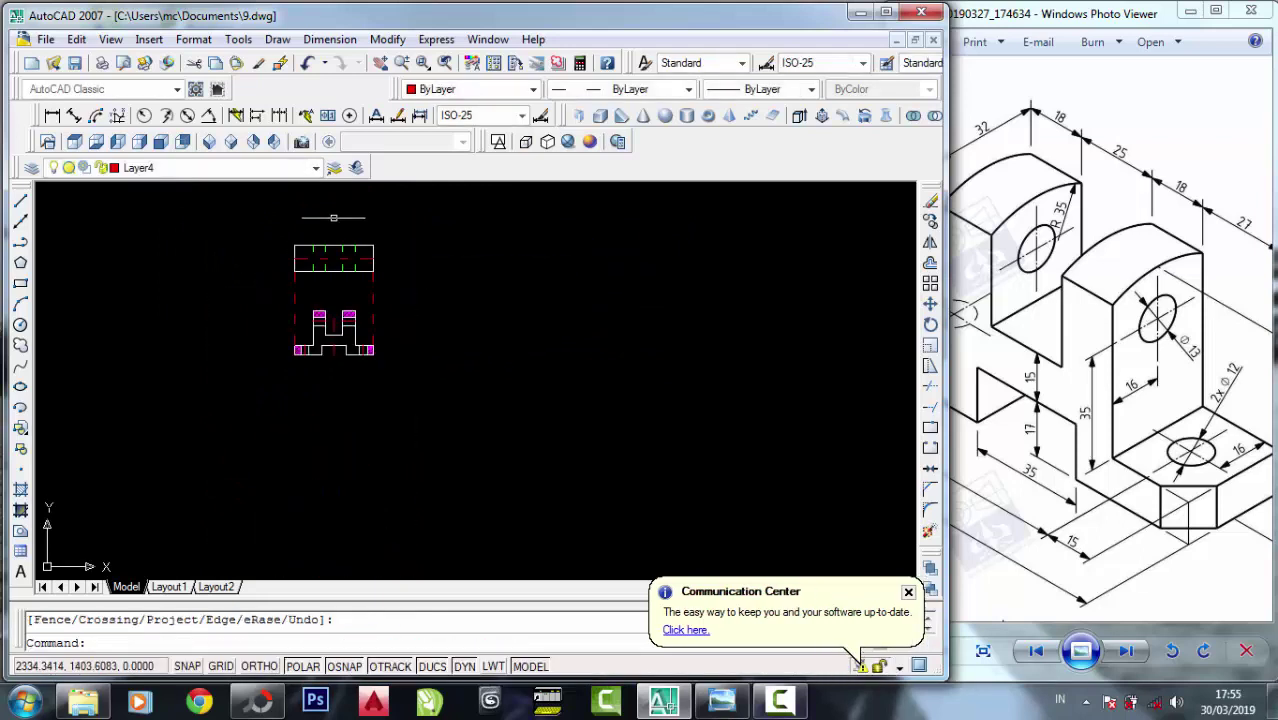
pyautogui.scroll(3, 350, 350)
pyautogui.moveTo(352, 348); pyautogui.dragTo(345, 466, button='middle')
pyautogui.scroll(2, 357, 471)
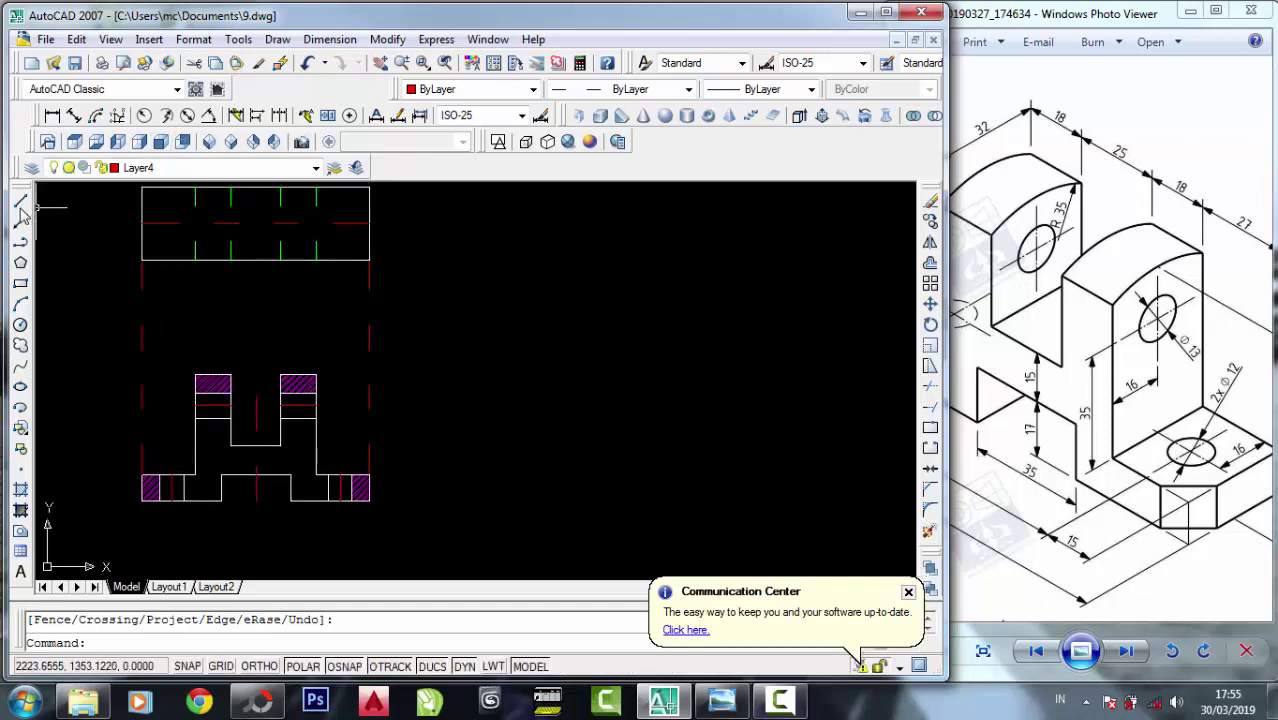
# Draw two vertical projection lines up from the front view's right-hand edges.
pyautogui.click(20, 204)
pyautogui.click(351, 476)
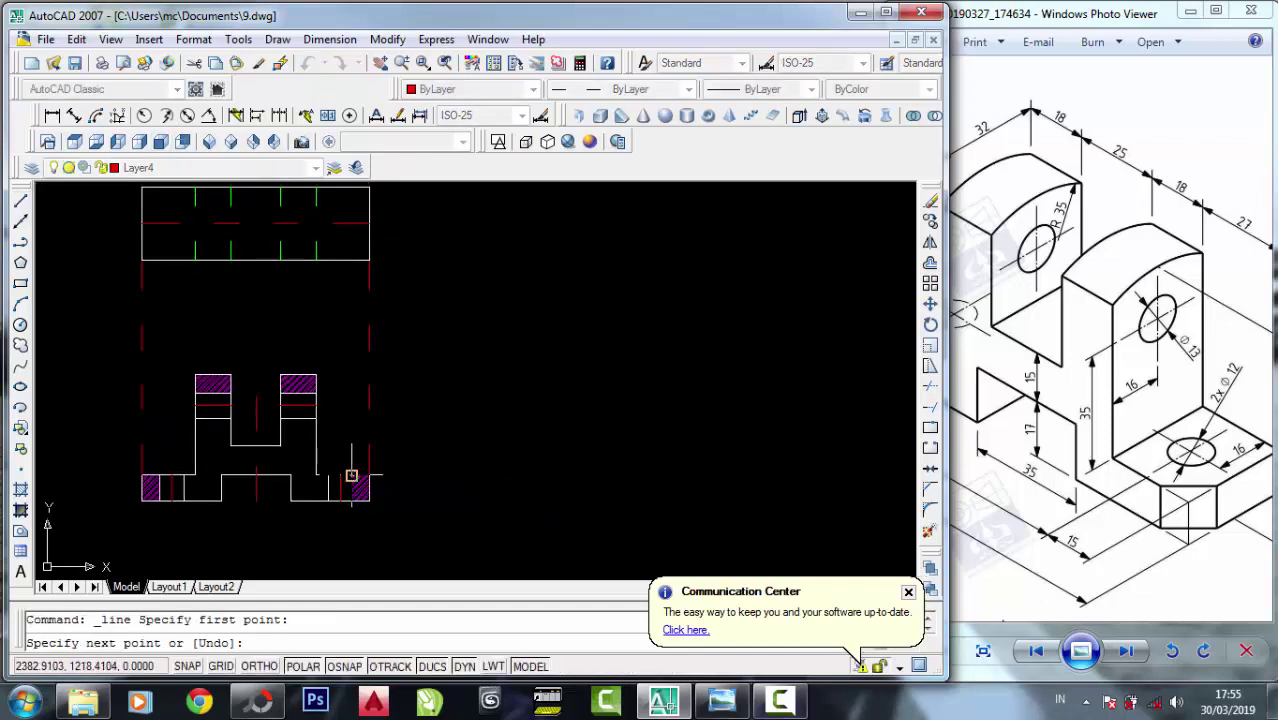
pyautogui.moveTo(360, 260); pyautogui.dragTo(350, 309, button='middle')
pyautogui.click(343, 212)
pyautogui.rightClick(343, 212)
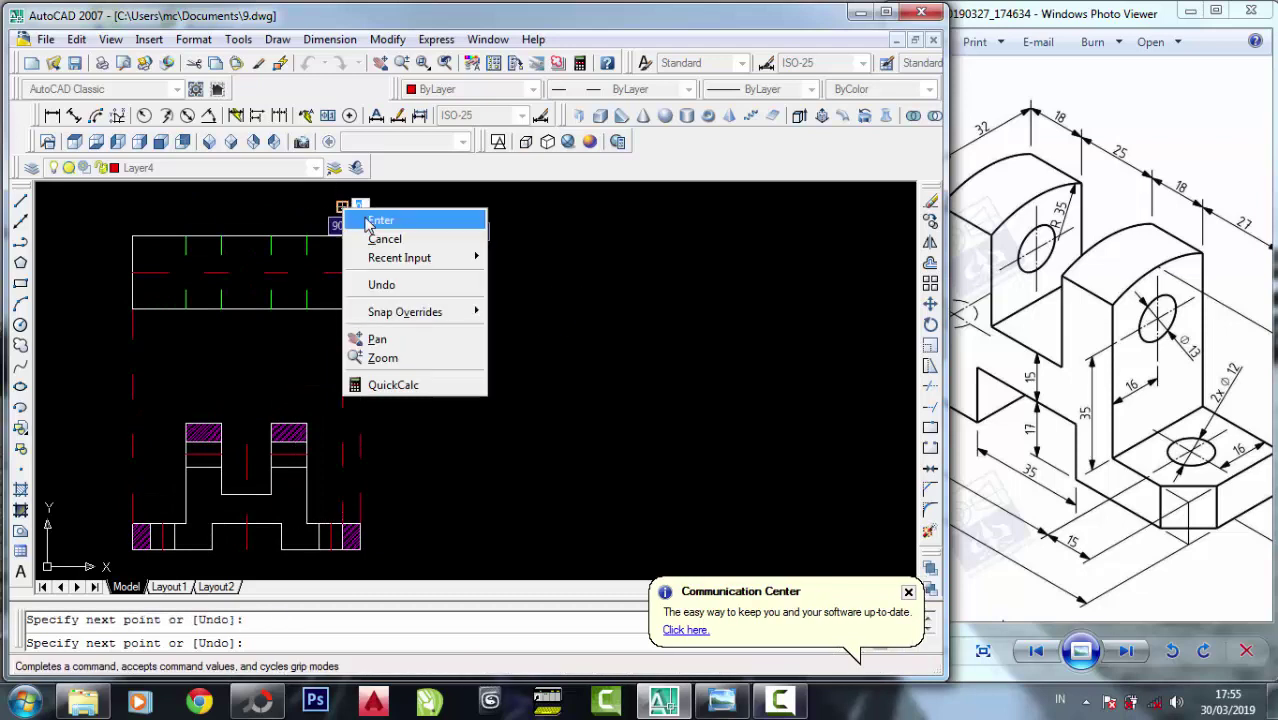
pyautogui.click(380, 221)
pyautogui.click(20, 204)
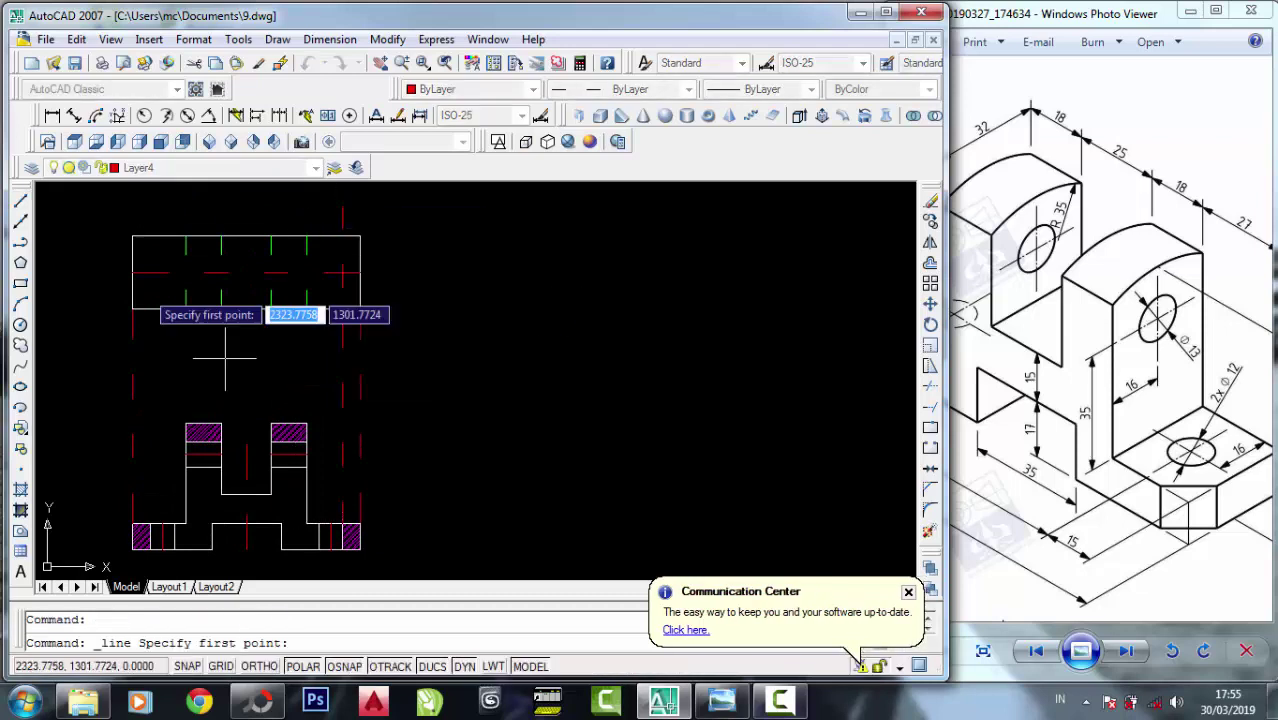
pyautogui.click(320, 521)
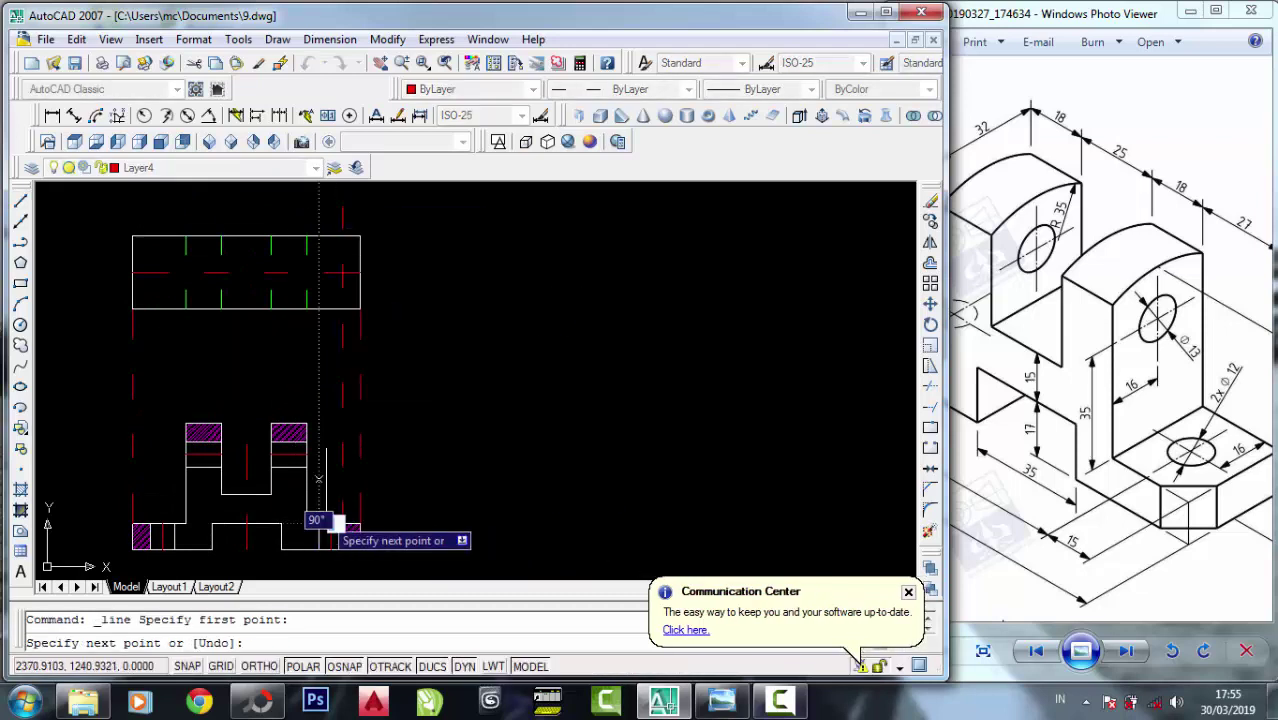
pyautogui.rightClick(320, 203)
pyautogui.click(345, 214)
# Draw two more vertical projection lines from the front view's left side past the top view.
pyautogui.click(20, 204)
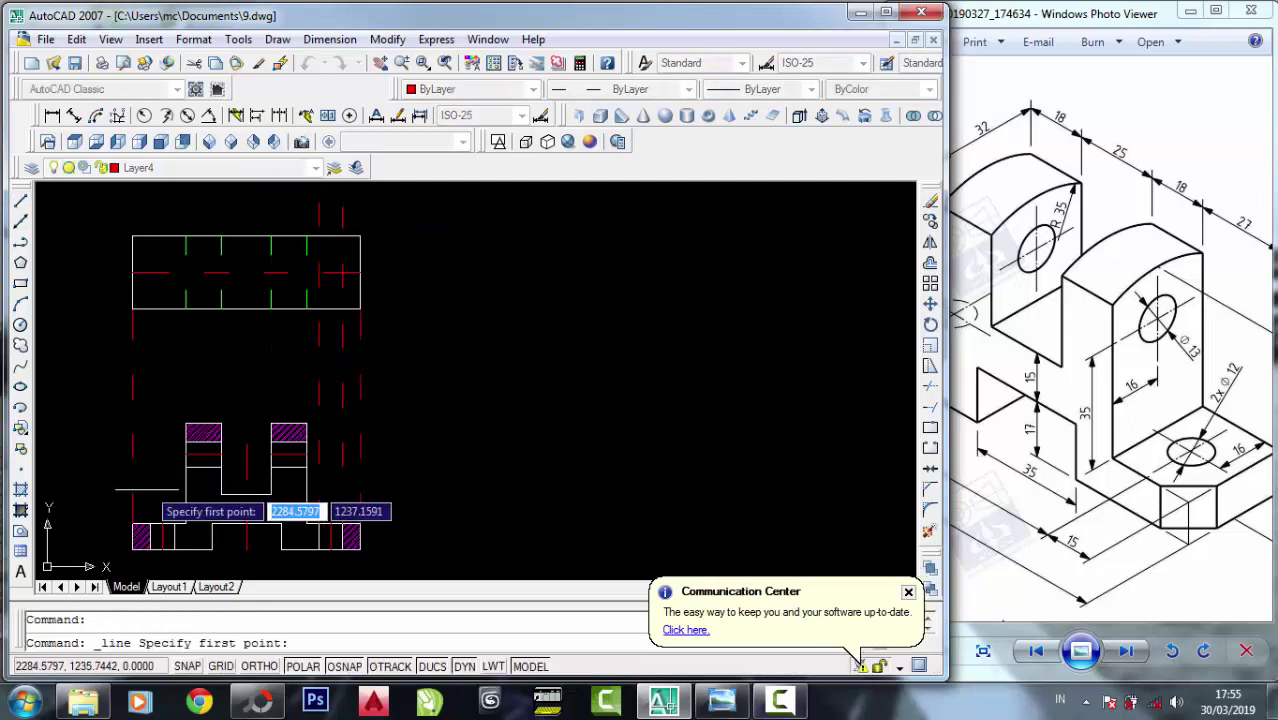
pyautogui.click(140, 520)
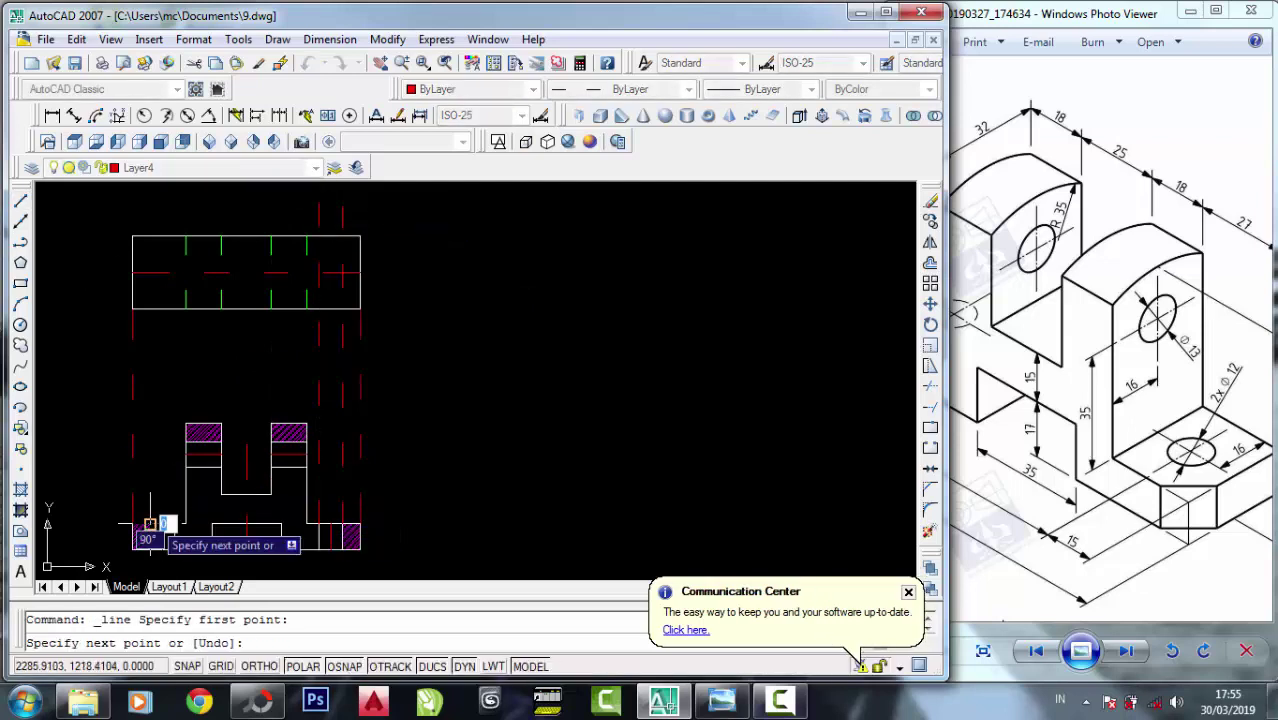
pyautogui.click(152, 199)
pyautogui.rightClick(150, 200)
pyautogui.click(177, 214)
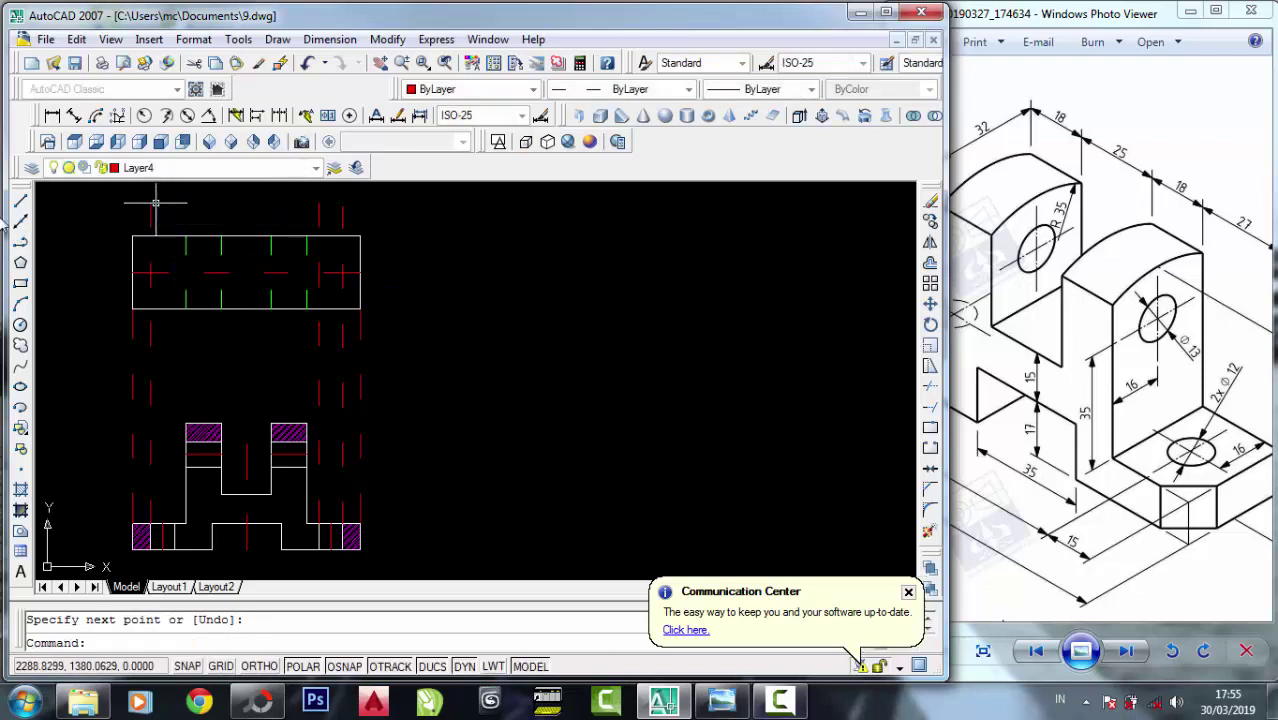
pyautogui.click(20, 204)
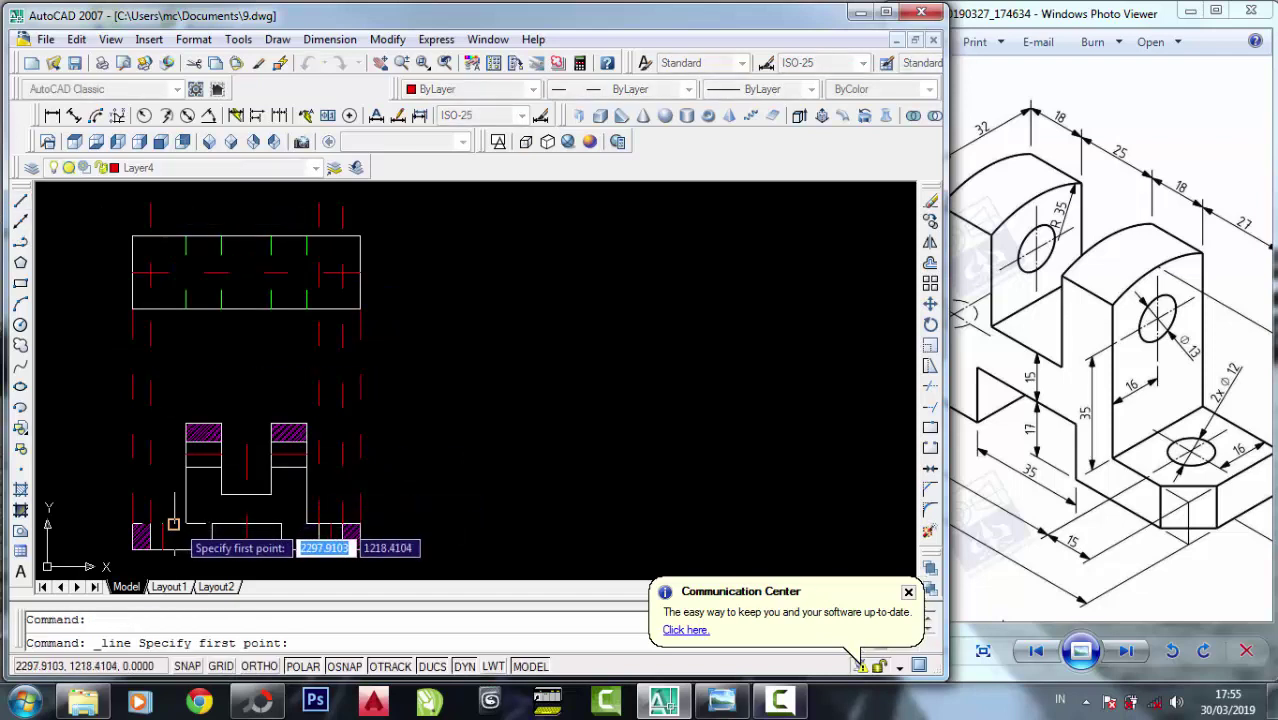
pyautogui.click(173, 524)
pyautogui.click(173, 204)
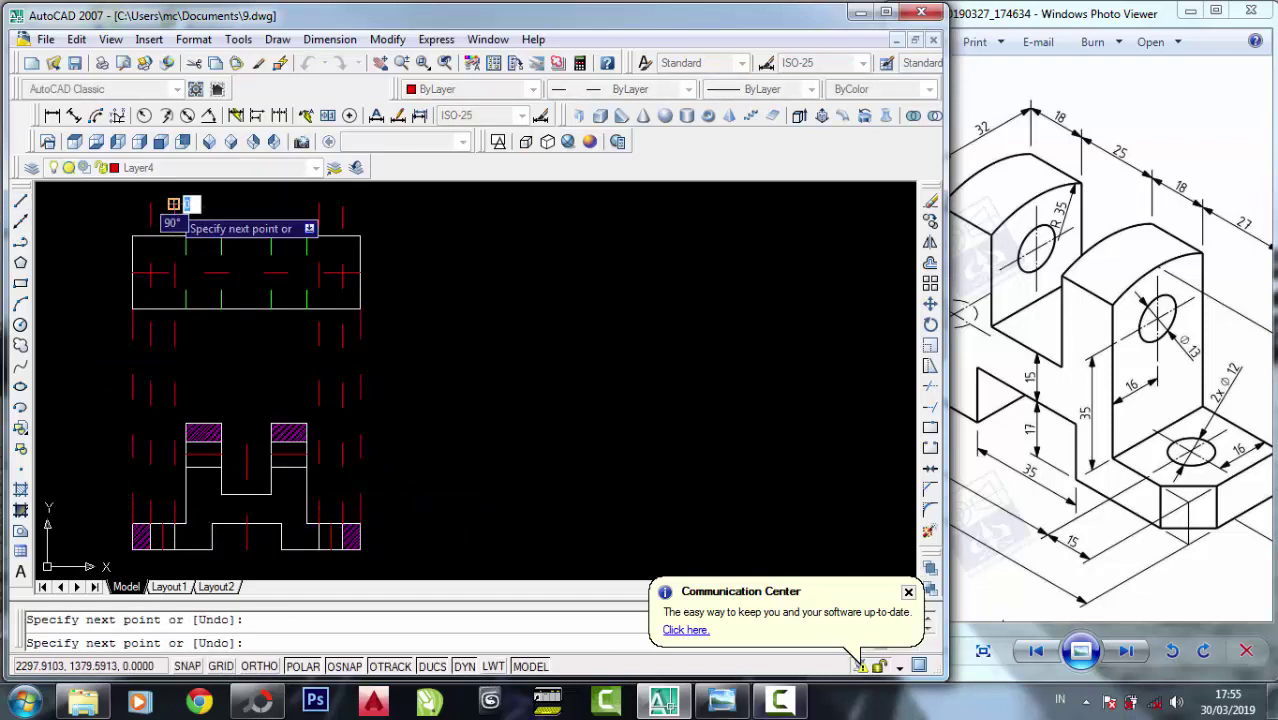
pyautogui.rightClick(173, 204)
pyautogui.click(188, 214)
# Delete the stray vertical line between the views.
pyautogui.click(388, 388)
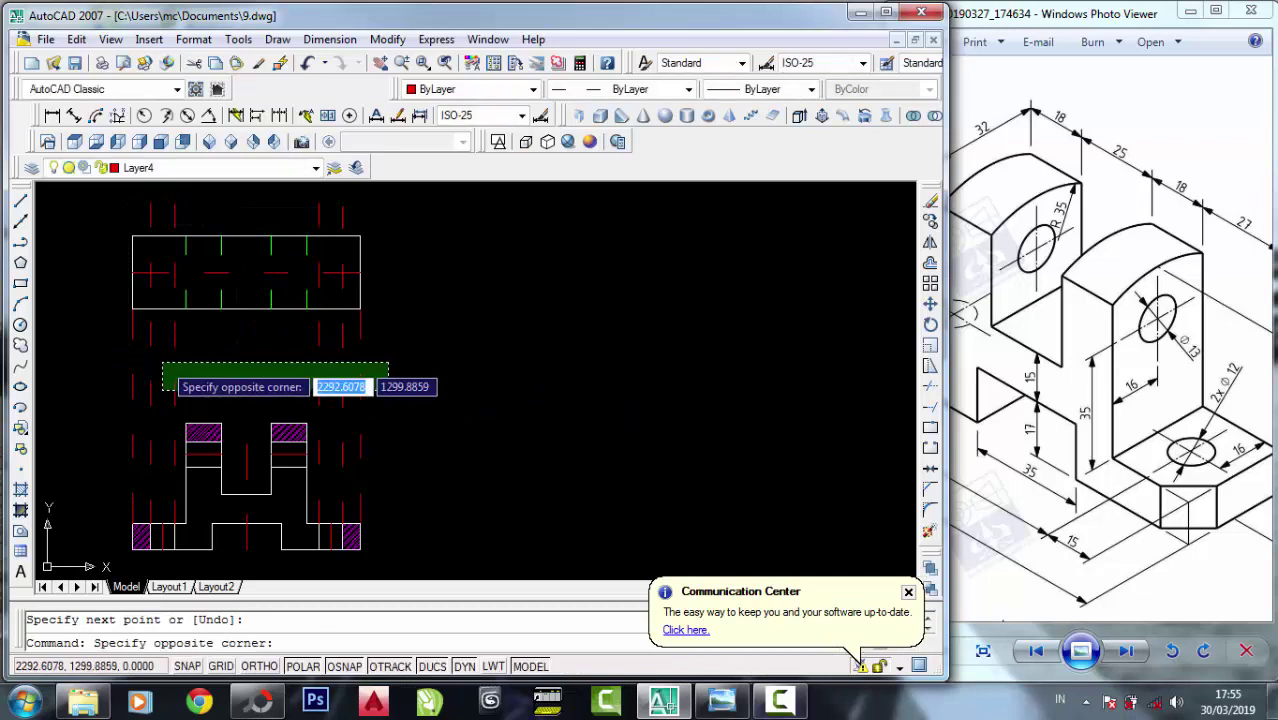
pyautogui.click(356, 388)
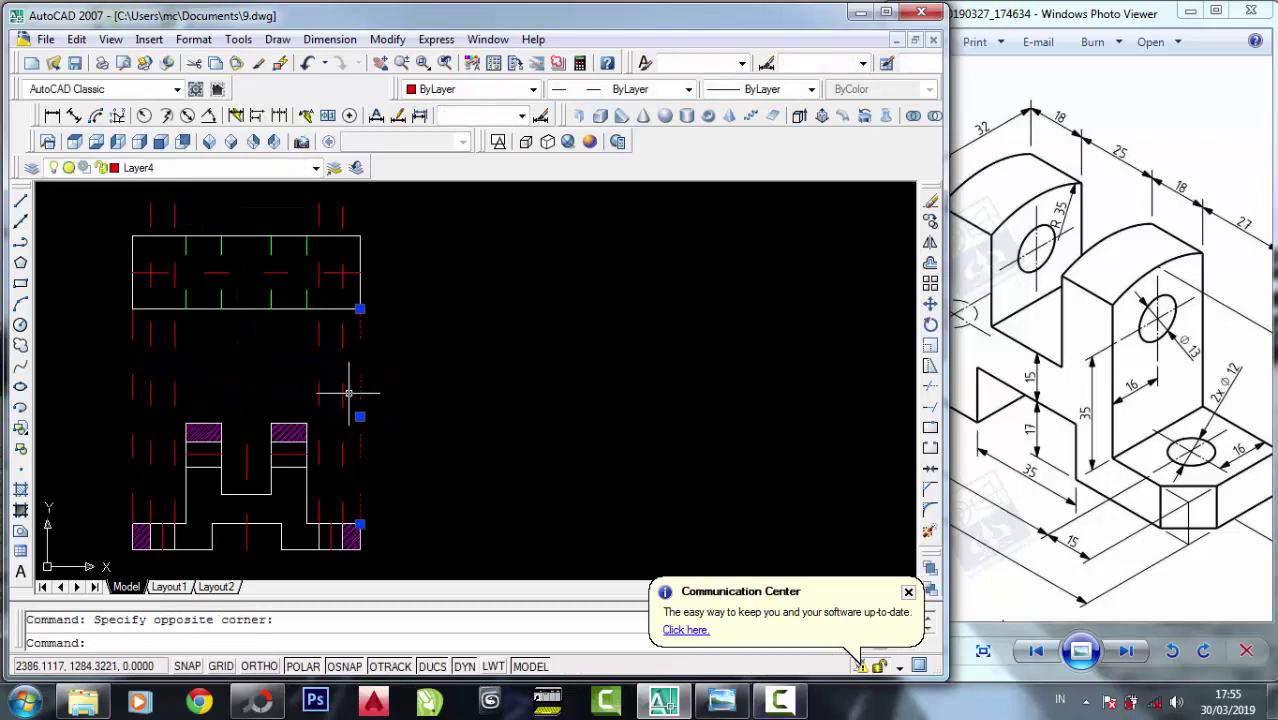
pyautogui.click(930, 203)
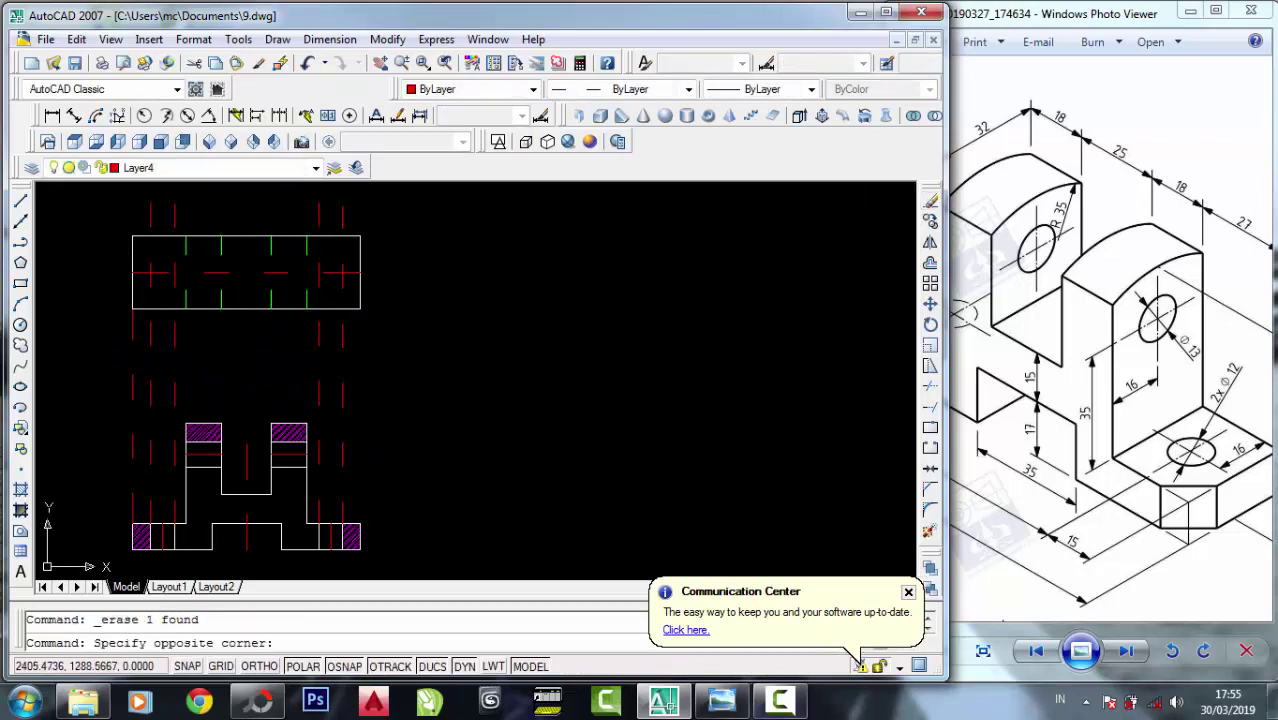
# Move the four vertical projection lines onto layer 0.
pyautogui.click(125, 365)
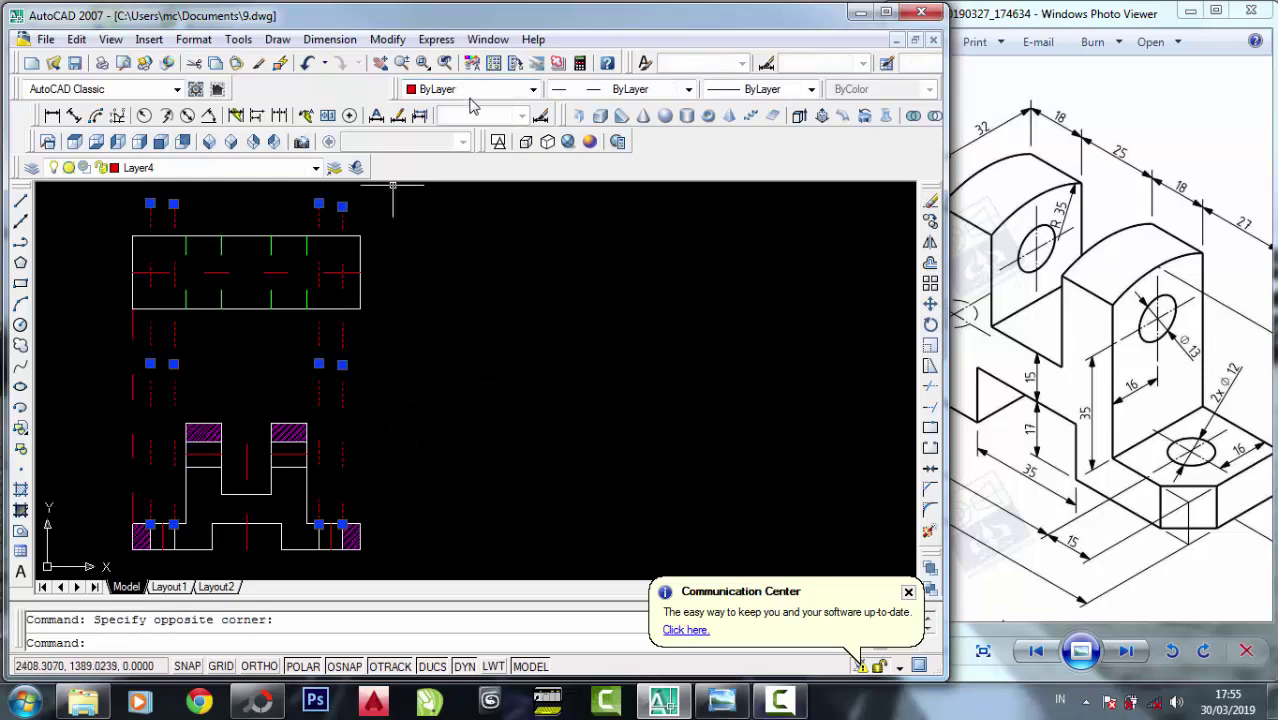
pyautogui.click(226, 167)
pyautogui.click(114, 188)
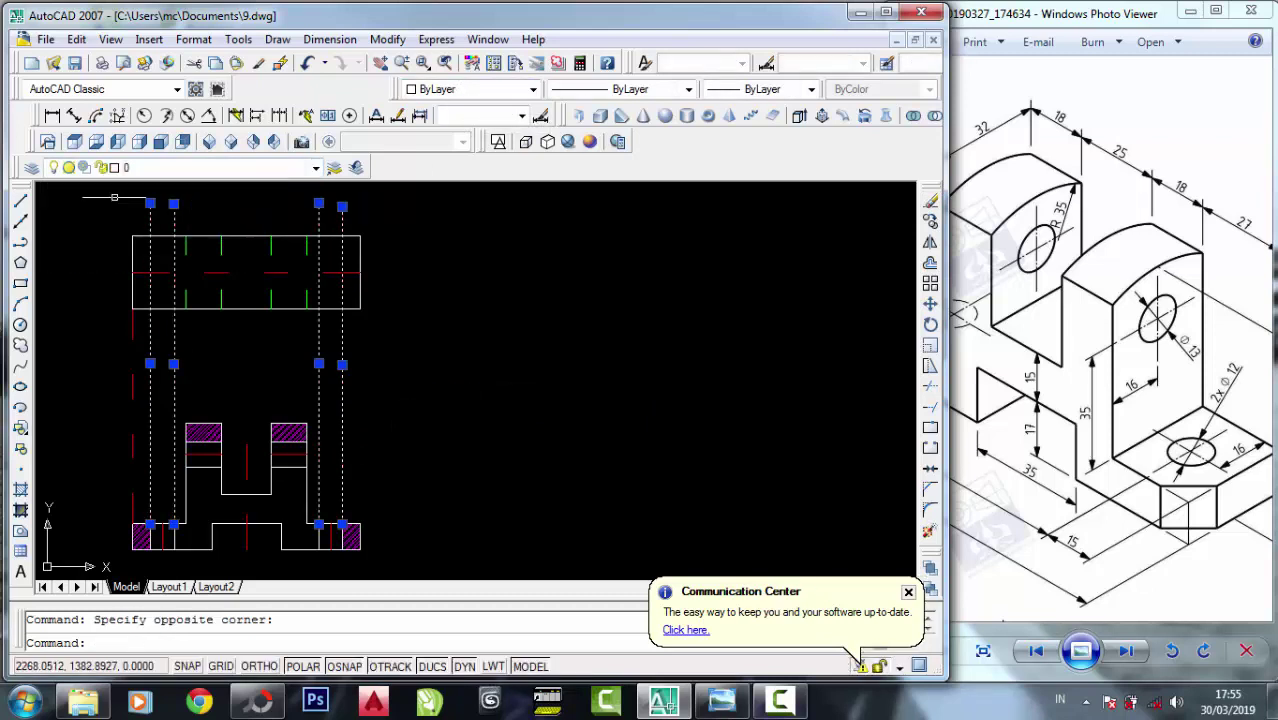
# Draw the remaining projection line.
pyautogui.click(20, 200)
pyautogui.click(541, 413)
pyautogui.rightClick(553, 404)
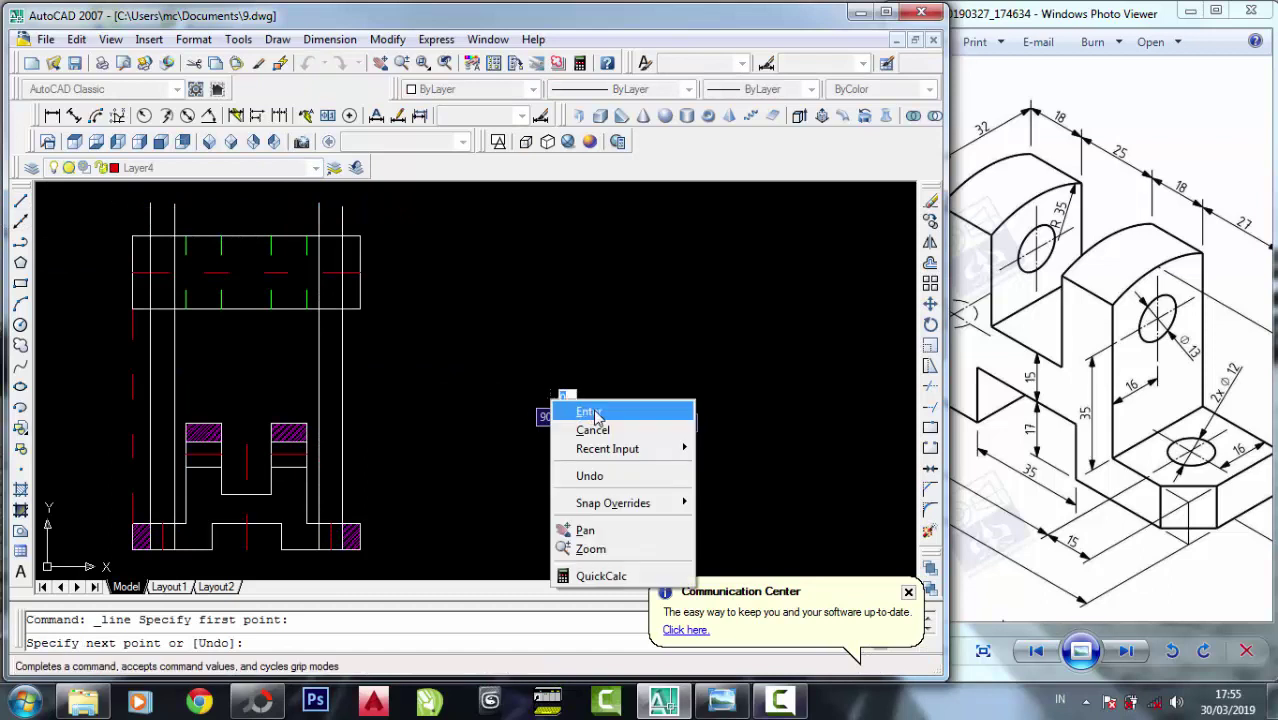
pyautogui.click(588, 412)
pyautogui.scroll(2, 200, 235)
pyautogui.scroll(2, 200, 235)
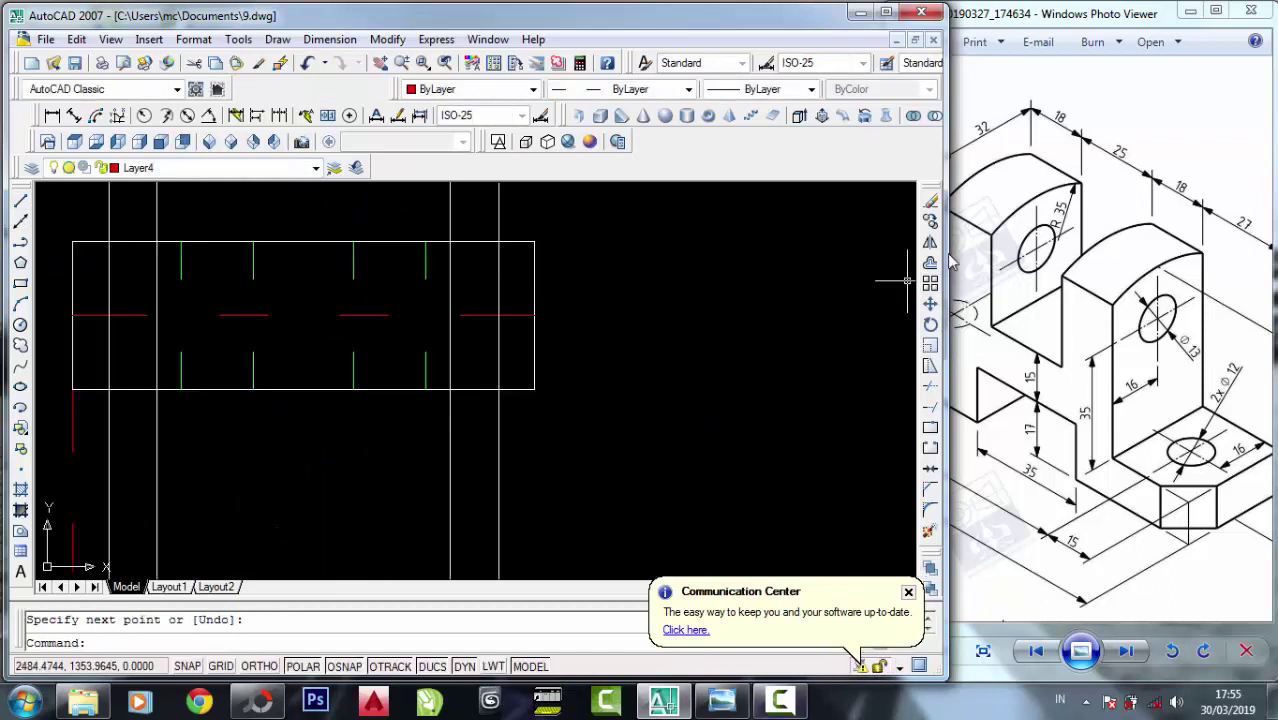
# Trim using the top view rectangle's top and bottom edges as cutting edges.
pyautogui.click(930, 390)
pyautogui.click(425, 450)
pyautogui.click(308, 383)
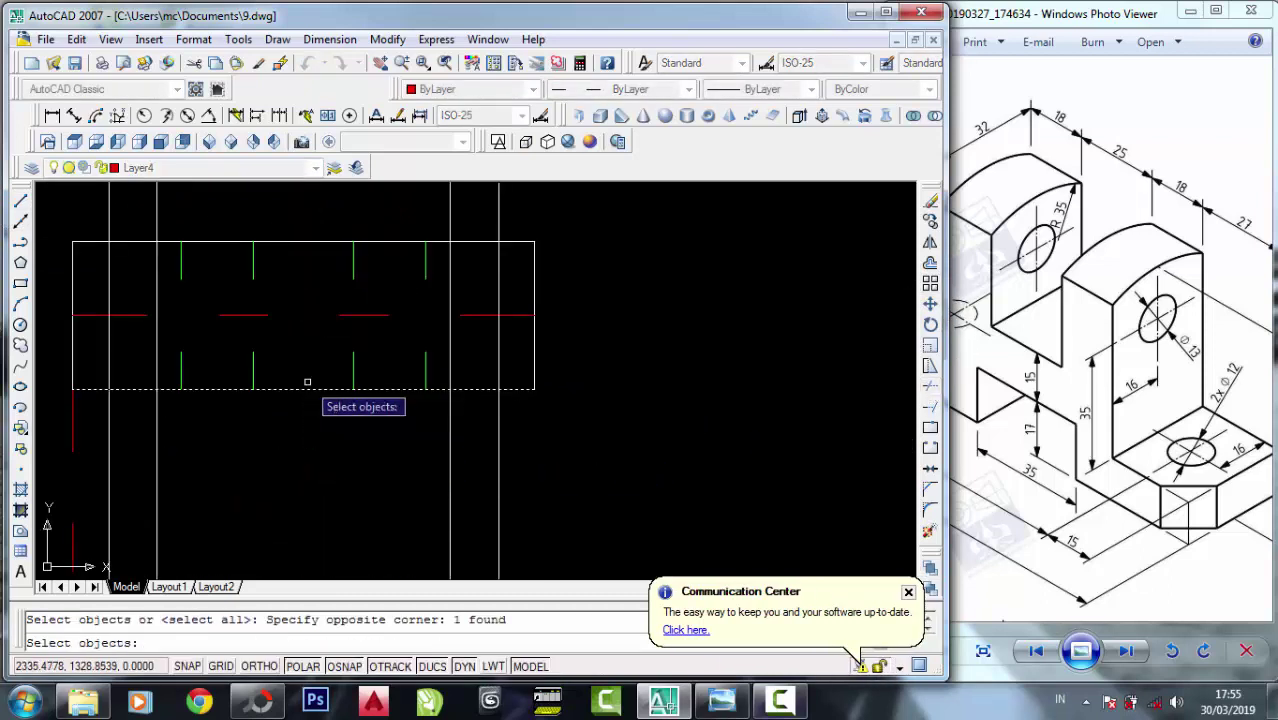
pyautogui.click(316, 247)
pyautogui.click(292, 229)
pyautogui.scroll(-2, 489, 360)
pyautogui.press('Return')
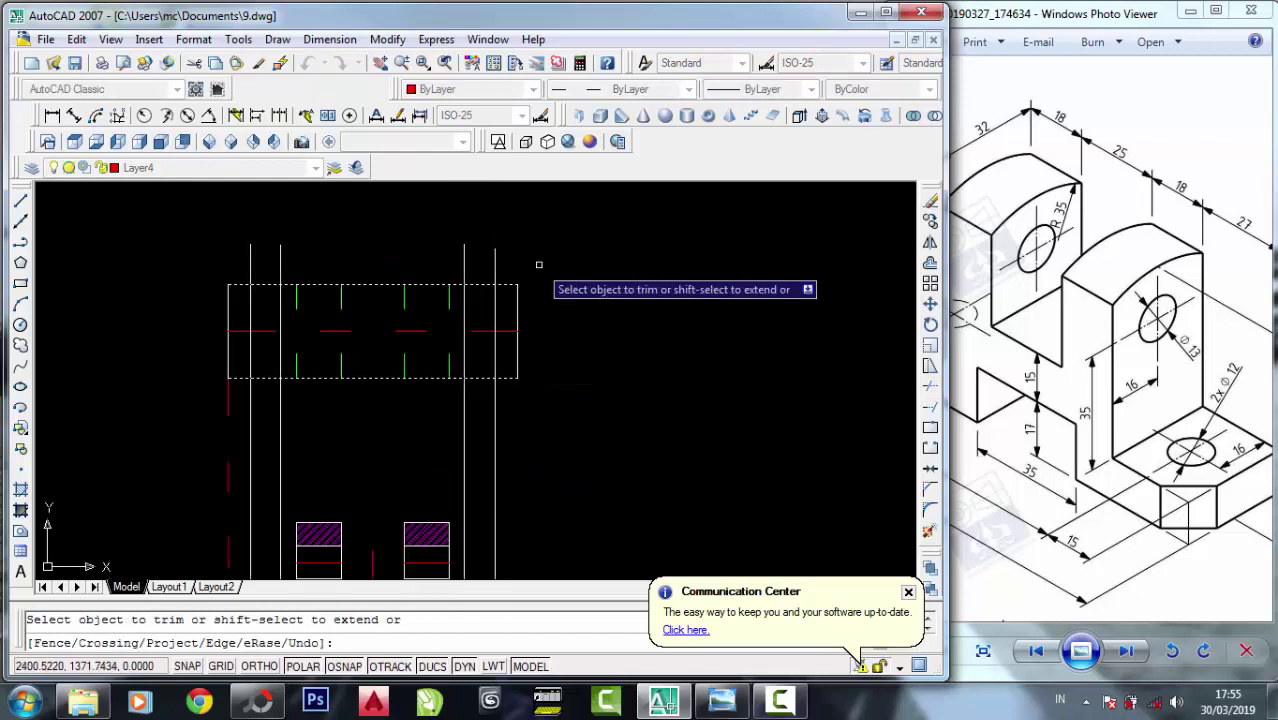
# Cut off the projection line portions above and below the rectangle, then end trimming.
pyautogui.click(530, 263)
pyautogui.click(350, 262)
pyautogui.click(365, 258)
pyautogui.click(237, 258)
pyautogui.click(544, 418)
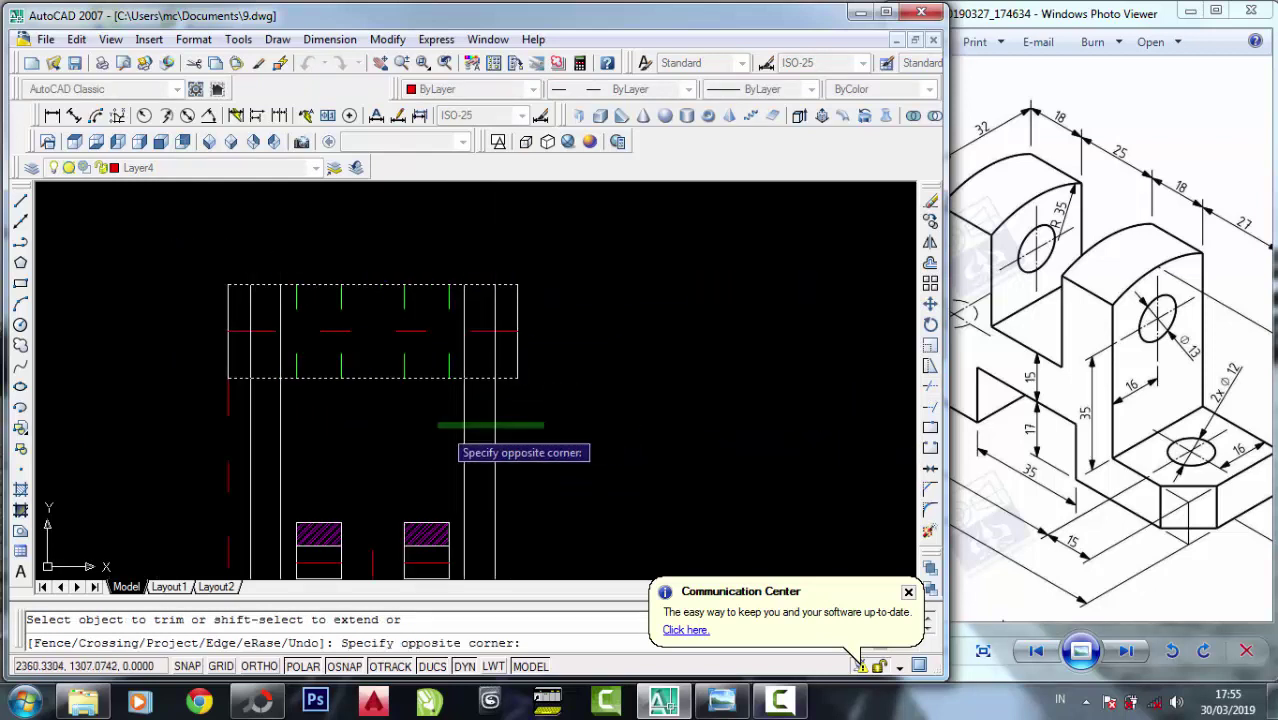
pyautogui.click(264, 419)
pyautogui.scroll(-2, 430, 358)
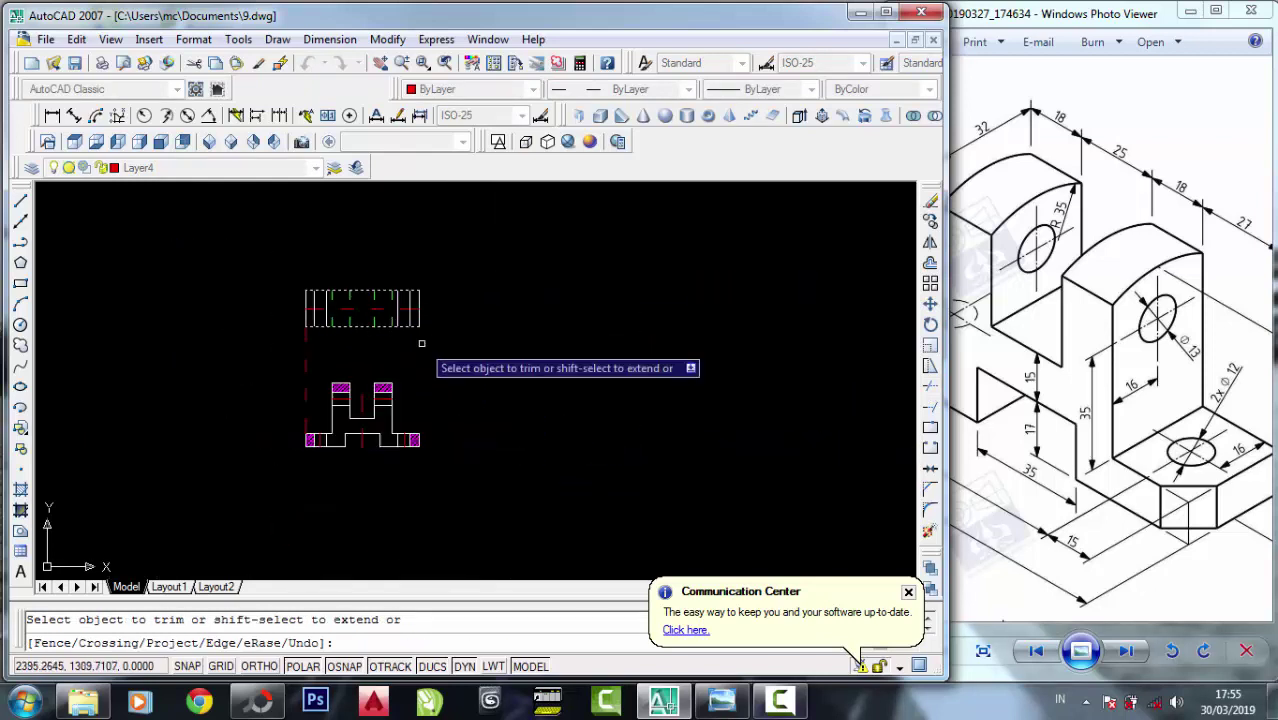
pyautogui.scroll(1, 436, 367)
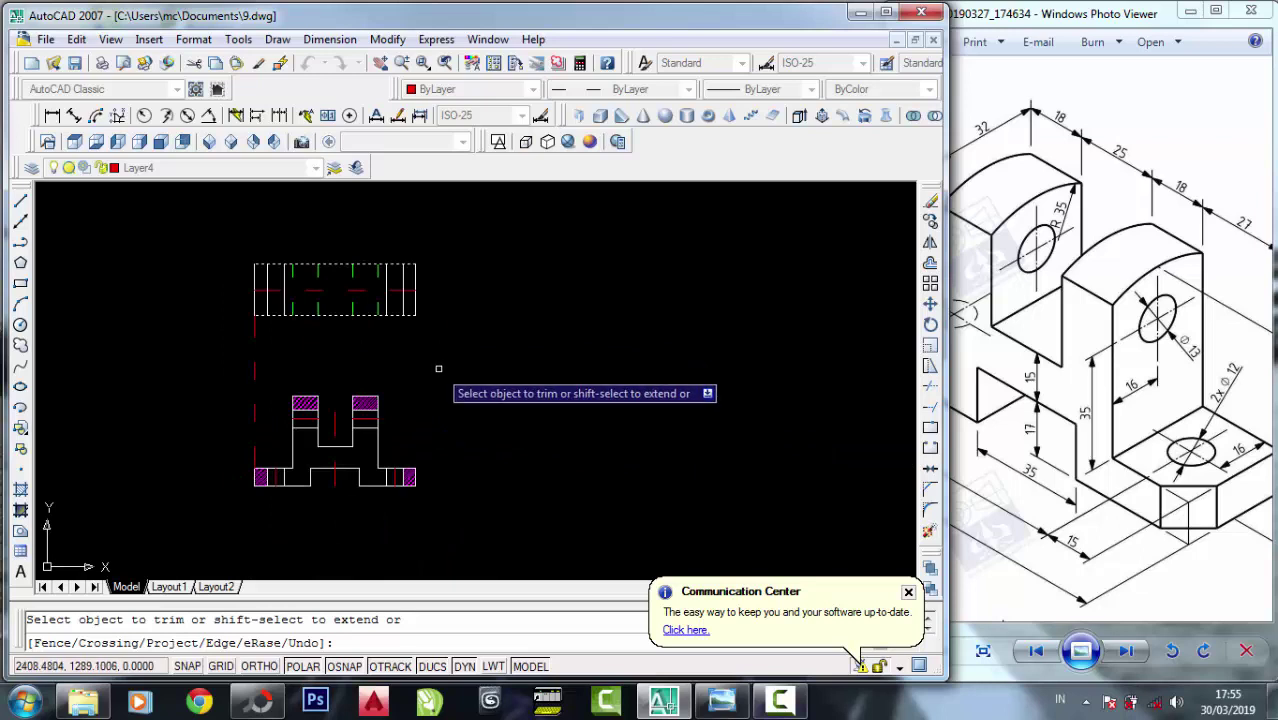
pyautogui.rightClick(437, 368)
pyautogui.click(460, 383)
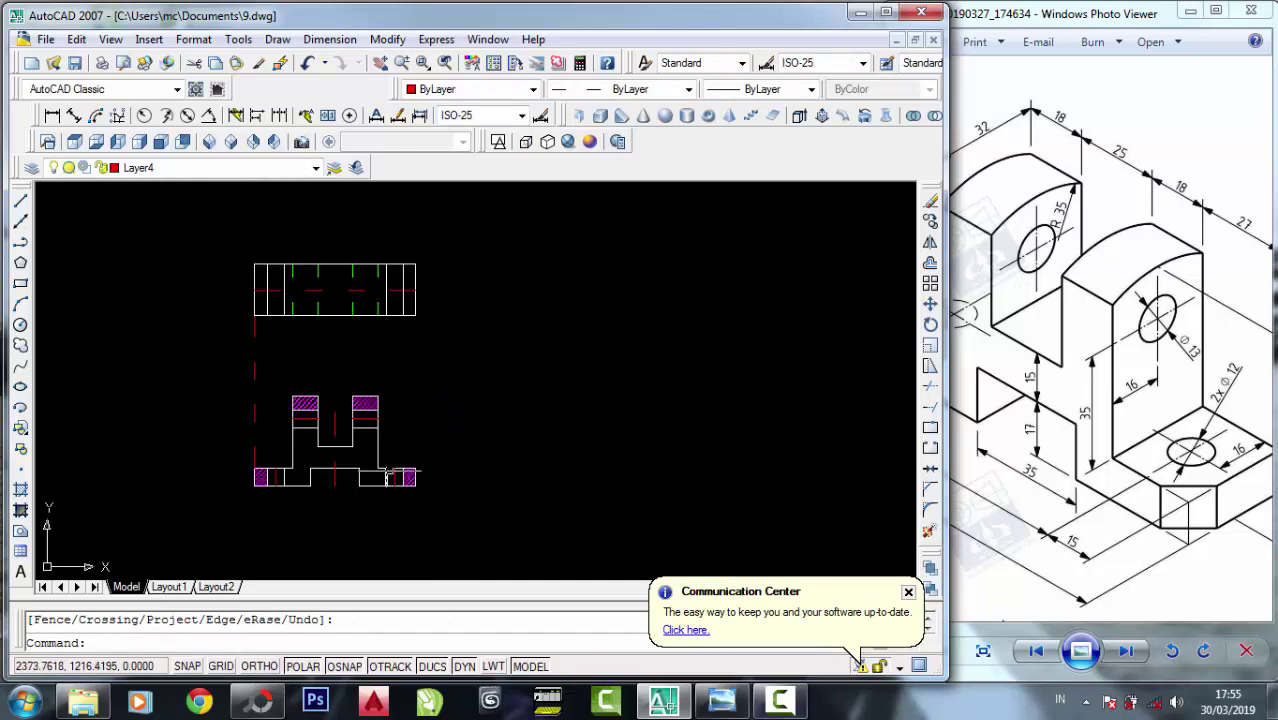
pyautogui.scroll(1, 385, 200)
pyautogui.scroll(4, 403, 326)
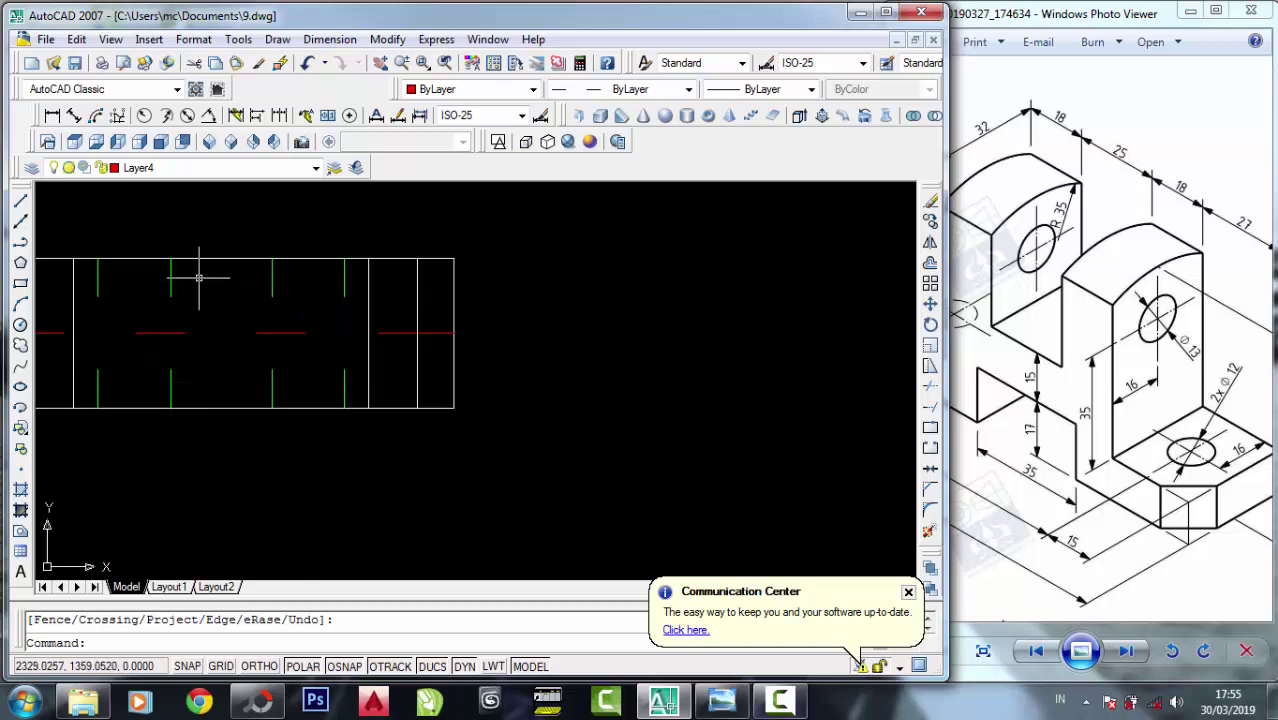
# Draw a vertical centre line from the front view's edge up through the top view's right end.
pyautogui.click(20, 200)
pyautogui.scroll(-3, 495, 350)
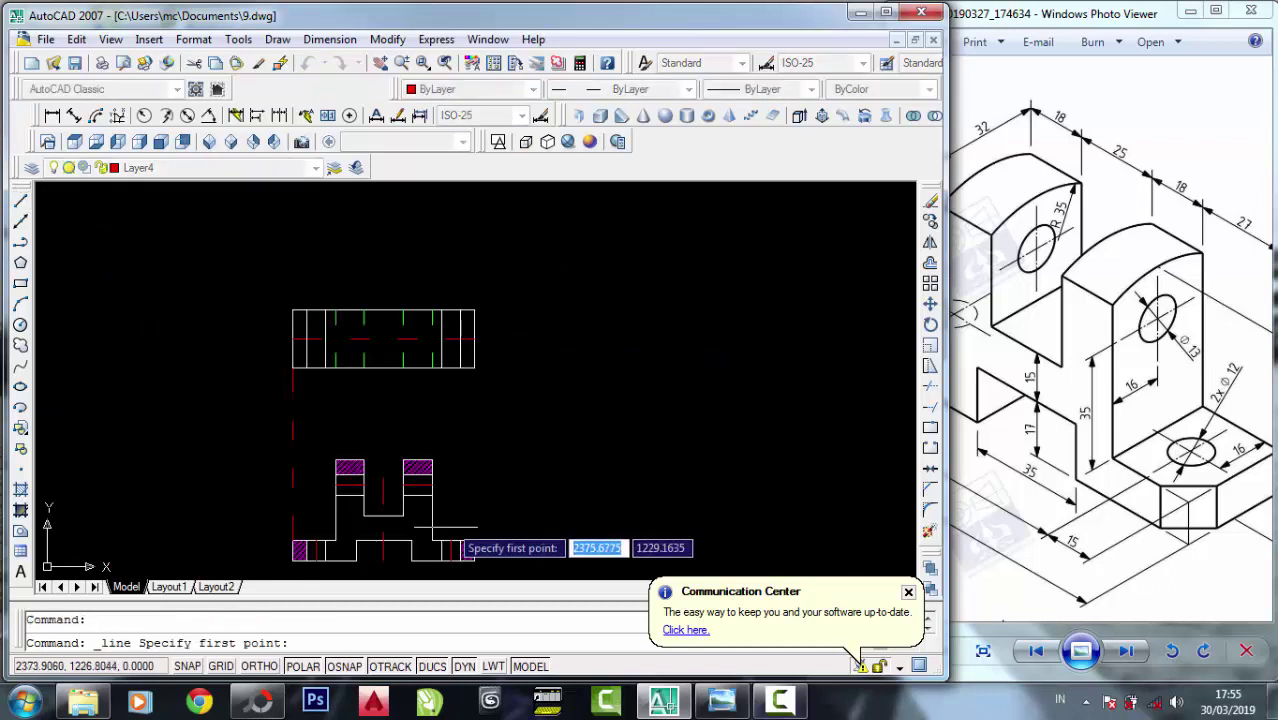
pyautogui.click(447, 559)
pyautogui.scroll(2, 449, 292)
pyautogui.click(450, 280)
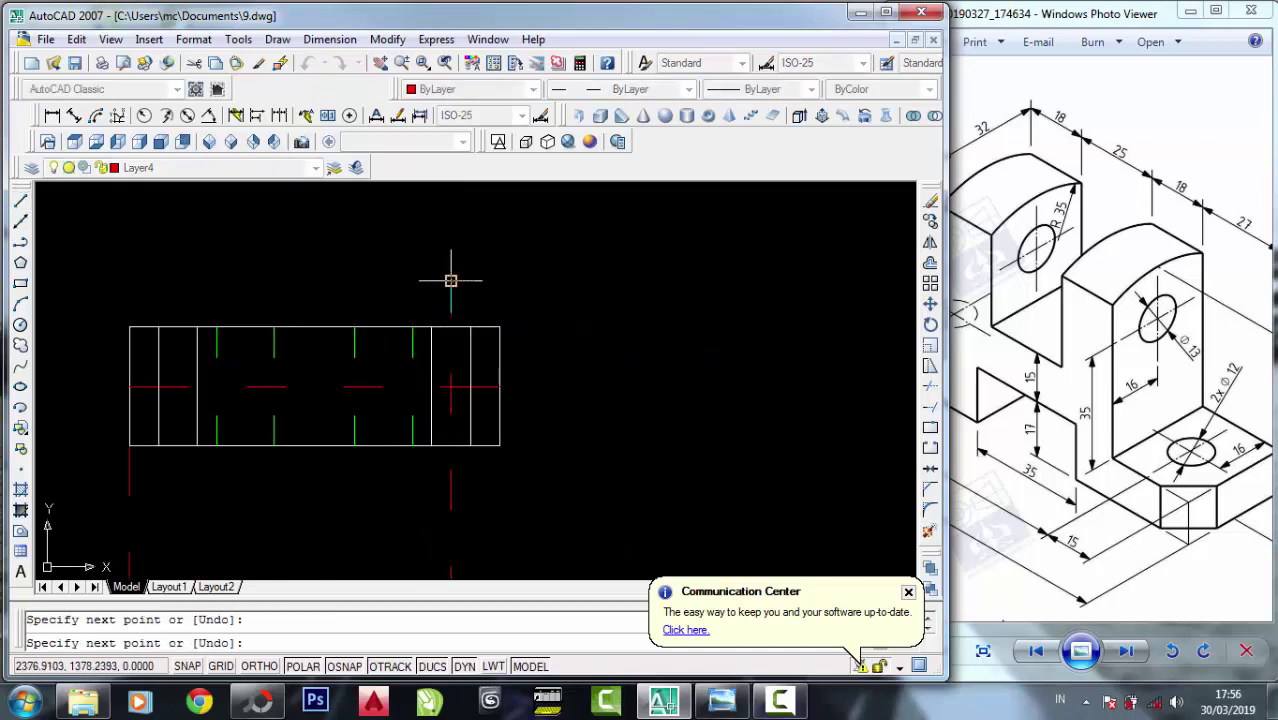
pyautogui.rightClick(451, 278)
pyautogui.click(478, 293)
pyautogui.scroll(1, 640, 305)
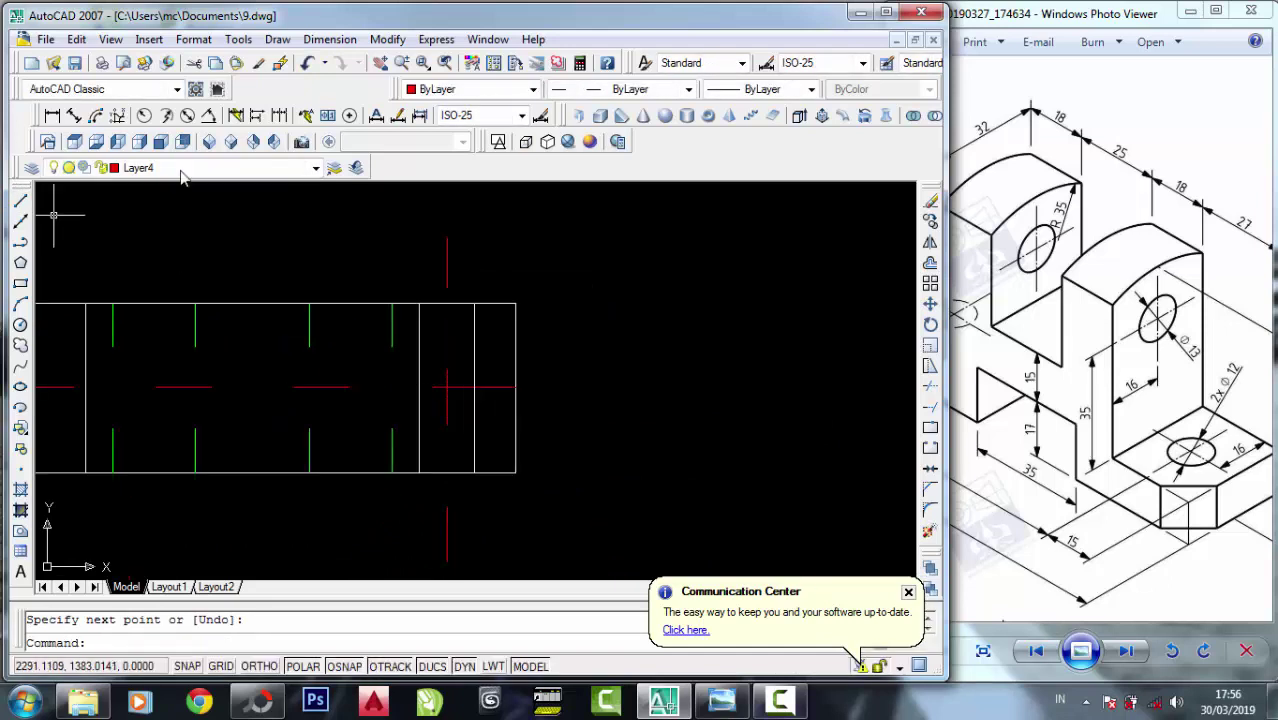
pyautogui.scroll(2, 660, 305)
# Compare the drawing with the reference image and open the layer list.
pyautogui.click(1205, 450)
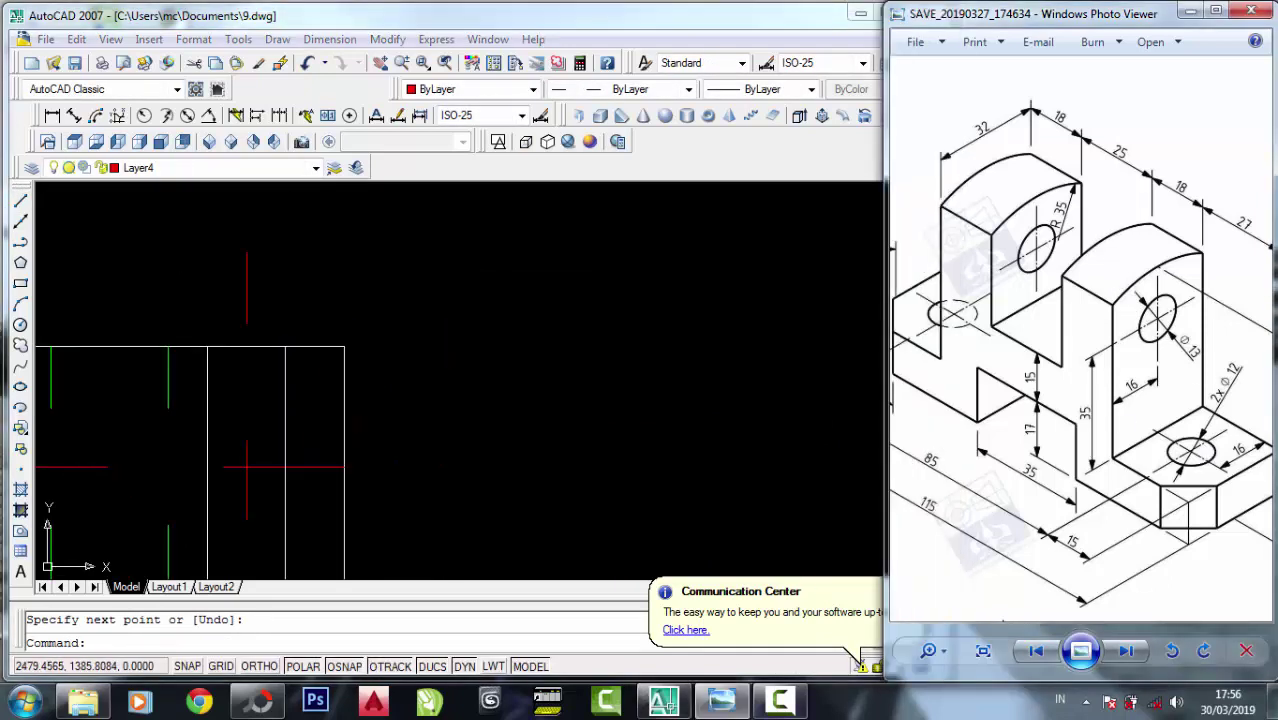
pyautogui.click(663, 700)
pyautogui.scroll(-3, 507, 287)
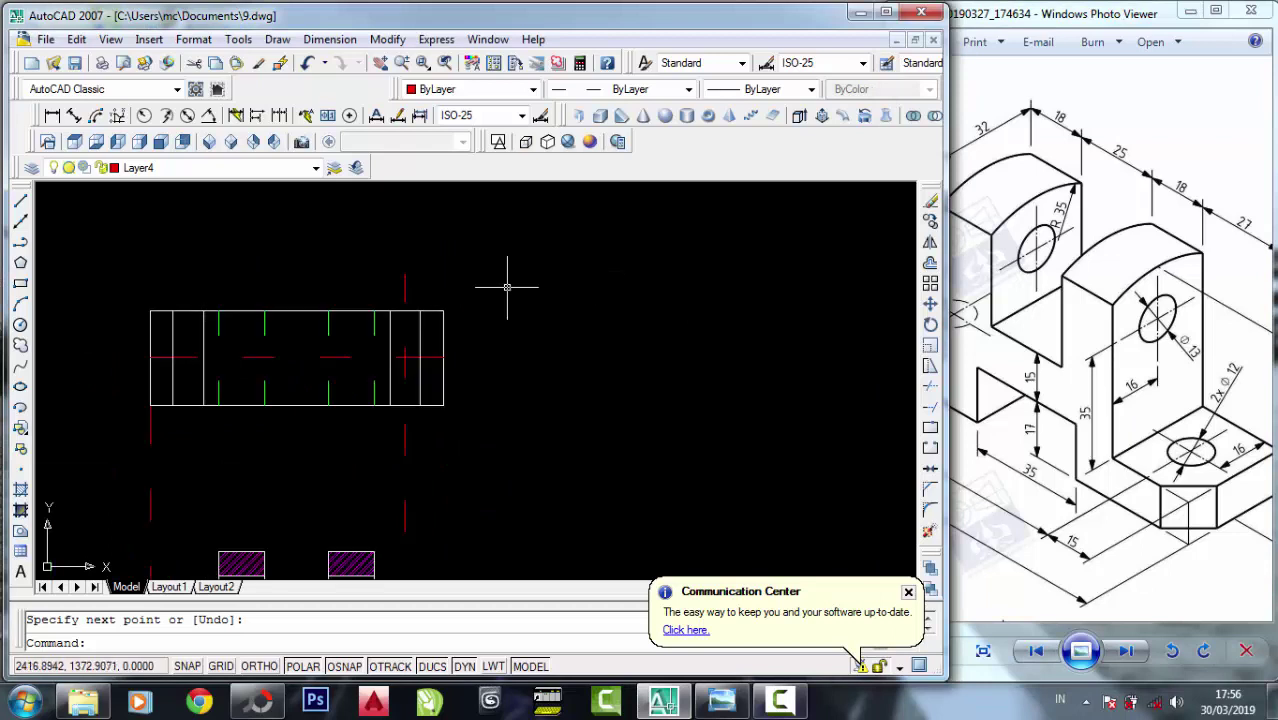
pyautogui.click(250, 170)
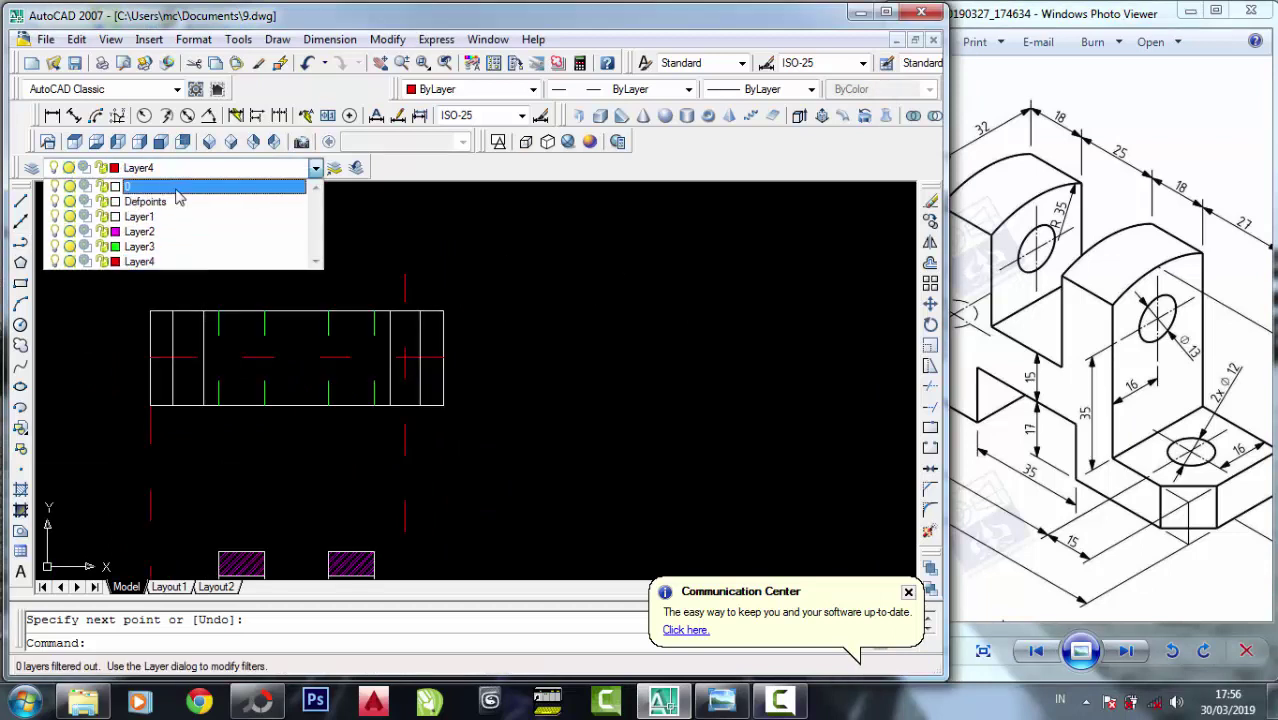
# Make Layer1 current and draw a radius-6 circle at the right centre-line crossing.
pyautogui.click(180, 214)
pyautogui.click(20, 325)
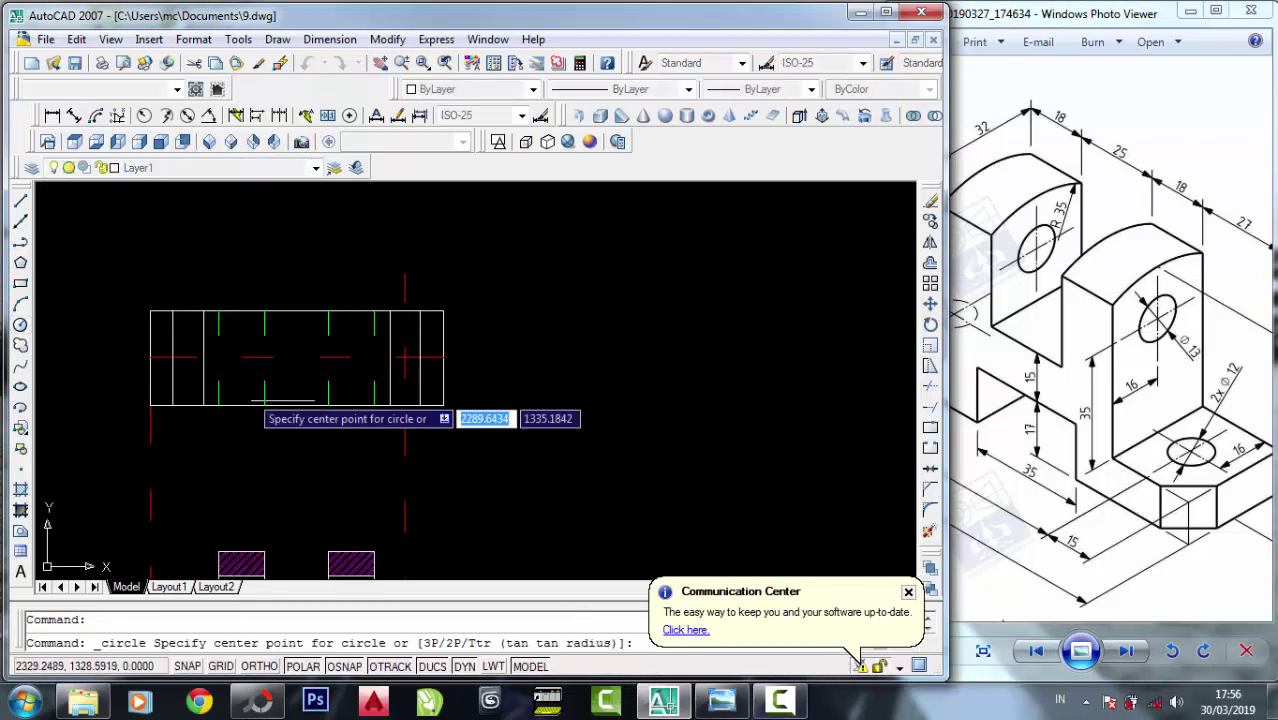
pyautogui.scroll(3, 400, 356)
pyautogui.click(398, 341)
pyautogui.scroll(1, 397, 340)
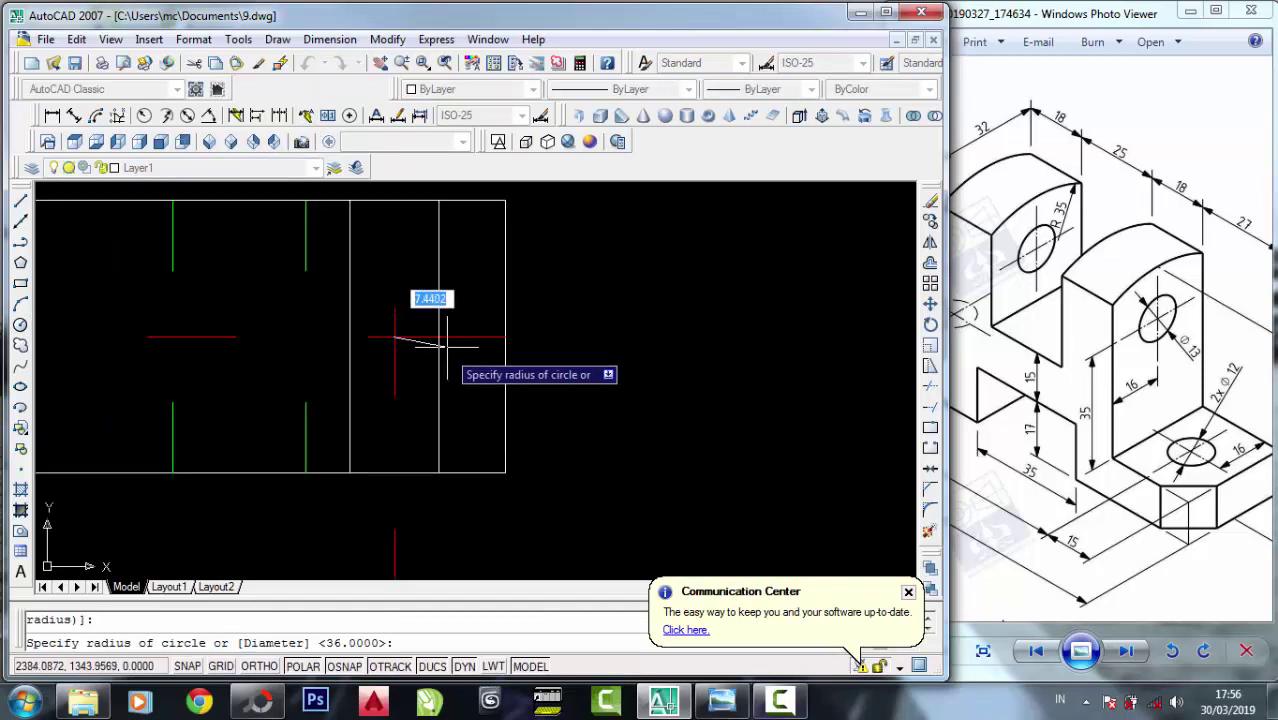
pyautogui.write('6')
pyautogui.press('Return')
pyautogui.scroll(-1, 440, 340)
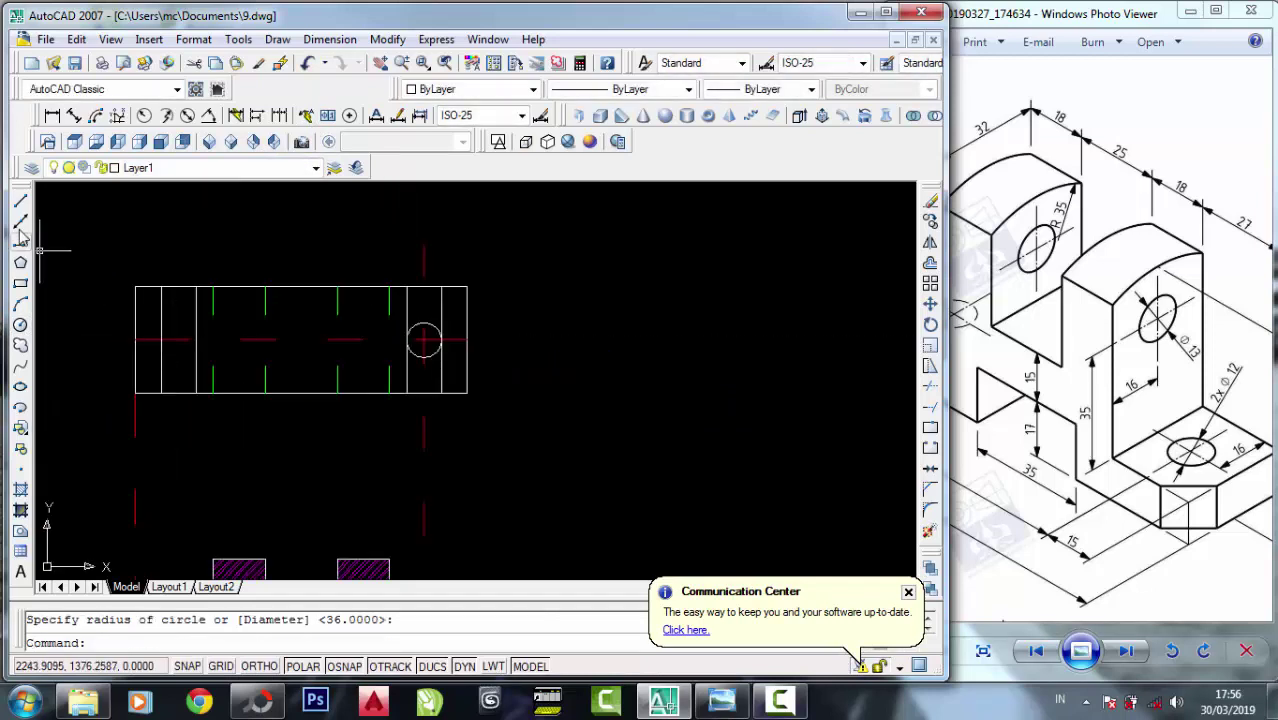
# Mirror the circle about the top view's midline, keeping the original.
pyautogui.click(930, 242)
pyautogui.click(414, 338)
pyautogui.press('Return')
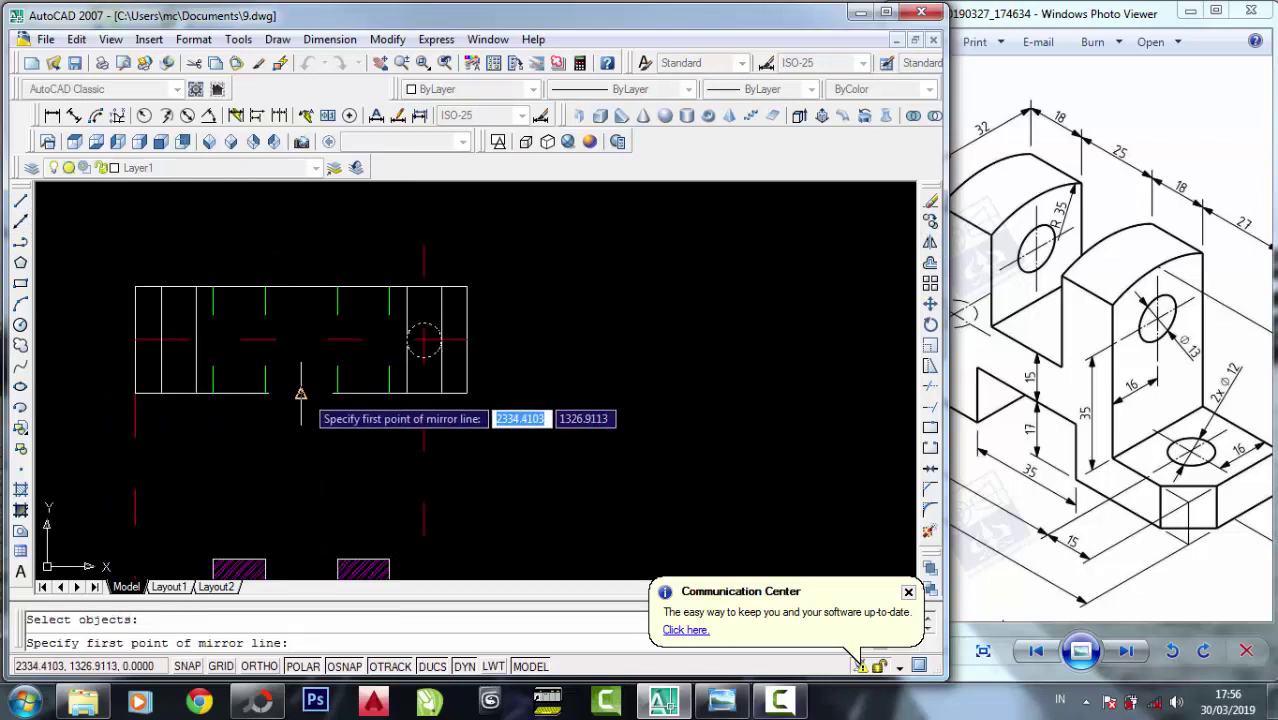
pyautogui.click(300, 393)
pyautogui.click(300, 287)
pyautogui.rightClick(306, 290)
pyautogui.click(345, 300)
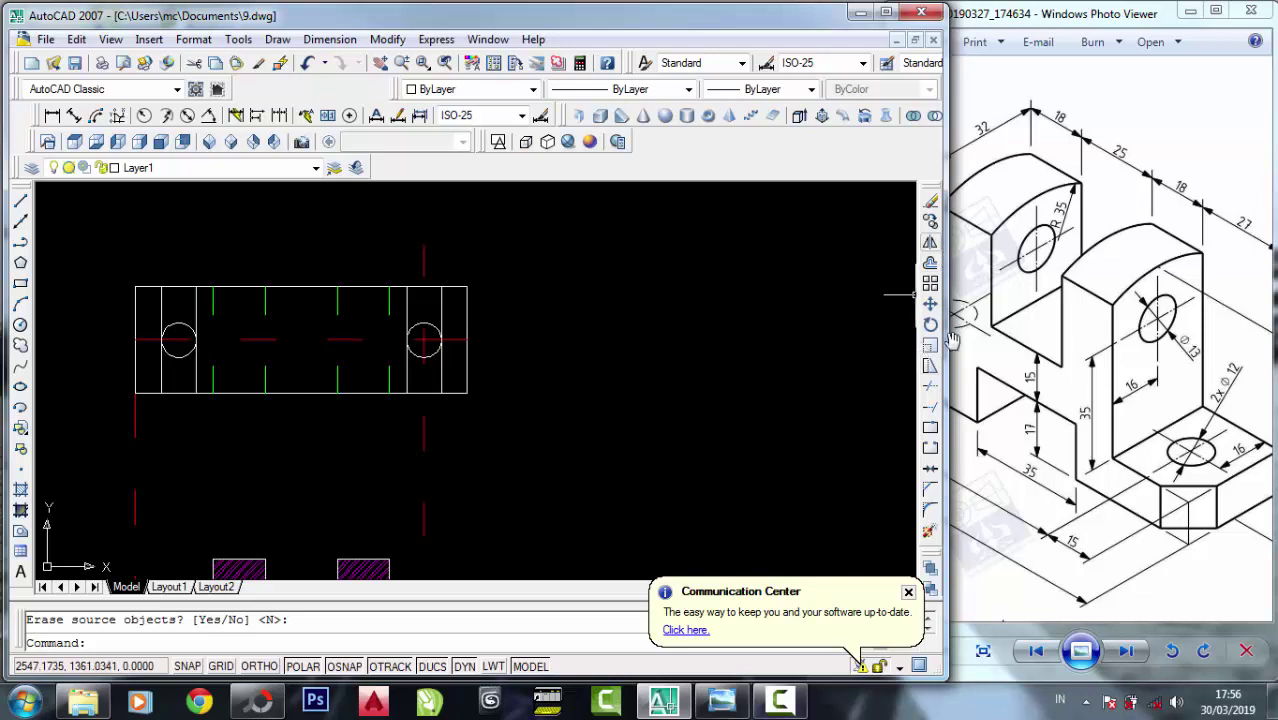
pyautogui.moveTo(530, 452); pyautogui.dragTo(988, 372, button='middle')
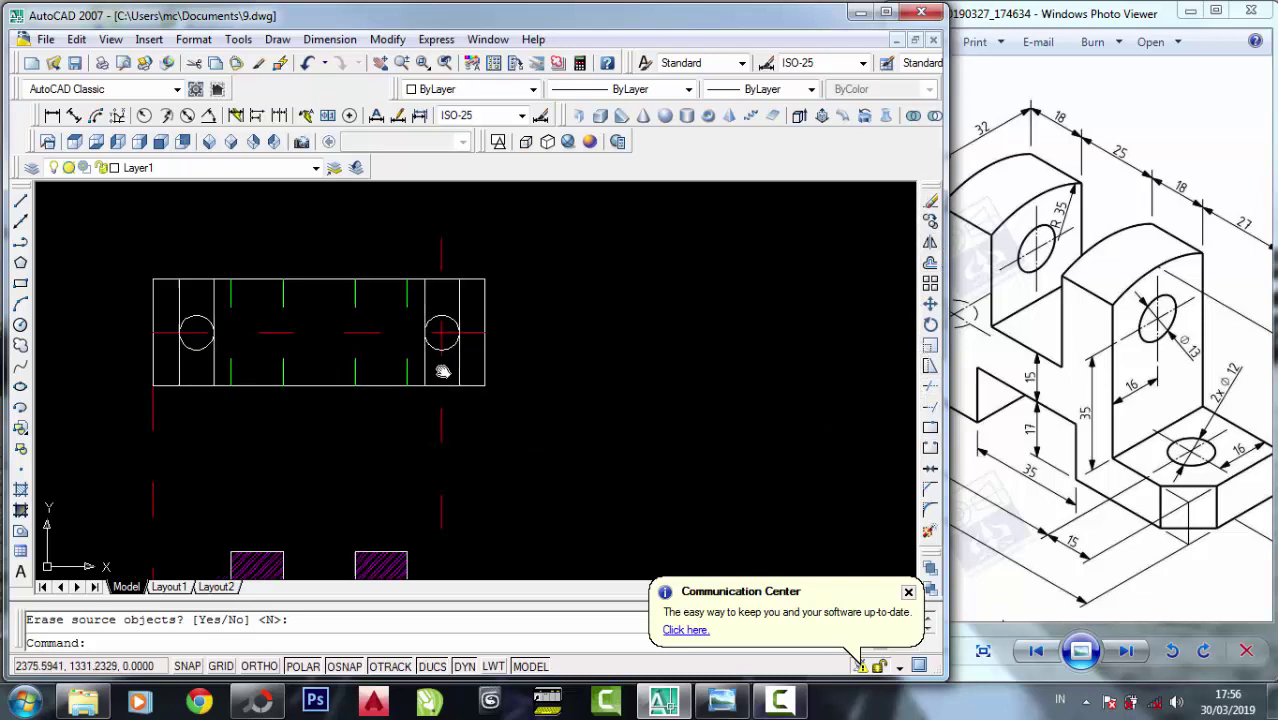
# Trim the excess line pieces in the top view, using its lines as cutting edges.
pyautogui.click(932, 388)
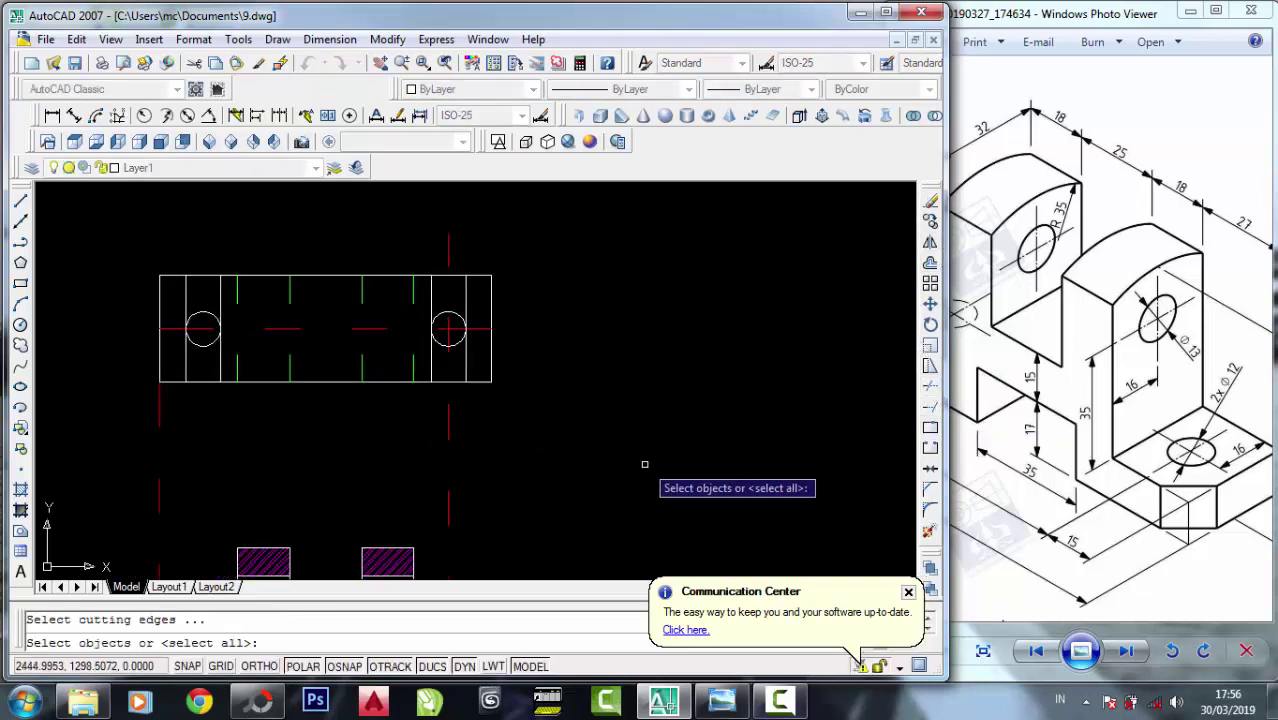
pyautogui.click(644, 465)
pyautogui.click(91, 220)
pyautogui.press('Return')
pyautogui.click(503, 247)
pyautogui.click(435, 237)
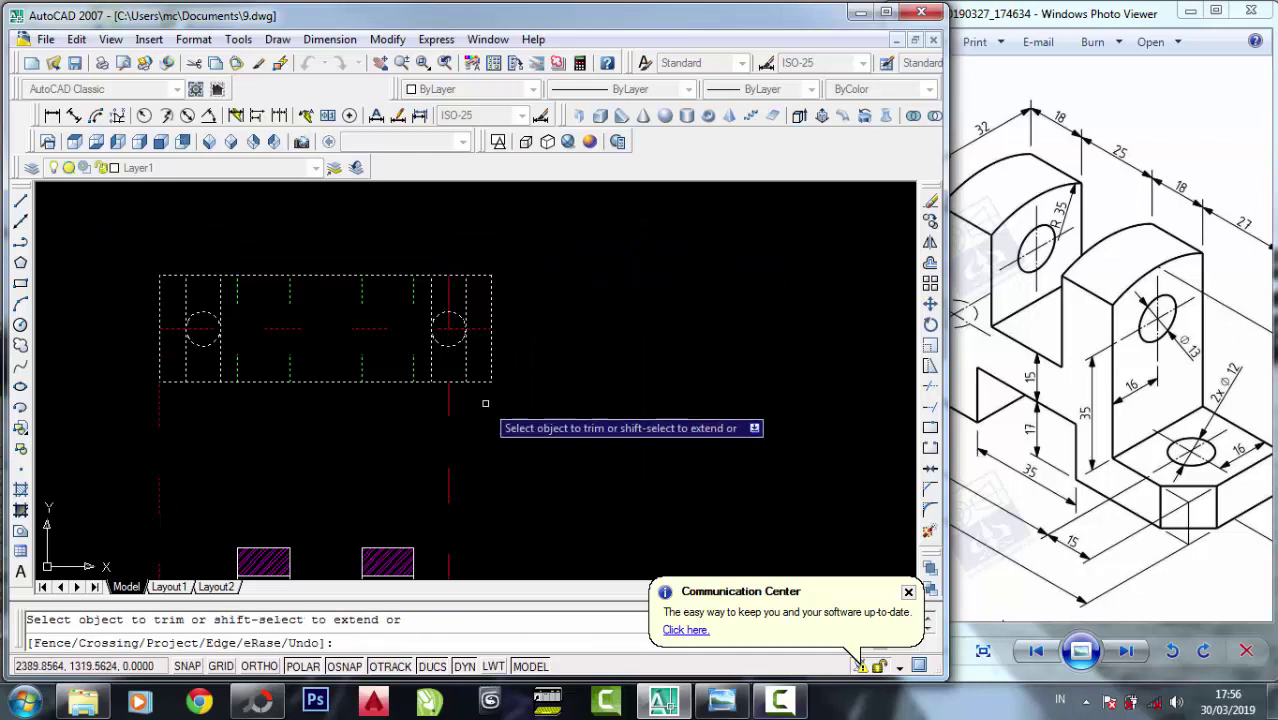
pyautogui.click(490, 418)
pyautogui.click(364, 420)
pyautogui.click(488, 410)
pyautogui.click(400, 411)
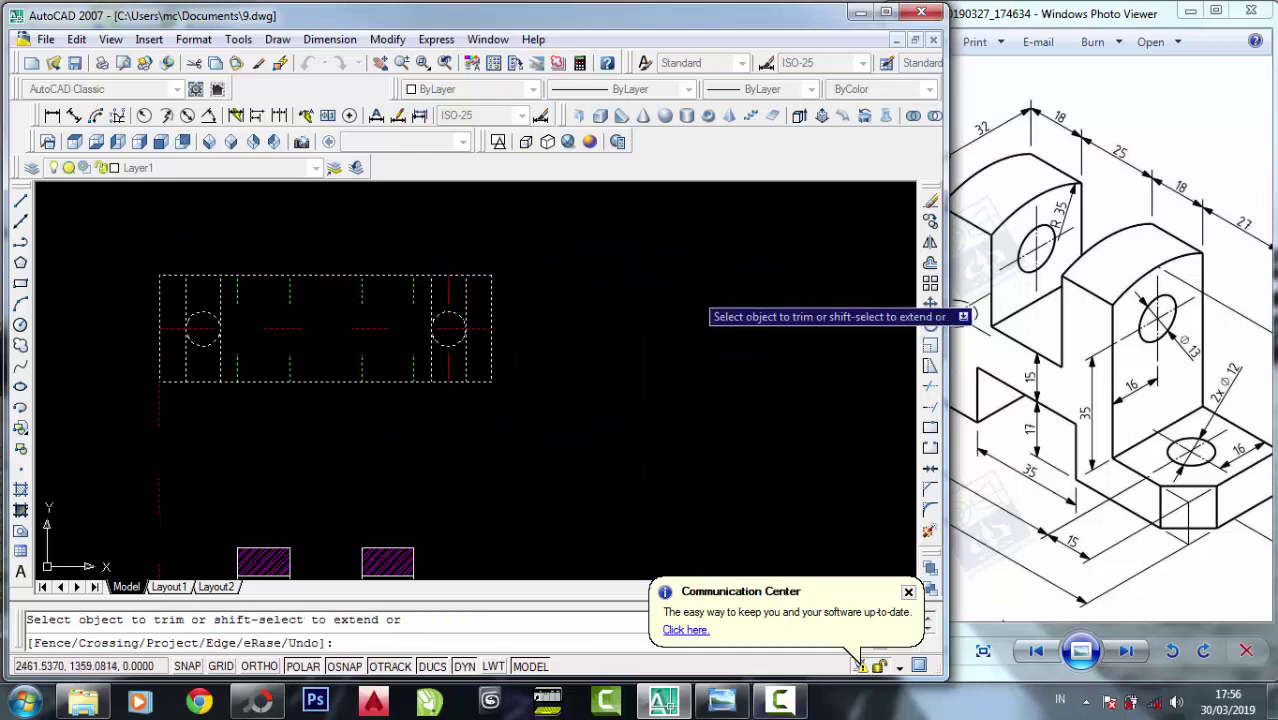
pyautogui.press('Return')
# Review the trimmed top view against the reference image before erasing the stray centre line.
pyautogui.scroll(2, 448, 375)
pyautogui.scroll(-2, 341, 303)
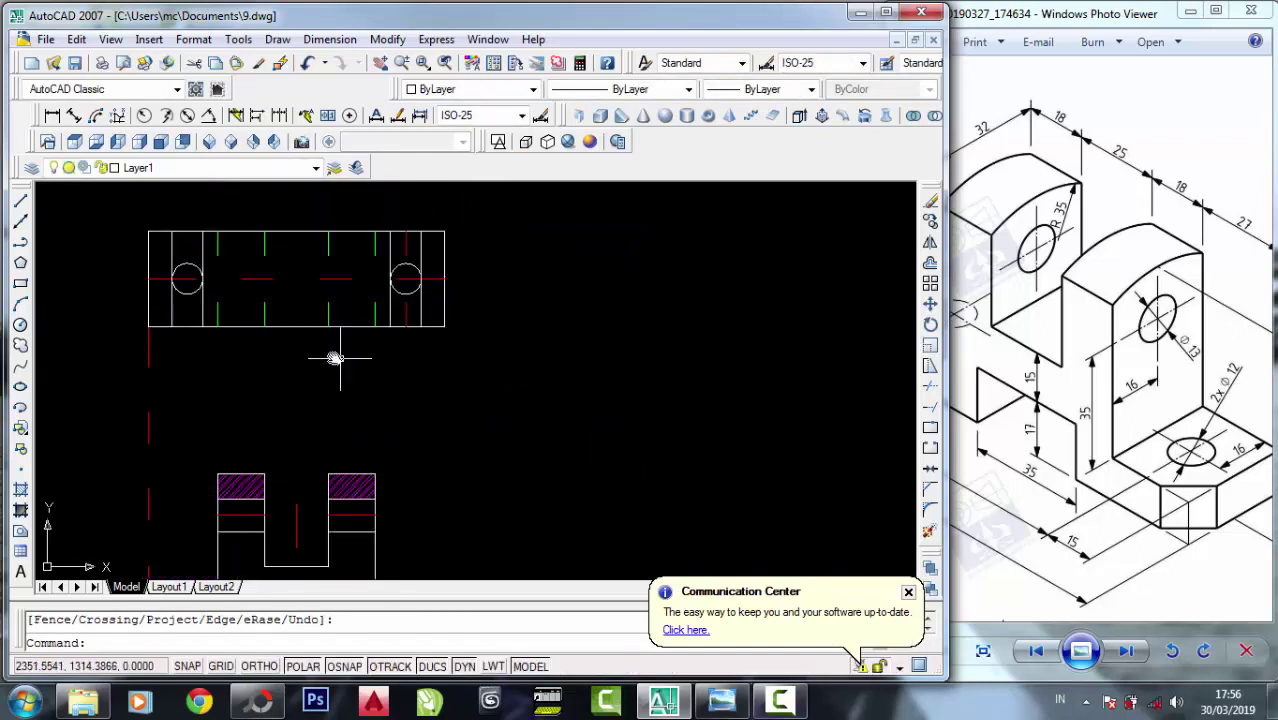
pyautogui.scroll(1, 349, 248)
pyautogui.scroll(-2, 466, 250)
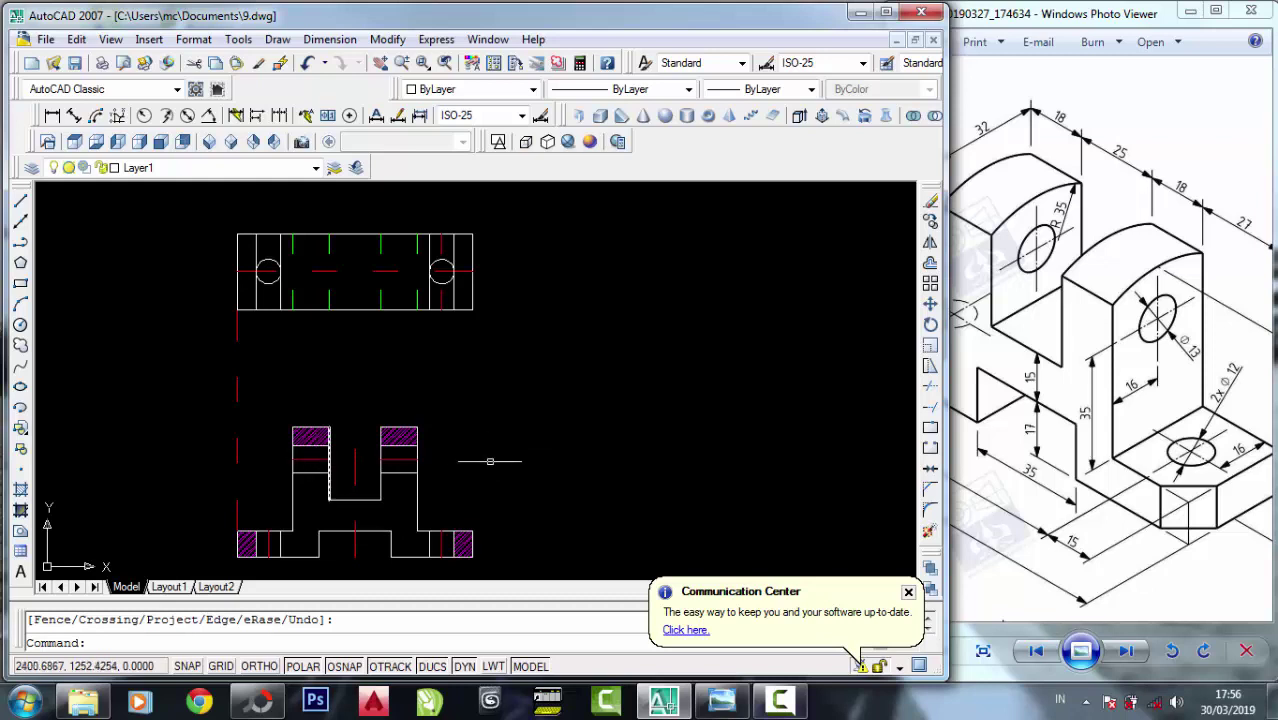
pyautogui.scroll(3, 415, 460)
pyautogui.scroll(-1, 495, 400)
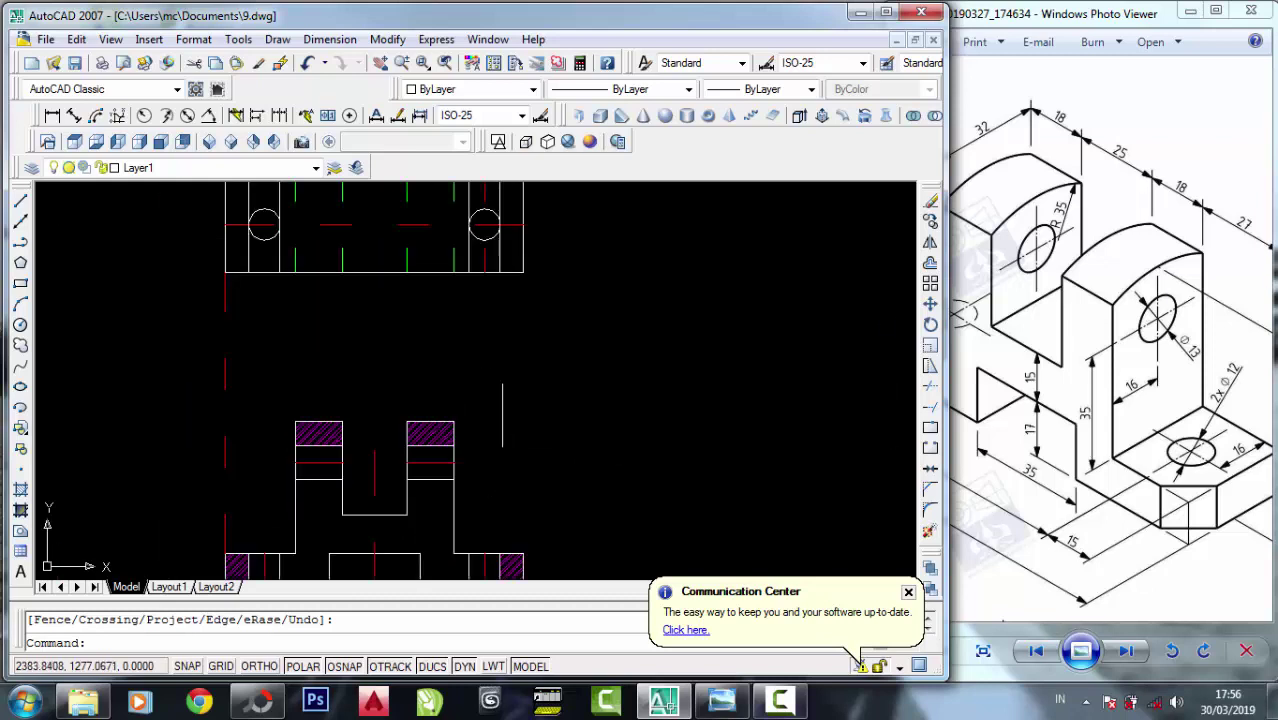
pyautogui.scroll(-1, 493, 380)
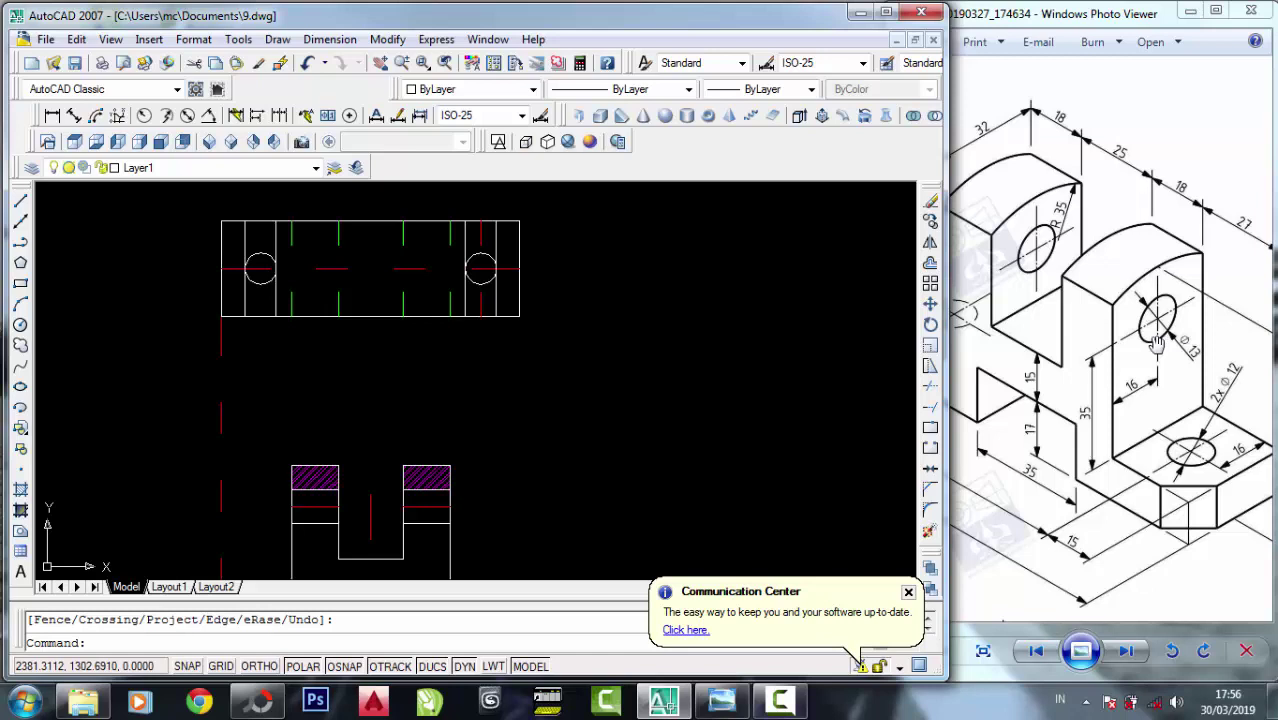
pyautogui.click(1157, 343)
pyautogui.click(632, 378)
pyautogui.scroll(-3, 502, 368)
pyautogui.scroll(1, 600, 410)
pyautogui.scroll(1, 660, 380)
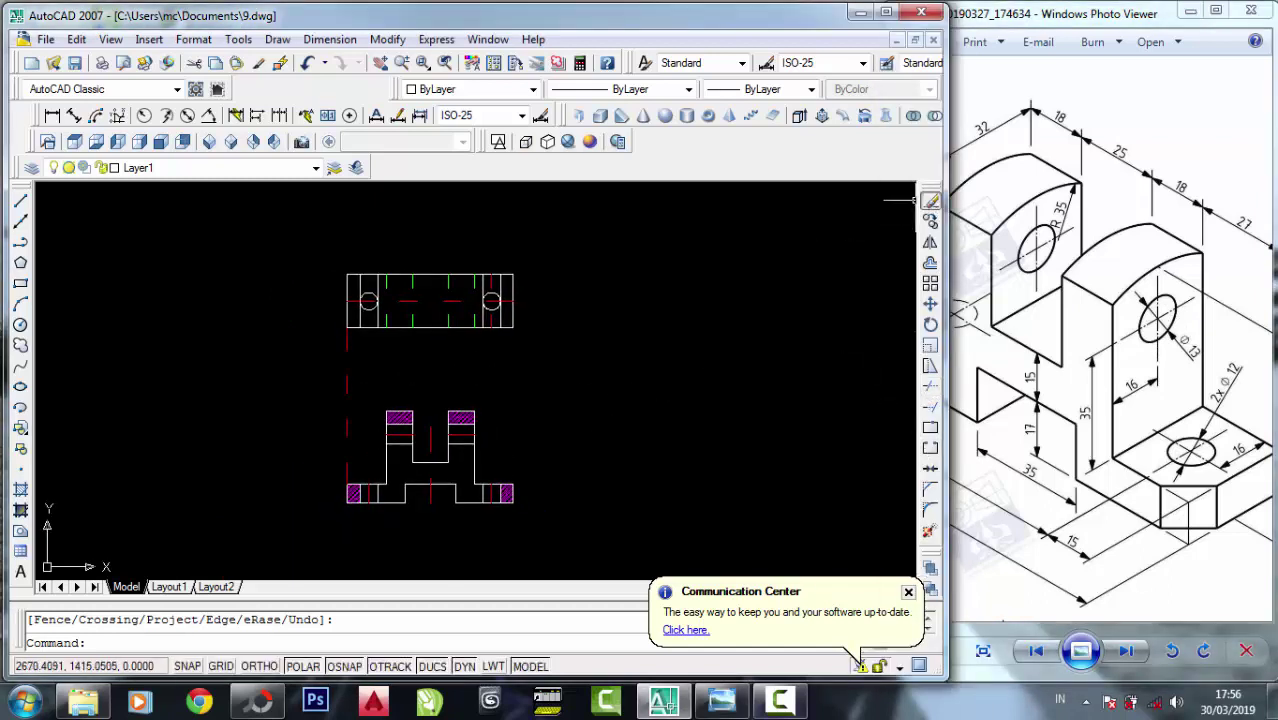
pyautogui.click(930, 201)
# Erase the stray red centreline between the views.
pyautogui.click(366, 384)
pyautogui.click(308, 368)
pyautogui.press('Return')
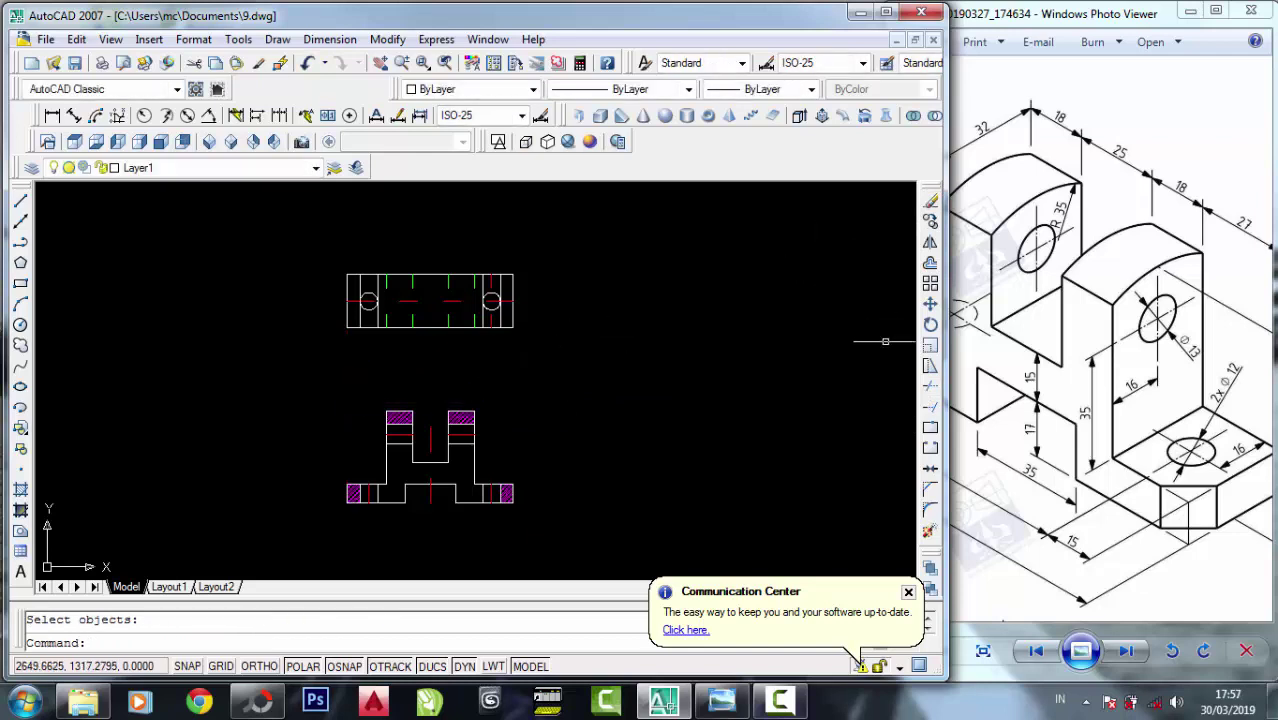
# Move the whole top view down, closer to the sectional front view.
pyautogui.click(930, 305)
pyautogui.click(576, 370)
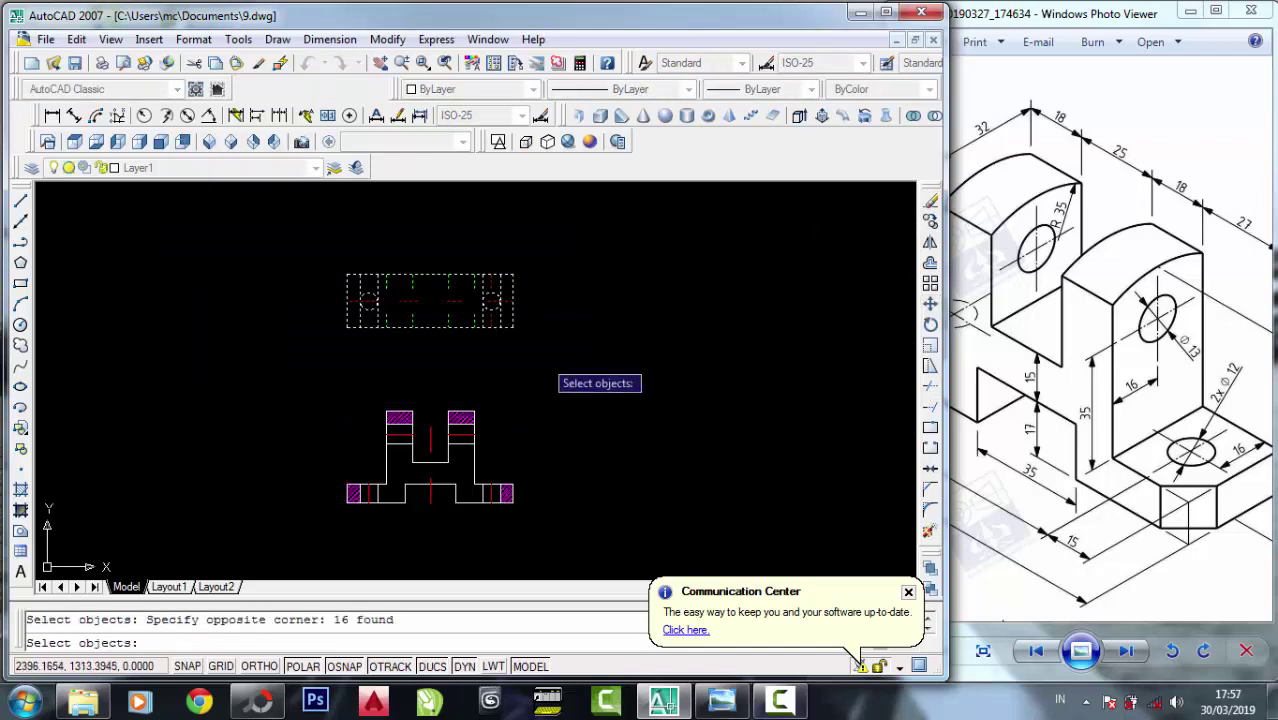
pyautogui.press('Return')
pyautogui.click(430, 326)
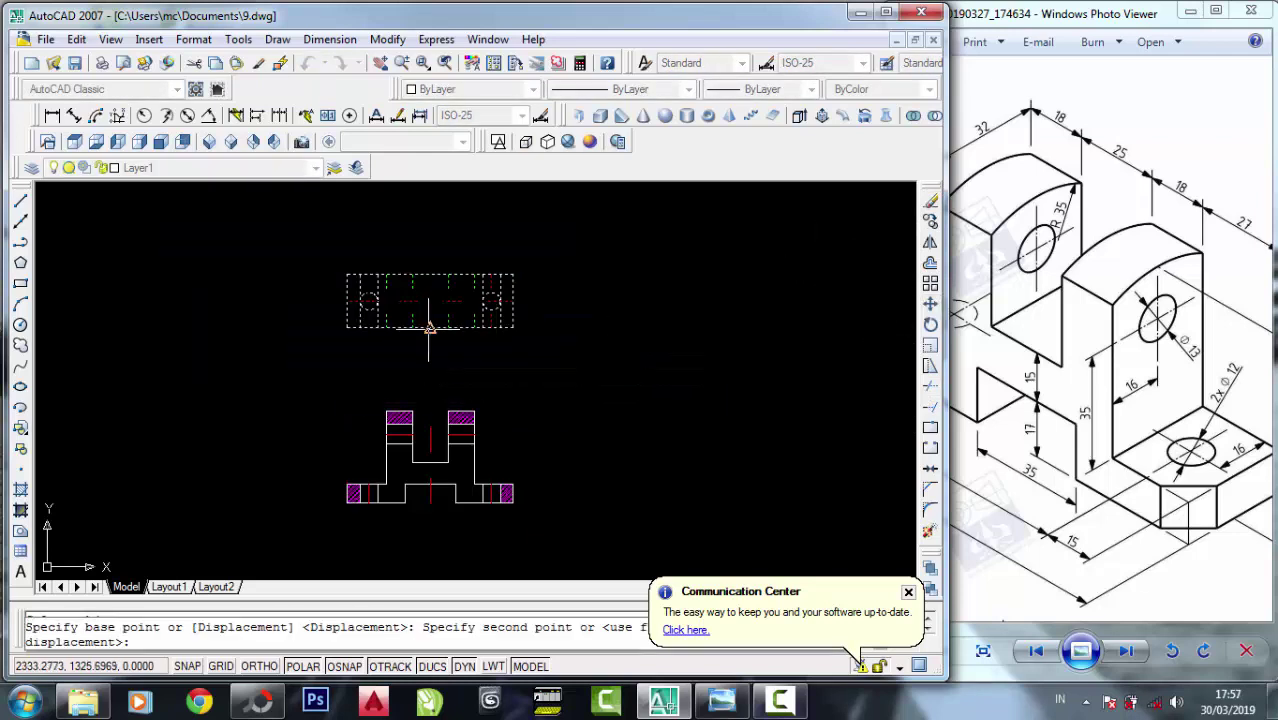
pyautogui.click(430, 383)
pyautogui.scroll(5, 428, 362)
pyautogui.scroll(-2, 440, 385)
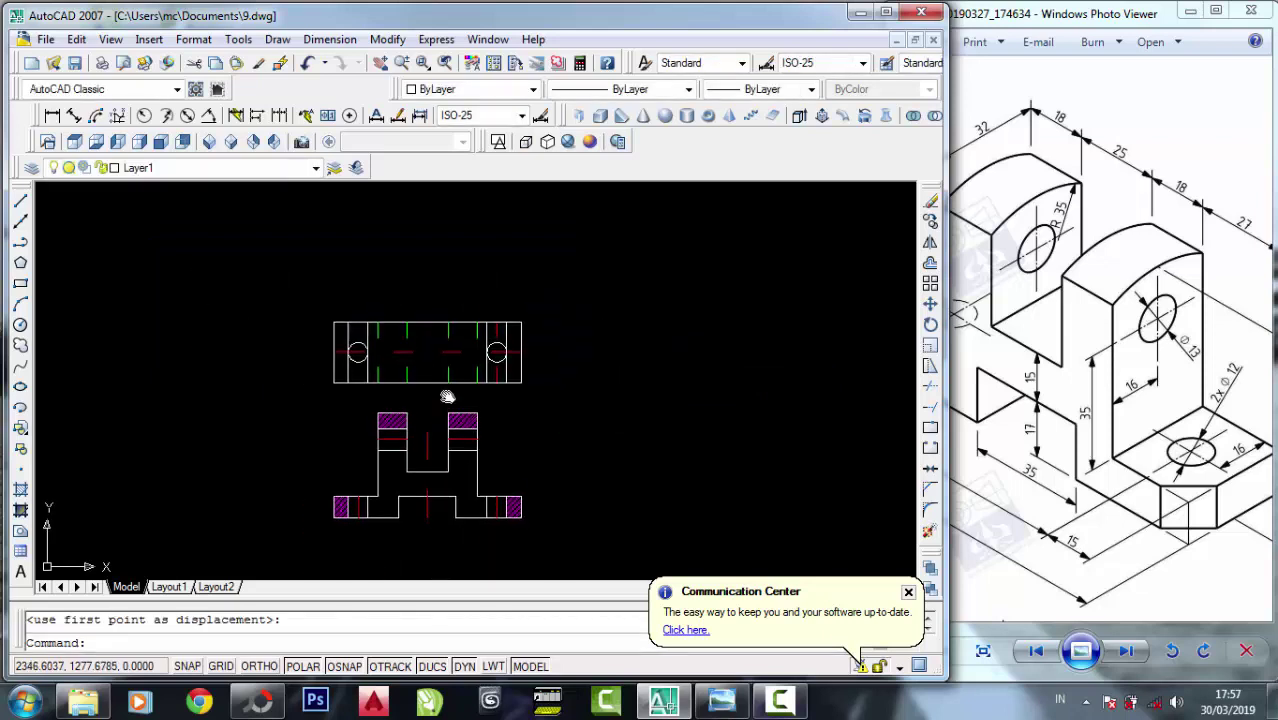
pyautogui.scroll(2, 440, 385)
pyautogui.moveTo(427, 437); pyautogui.dragTo(423, 398, button='middle')
pyautogui.scroll(2, 421, 388)
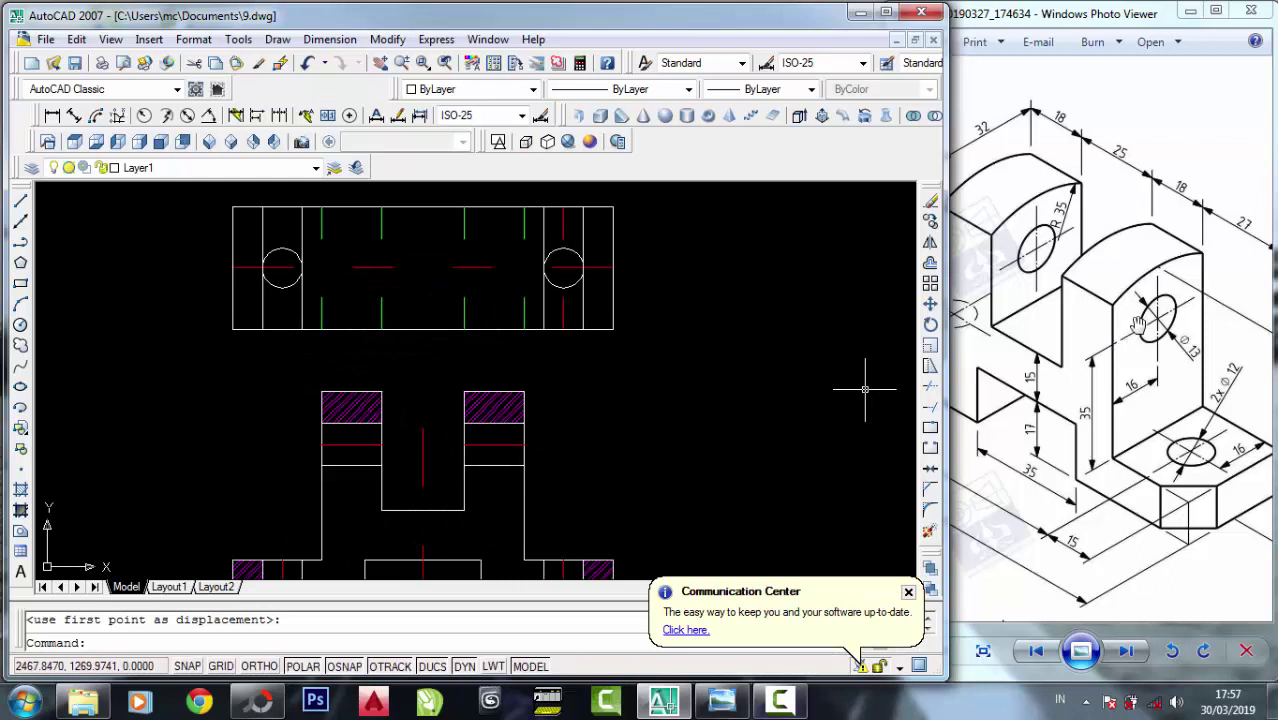
# Recentre the view and compare the drawing with the reference picture.
pyautogui.click(1078, 258)
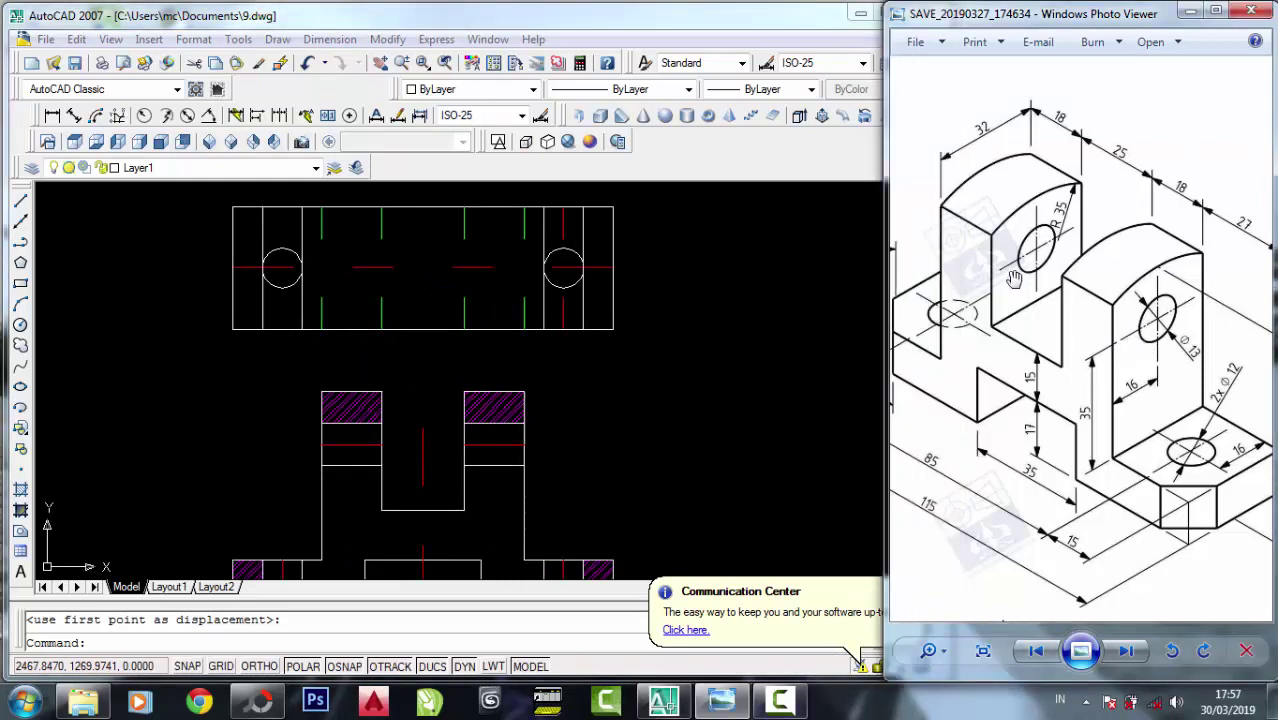
pyautogui.click(715, 422)
pyautogui.scroll(-2, 590, 372)
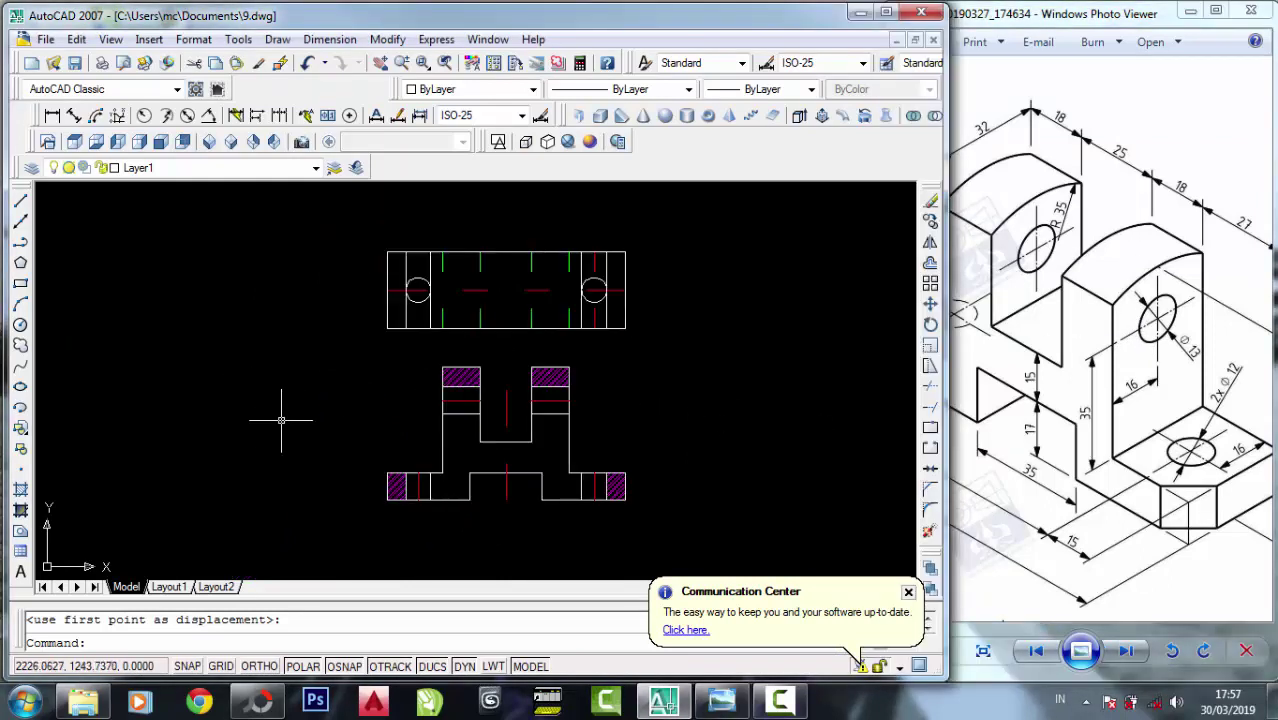
pyautogui.scroll(2, 453, 515)
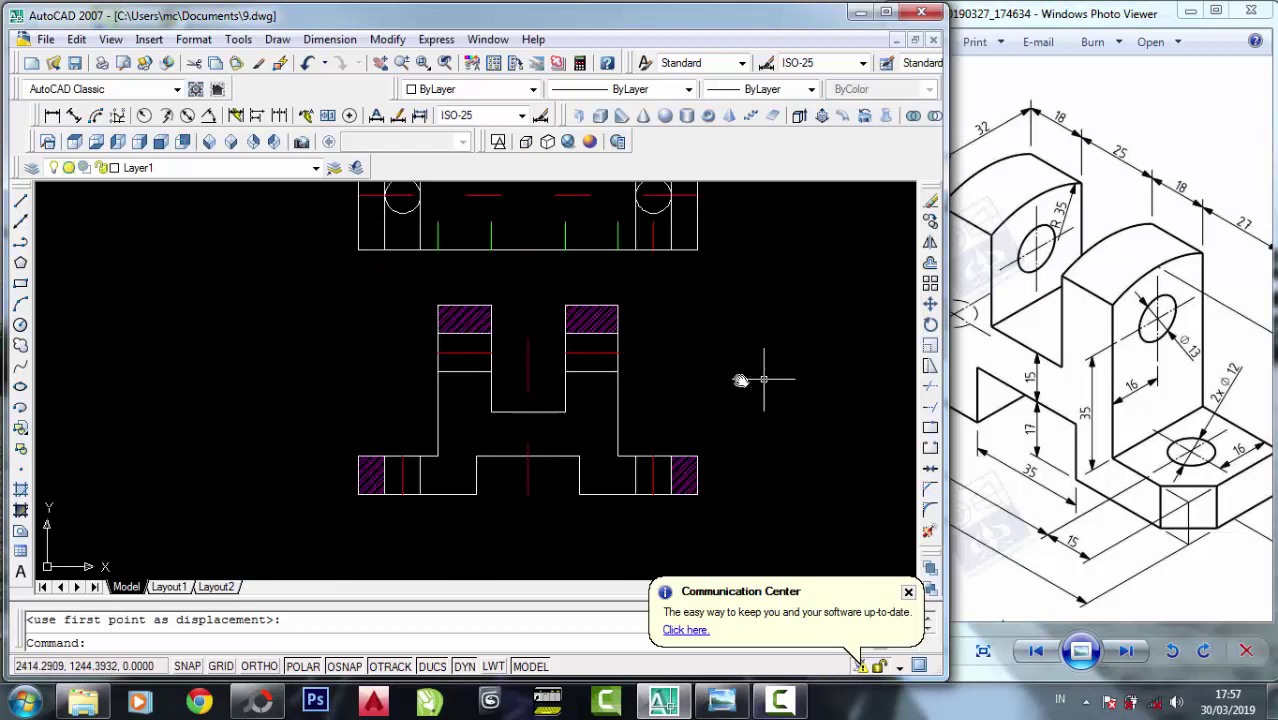
pyautogui.moveTo(763, 380); pyautogui.dragTo(685, 399, button='middle')
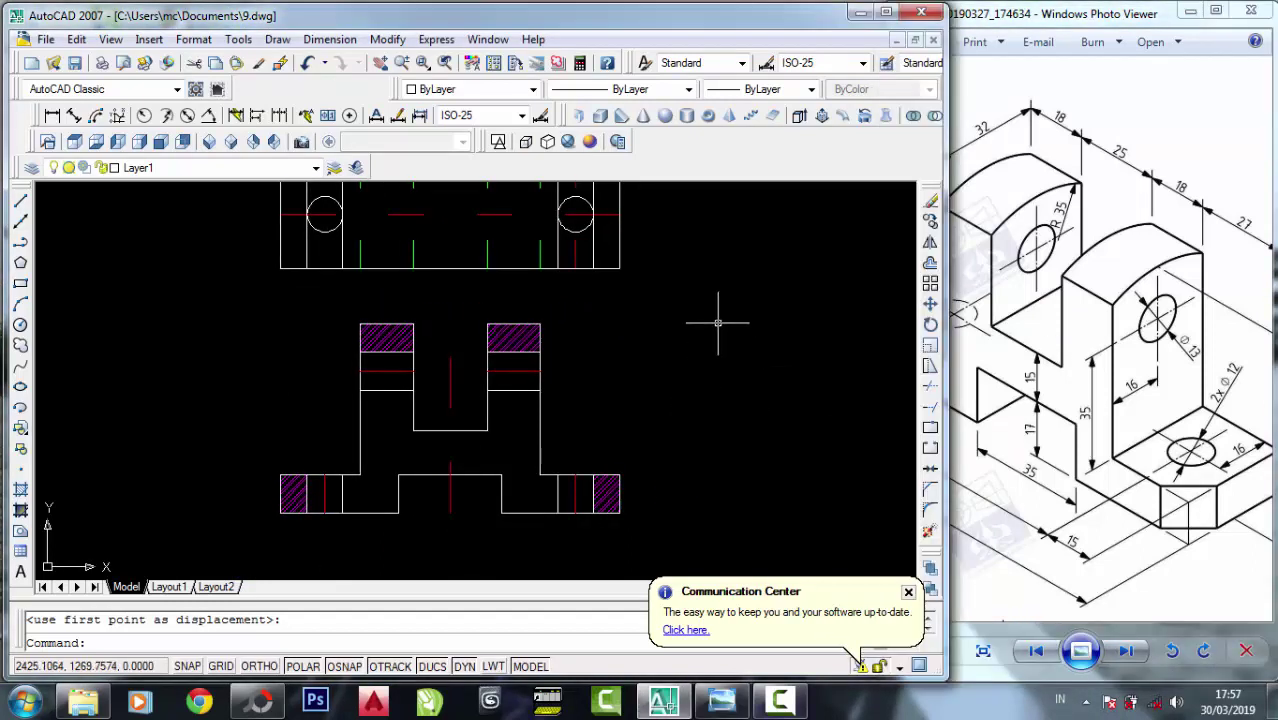
pyautogui.scroll(-2, 717, 323)
pyautogui.scroll(1, 675, 350)
pyautogui.click(1085, 345)
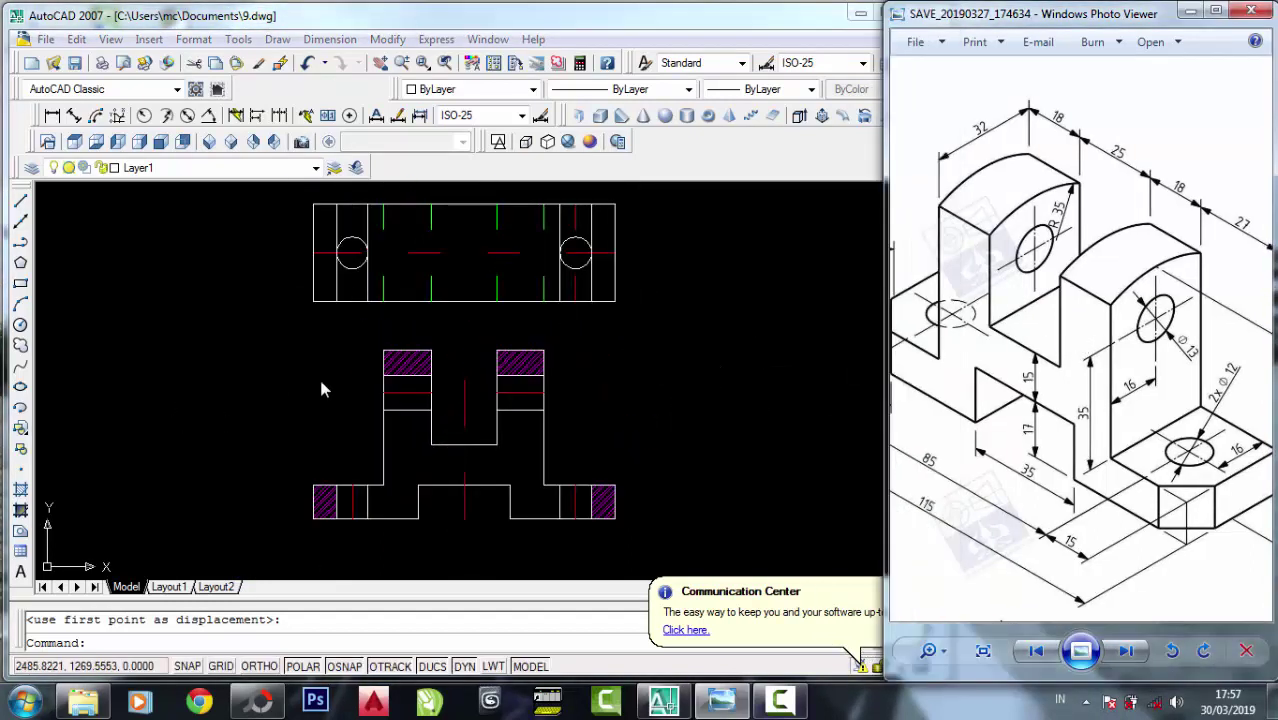
pyautogui.click(720, 288)
# Erase the four white vertical lines beside the two top-view hole circles.
pyautogui.click(930, 201)
pyautogui.scroll(1, 634, 230)
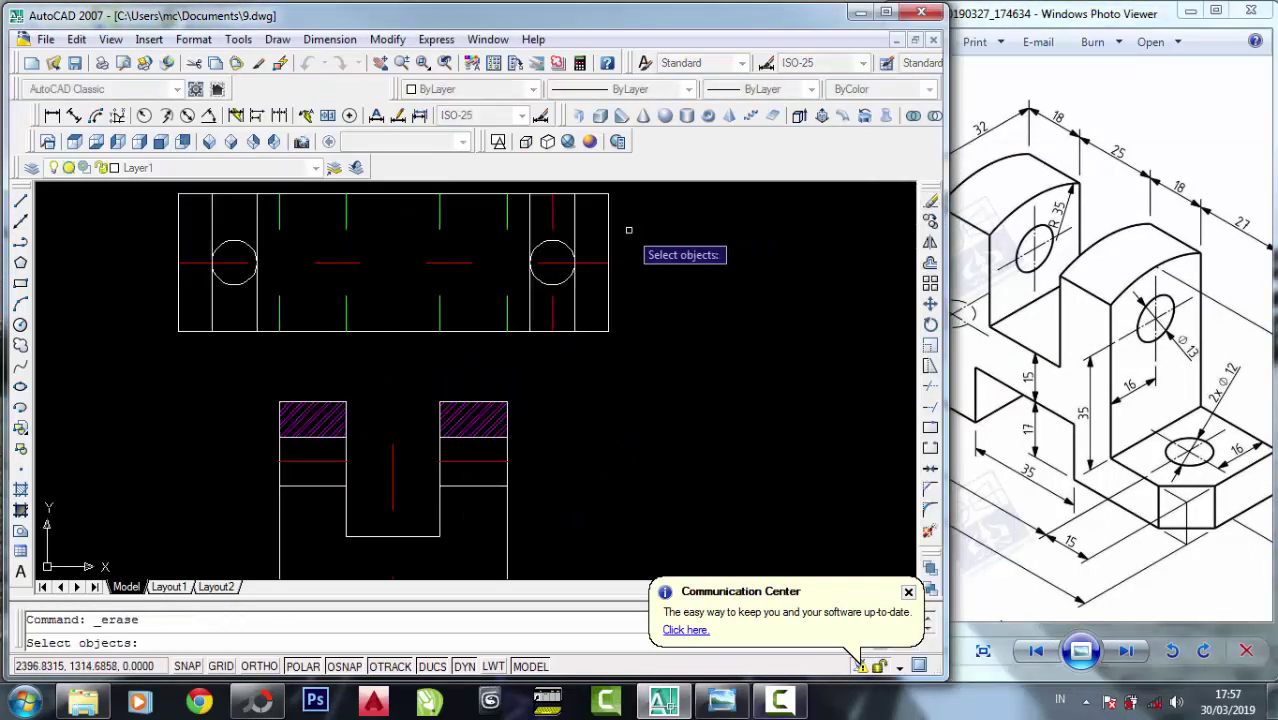
pyautogui.click(575, 292)
pyautogui.click(548, 291)
pyautogui.click(522, 290)
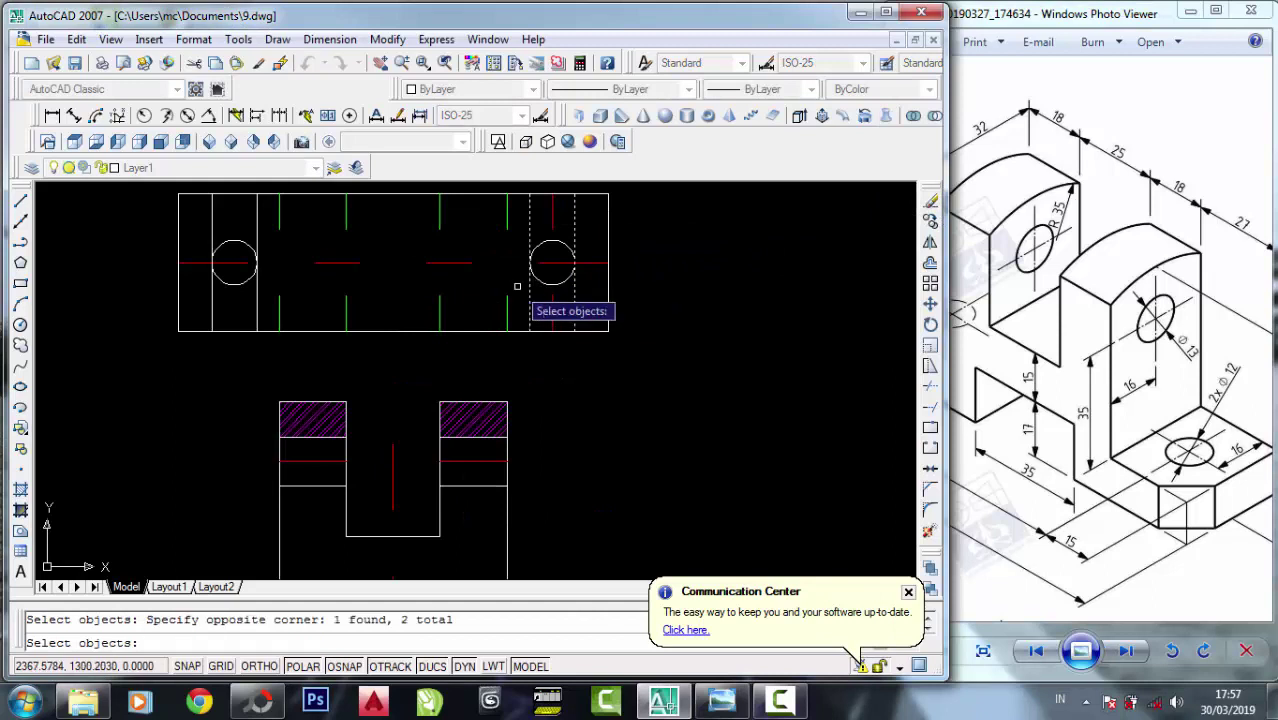
pyautogui.click(270, 297)
pyautogui.click(208, 298)
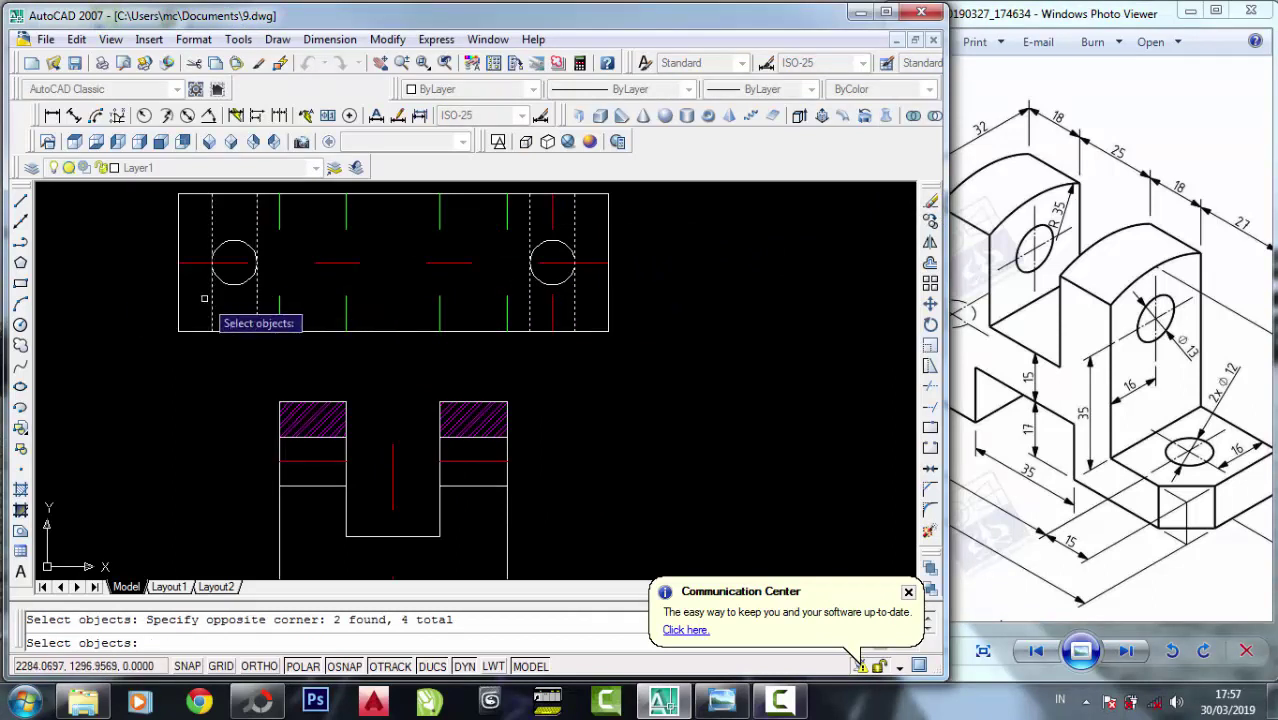
pyautogui.press('Return')
pyautogui.scroll(-1, 491, 264)
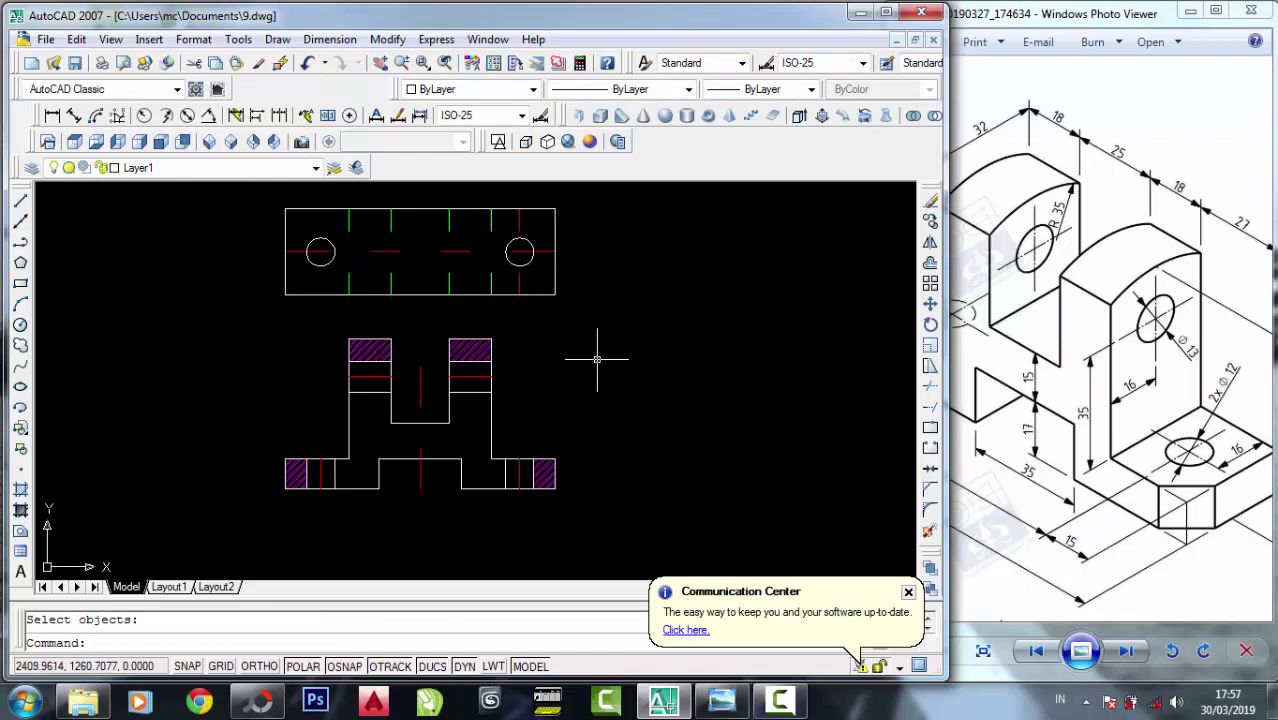
pyautogui.scroll(1, 419, 288)
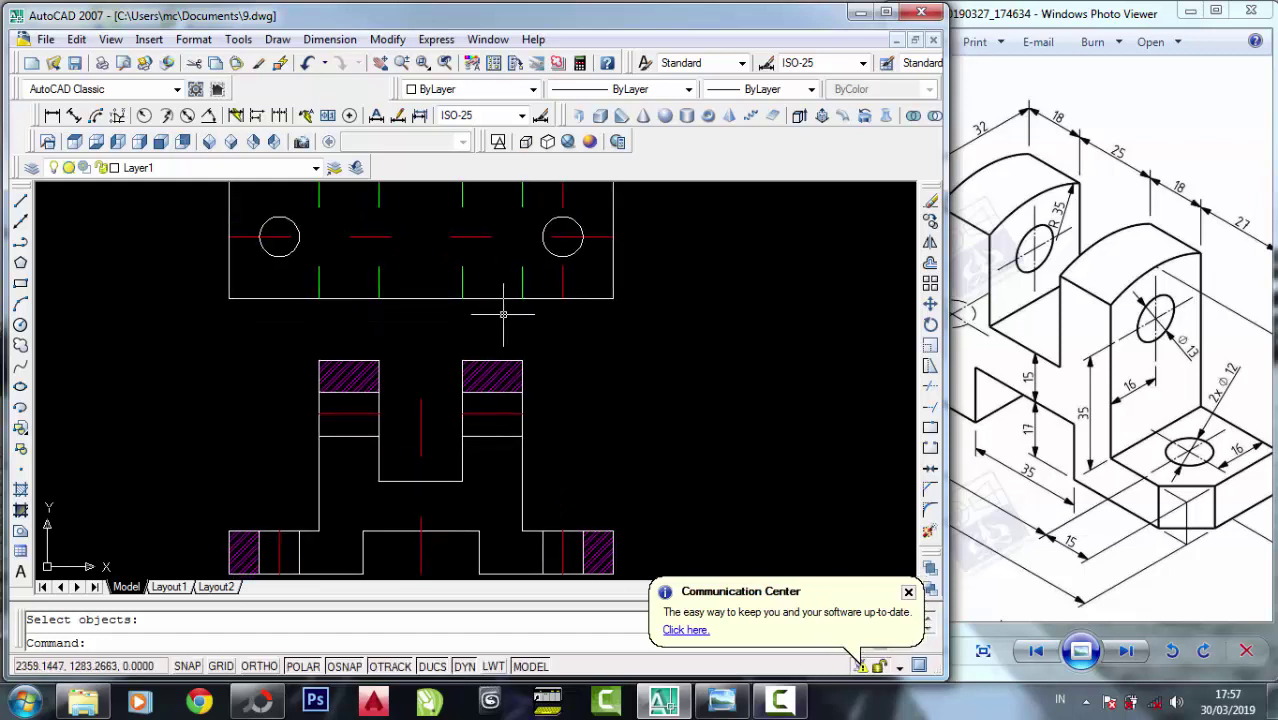
# Draw a 34-unit vertical line left of the front view, starting level with its base.
pyautogui.scroll(-1, 503, 314)
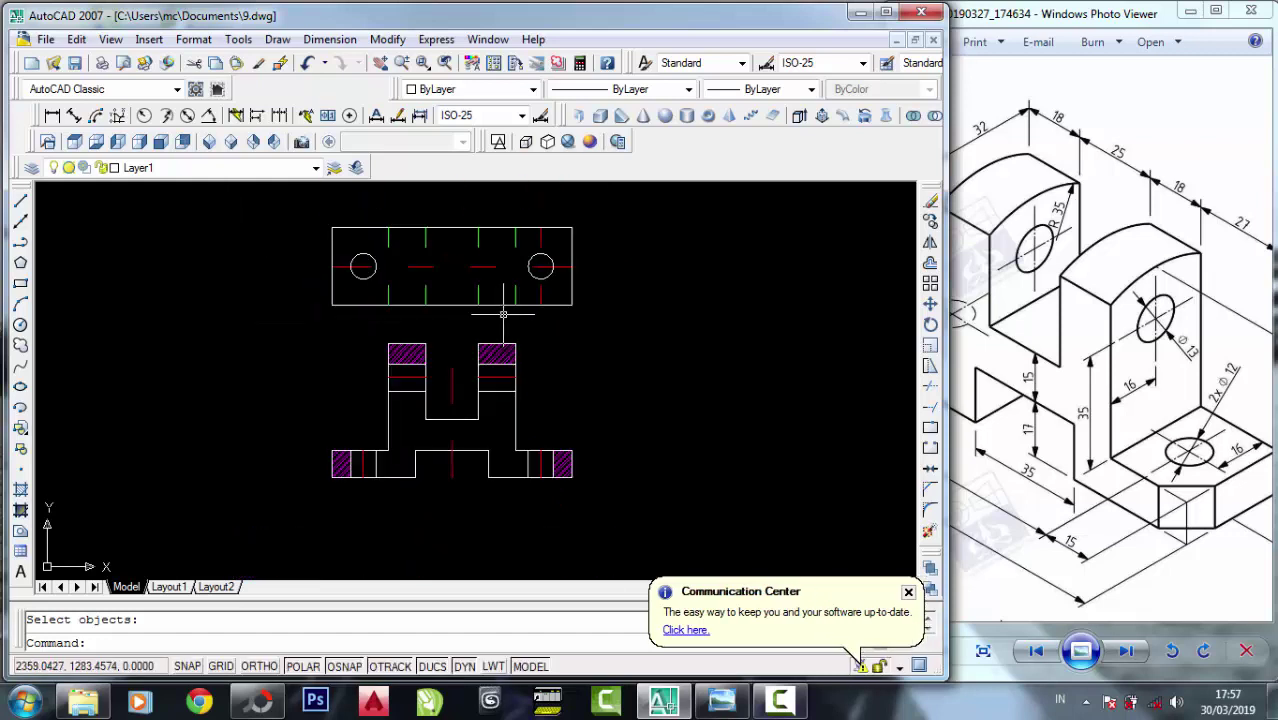
pyautogui.scroll(1, 503, 342)
pyautogui.scroll(-2, 503, 342)
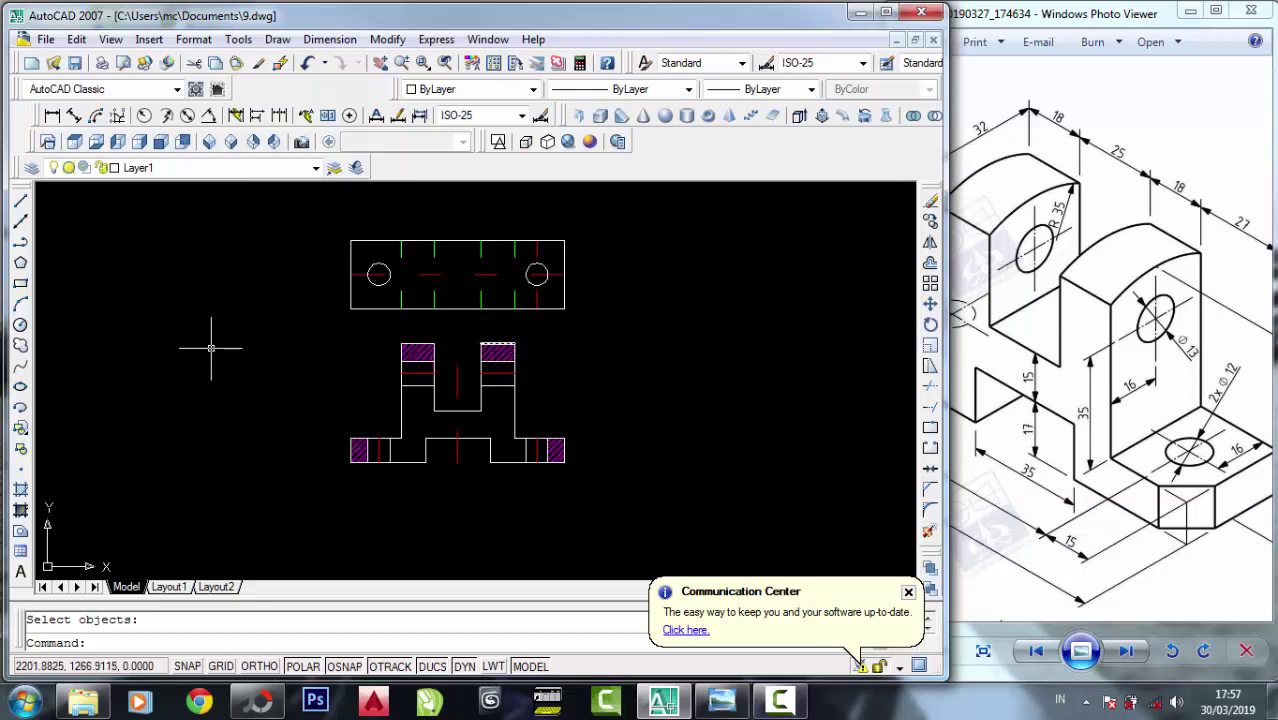
pyautogui.click(20, 204)
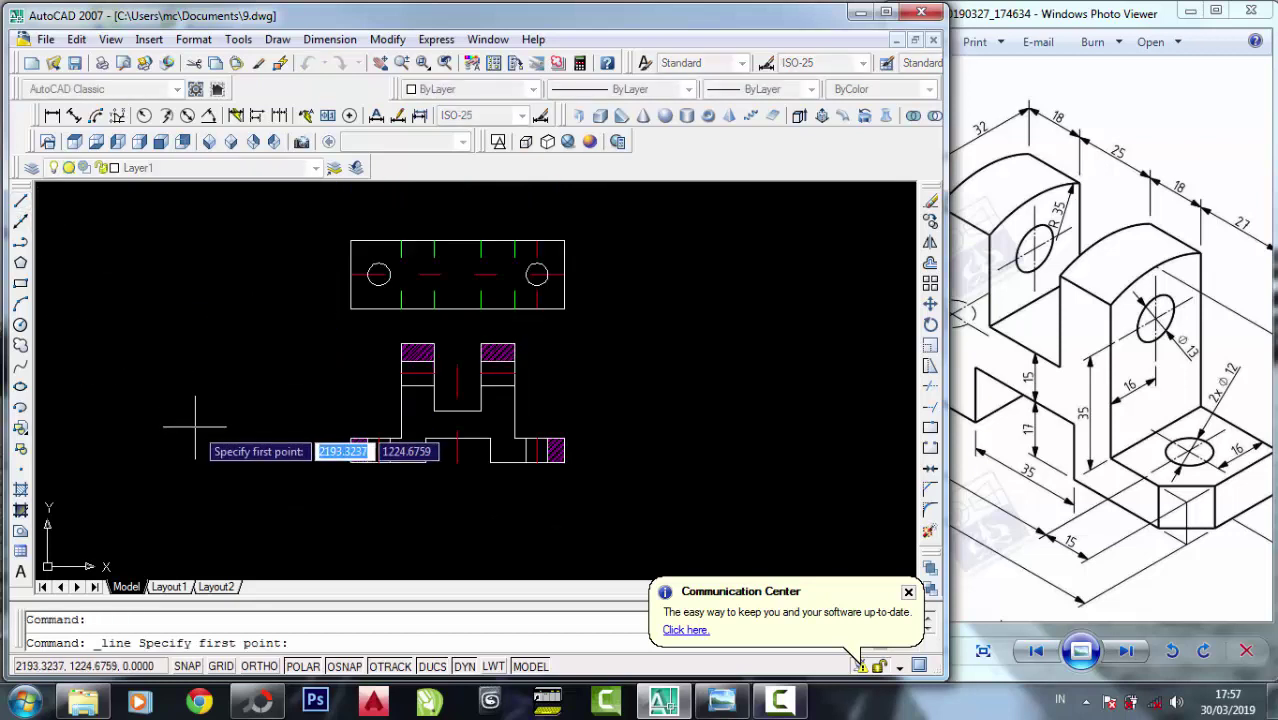
pyautogui.scroll(1, 196, 423)
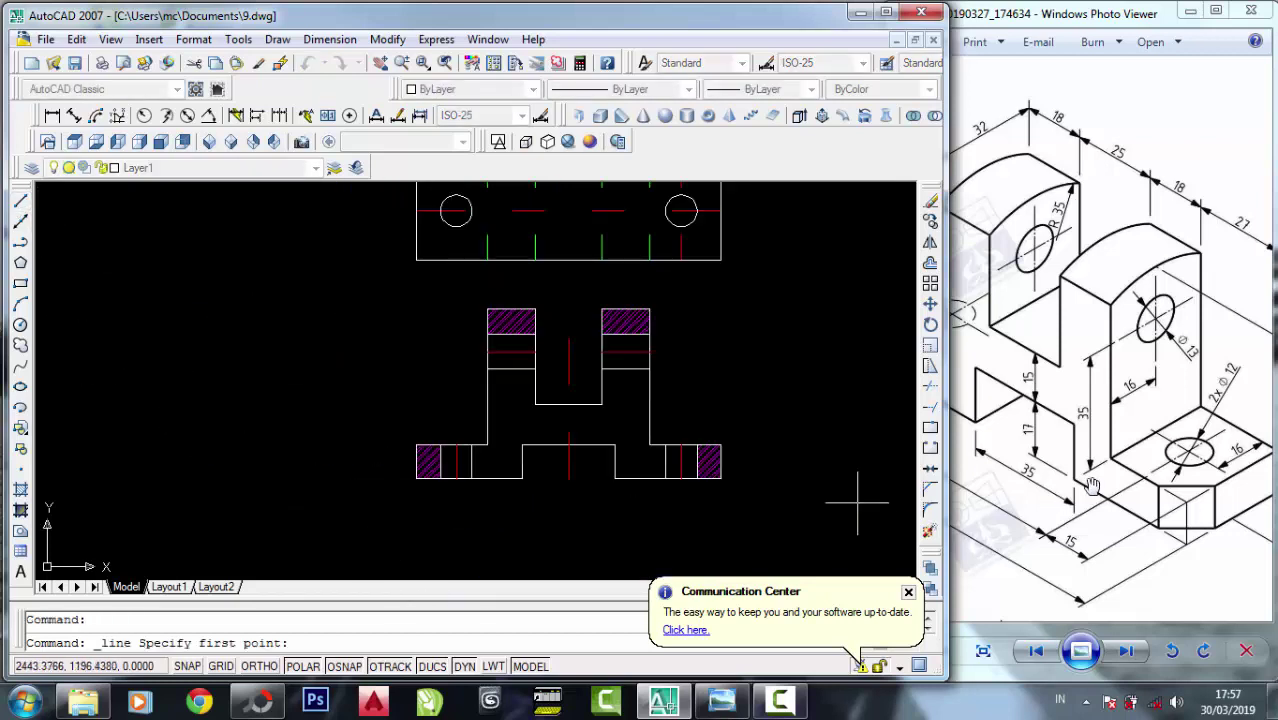
pyautogui.moveTo(1088, 485); pyautogui.dragTo(938, 453)
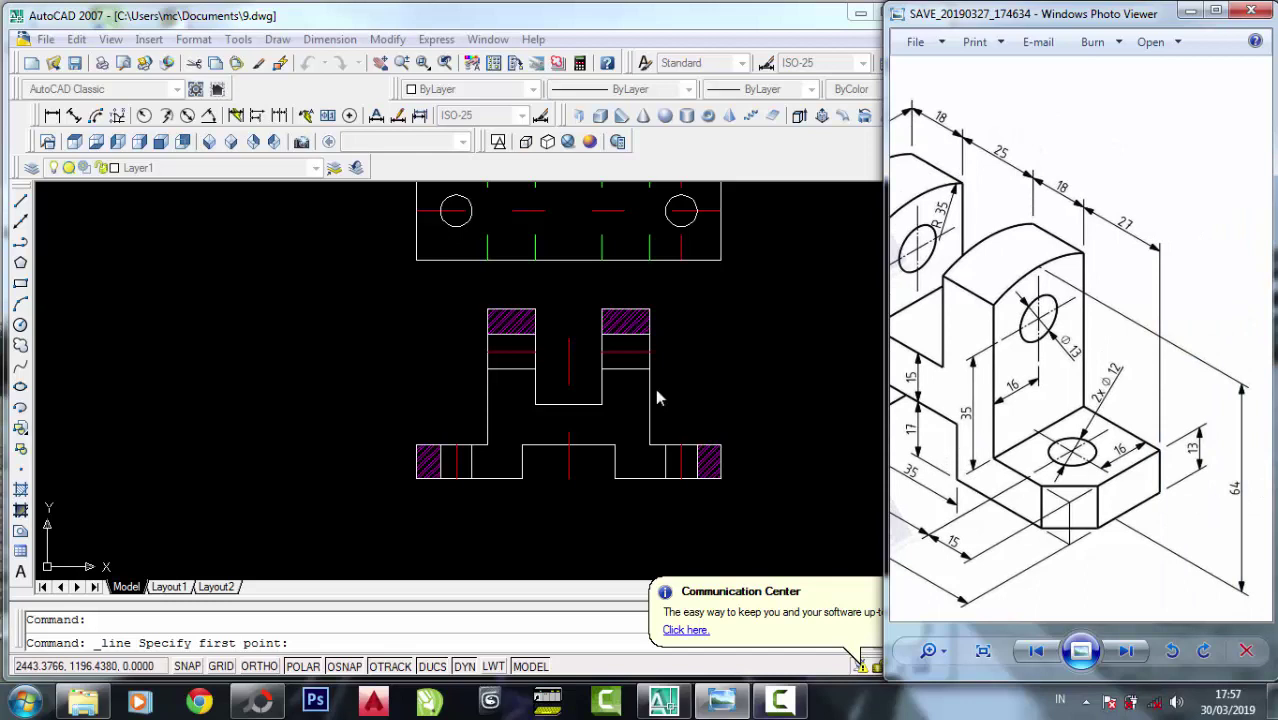
pyautogui.click(20, 213)
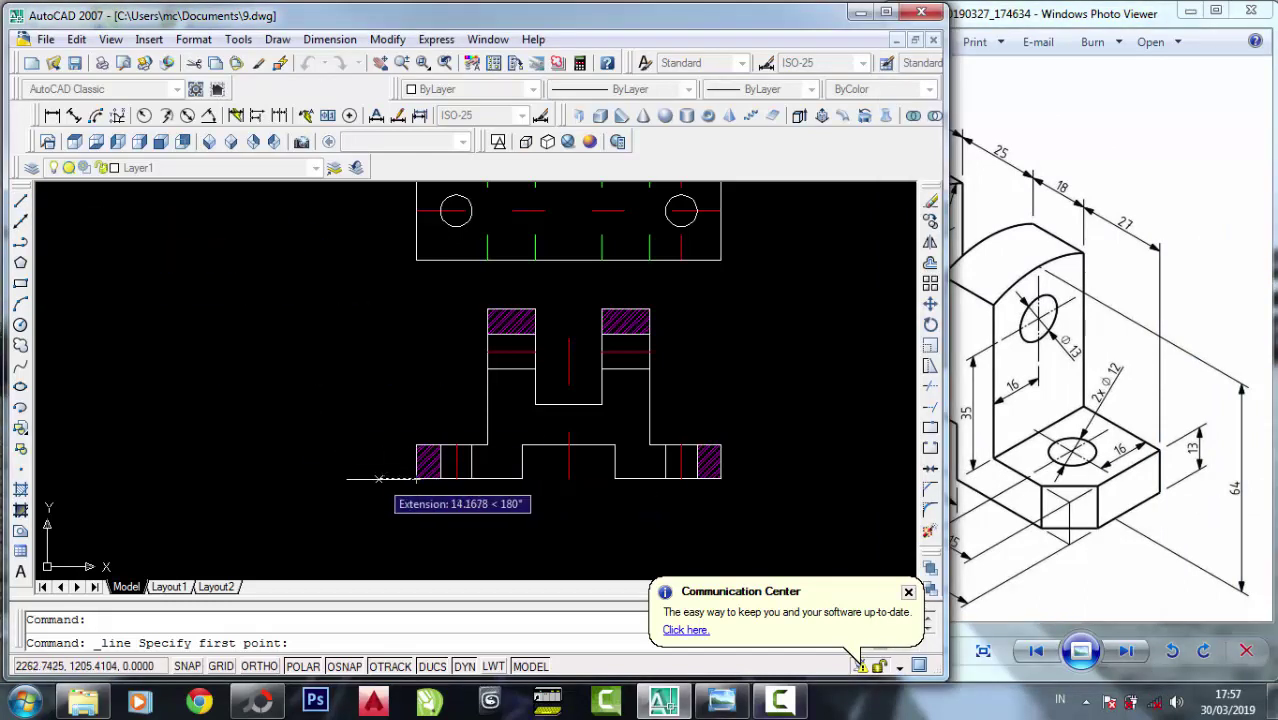
pyautogui.click(378, 478)
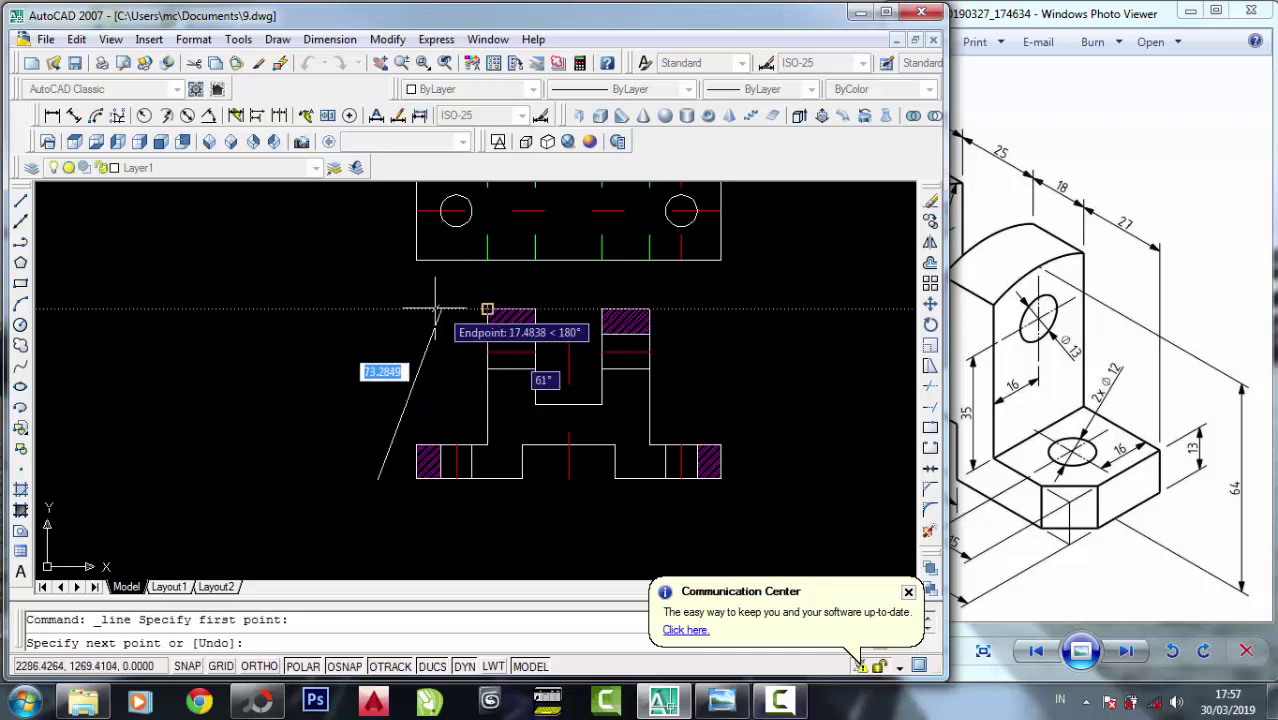
pyautogui.write('34')
pyautogui.press('Return')
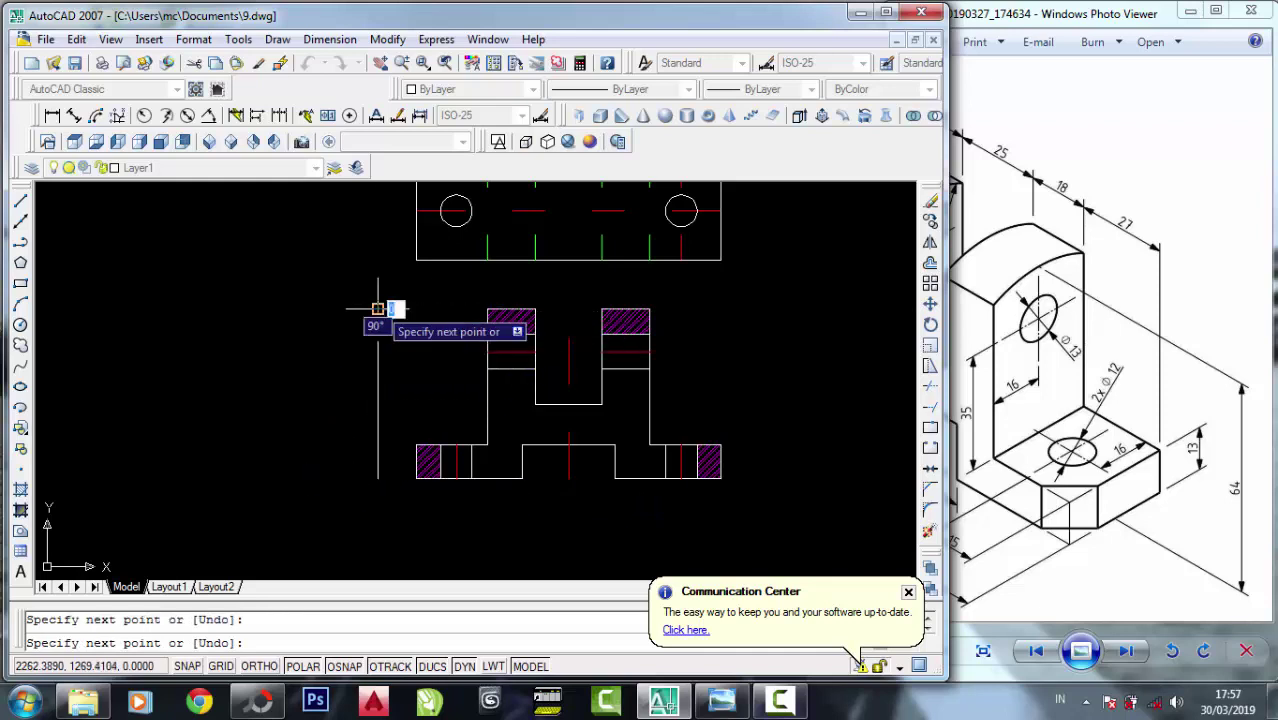
pyautogui.rightClick(381, 311)
pyautogui.click(398, 321)
# Pan the reference picture across the bracket to compare it with the drawing.
pyautogui.moveTo(1060, 400); pyautogui.dragTo(1153, 393)
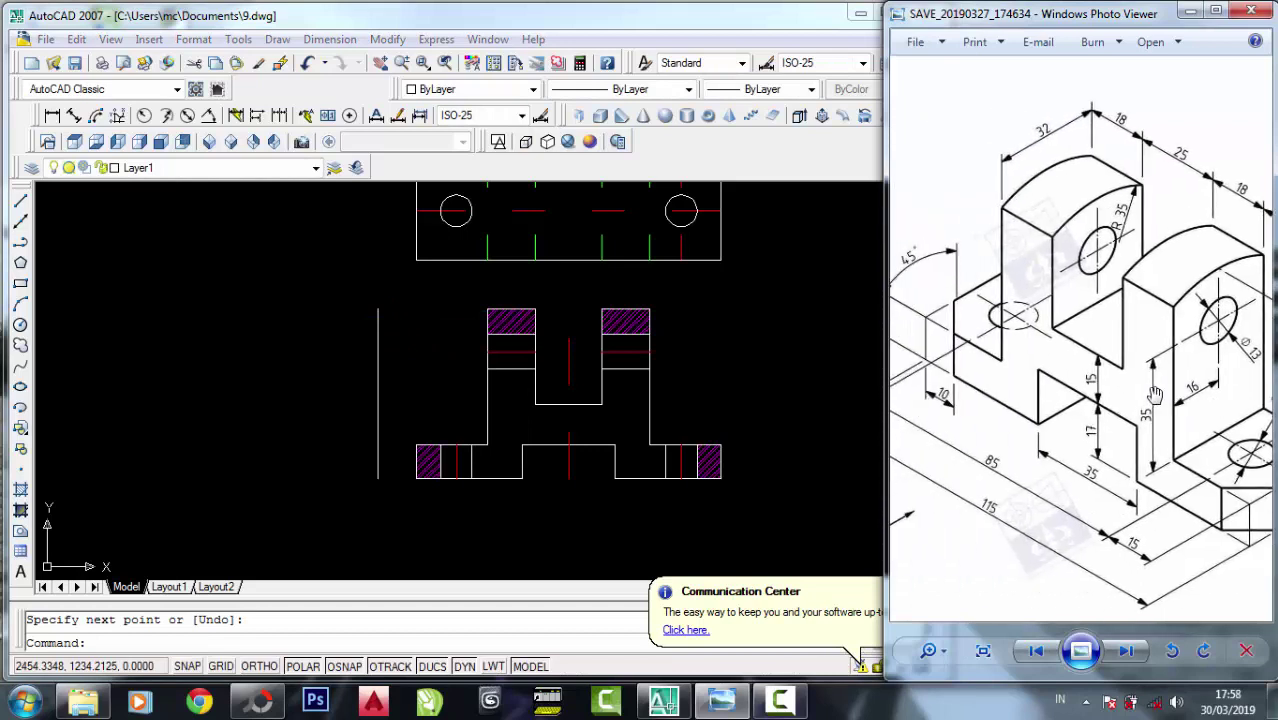
pyautogui.moveTo(1154, 394); pyautogui.dragTo(1068, 404)
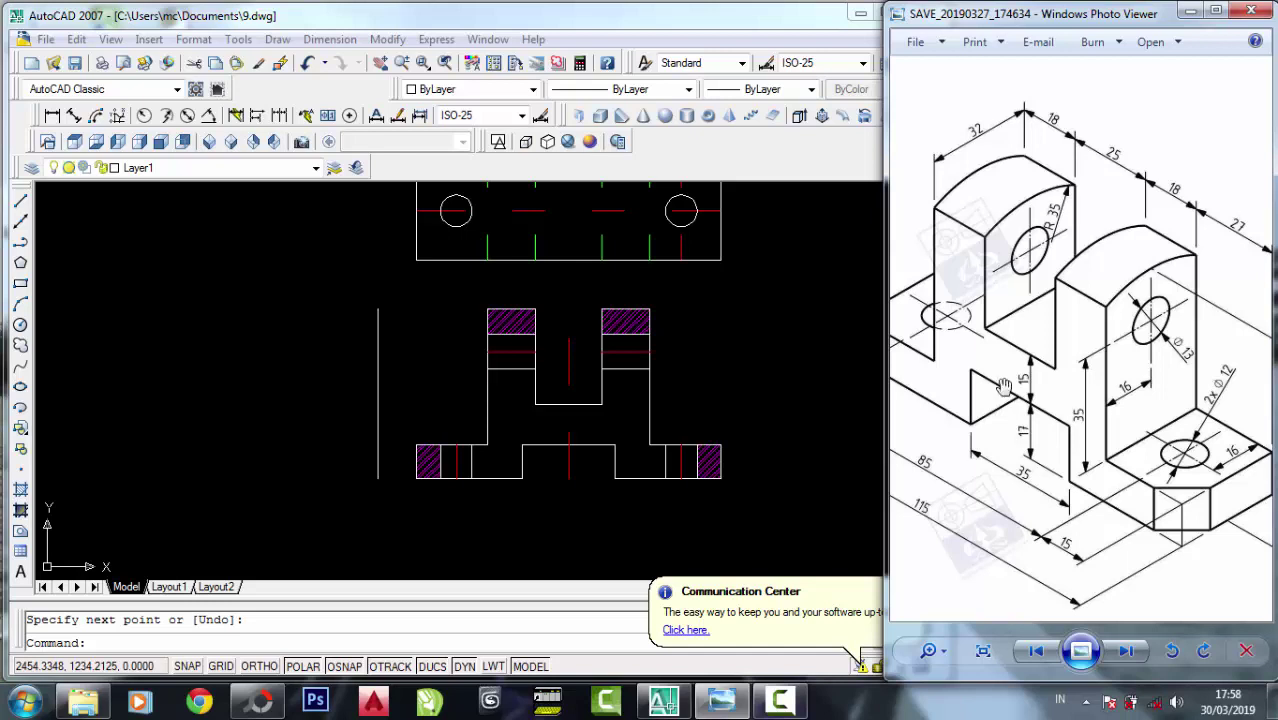
pyautogui.moveTo(1012, 385); pyautogui.dragTo(1060, 363)
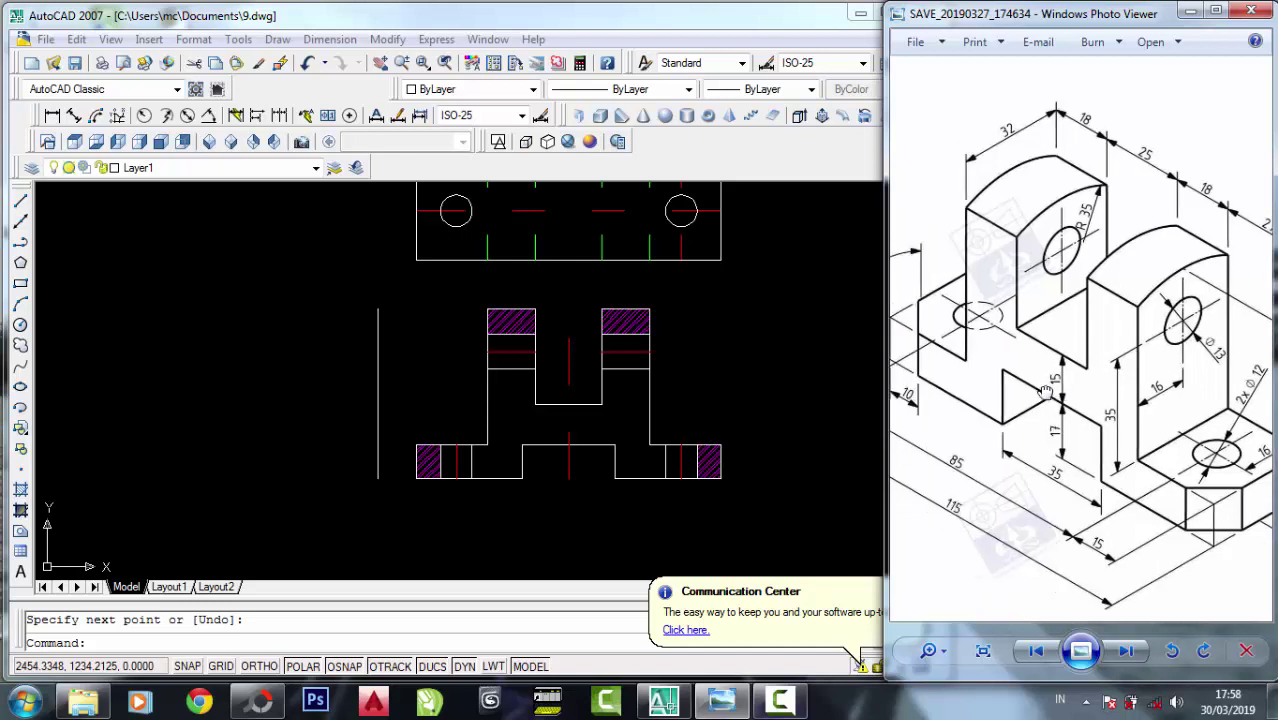
pyautogui.click(842, 283)
# Copy the new vertical line from its top end to an 18-unit offset.
pyautogui.click(930, 221)
pyautogui.click(399, 336)
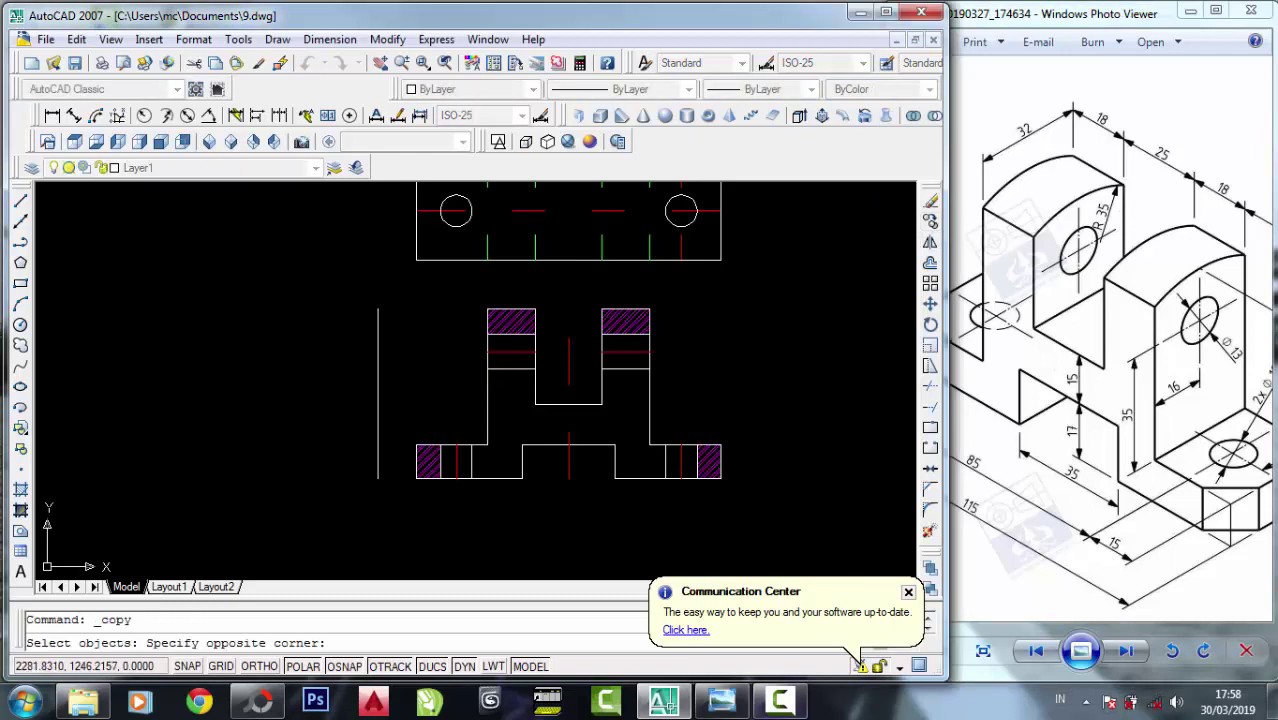
pyautogui.click(343, 322)
pyautogui.press('Return')
pyautogui.click(378, 309)
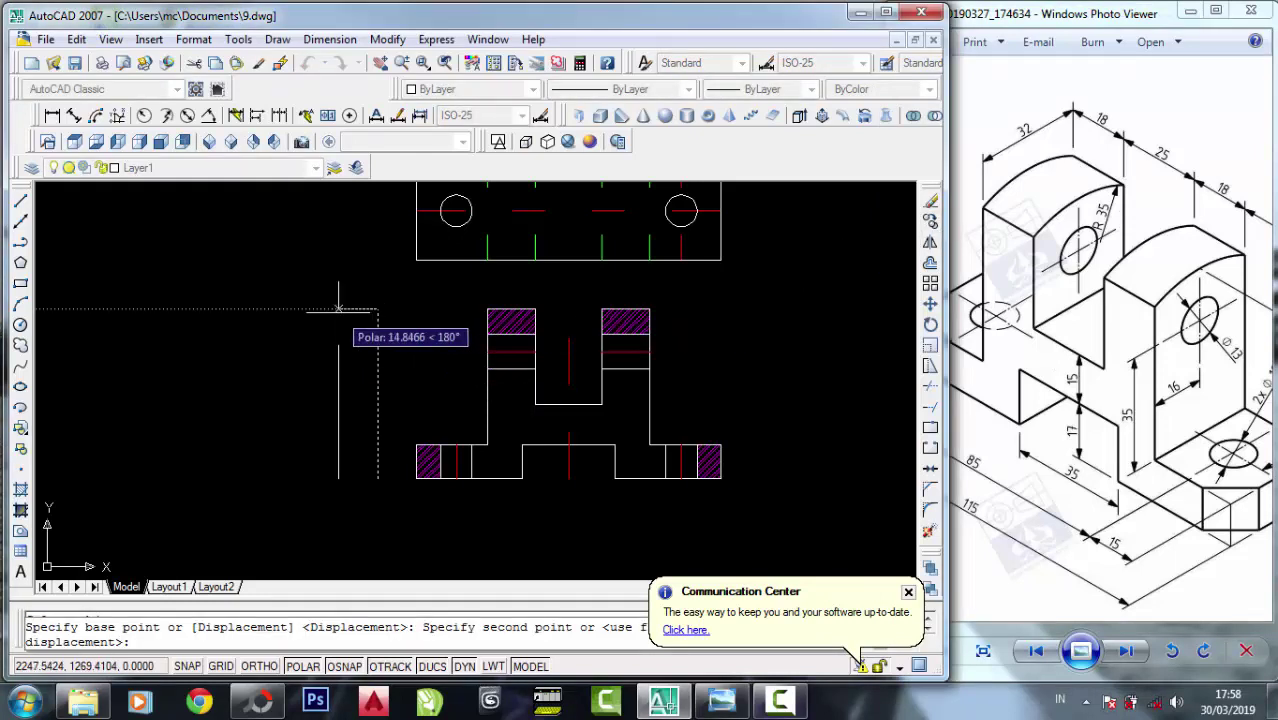
pyautogui.write('1')
pyautogui.press('Return')
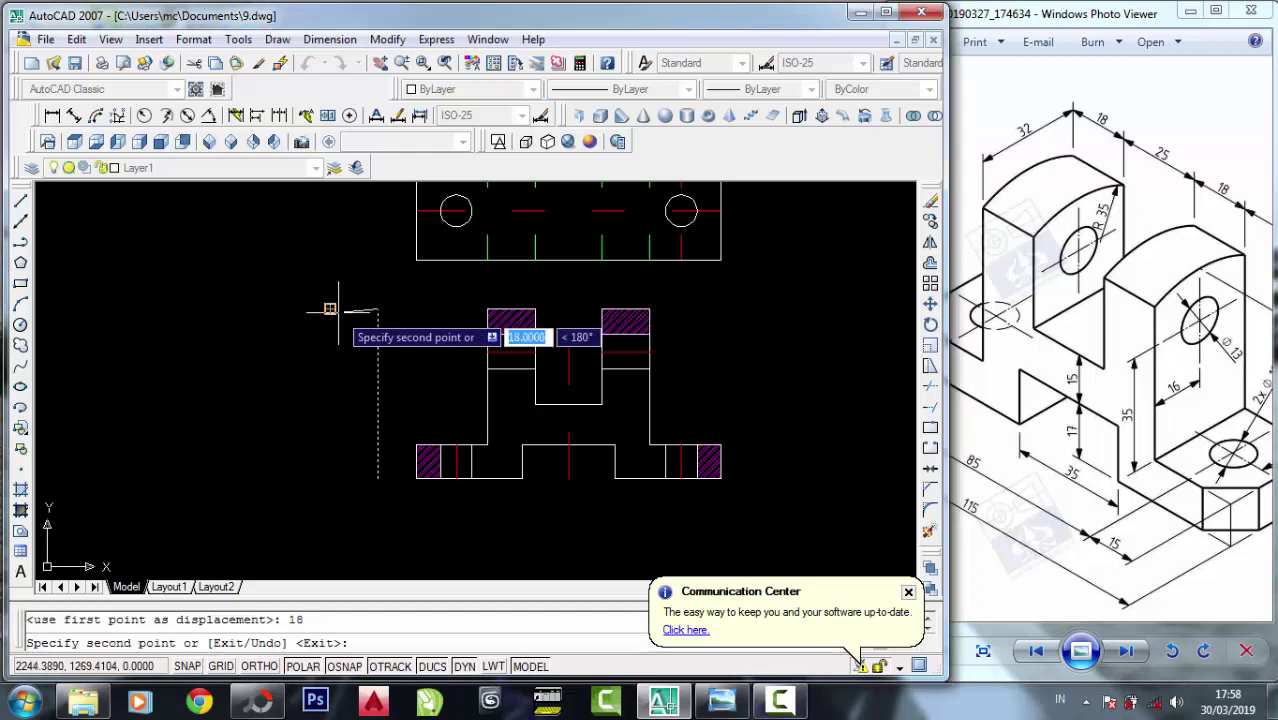
pyautogui.press('Return')
# Switch between the reference picture and the drawing to check the side view's edges.
pyautogui.click(1060, 268)
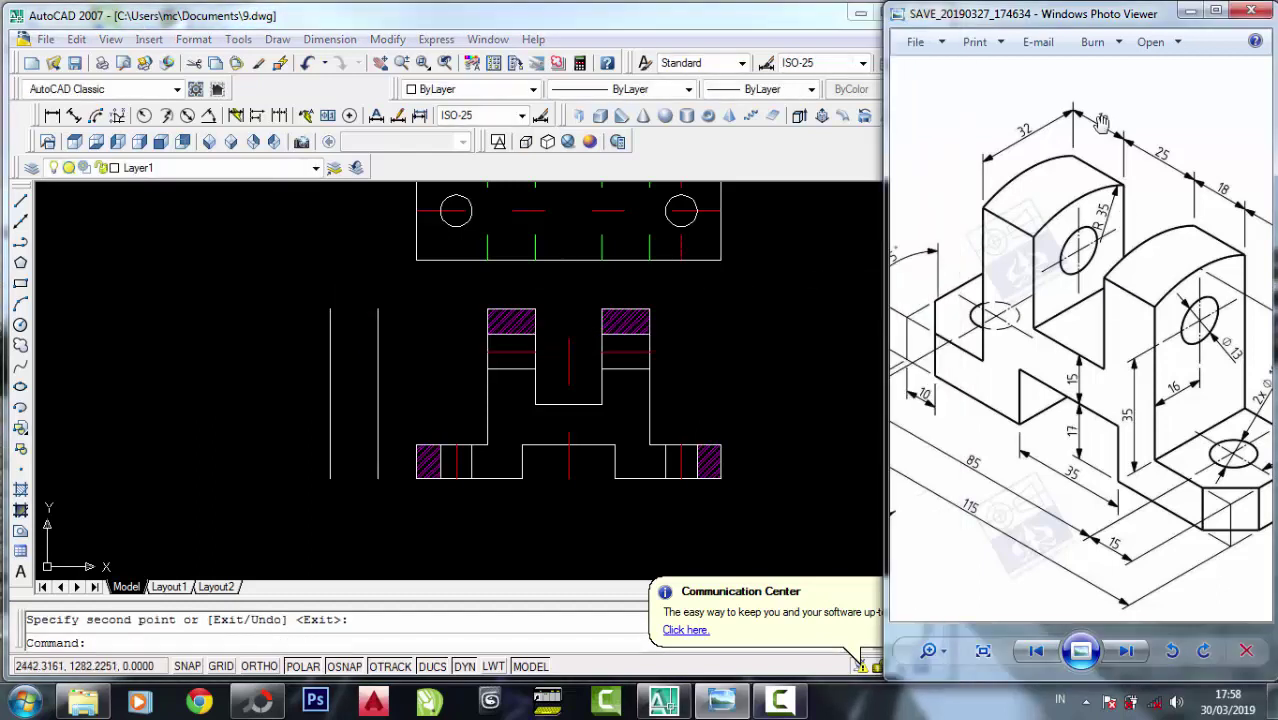
pyautogui.moveTo(1031, 357); pyautogui.dragTo(1112, 402)
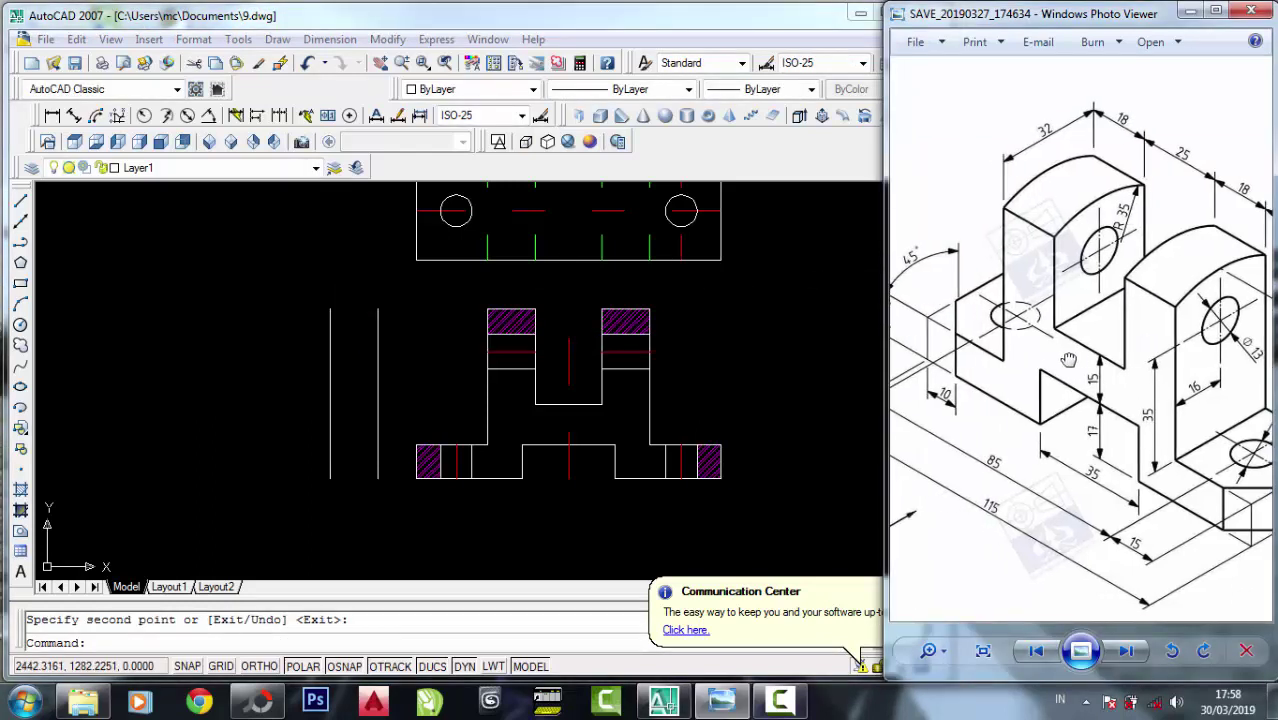
pyautogui.click(412, 360)
pyautogui.scroll(1, 421, 376)
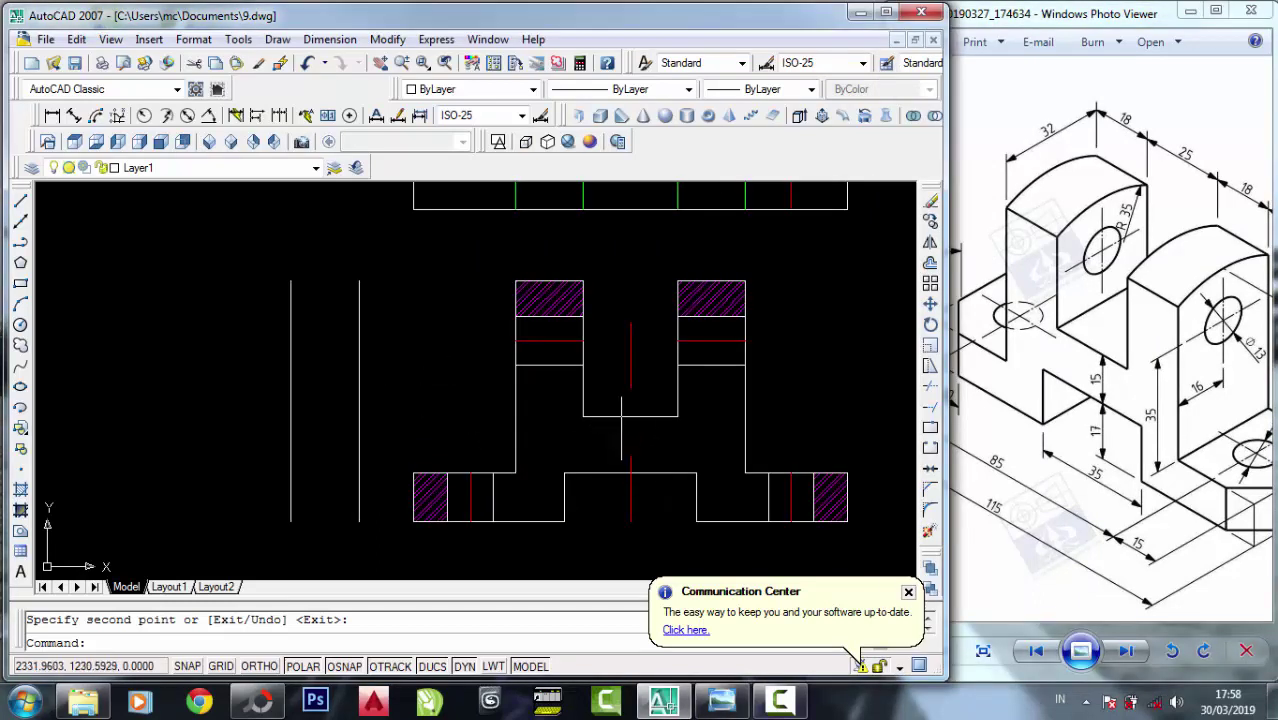
pyautogui.scroll(-1, 466, 380)
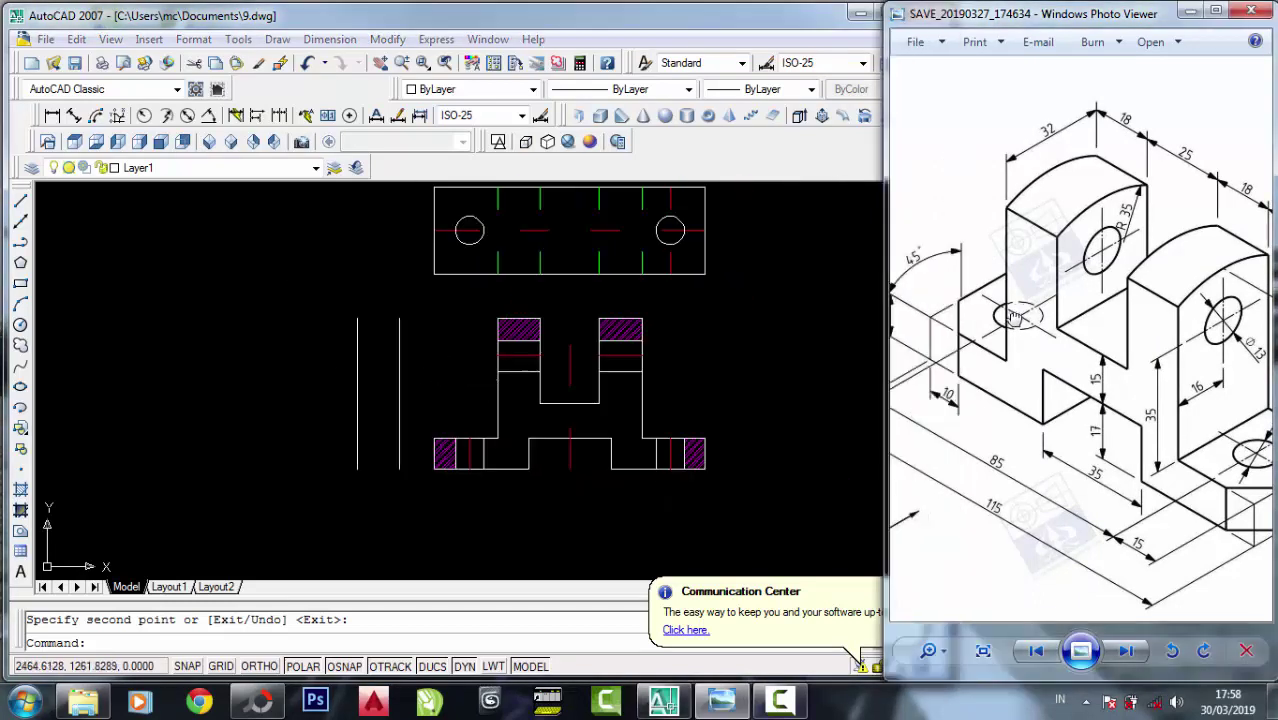
pyautogui.click(1012, 318)
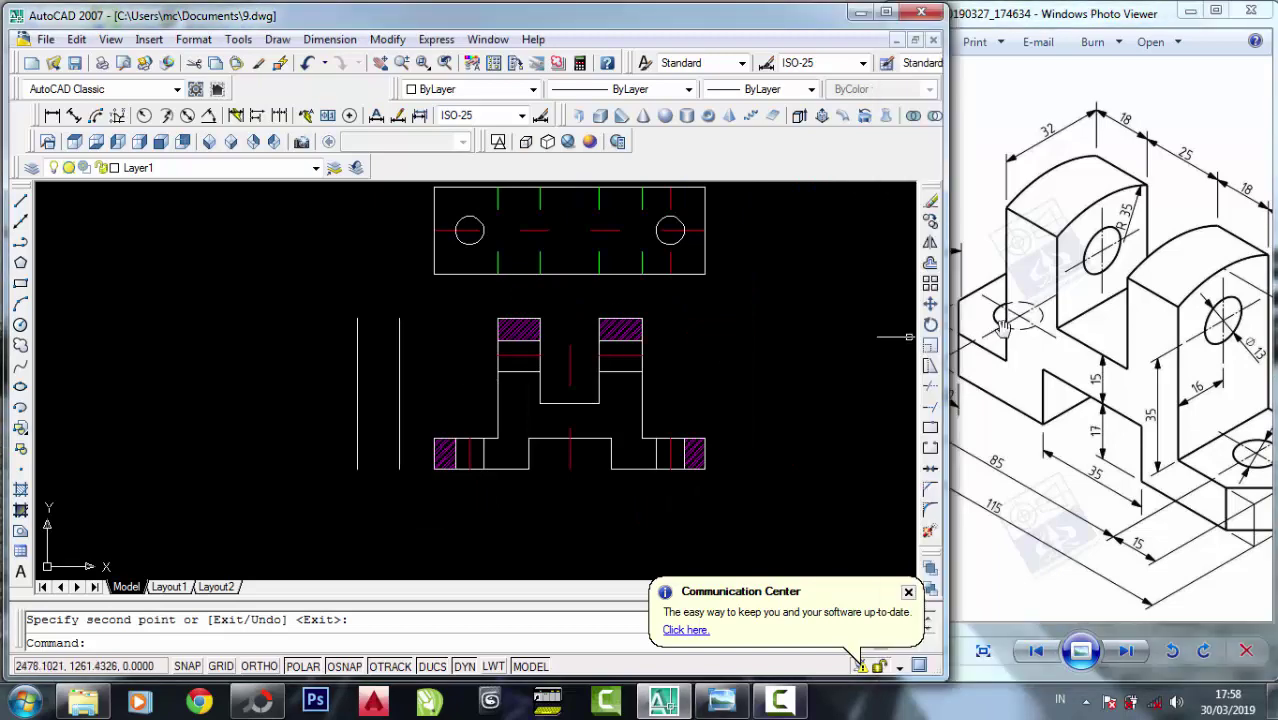
pyautogui.scroll(-1, 1045, 305)
pyautogui.scroll(-1, 1124, 321)
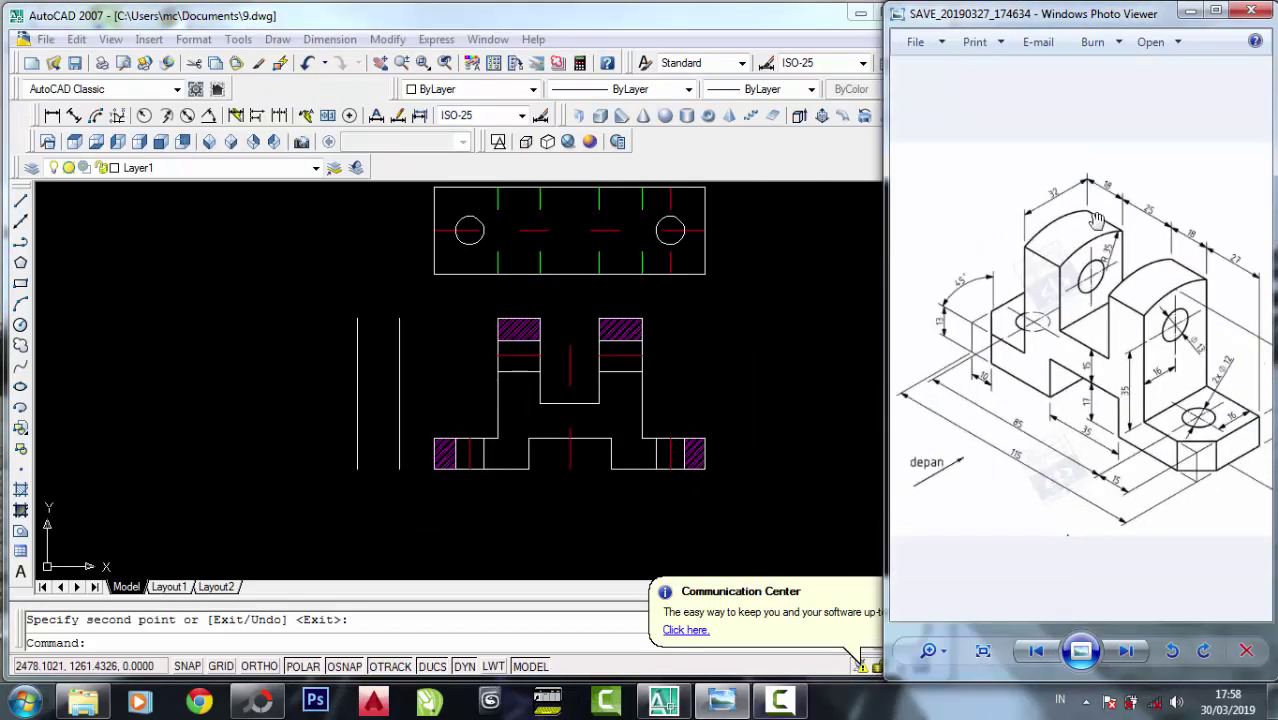
pyautogui.scroll(2, 1097, 220)
pyautogui.click(423, 320)
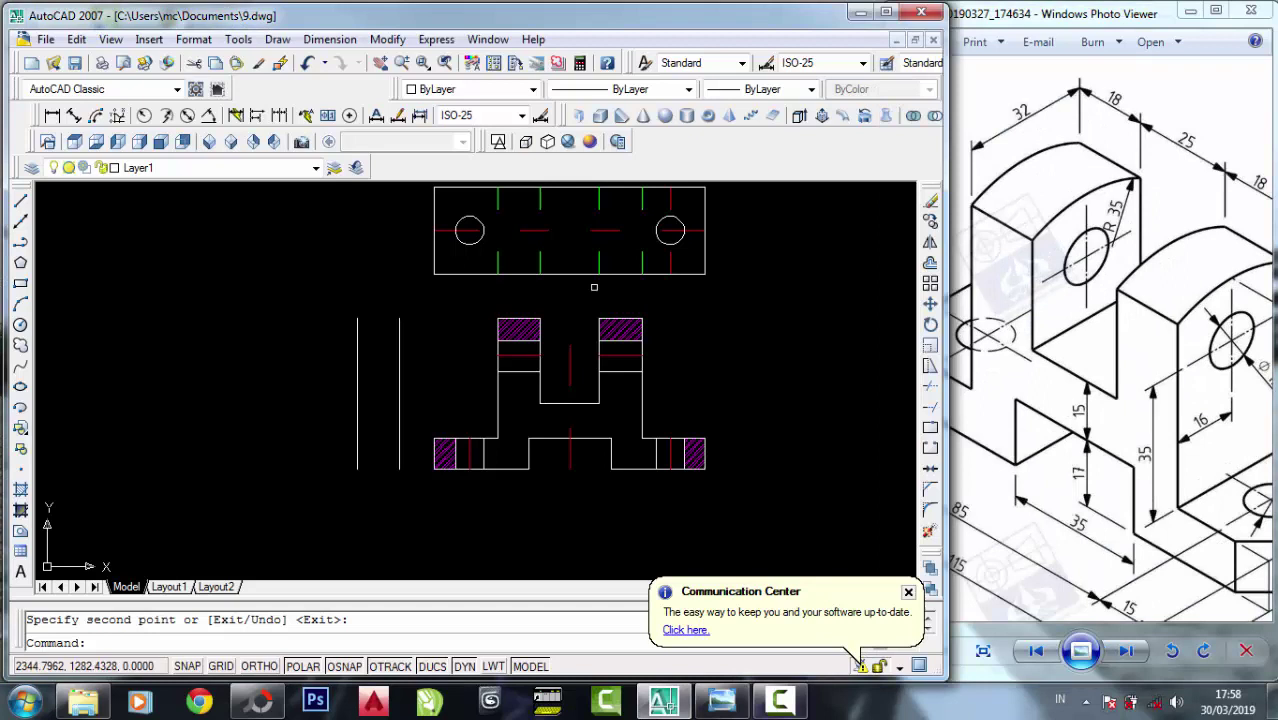
# Erase the inner vertical line with a window selection.
pyautogui.click(930, 201)
pyautogui.click(377, 414)
pyautogui.click(337, 366)
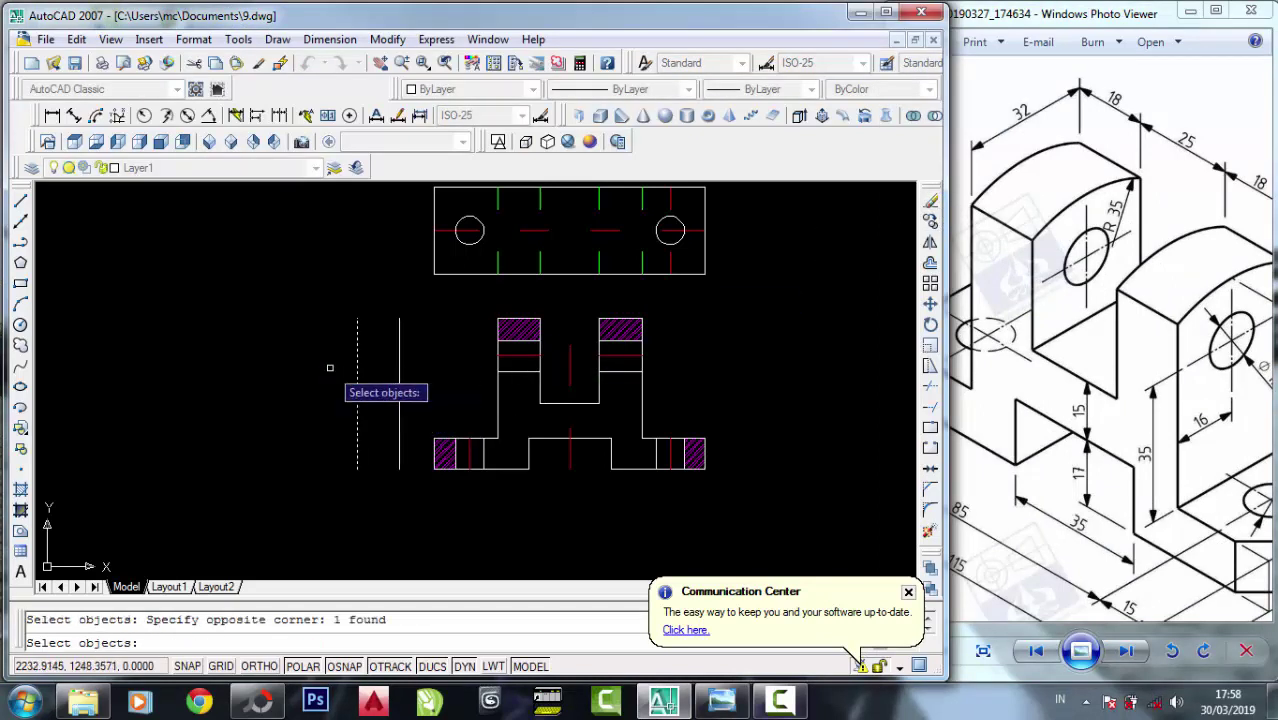
pyautogui.press('Return')
# Copy the remaining vertical line further left from its top endpoint, entering distance 3.
pyautogui.click(930, 221)
pyautogui.click(436, 340)
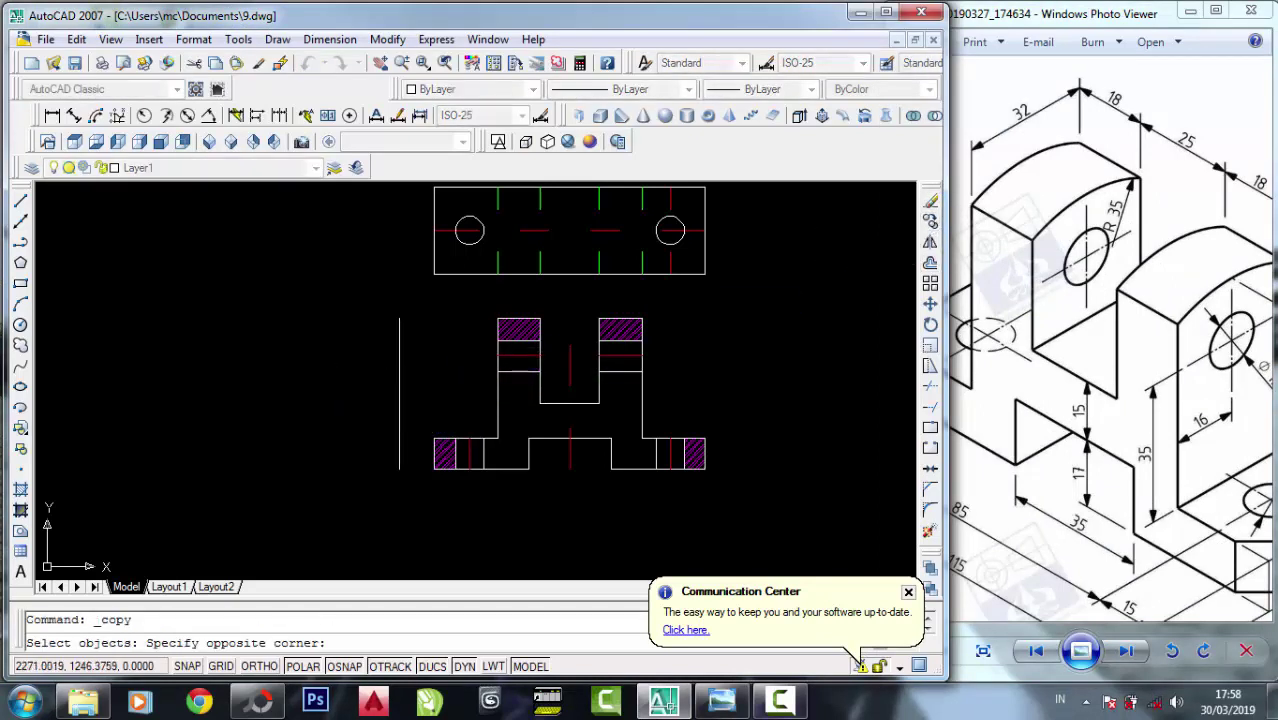
pyautogui.click(381, 302)
pyautogui.press('Return')
pyautogui.click(399, 320)
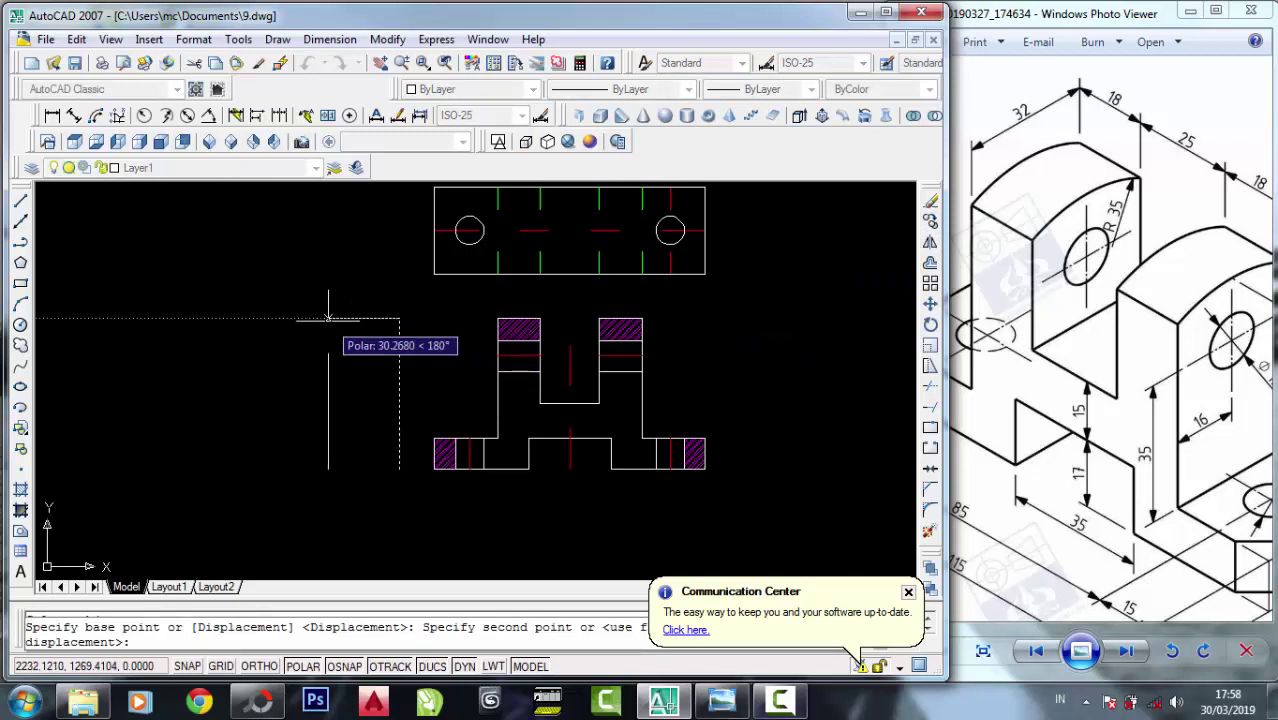
pyautogui.write('3')
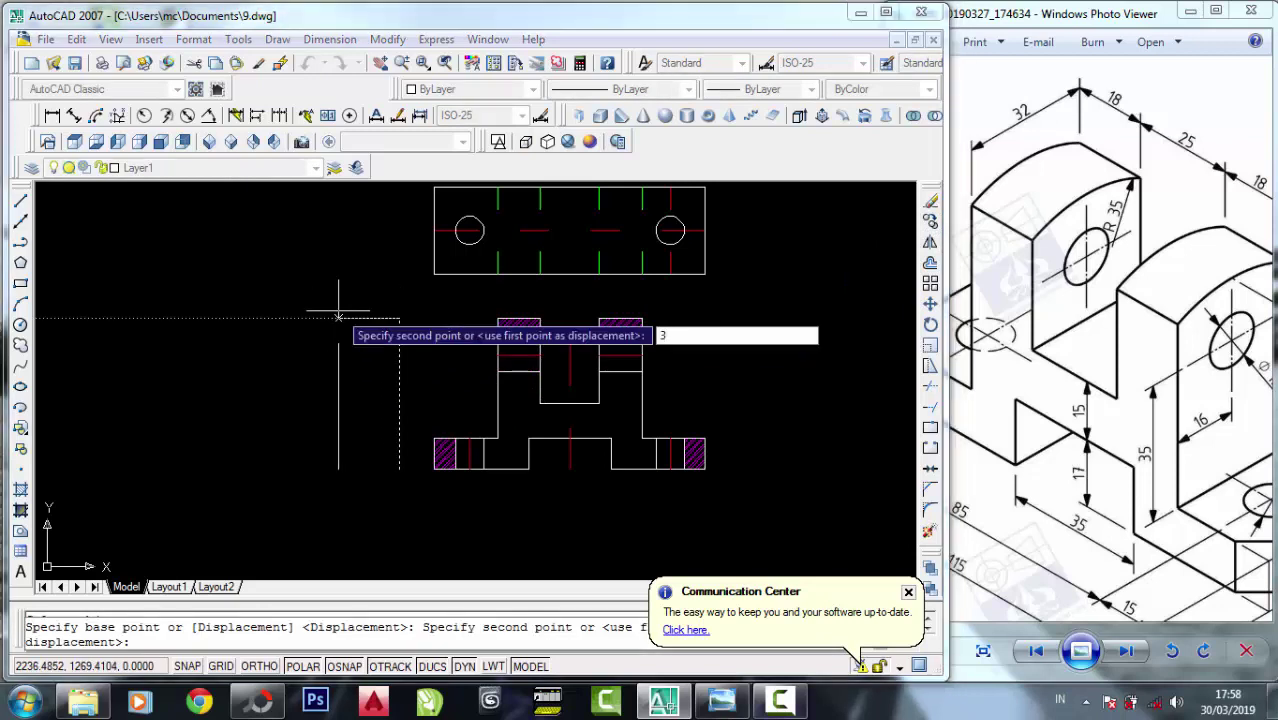
pyautogui.press('Return')
pyautogui.press('Return')
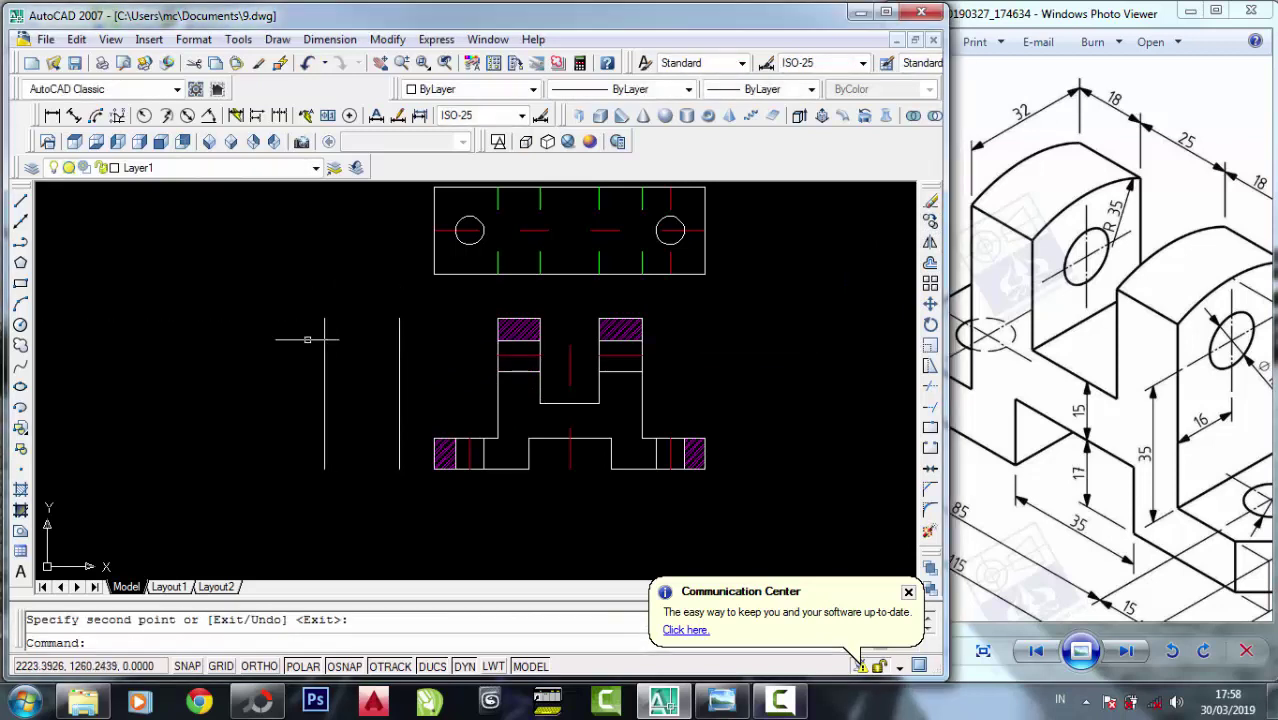
pyautogui.scroll(2, 307, 339)
# Join the two verticals' top and bottom endpoints with lines to close the side-view rectangle.
pyautogui.click(20, 200)
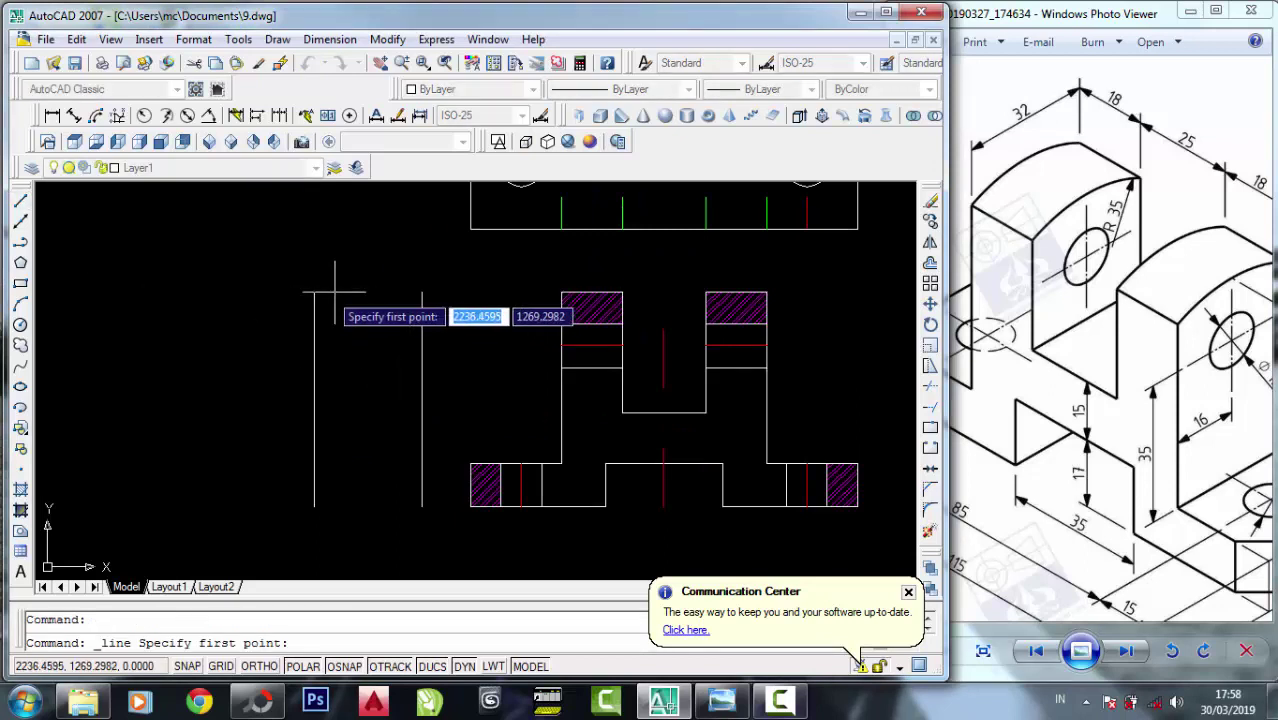
pyautogui.click(314, 292)
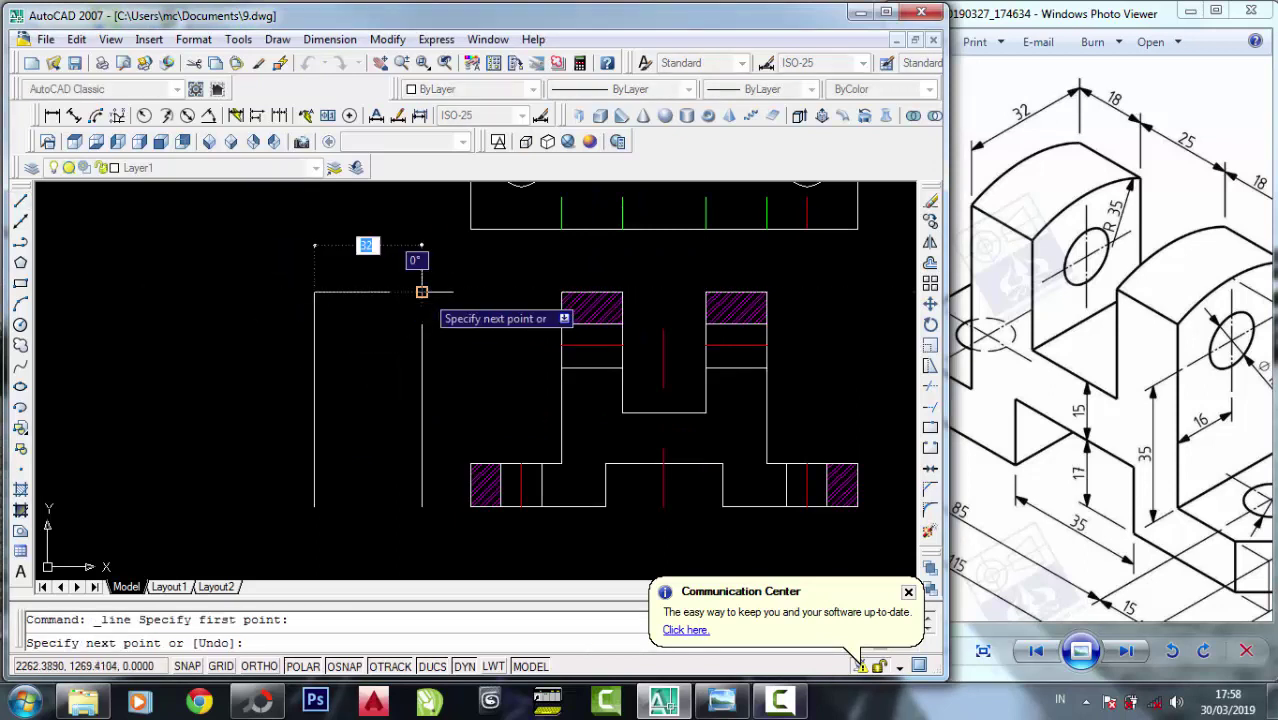
pyautogui.scroll(-2, 422, 292)
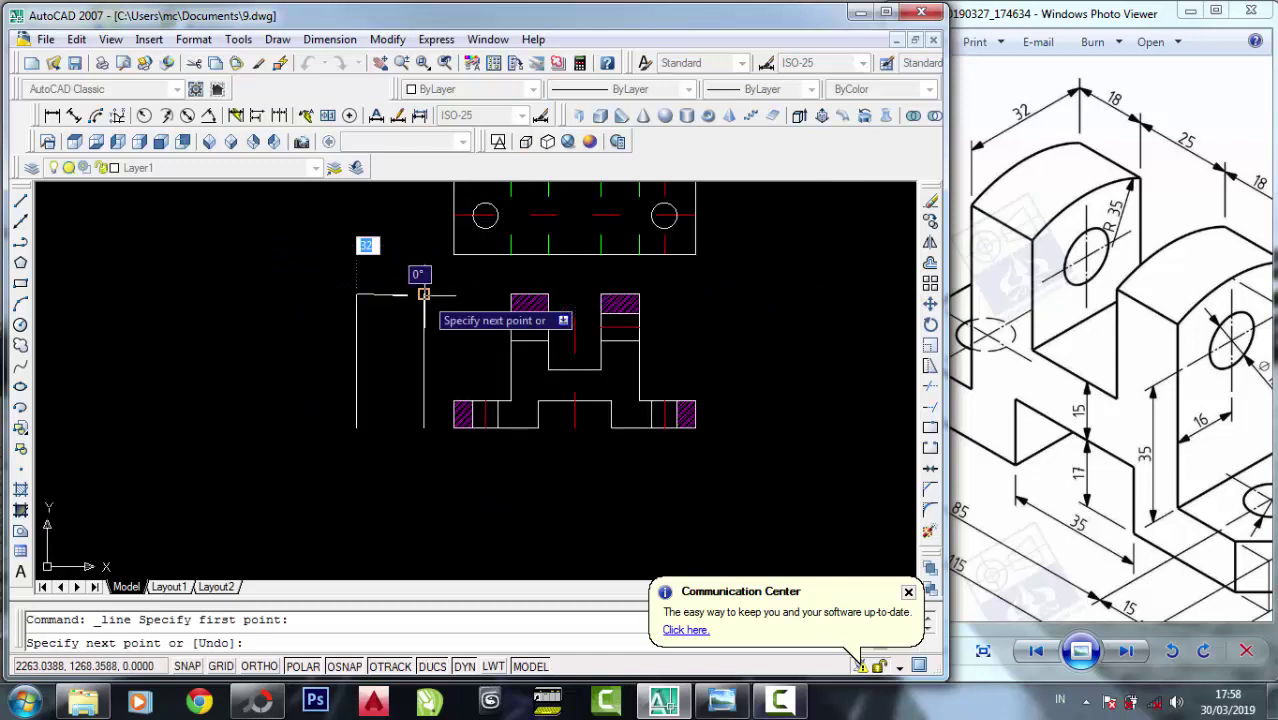
pyautogui.click(423, 294)
pyautogui.rightClick(423, 294)
pyautogui.click(460, 307)
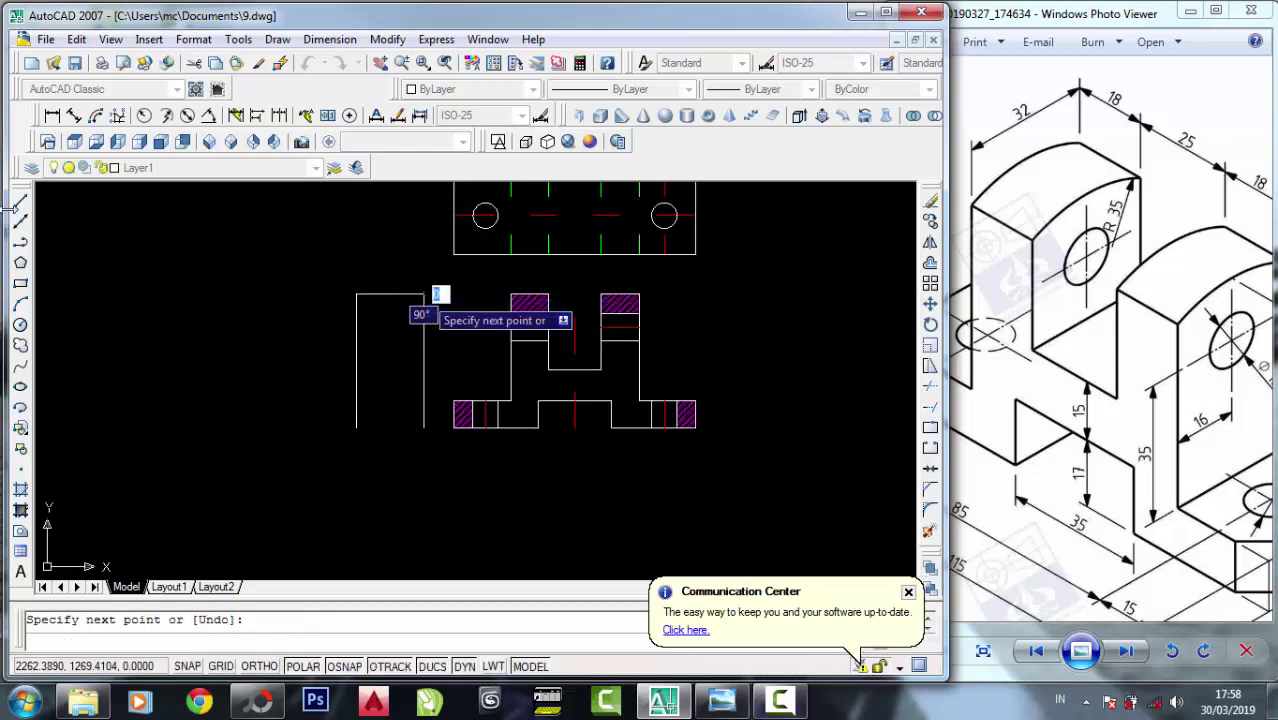
pyautogui.click(424, 428)
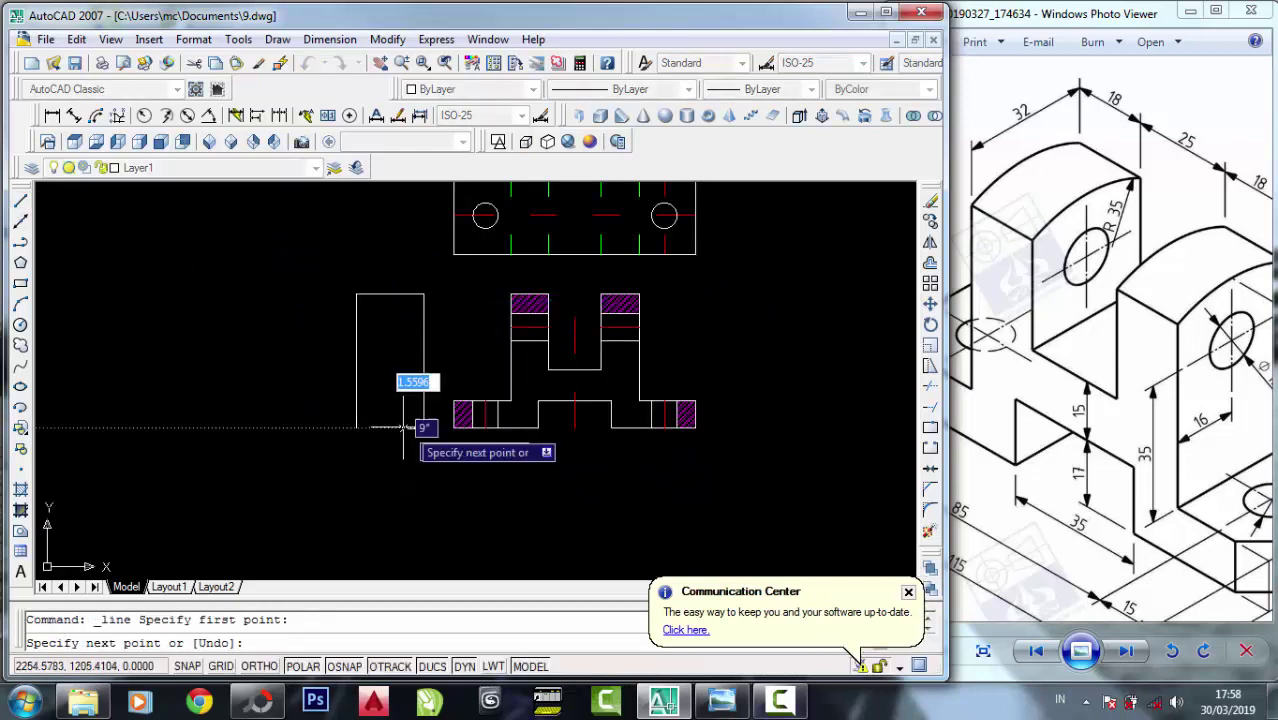
pyautogui.click(356, 428)
pyautogui.rightClick(356, 428)
pyautogui.click(375, 441)
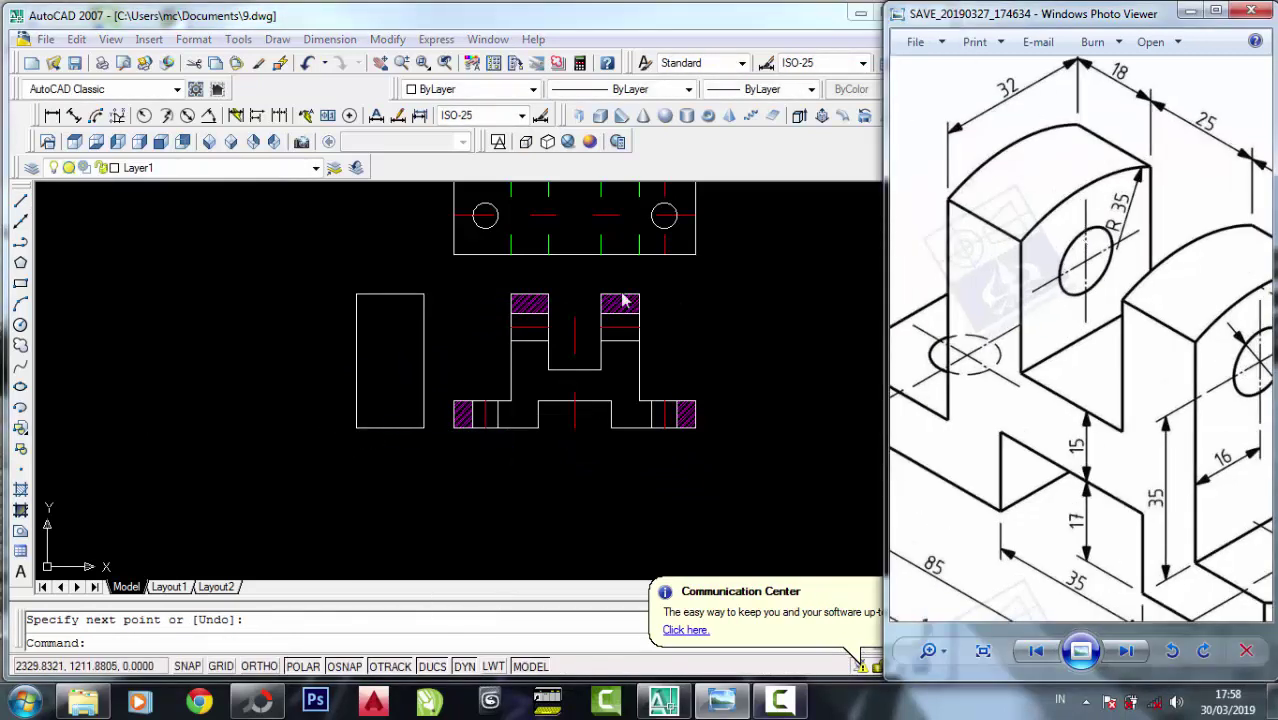
# Draw two horizontal projection lines from the front view's edges leftward past the rectangle.
pyautogui.scroll(3, 473, 303)
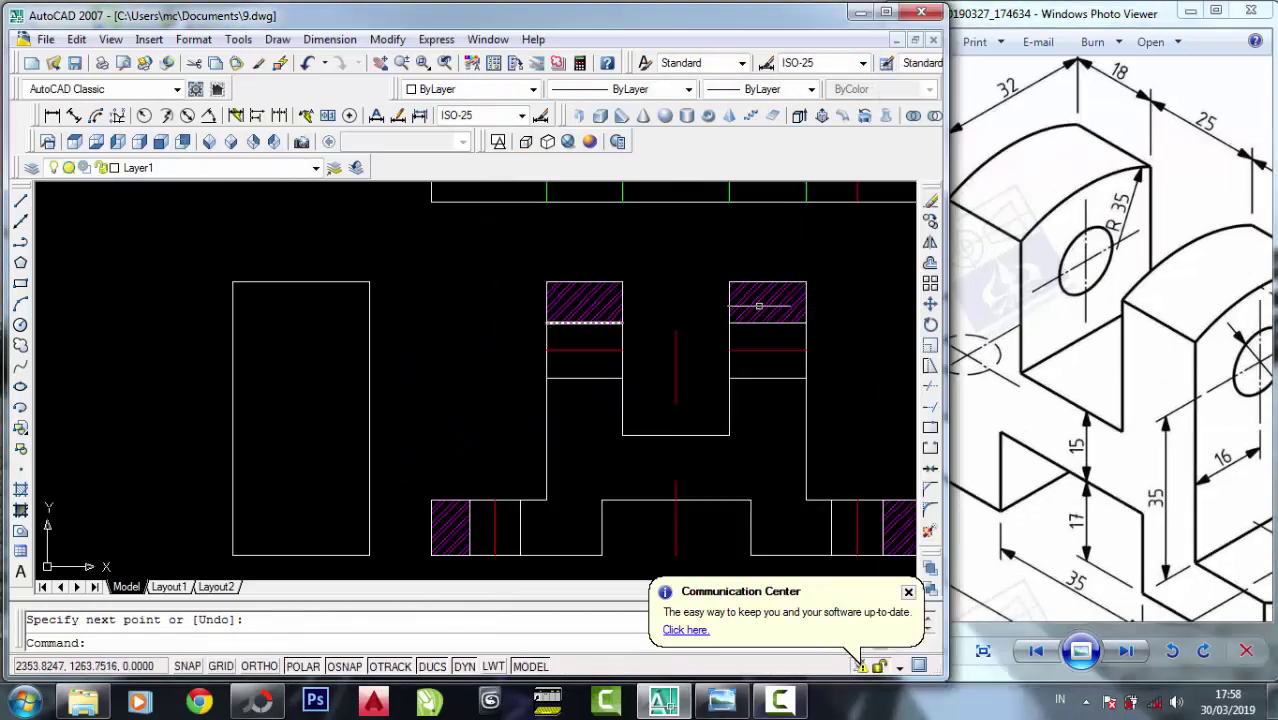
pyautogui.click(22, 203)
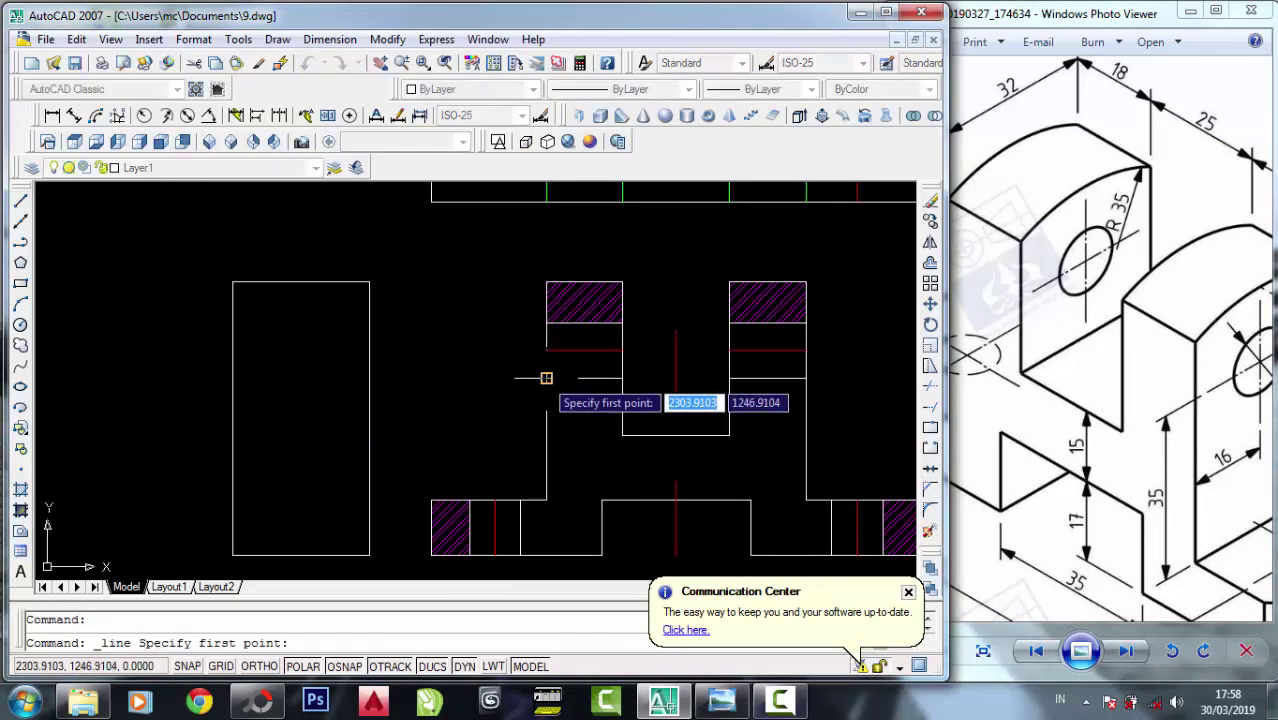
pyautogui.click(546, 378)
pyautogui.click(164, 378)
pyautogui.rightClick(164, 378)
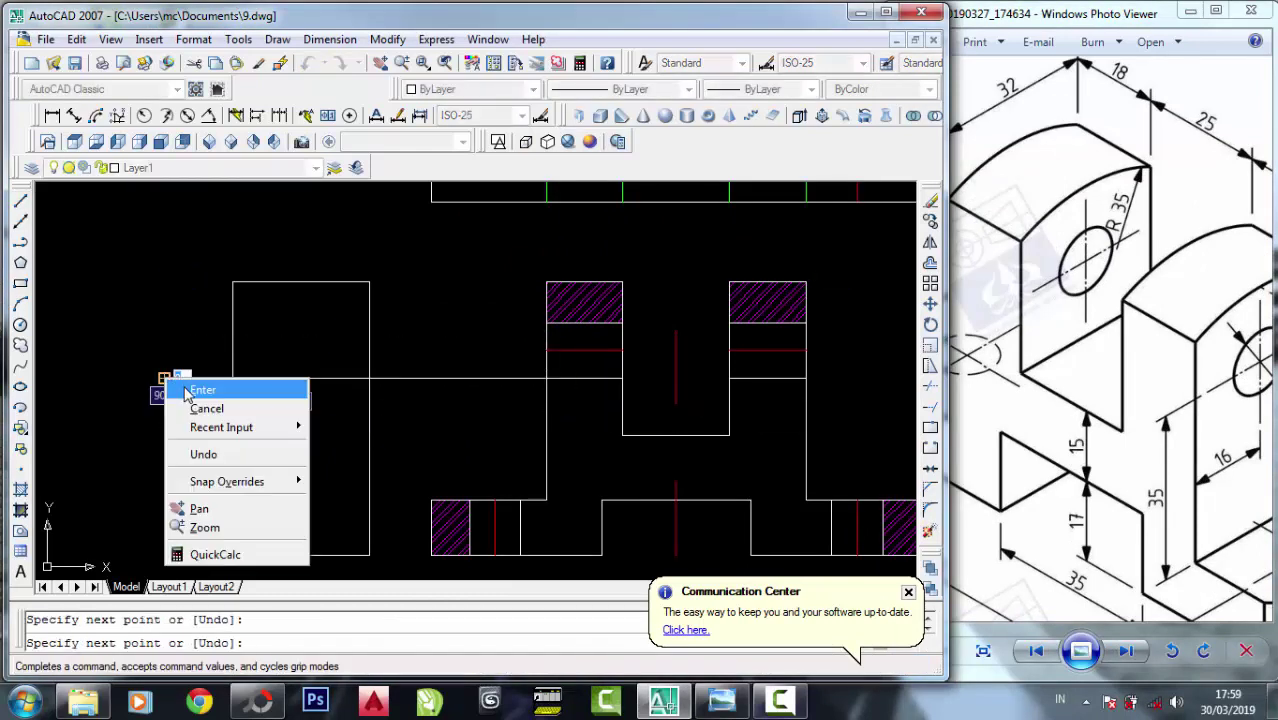
pyautogui.click(185, 385)
pyautogui.click(21, 202)
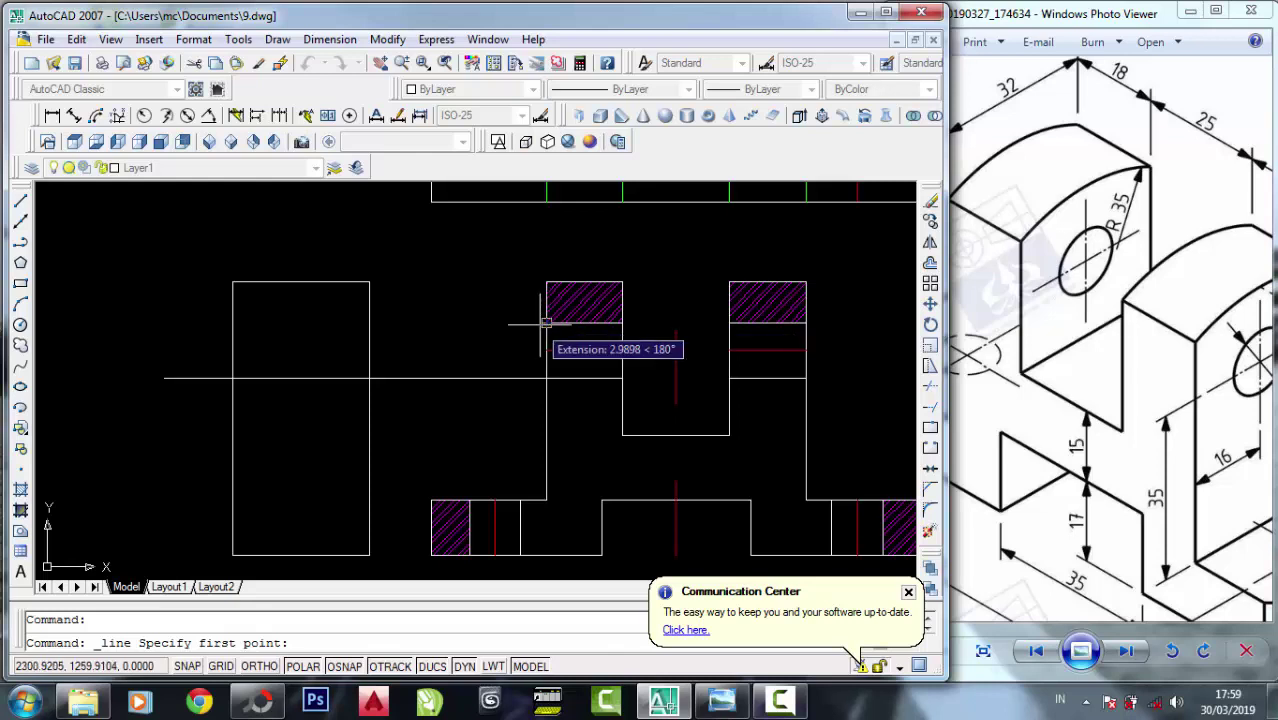
pyautogui.click(546, 322)
pyautogui.click(116, 322)
pyautogui.rightClick(116, 322)
pyautogui.click(140, 332)
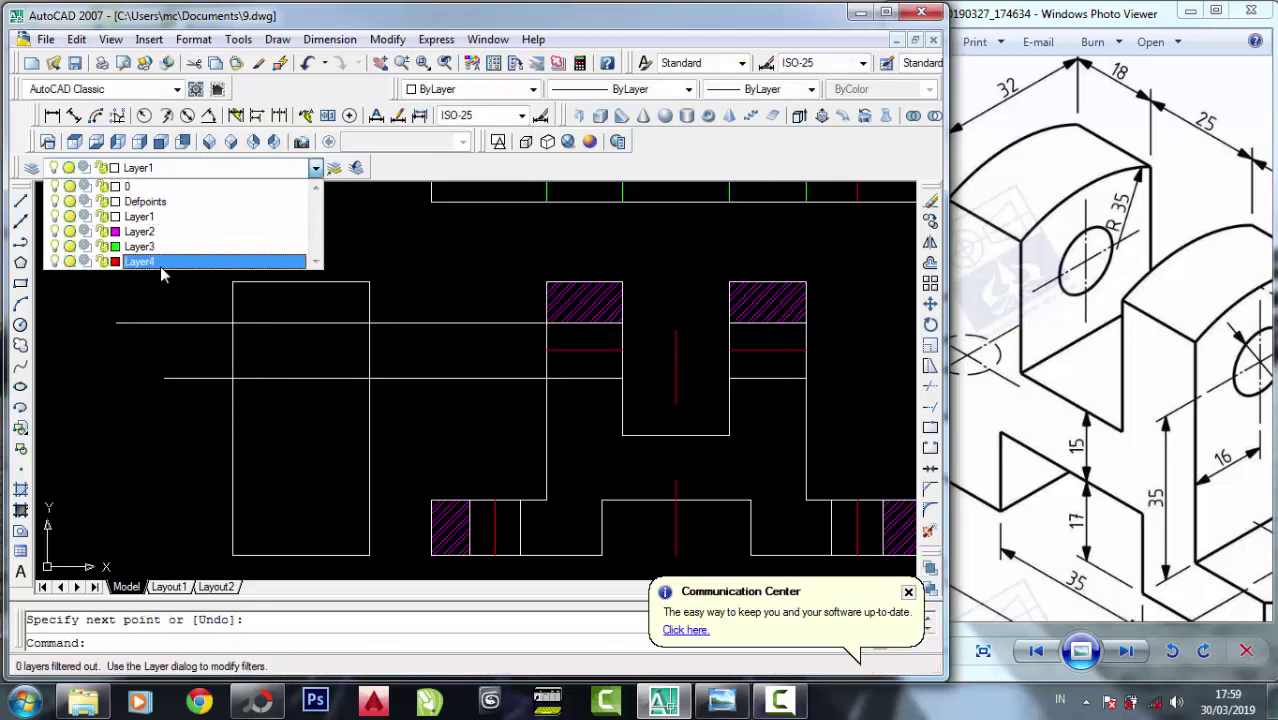
# Make the red Layer4 current and draw a vertical line down the side-view rectangle.
pyautogui.click(160, 265)
pyautogui.click(19, 218)
pyautogui.click(21, 202)
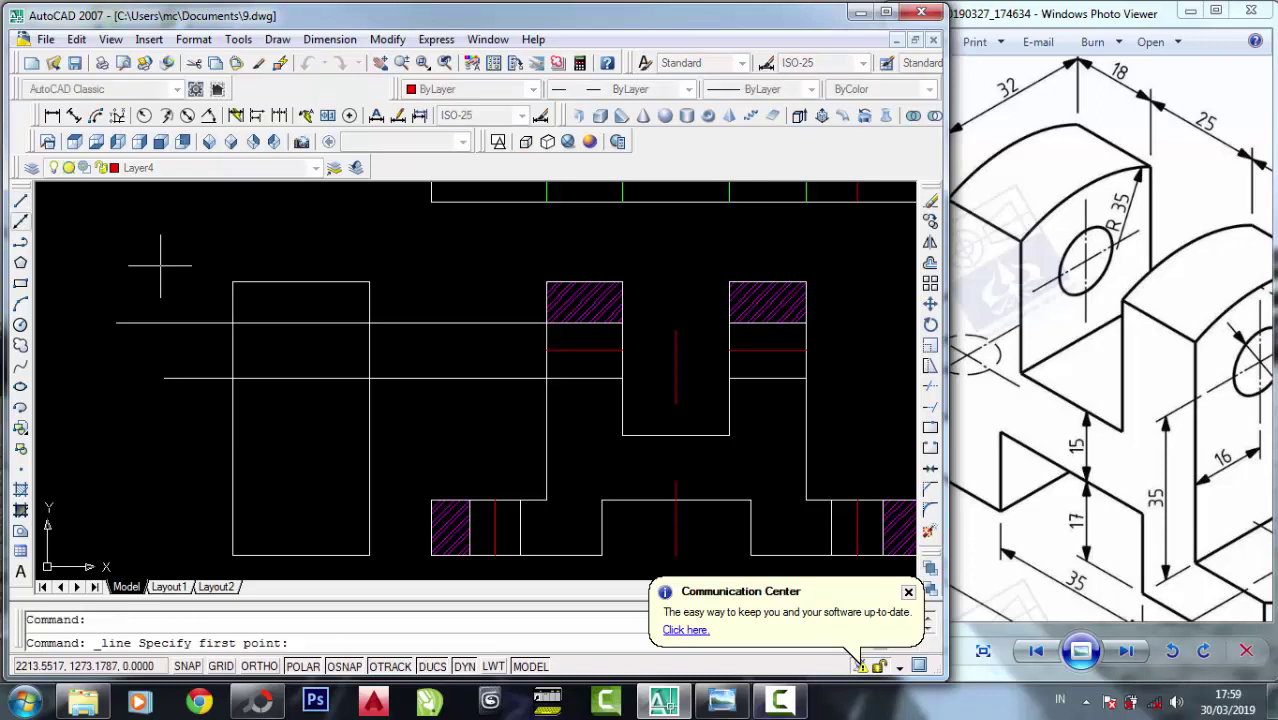
pyautogui.click(313, 282)
pyautogui.scroll(-4, 313, 282)
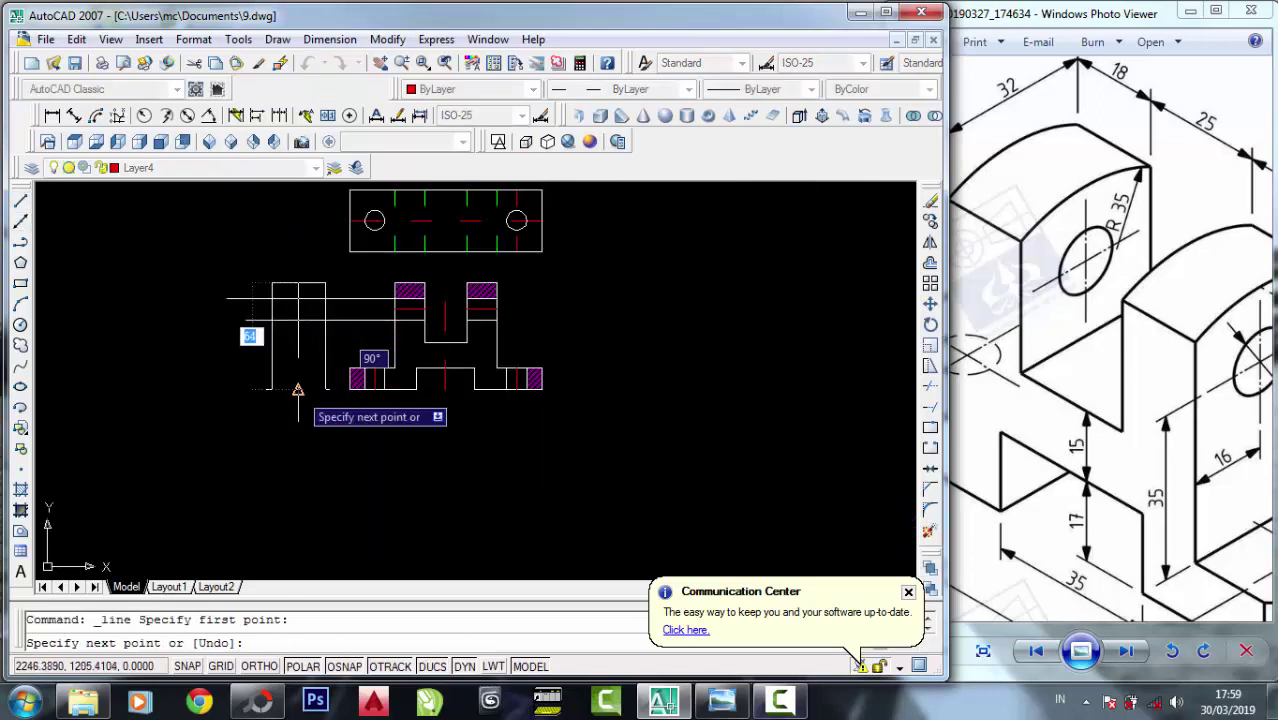
pyautogui.click(298, 347)
pyautogui.rightClick(298, 392)
pyautogui.press('Escape')
pyautogui.scroll(4, 298, 389)
pyautogui.press('Escape')
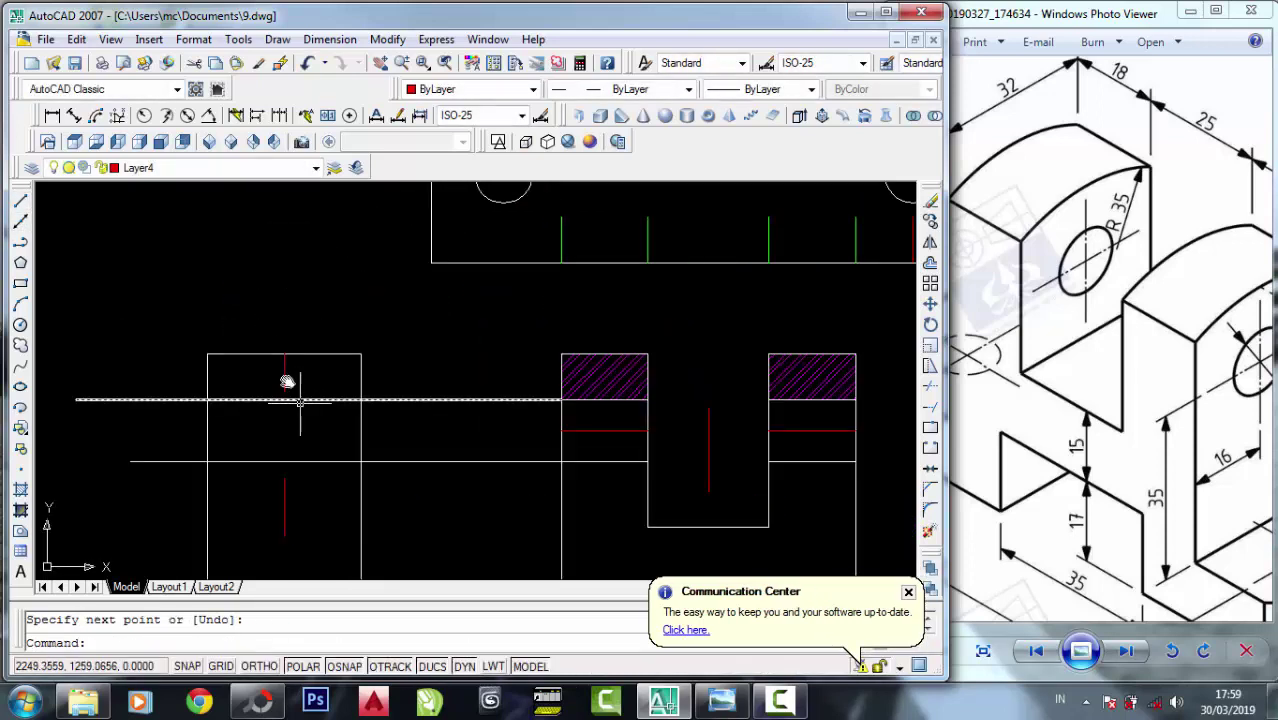
# Zoom to check the red line, then erase it with a window selection.
pyautogui.scroll(1, 285, 374)
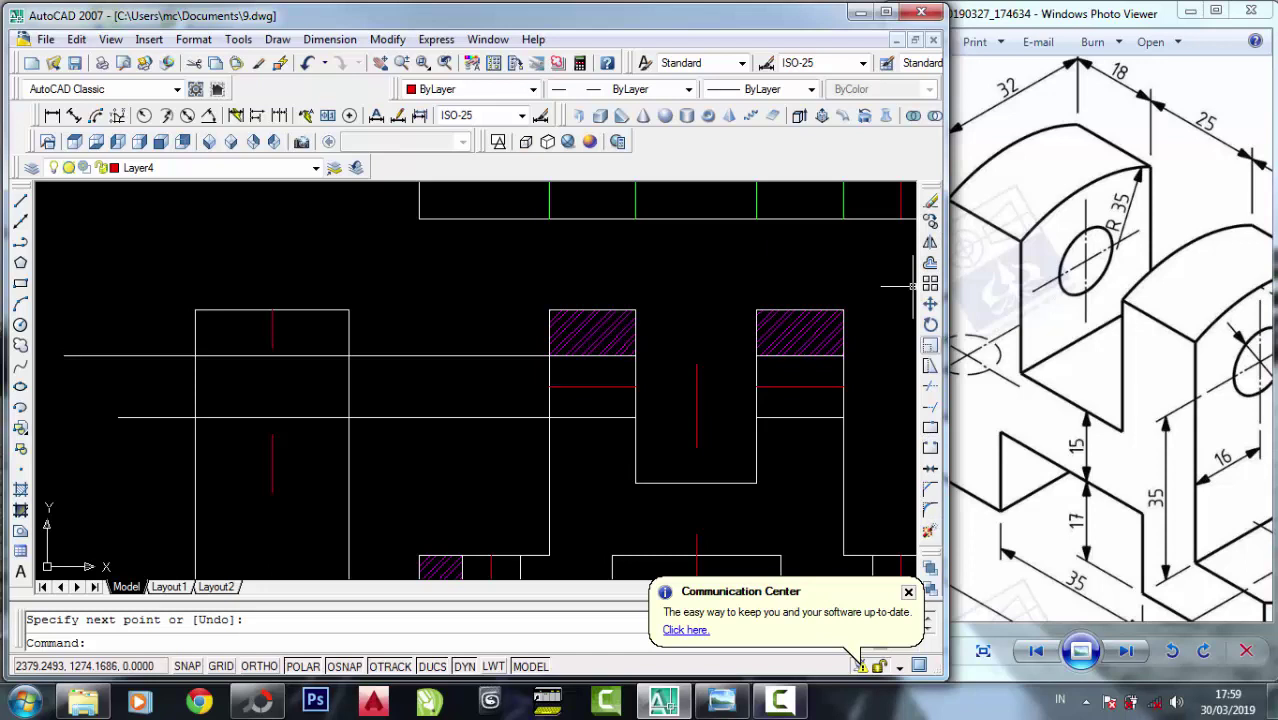
pyautogui.scroll(-2, 338, 369)
pyautogui.scroll(1, 380, 340)
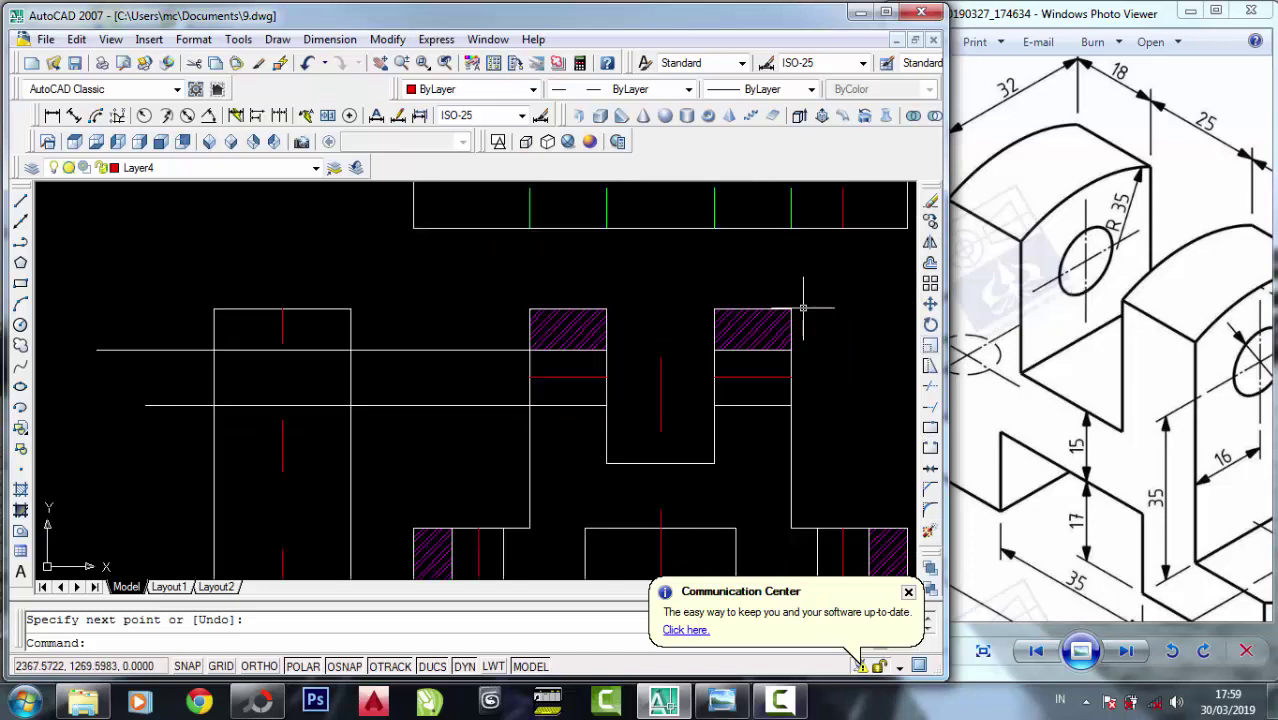
pyautogui.scroll(1, 245, 345)
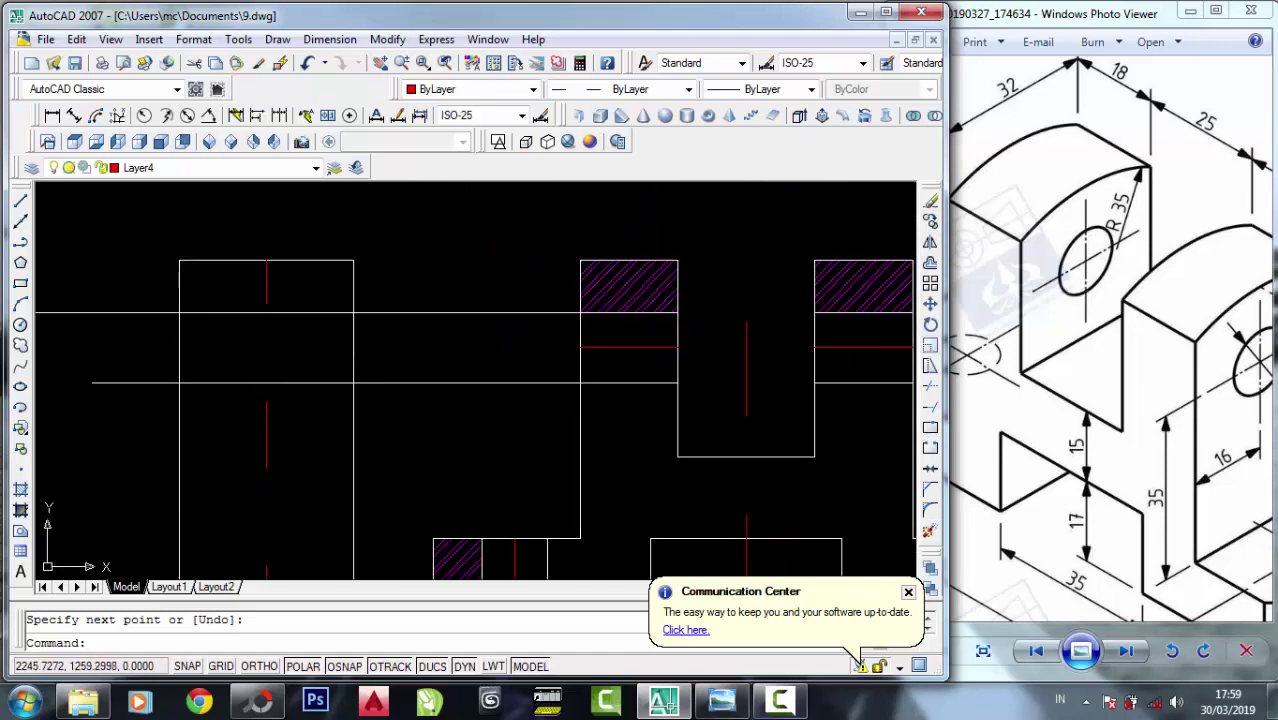
pyautogui.scroll(-2, 268, 298)
pyautogui.scroll(1, 271, 290)
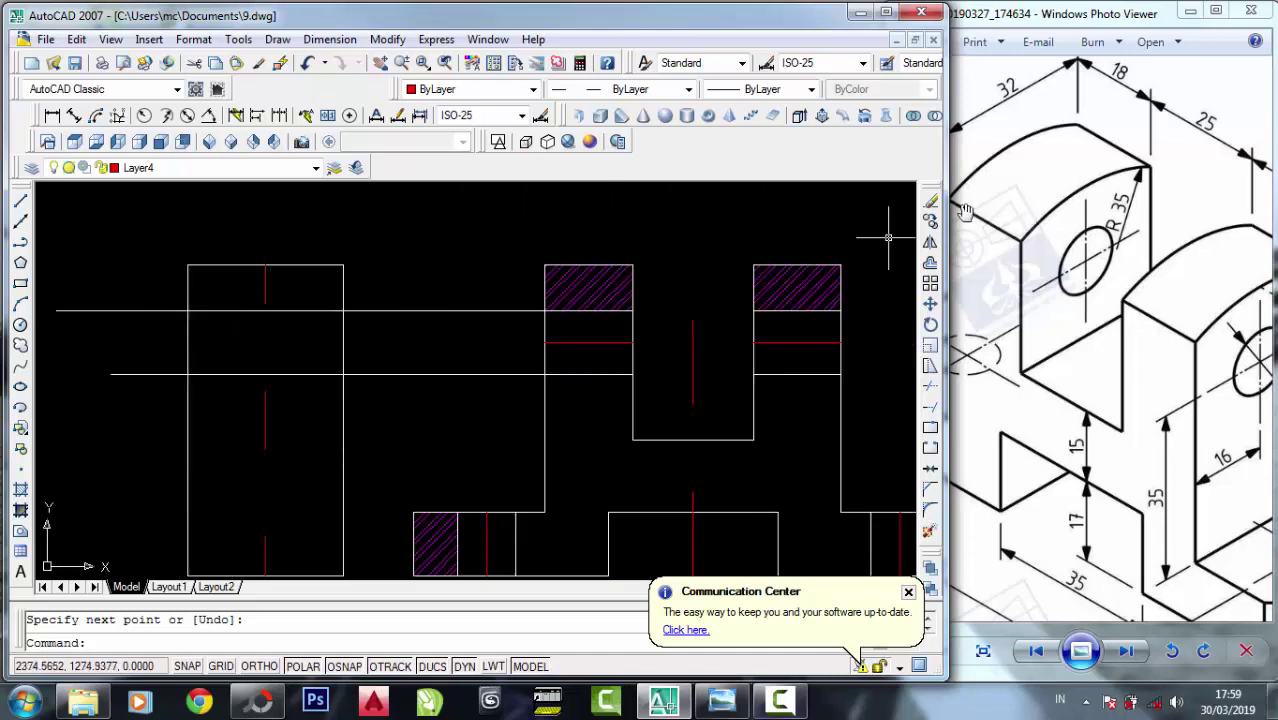
pyautogui.click(930, 203)
pyautogui.click(315, 458)
pyautogui.click(258, 426)
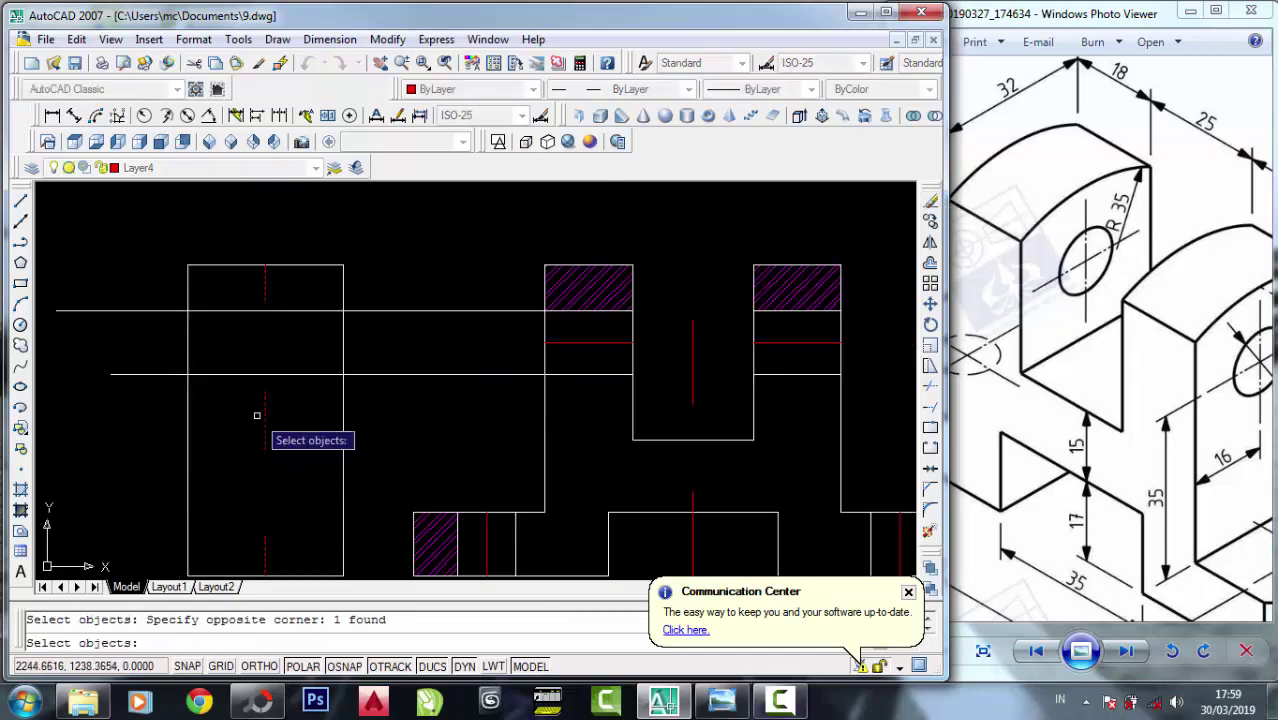
pyautogui.press('Return')
pyautogui.scroll(-2, 256, 300)
pyautogui.scroll(1, 245, 290)
# Trim off both projection lines' left stubs using the side-view rectangle as cutting edge.
pyautogui.scroll(-1, 242, 283)
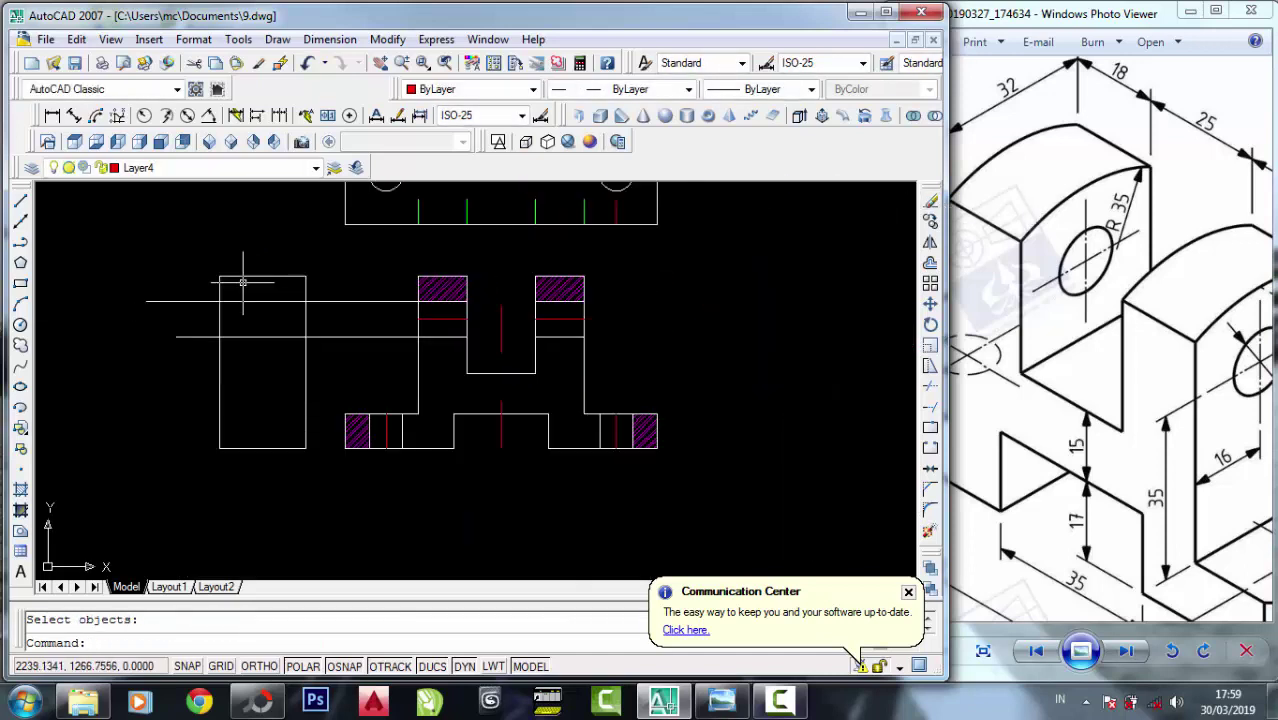
pyautogui.scroll(2, 243, 328)
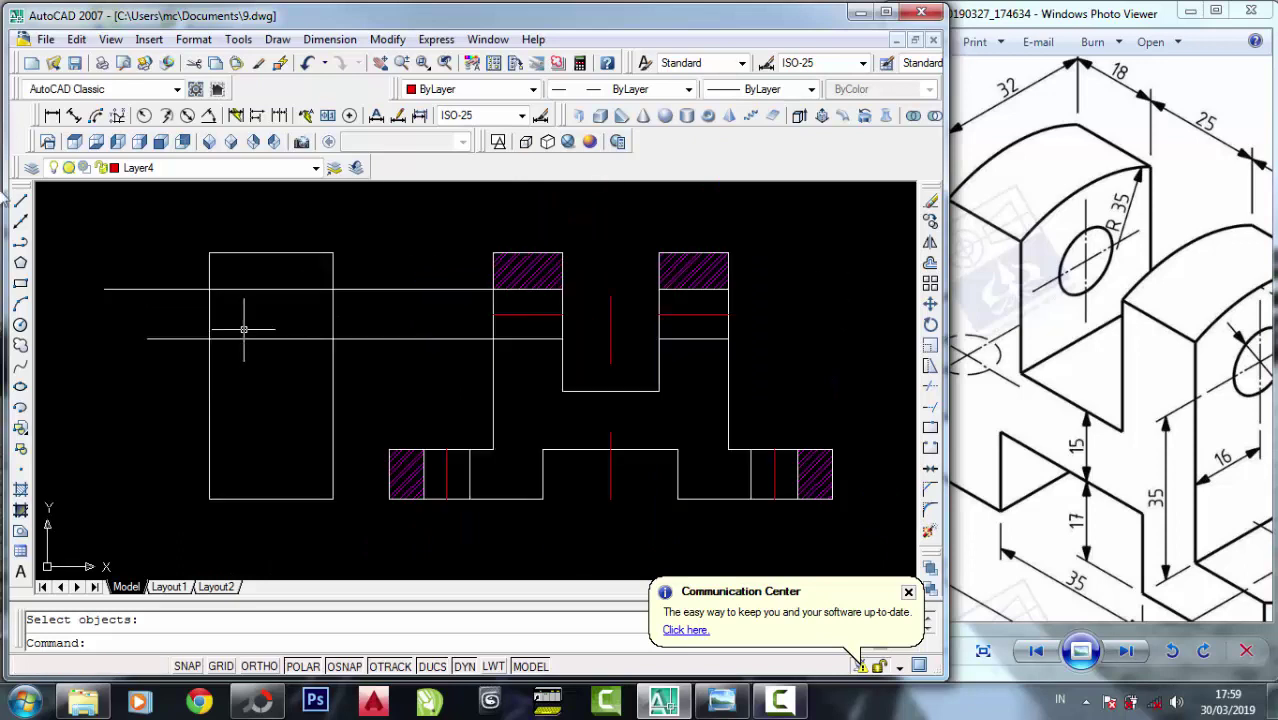
pyautogui.click(929, 385)
pyautogui.click(197, 402)
pyautogui.click(303, 402)
pyautogui.click(298, 416)
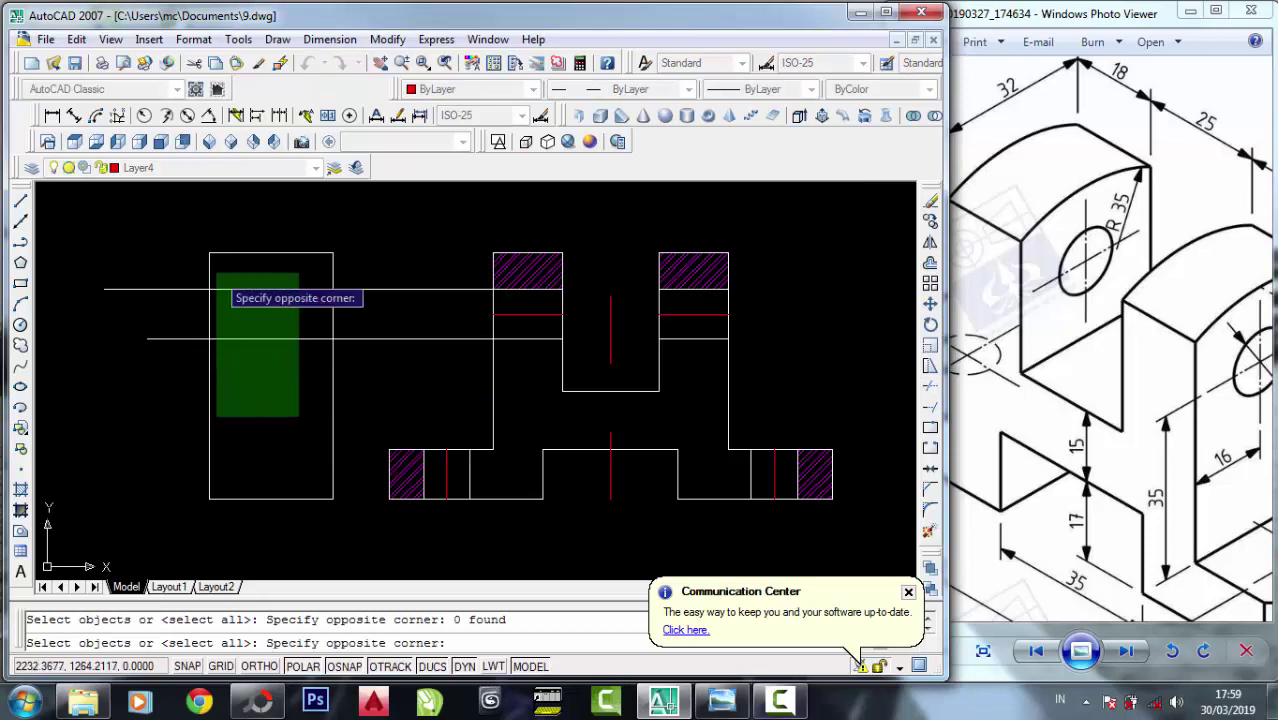
pyautogui.click(216, 273)
pyautogui.press('Return')
pyautogui.click(254, 394)
pyautogui.click(104, 200)
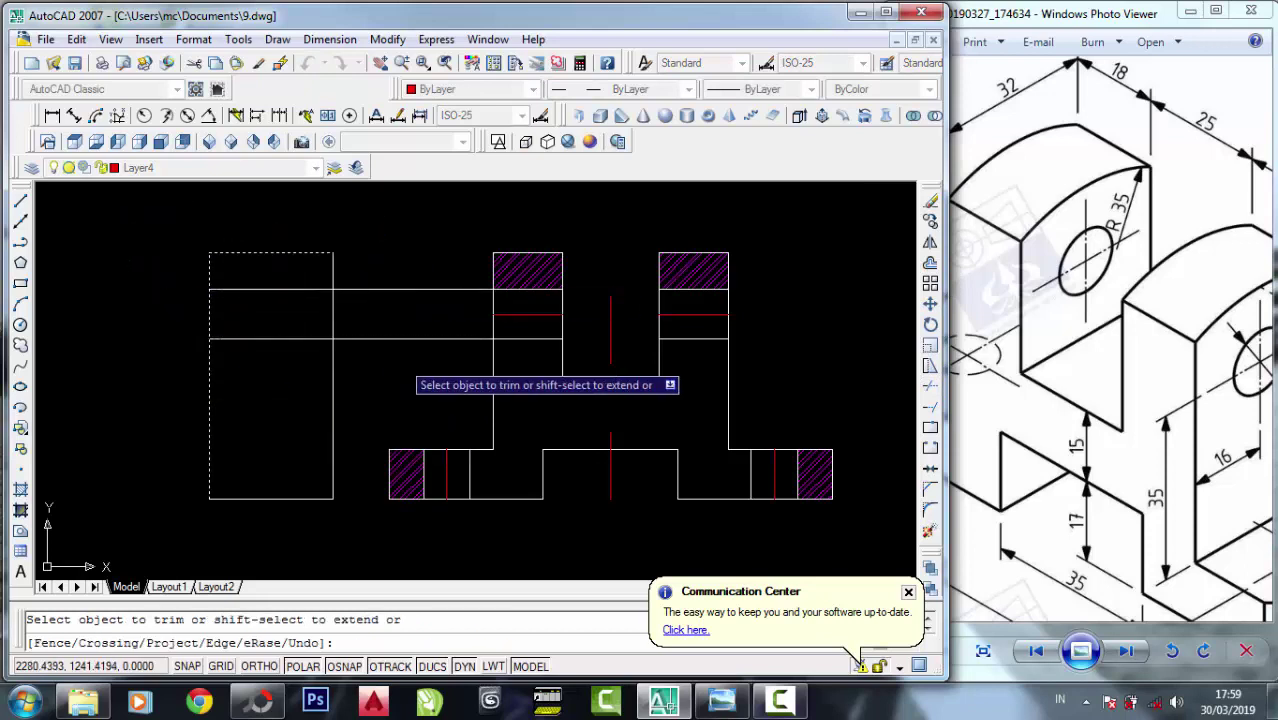
pyautogui.rightClick(383, 263)
pyautogui.click(422, 274)
pyautogui.scroll(2, 269, 284)
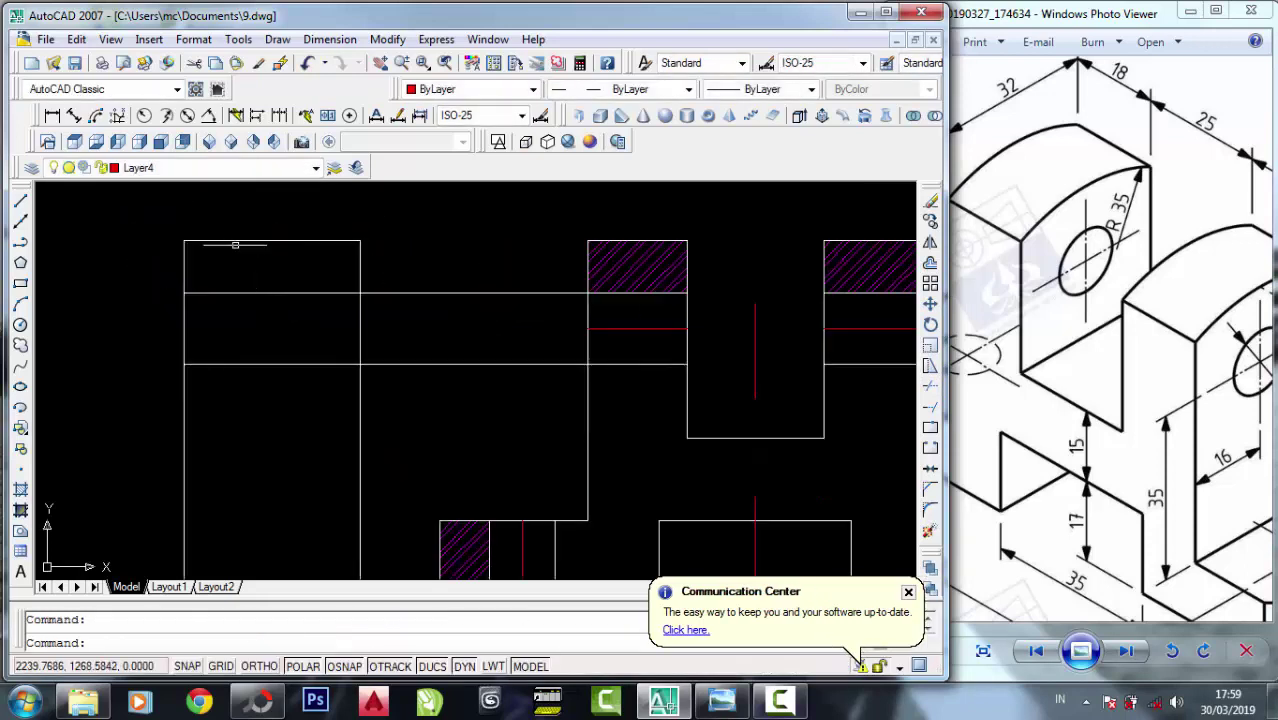
pyautogui.click(480, 90)
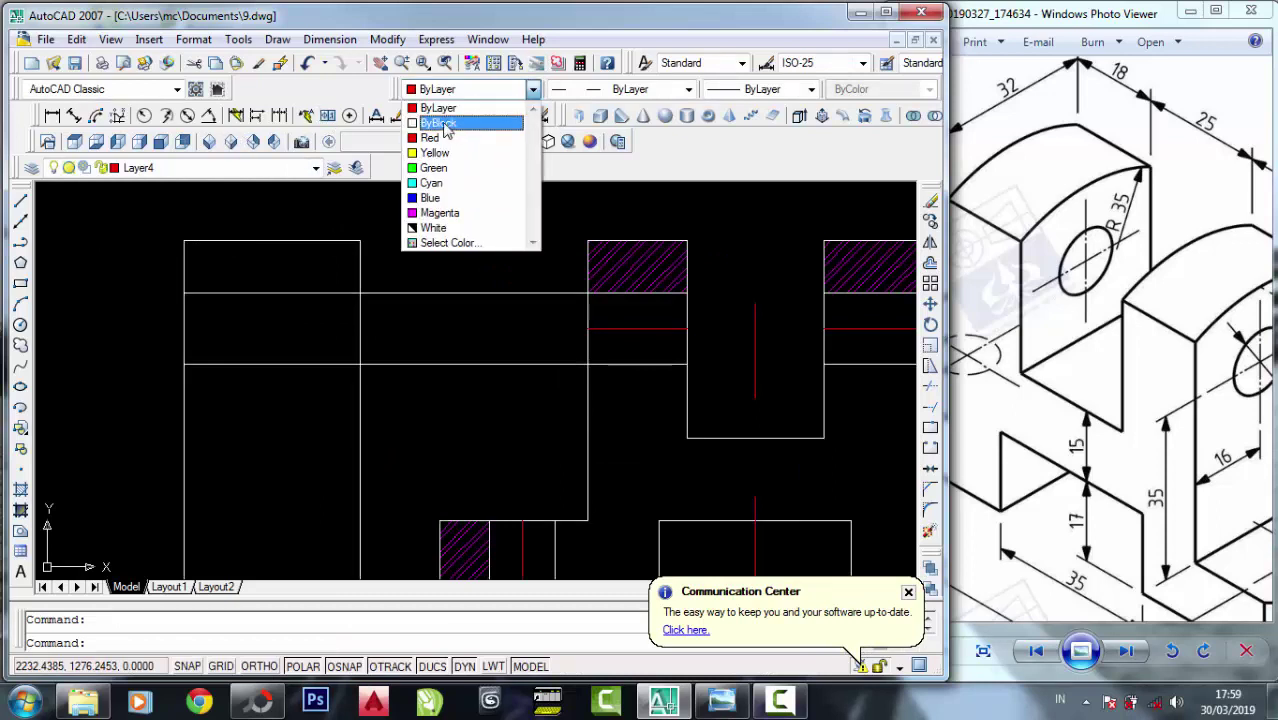
# Set the drawing colour to ByBlock and make layer 0 current.
pyautogui.click(438, 122)
pyautogui.click(150, 168)
pyautogui.click(150, 188)
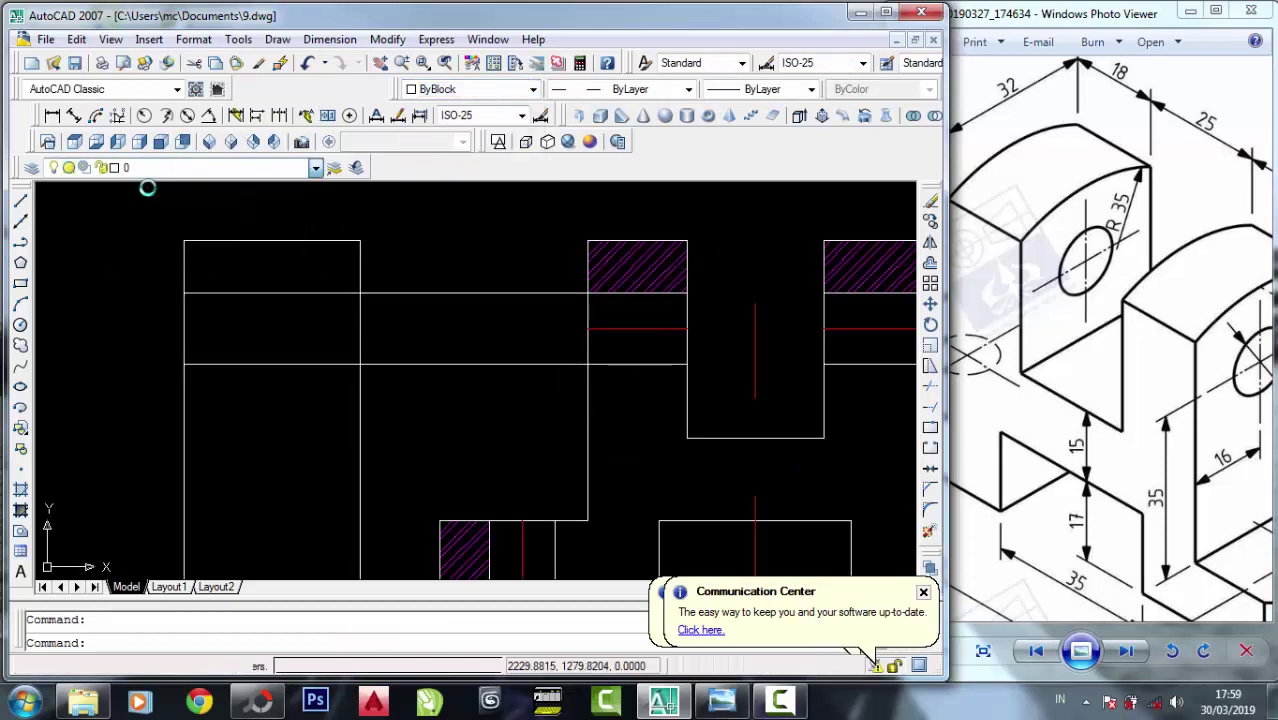
pyautogui.click(20, 201)
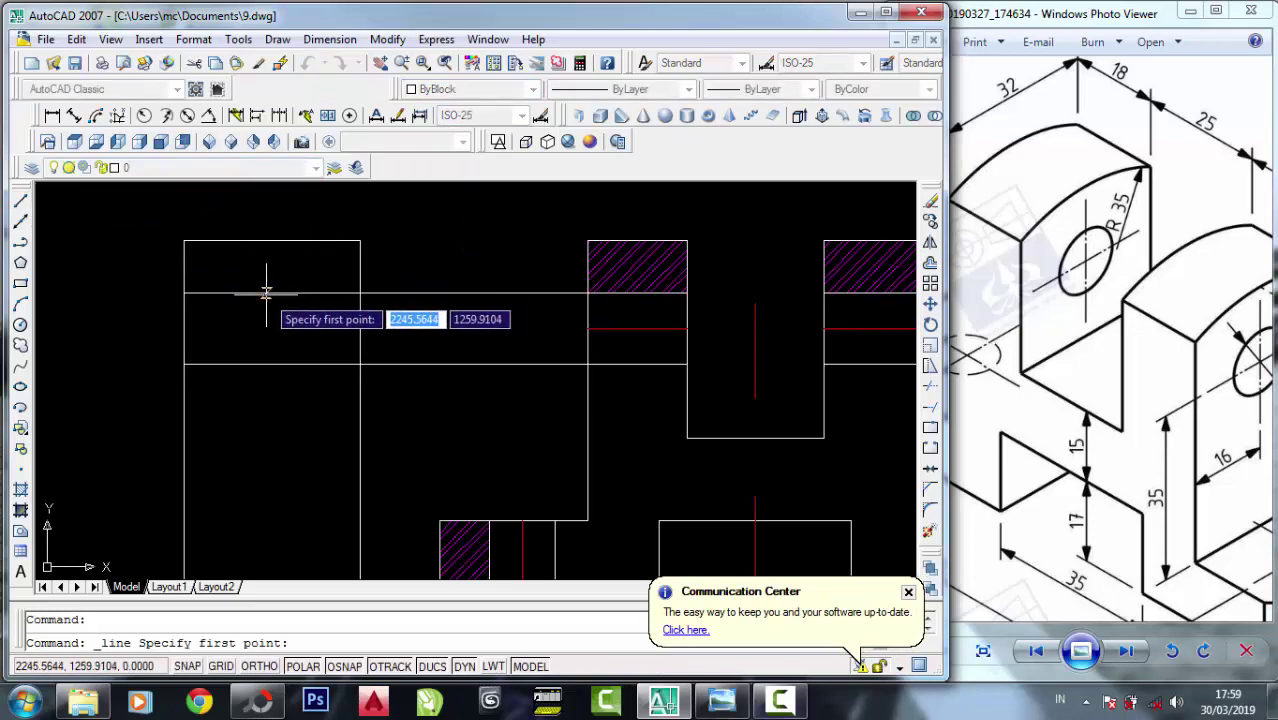
# Trim away the projection lines between the side and front views.
pyautogui.click(930, 386)
pyautogui.click(468, 440)
pyautogui.click(224, 390)
pyautogui.press('Return')
pyautogui.click(537, 425)
pyautogui.click(455, 243)
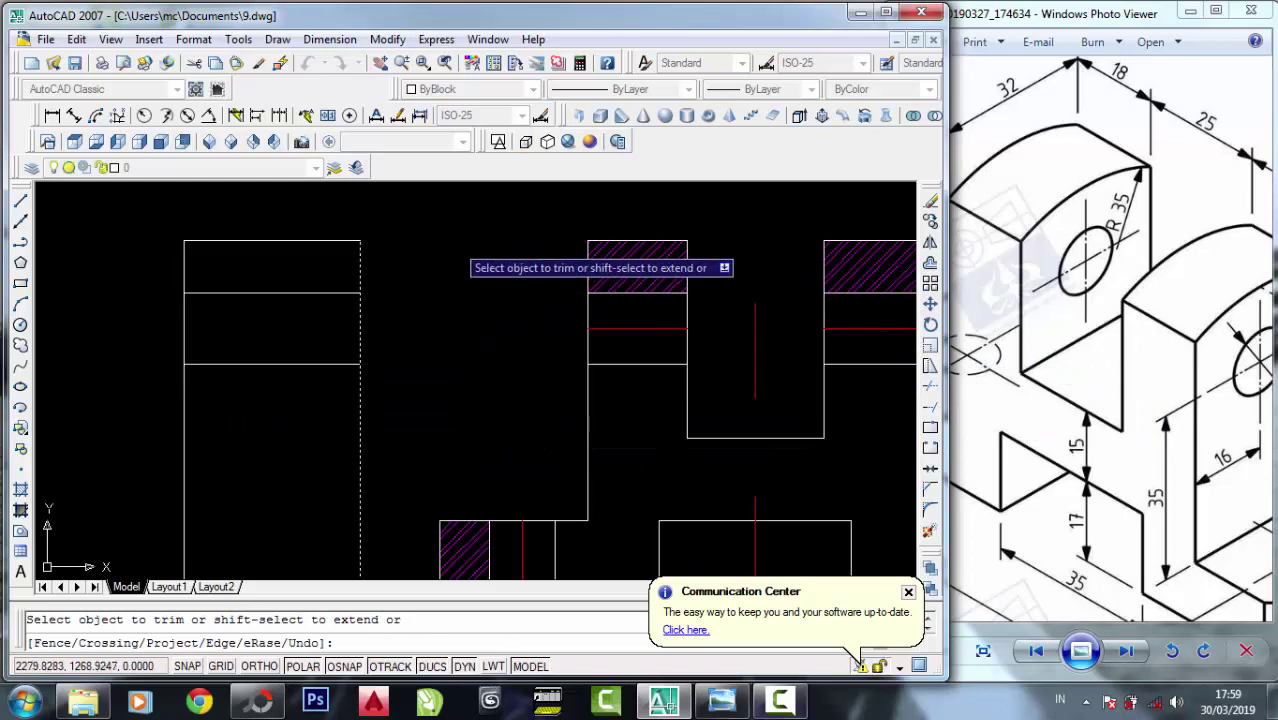
pyautogui.rightClick(455, 243)
pyautogui.click(478, 255)
# Draw a horizontal line across the side view, then erase it again.
pyautogui.click(20, 324)
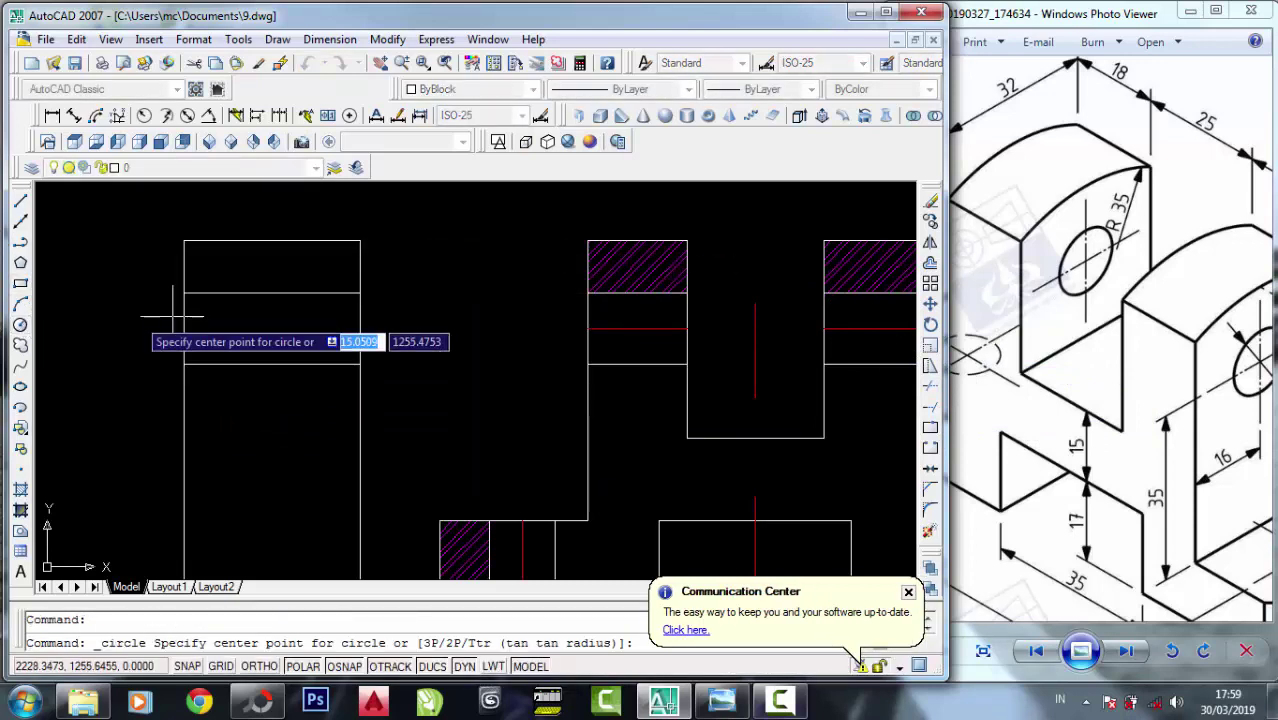
pyautogui.click(20, 200)
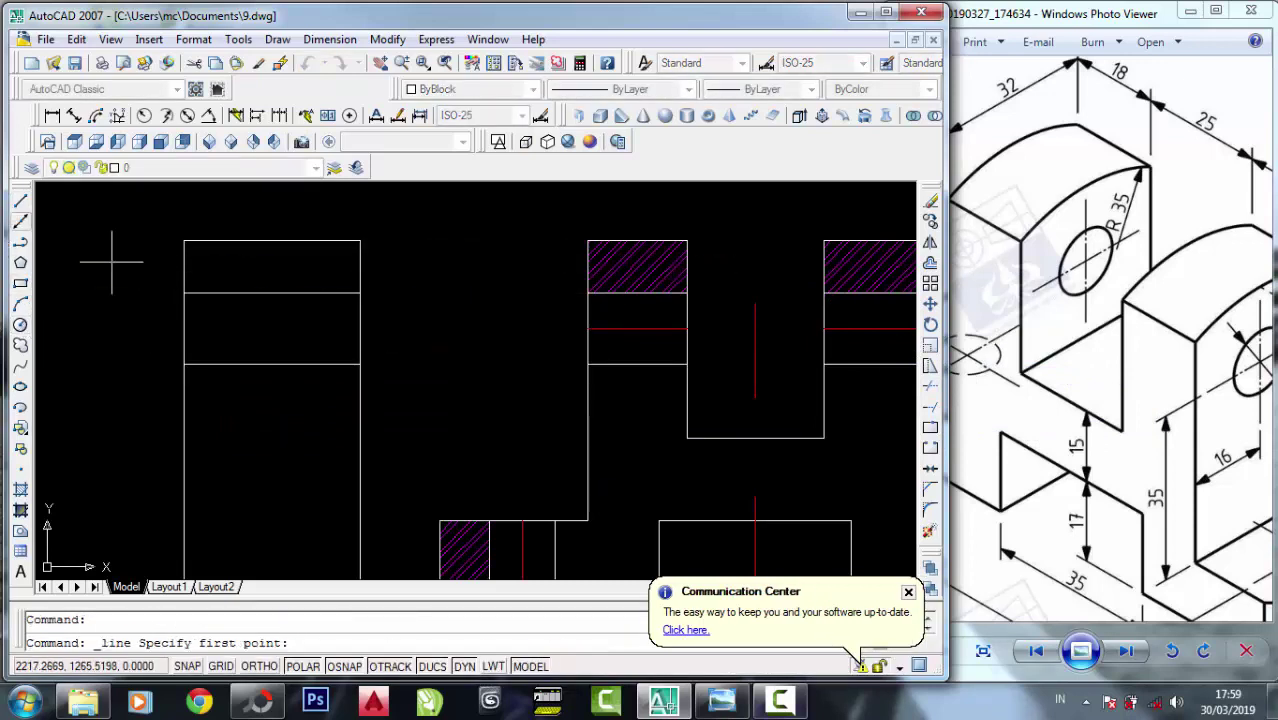
pyautogui.click(360, 335)
pyautogui.click(184, 335)
pyautogui.rightClick(184, 335)
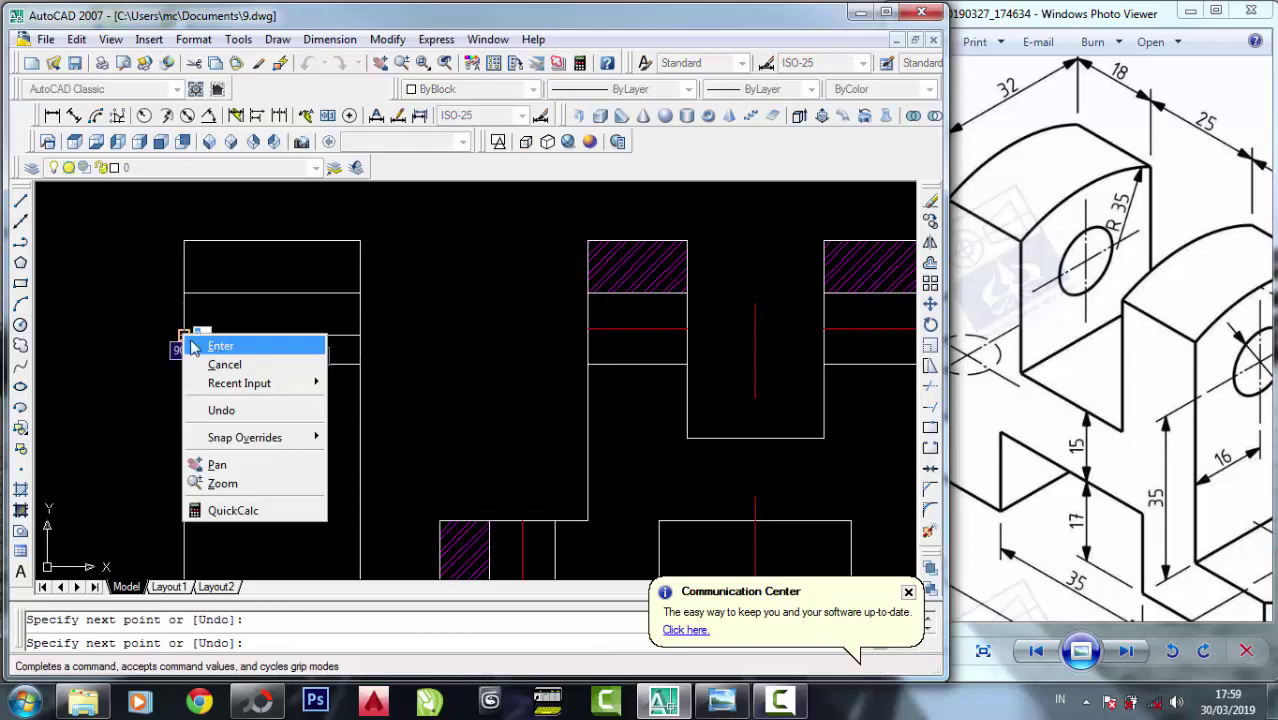
pyautogui.click(210, 345)
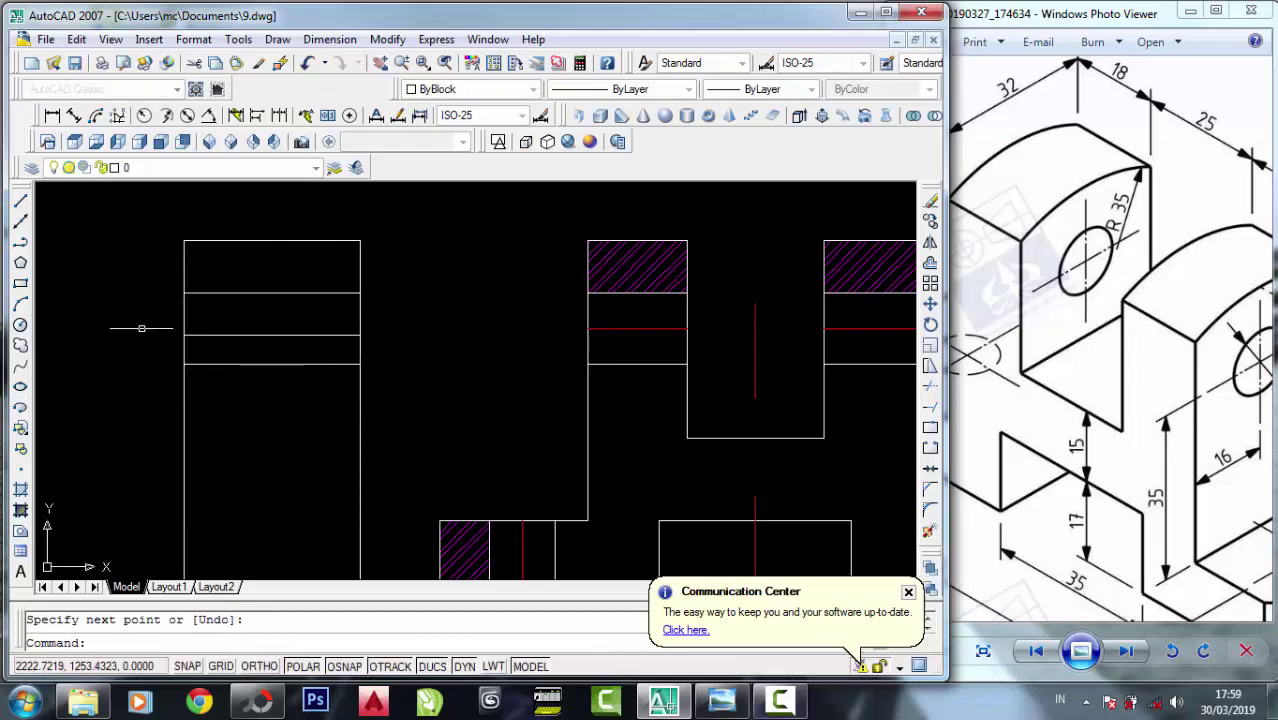
pyautogui.click(930, 200)
pyautogui.click(304, 349)
pyautogui.click(294, 321)
pyautogui.press('Return')
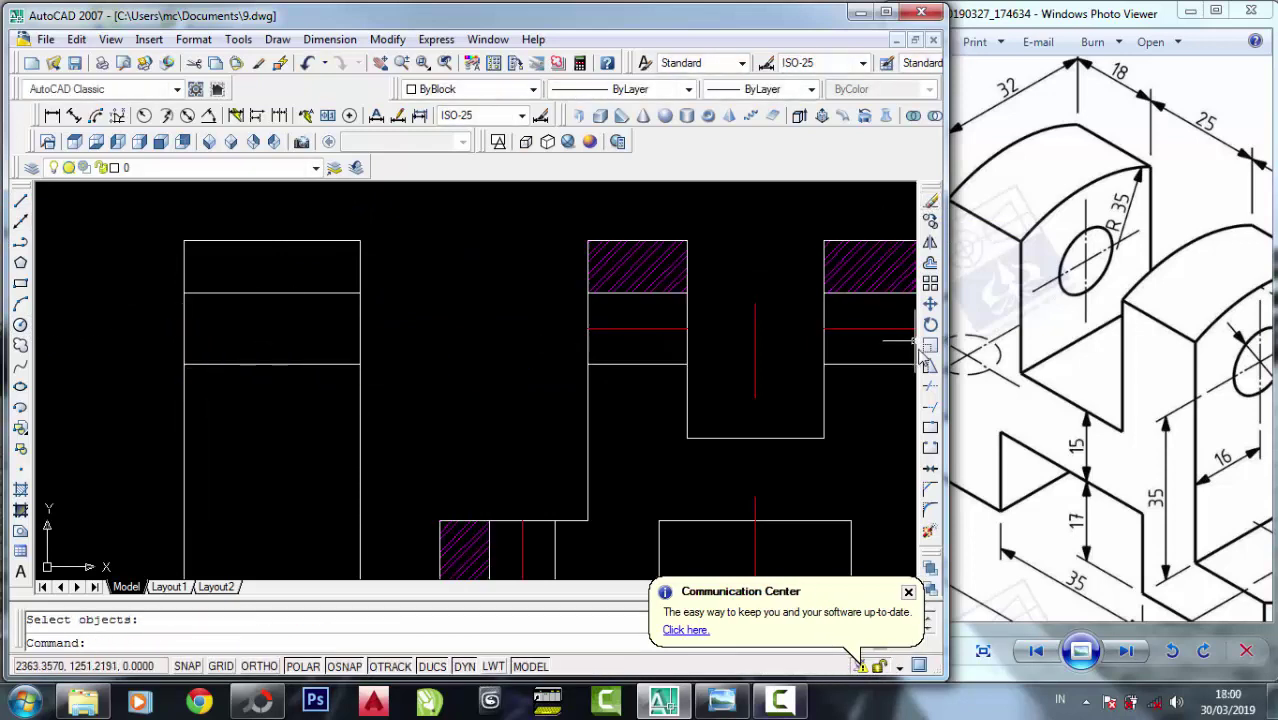
# Extend the red centre line left to the side view's left edge.
pyautogui.click(930, 407)
pyautogui.click(216, 356)
pyautogui.click(168, 330)
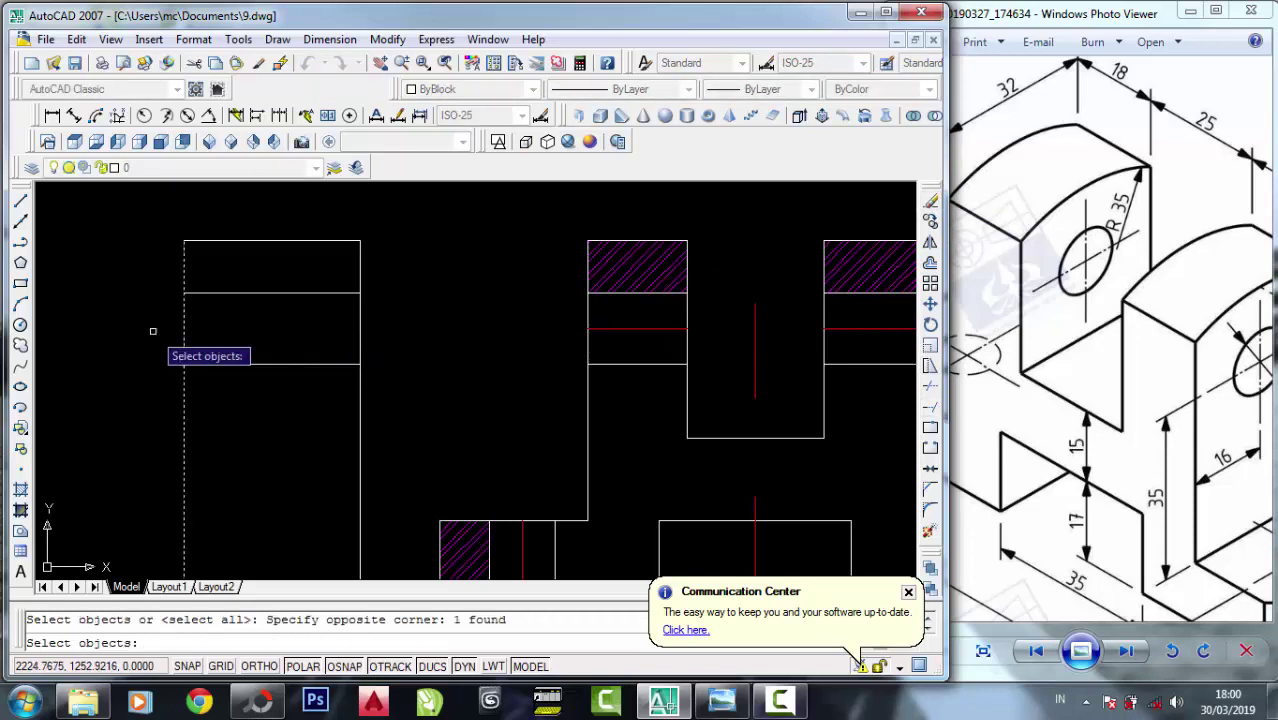
pyautogui.press('Return')
pyautogui.click(607, 329)
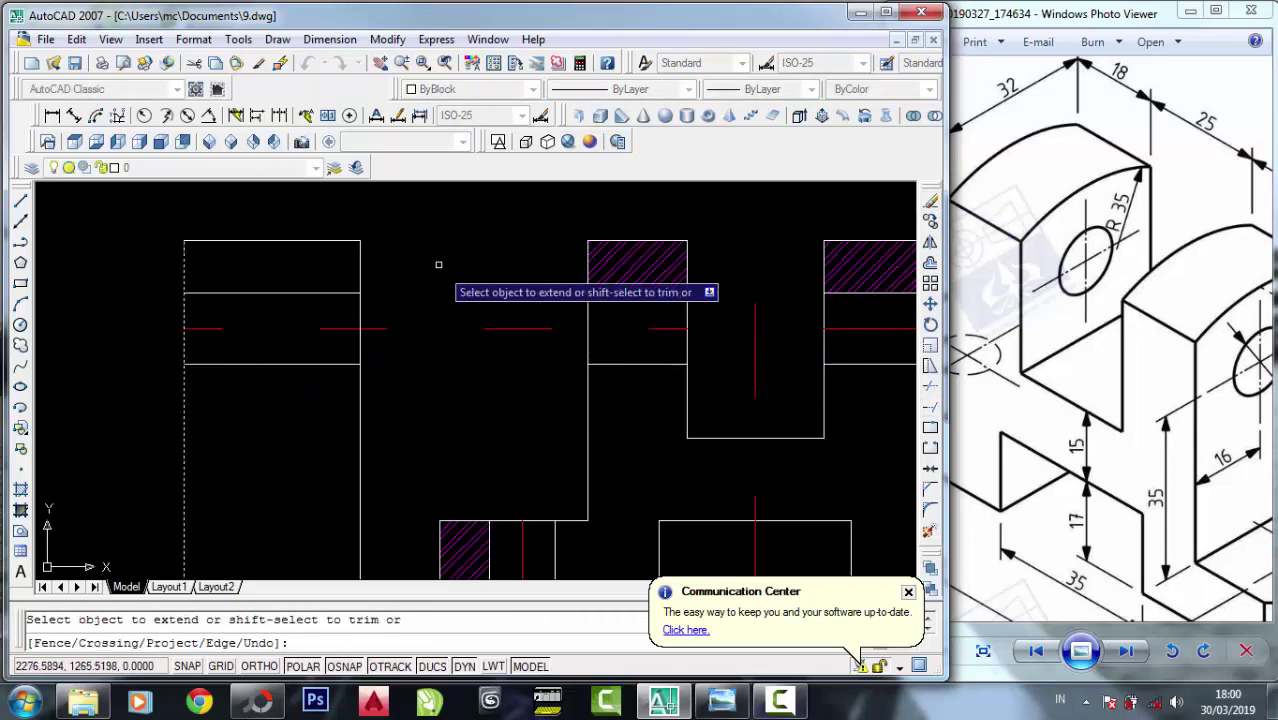
pyautogui.rightClick(474, 287)
pyautogui.click(476, 272)
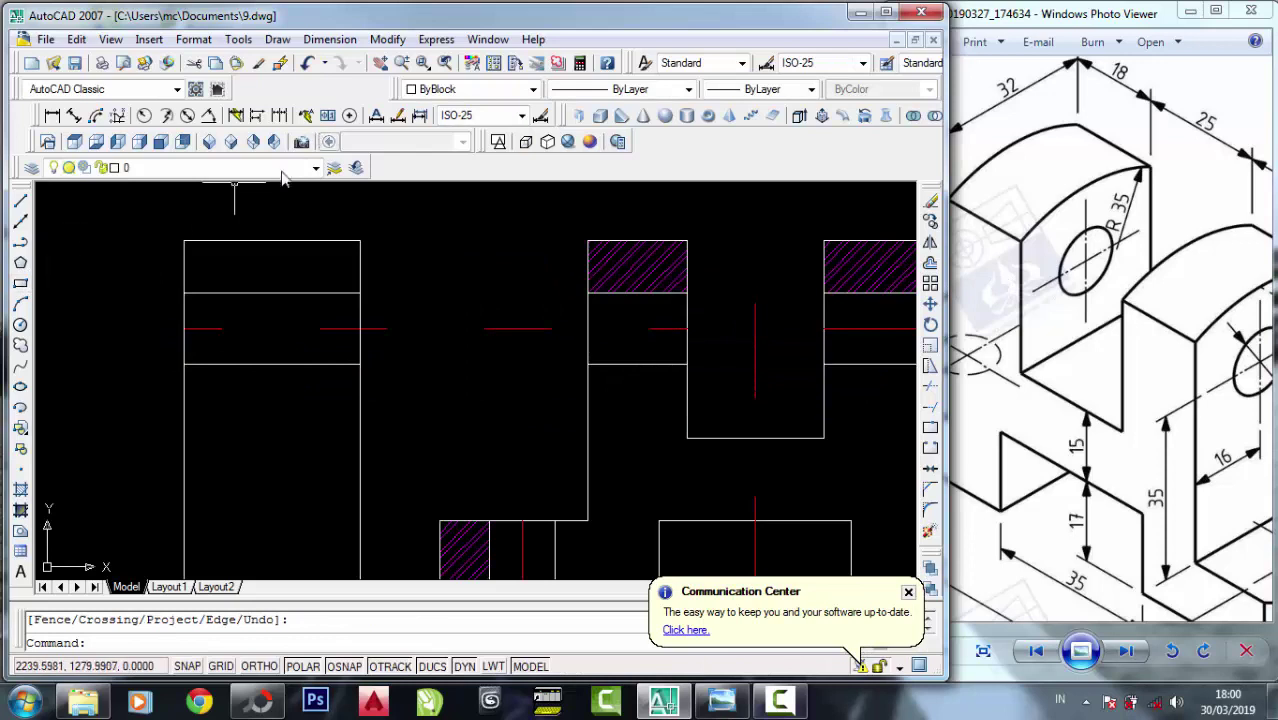
pyautogui.click(20, 325)
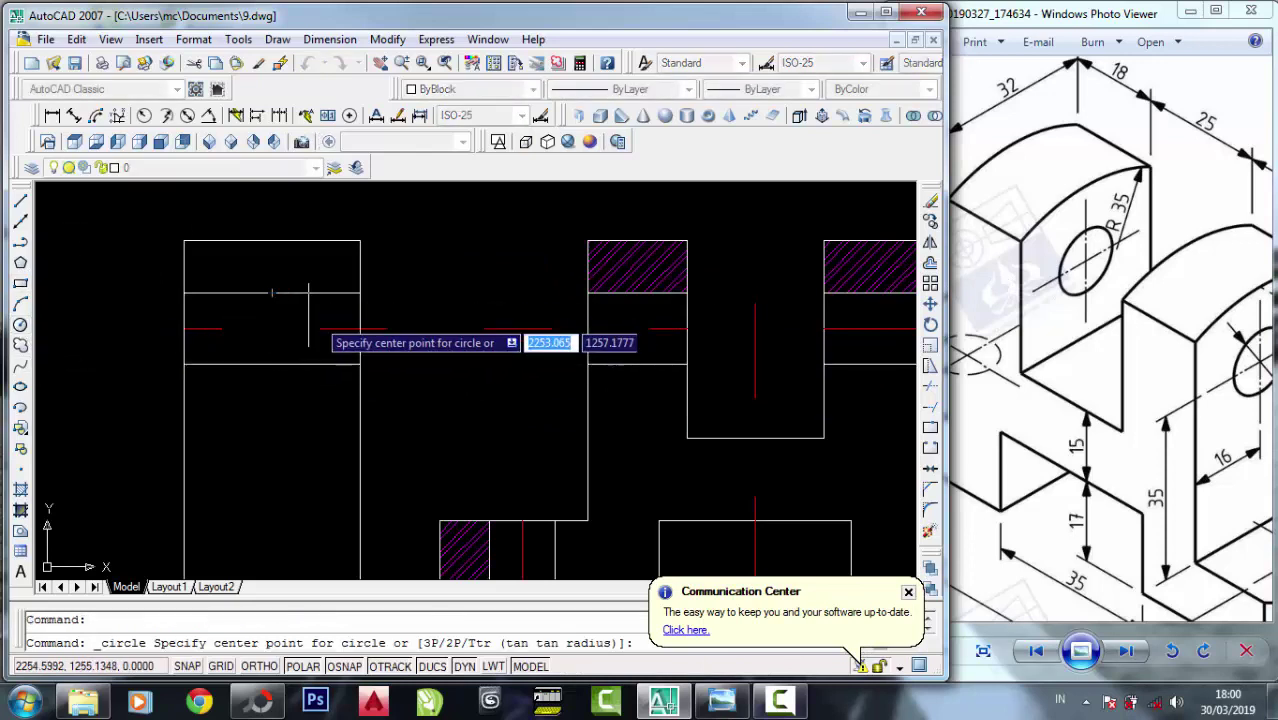
# Draw a circle centred on the line intersection, with its radius set by a second point.
pyautogui.click(361, 327)
pyautogui.click(359, 293)
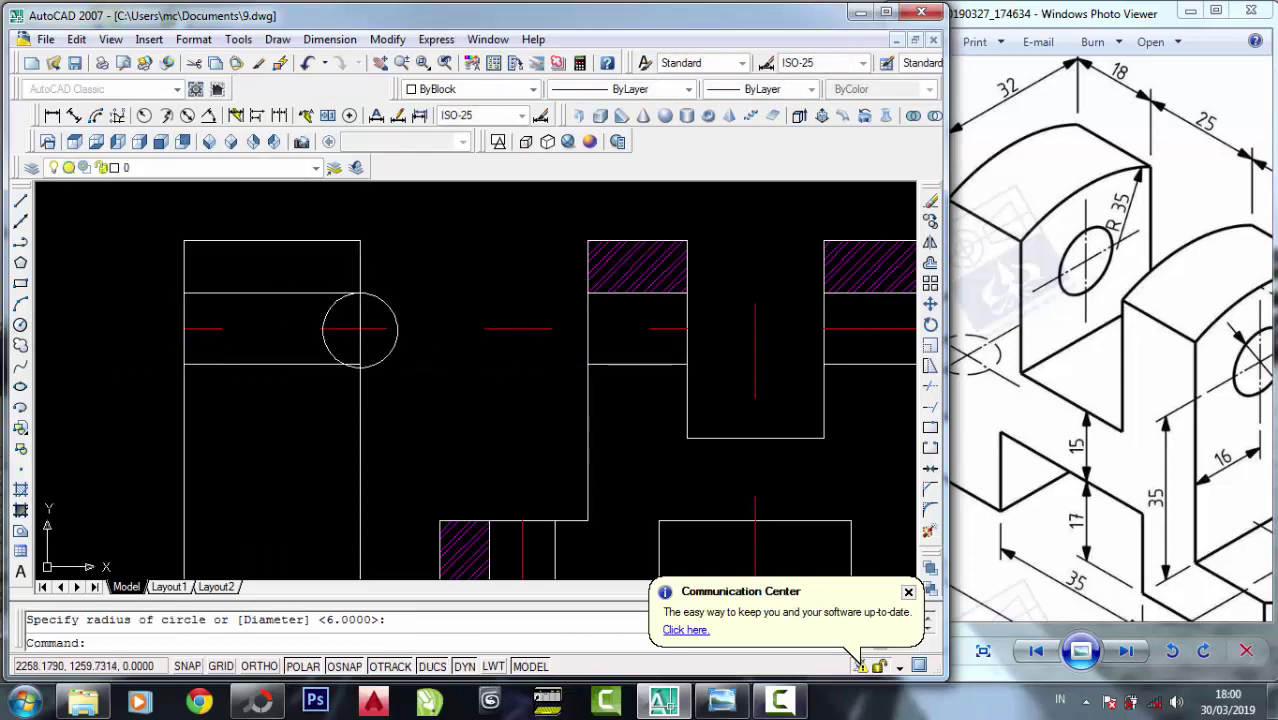
pyautogui.scroll(2, 296, 302)
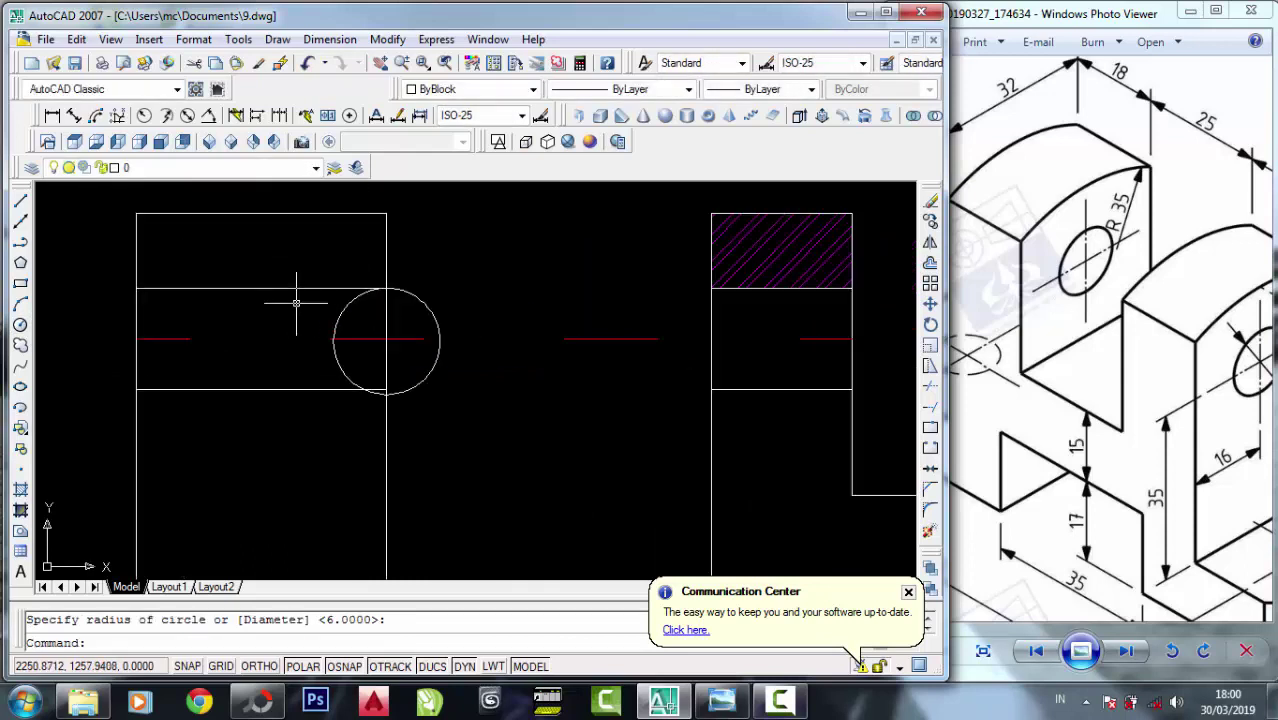
# Trim out the middle segment of the red centre line between two cutting edges.
pyautogui.click(930, 390)
pyautogui.click(386, 362)
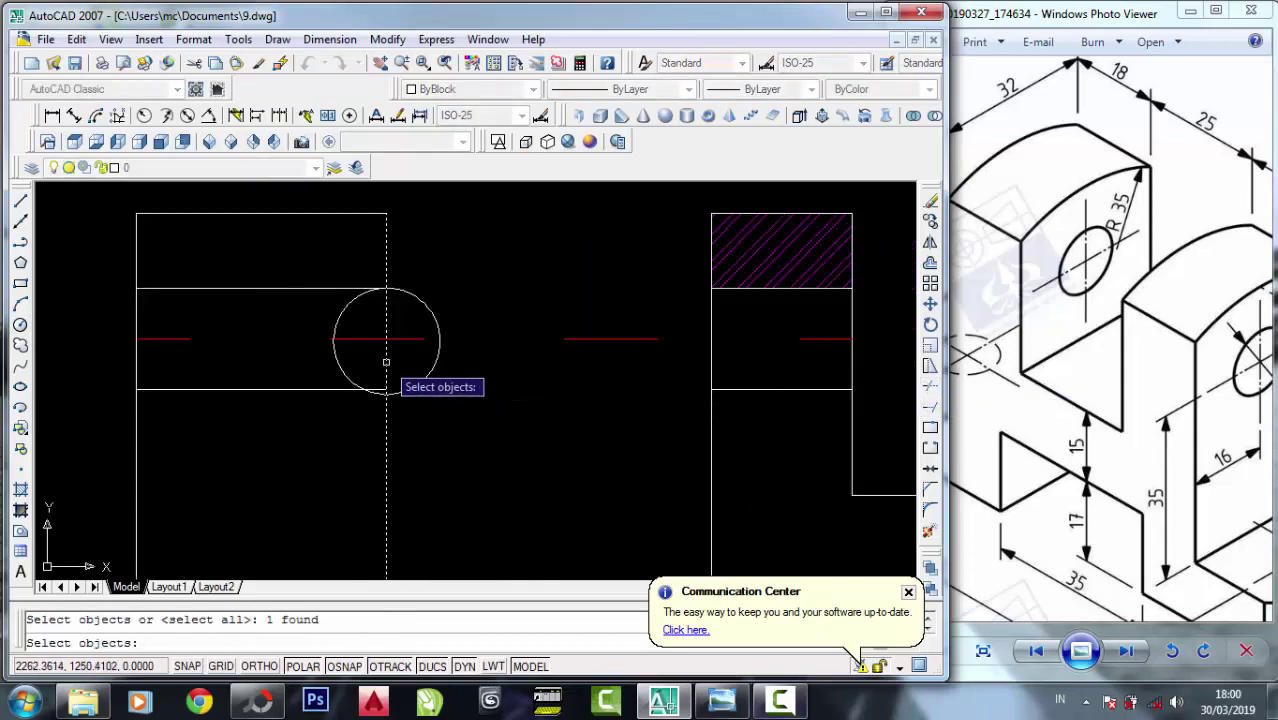
pyautogui.press('Return')
pyautogui.click(546, 395)
pyautogui.click(610, 406)
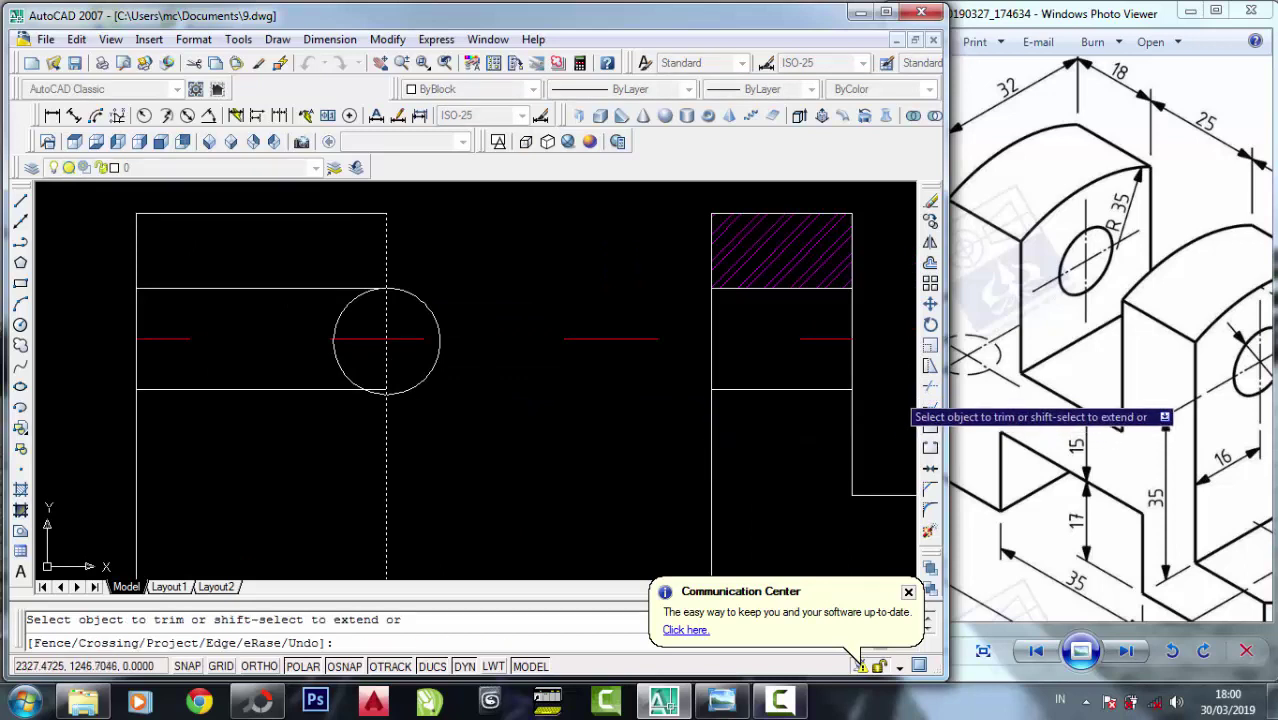
pyautogui.click(930, 386)
pyautogui.click(741, 472)
pyautogui.click(324, 503)
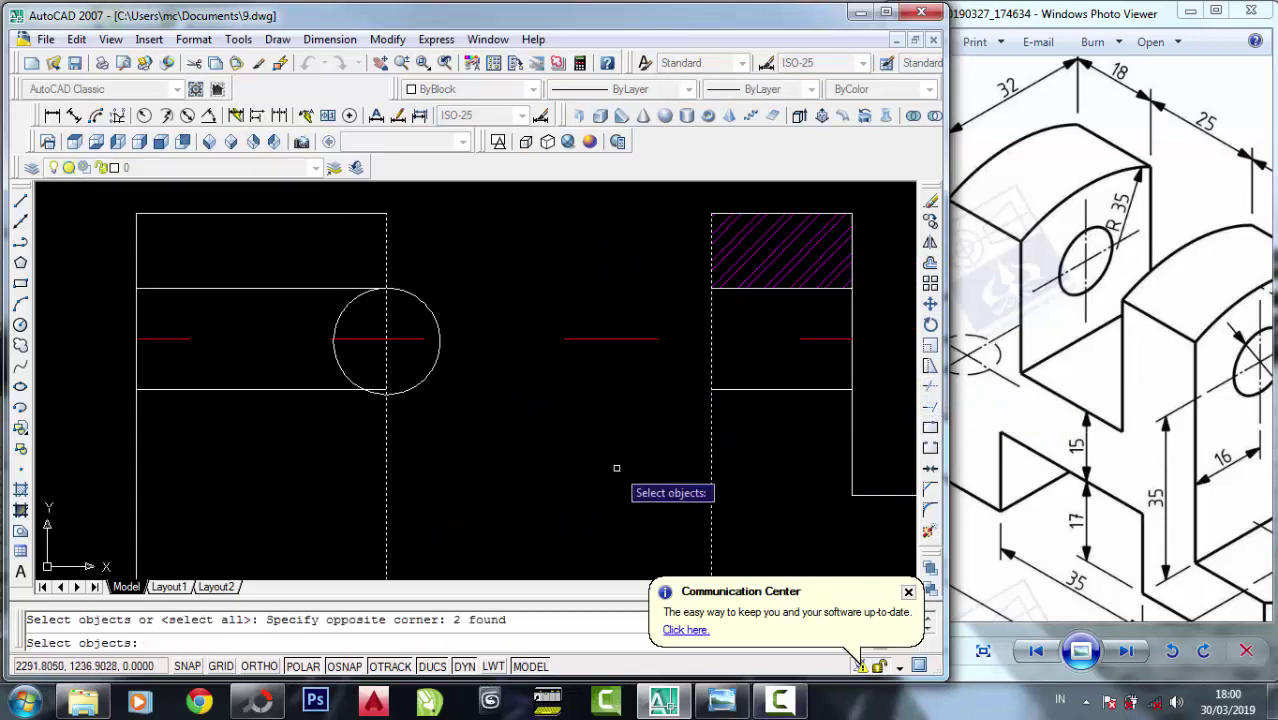
pyautogui.press('Return')
pyautogui.click(622, 456)
pyautogui.click(566, 278)
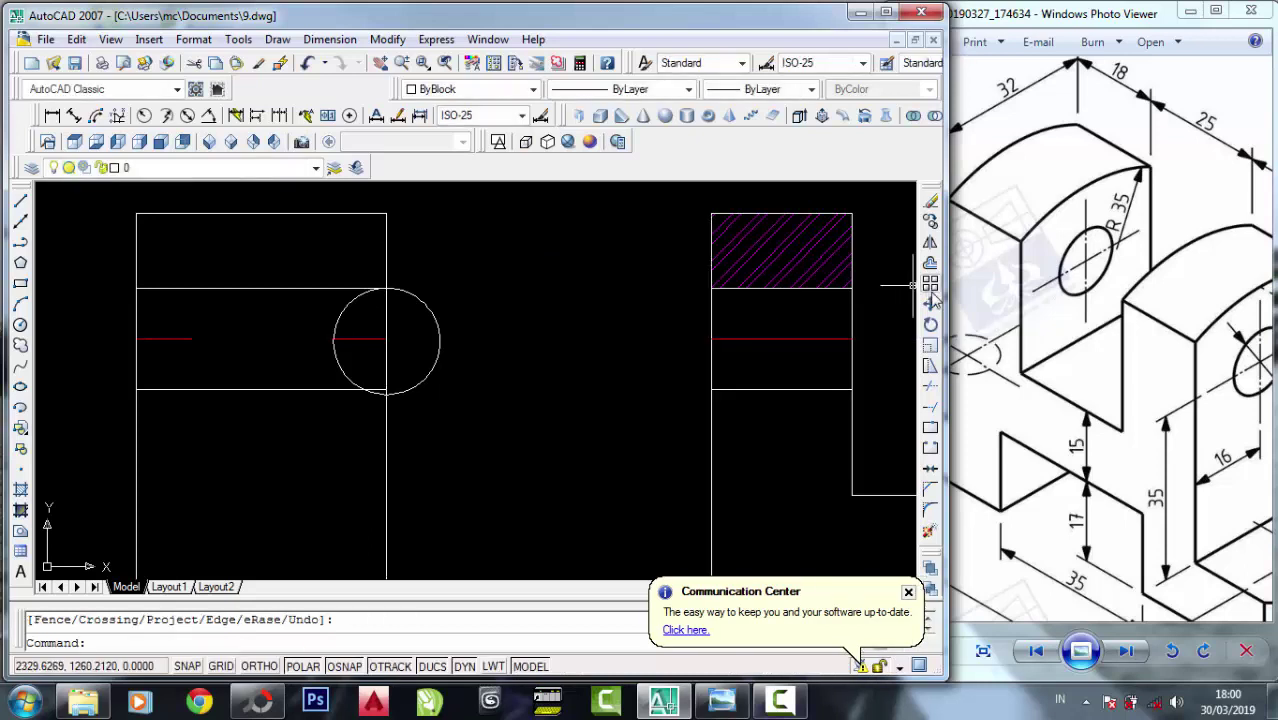
# Move the circle into the side view and pan so both views show.
pyautogui.click(458, 385)
pyautogui.click(420, 335)
pyautogui.press('Return')
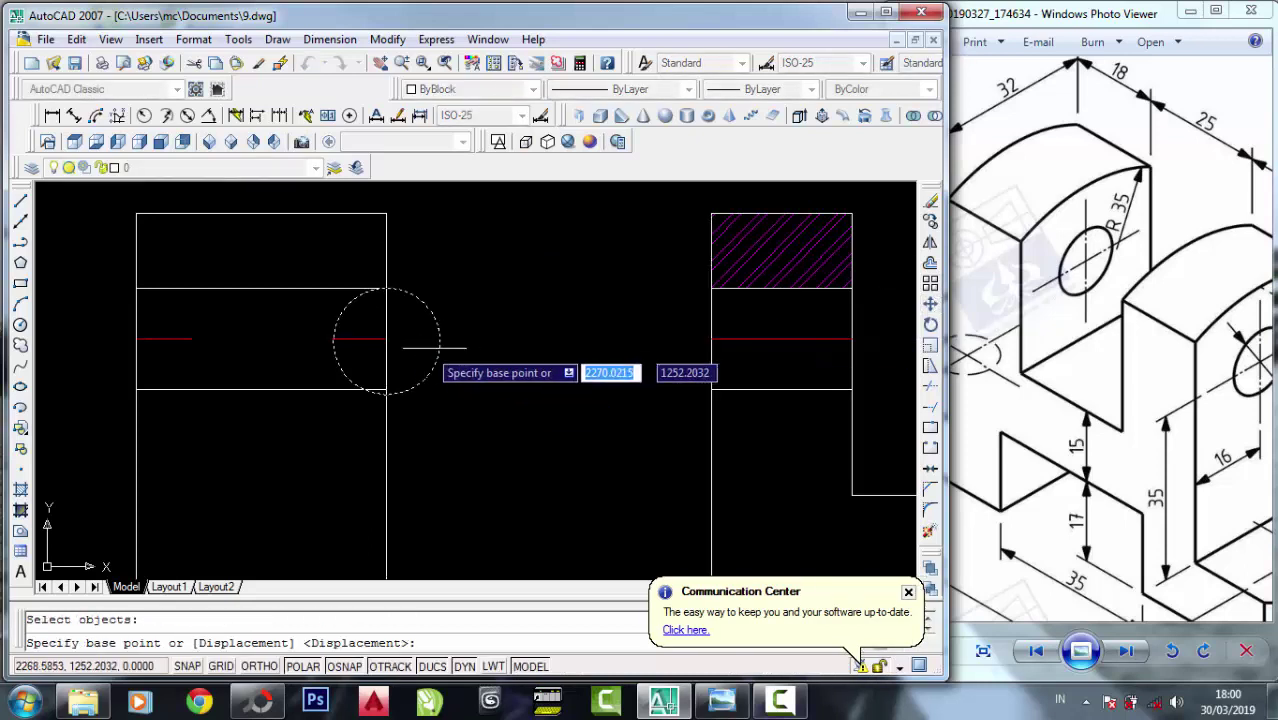
pyautogui.click(387, 340)
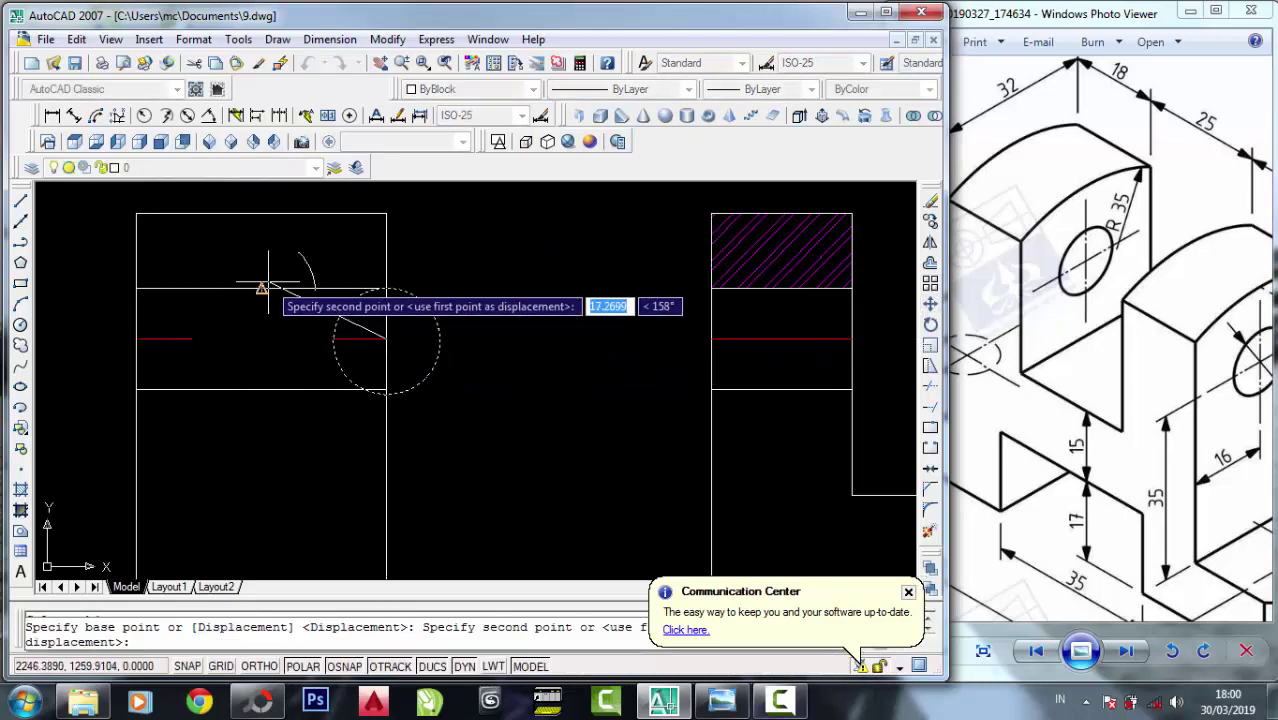
pyautogui.click(261, 341)
pyautogui.scroll(2, 201, 303)
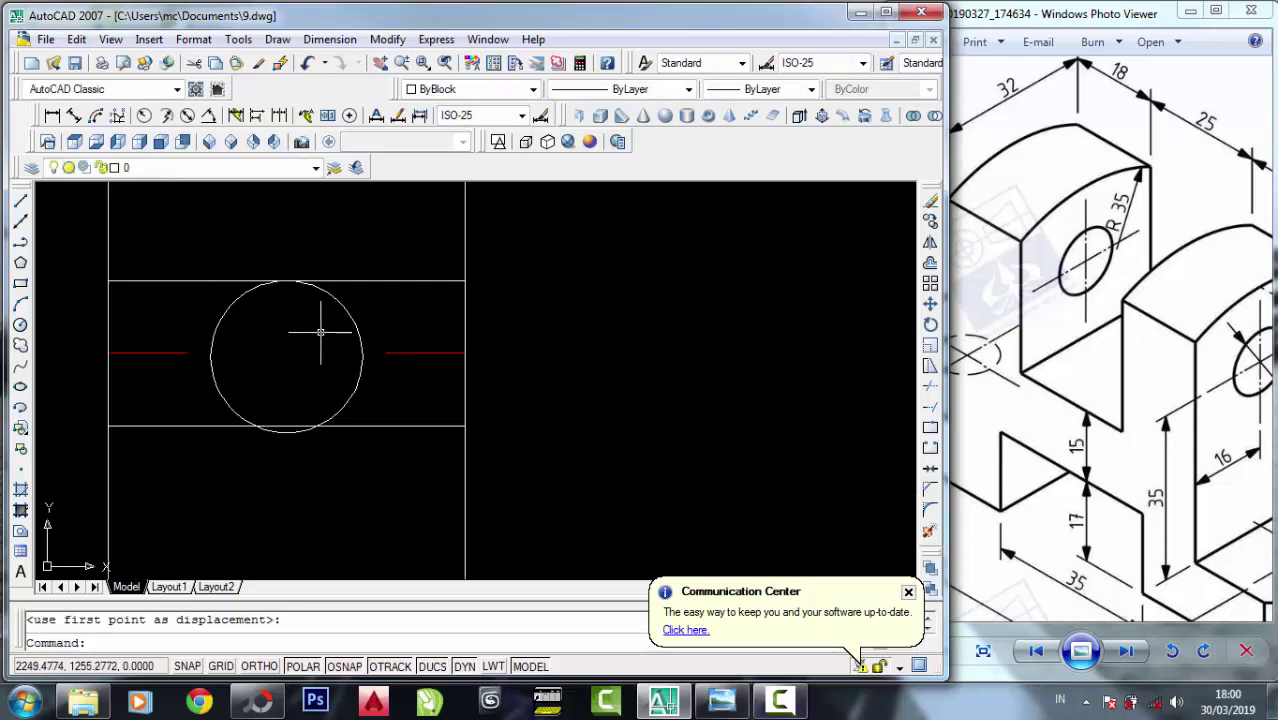
pyautogui.scroll(2, 305, 386)
pyautogui.scroll(-2, 309, 389)
pyautogui.moveTo(551, 379)
pyautogui.mouseDown(button='middle')
pyautogui.moveTo(428, 394)
pyautogui.moveTo(554, 400)
pyautogui.mouseUp(button='middle')
pyautogui.scroll(1, 242, 362)
pyautogui.scroll(2, 239, 362)
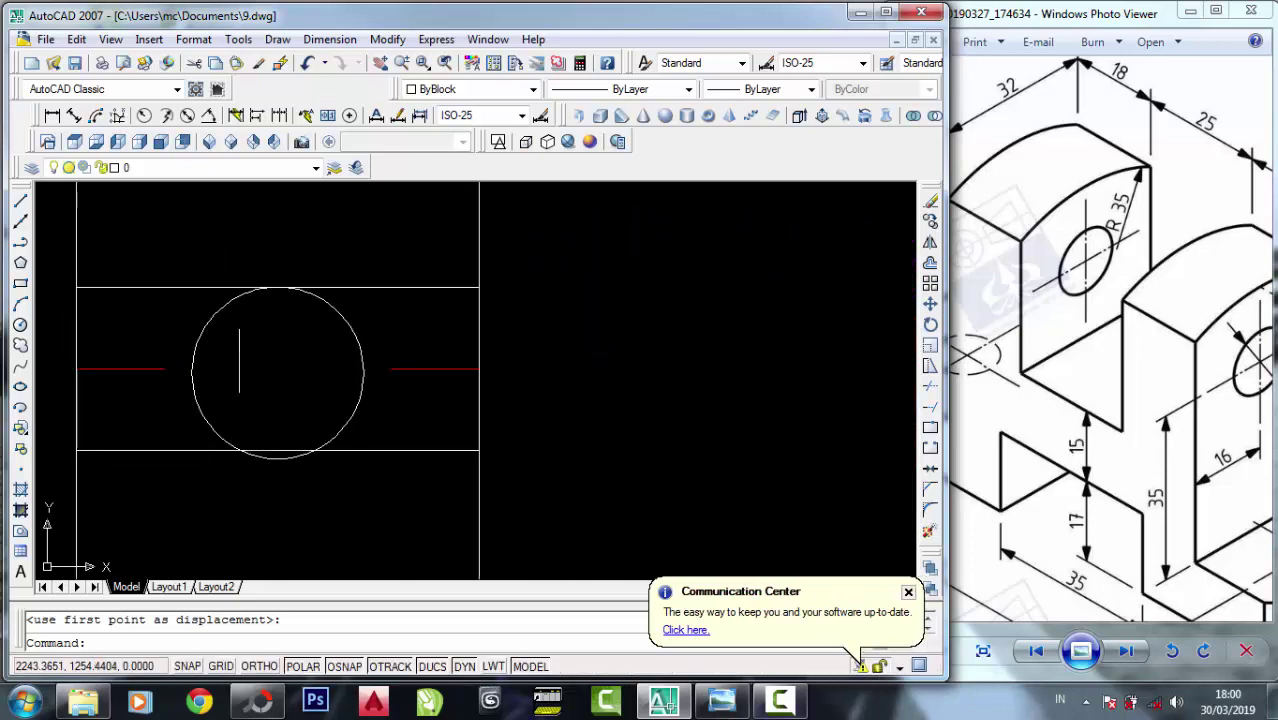
# Abandon a second circle, then erase the old circle and red line.
pyautogui.click(20, 325)
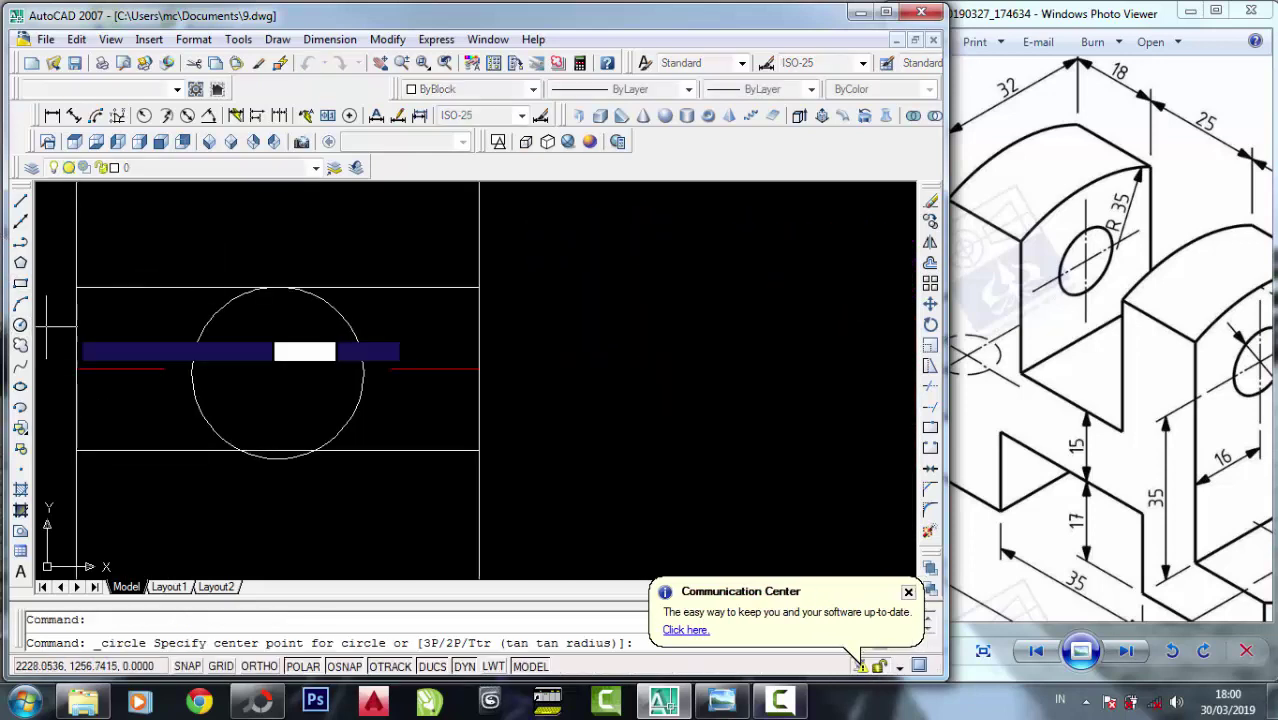
pyautogui.click(277, 372)
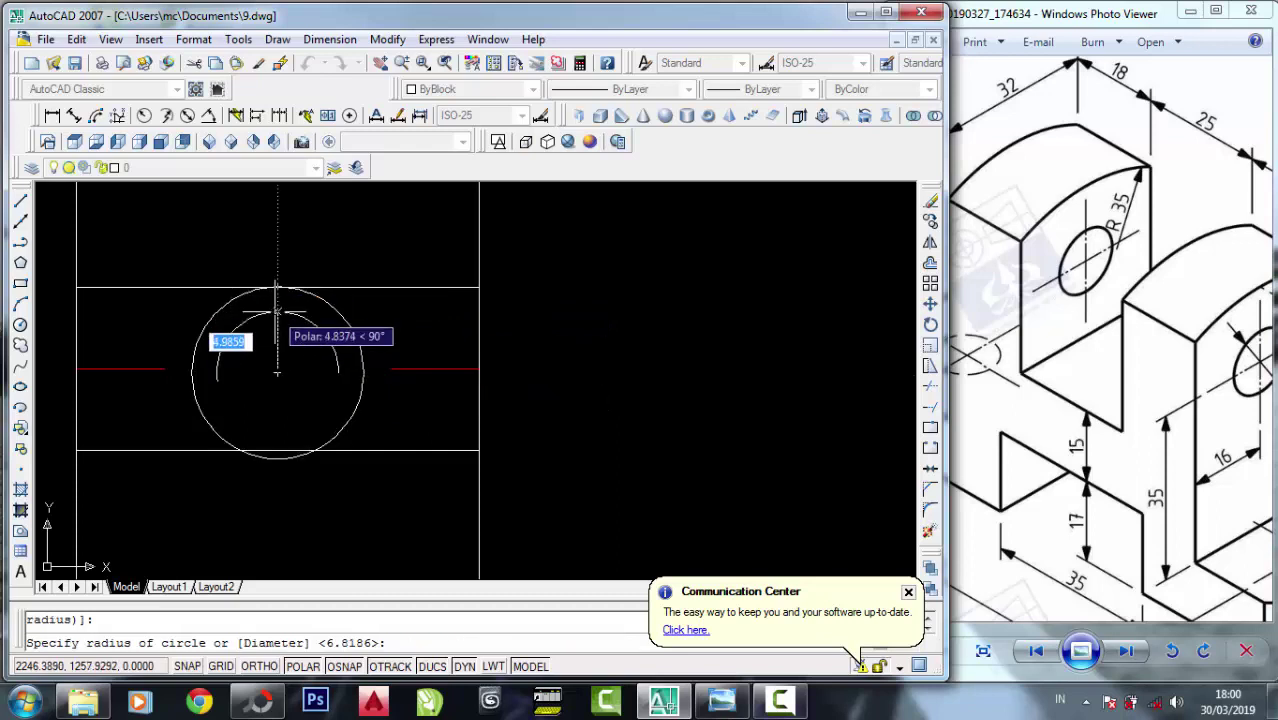
pyautogui.rightClick(273, 303)
pyautogui.click(300, 342)
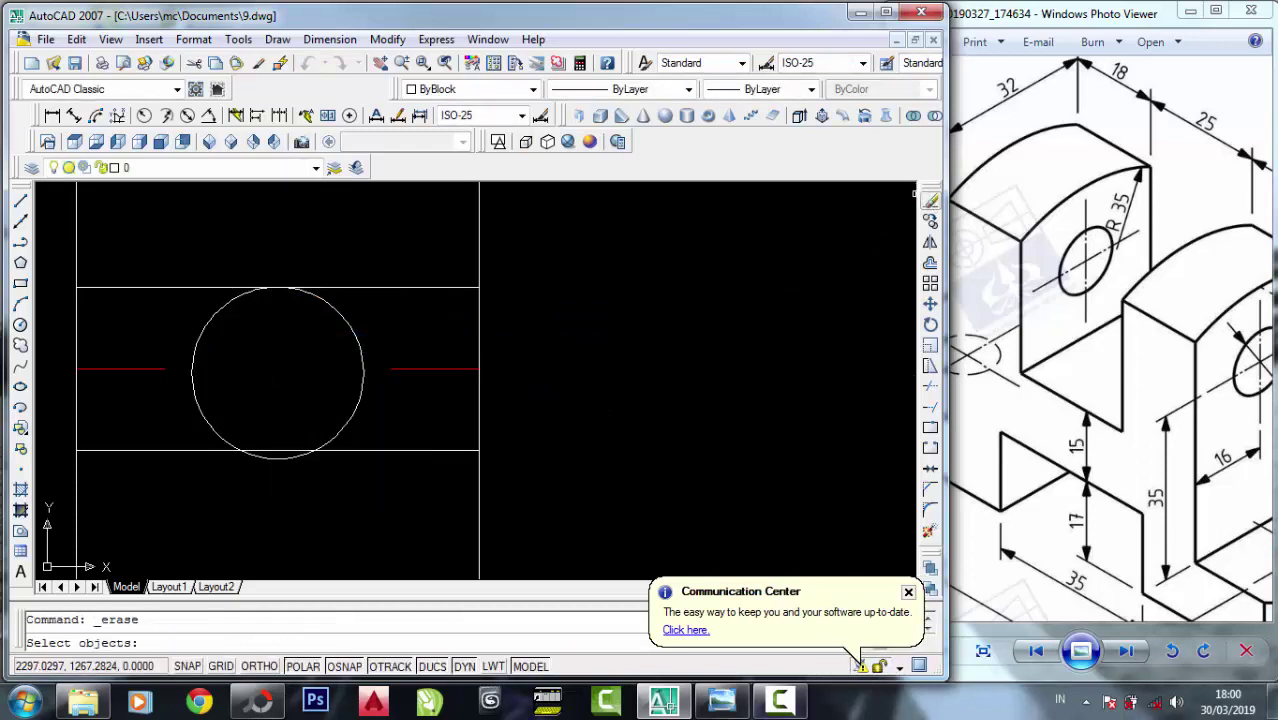
pyautogui.click(394, 408)
pyautogui.click(228, 349)
pyautogui.press('Return')
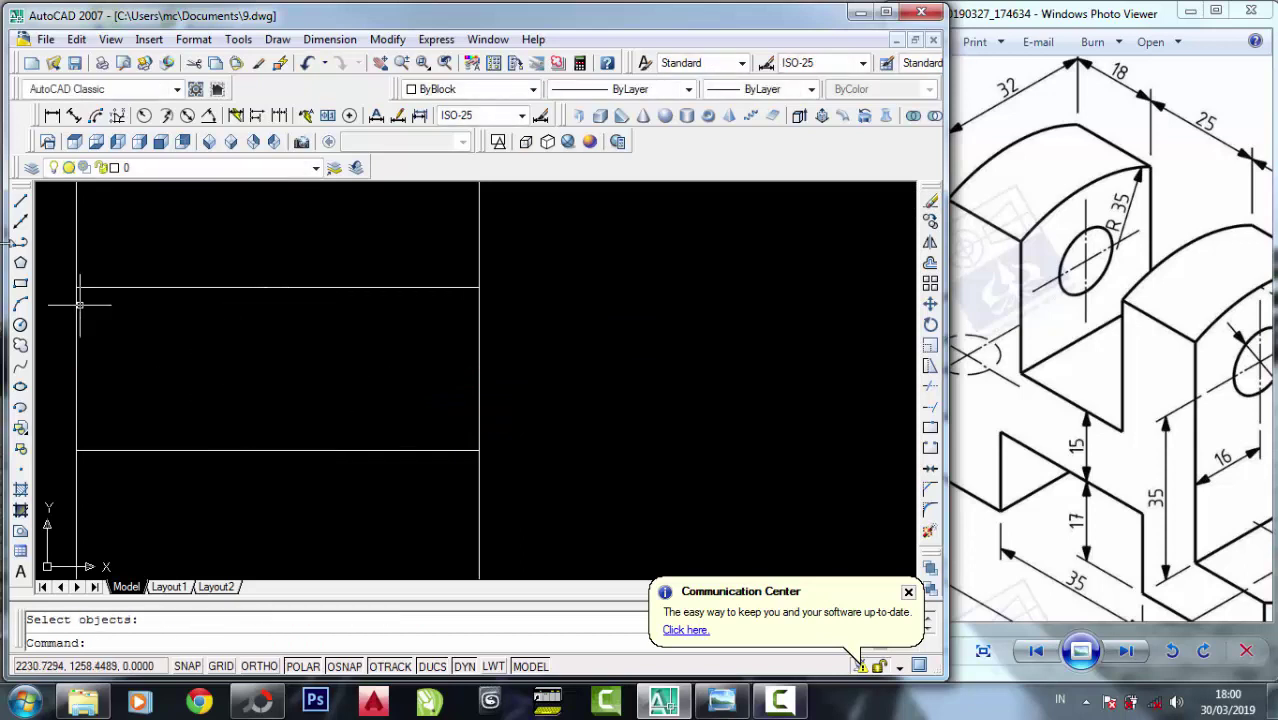
# Draw a horizontal line across the middle of the side view, edge to edge.
pyautogui.click(22, 210)
pyautogui.scroll(-2, 186, 434)
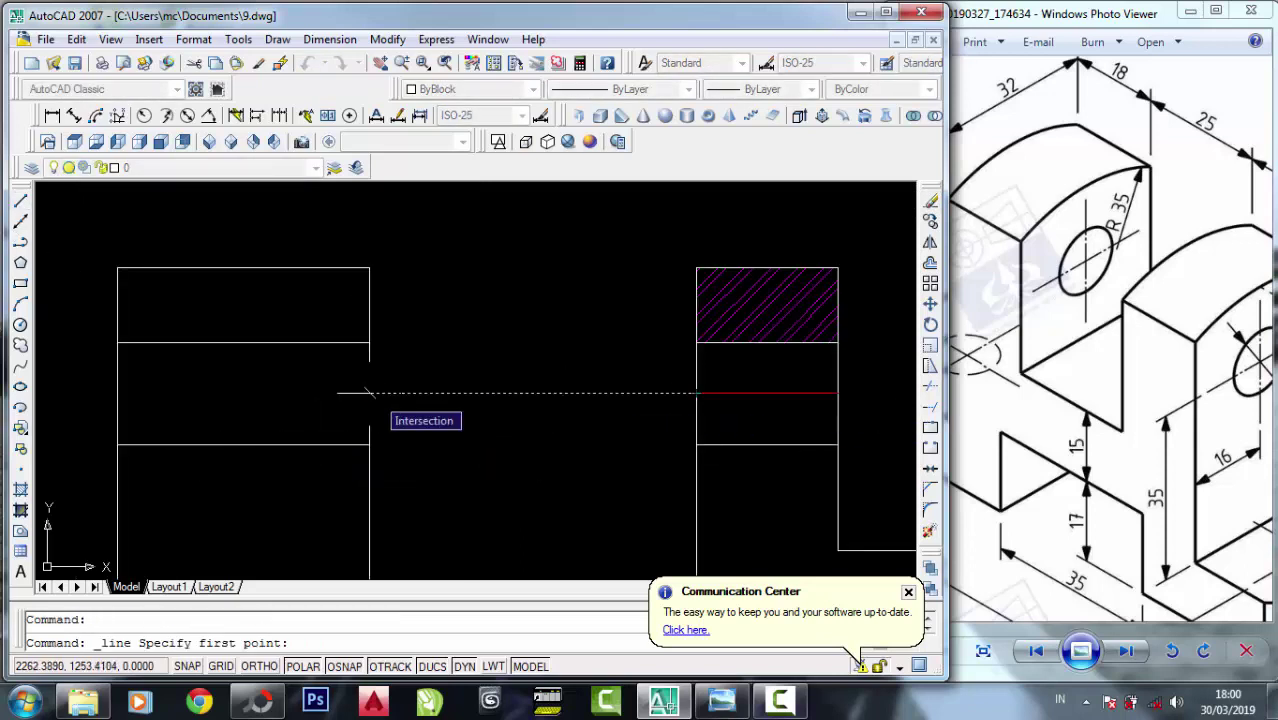
pyautogui.click(369, 393)
pyautogui.click(117, 393)
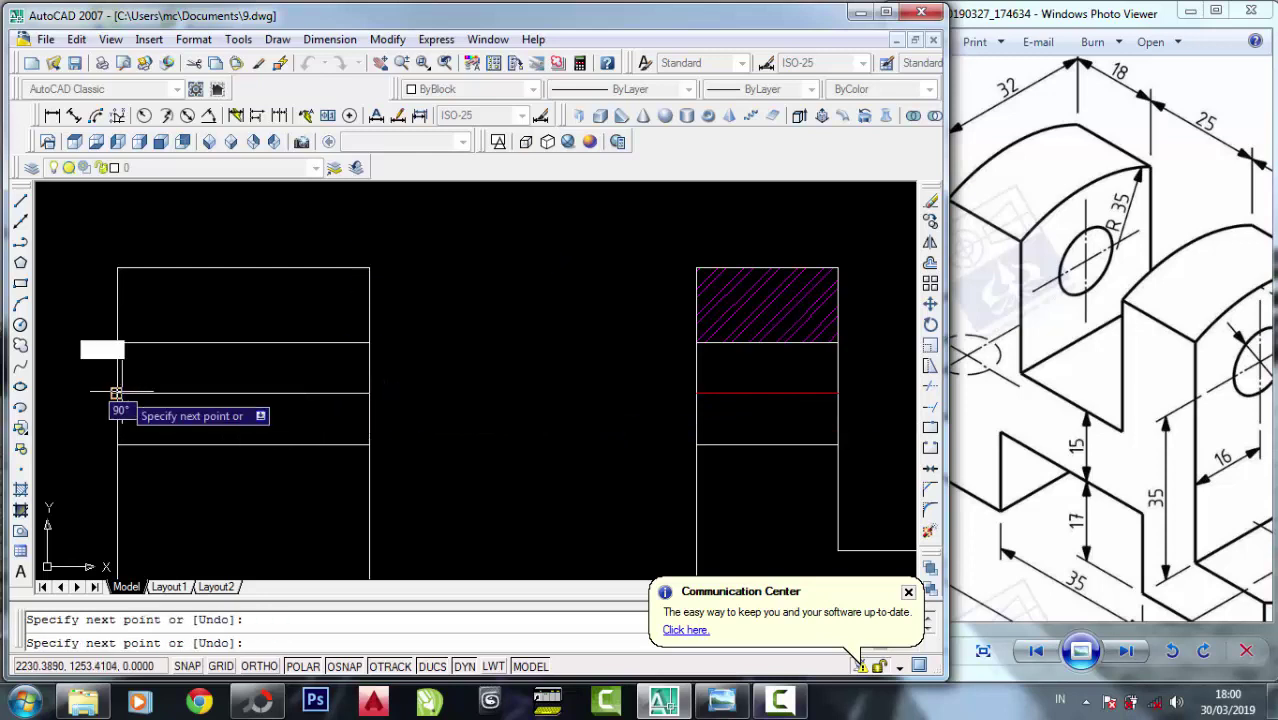
pyautogui.rightClick(120, 395)
pyautogui.click(156, 407)
# Draw a circle centred on that line's midpoint, reaching up to the top line.
pyautogui.click(20, 324)
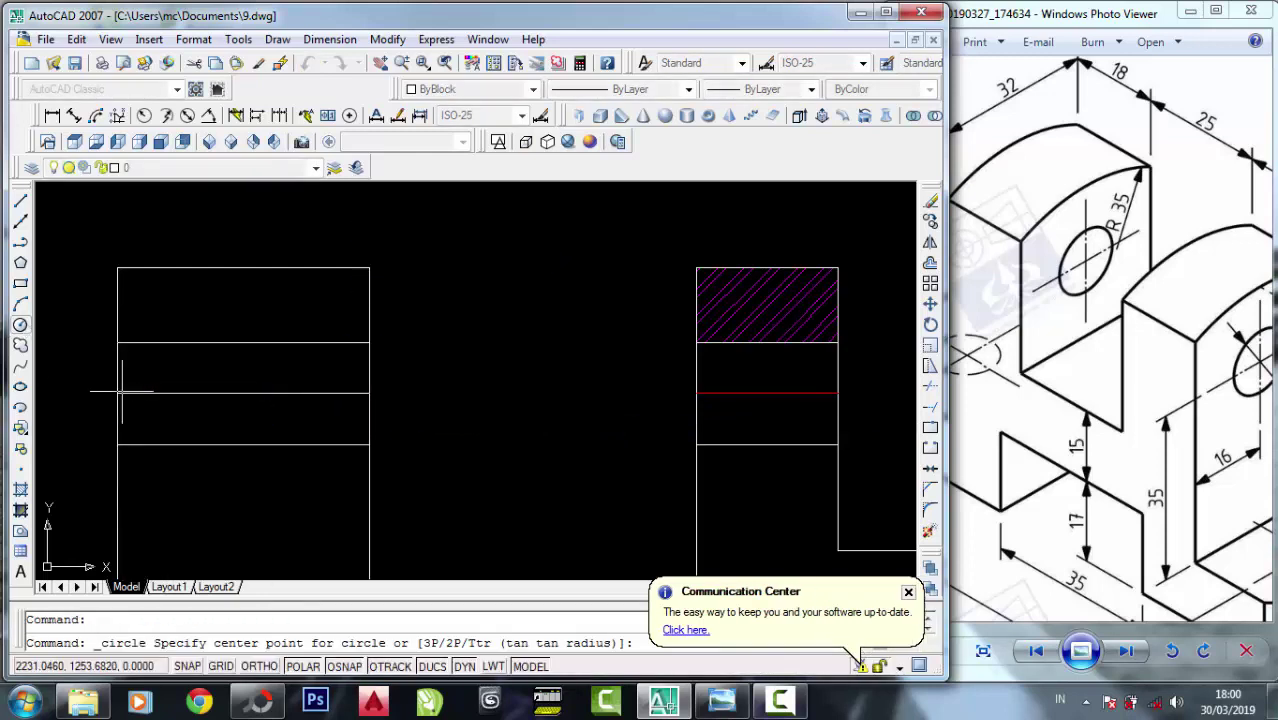
pyautogui.click(243, 393)
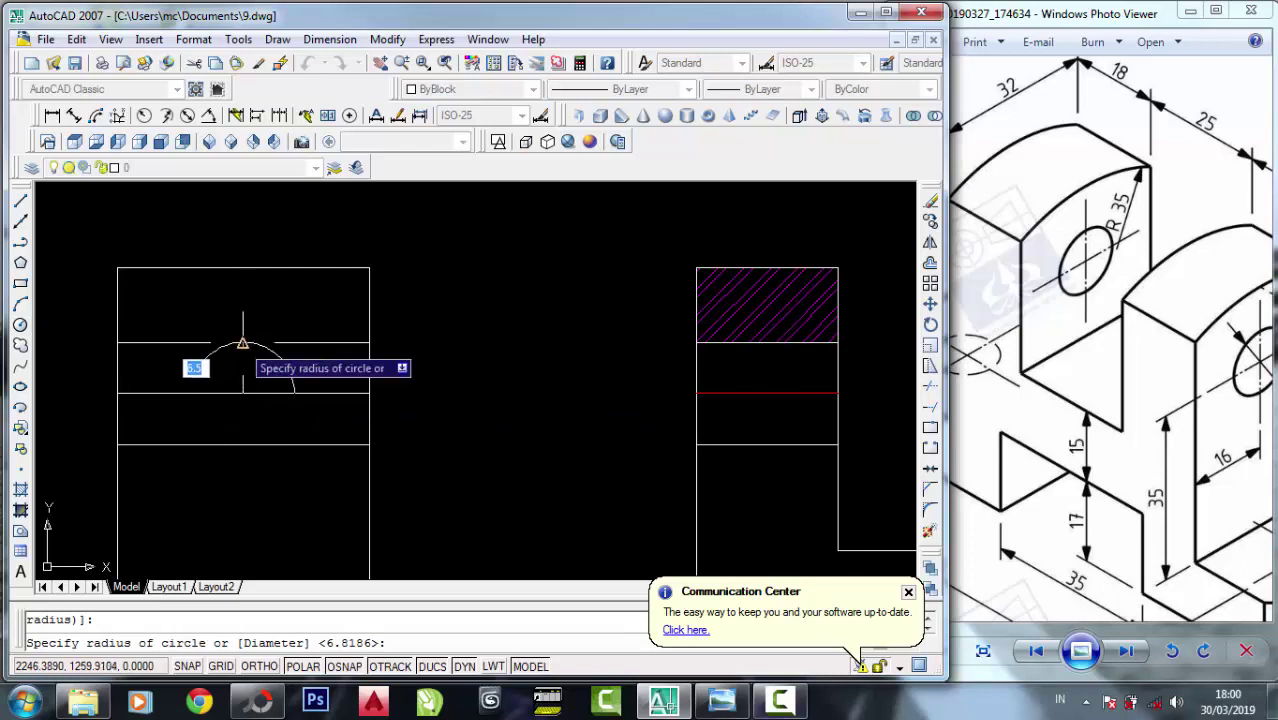
pyautogui.click(243, 343)
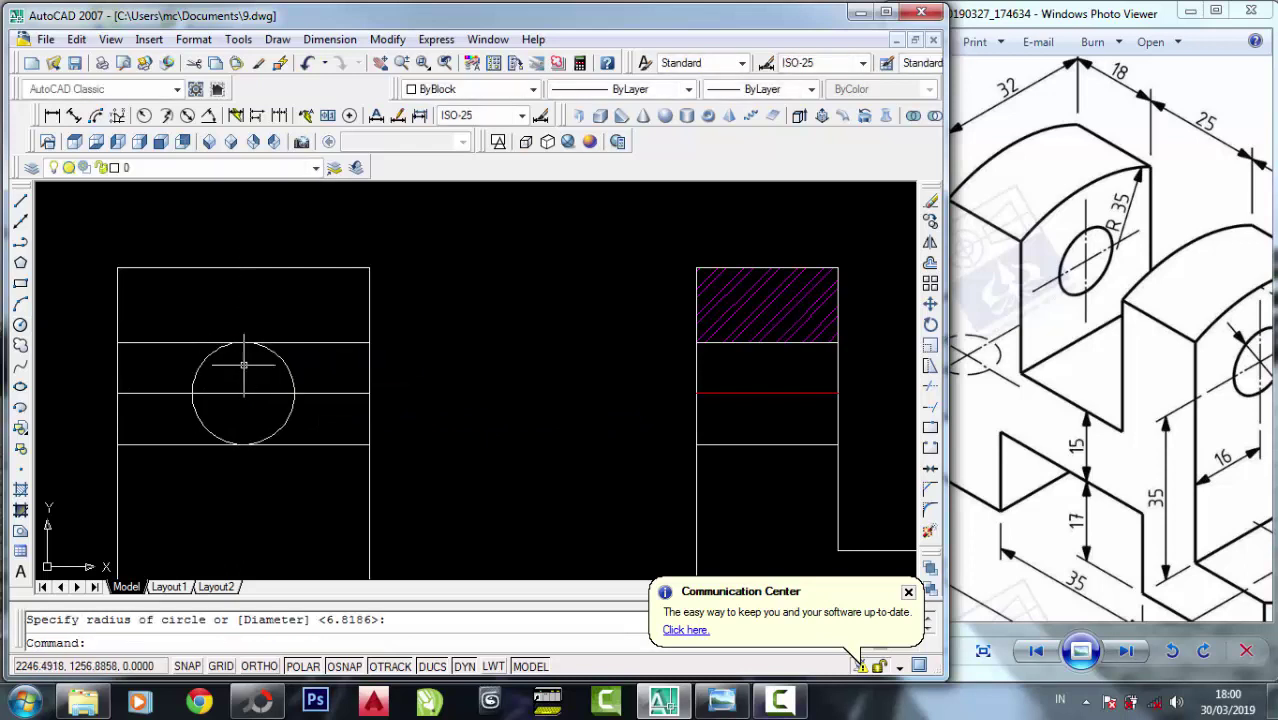
pyautogui.click(930, 201)
# Put the horizontal line through the hole circle on Layer4.
pyautogui.press('Escape')
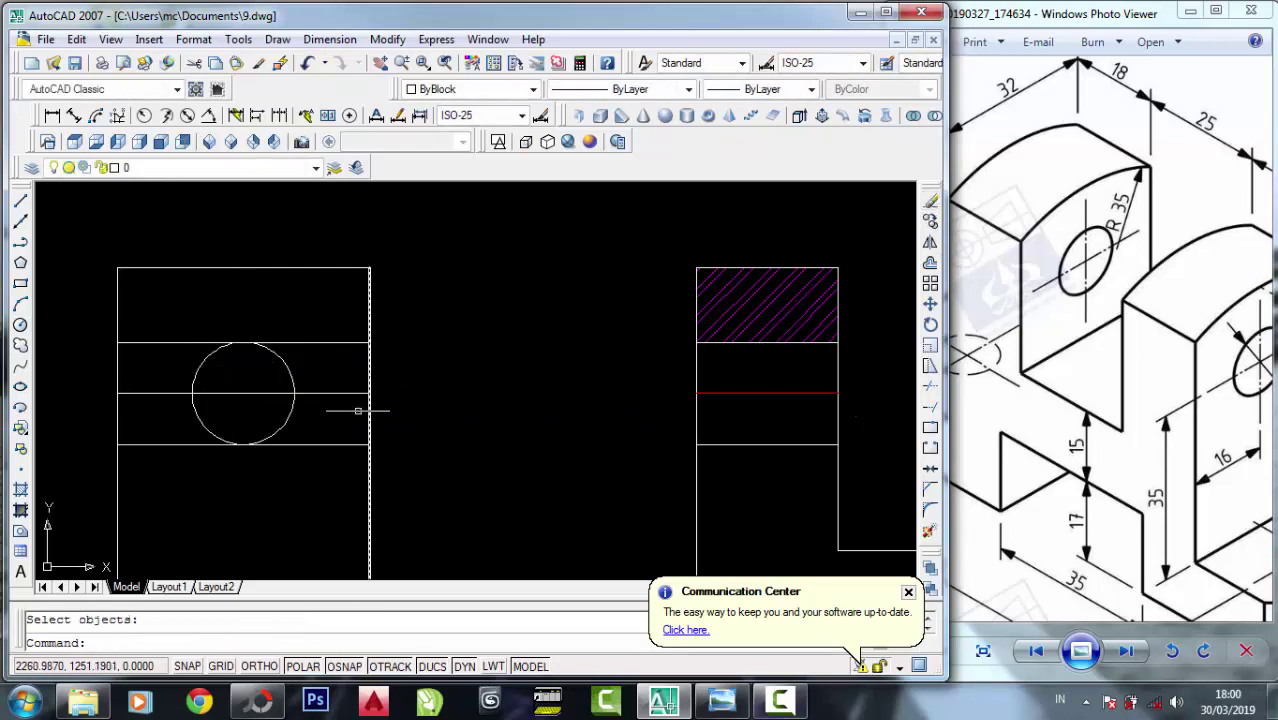
pyautogui.click(352, 408)
pyautogui.click(290, 345)
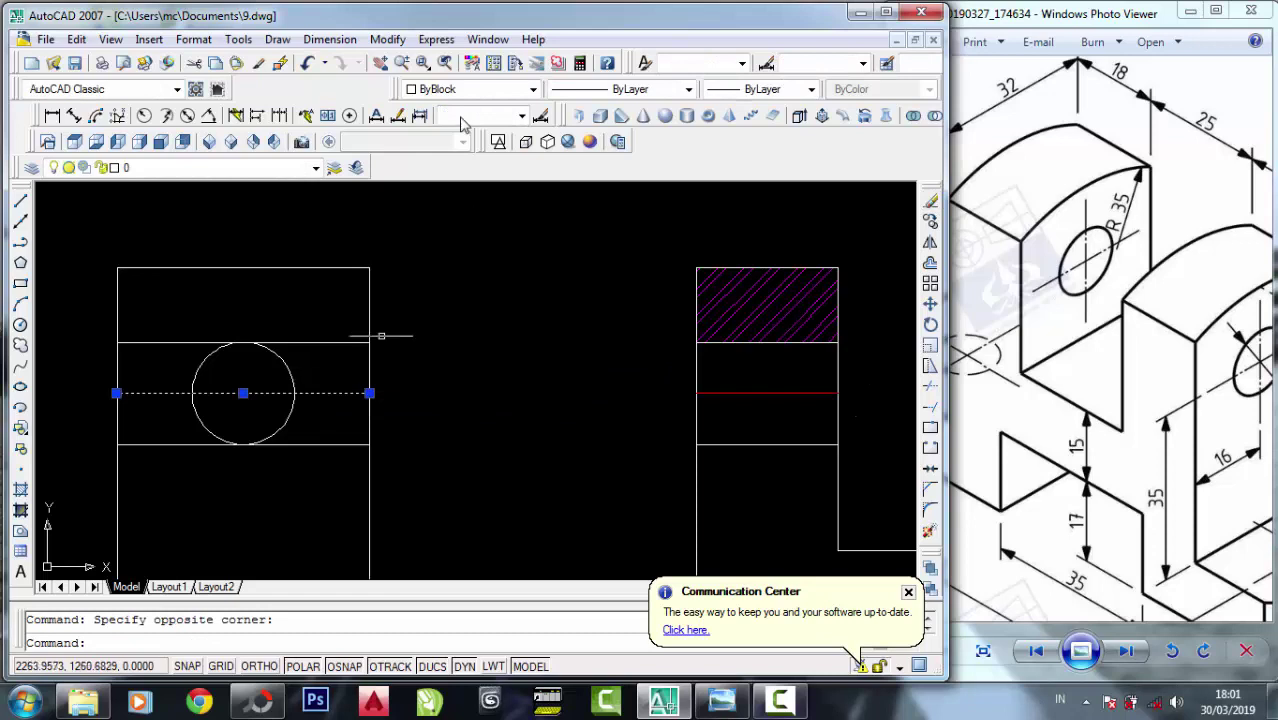
pyautogui.click(200, 170)
pyautogui.click(178, 258)
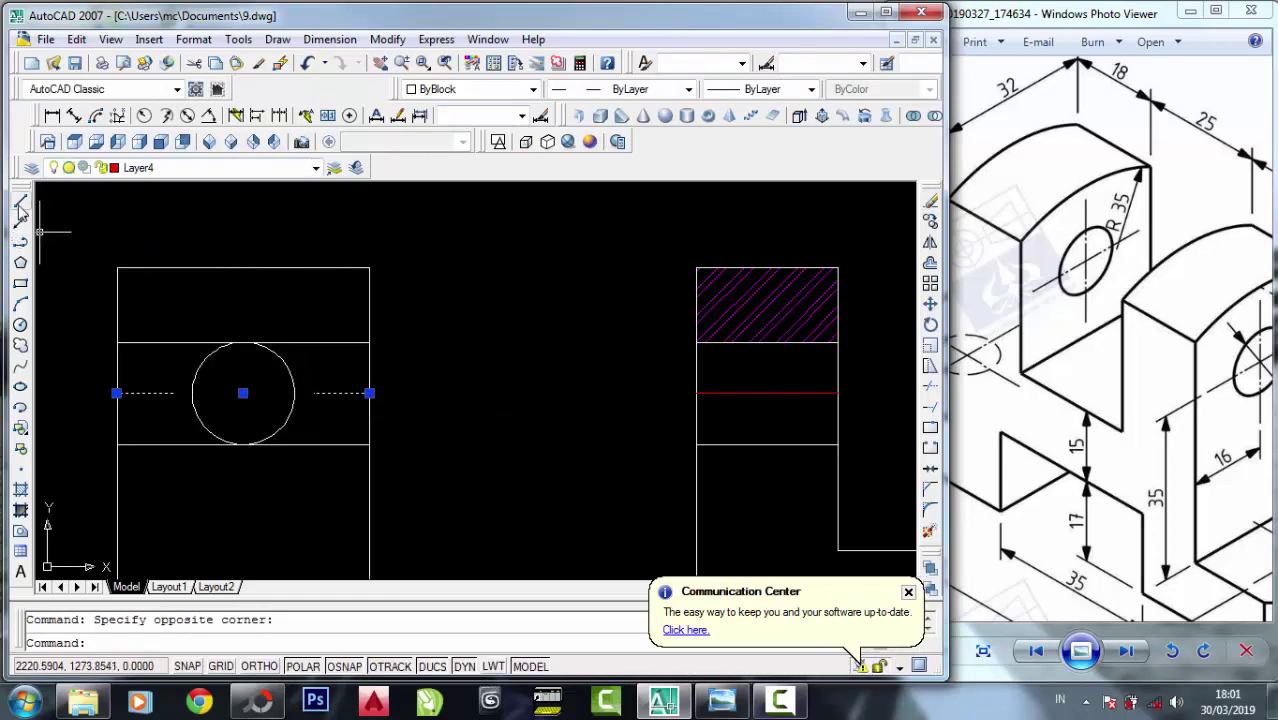
pyautogui.click(20, 201)
pyautogui.click(585, 312)
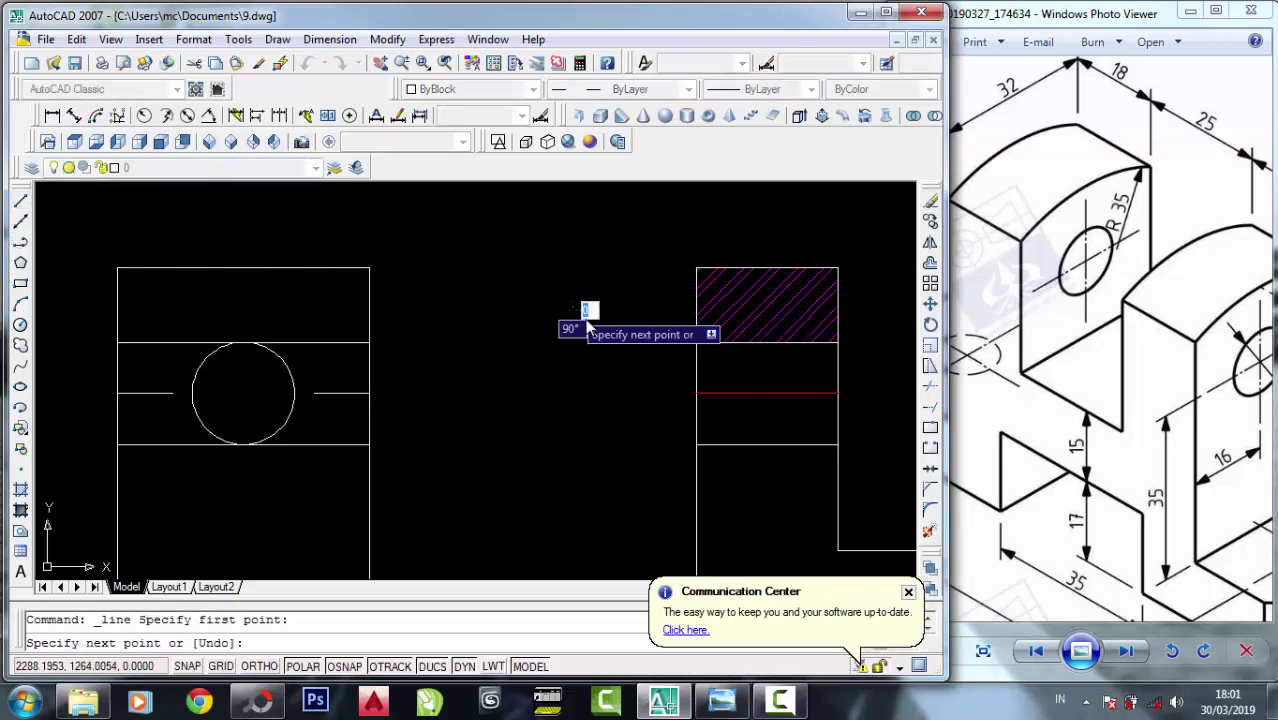
# Set the line's colour to ByLayer so it shows in Layer4's red.
pyautogui.click(341, 407)
pyautogui.click(320, 362)
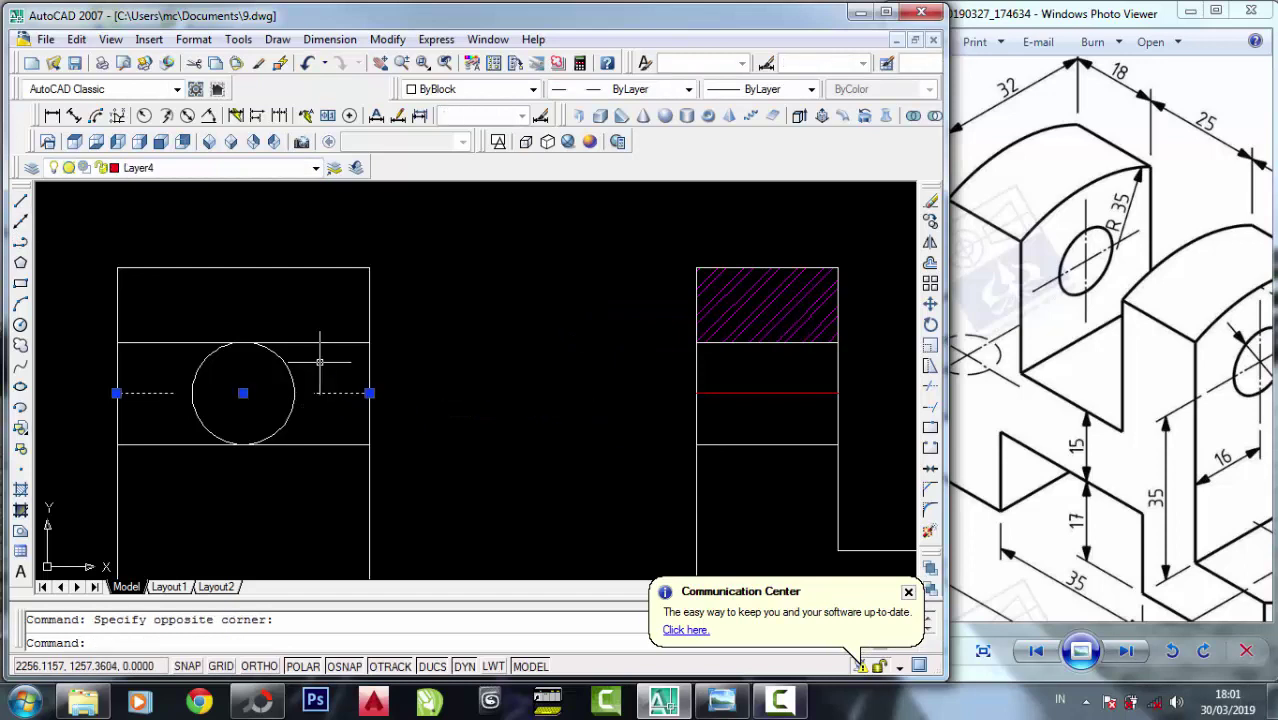
pyautogui.click(438, 89)
pyautogui.click(437, 108)
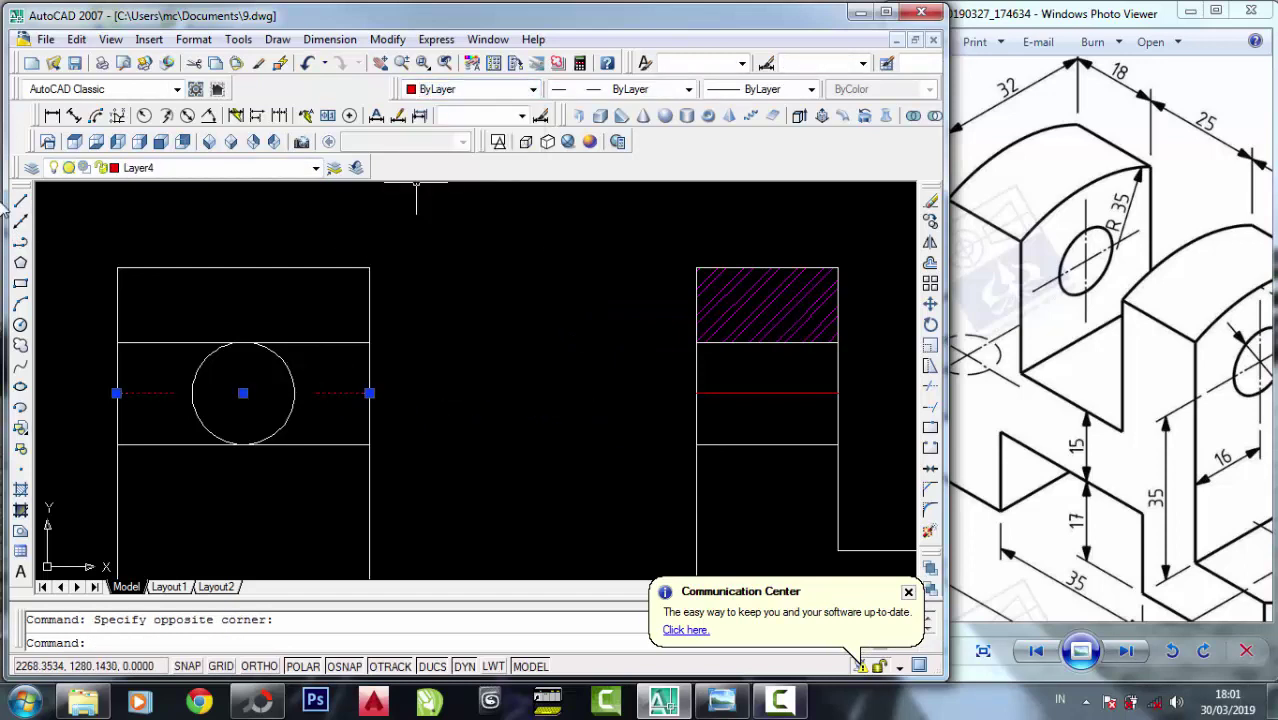
# Cancel a stray line, then zoom out and pan to show the whole front view.
pyautogui.click(20, 201)
pyautogui.click(456, 285)
pyautogui.rightClick(456, 285)
pyautogui.click(478, 286)
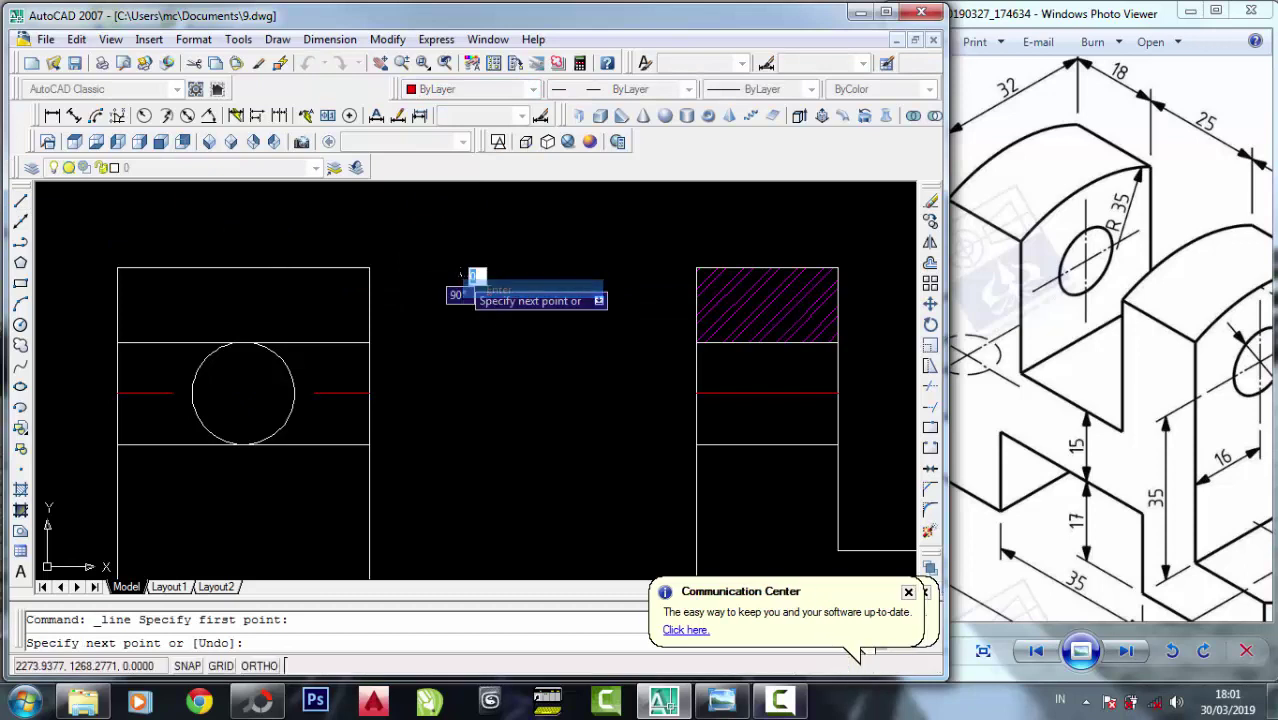
pyautogui.scroll(-2, 246, 246)
pyautogui.moveTo(871, 264); pyautogui.dragTo(831, 224, button='middle')
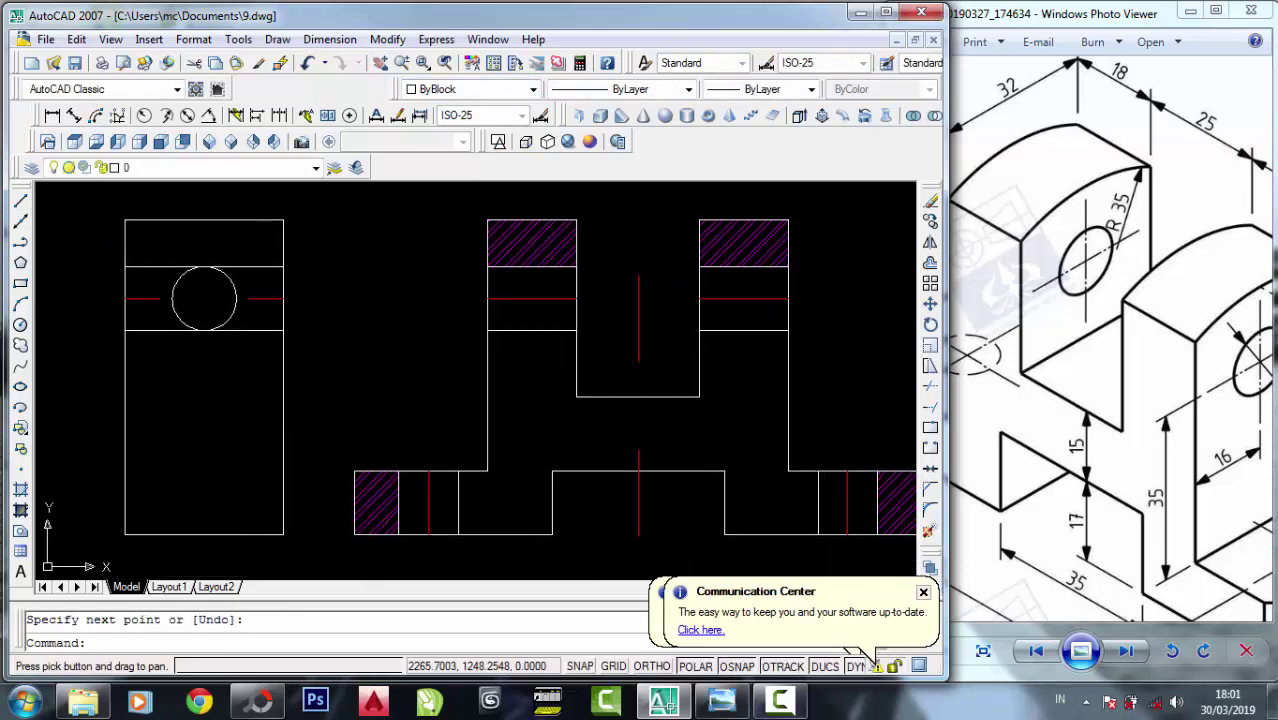
# Erase the two inner lines near the side view's circle and recentre the views.
pyautogui.click(930, 201)
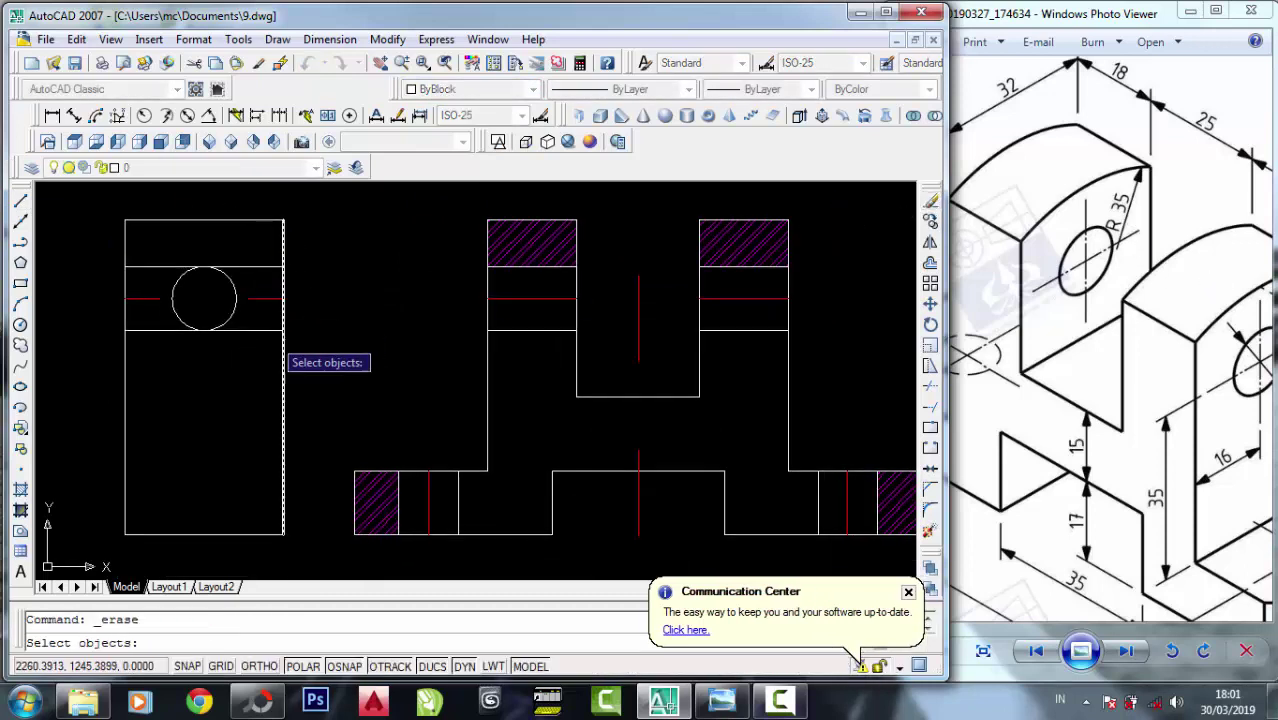
pyautogui.click(243, 265)
pyautogui.click(245, 262)
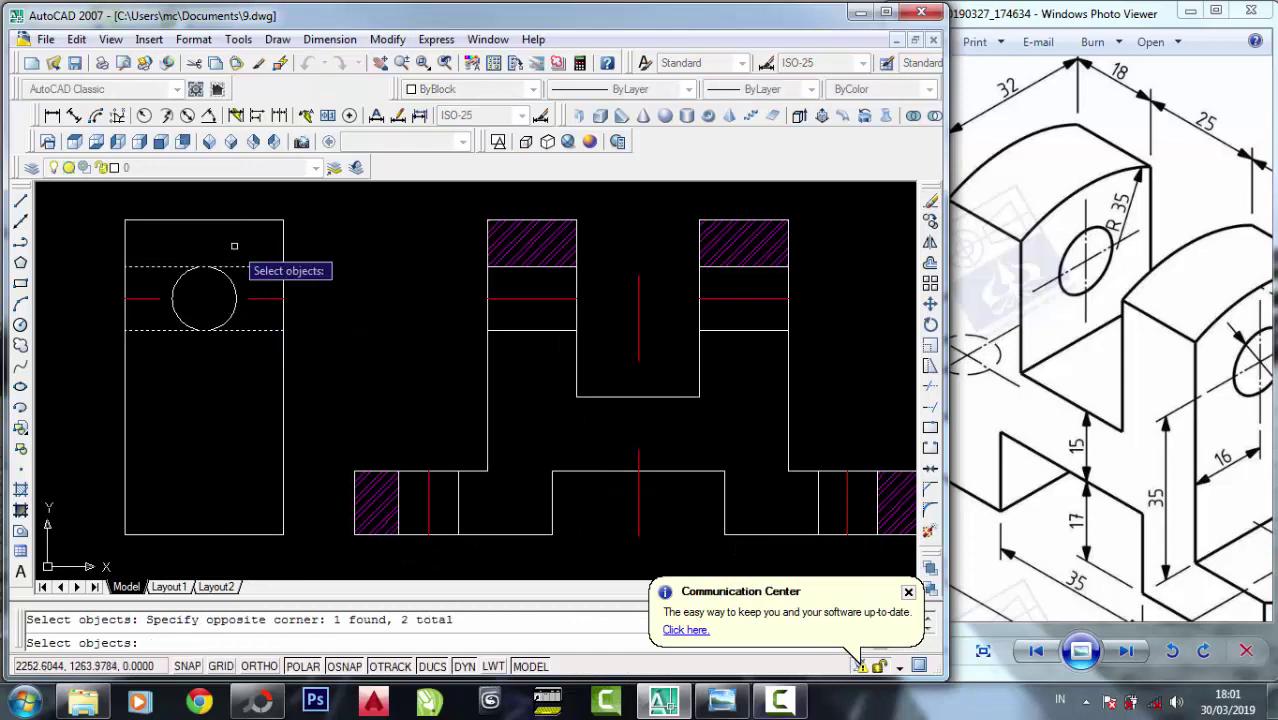
pyautogui.press('Return')
pyautogui.scroll(-2, 252, 314)
pyautogui.scroll(1, 291, 400)
pyautogui.moveTo(291, 400); pyautogui.dragTo(327, 428, button='middle')
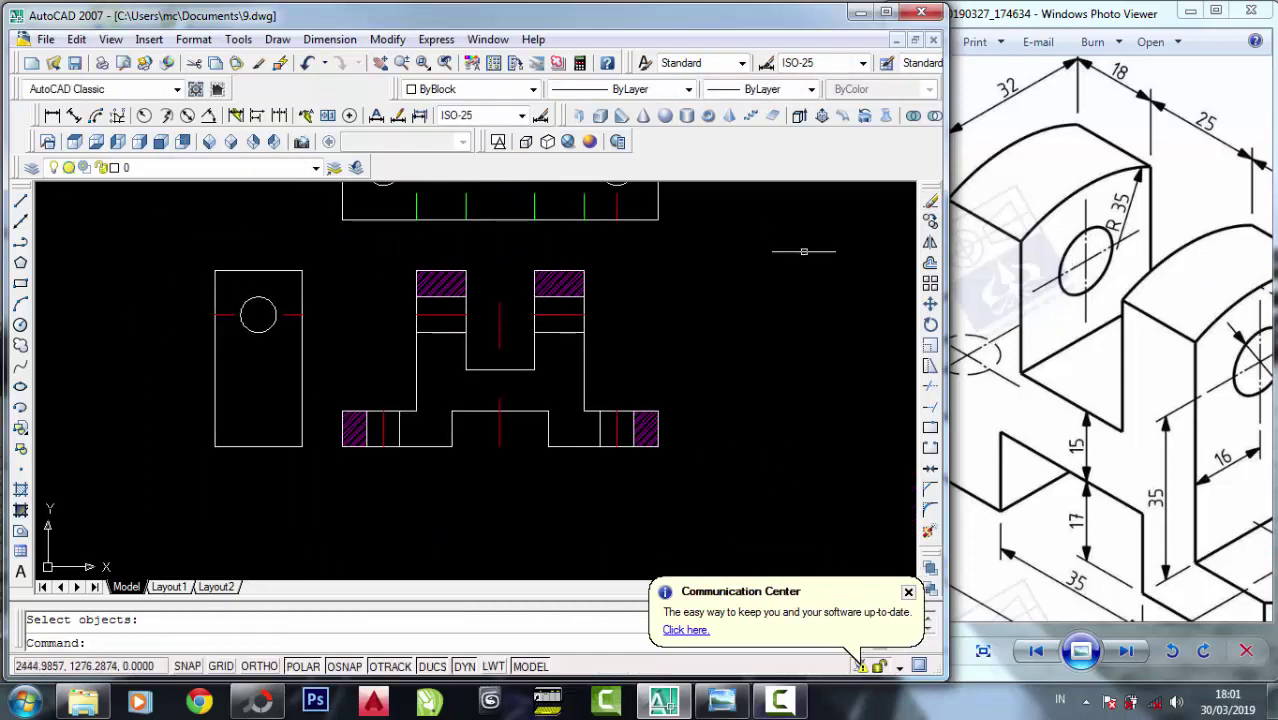
# Make Layer3 current and draw a green ByLayer line across the side view.
pyautogui.click(200, 167)
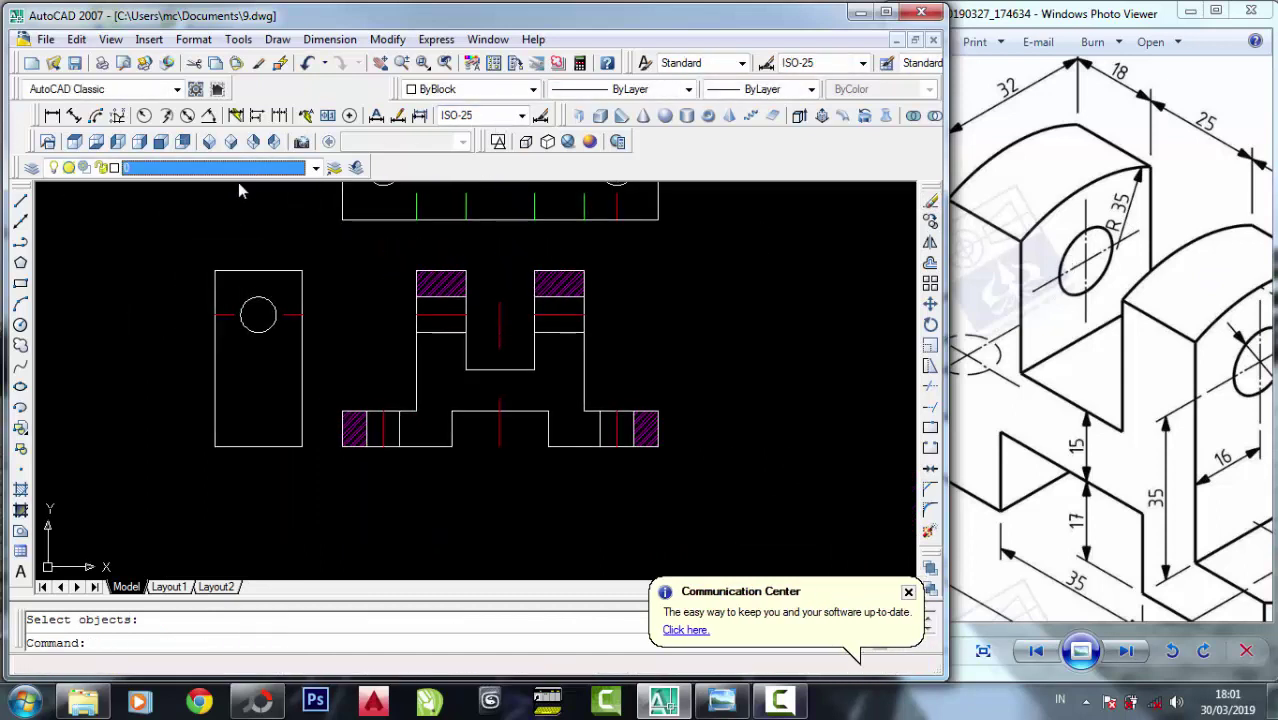
pyautogui.click(150, 228)
pyautogui.click(20, 201)
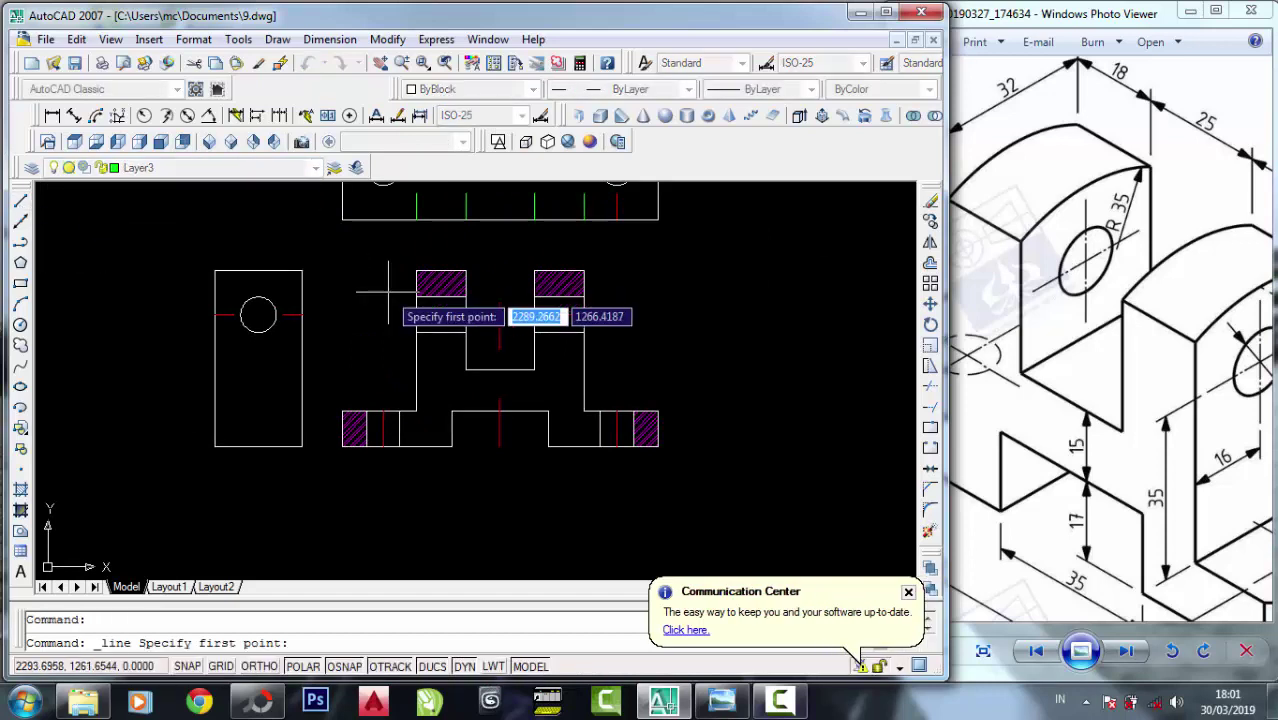
pyautogui.click(342, 410)
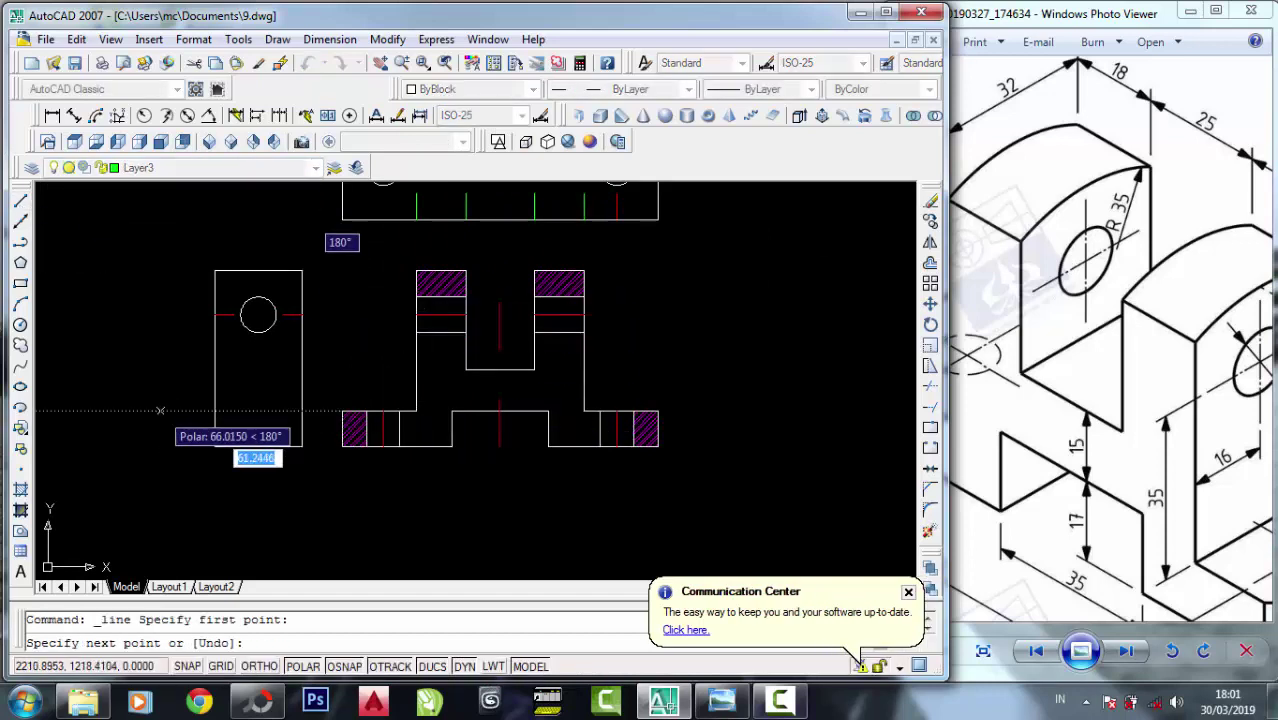
pyautogui.click(160, 410)
pyautogui.rightClick(160, 410)
pyautogui.click(203, 425)
pyautogui.click(450, 89)
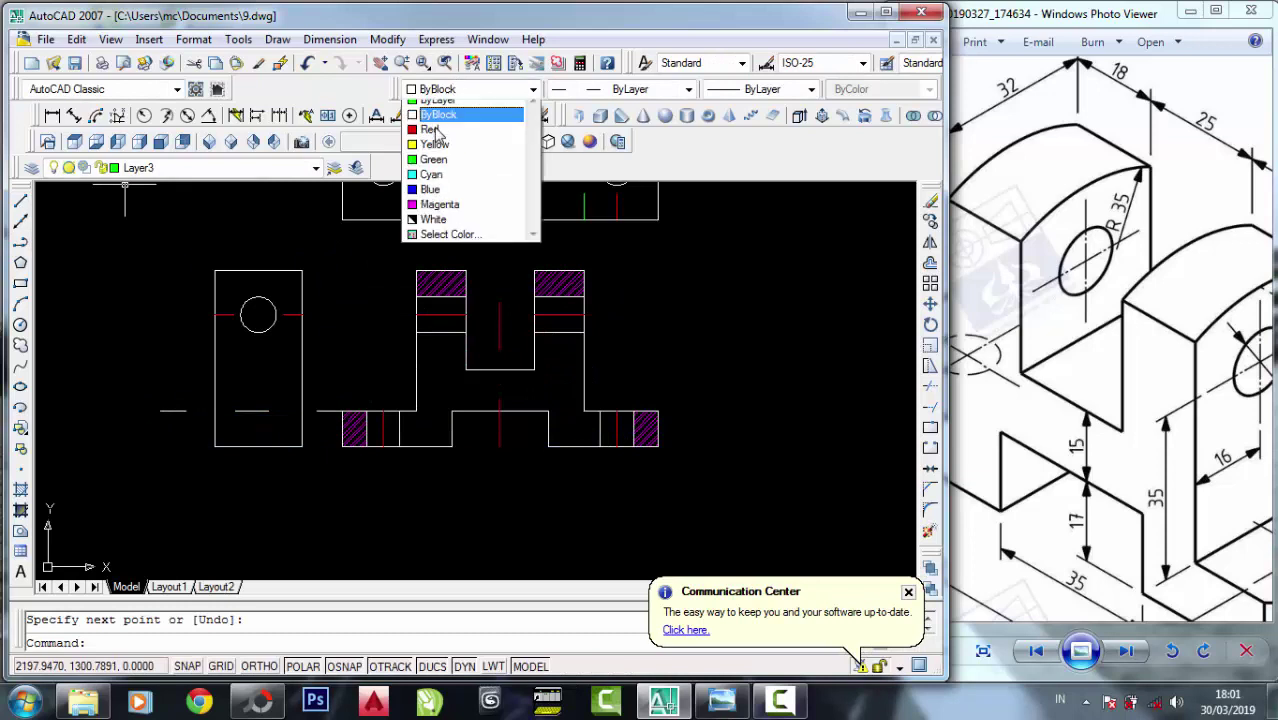
pyautogui.click(430, 108)
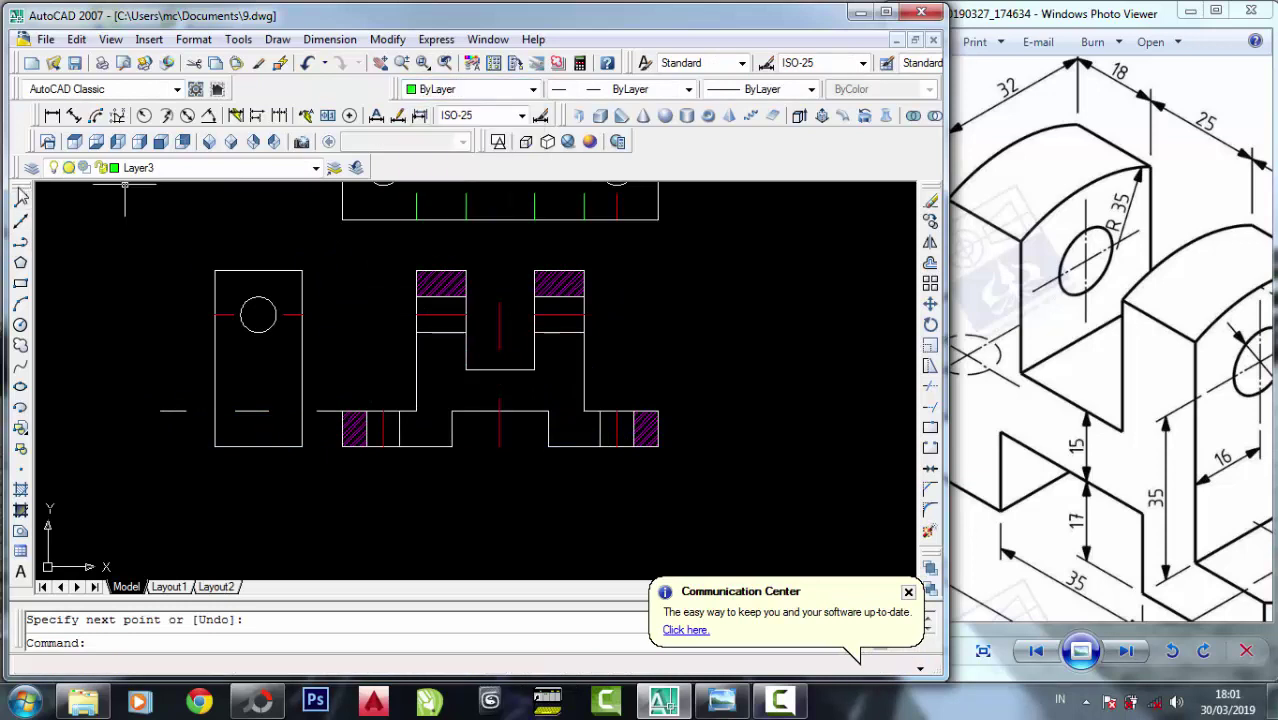
# Draw hidden lines across the side view from the notch corner and slot bottom corner.
pyautogui.click(20, 200)
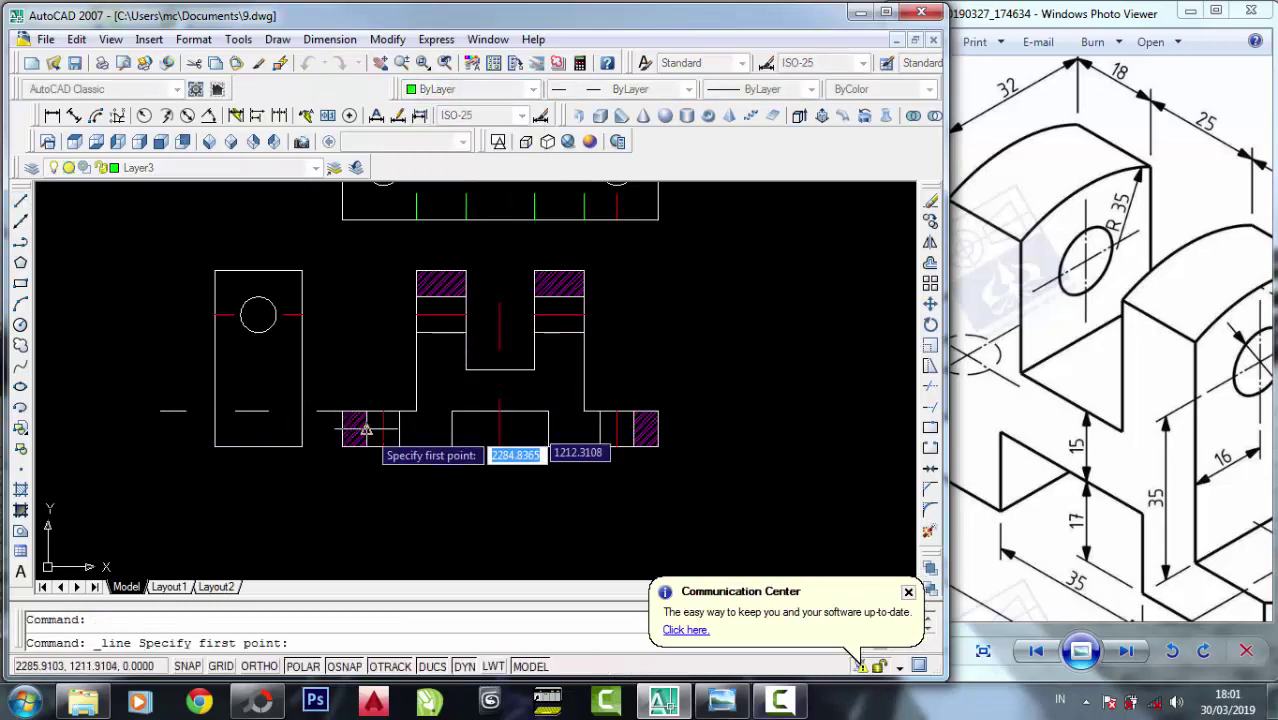
pyautogui.click(342, 446)
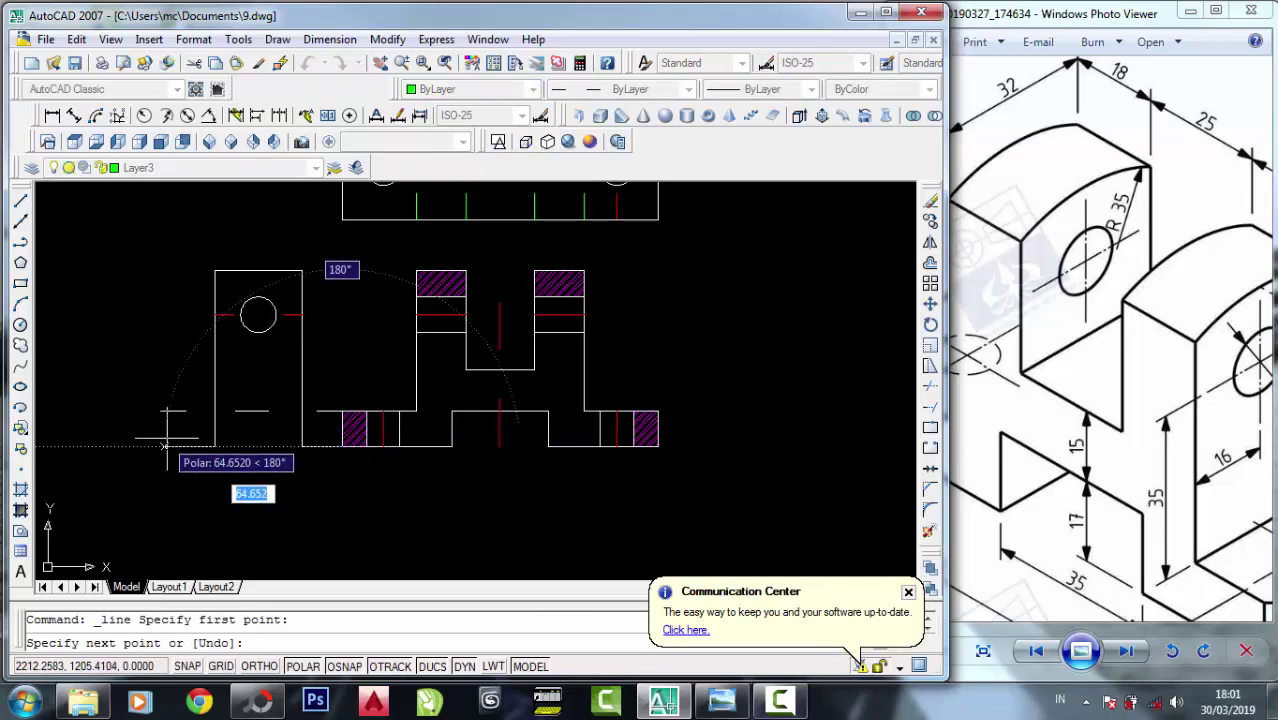
pyautogui.click(20, 200)
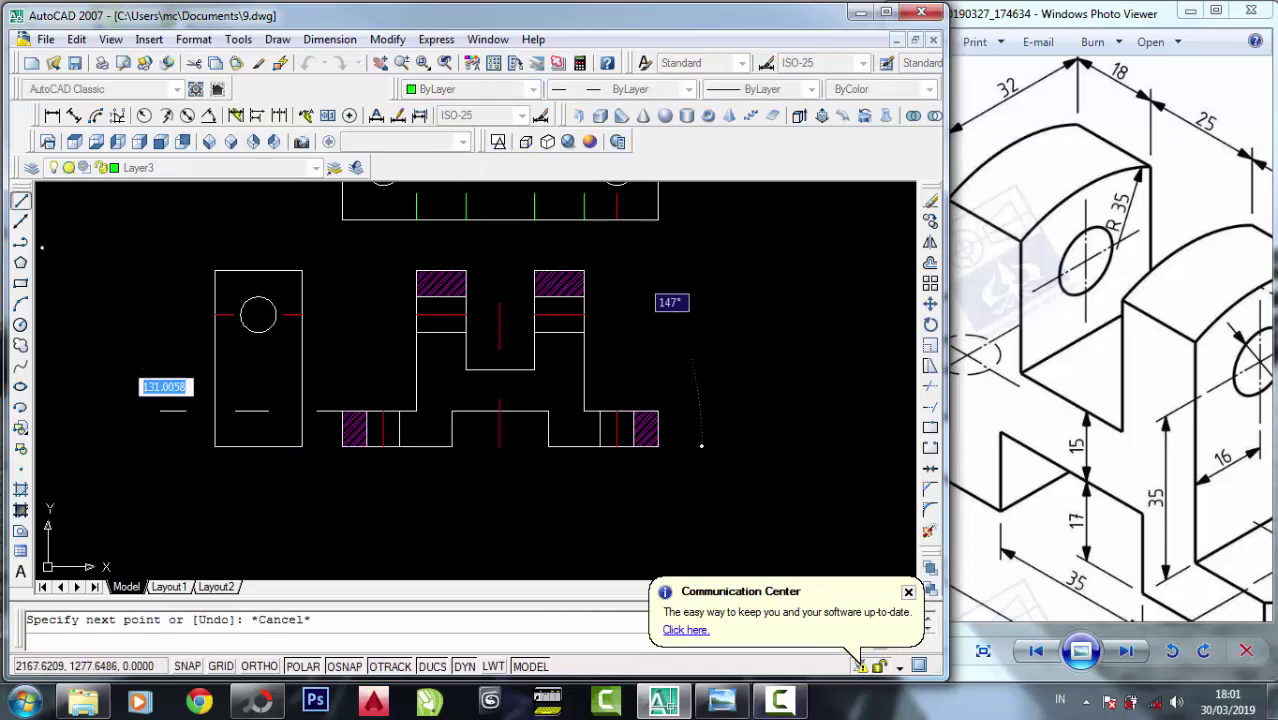
pyautogui.click(416, 332)
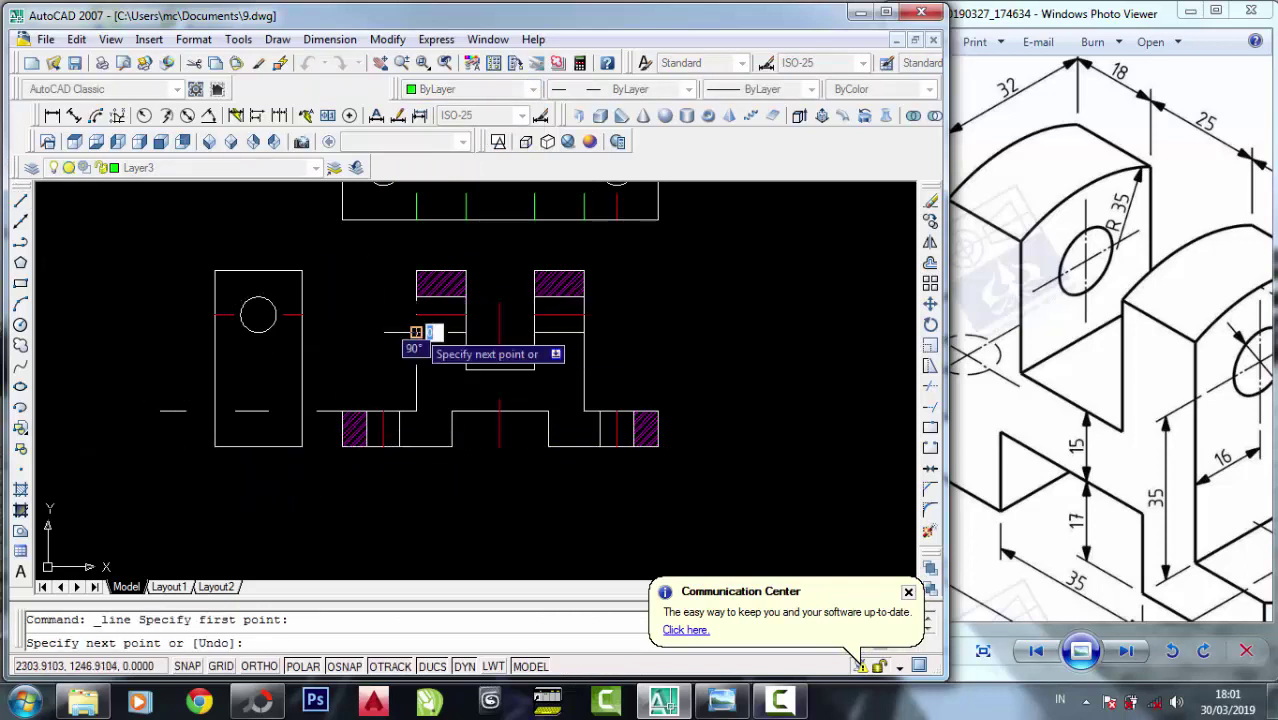
pyautogui.rightClick(180, 334)
pyautogui.click(212, 348)
pyautogui.click(20, 200)
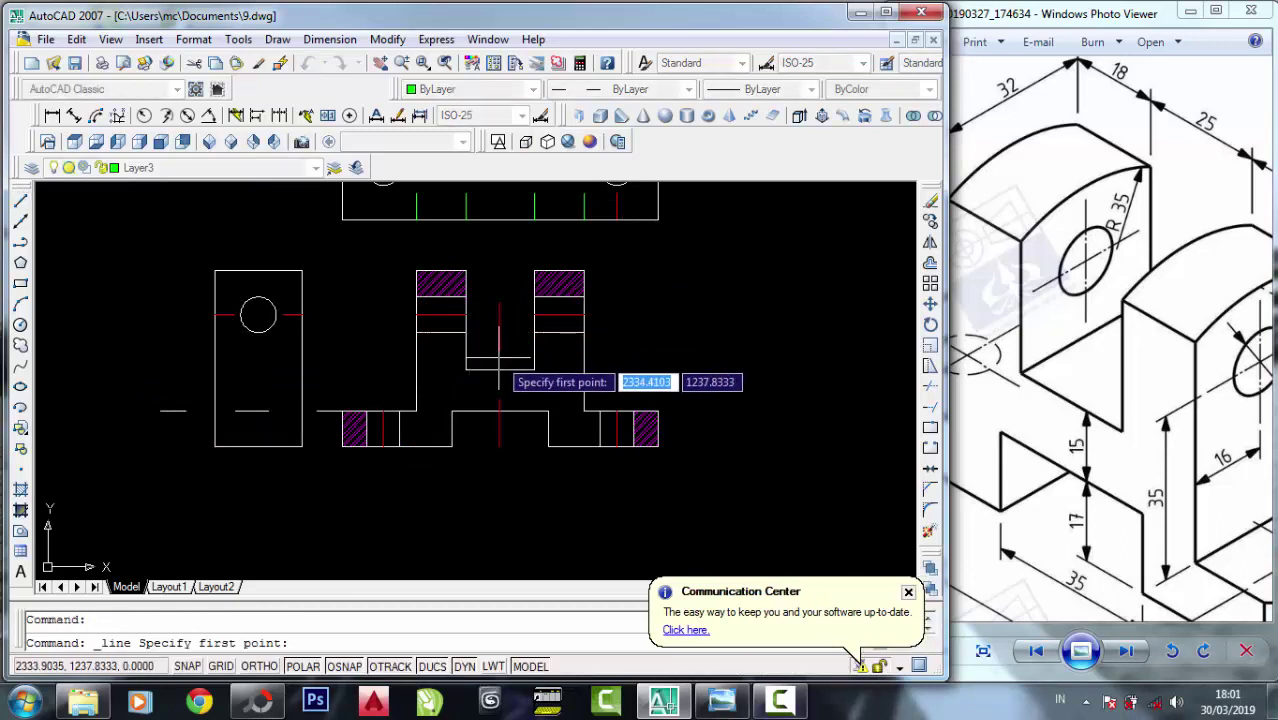
pyautogui.click(466, 370)
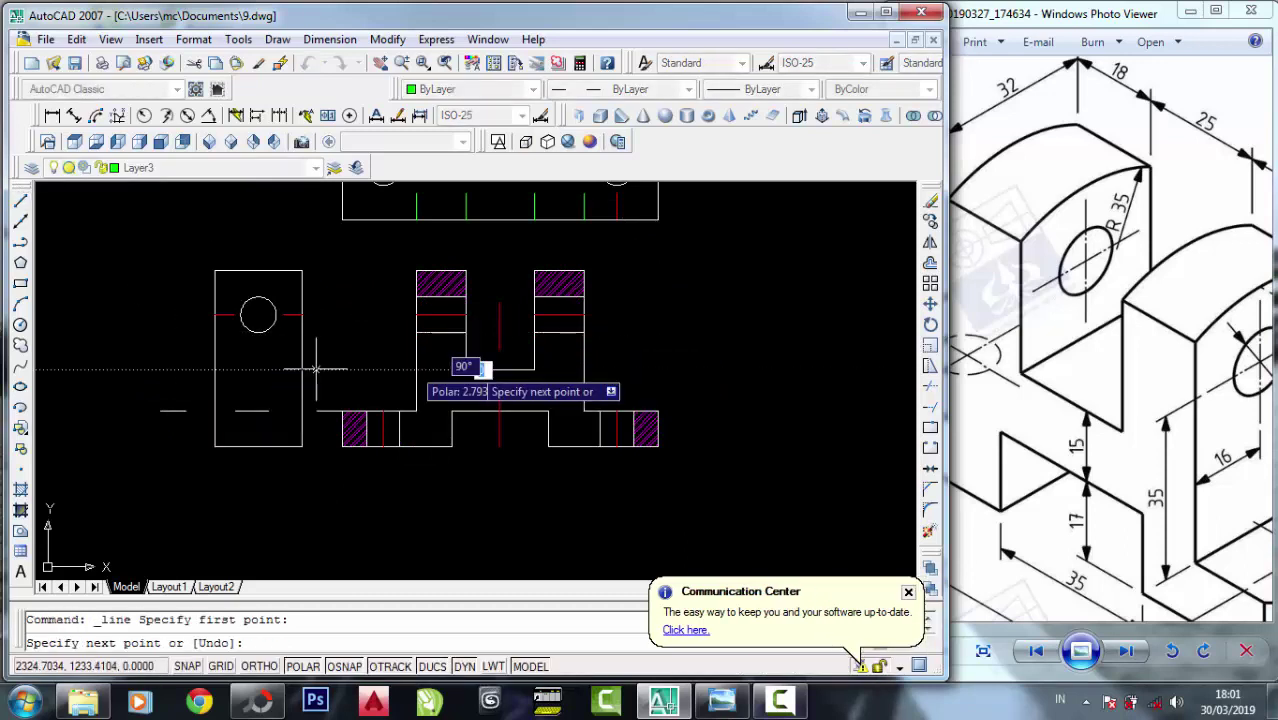
pyautogui.click(180, 370)
pyautogui.rightClick(183, 369)
pyautogui.click(214, 378)
# Set the selected side-view hidden lines to Green.
pyautogui.scroll(3, 312, 375)
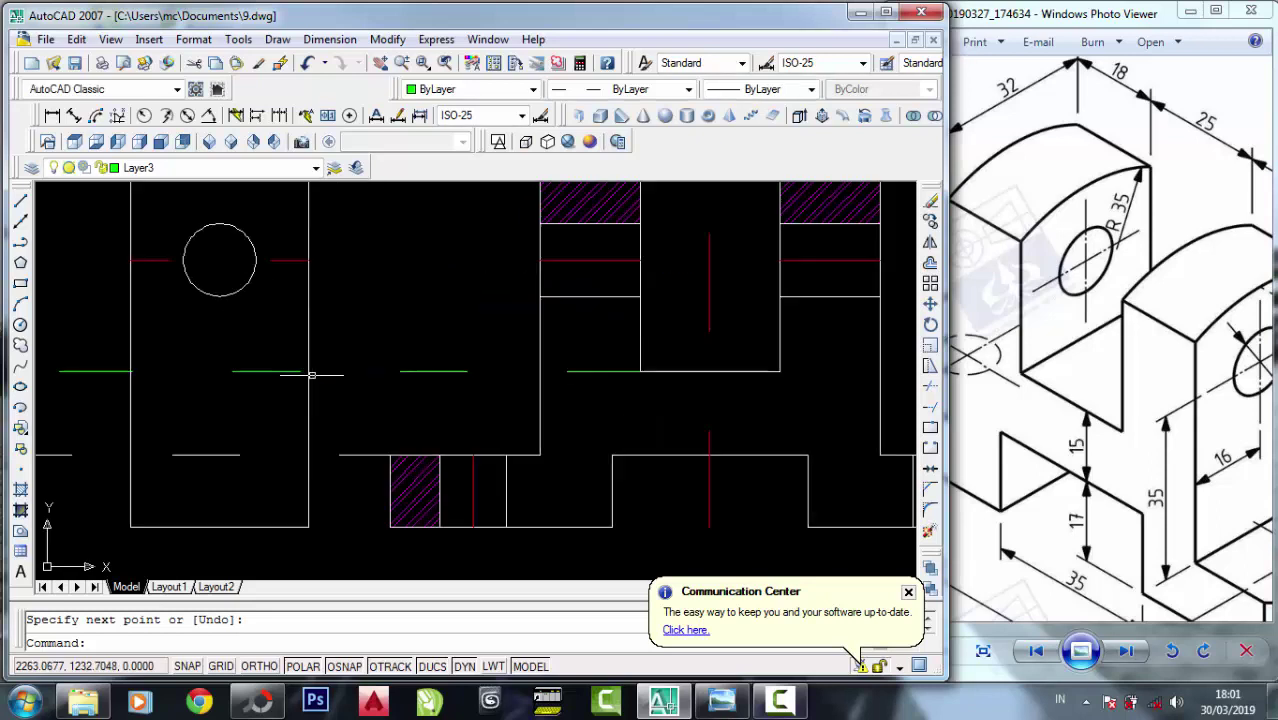
pyautogui.scroll(-3, 312, 375)
pyautogui.click(372, 470)
pyautogui.click(338, 421)
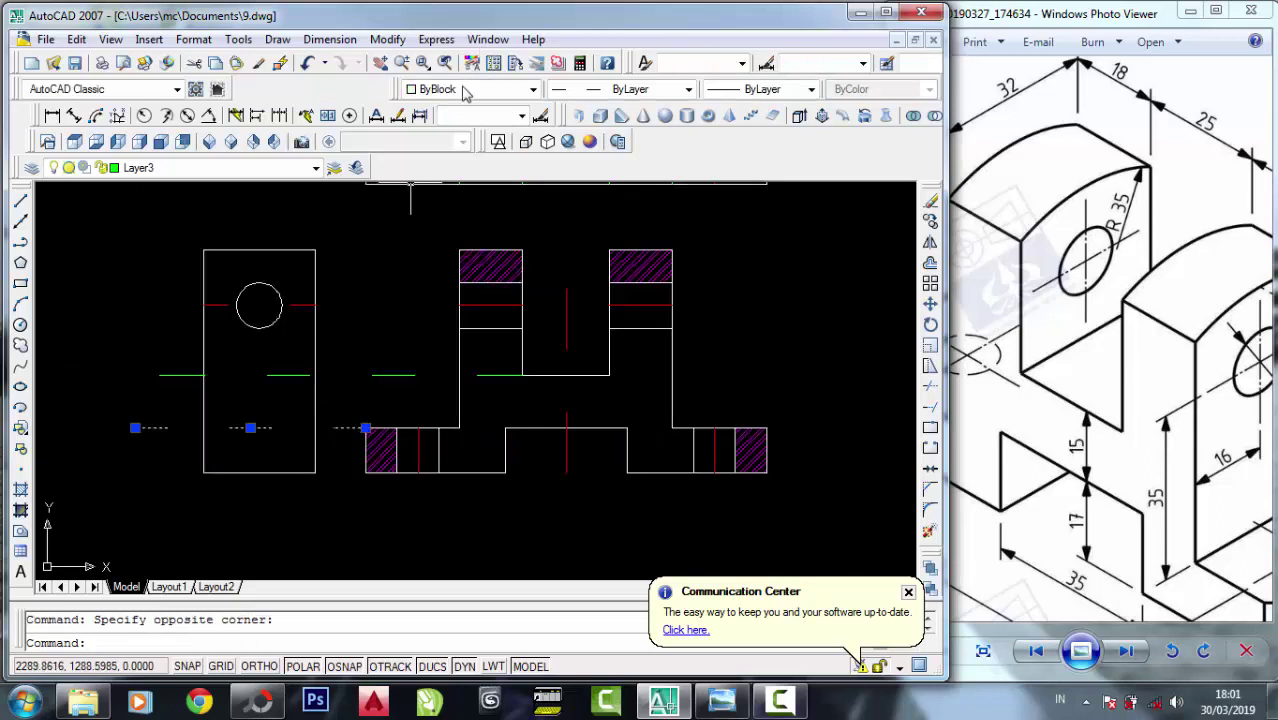
pyautogui.click(464, 90)
pyautogui.click(438, 110)
pyautogui.click(22, 200)
pyautogui.click(135, 296)
pyautogui.rightClick(150, 300)
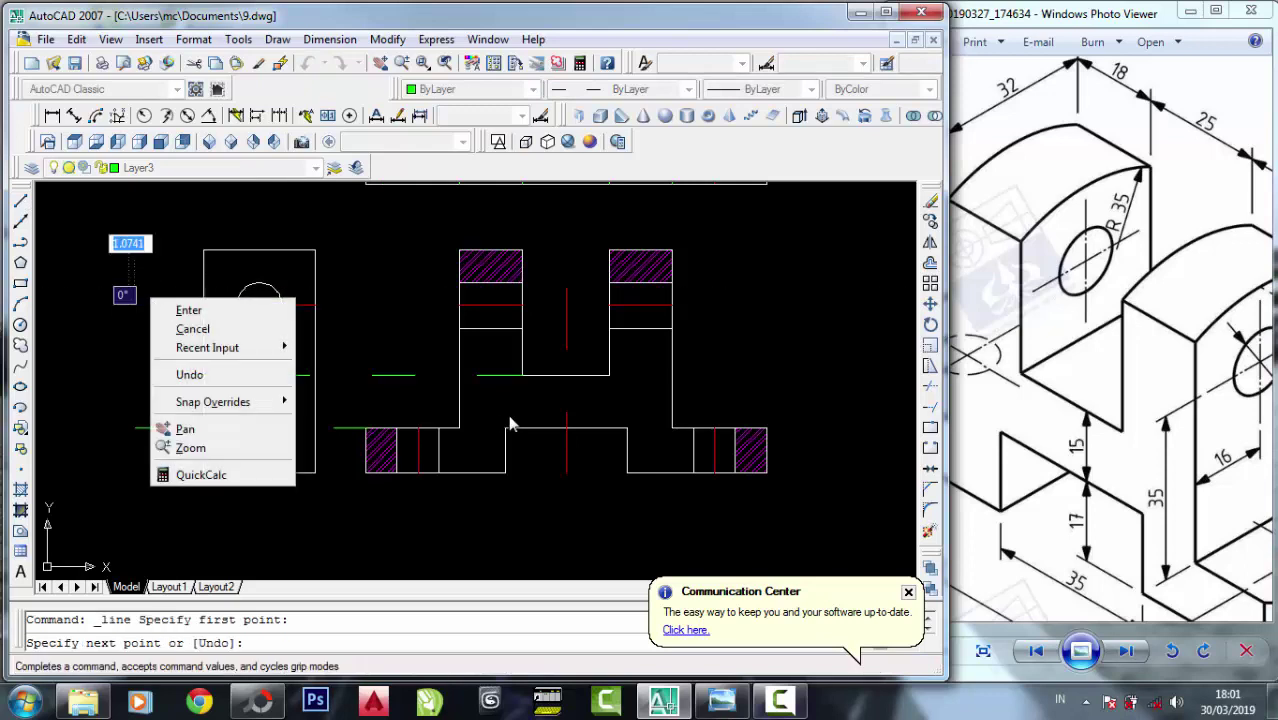
pyautogui.click(190, 312)
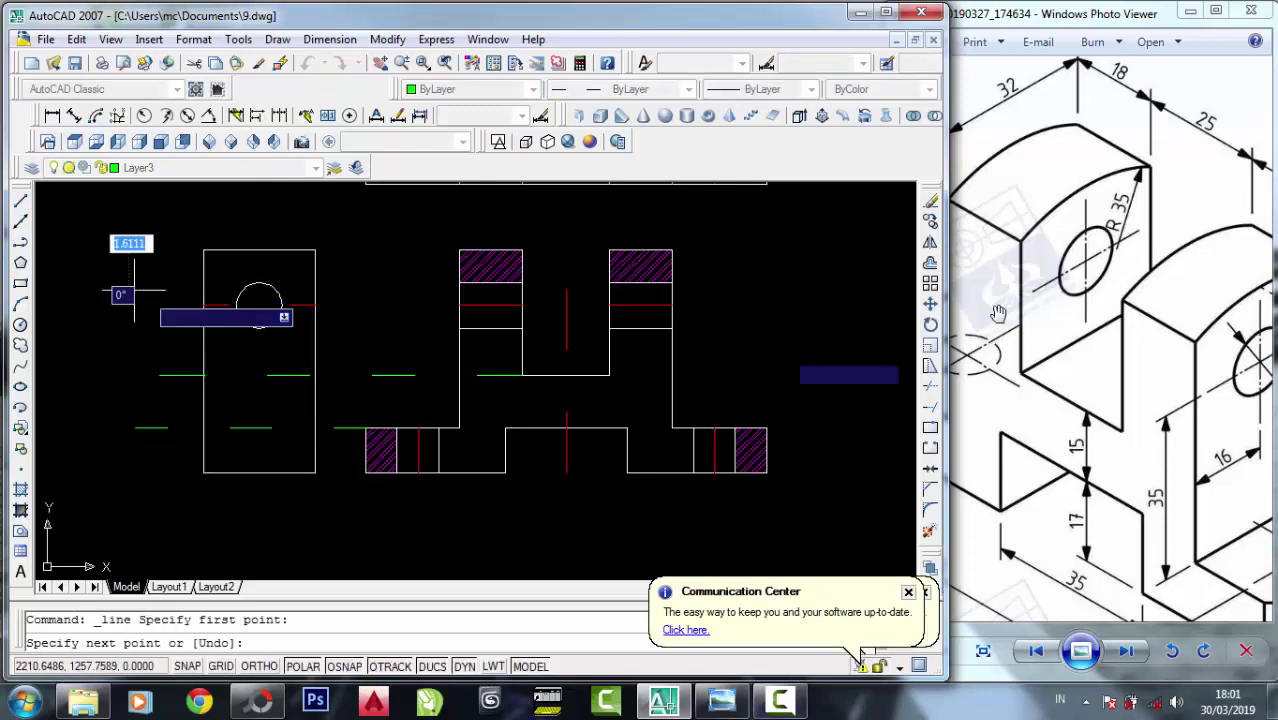
# Trim the hidden lines back to the side-view outline, removing the parts outside it.
pyautogui.click(930, 388)
pyautogui.click(368, 397)
pyautogui.click(177, 374)
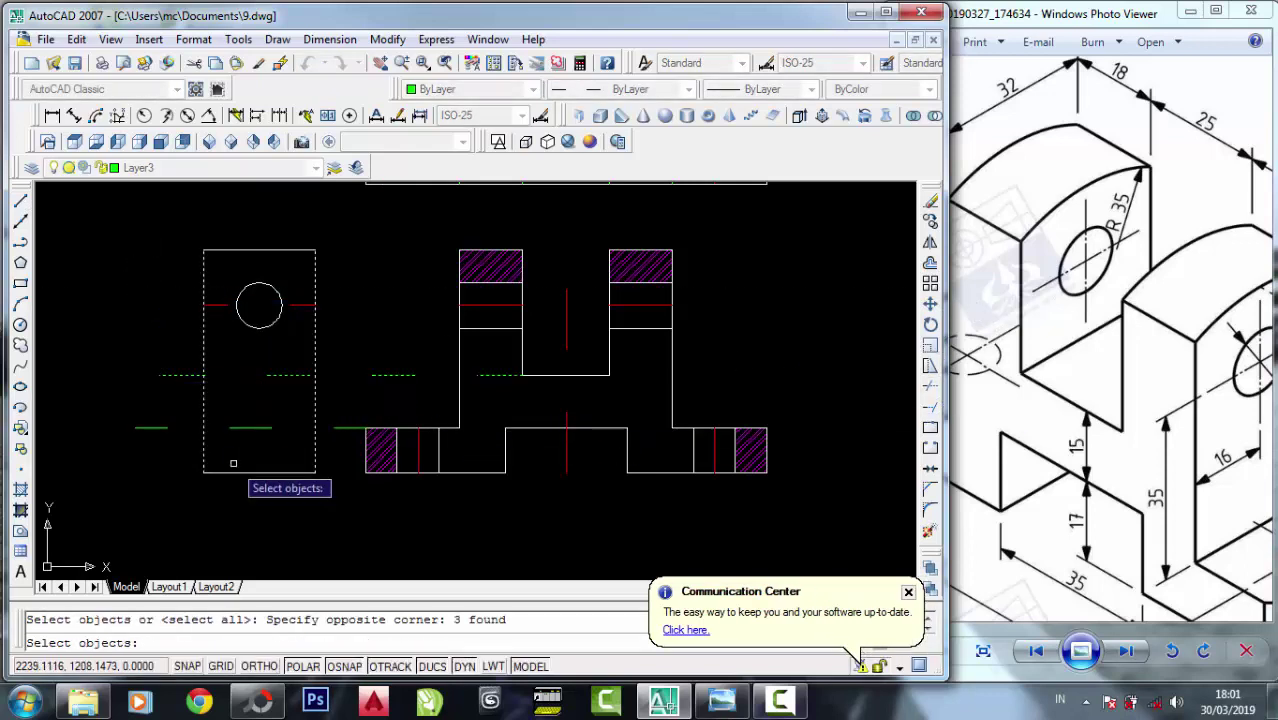
pyautogui.press('Return')
pyautogui.click(214, 386)
pyautogui.click(128, 354)
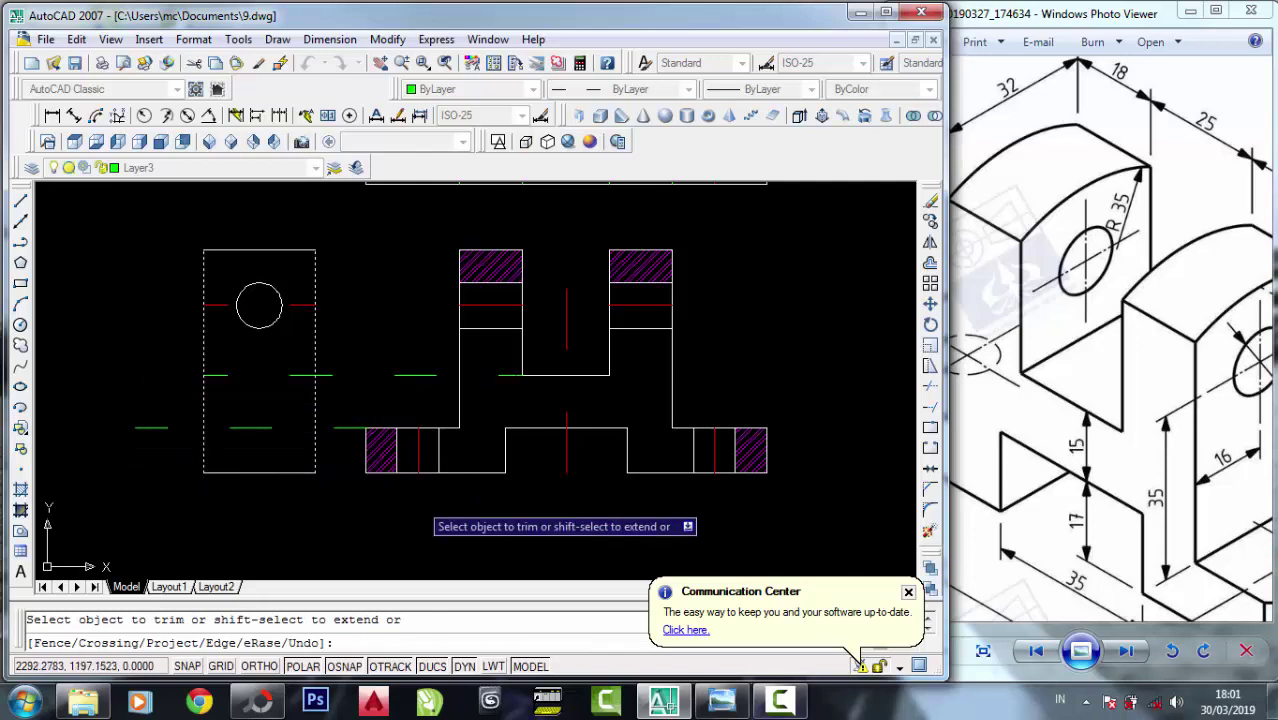
pyautogui.click(344, 457)
pyautogui.click(334, 323)
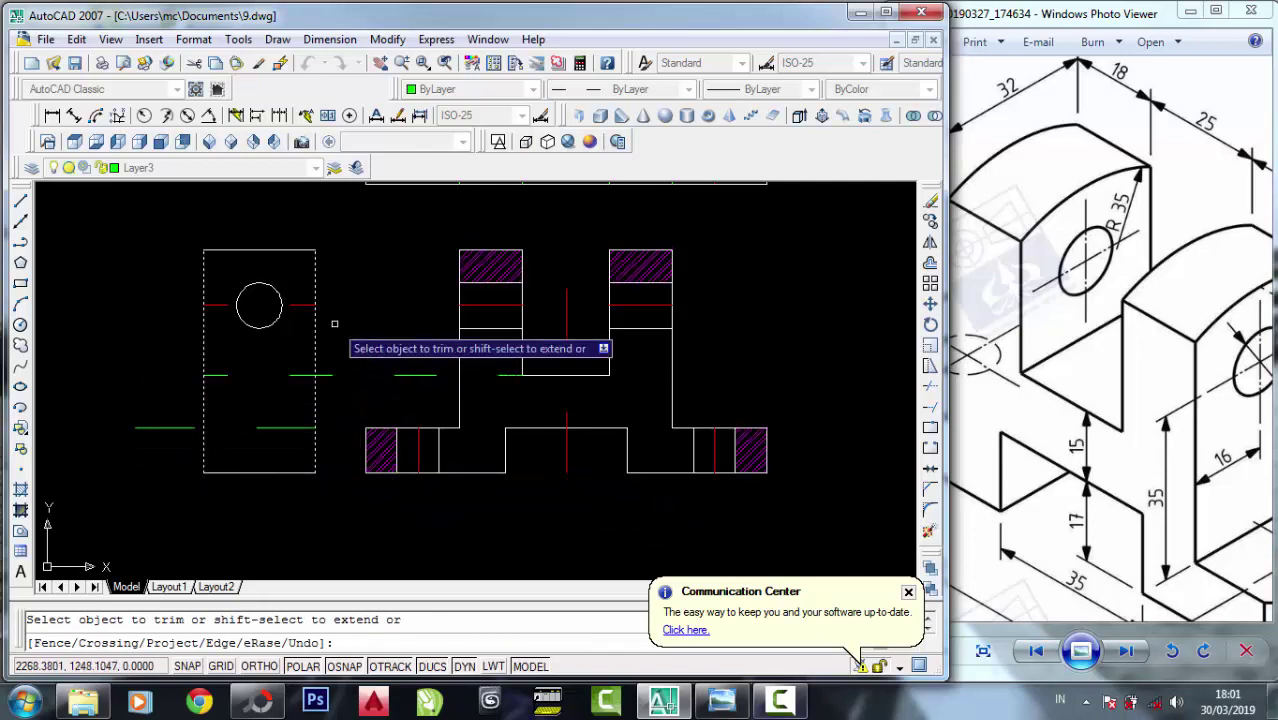
pyautogui.click(326, 374)
pyautogui.click(165, 428)
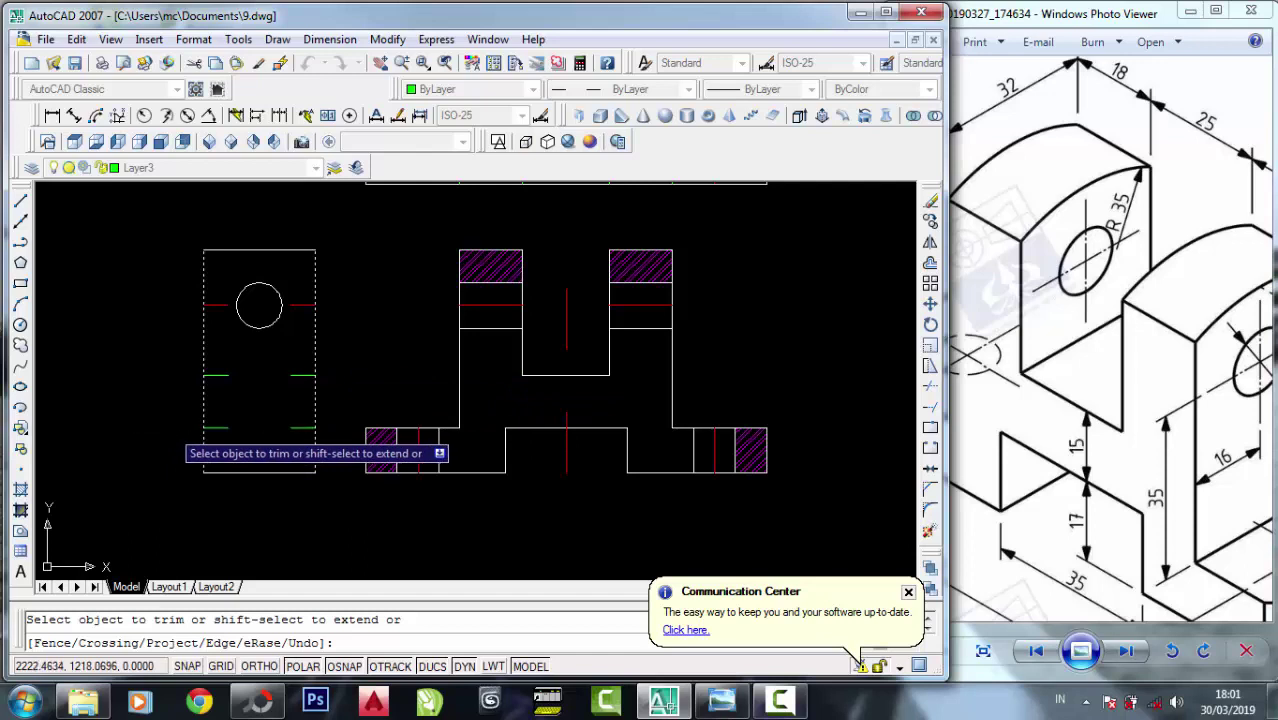
pyautogui.rightClick(416, 318)
pyautogui.click(440, 329)
pyautogui.scroll(1, 253, 250)
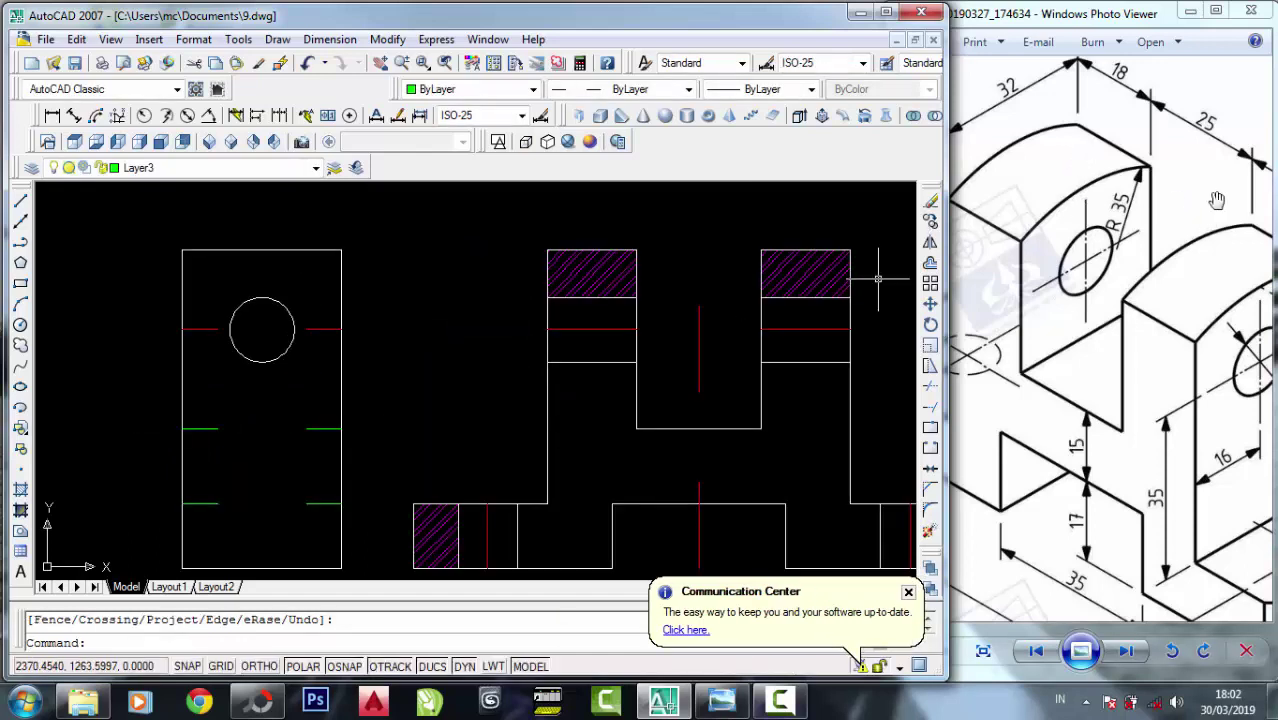
# Abandon the first circle attempt and make layer 0 the current layer.
pyautogui.click(507, 257)
pyautogui.click(481, 222)
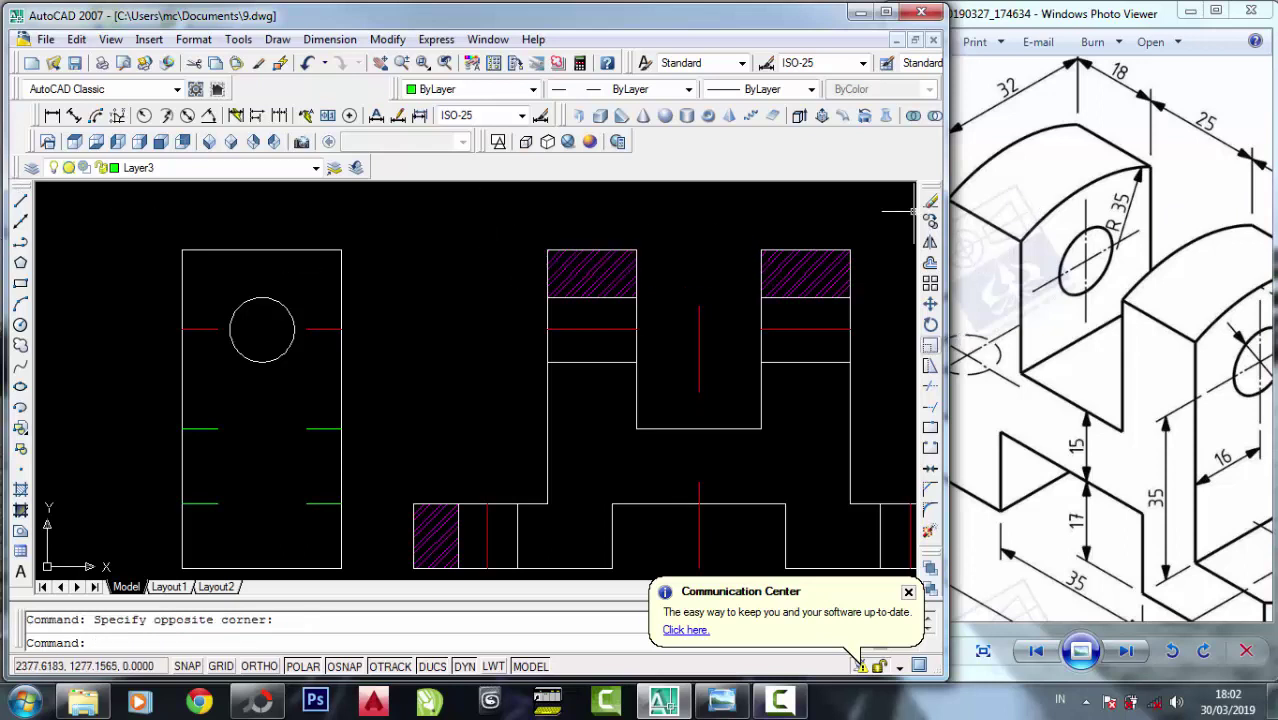
pyautogui.click(20, 323)
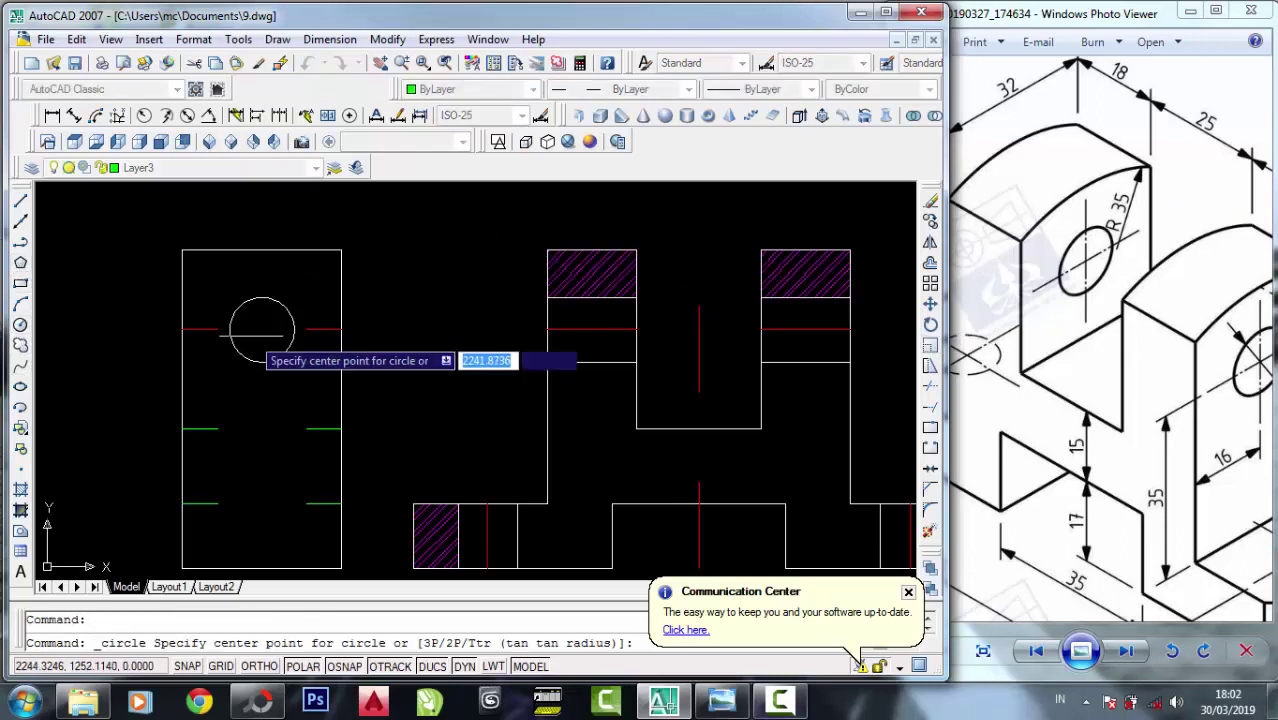
pyautogui.click(262, 329)
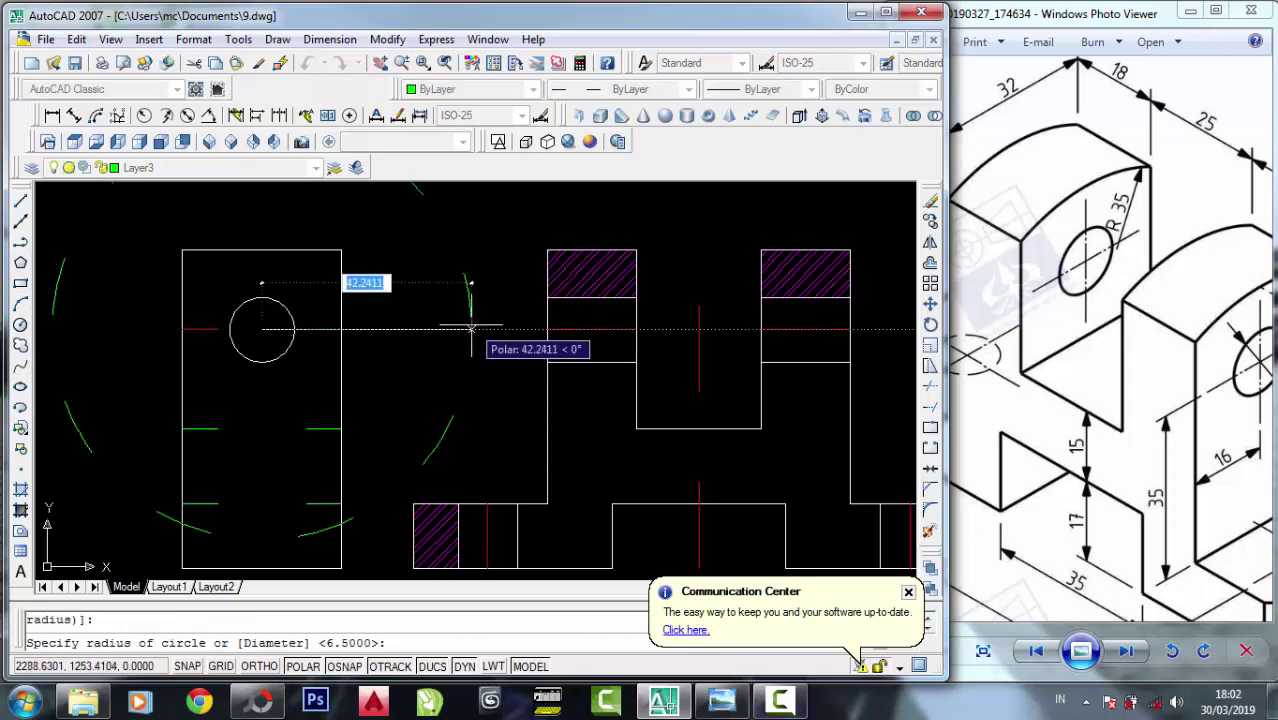
pyautogui.rightClick(471, 327)
pyautogui.click(513, 354)
pyautogui.click(470, 89)
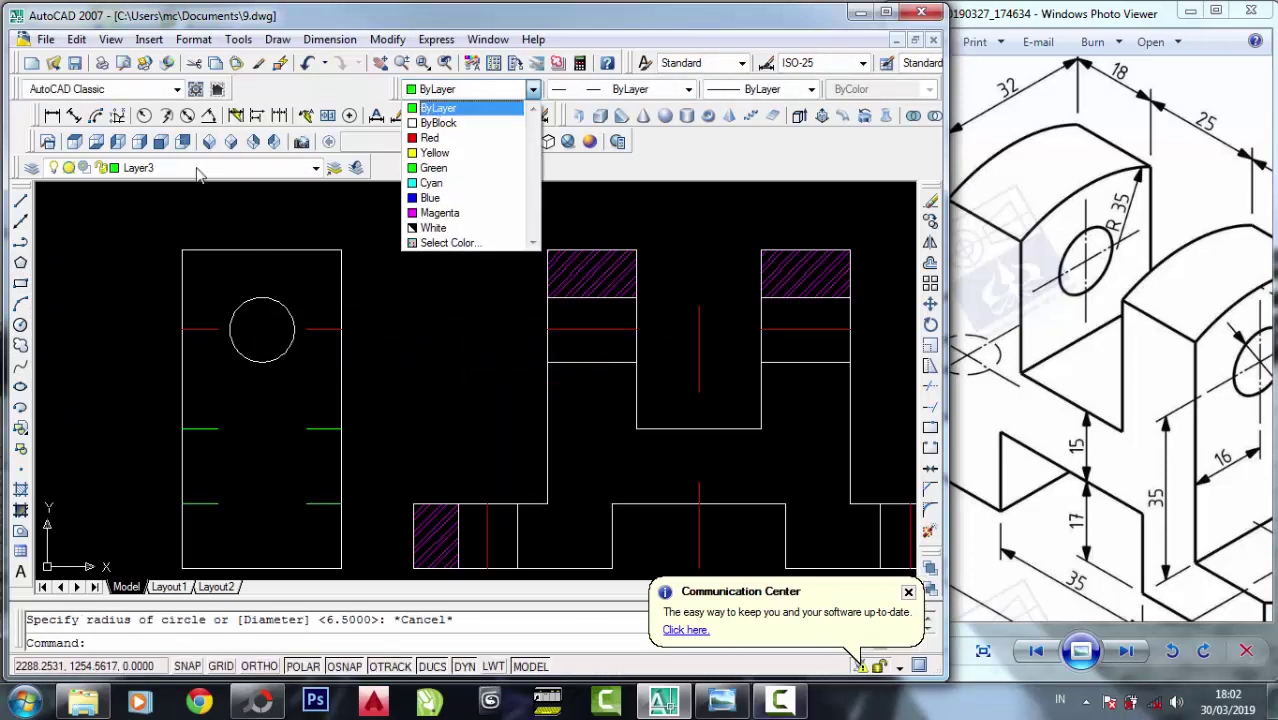
pyautogui.click(465, 234)
pyautogui.click(220, 167)
pyautogui.click(140, 185)
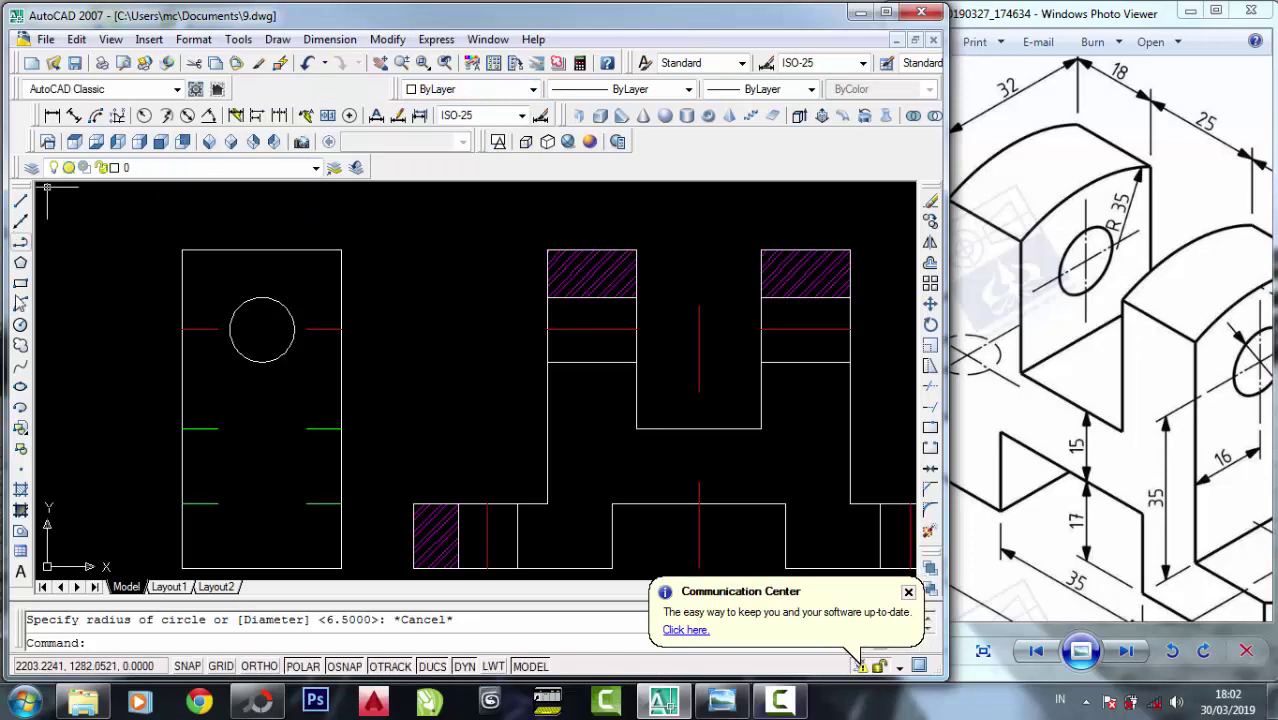
# Draw a radius-35 circle centred on the side view's hole.
pyautogui.click(20, 324)
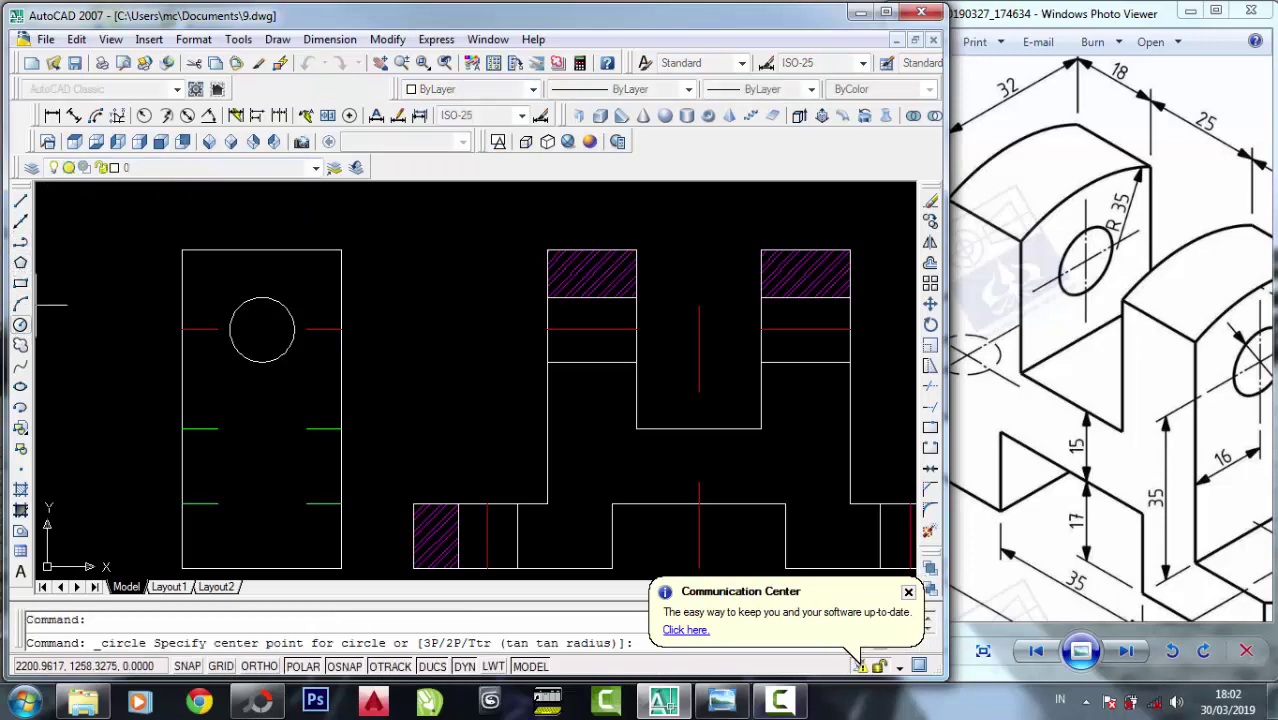
pyautogui.click(262, 329)
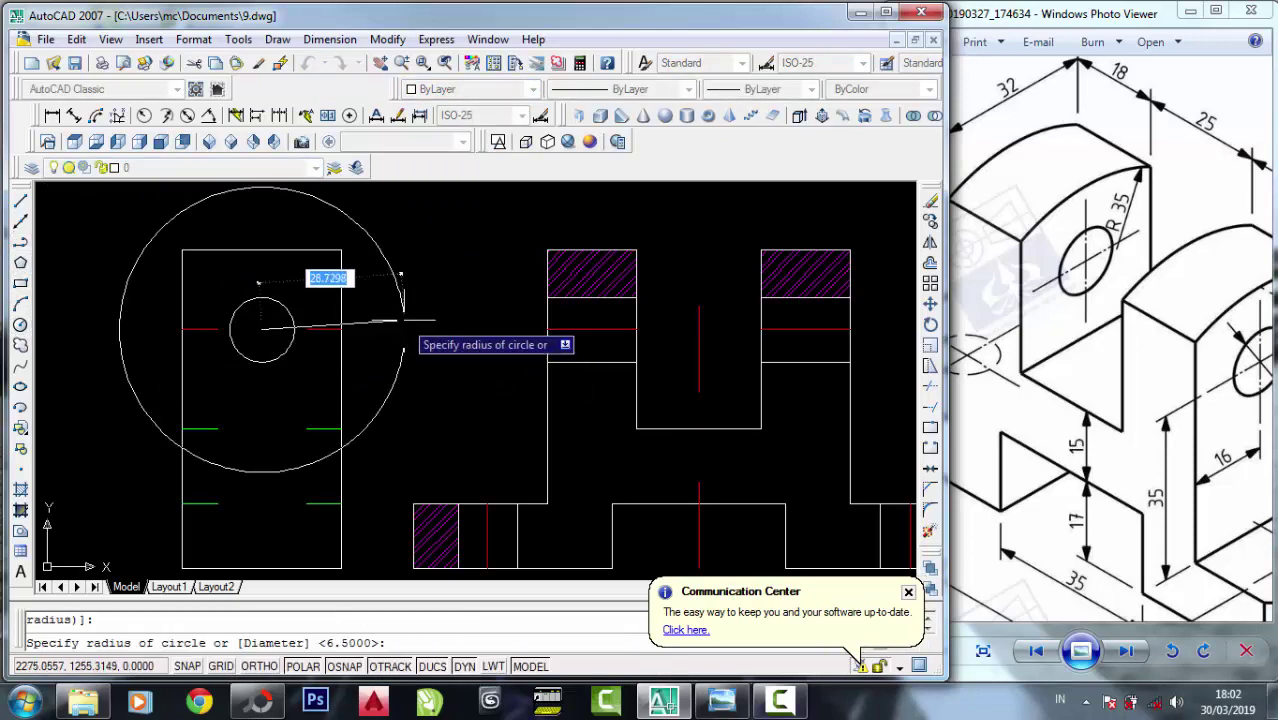
pyautogui.write('3')
pyautogui.press('Return')
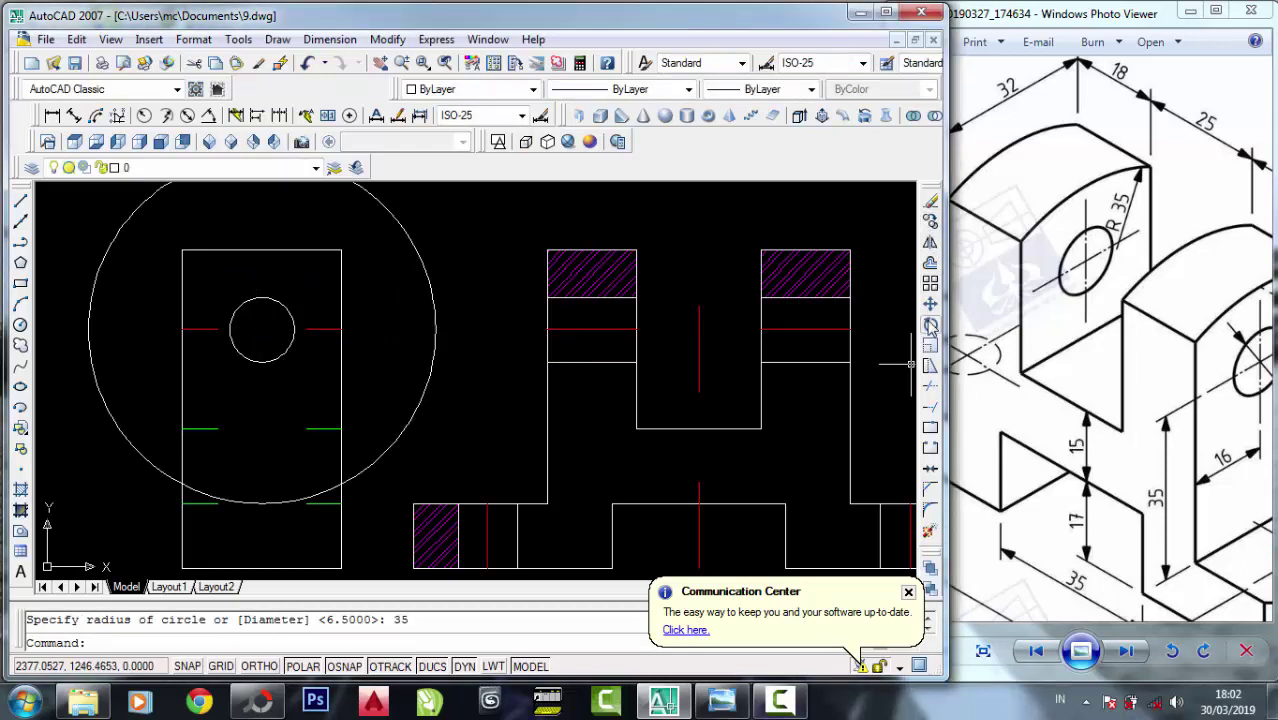
# Move the circle so its top sits on the side view's top edge.
pyautogui.click(929, 306)
pyautogui.click(418, 312)
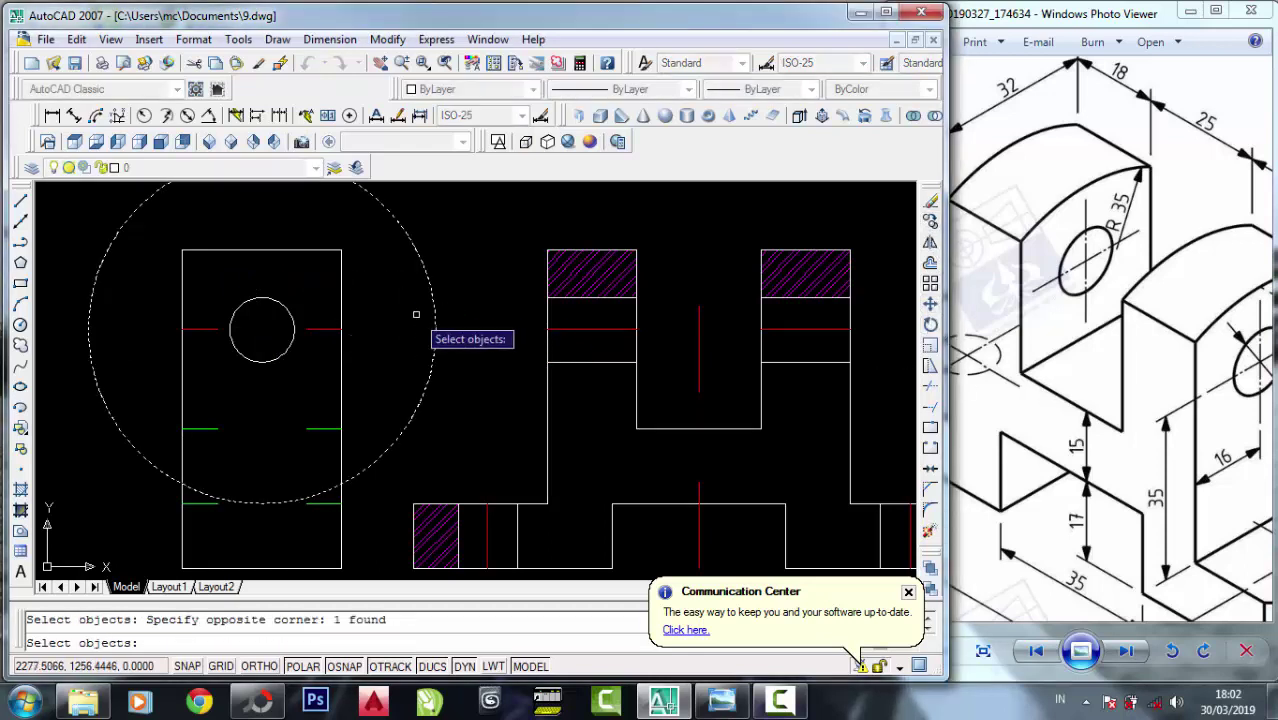
pyautogui.scroll(-2, 419, 314)
pyautogui.press('Return')
pyautogui.click(320, 216)
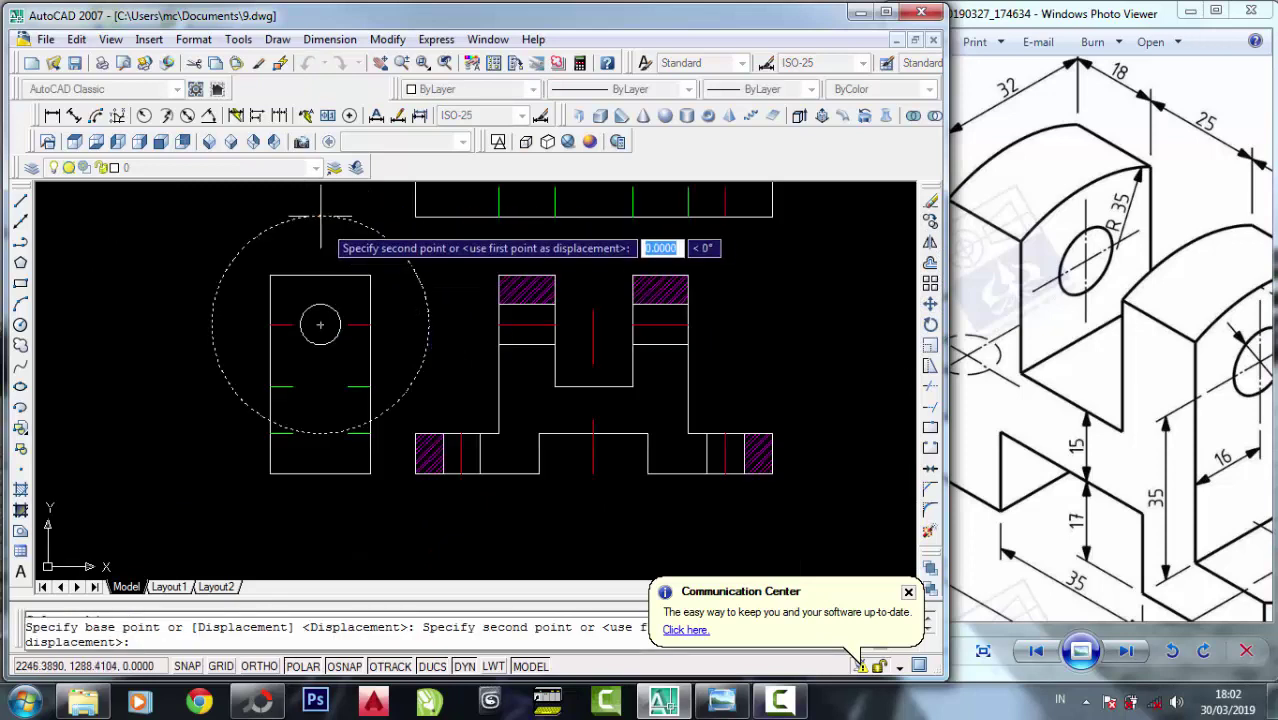
pyautogui.scroll(2, 320, 280)
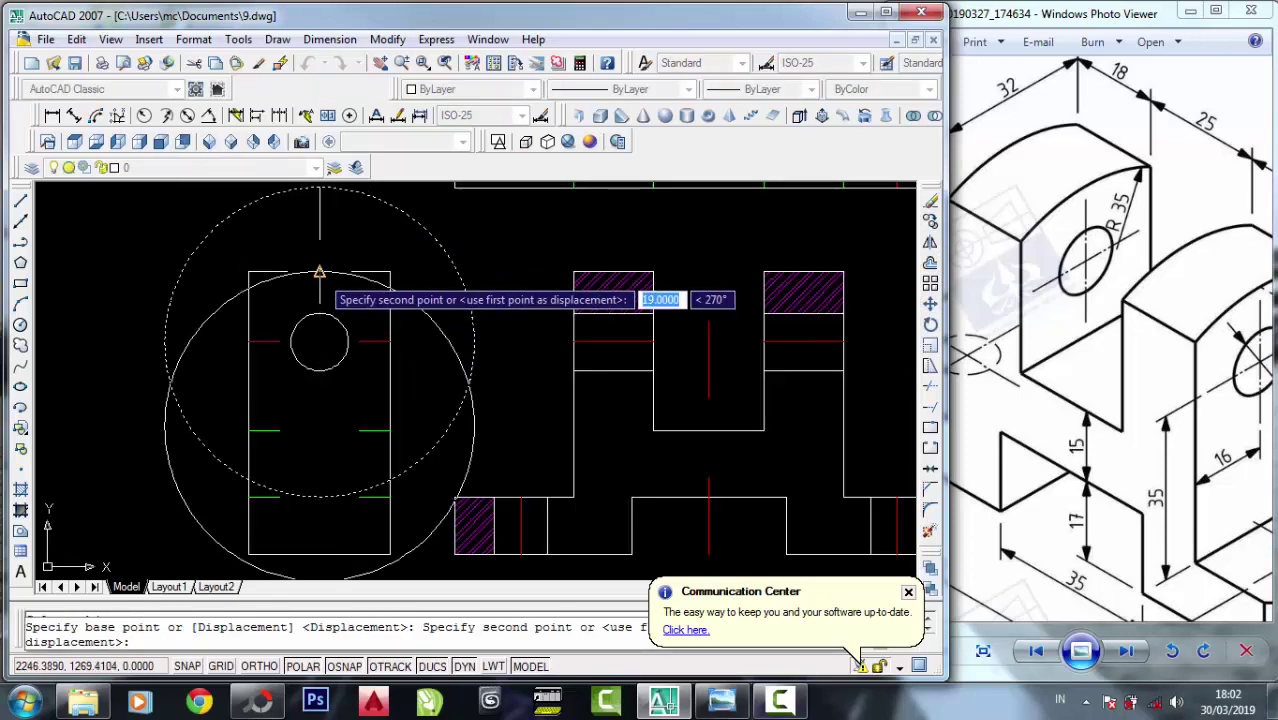
pyautogui.click(320, 271)
pyautogui.scroll(2, 329, 267)
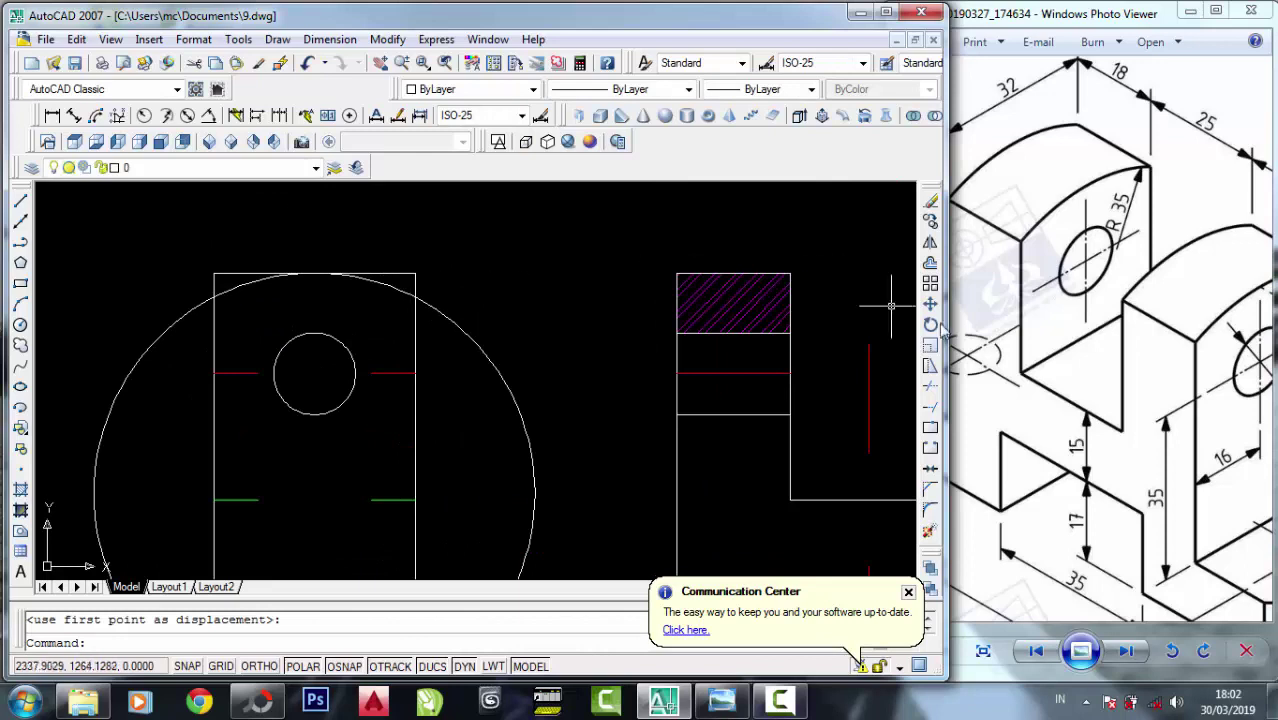
# Trim the circle outside the side view, using the circle and view edges as cutting edges.
pyautogui.click(930, 386)
pyautogui.click(222, 288)
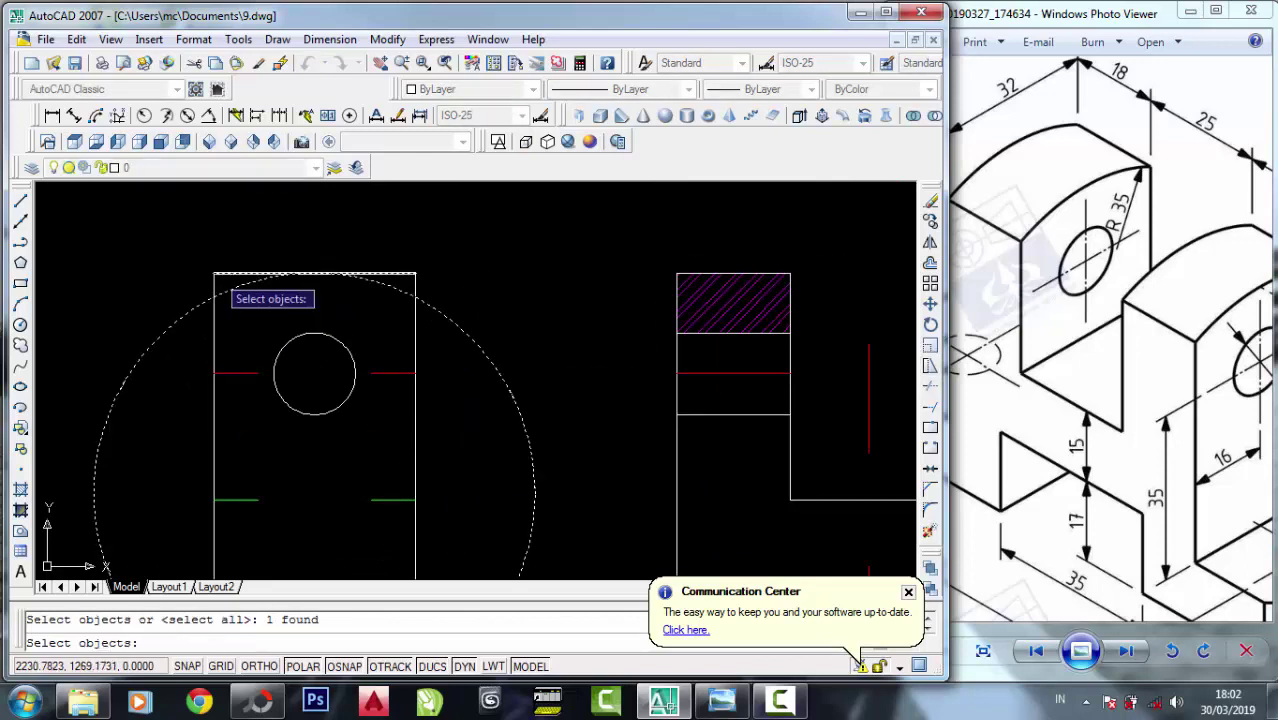
pyautogui.click(530, 311)
pyautogui.click(224, 244)
pyautogui.scroll(1, 222, 276)
pyautogui.press('Return')
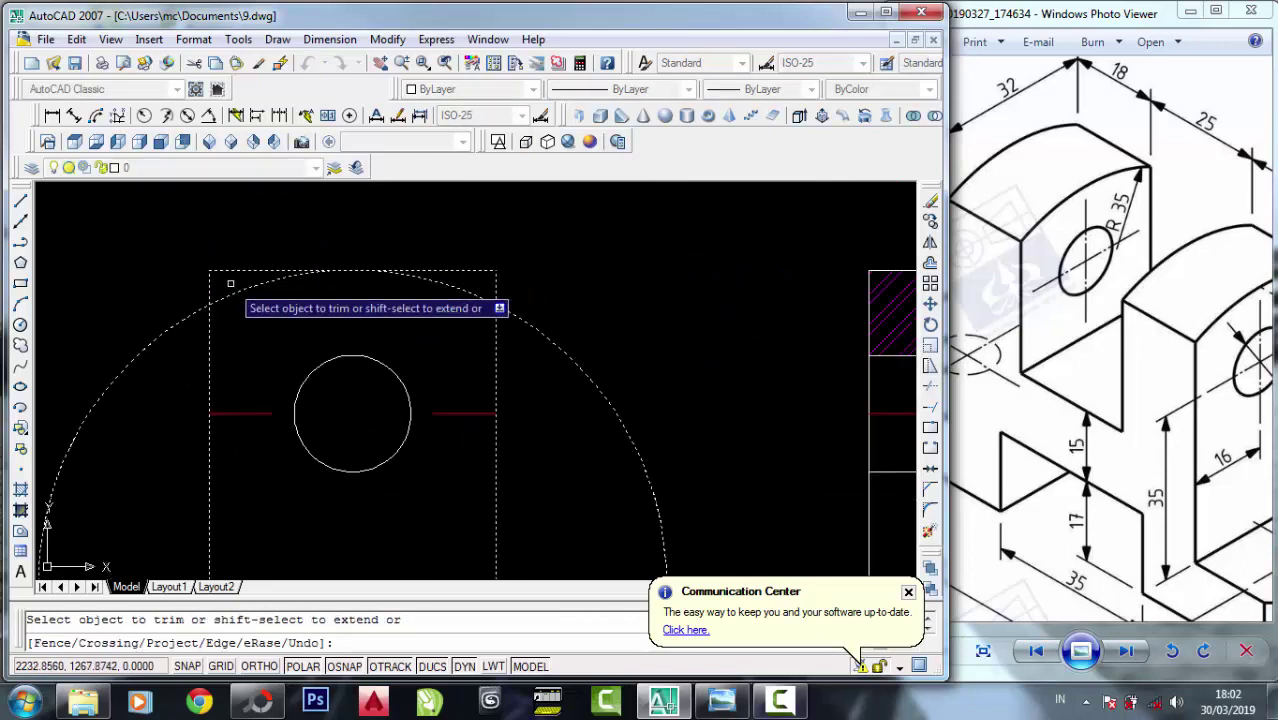
pyautogui.click(232, 285)
pyautogui.click(183, 249)
pyautogui.click(160, 360)
pyautogui.click(145, 334)
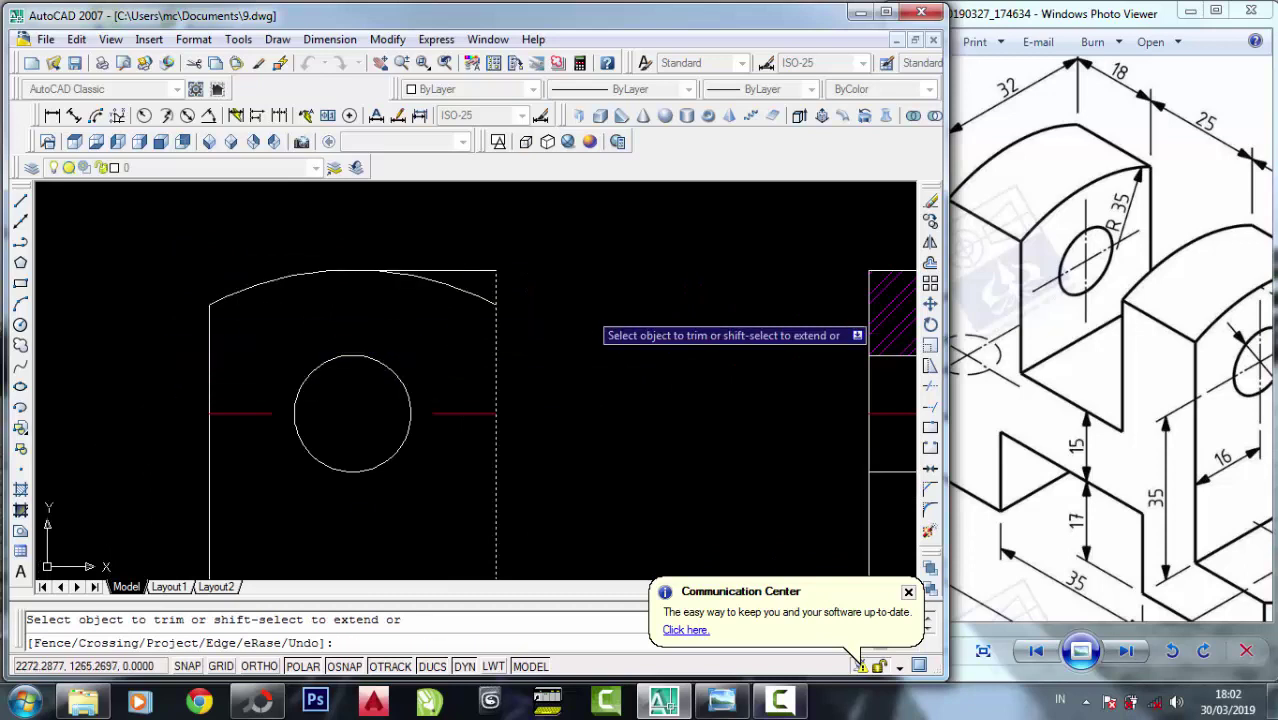
# Trim the remaining leftover pieces so only the top arc remains.
pyautogui.scroll(2, 540, 296)
pyautogui.scroll(1, 546, 296)
pyautogui.click(527, 288)
pyautogui.click(433, 222)
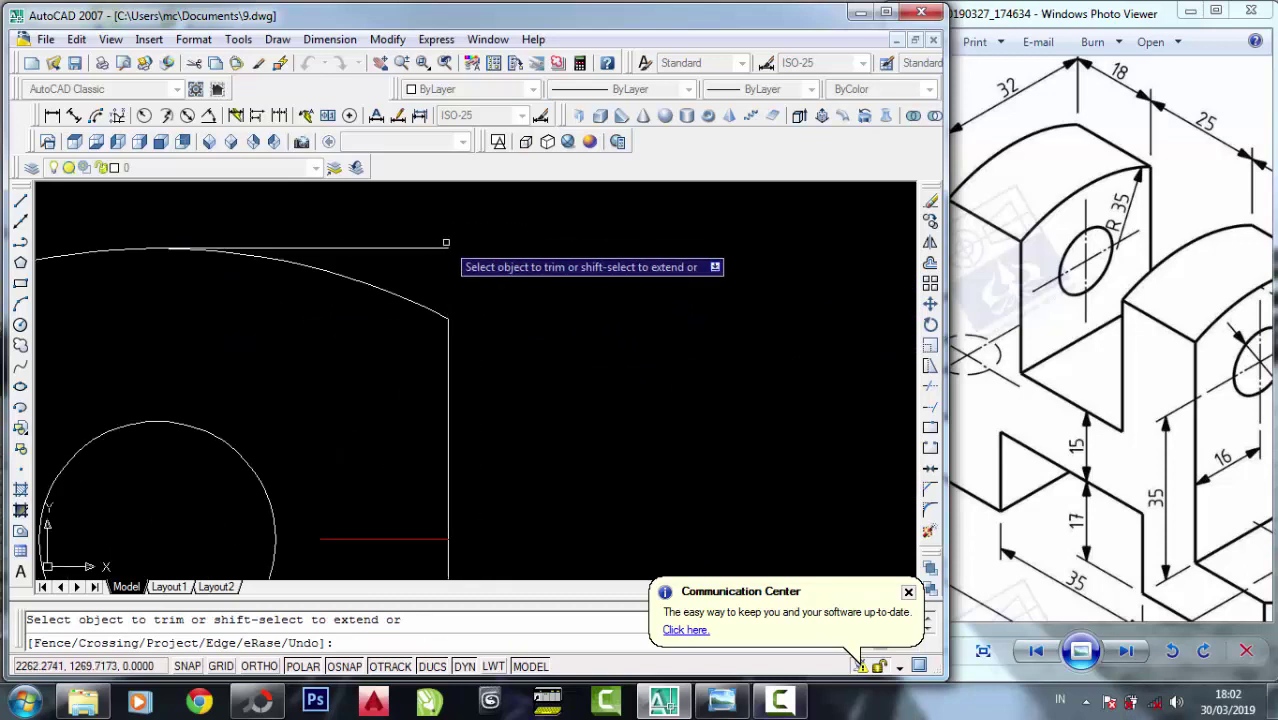
pyautogui.press('Return')
# Erase the old straight top line above the arc.
pyautogui.click(930, 201)
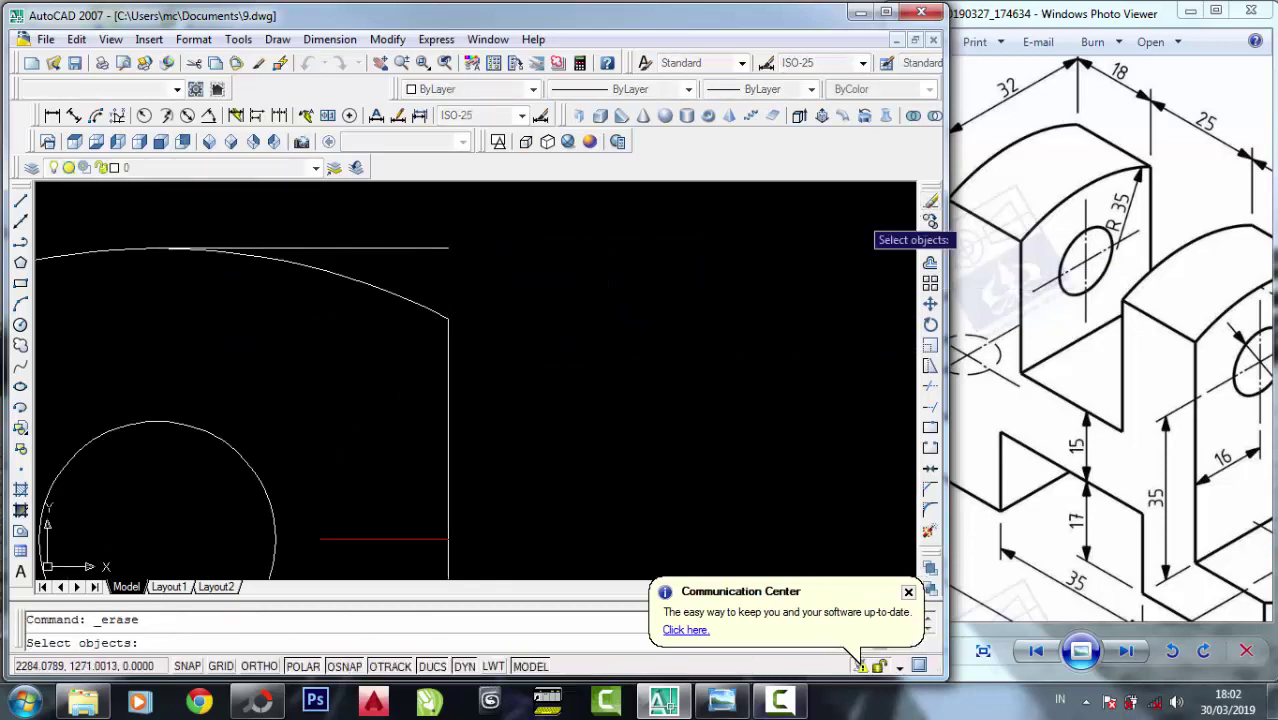
pyautogui.click(515, 260)
pyautogui.click(414, 234)
pyautogui.press('Return')
pyautogui.scroll(-3, 413, 285)
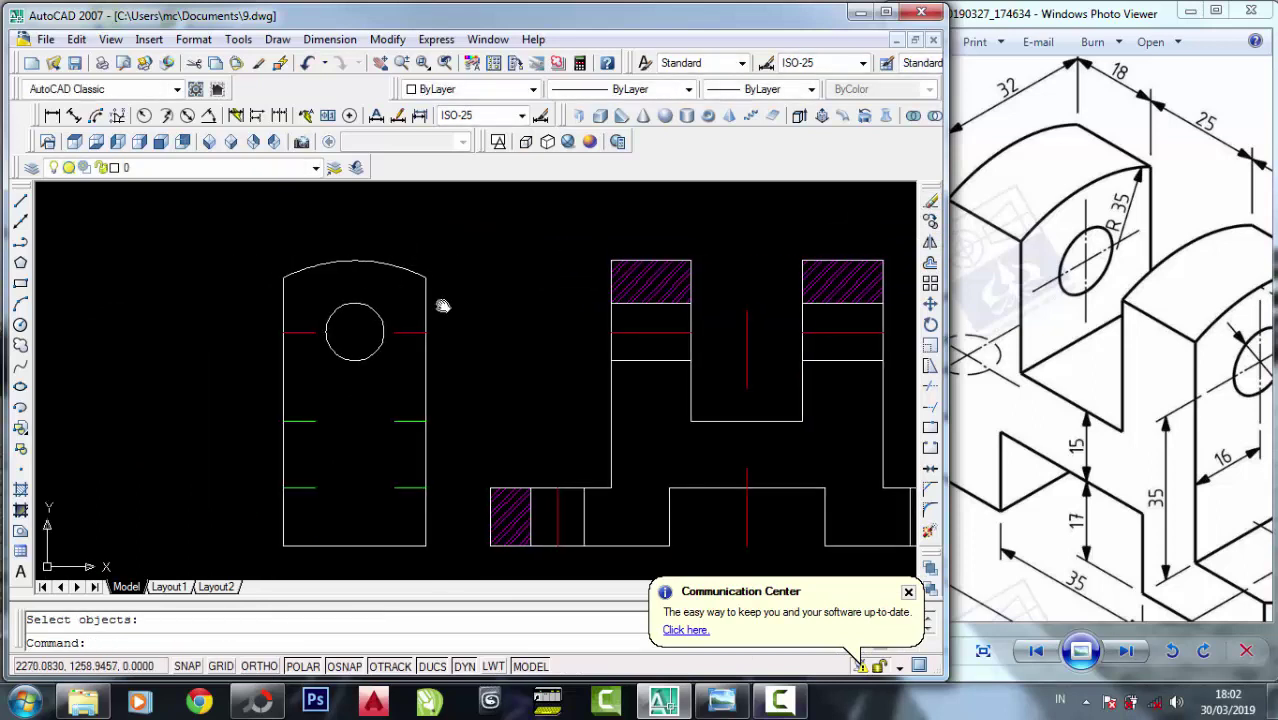
# Pan and zoom until the top, front and side views all fit on screen.
pyautogui.moveTo(442, 299); pyautogui.dragTo(276, 320, button='middle')
pyautogui.scroll(-2, 183, 348)
pyautogui.scroll(-2, 379, 433)
pyautogui.scroll(1, 352, 400)
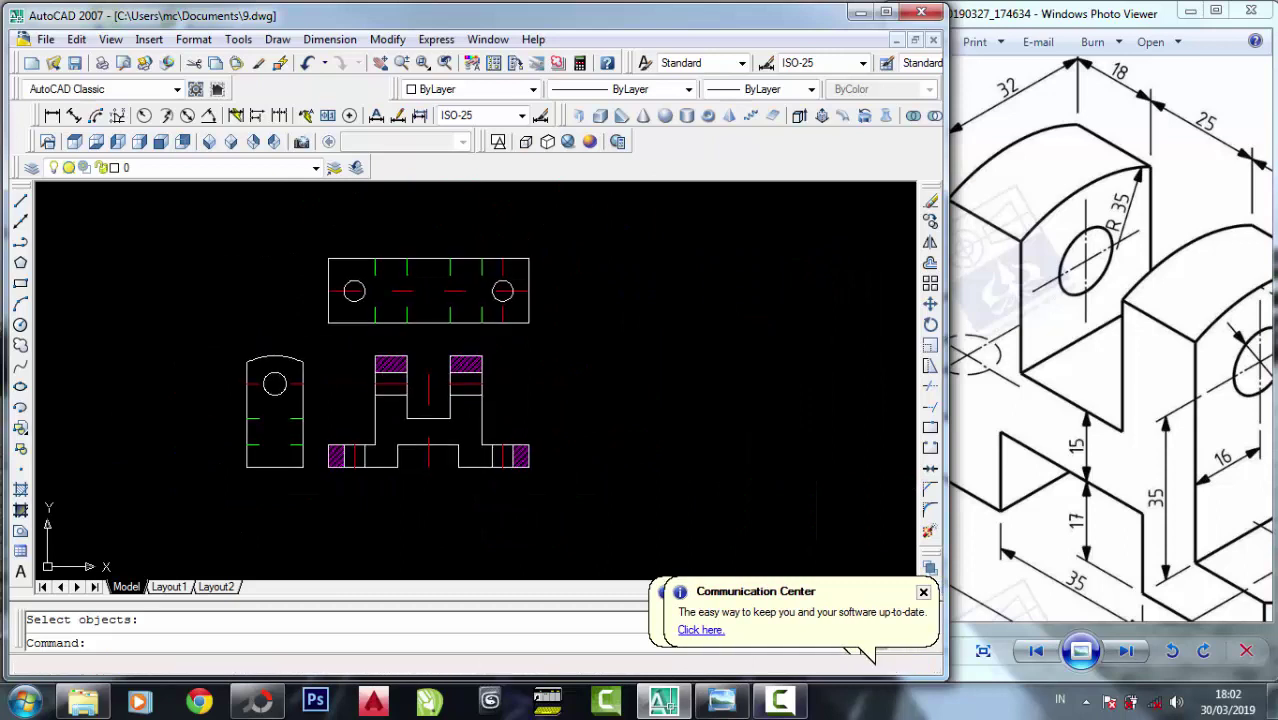
pyautogui.scroll(1, 287, 407)
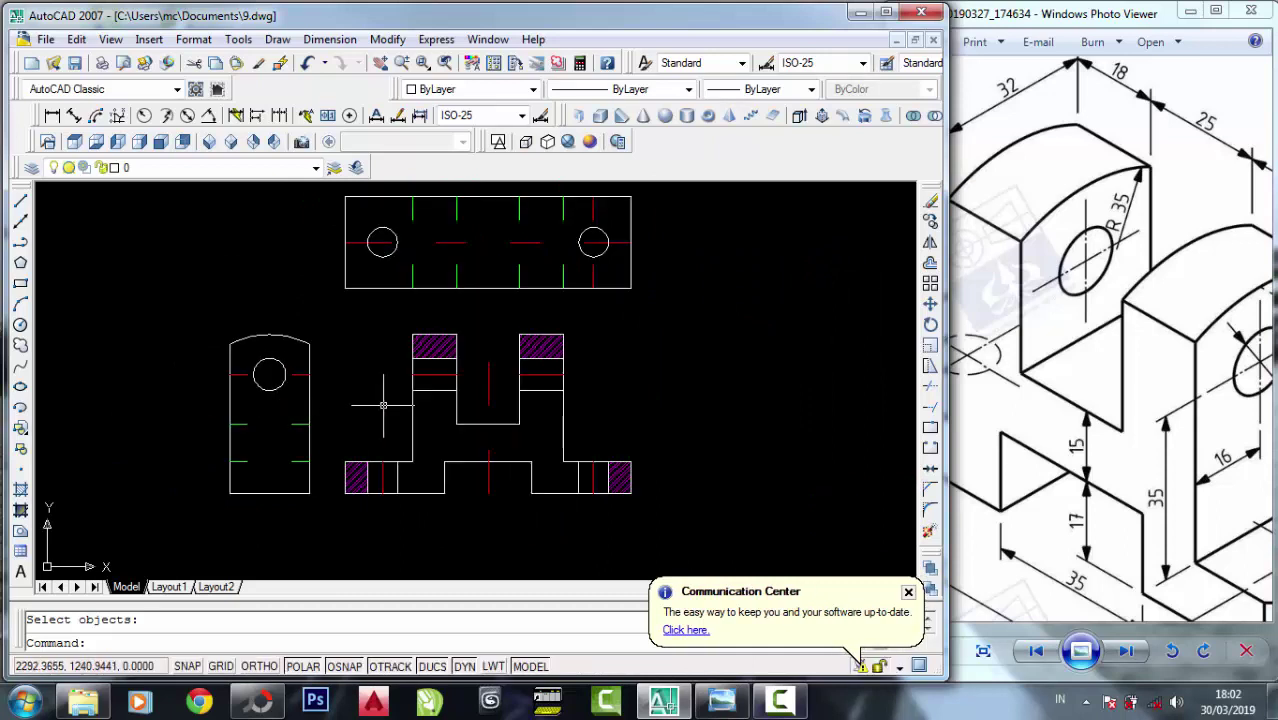
pyautogui.moveTo(383, 405); pyautogui.dragTo(349, 427, button='middle')
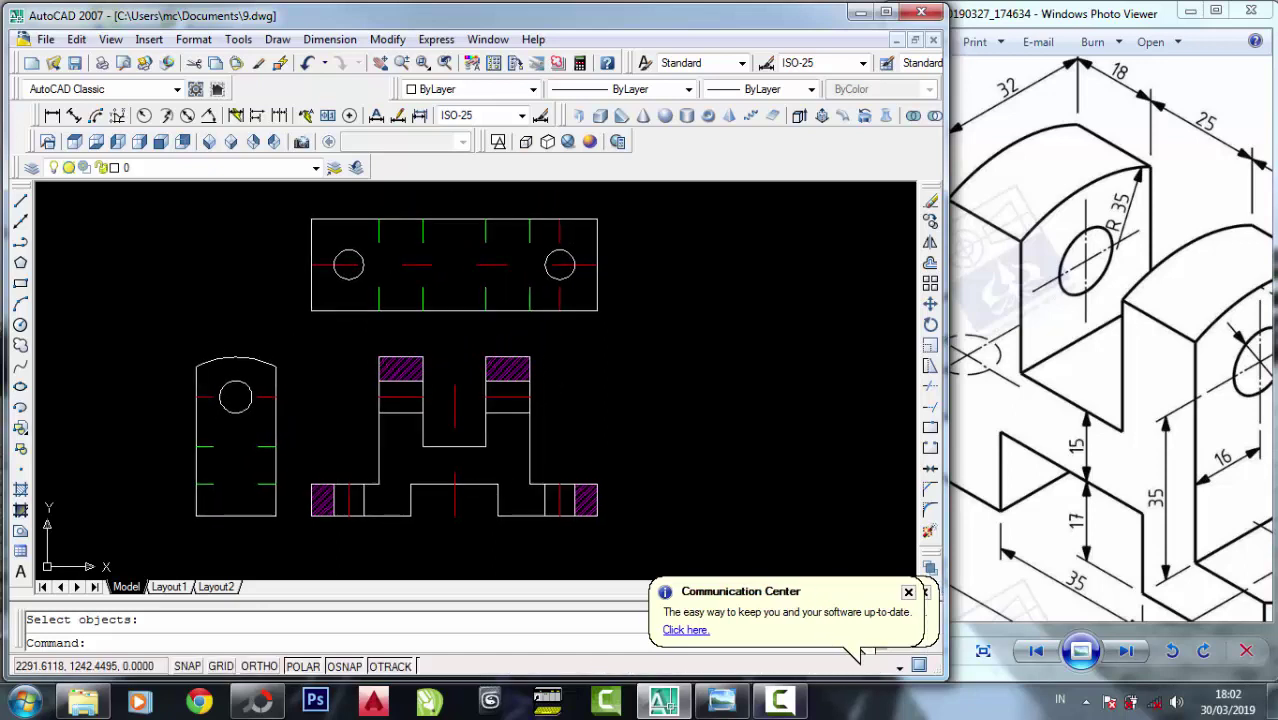
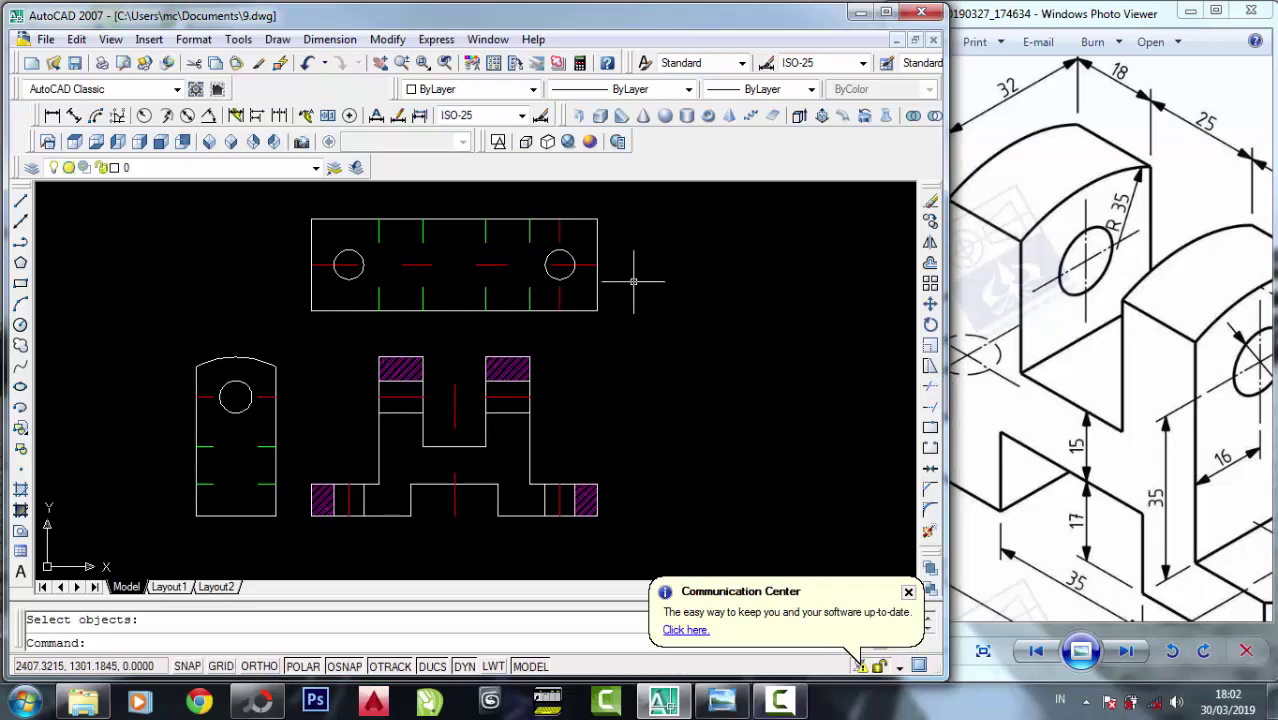
# Extend the front view's vertical centerline up to the top view's top edge.
pyautogui.click(930, 408)
pyautogui.click(442, 219)
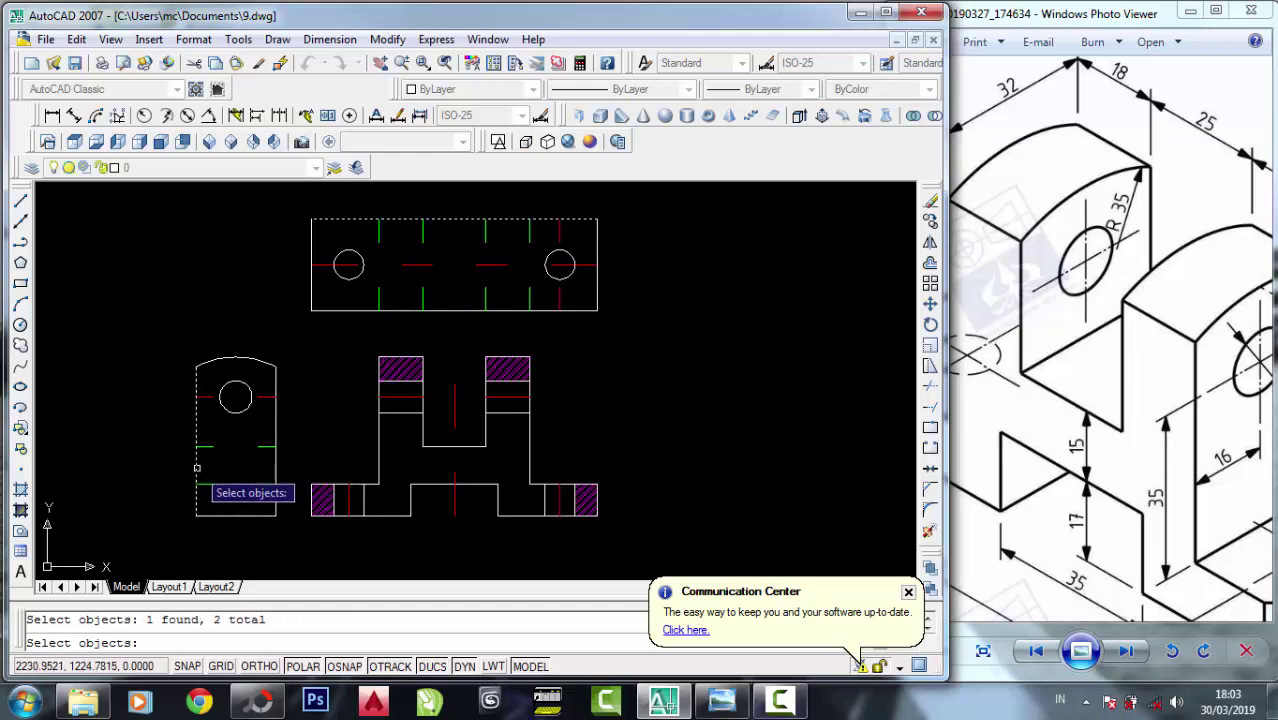
pyautogui.press('Return')
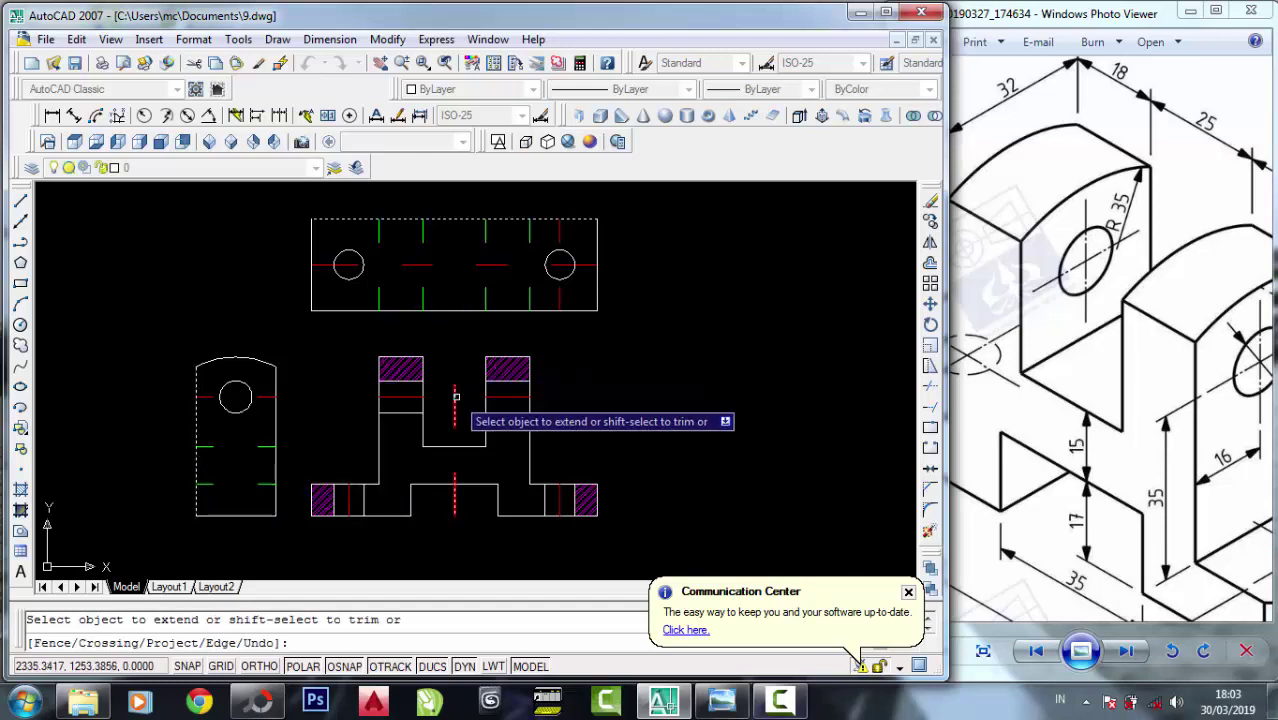
pyautogui.rightClick(337, 345)
pyautogui.click(350, 344)
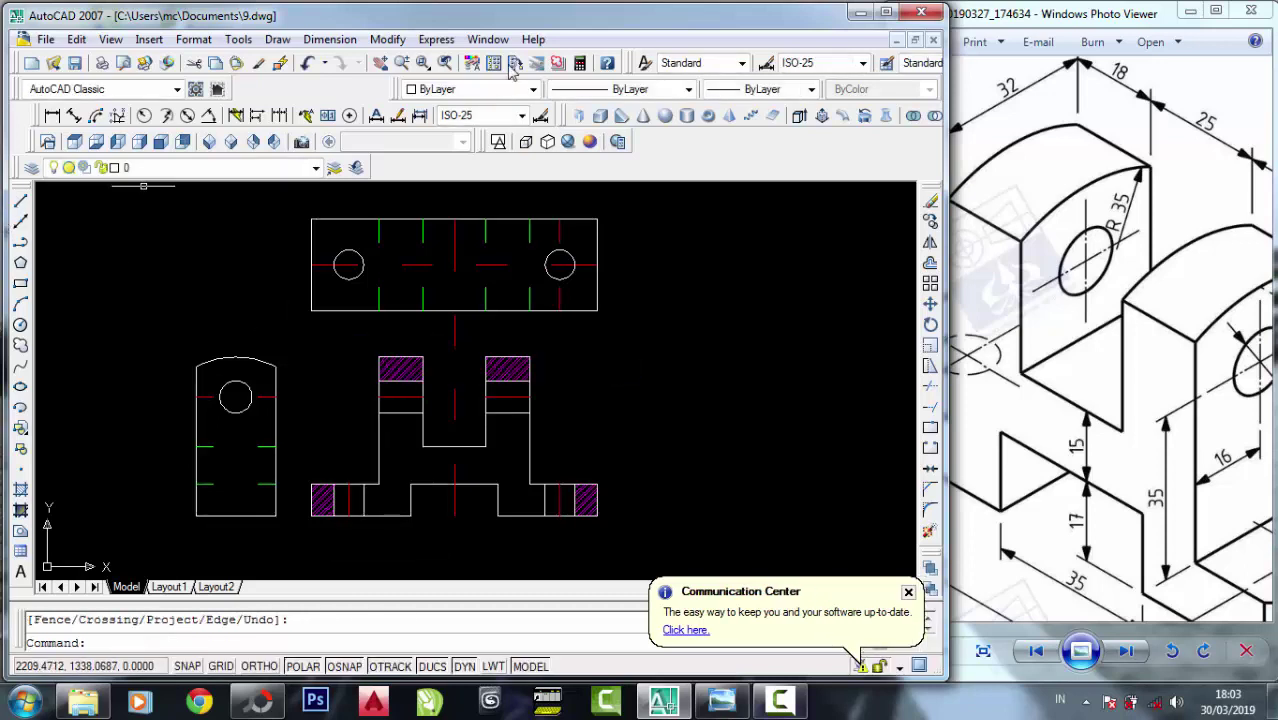
# Make Layer4 current and draw a red vertical centerline through the side view.
pyautogui.click(228, 167)
pyautogui.click(190, 249)
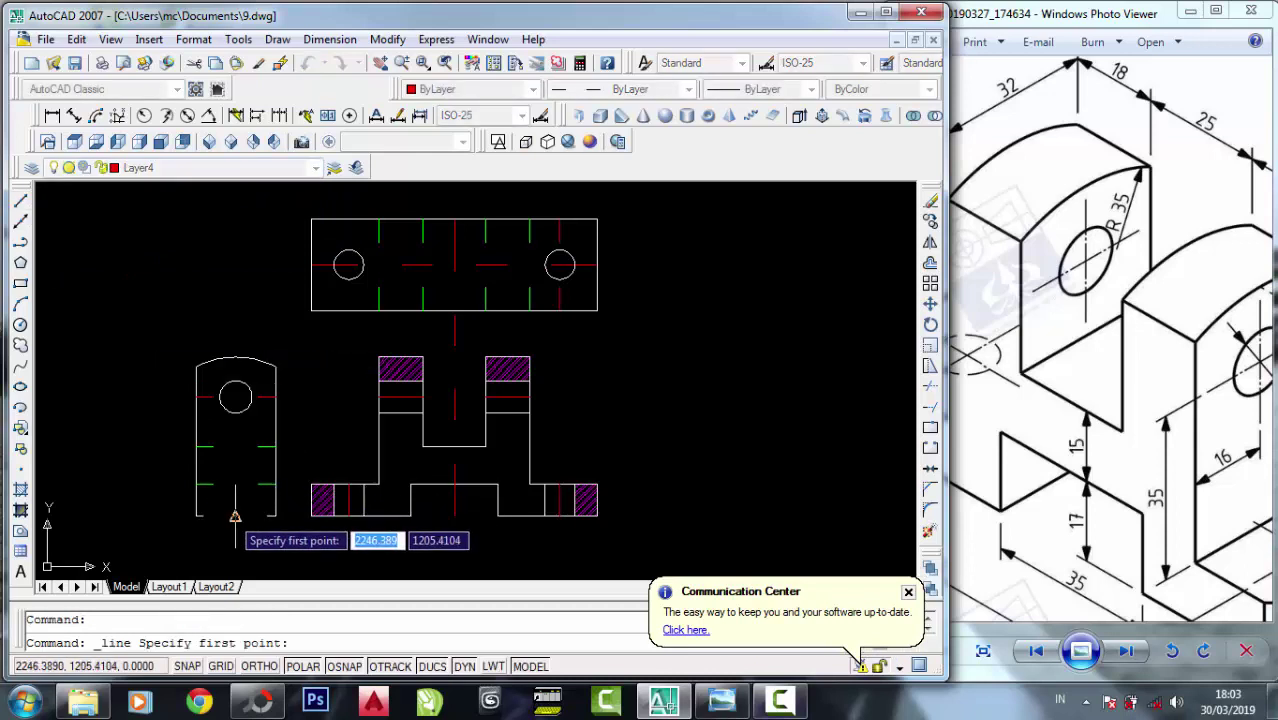
pyautogui.click(235, 357)
pyautogui.click(235, 357)
pyautogui.rightClick(238, 357)
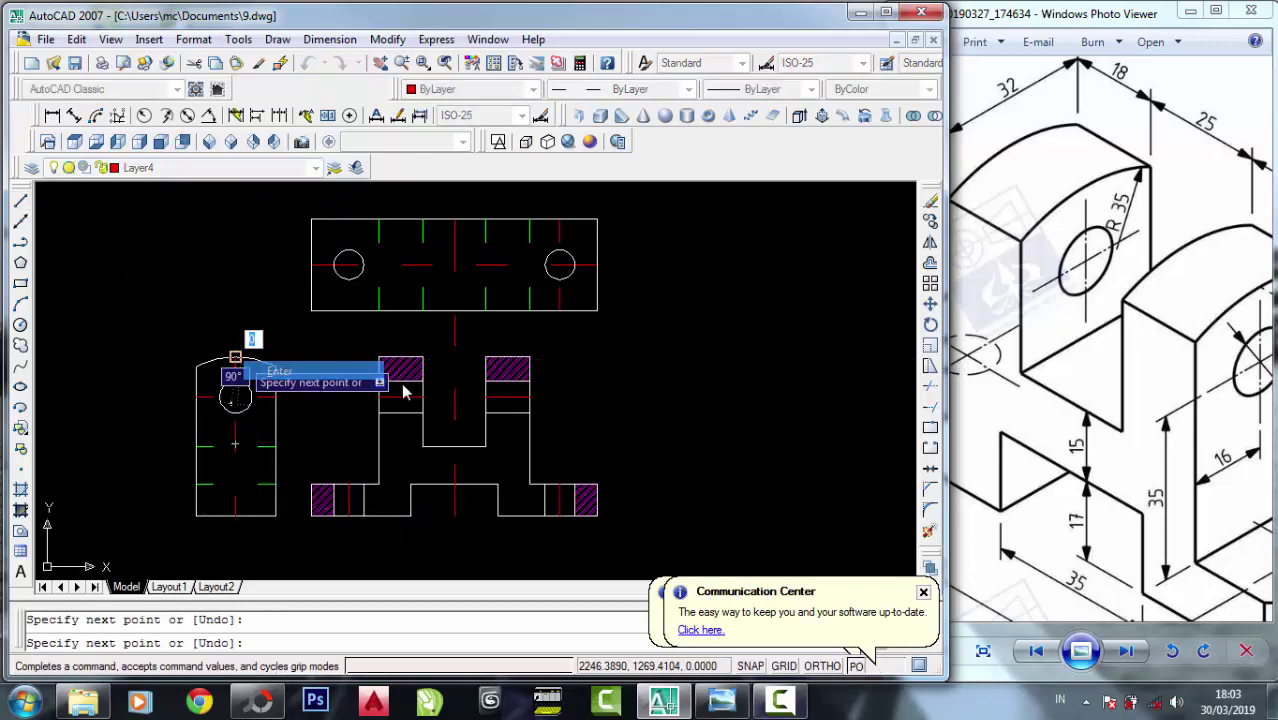
pyautogui.click(265, 370)
pyautogui.moveTo(508, 262); pyautogui.dragTo(449, 287, button='middle')
pyautogui.moveTo(496, 393); pyautogui.dragTo(511, 385, button='middle')
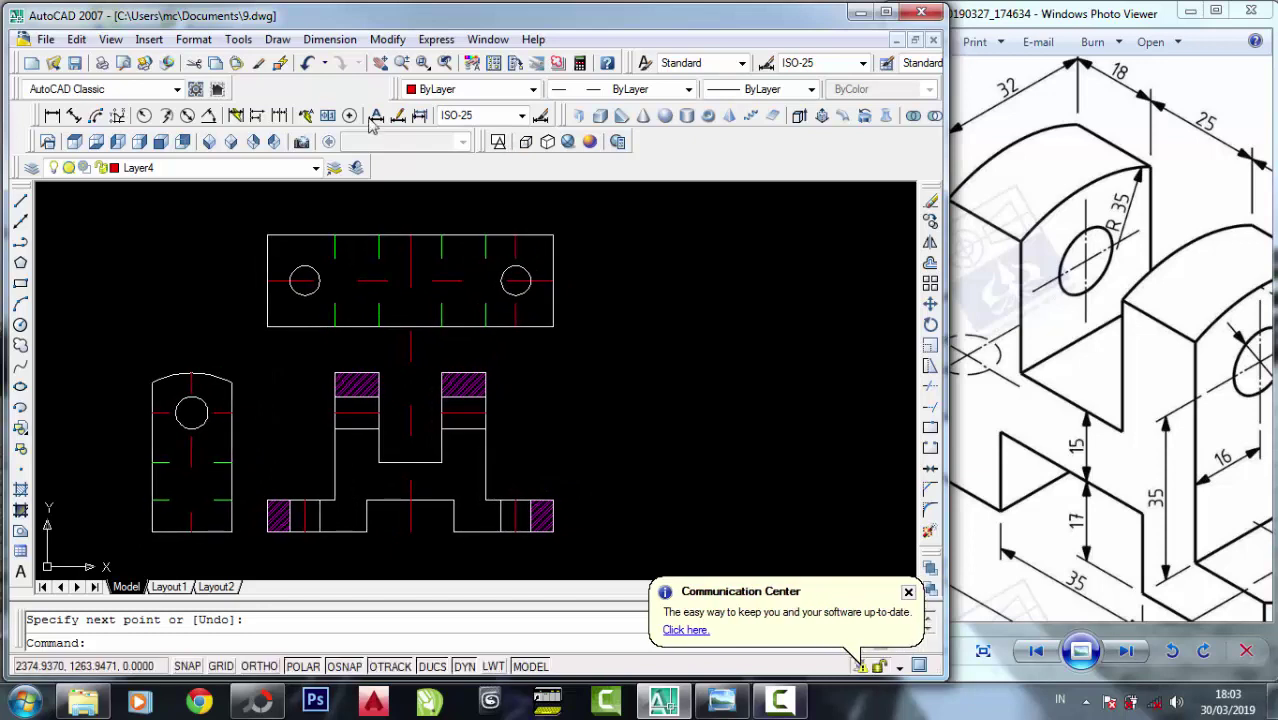
# Make Layer2 the current layer.
pyautogui.click(314, 168)
pyautogui.click(172, 234)
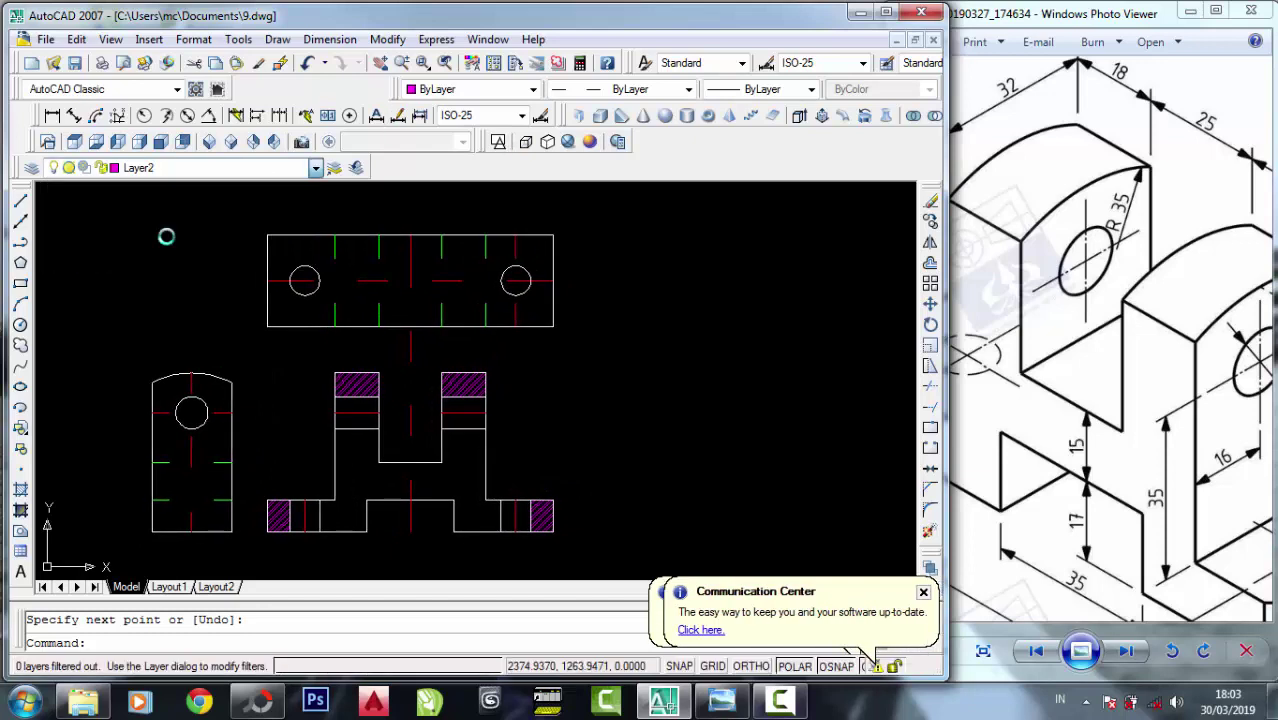
pyautogui.scroll(2, 535, 315)
pyautogui.scroll(-3, 233, 292)
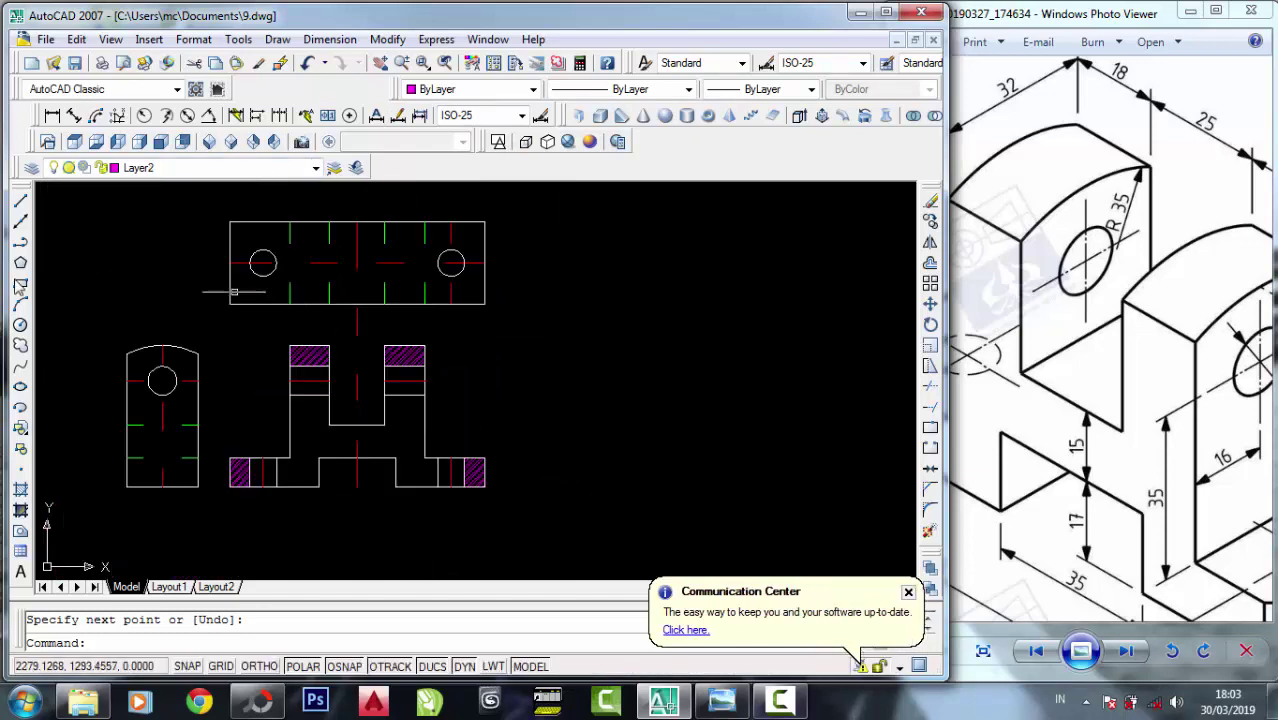
# Add a vertical 64 dimension from the hatched block's top corner to the front view's lower-right corner.
pyautogui.click(54, 116)
pyautogui.scroll(2, 480, 354)
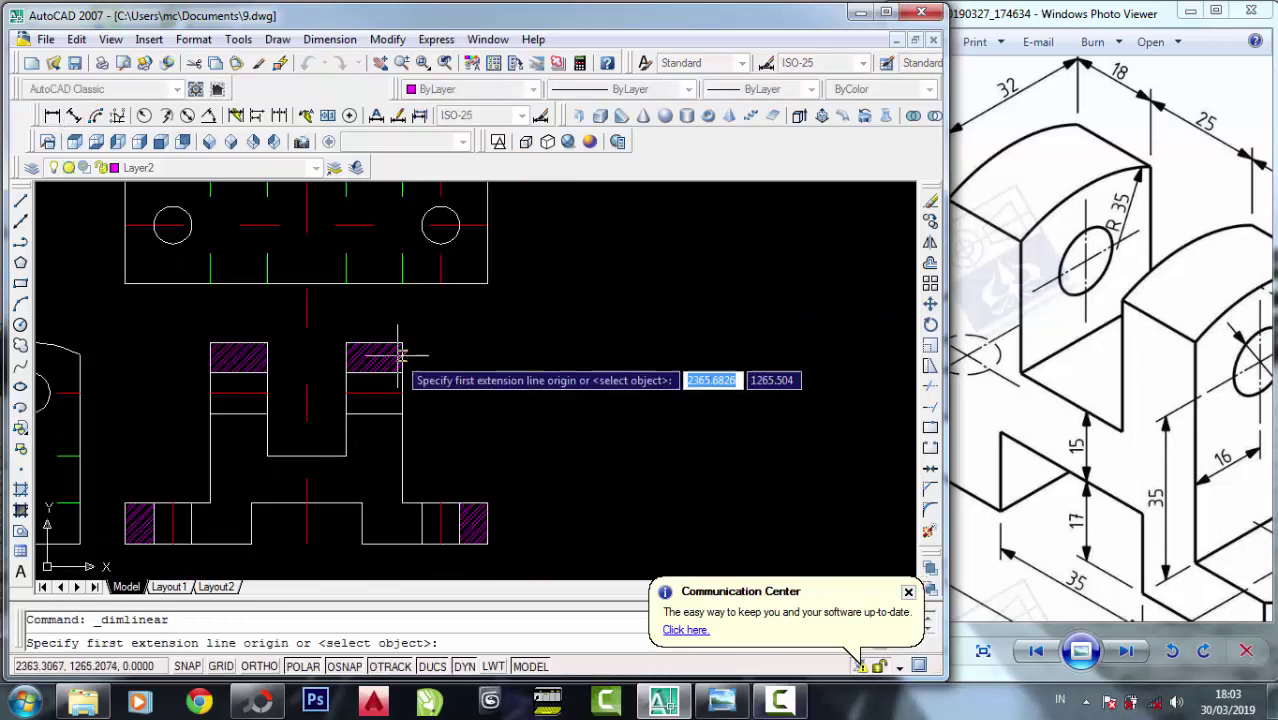
pyautogui.click(400, 343)
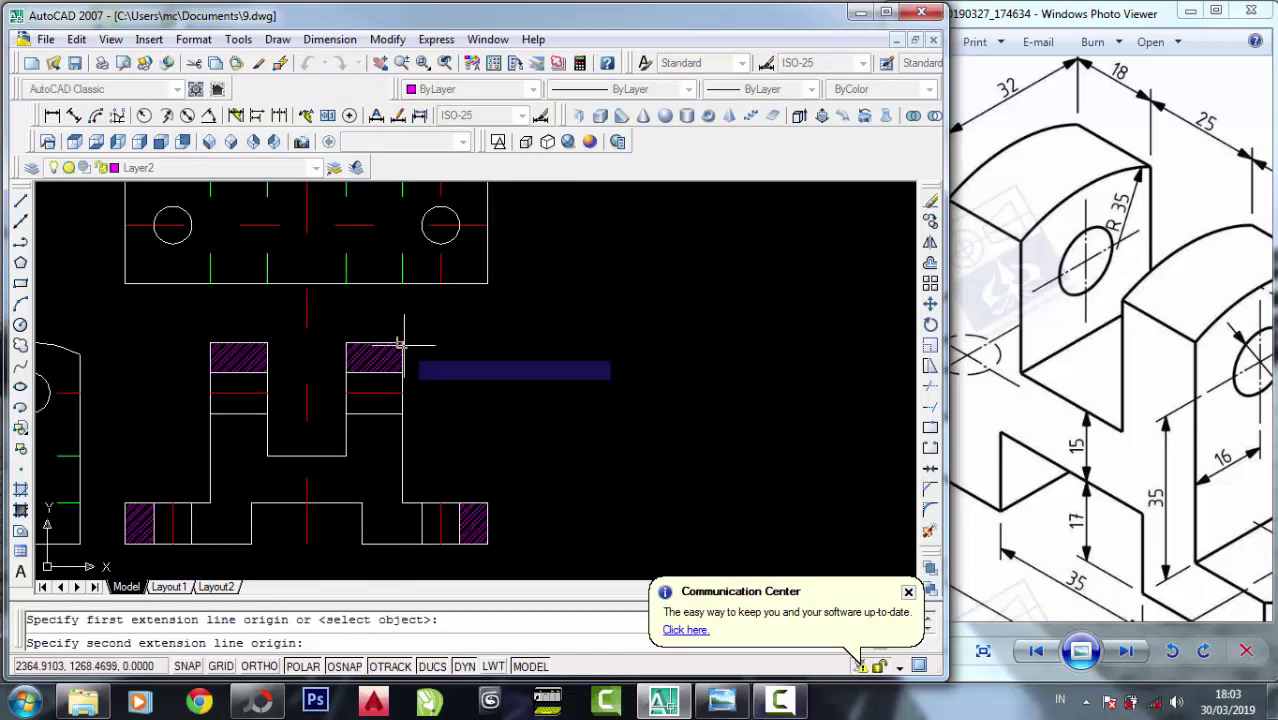
pyautogui.click(487, 543)
pyautogui.click(553, 512)
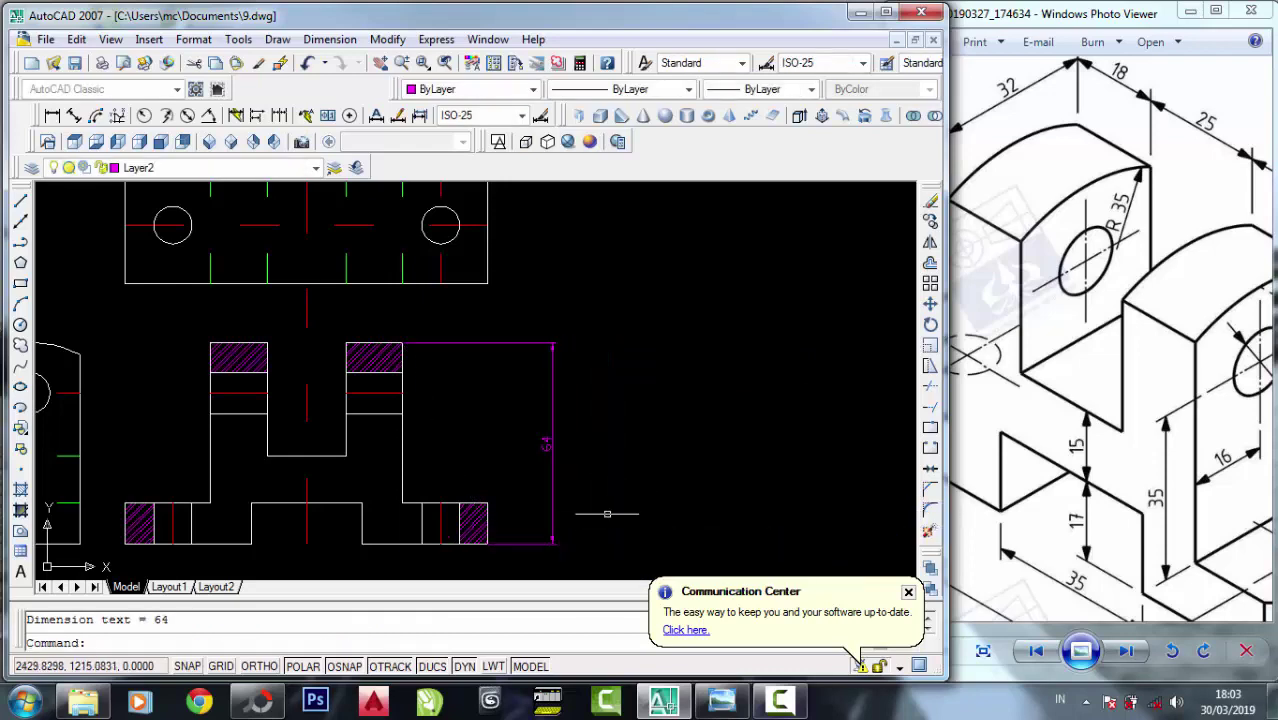
pyautogui.moveTo(570, 512); pyautogui.dragTo(585, 432, button='middle')
# Compare the drawing against the bracket's reference image.
pyautogui.moveTo(1080, 420); pyautogui.dragTo(1013, 342)
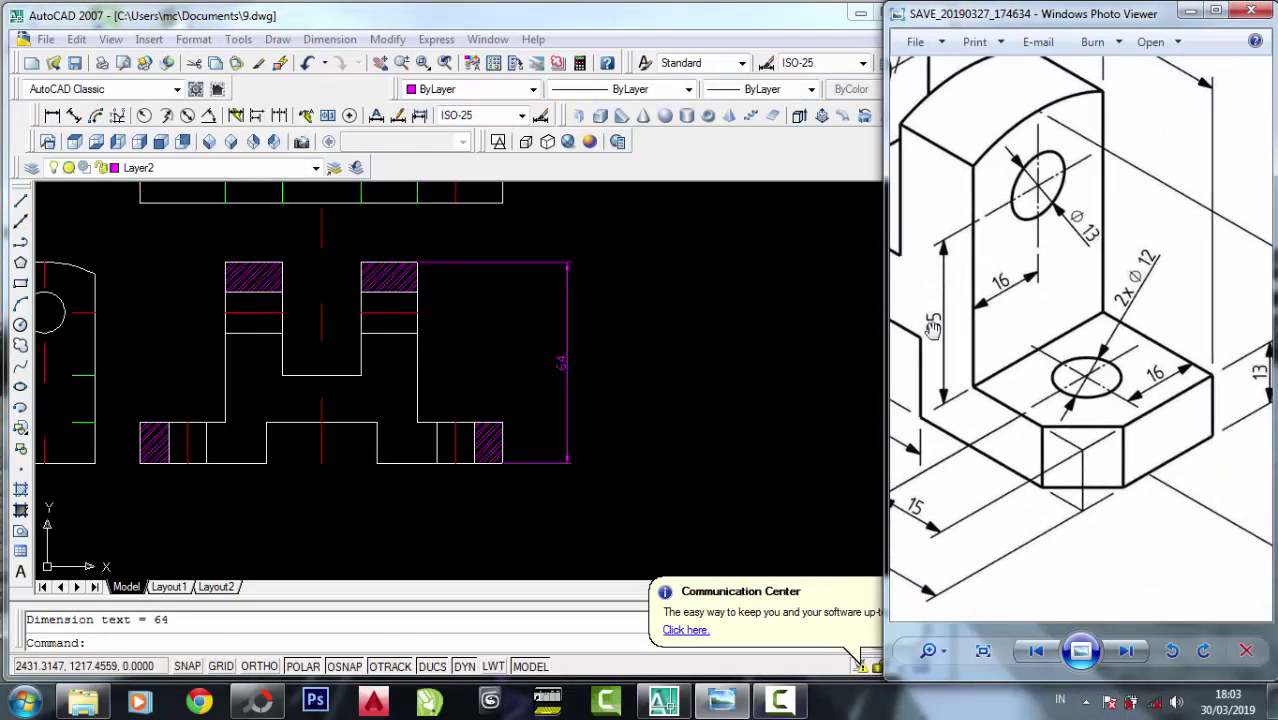
pyautogui.click(683, 325)
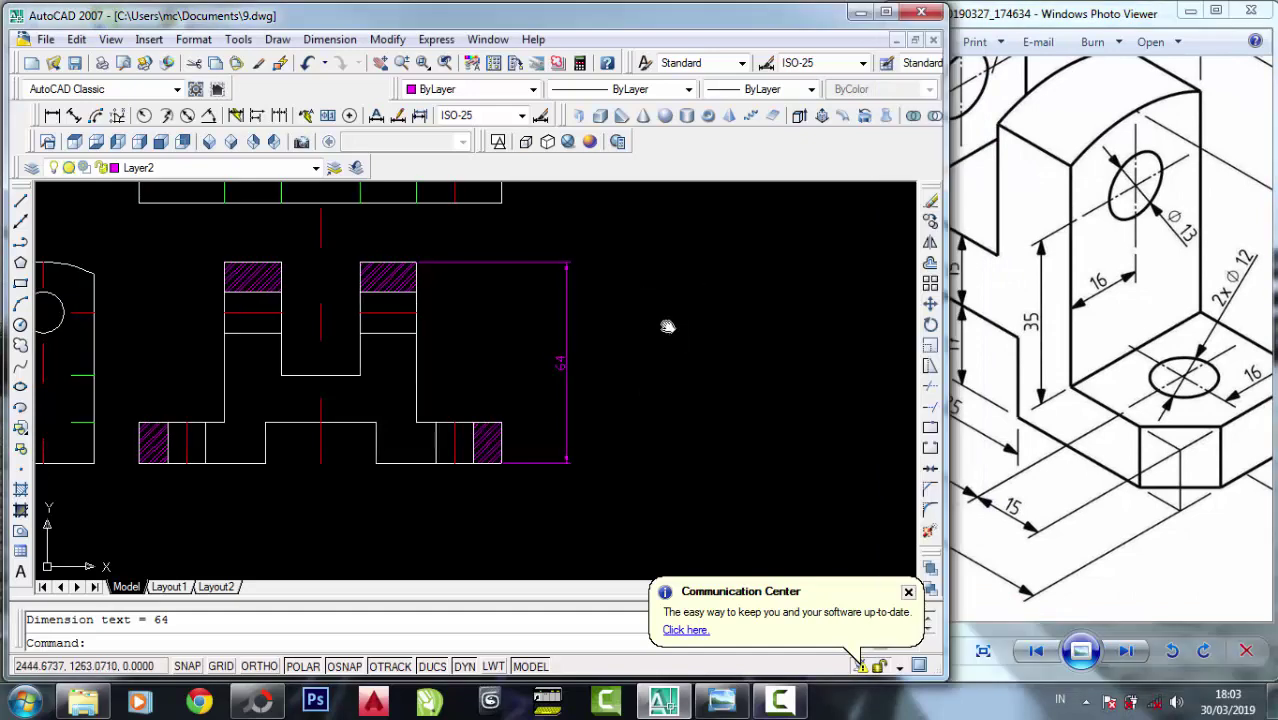
pyautogui.scroll(-1, 665, 322)
pyautogui.scroll(-1, 690, 360)
pyautogui.scroll(-1, 632, 300)
pyautogui.scroll(1, 586, 307)
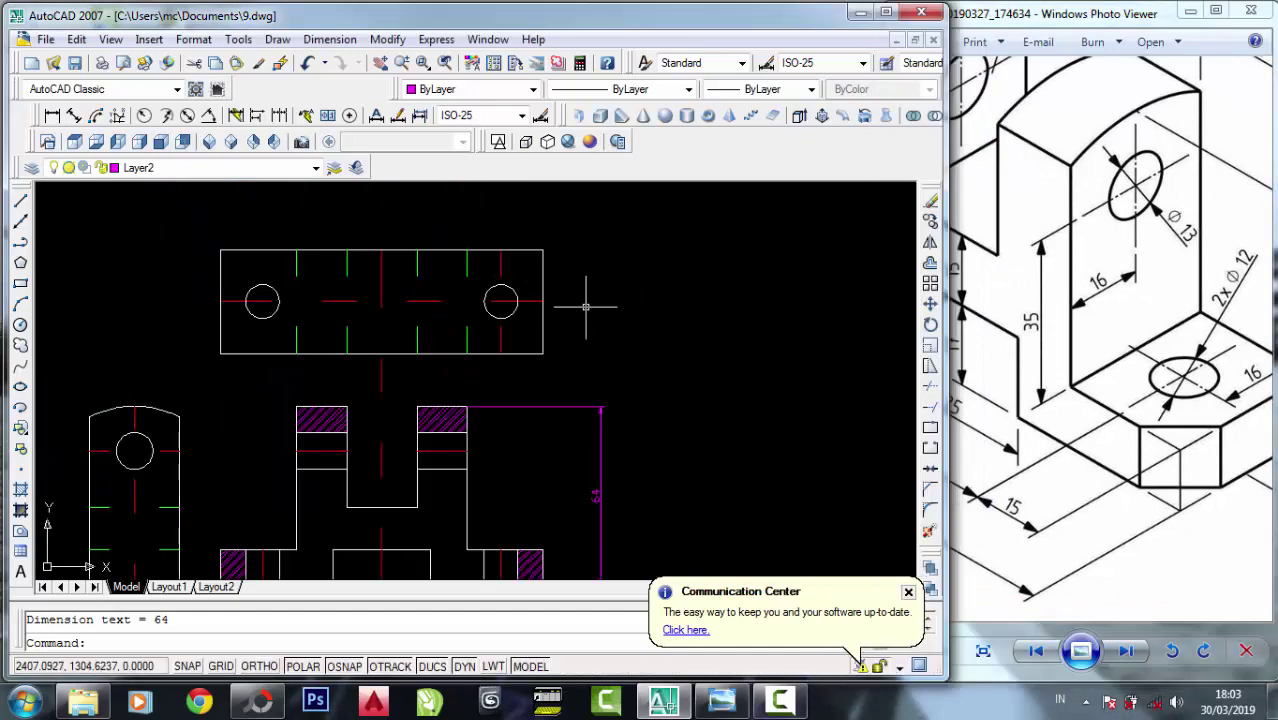
pyautogui.click(1105, 403)
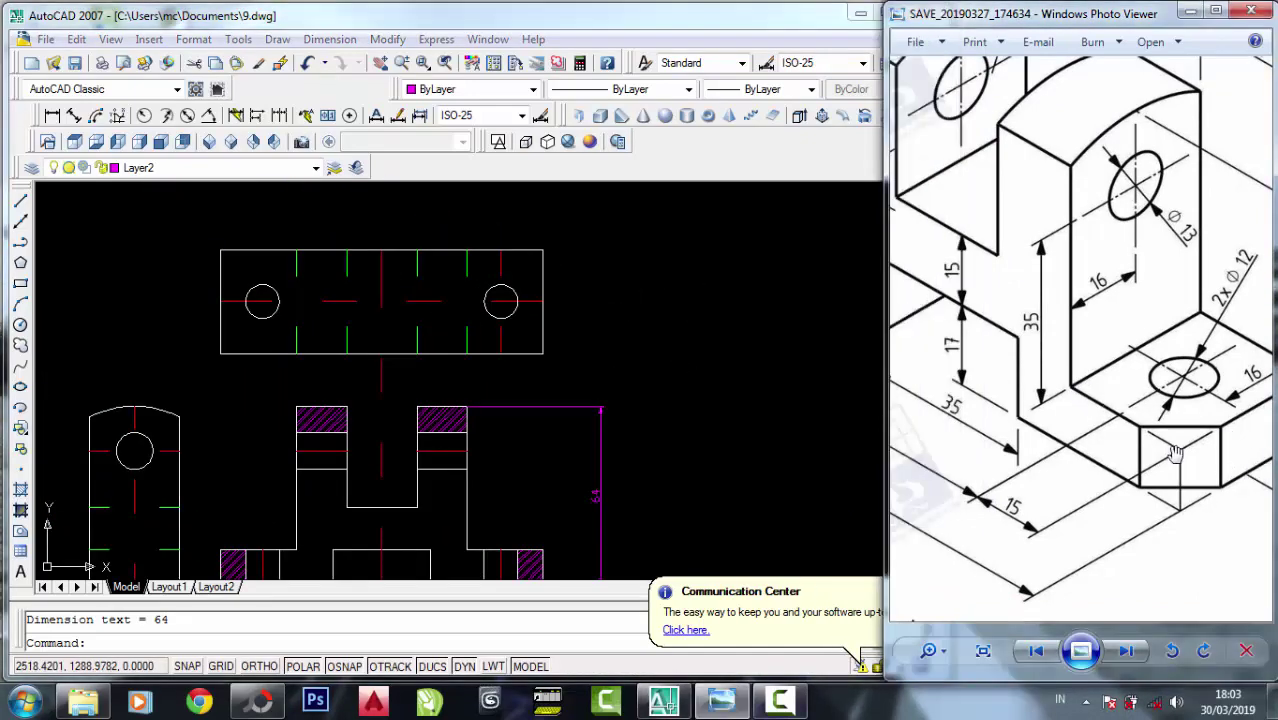
pyautogui.click(609, 337)
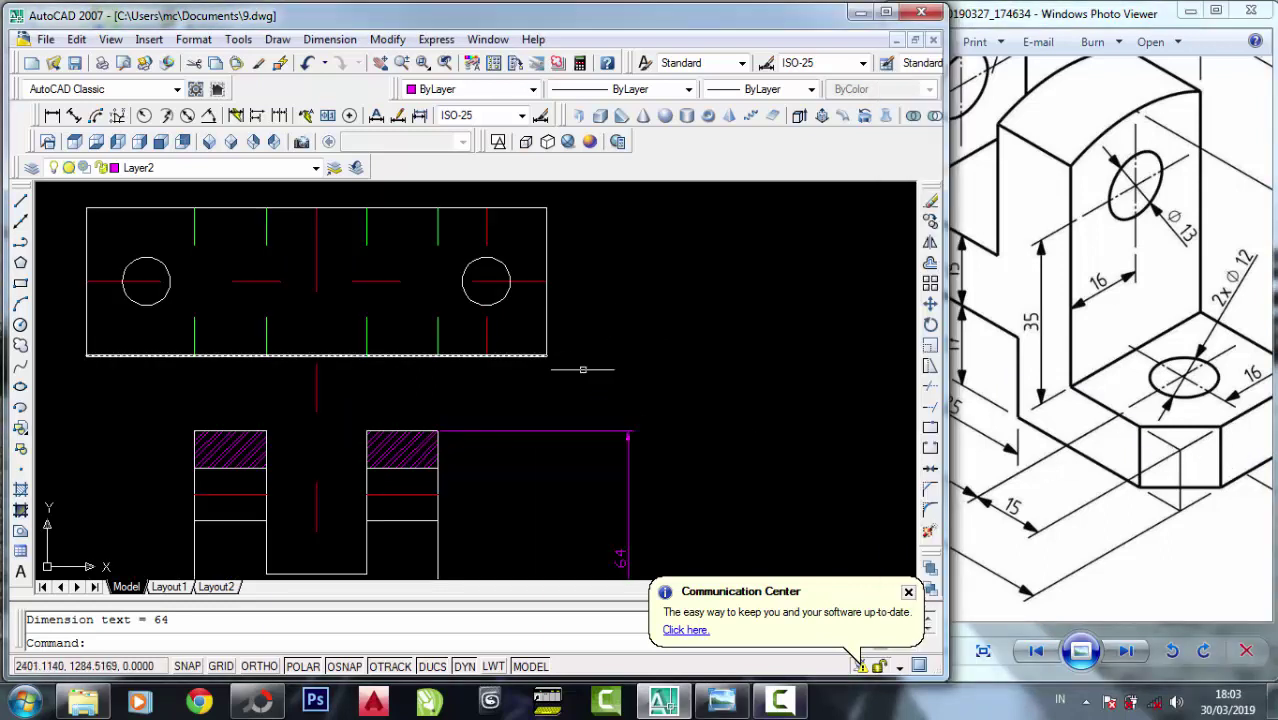
# Draw a 10-unit line leftward from the top view's lower-right corner.
pyautogui.scroll(3, 519, 346)
pyautogui.click(21, 201)
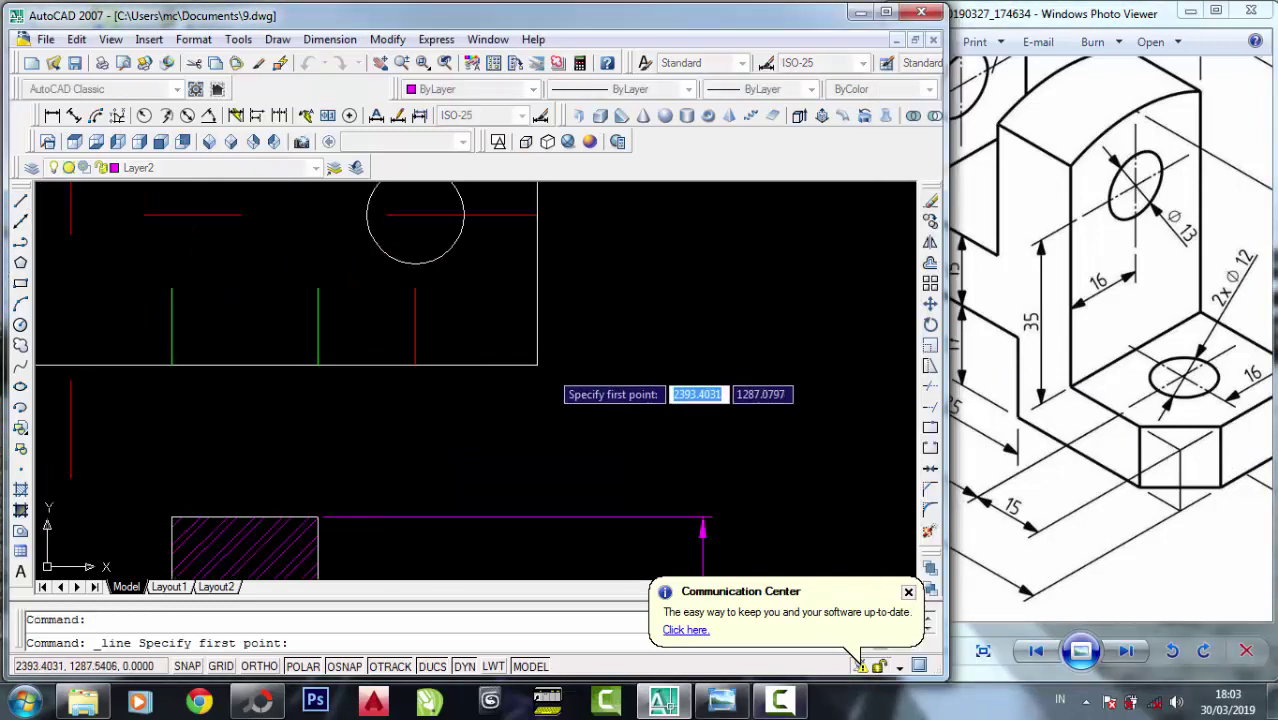
pyautogui.click(539, 365)
pyautogui.scroll(-3, 539, 365)
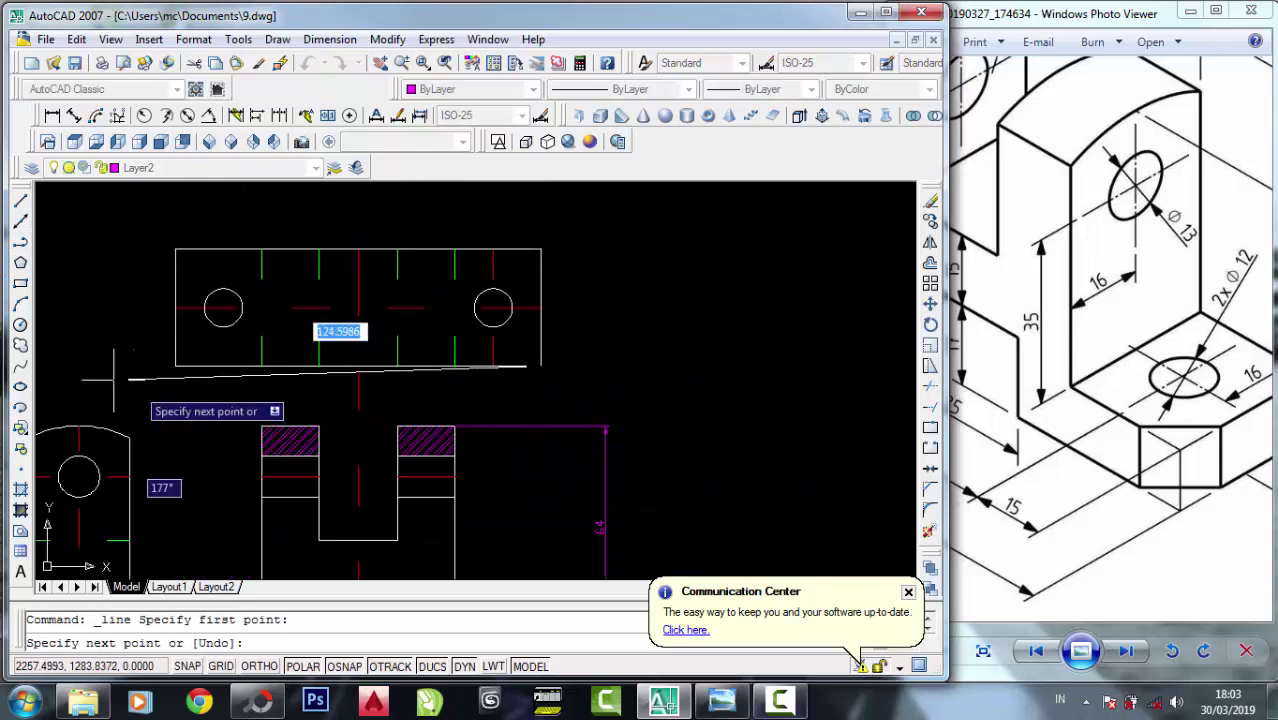
pyautogui.write('10')
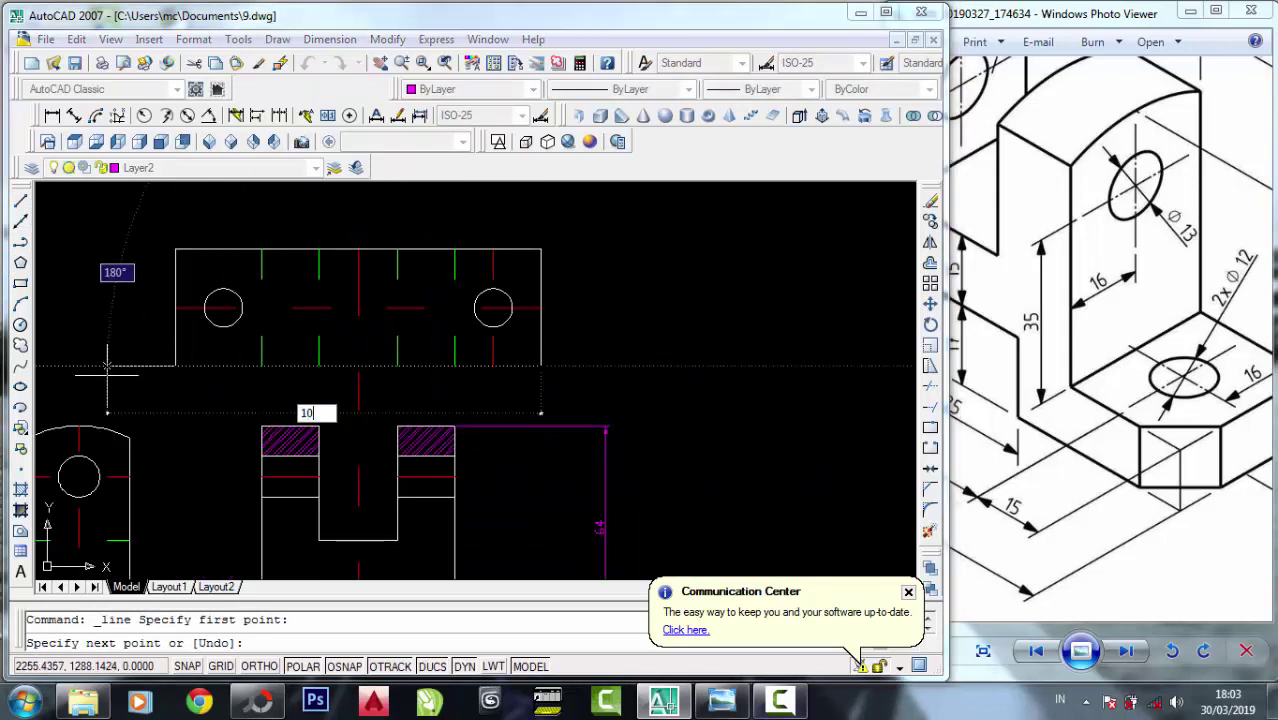
pyautogui.press('Return')
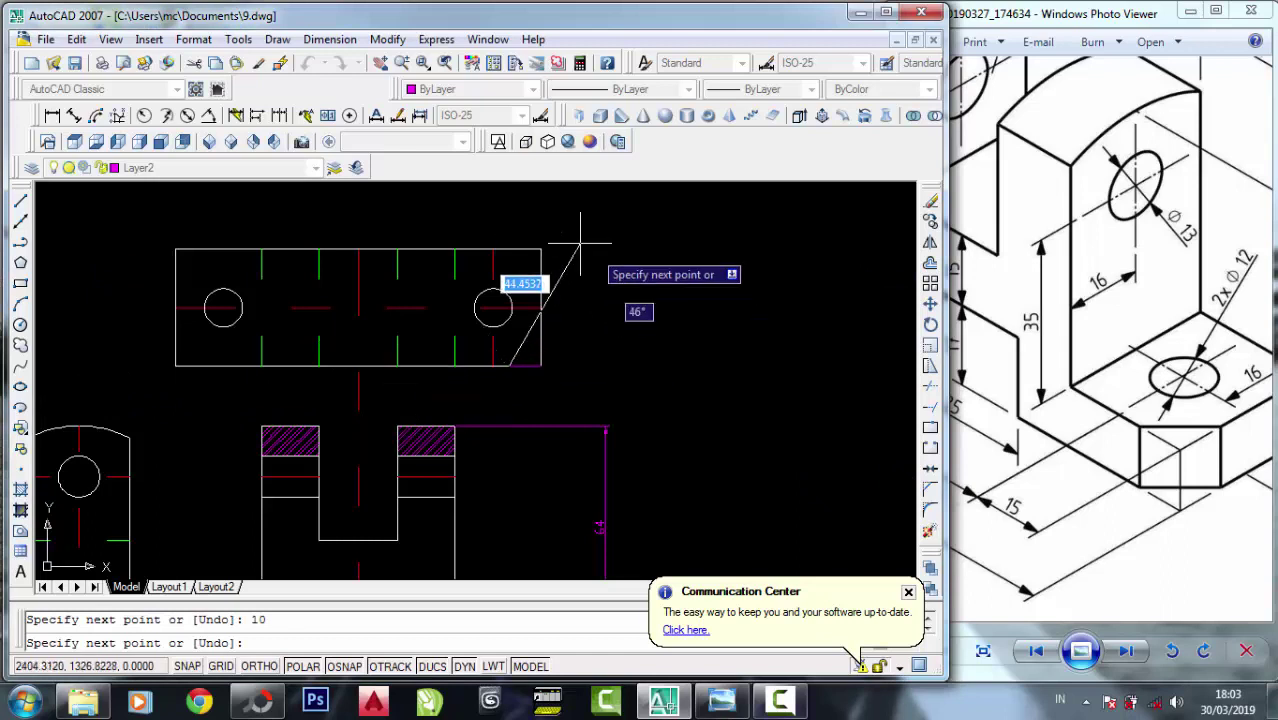
pyautogui.rightClick(583, 268)
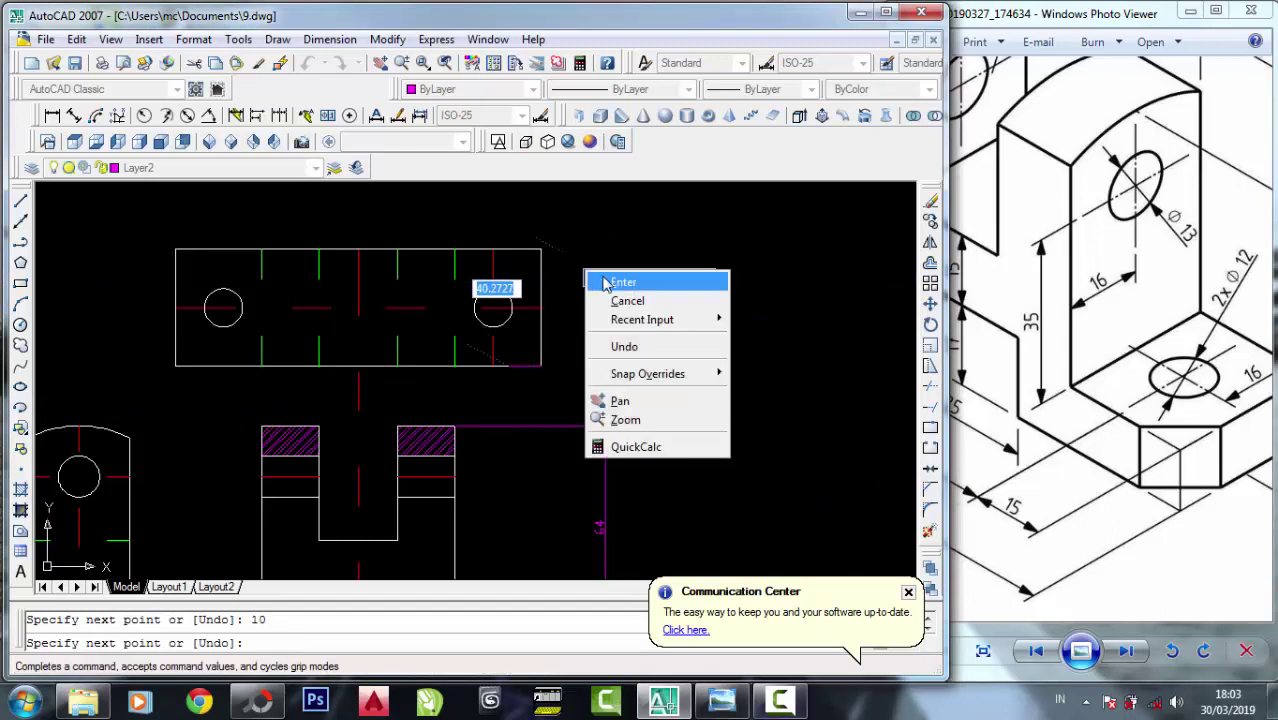
pyautogui.click(612, 278)
pyautogui.moveTo(22, 198); pyautogui.dragTo(575, 393)
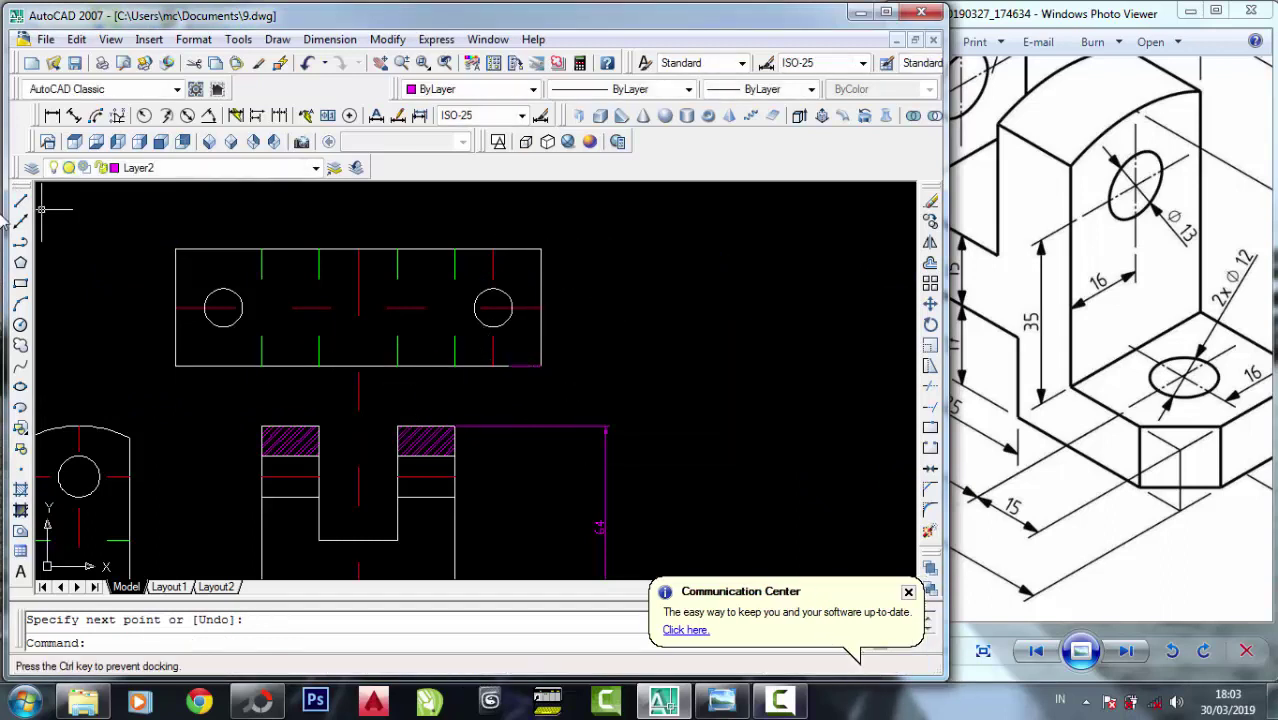
# Draw a 10-unit upward line from the same corner and close the 45° diagonal.
pyautogui.click(20, 200)
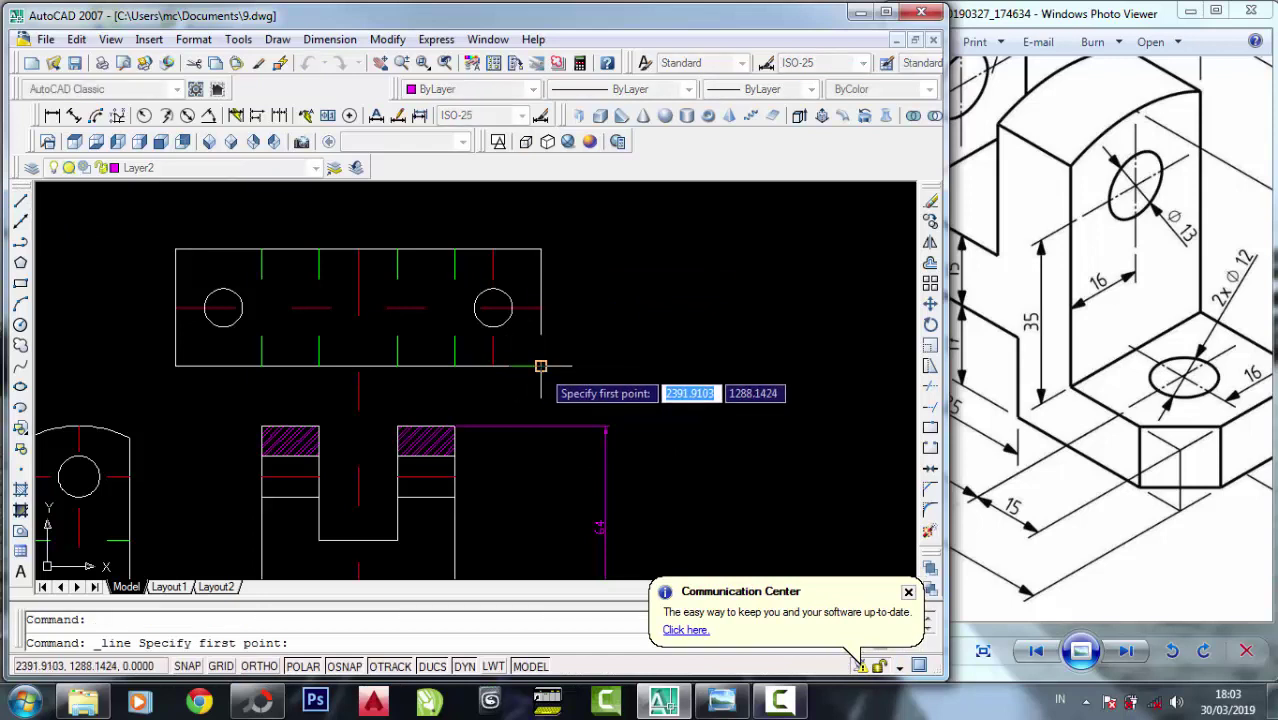
pyautogui.click(540, 366)
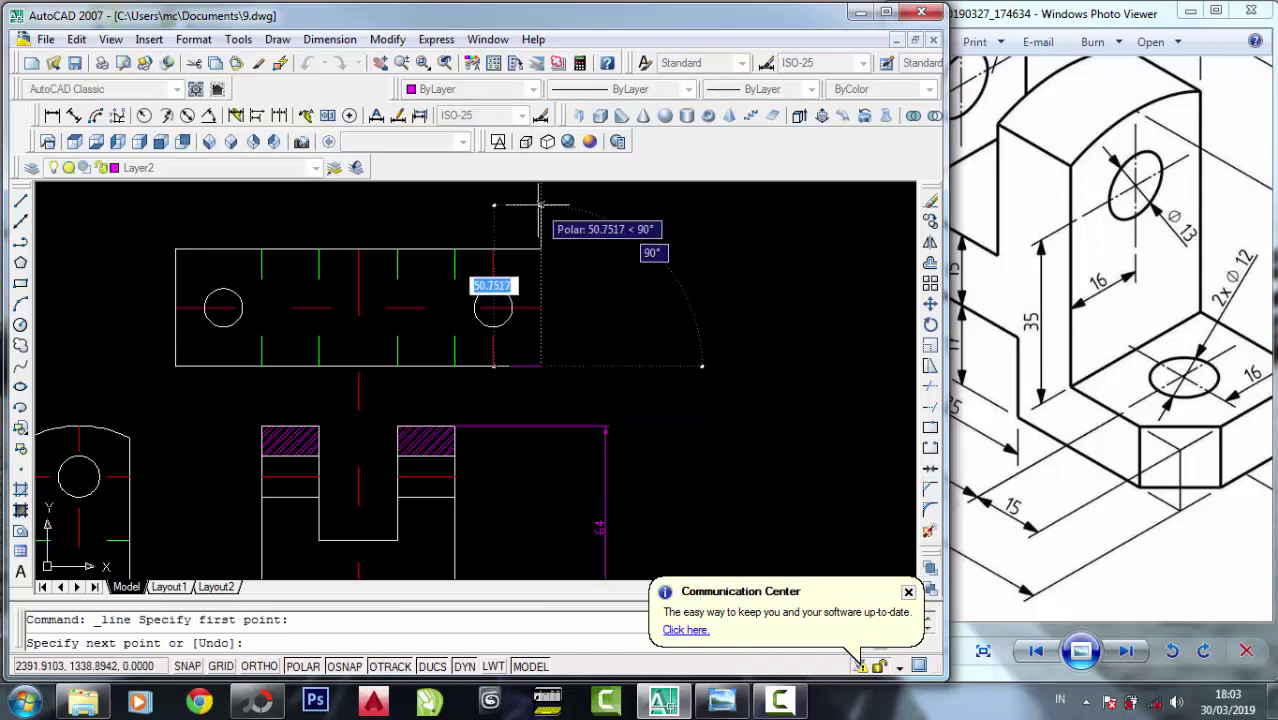
pyautogui.write('1')
pyautogui.press('Return')
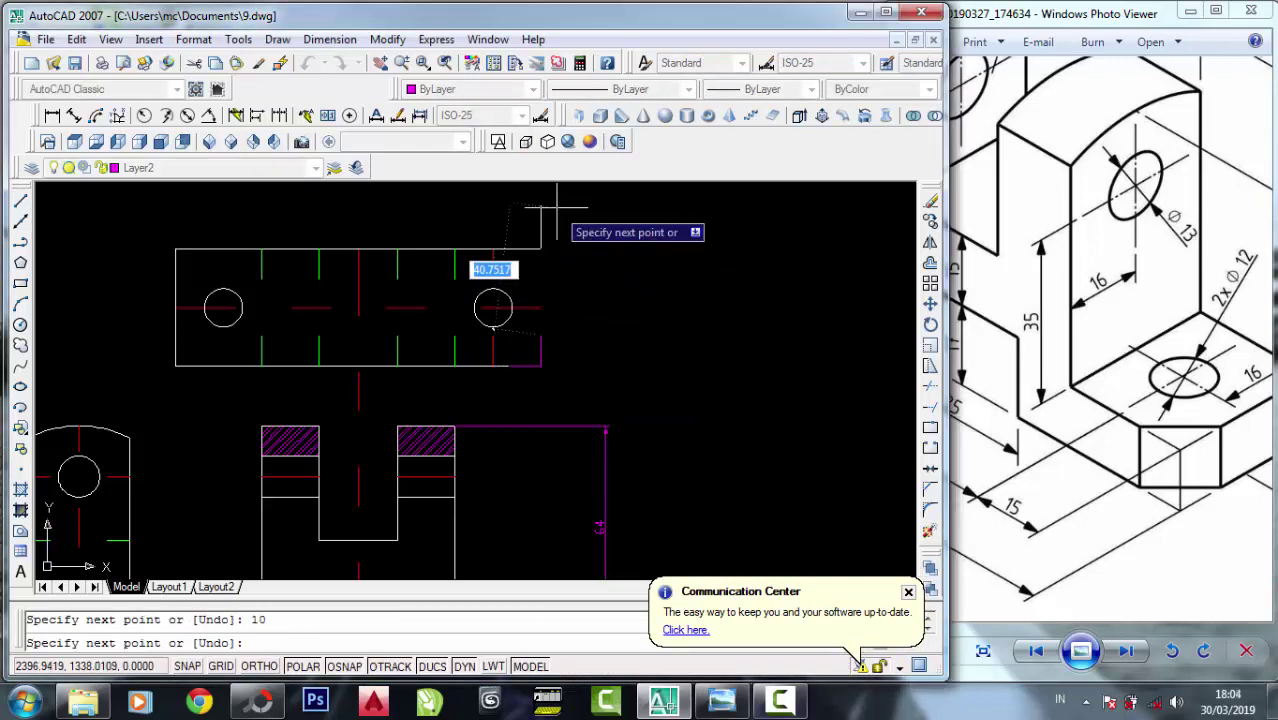
pyautogui.scroll(5, 521, 343)
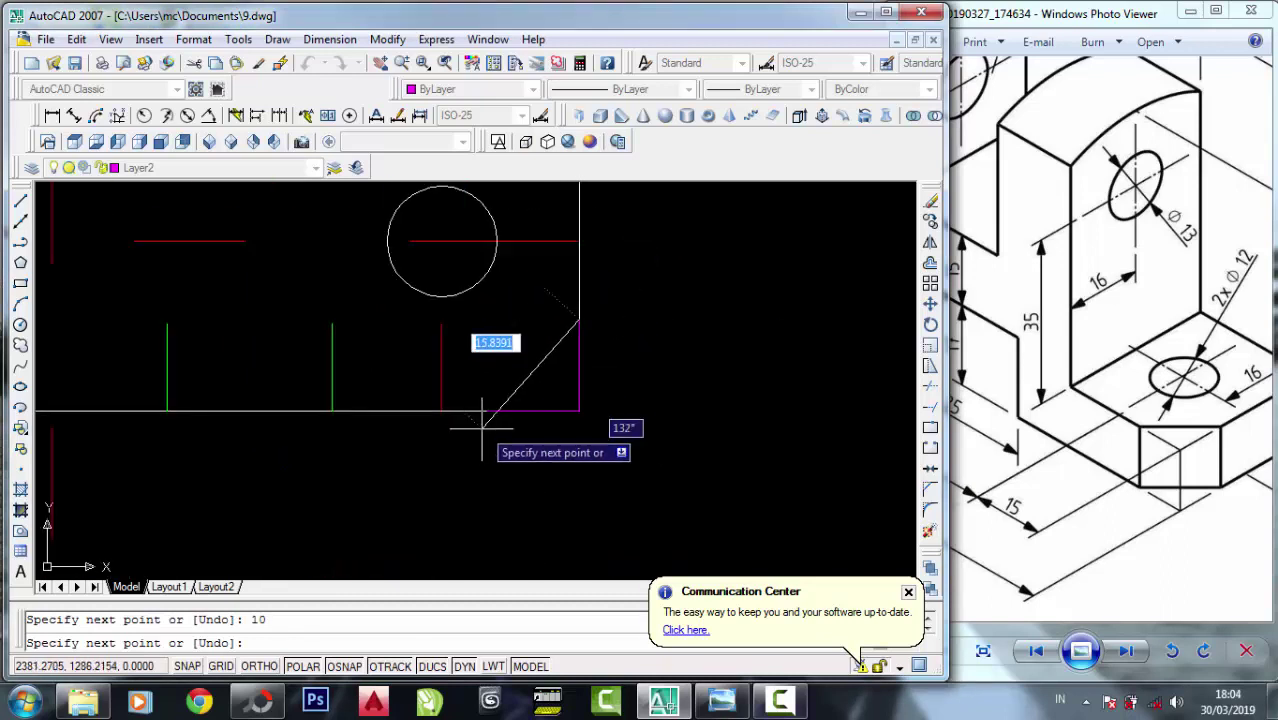
pyautogui.click(485, 409)
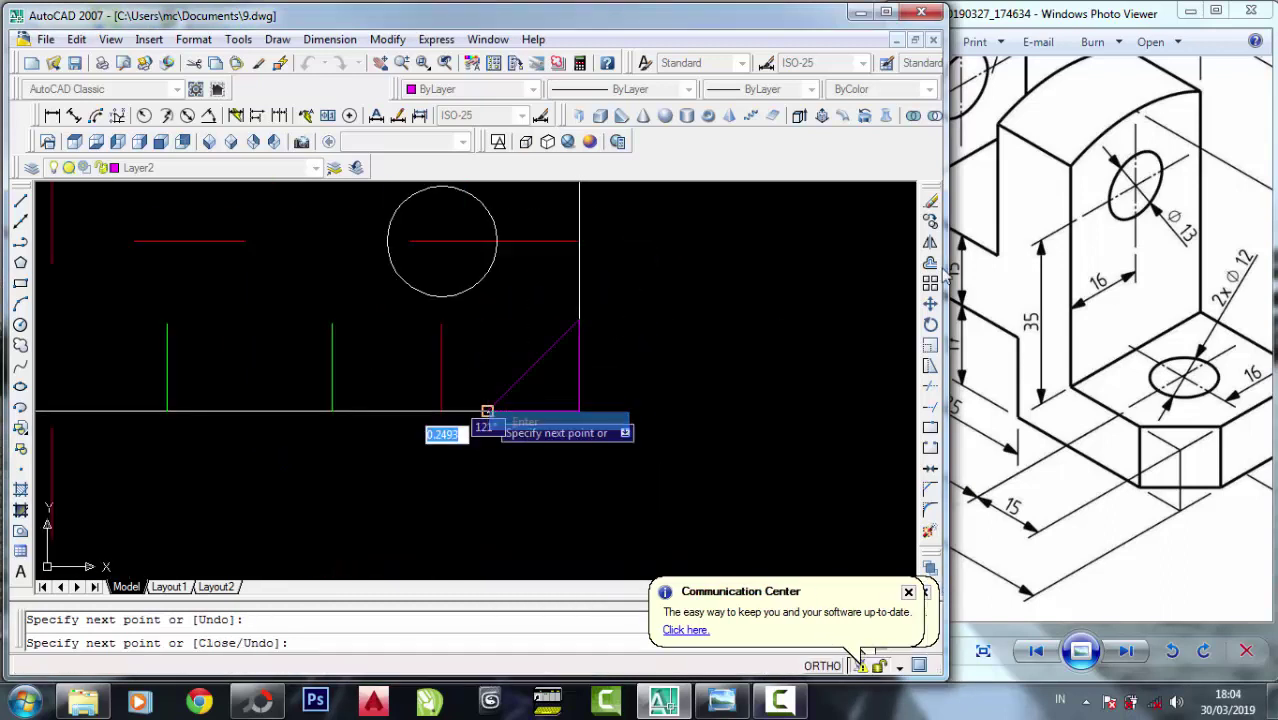
pyautogui.press('Return')
pyautogui.click(930, 221)
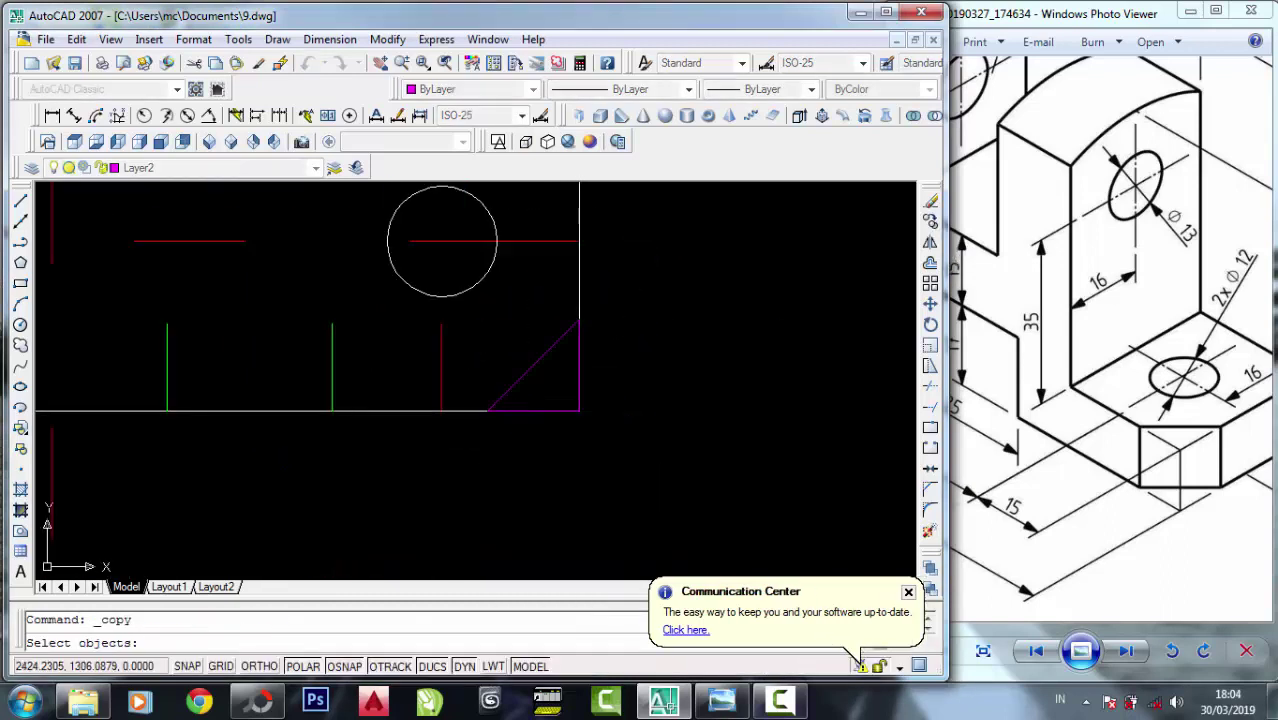
# Mirror the chamfer lines across the vertical centerline to the opposite corner.
pyautogui.click(930, 243)
pyautogui.click(536, 362)
pyautogui.scroll(-5, 590, 410)
pyautogui.press('Return')
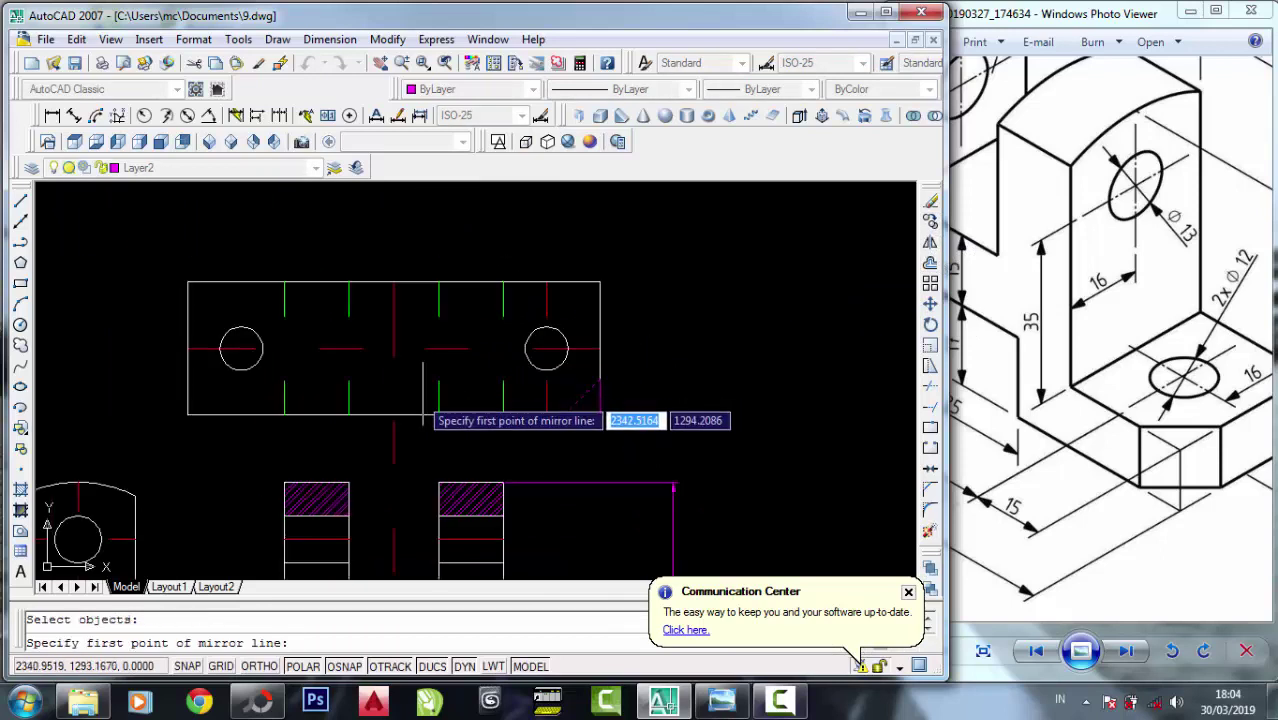
pyautogui.click(393, 415)
pyautogui.click(396, 280)
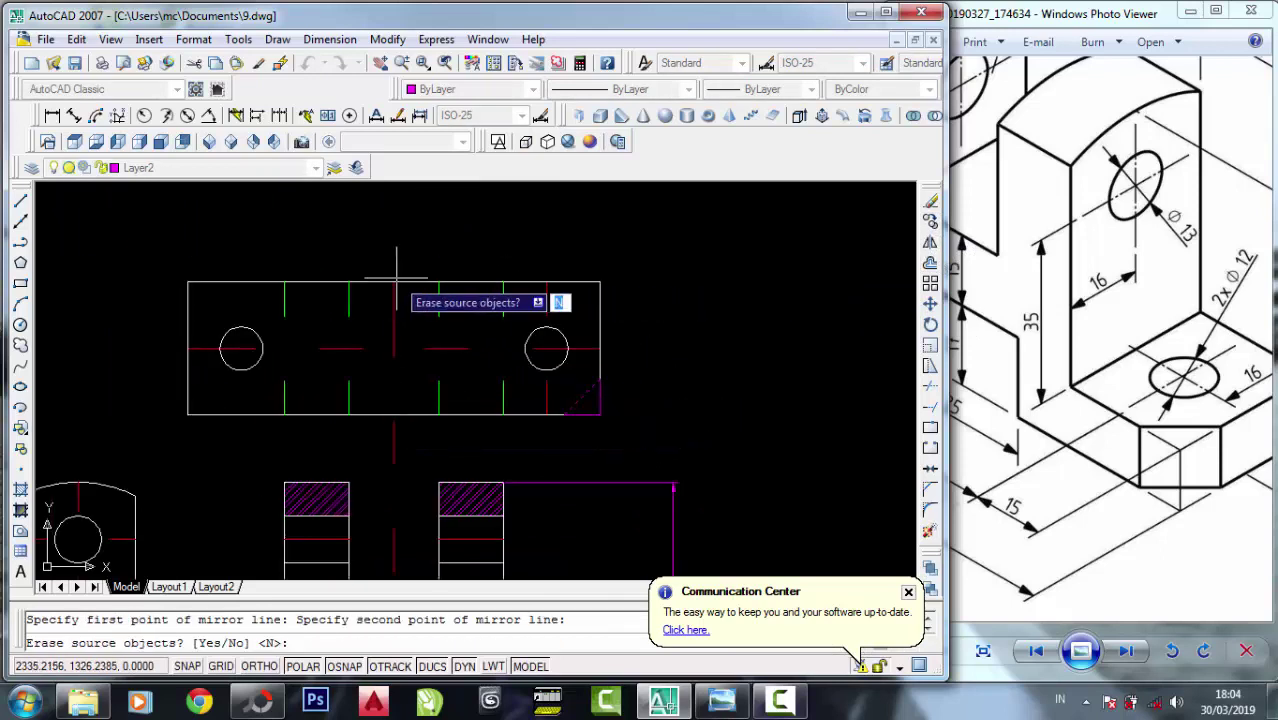
pyautogui.rightClick(398, 279)
pyautogui.click(428, 289)
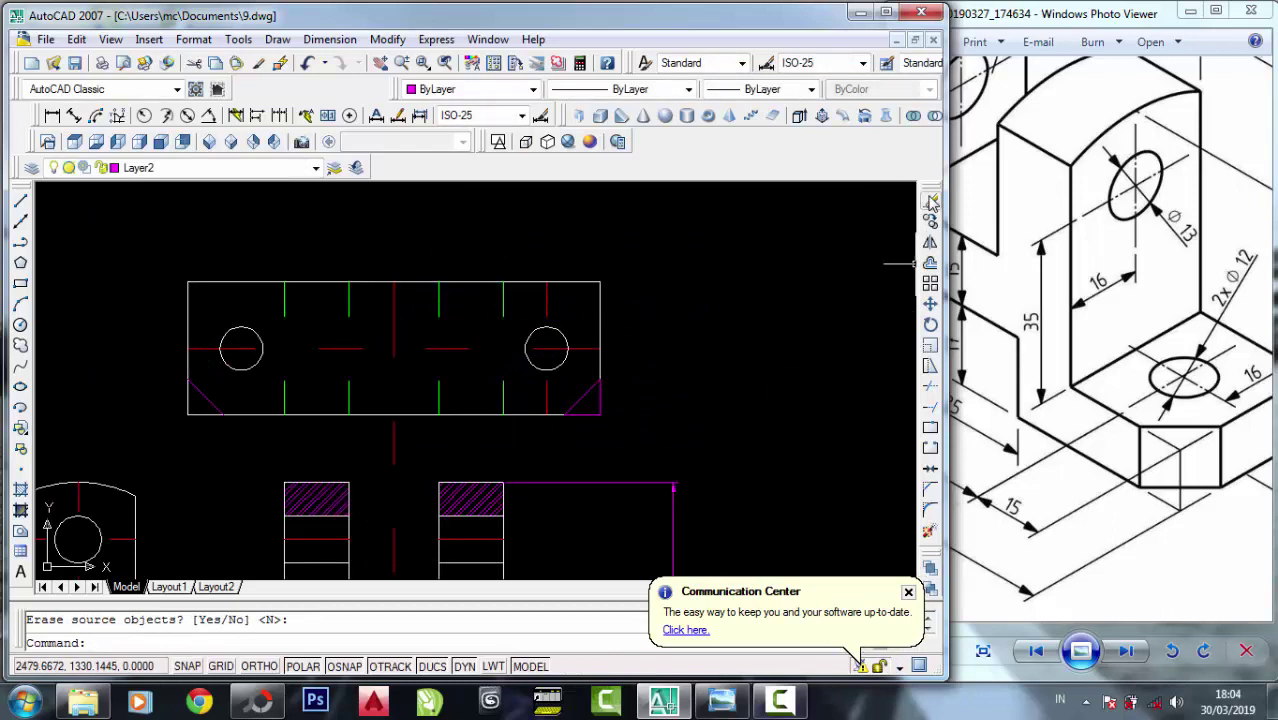
# Trim the top-view rectangle's lower-left and lower-right corner lines at the chamfers.
pyautogui.click(930, 393)
pyautogui.click(222, 442)
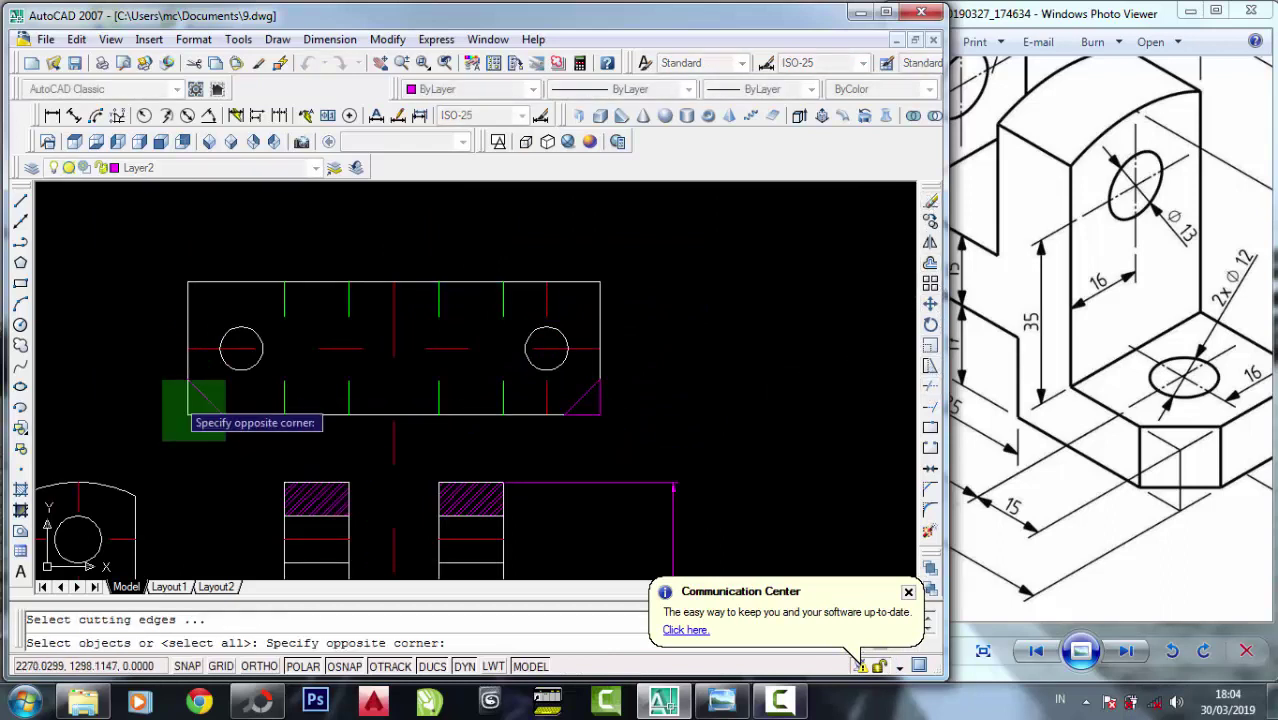
pyautogui.click(170, 385)
pyautogui.press('Return')
pyautogui.click(205, 430)
pyautogui.click(340, 440)
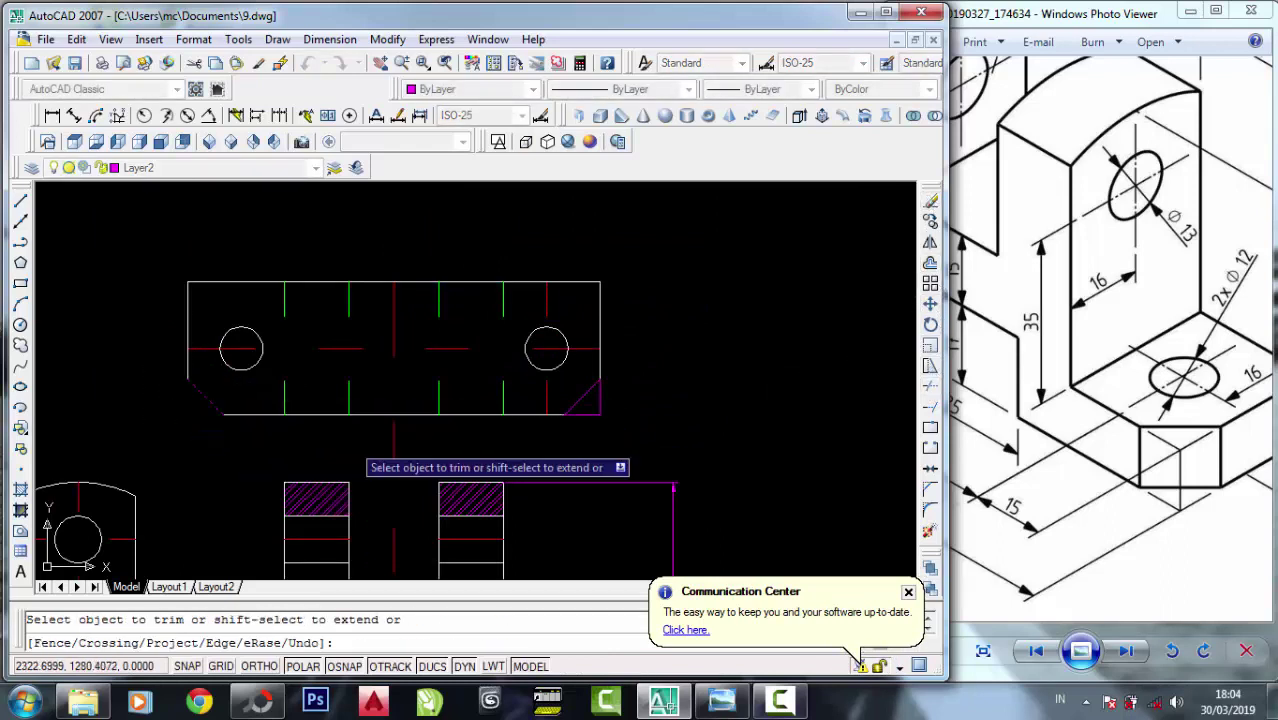
pyautogui.scroll(3, 552, 400)
pyautogui.click(646, 430)
pyautogui.click(760, 360)
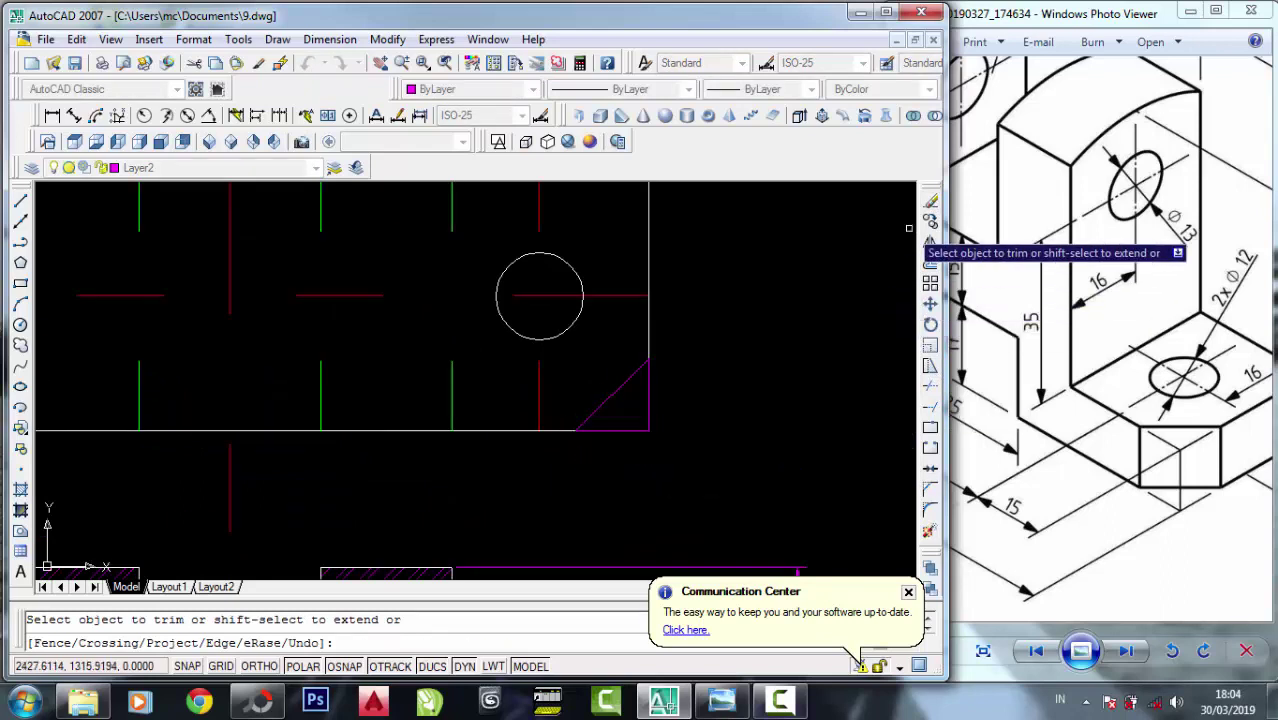
# Erase the leftover magenta corner line and trim the rectangle corner beyond the right chamfer.
pyautogui.click(930, 202)
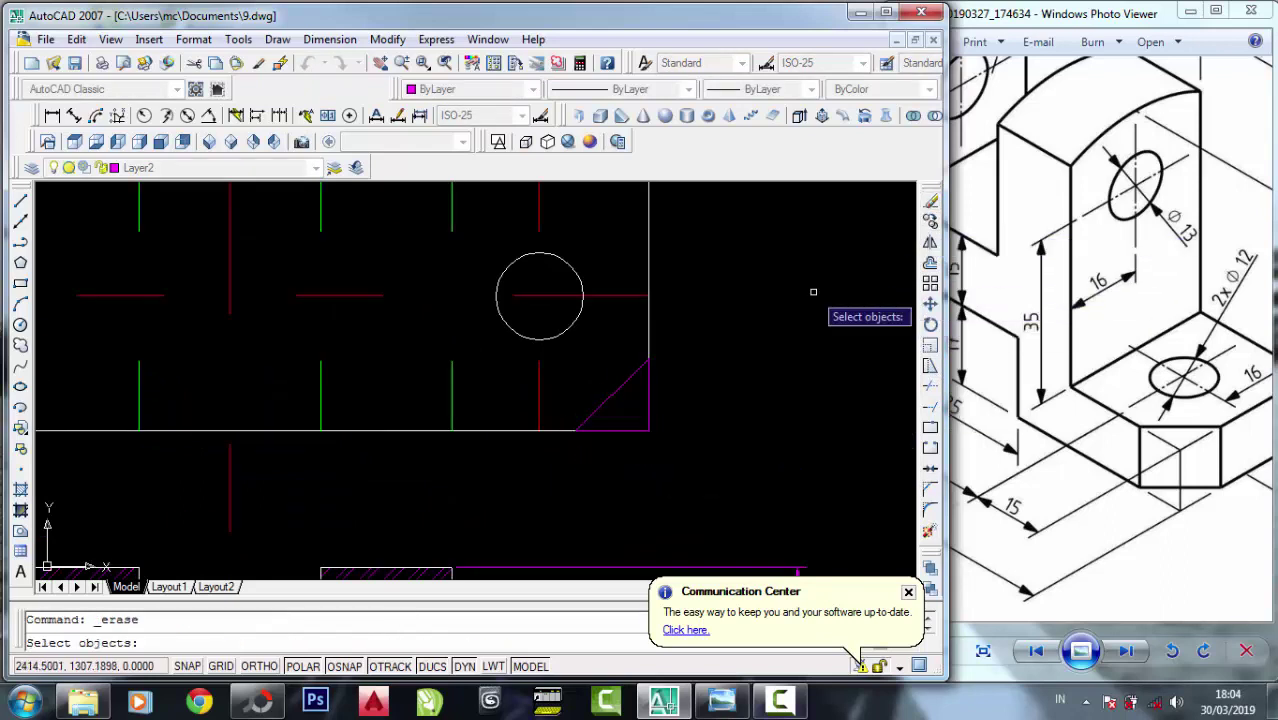
pyautogui.click(648, 388)
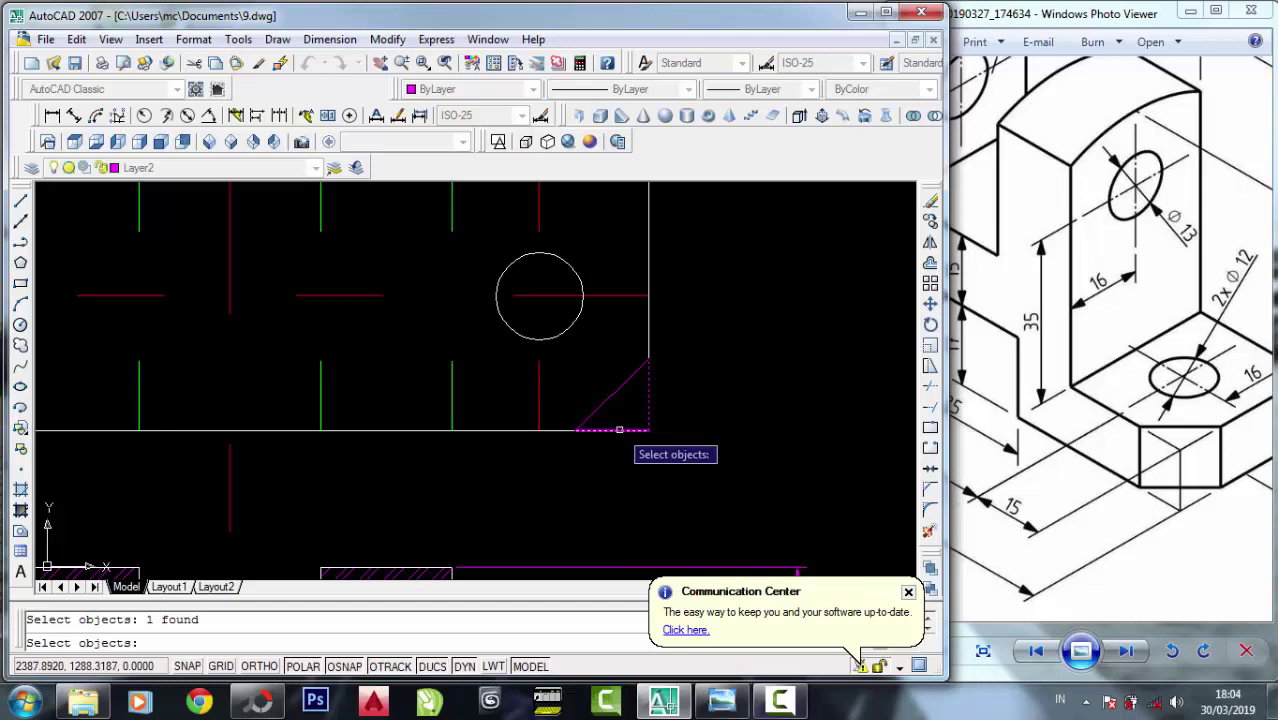
pyautogui.press('Return')
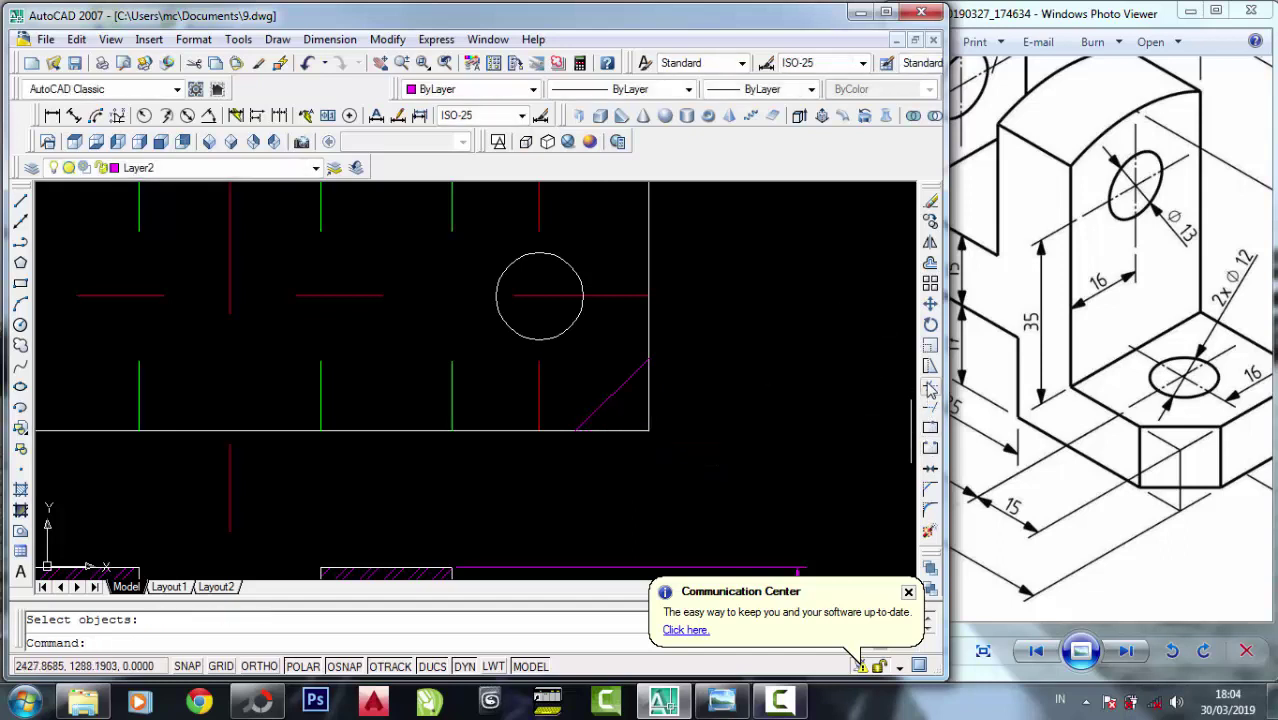
pyautogui.click(930, 388)
pyautogui.click(726, 480)
pyautogui.click(512, 358)
pyautogui.press('Return')
pyautogui.click(680, 466)
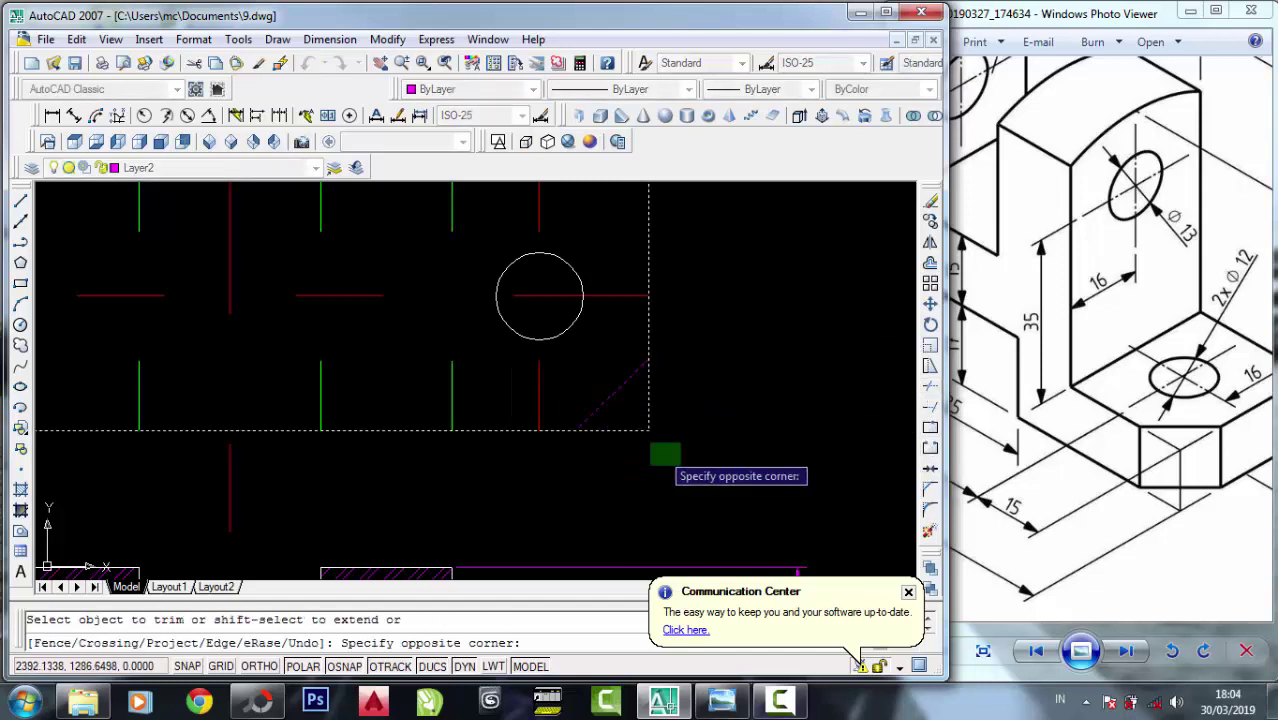
pyautogui.click(622, 414)
pyautogui.rightClick(697, 294)
pyautogui.click(730, 302)
# Recentre the views and enlarge the reference picture window to check the result.
pyautogui.scroll(-5, 588, 346)
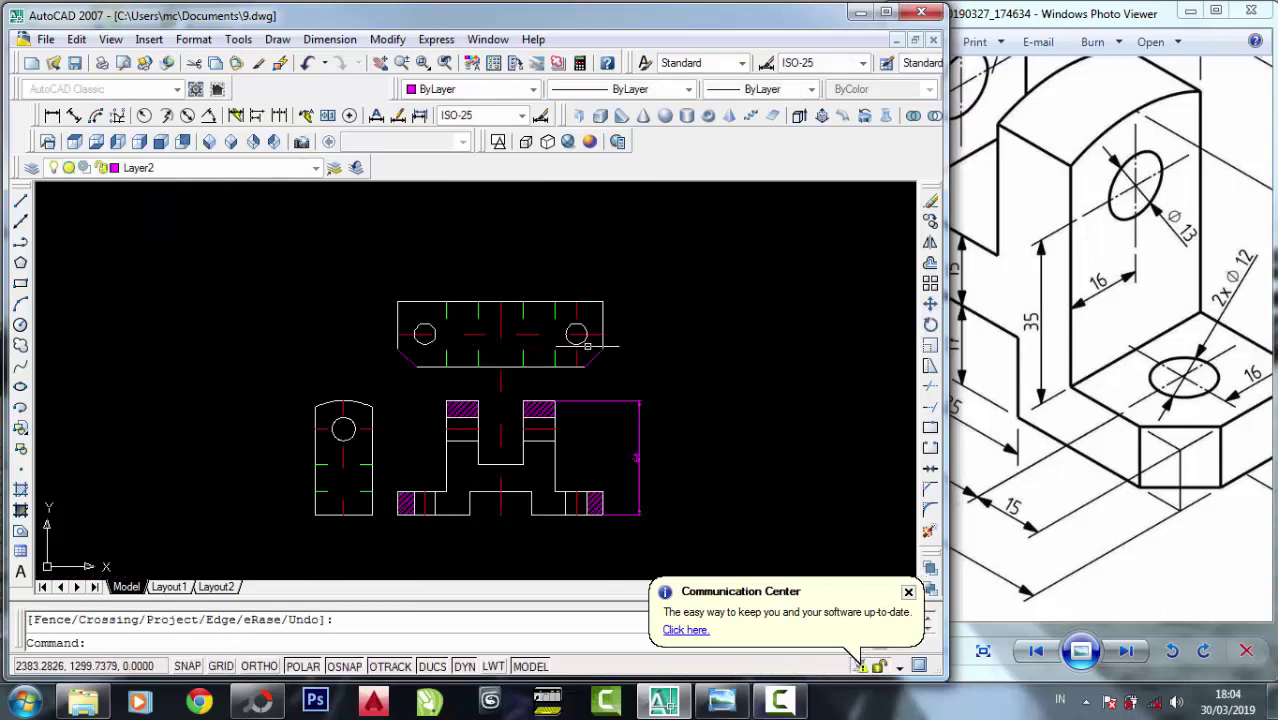
pyautogui.moveTo(555, 424); pyautogui.dragTo(565, 420, button='middle')
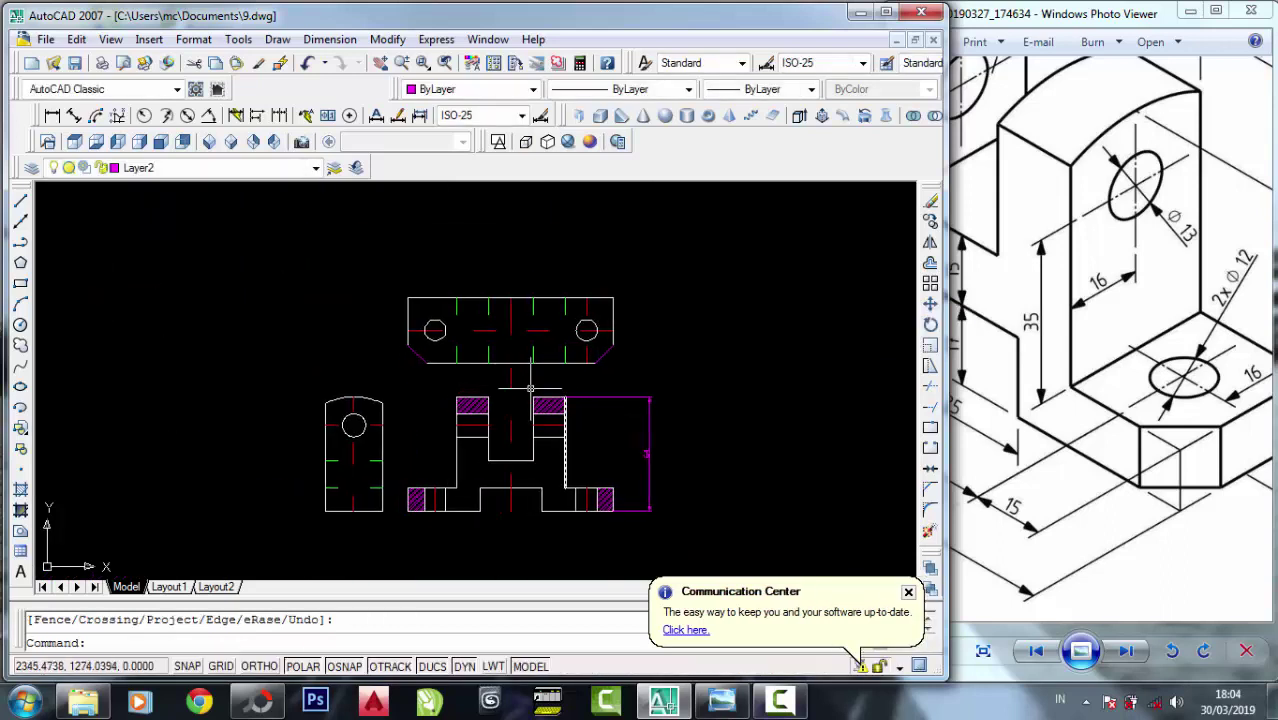
pyautogui.scroll(2, 390, 483)
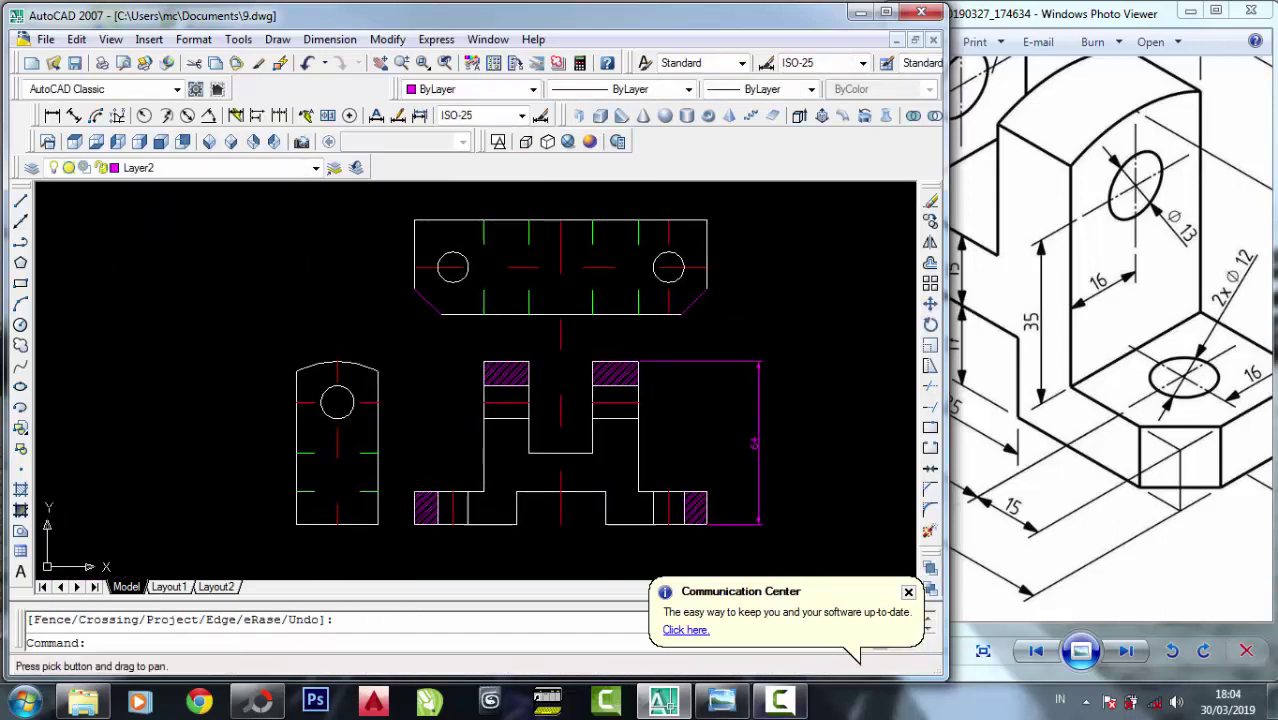
pyautogui.moveTo(948, 350)
pyautogui.mouseDown()
pyautogui.moveTo(888, 350)
pyautogui.moveTo(1068, 410)
pyautogui.mouseUp()
pyautogui.scroll(-3, 1038, 347)
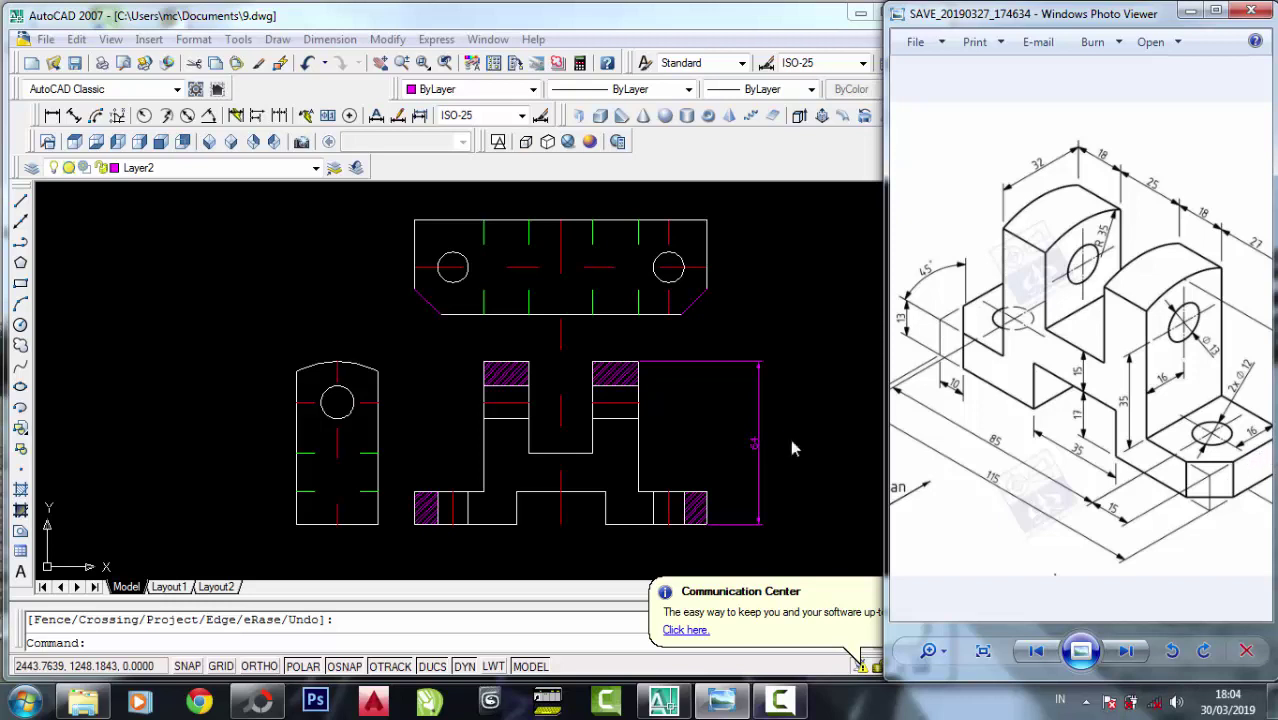
pyautogui.scroll(1, 693, 436)
# Add a vertical 13 dimension from the hatch corner down to the front view's base.
pyautogui.scroll(1, 656, 431)
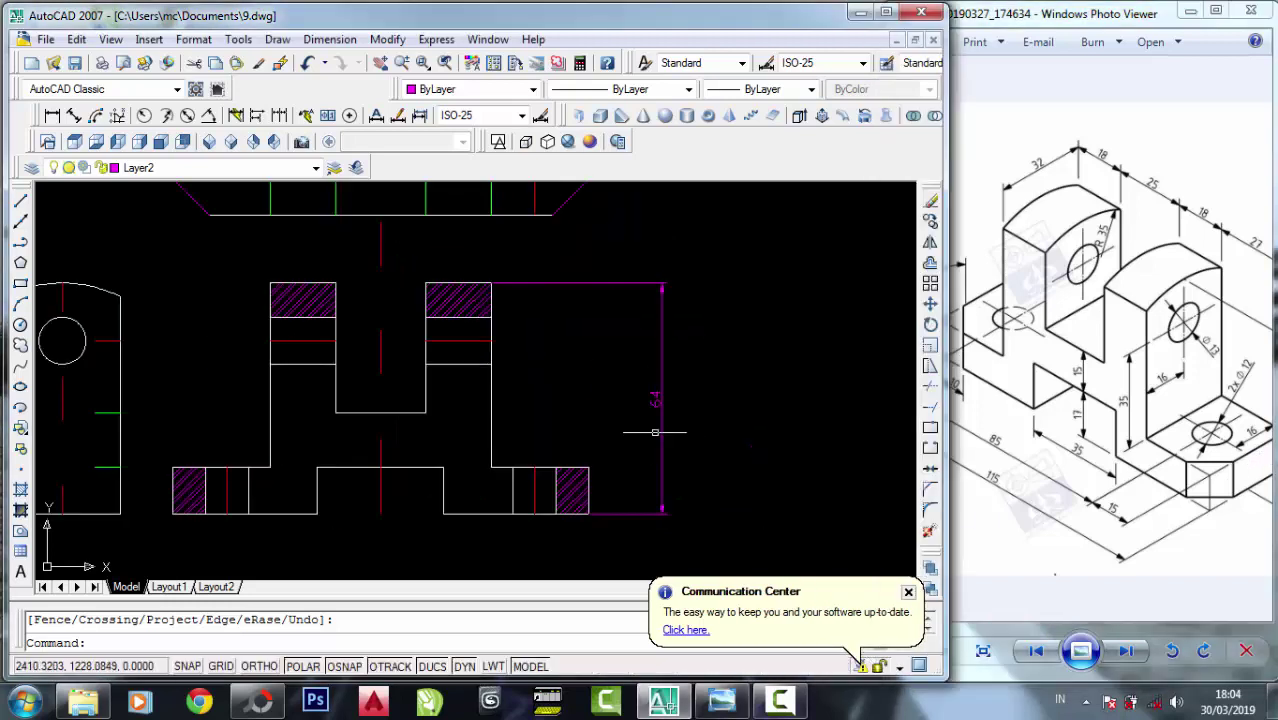
pyautogui.moveTo(1150, 448)
pyautogui.mouseDown()
pyautogui.moveTo(1092, 450)
pyautogui.moveTo(1162, 449)
pyautogui.mouseUp()
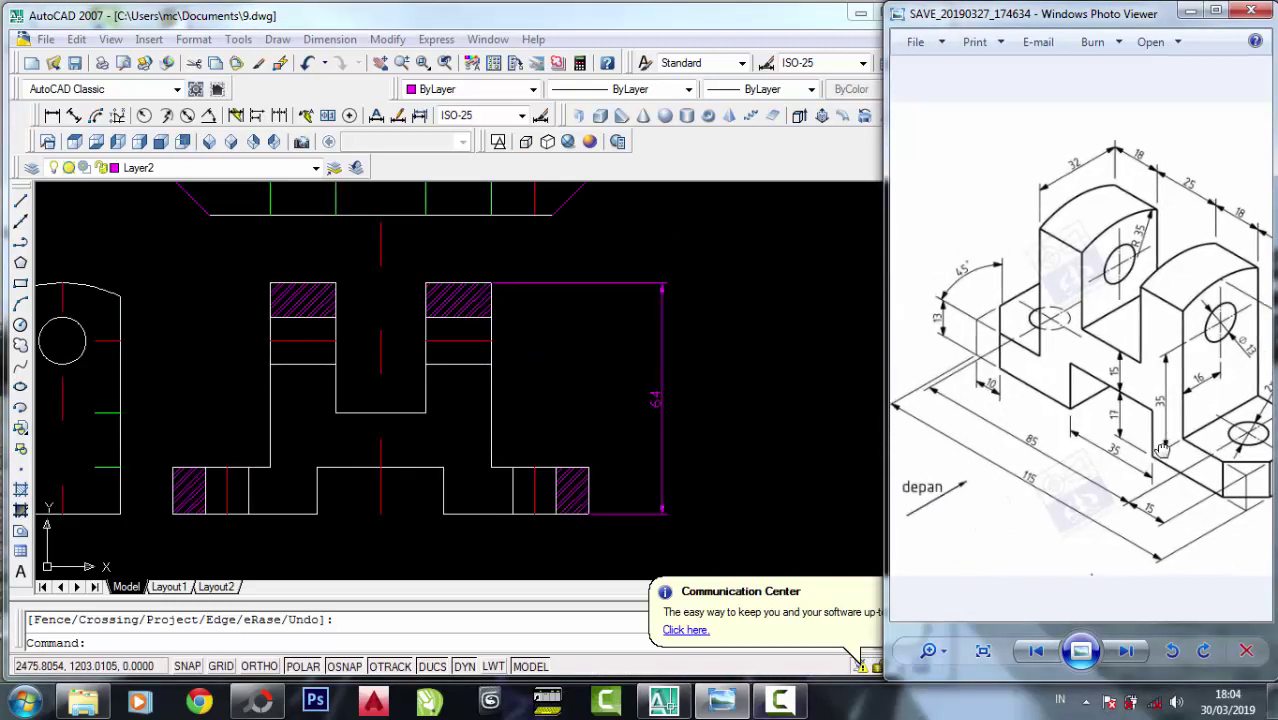
pyautogui.click(616, 503)
pyautogui.scroll(2, 616, 503)
pyautogui.click(52, 115)
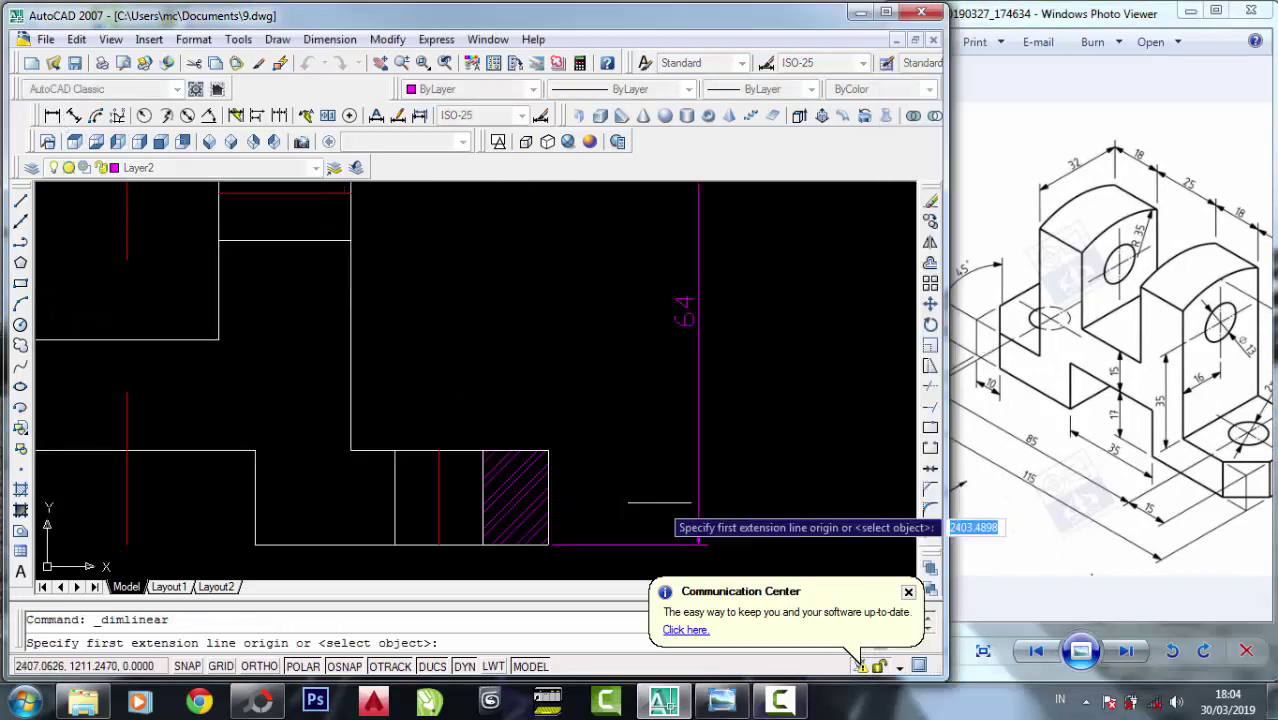
pyautogui.click(548, 451)
pyautogui.click(548, 544)
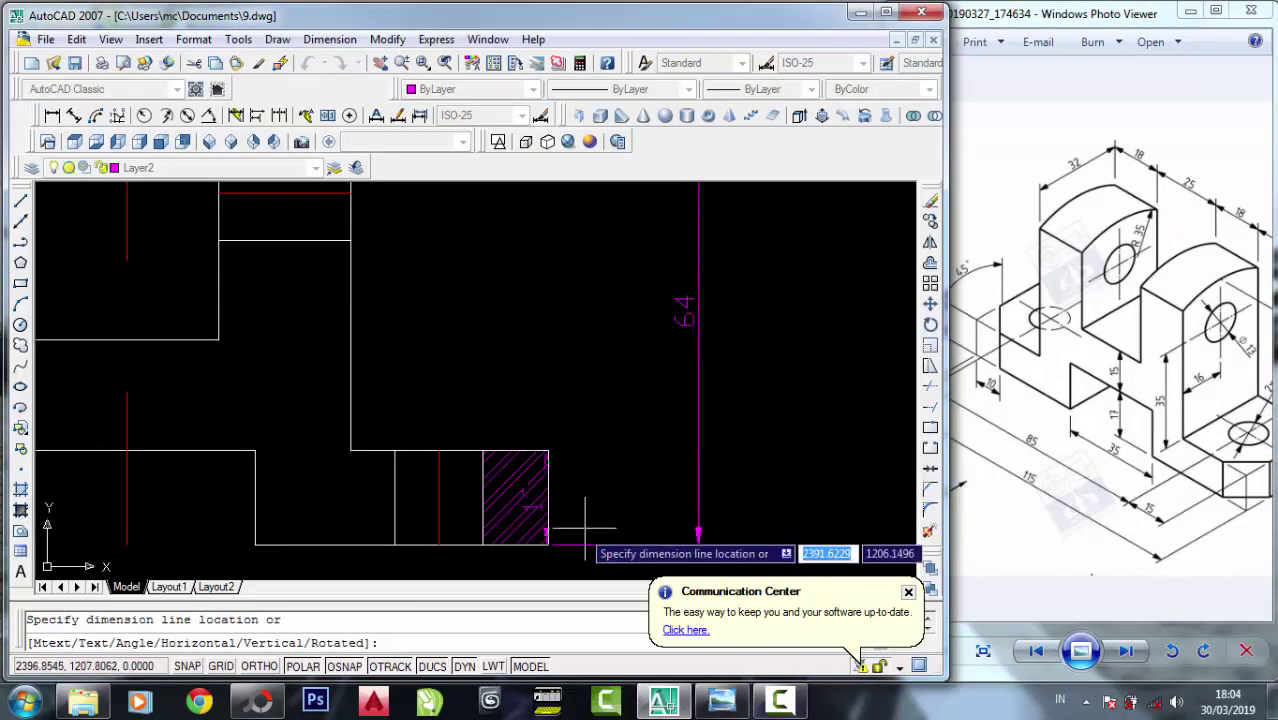
pyautogui.click(625, 508)
# Add a vertical 35 height dimension on the front view.
pyautogui.moveTo(532, 376); pyautogui.dragTo(535, 415, button='middle')
pyautogui.scroll(-1, 535, 415)
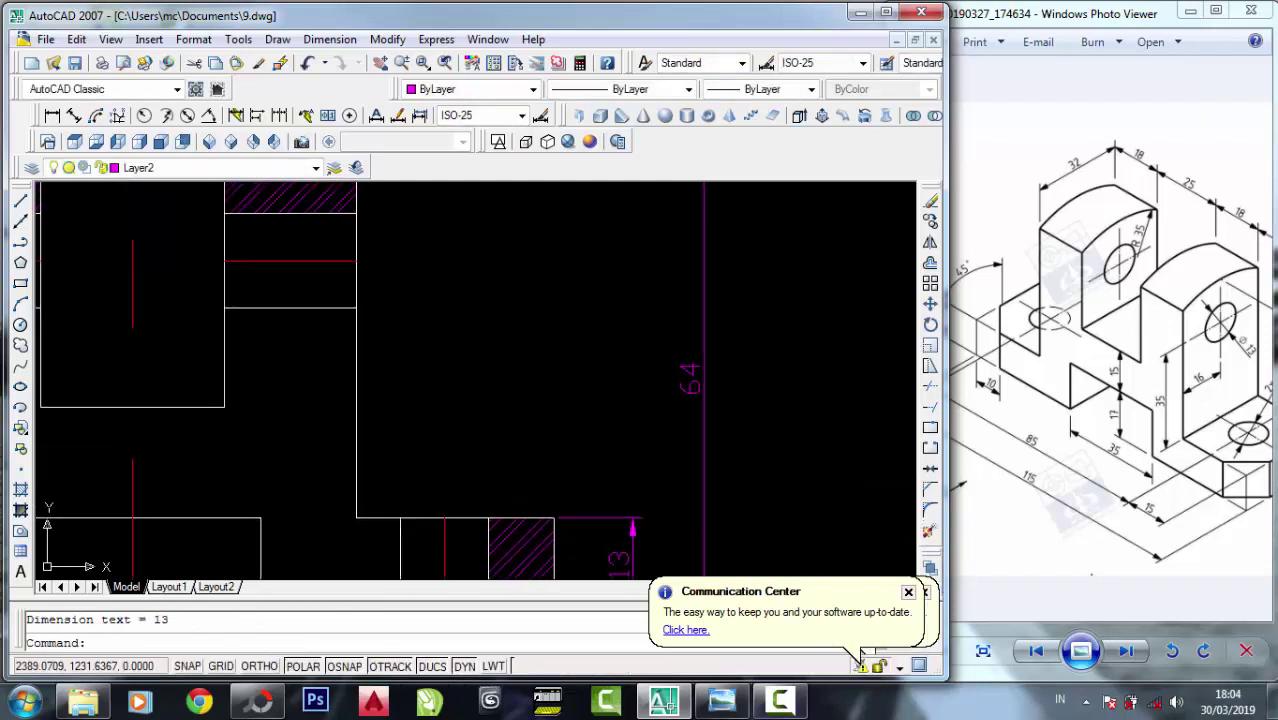
pyautogui.scroll(-1, 535, 415)
pyautogui.click(1168, 390)
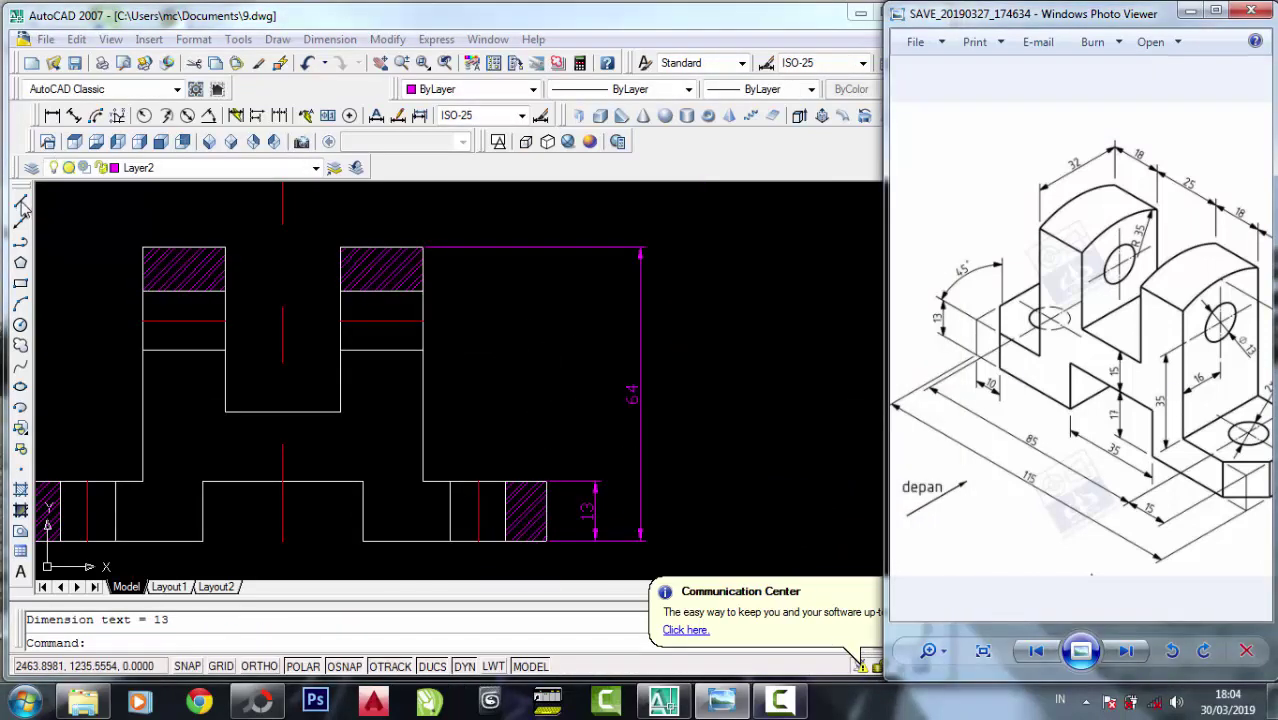
pyautogui.hotkey('alt', 'Tab')
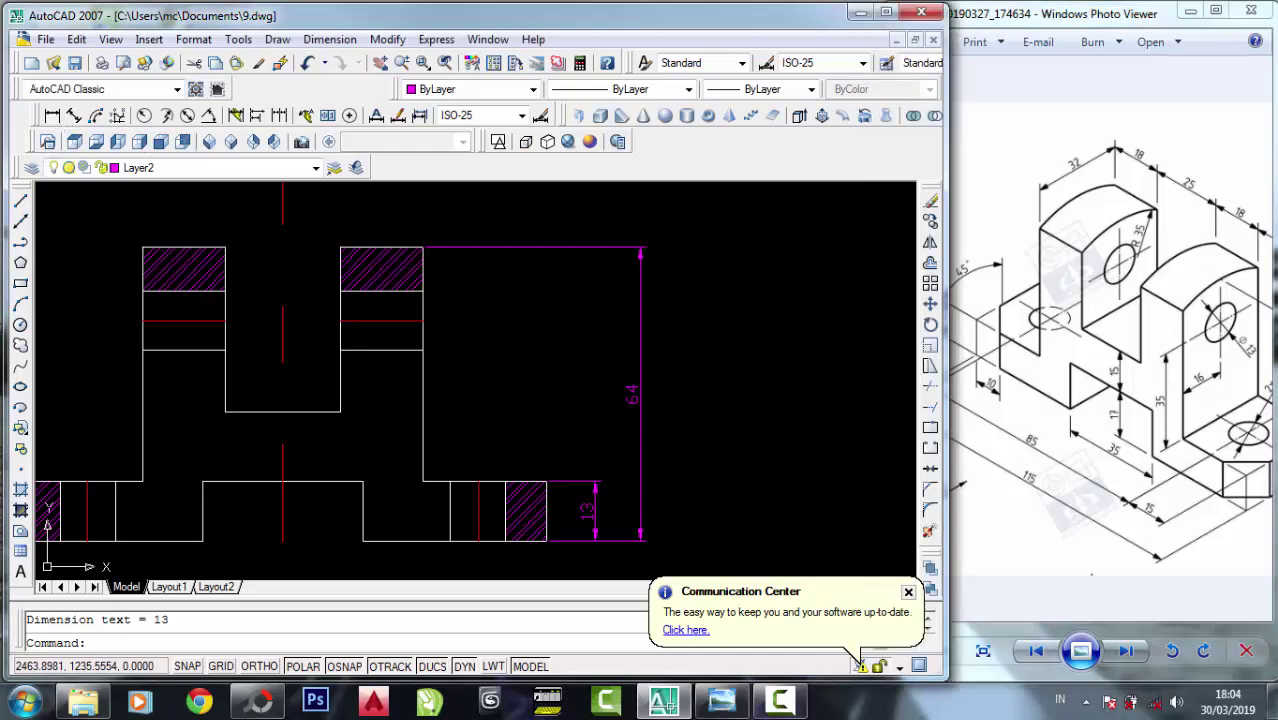
pyautogui.click(52, 115)
pyautogui.scroll(2, 408, 315)
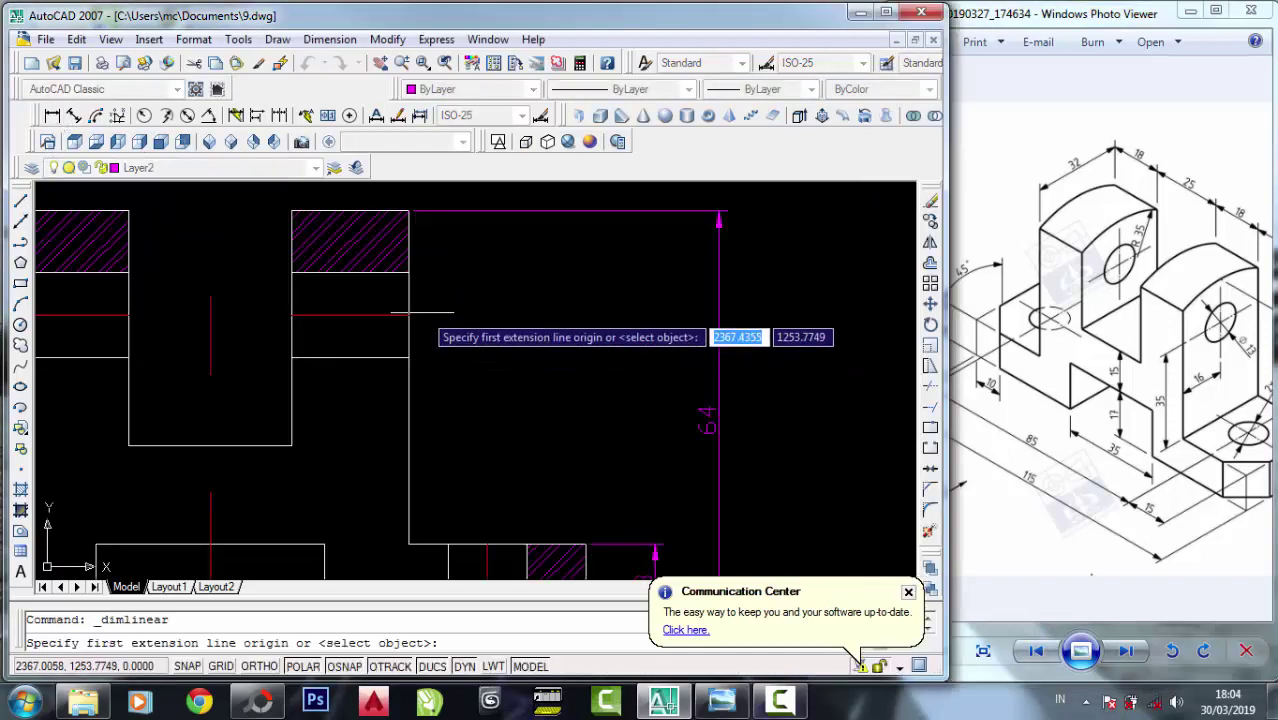
pyautogui.click(408, 315)
pyautogui.click(409, 545)
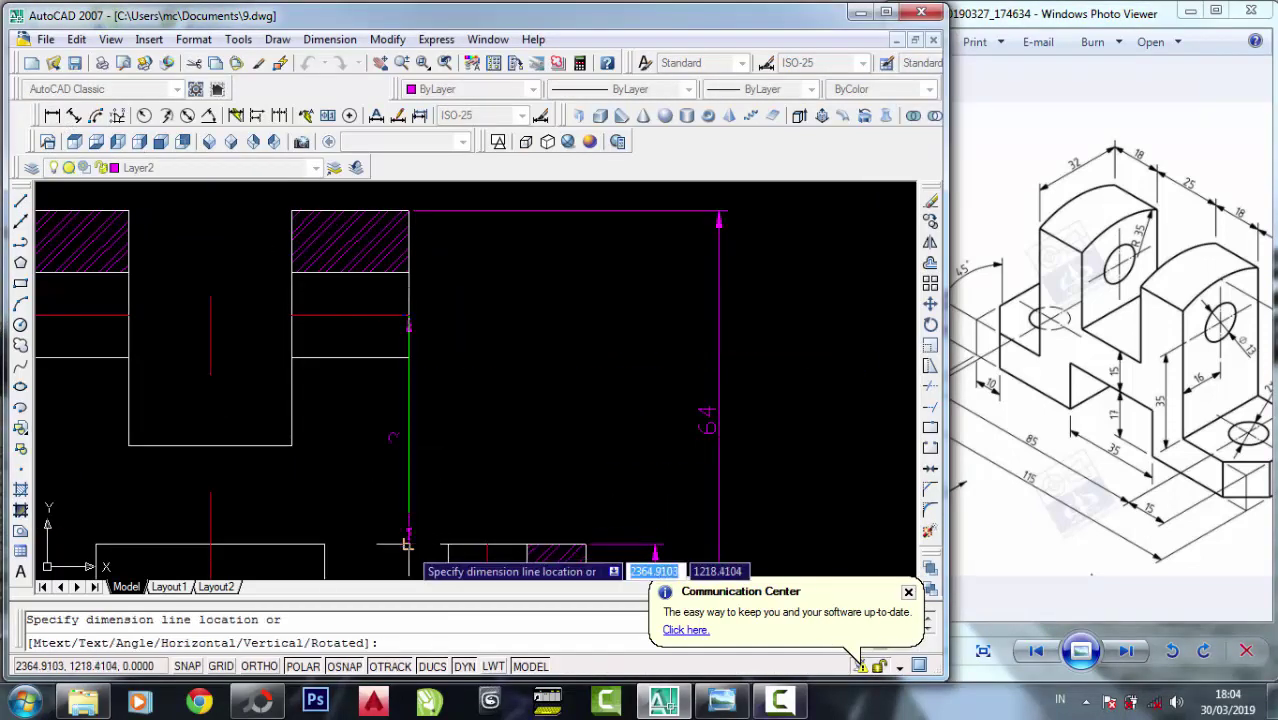
pyautogui.click(462, 427)
# Grip-move the 35 dimension line closer to the part.
pyautogui.scroll(-2, 470, 430)
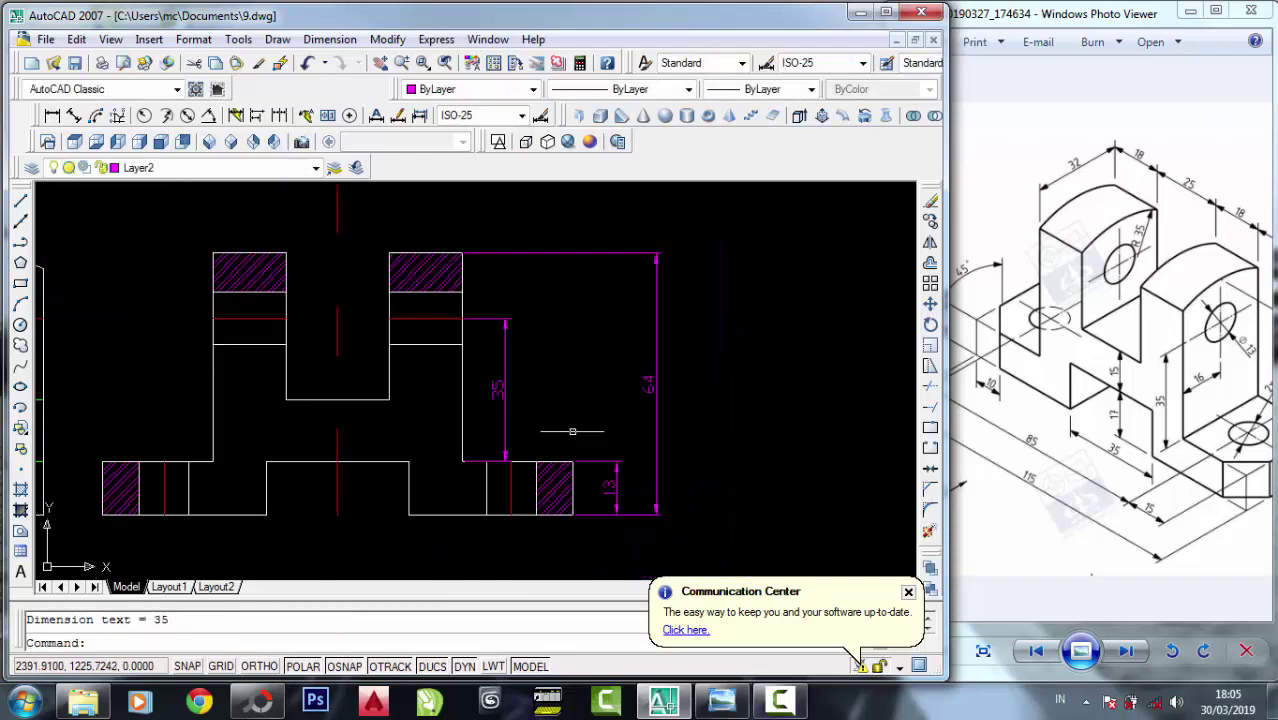
pyautogui.scroll(1, 520, 425)
pyautogui.scroll(1, 520, 425)
pyautogui.click(506, 418)
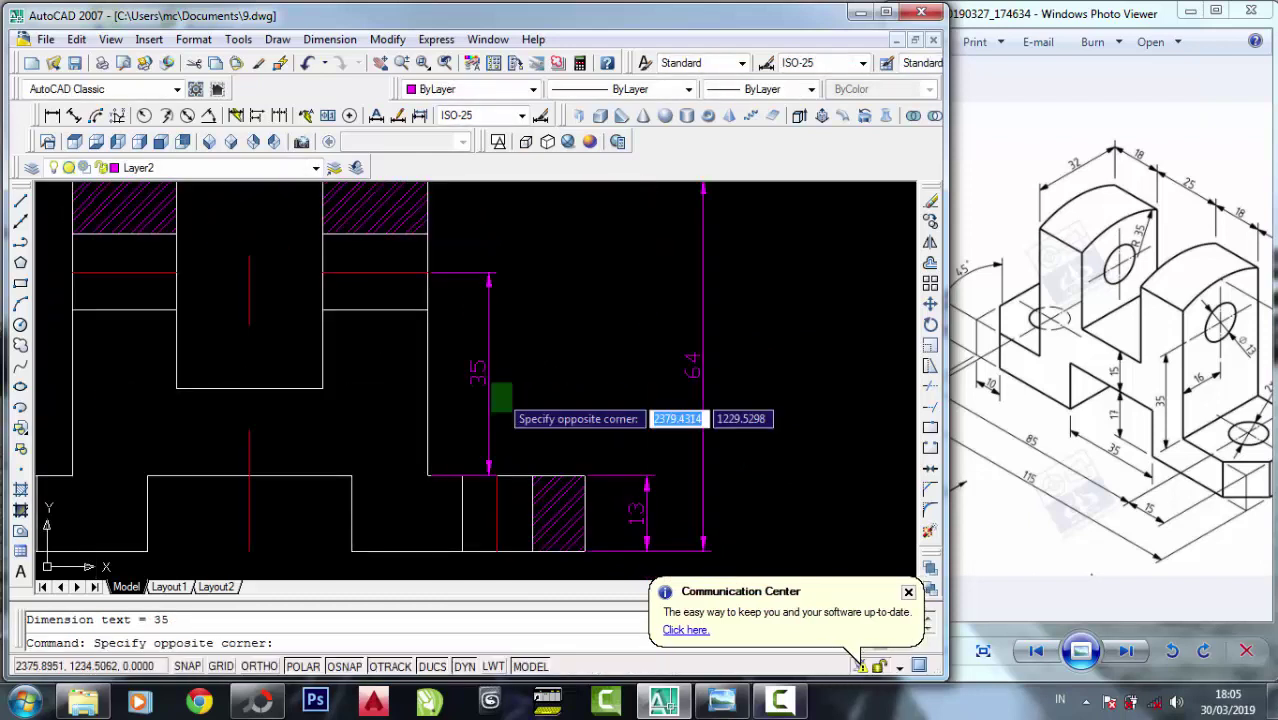
pyautogui.click(484, 390)
pyautogui.scroll(1, 496, 386)
pyautogui.click(471, 370)
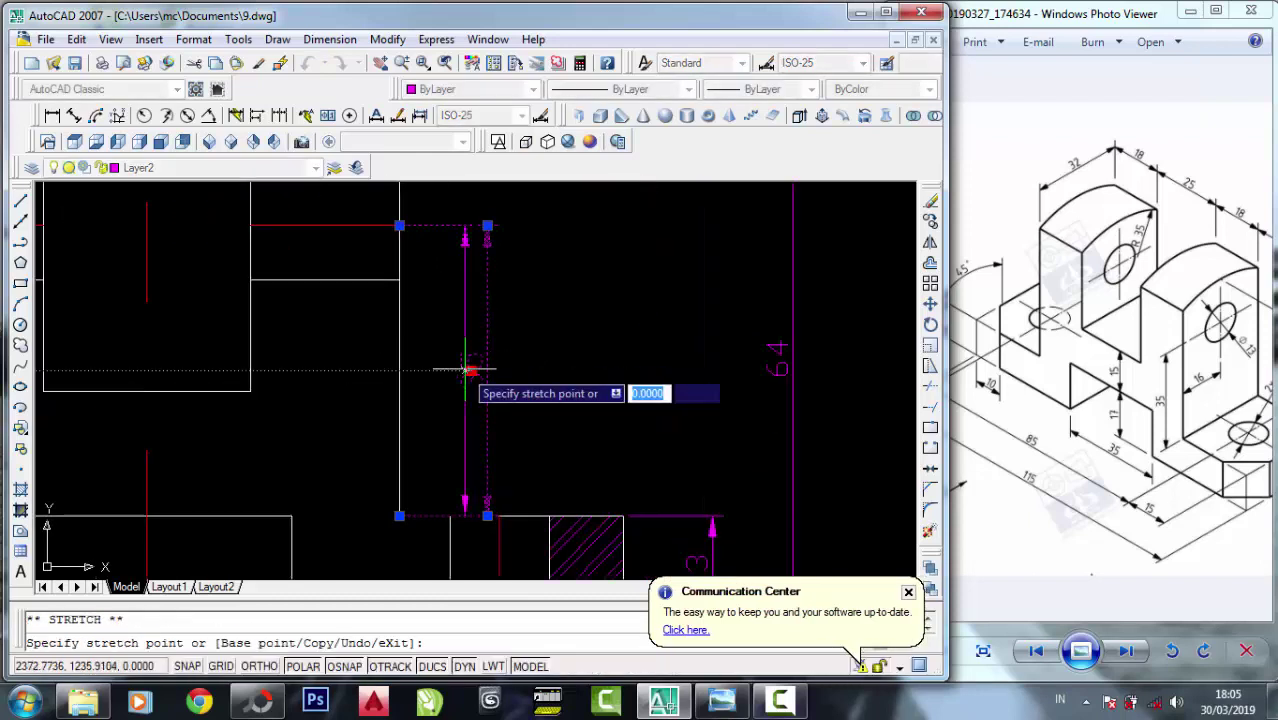
pyautogui.click(447, 368)
pyautogui.scroll(-1, 505, 305)
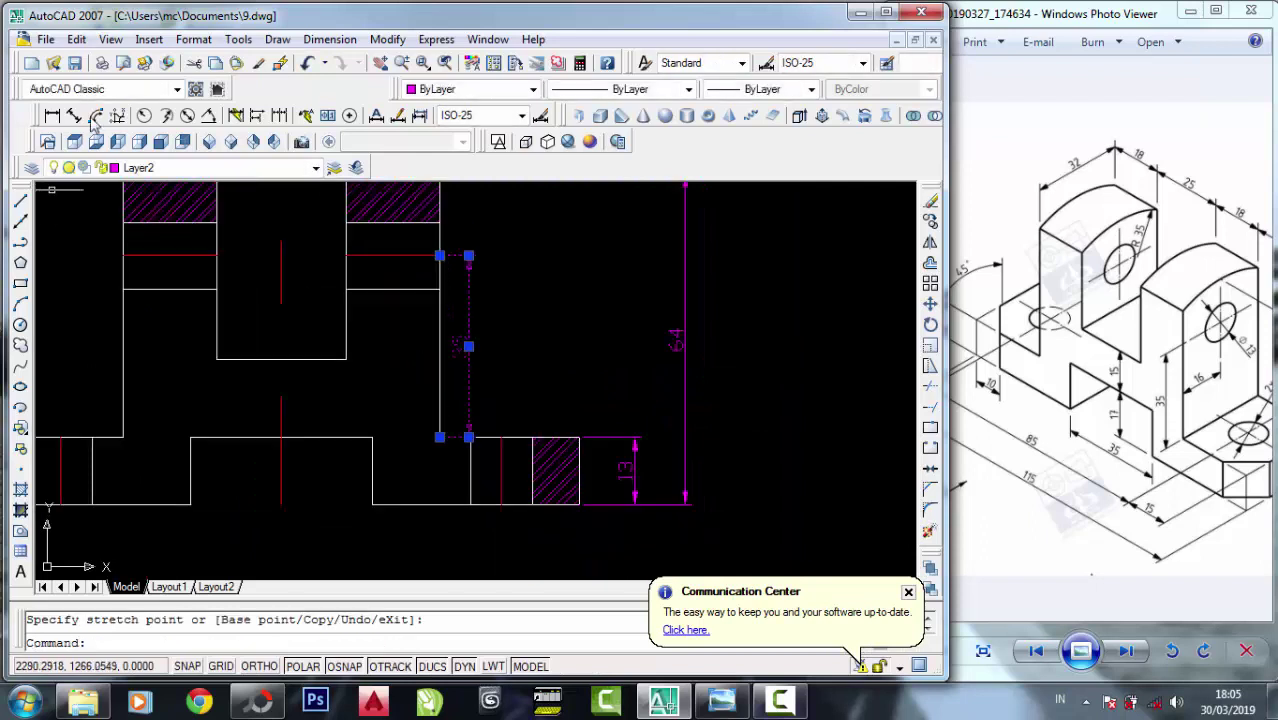
pyautogui.click(52, 115)
pyautogui.scroll(1, 430, 465)
pyautogui.scroll(1, 430, 465)
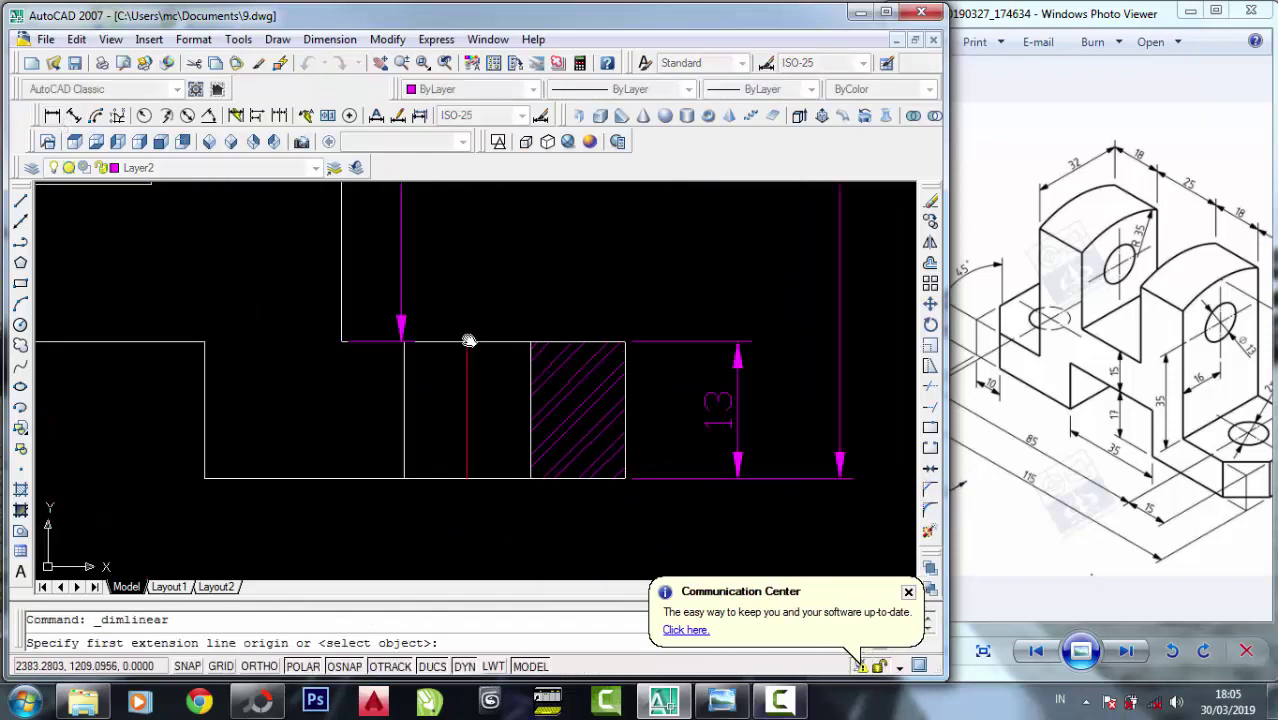
pyautogui.scroll(1, 470, 342)
# Add a Ø12 diameter dimension below the part using %%c override text.
pyautogui.click(391, 422)
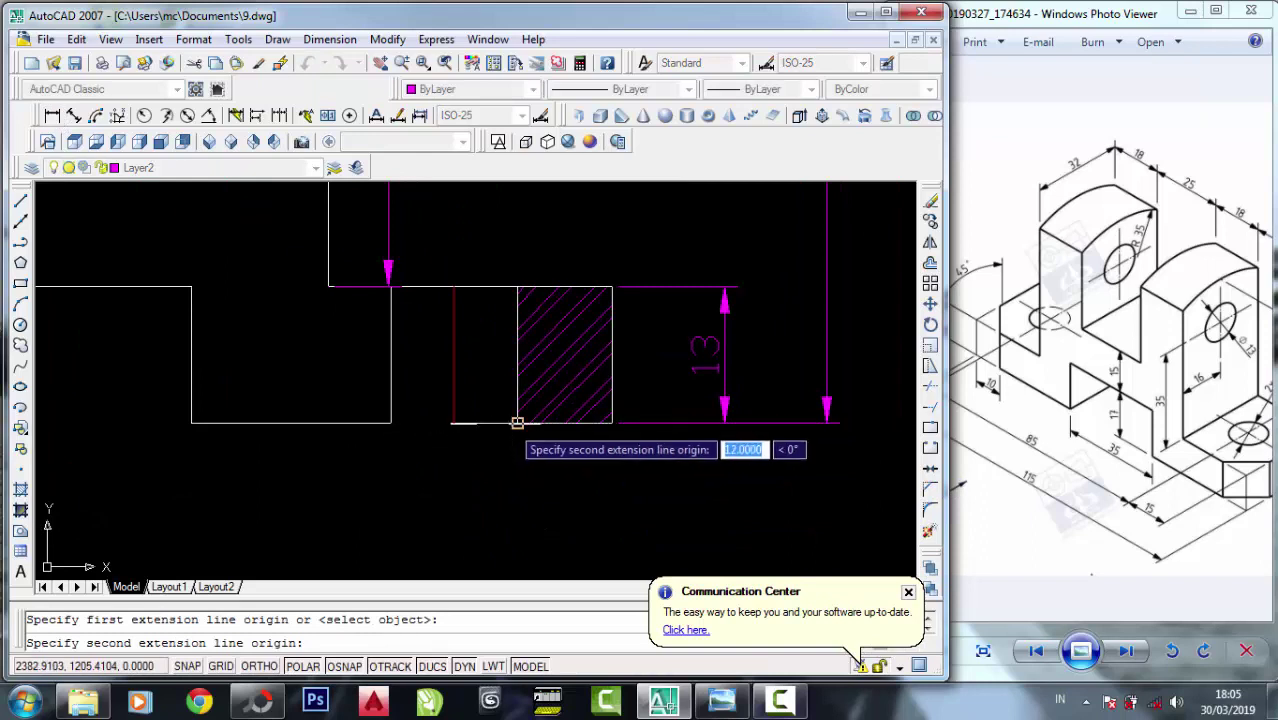
pyautogui.click(517, 423)
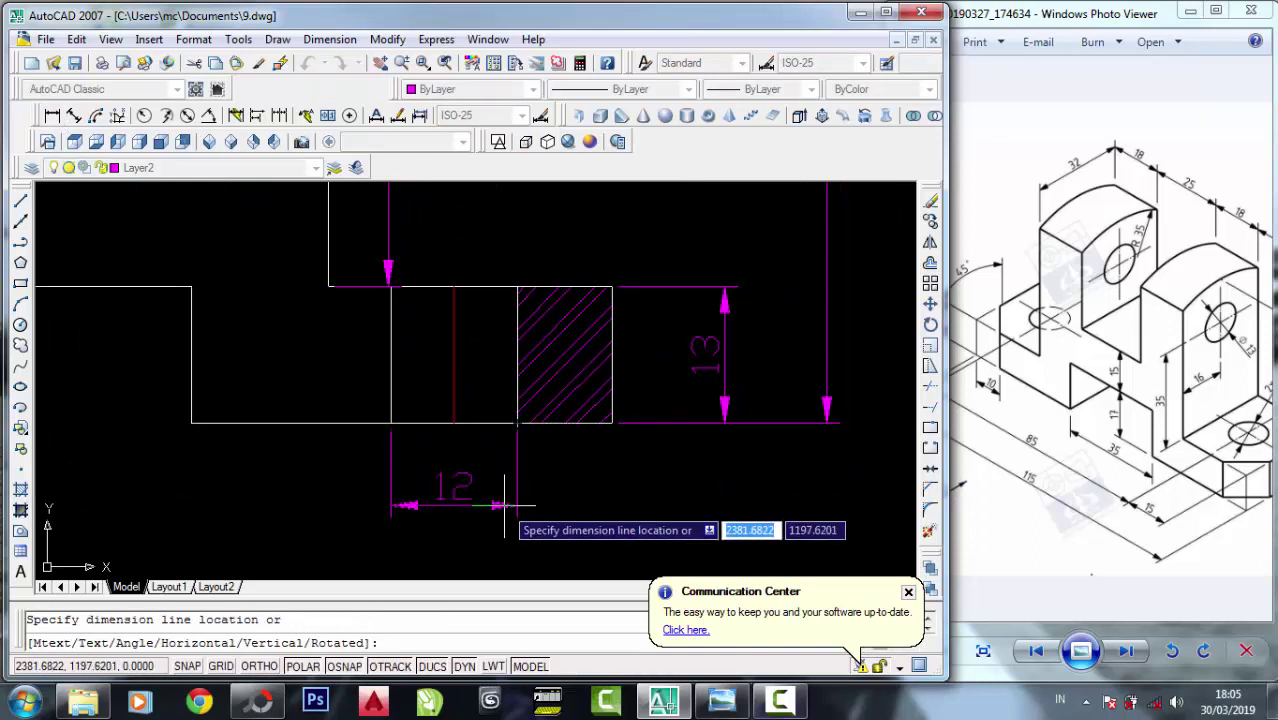
pyautogui.write('t')
pyautogui.press('Return')
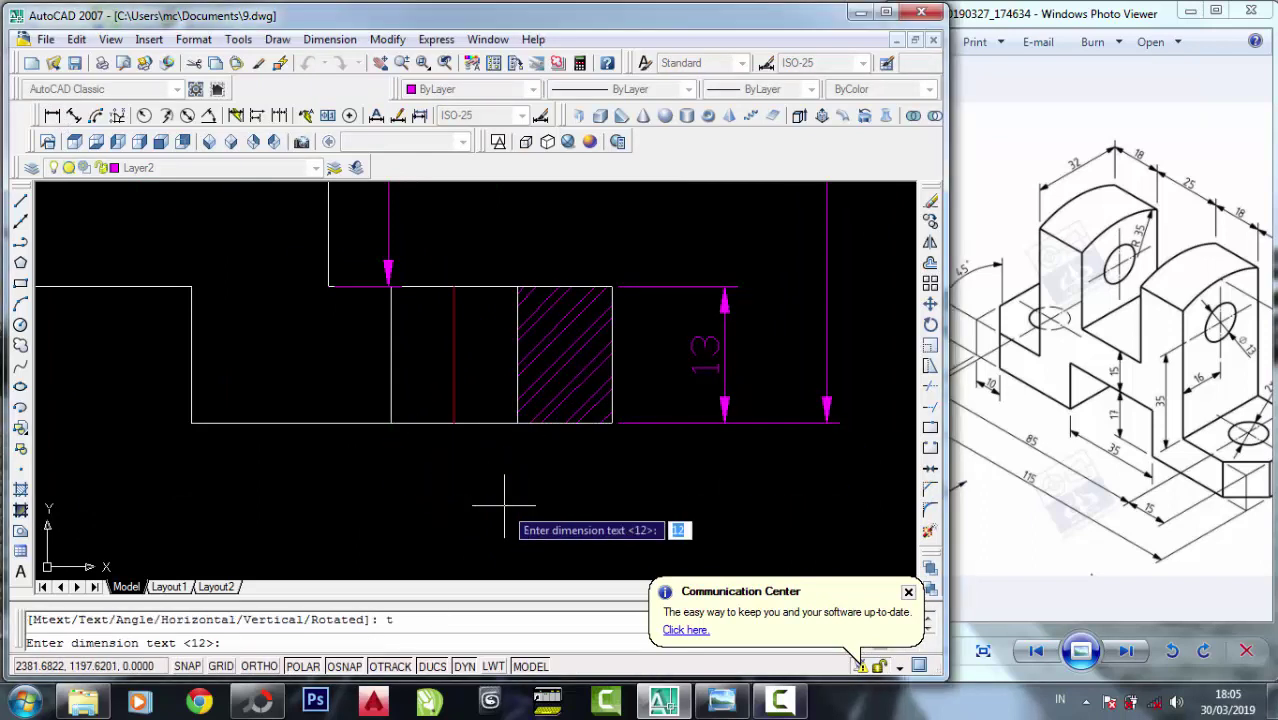
pyautogui.write('%%c')
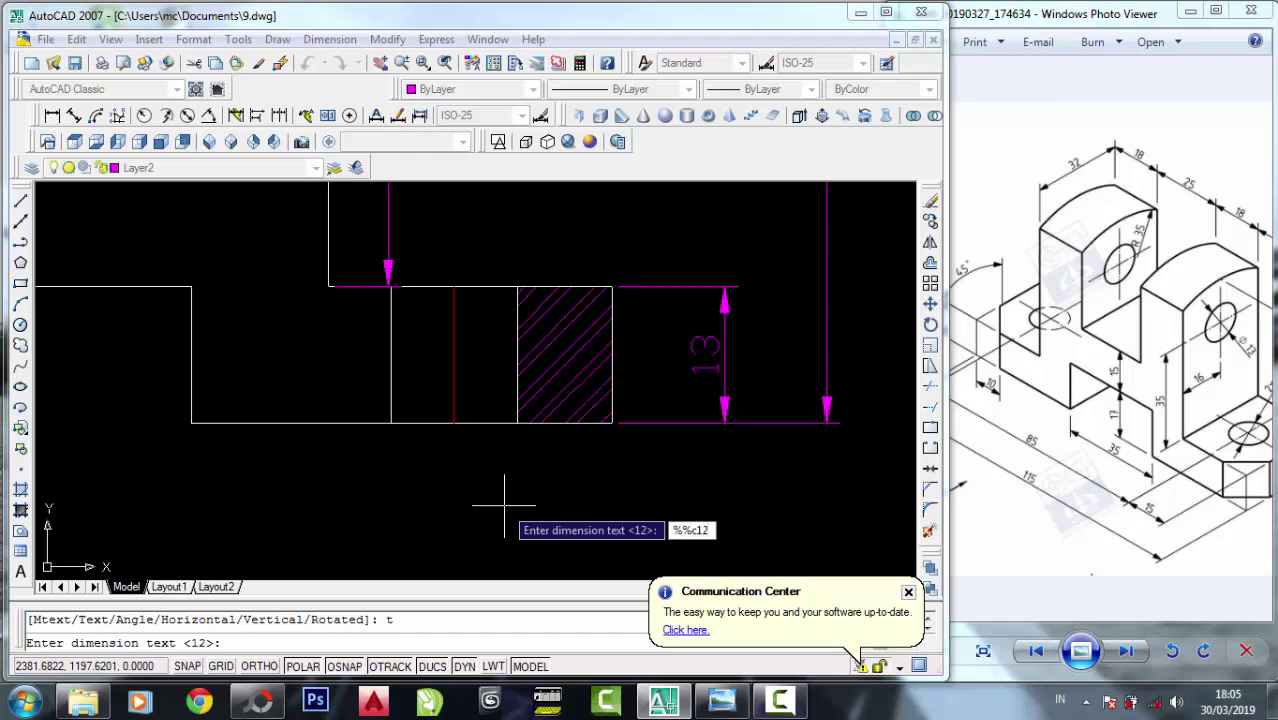
pyautogui.press('Return')
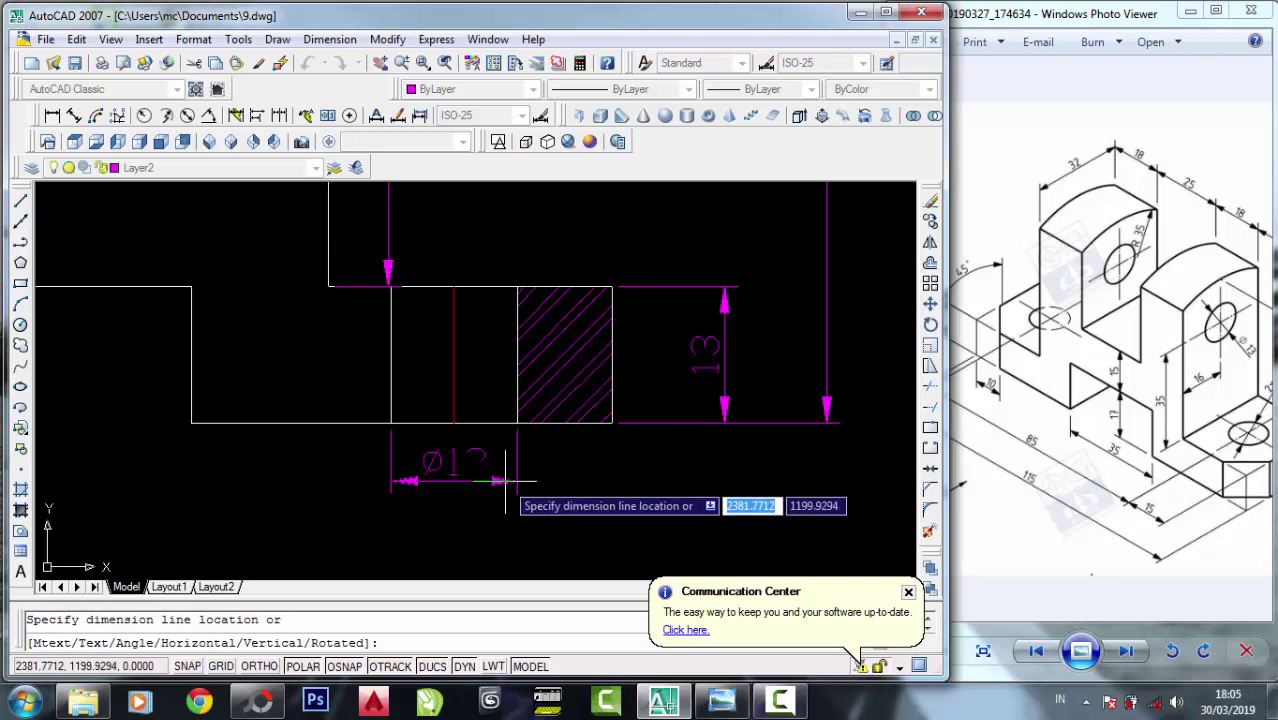
pyautogui.click(505, 466)
pyautogui.scroll(-2, 570, 545)
pyautogui.scroll(-2, 513, 380)
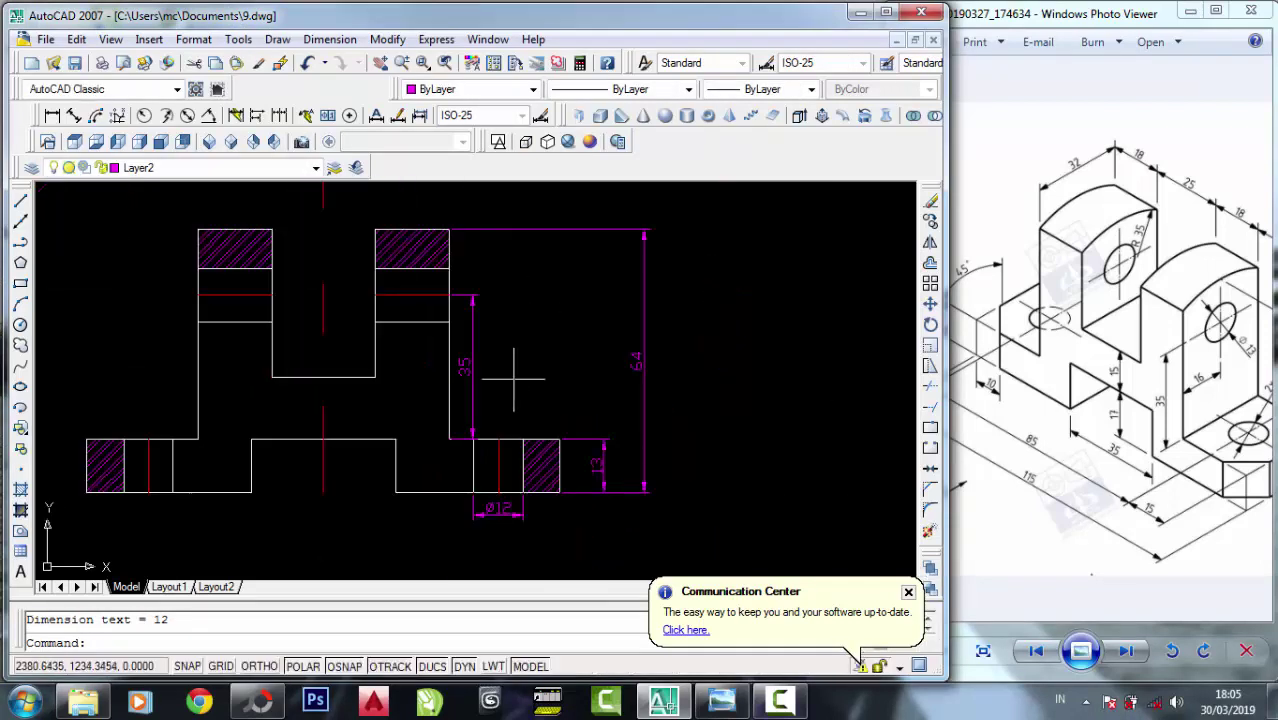
pyautogui.moveTo(519, 308); pyautogui.dragTo(507, 303, button='middle')
pyautogui.scroll(2, 510, 310)
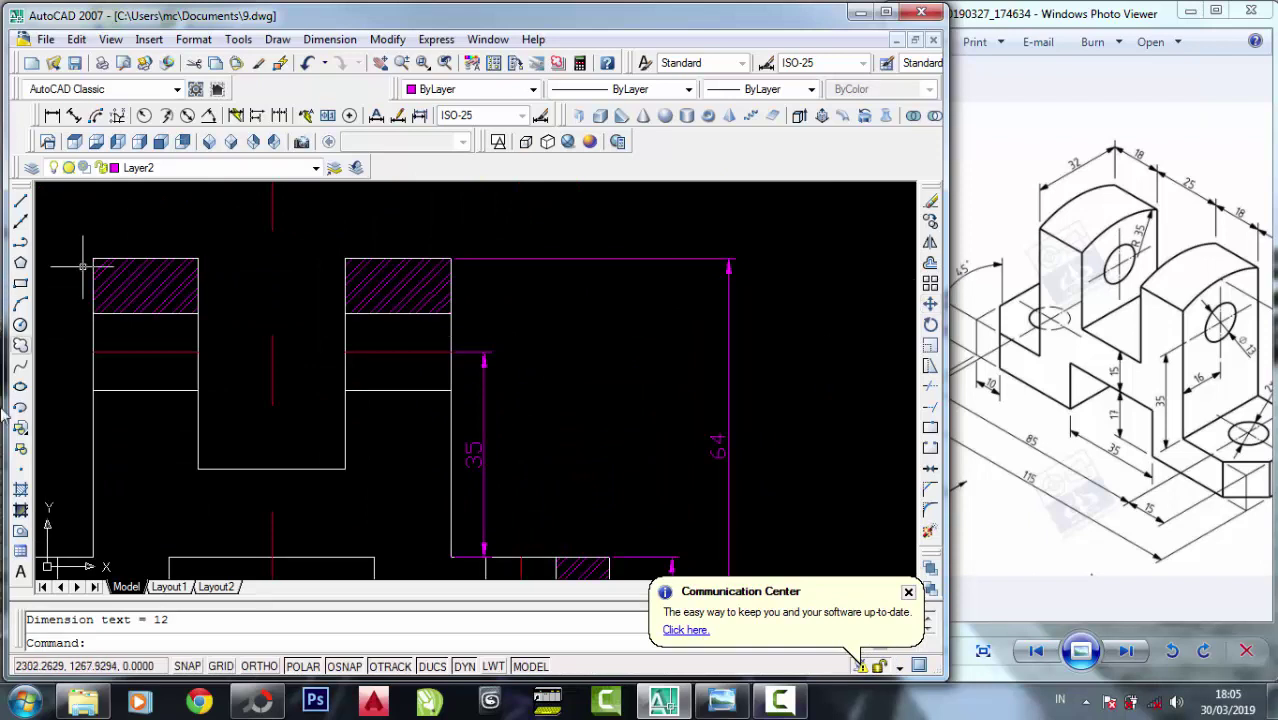
# Add a vertical Ø13 dimension across the hole beside the right upright.
pyautogui.click(52, 115)
pyautogui.scroll(2, 460, 390)
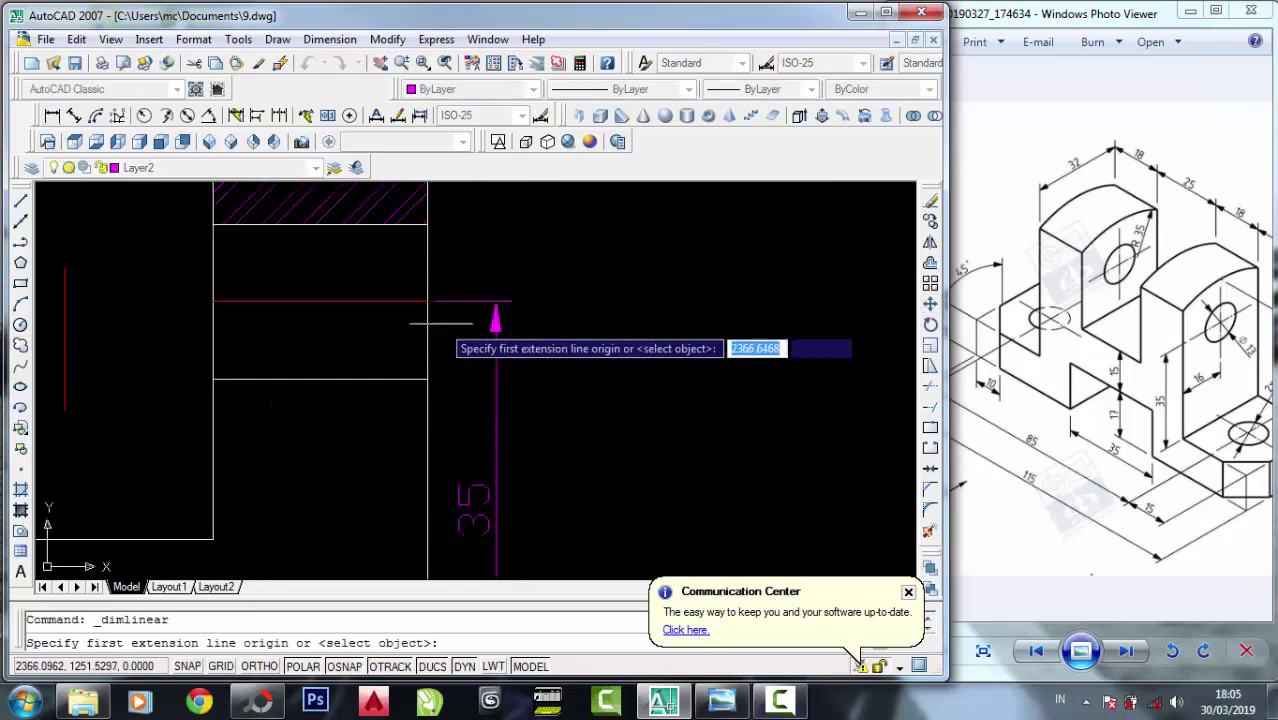
pyautogui.click(428, 229)
pyautogui.click(428, 379)
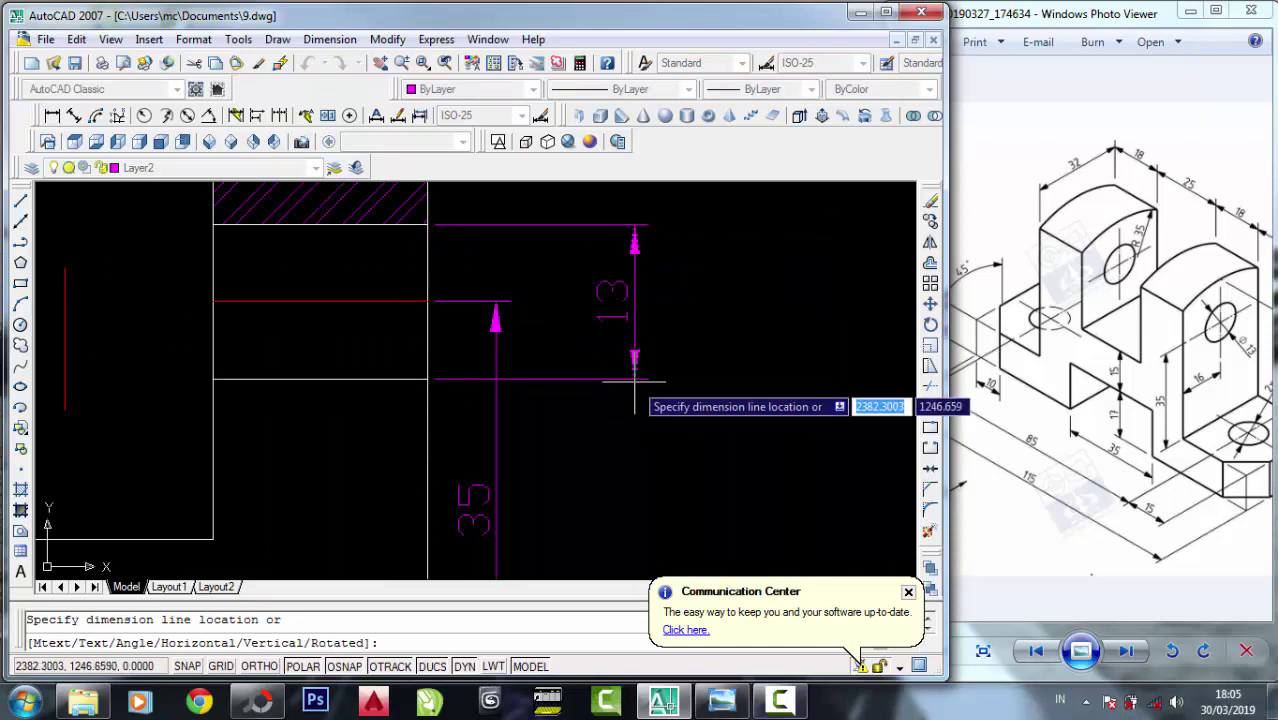
pyautogui.write('t')
pyautogui.press('Return')
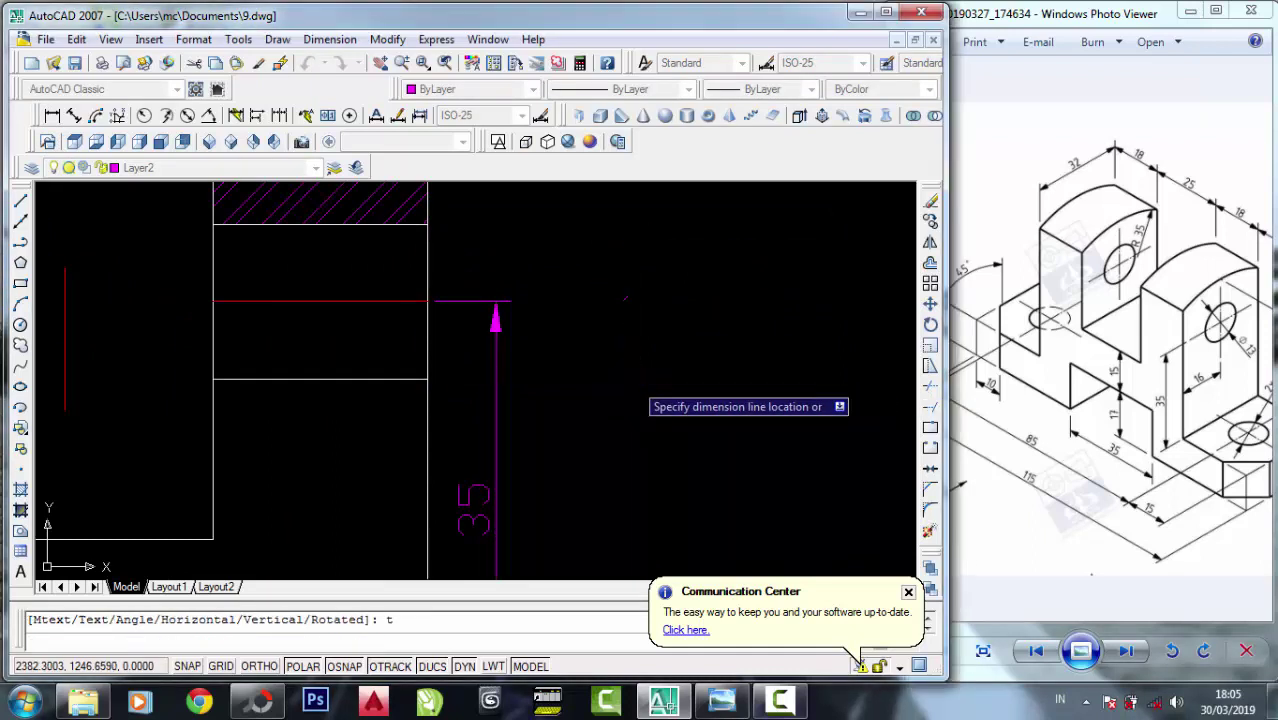
pyautogui.write('%%c13')
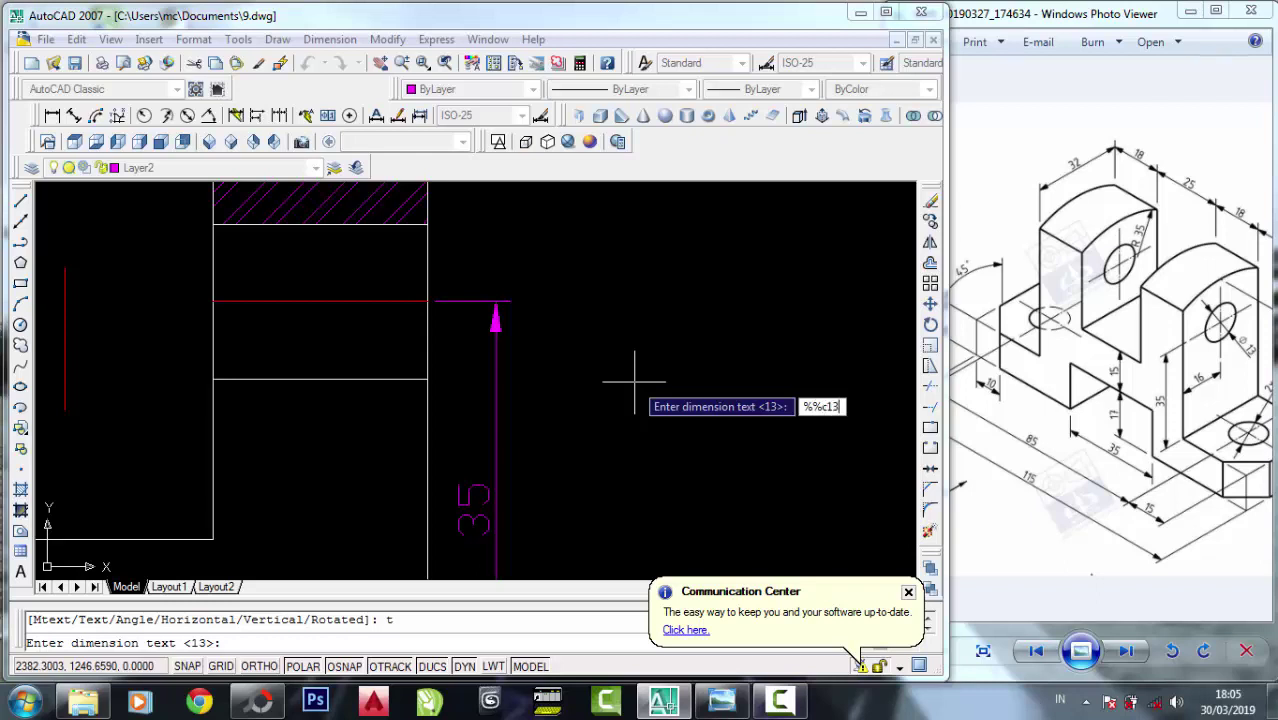
pyautogui.press('Return')
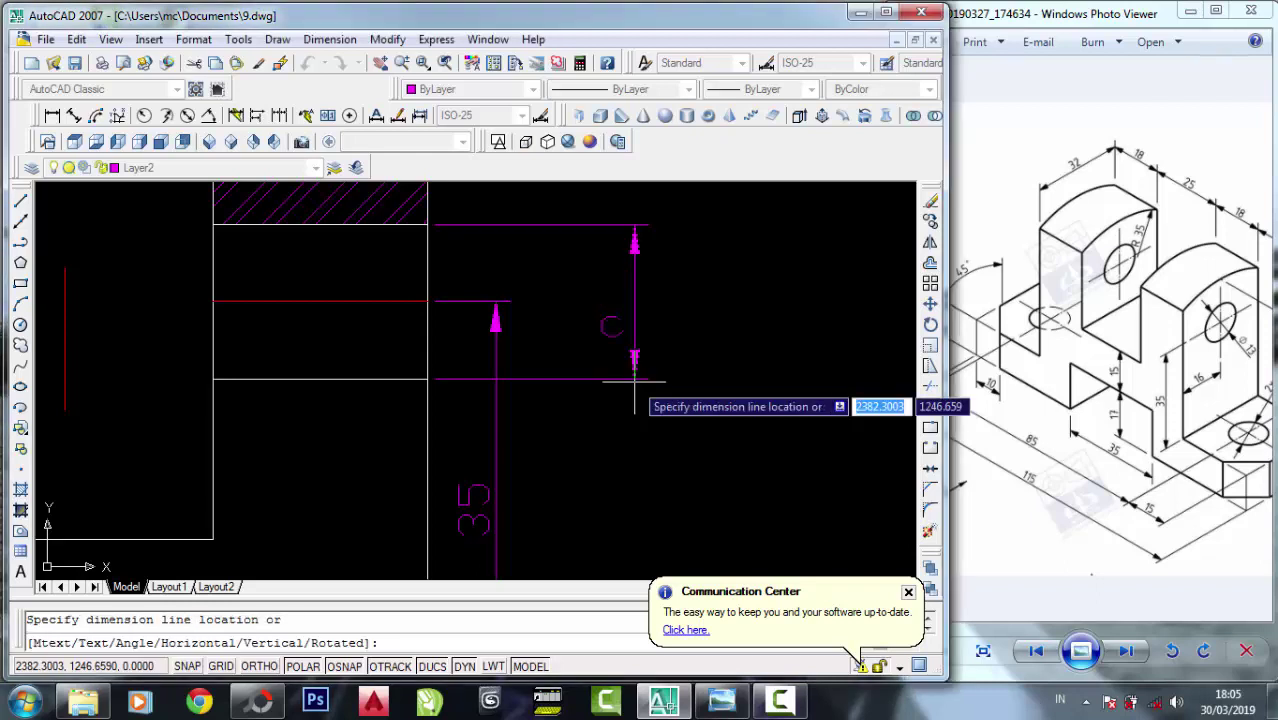
pyautogui.click(633, 367)
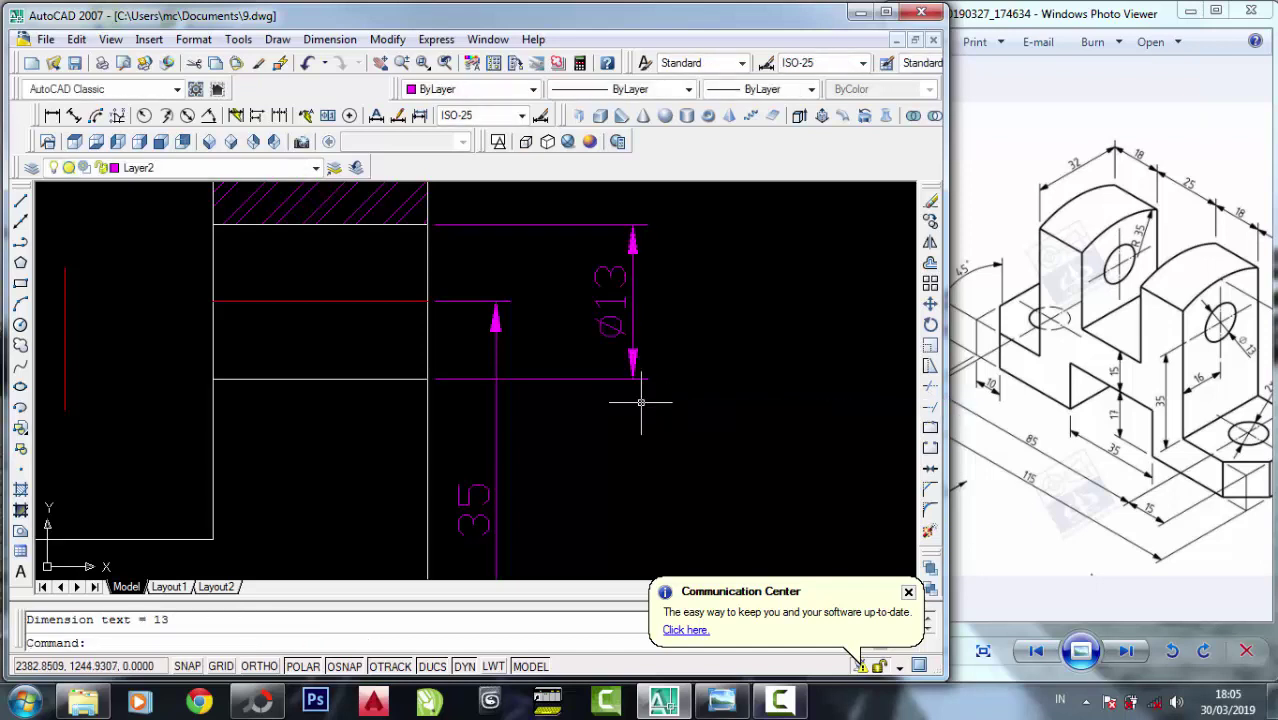
pyautogui.scroll(-2, 538, 313)
pyautogui.scroll(-4, 538, 313)
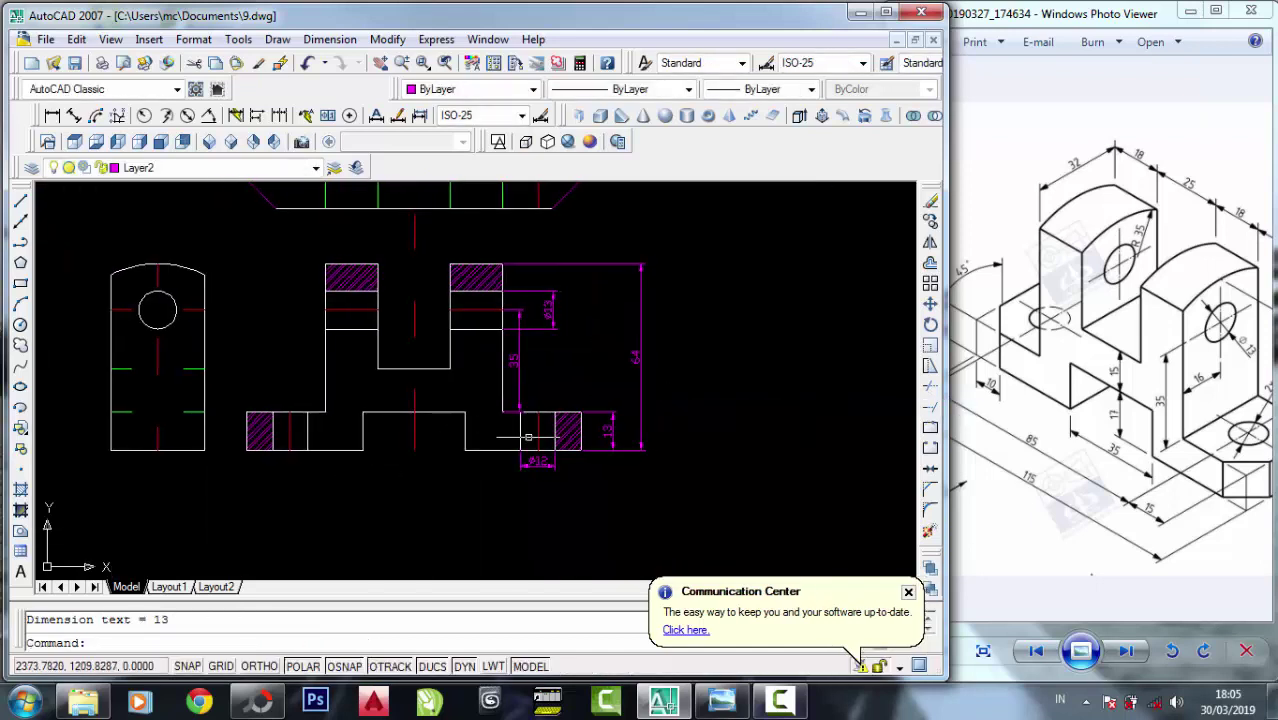
# Dimension the 35 gap between the corners of the front view's base, placed below it.
pyautogui.scroll(2, 594, 386)
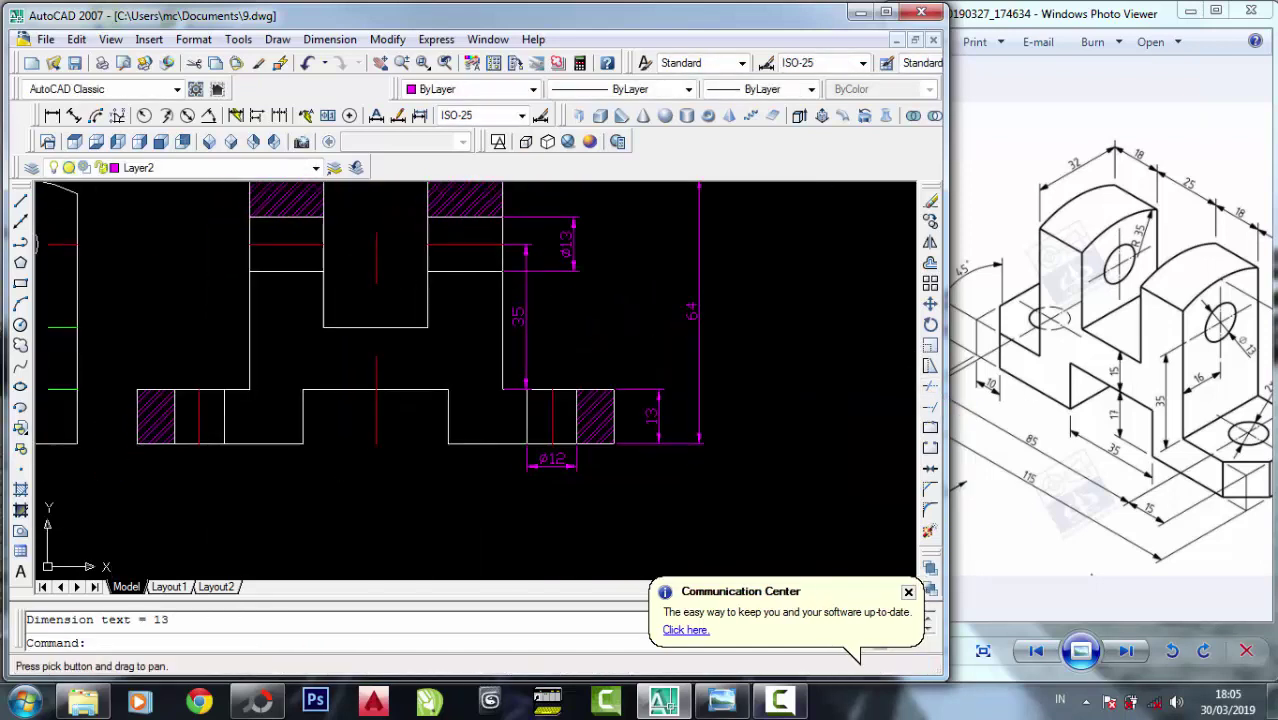
pyautogui.moveTo(177, 281); pyautogui.dragTo(215, 246, button='middle')
pyautogui.click(54, 116)
pyautogui.scroll(2, 296, 480)
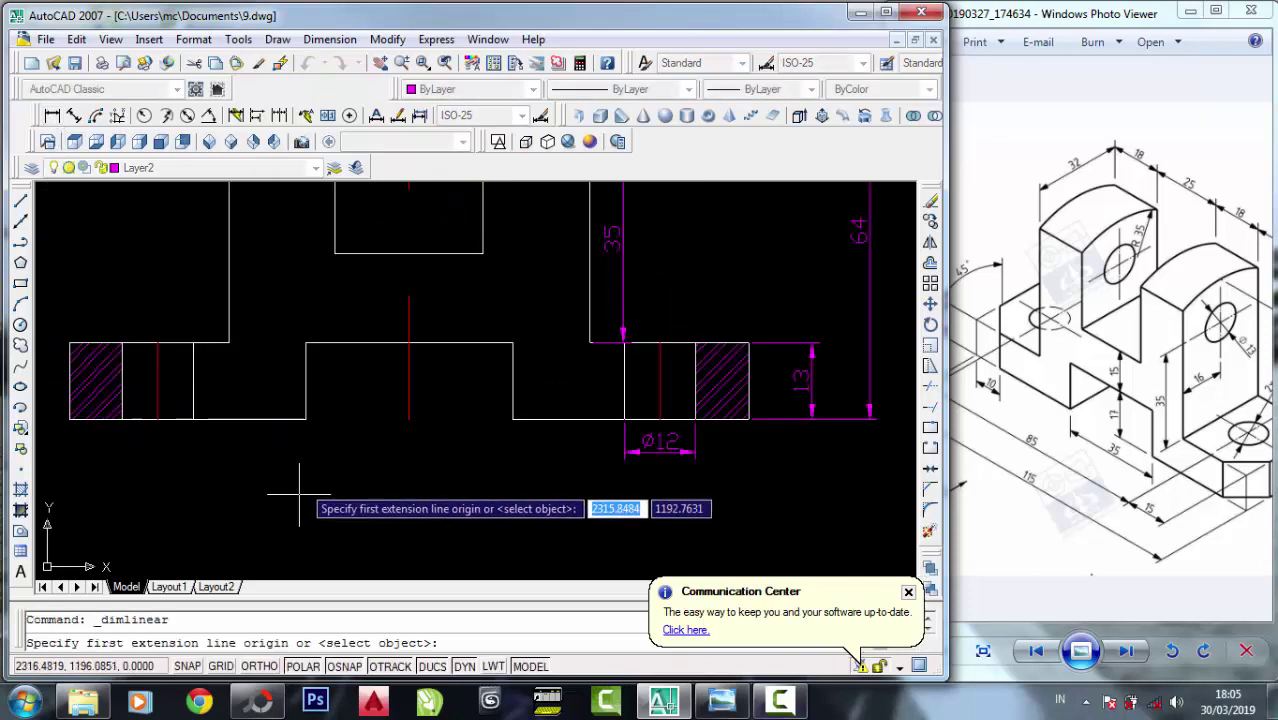
pyautogui.click(306, 419)
pyautogui.click(513, 419)
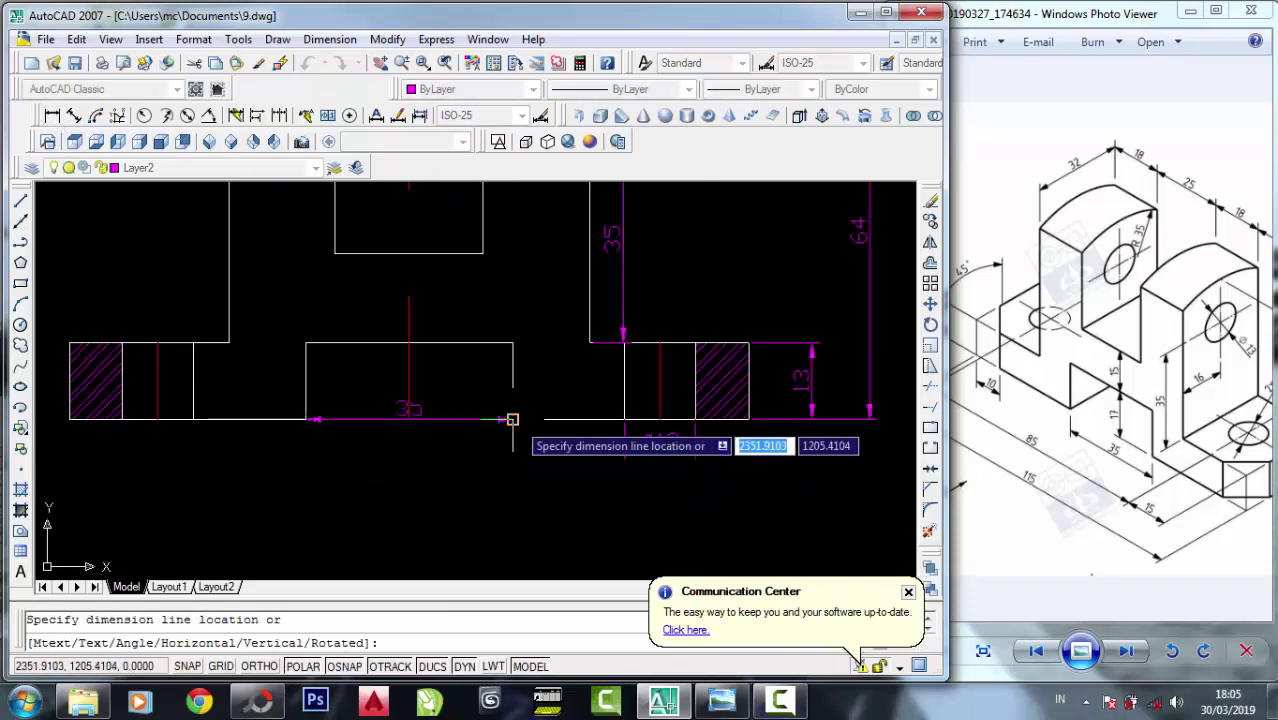
pyautogui.click(490, 490)
# Check the reference picture, then add an 18 width dimension above the right hatched block.
pyautogui.click(1077, 445)
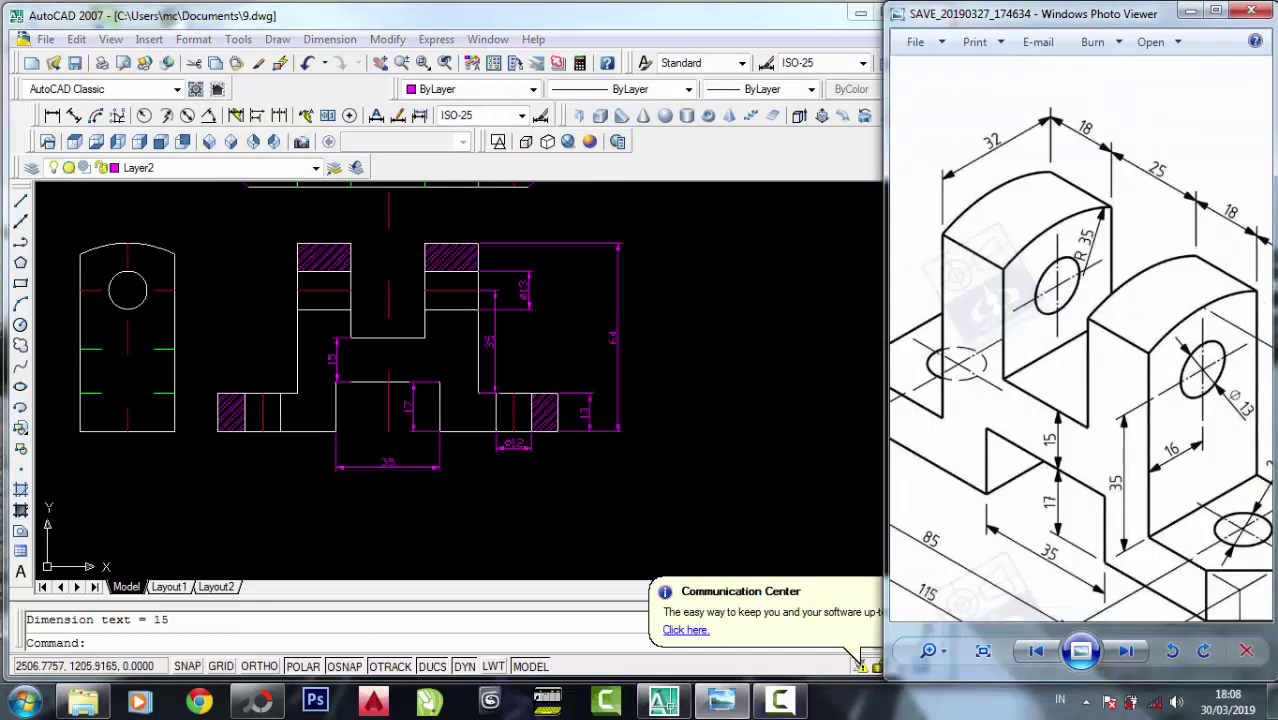
pyautogui.click(665, 267)
pyautogui.scroll(1, 450, 293)
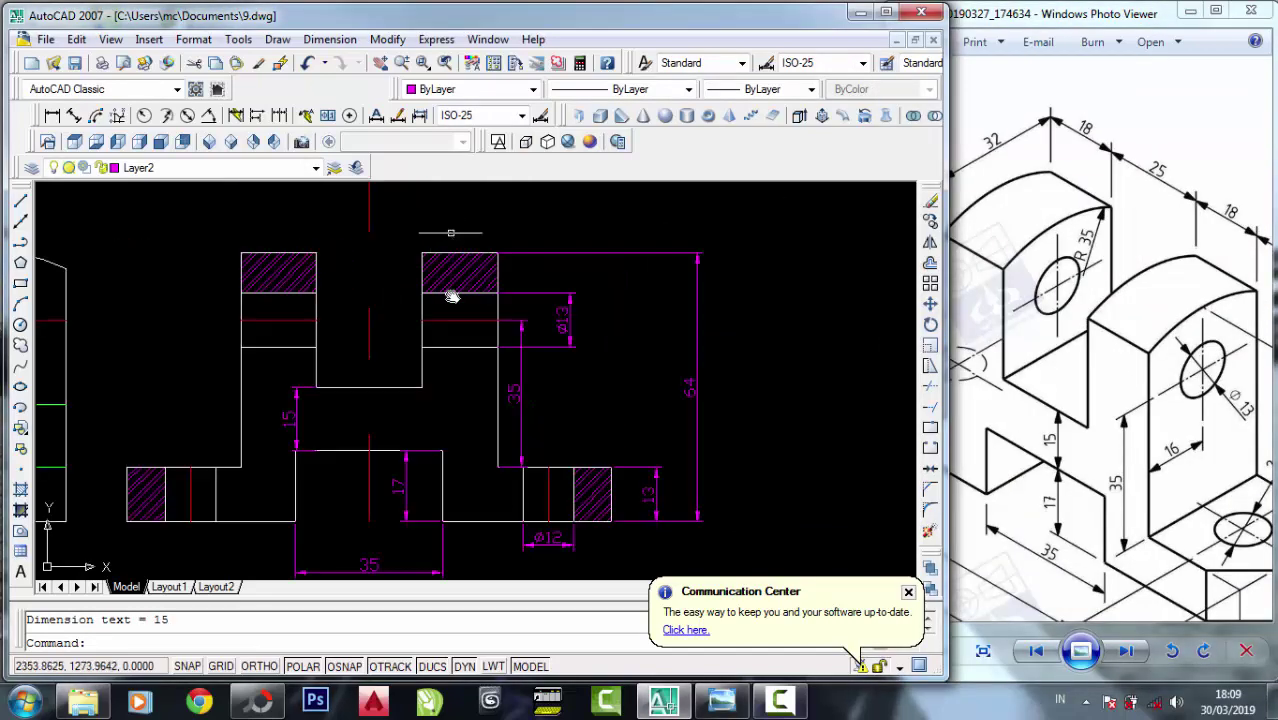
pyautogui.scroll(1, 450, 293)
pyautogui.click(53, 115)
pyautogui.scroll(2, 463, 340)
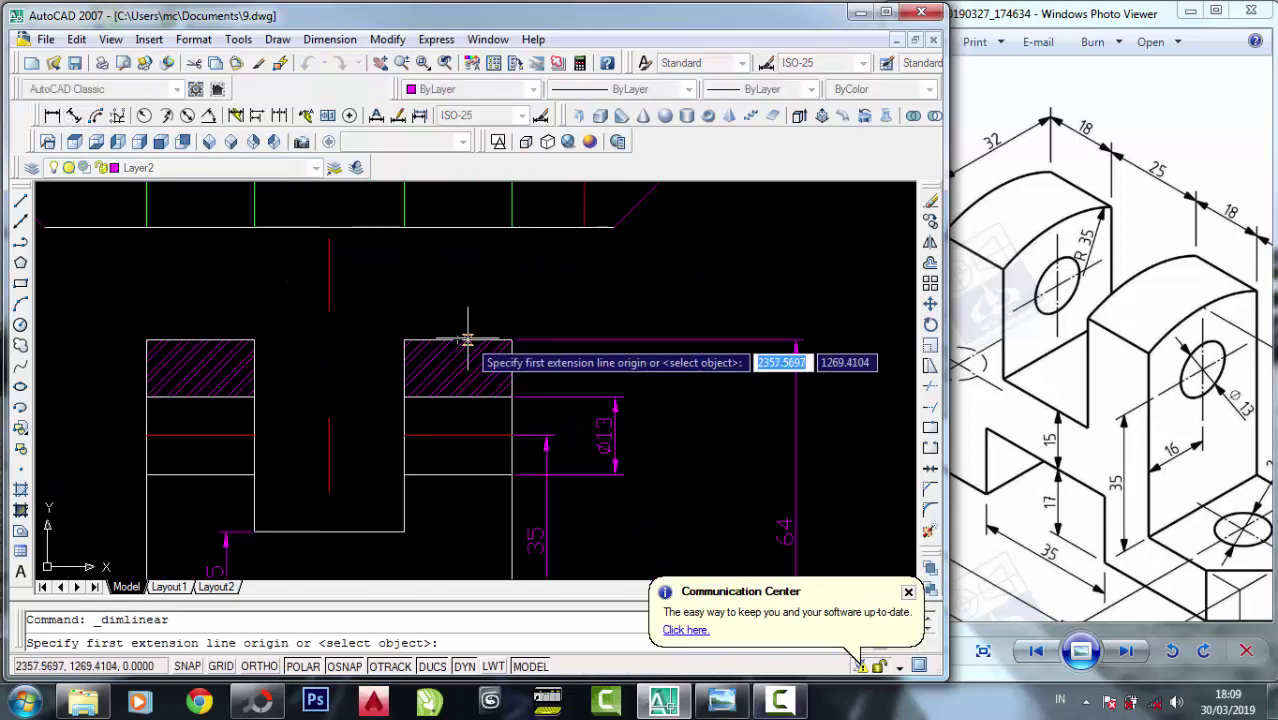
pyautogui.click(404, 340)
pyautogui.click(512, 340)
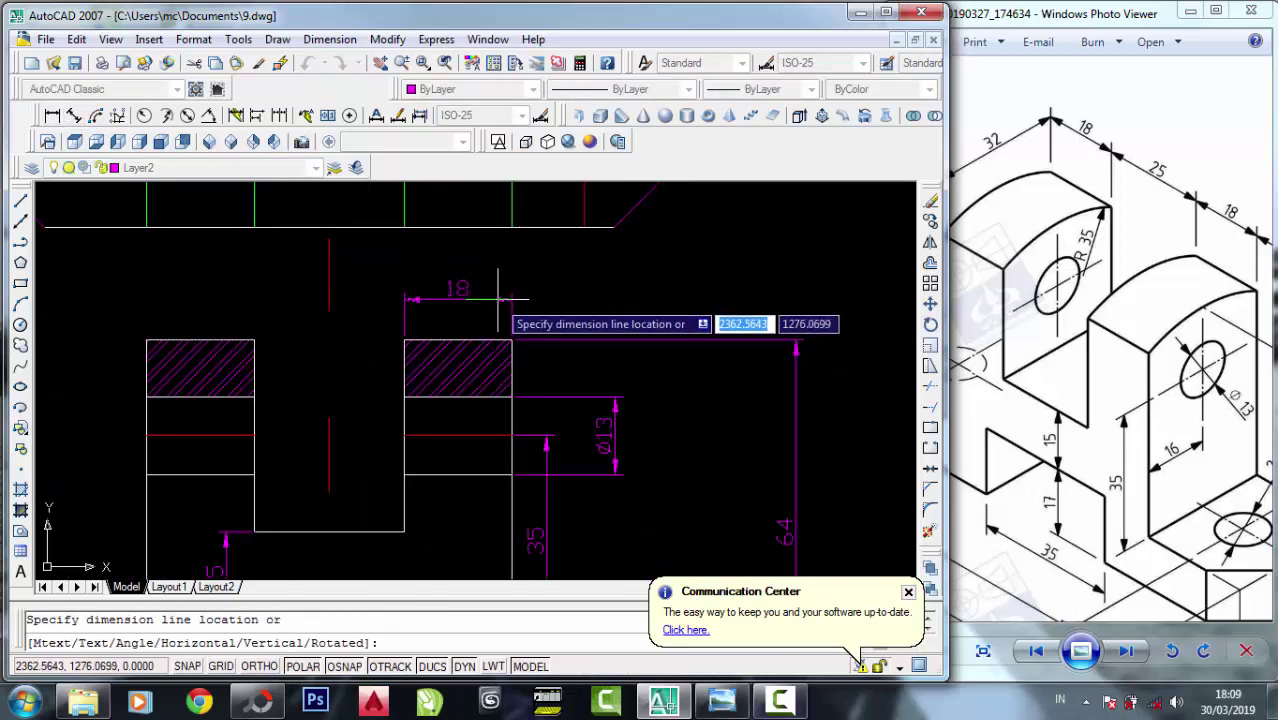
pyautogui.click(498, 298)
# Chain a 25 middle-gap dimension and a left 18 block dimension in line with the first 18.
pyautogui.click(52, 116)
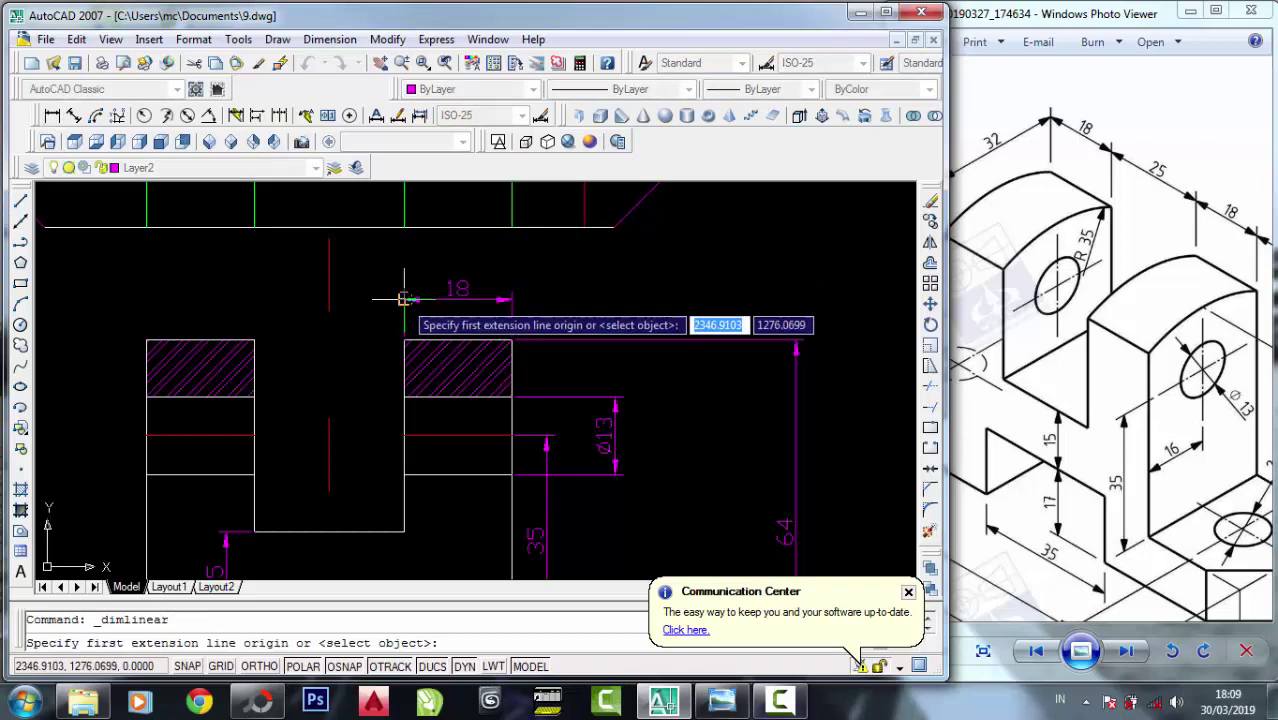
pyautogui.click(404, 341)
pyautogui.click(254, 341)
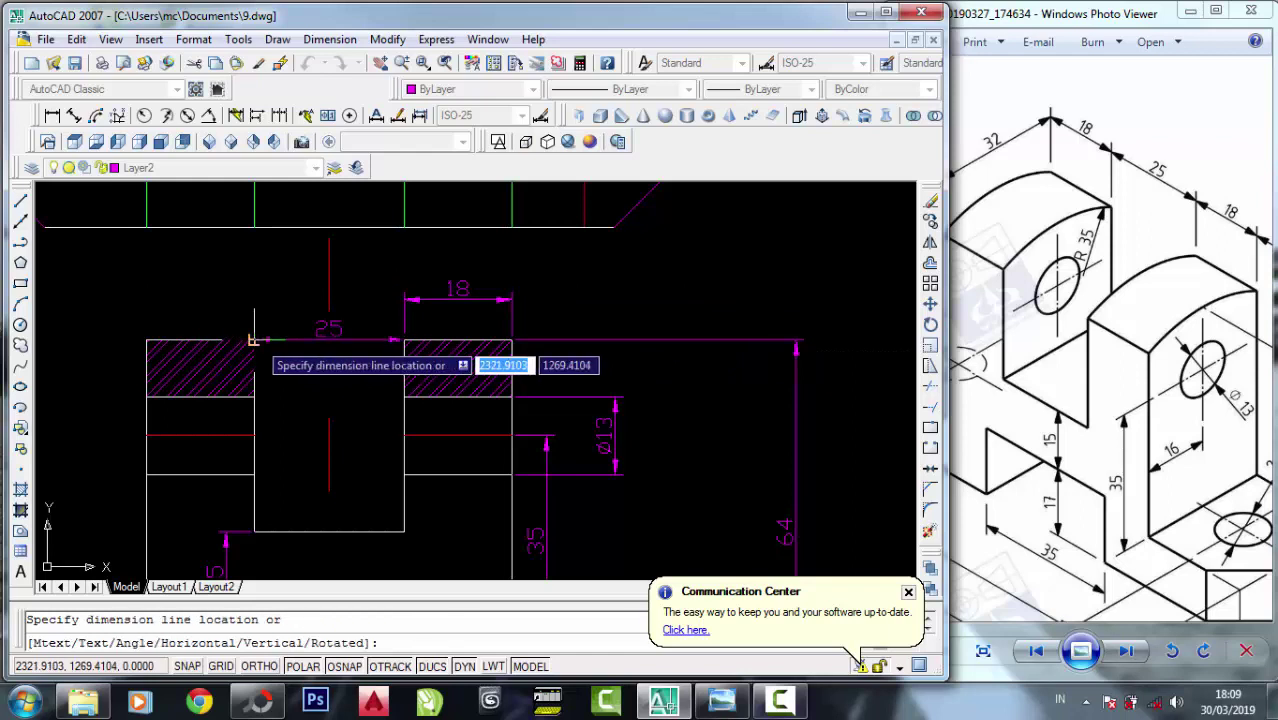
pyautogui.click(404, 299)
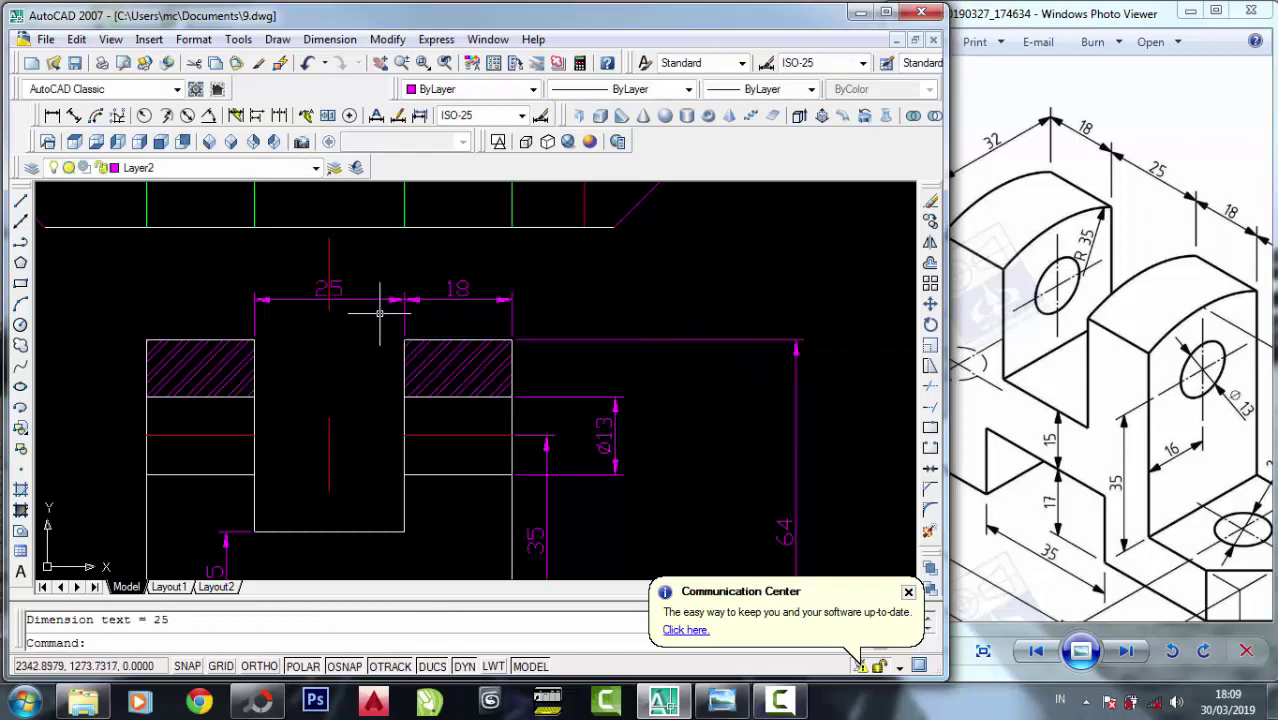
pyautogui.click(52, 116)
pyautogui.click(254, 341)
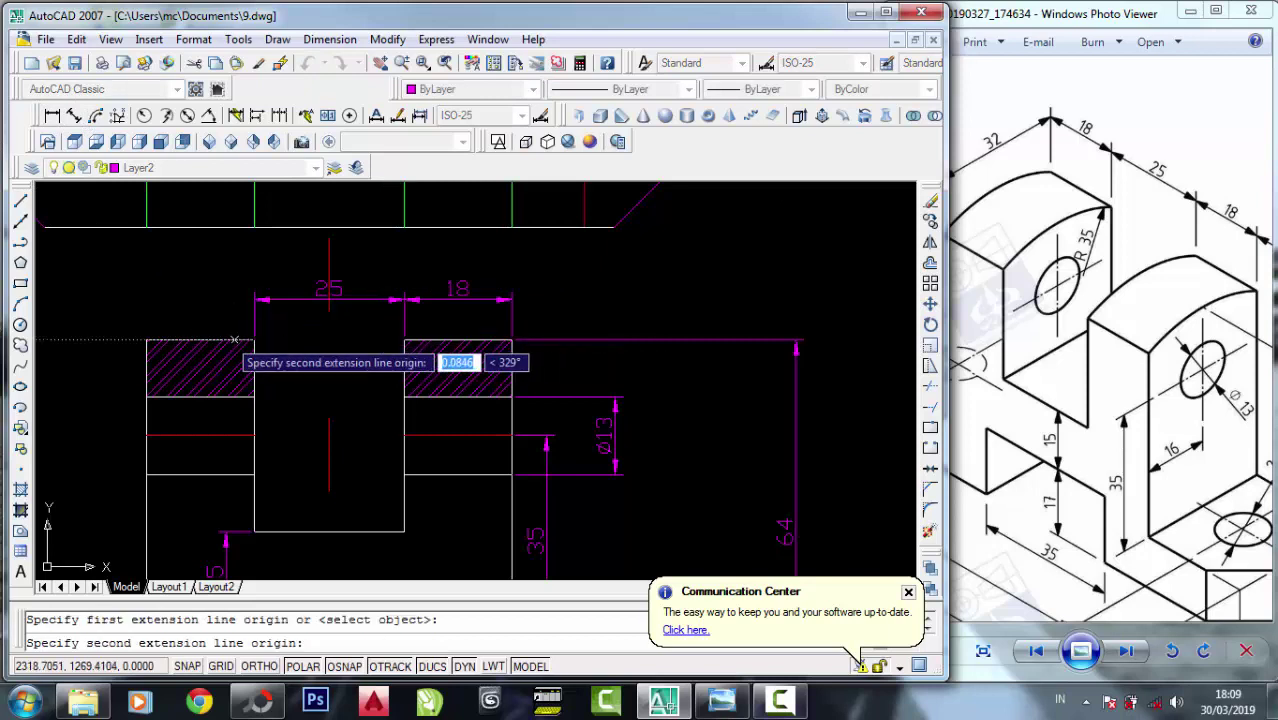
pyautogui.click(147, 341)
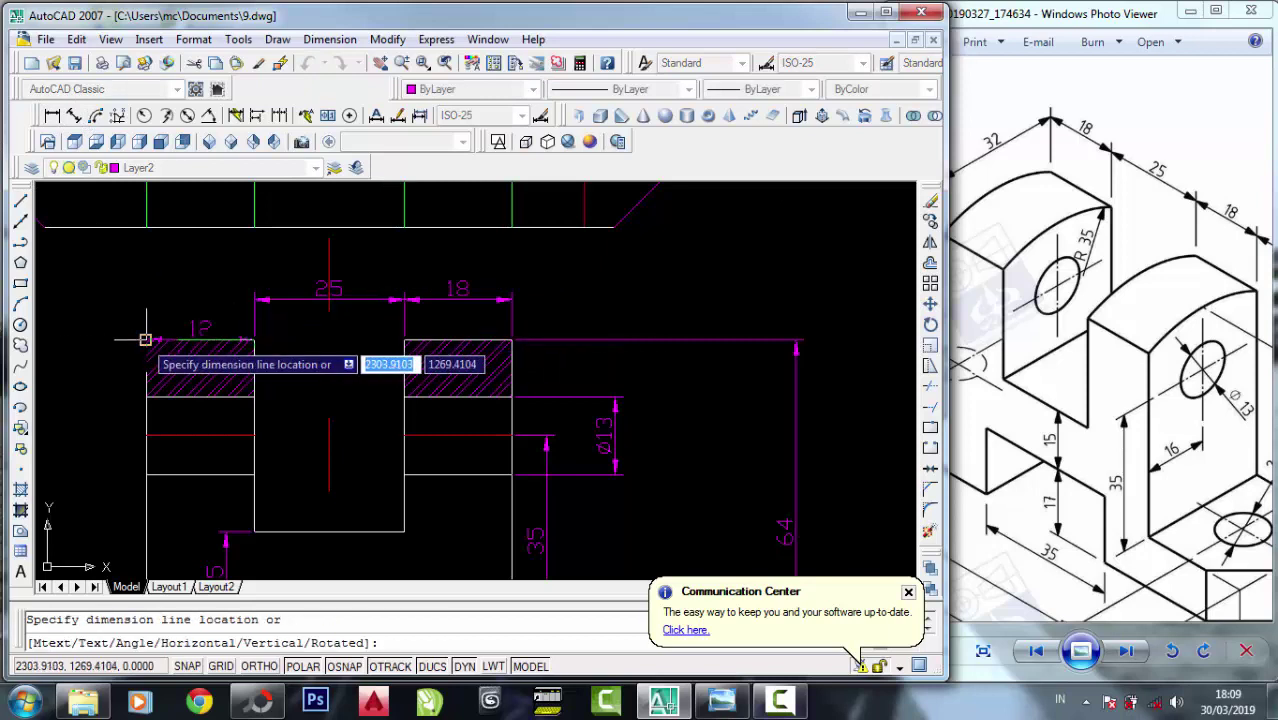
pyautogui.click(272, 299)
pyautogui.scroll(-2, 300, 355)
pyautogui.scroll(-1, 297, 375)
pyautogui.scroll(-2, 305, 385)
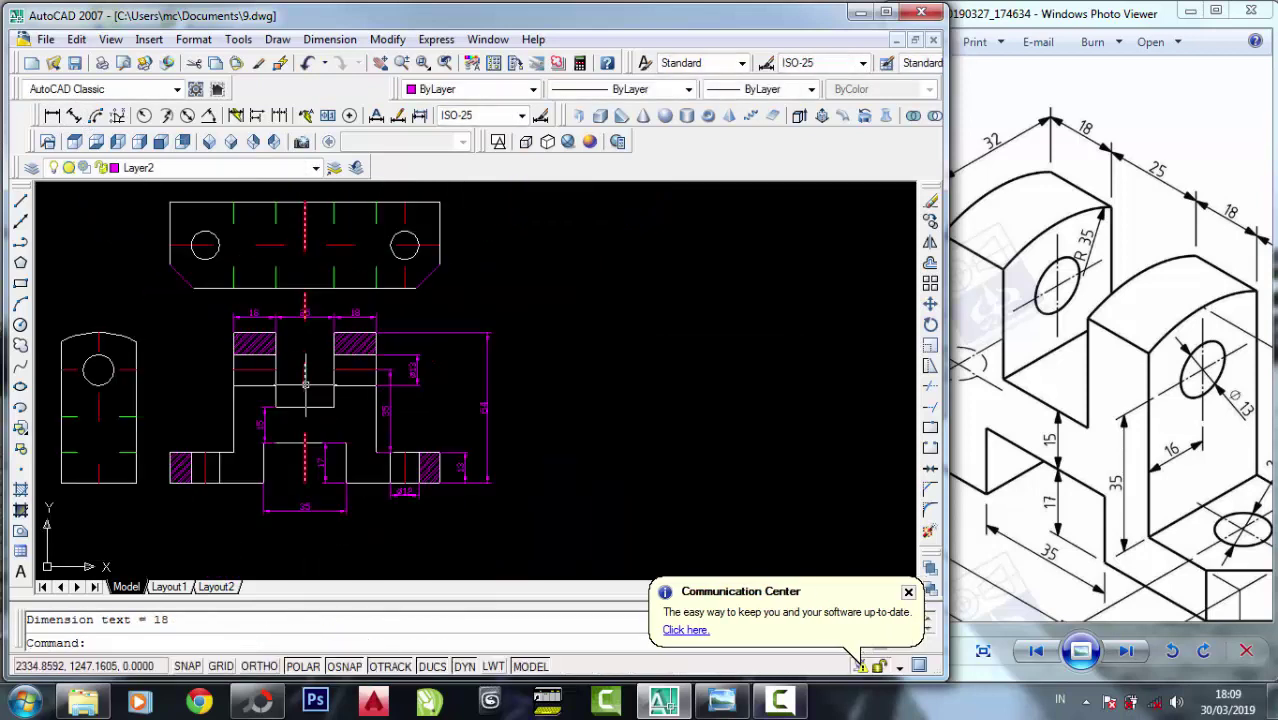
pyautogui.moveTo(316, 418); pyautogui.dragTo(324, 418, button='middle')
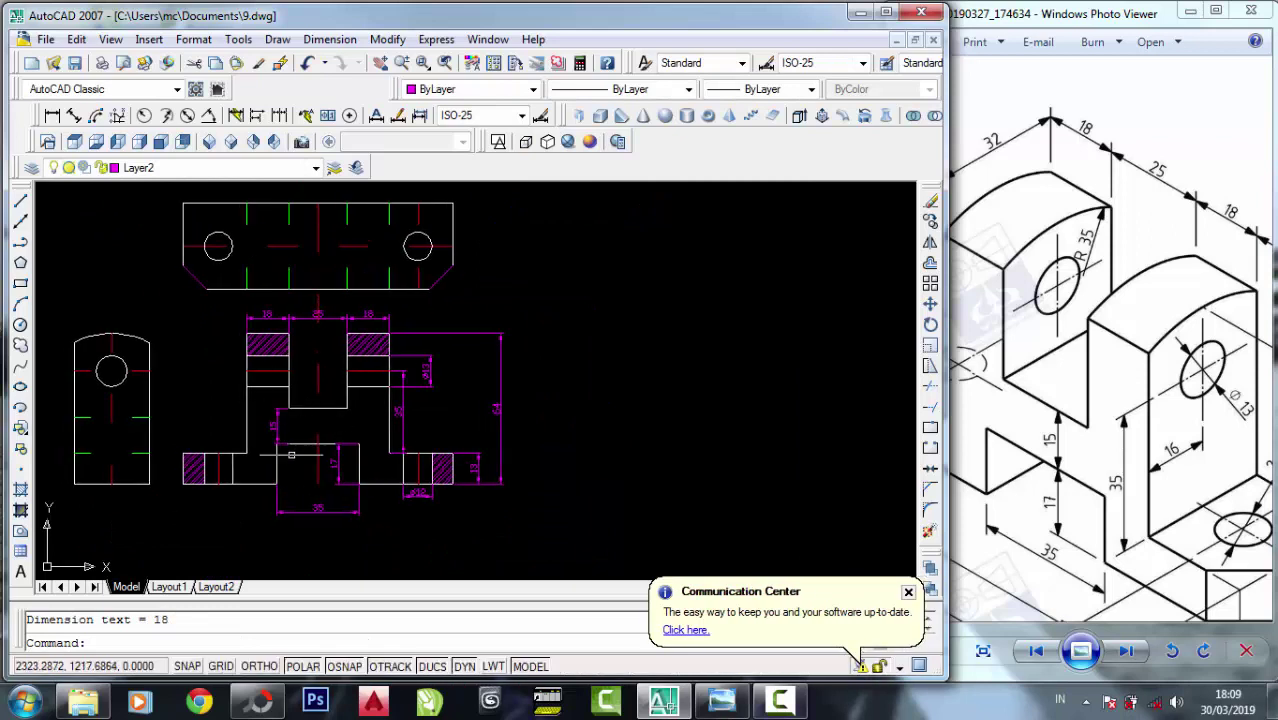
pyautogui.scroll(2, 252, 497)
pyautogui.scroll(2, 370, 410)
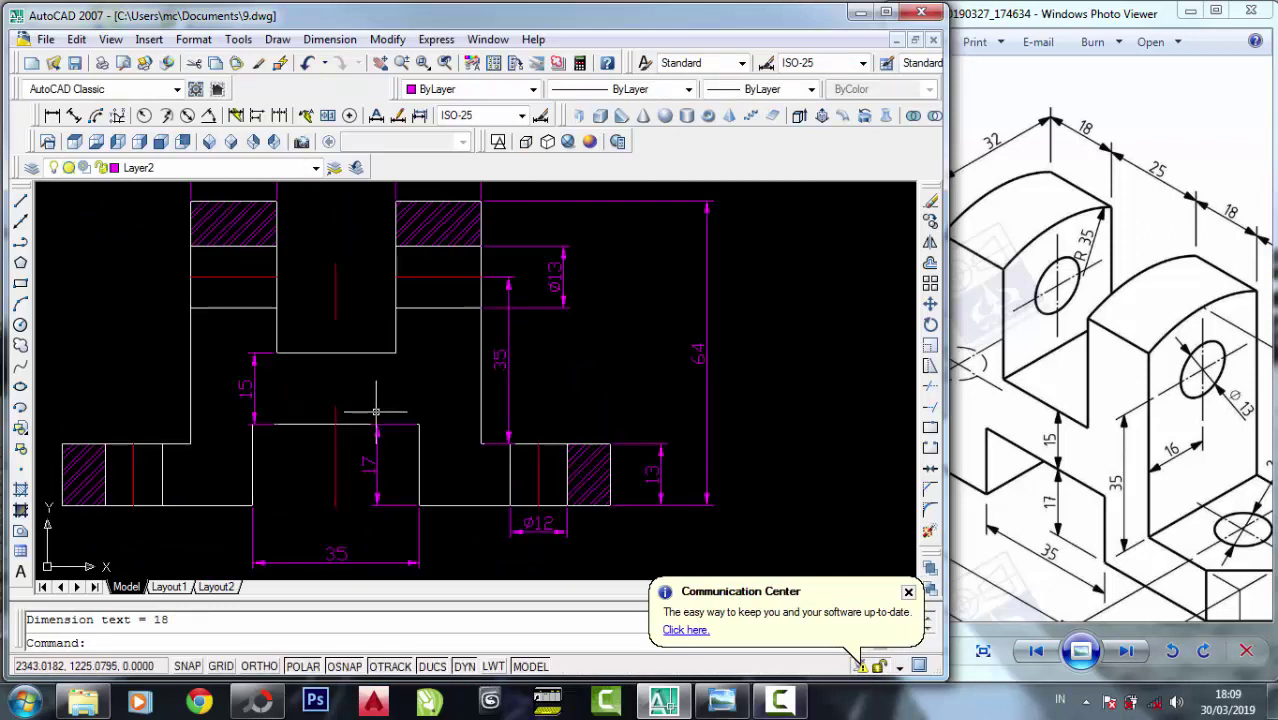
# Dimension the top-view plate's right side between its corners as a vertical 32.
pyautogui.moveTo(466, 331); pyautogui.dragTo(453, 441, button='middle')
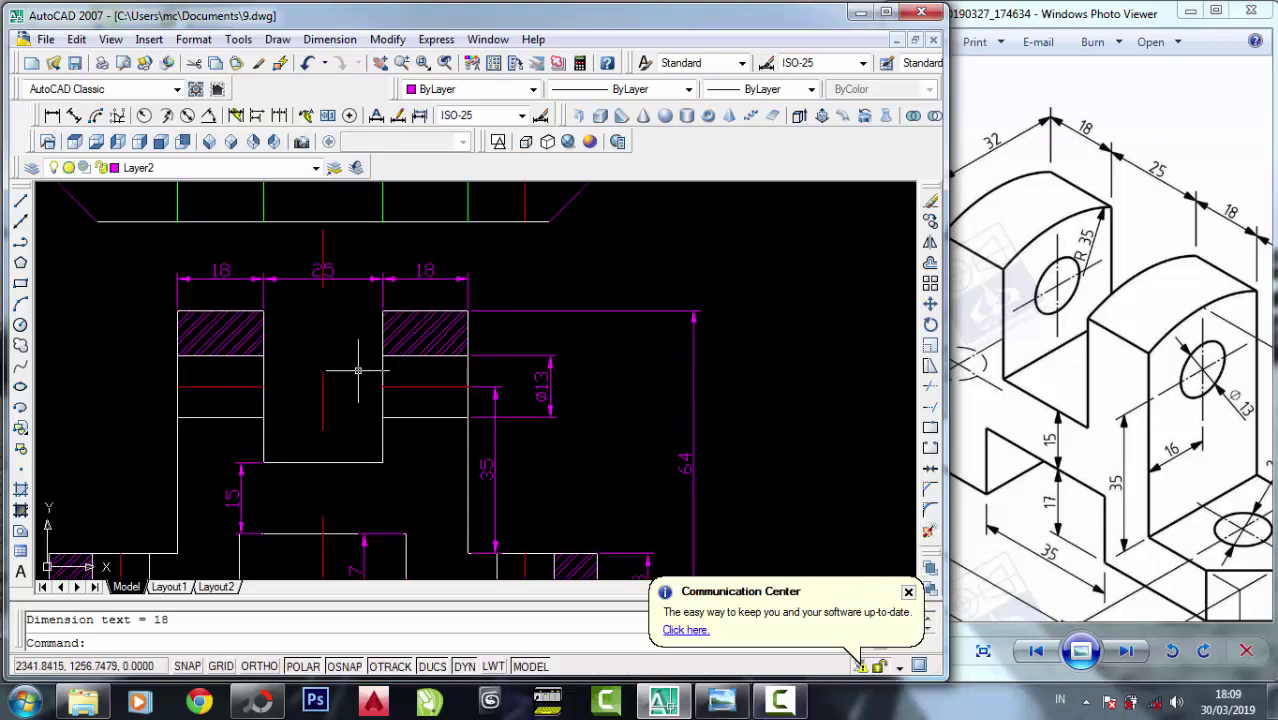
pyautogui.scroll(-2, 358, 371)
pyautogui.moveTo(462, 286); pyautogui.dragTo(445, 422, button='middle')
pyautogui.scroll(2, 504, 374)
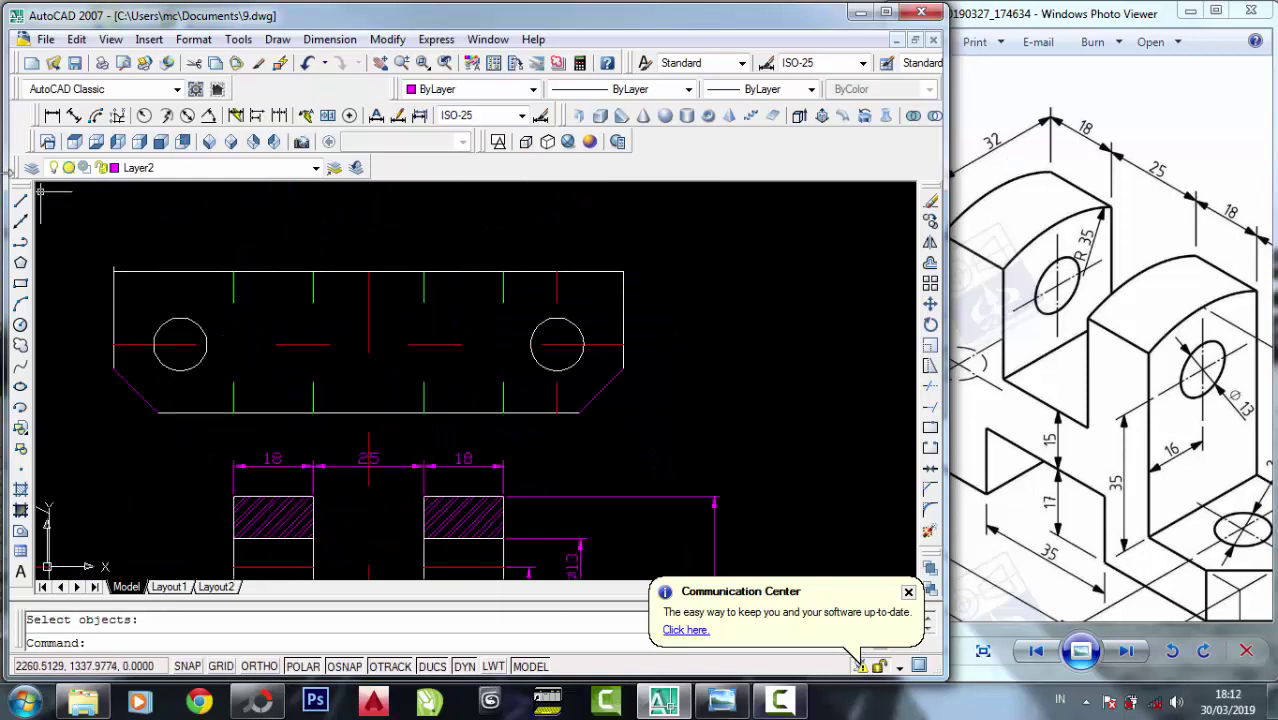
pyautogui.click(52, 118)
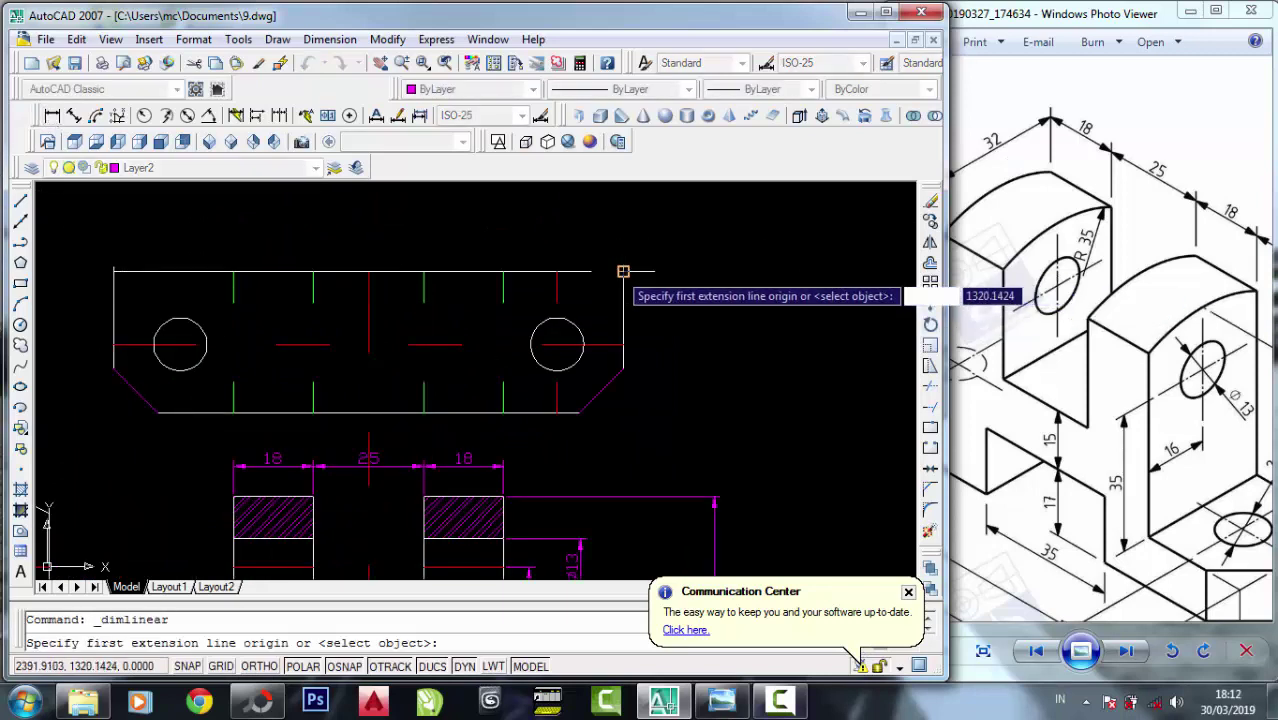
pyautogui.click(623, 271)
pyautogui.click(580, 412)
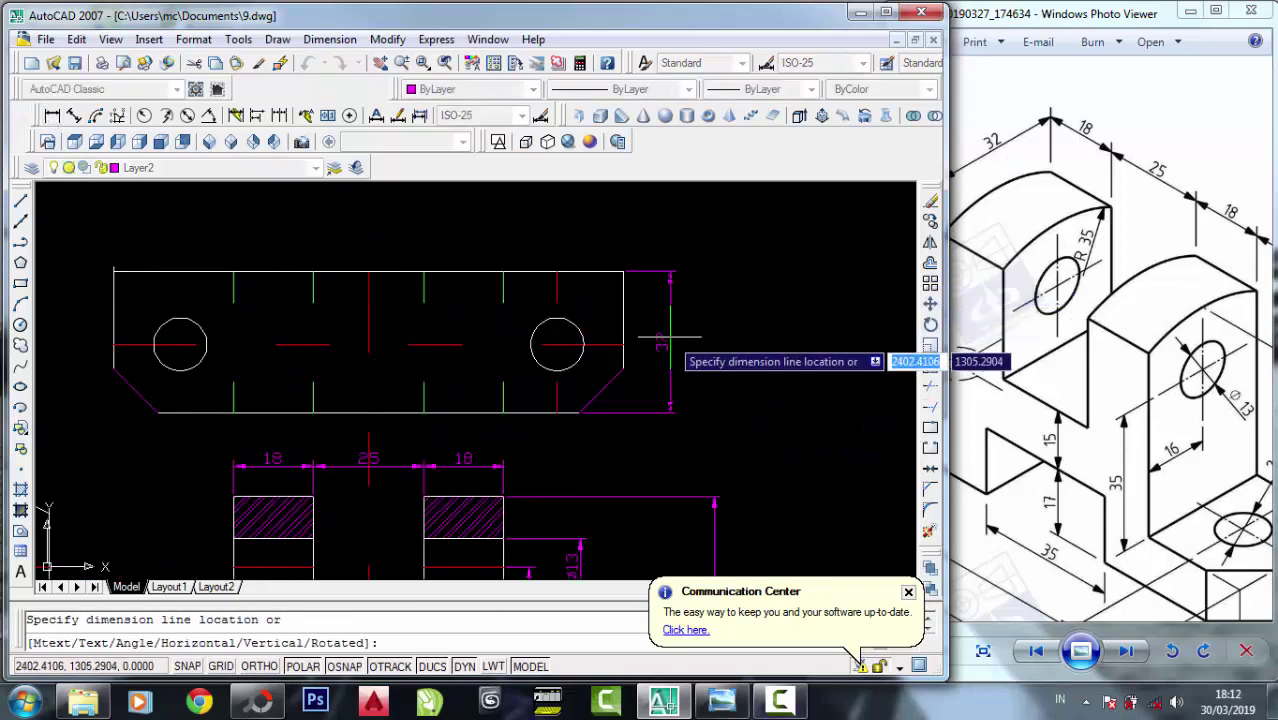
pyautogui.click(670, 337)
# Zoom out and pan so all three views are centred on screen.
pyautogui.scroll(2, 706, 337)
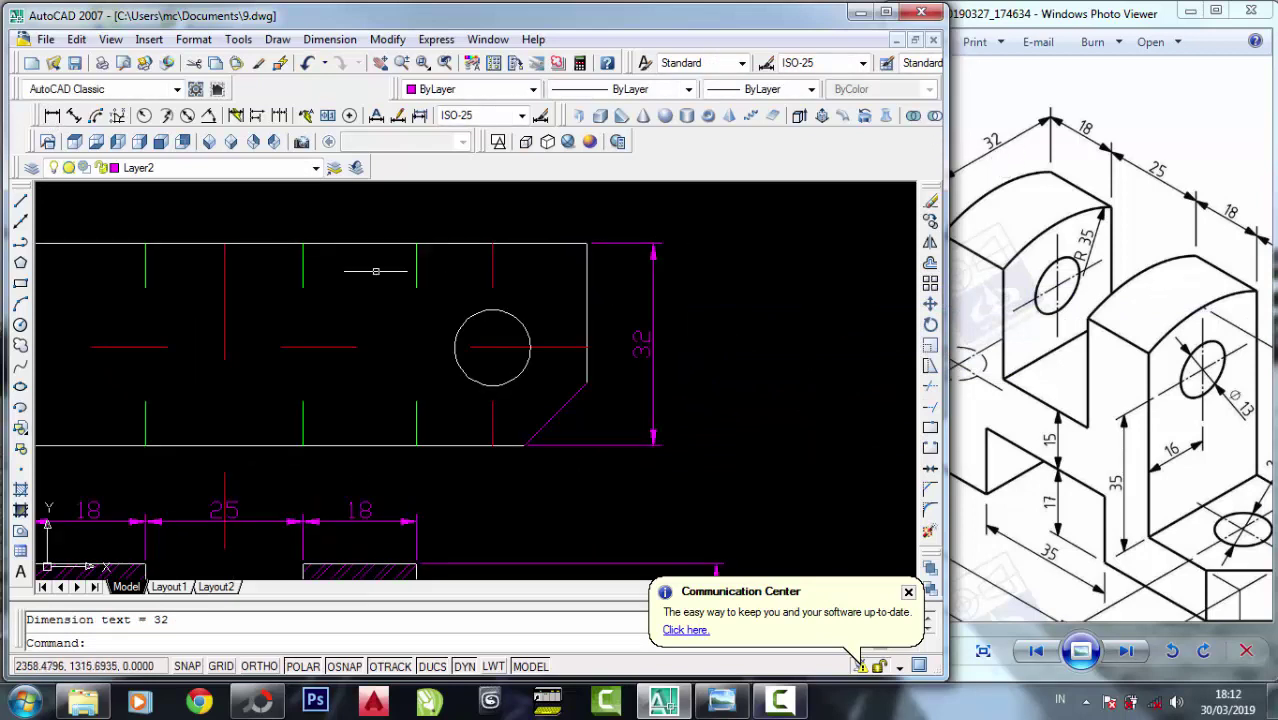
pyautogui.click(757, 299)
pyautogui.click(749, 348)
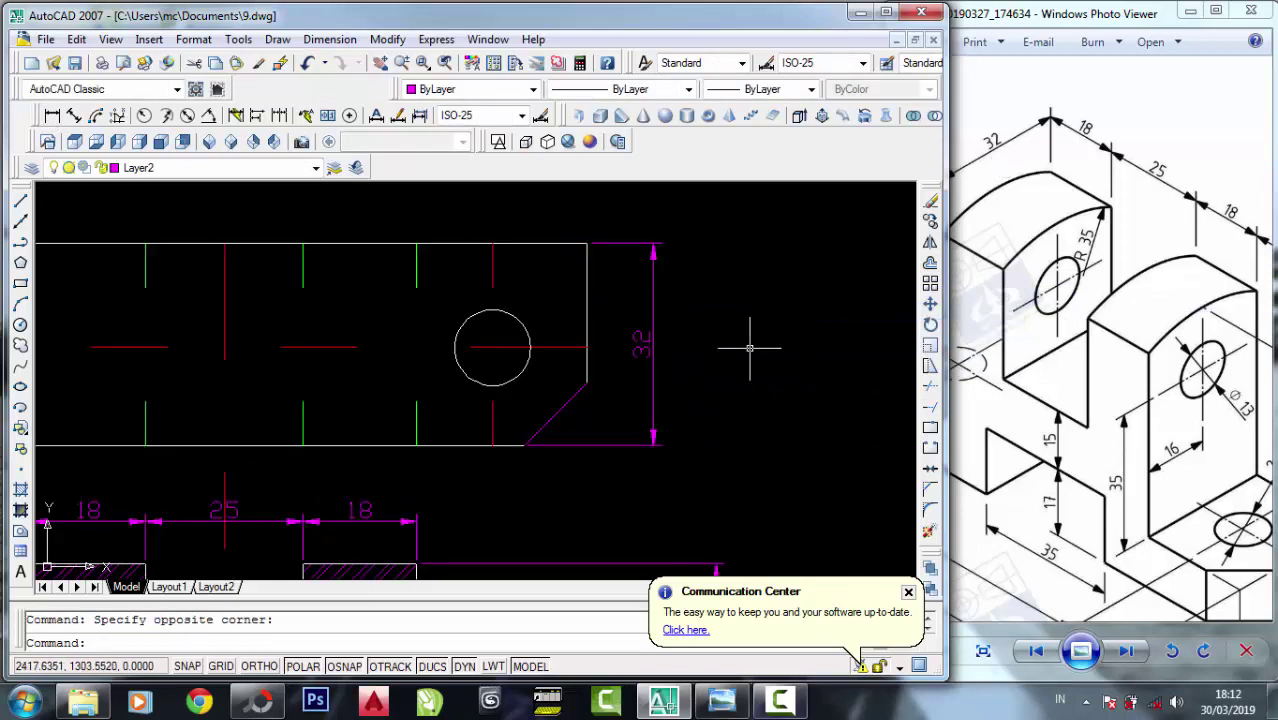
pyautogui.scroll(-2, 749, 348)
pyautogui.scroll(-1, 637, 348)
pyautogui.scroll(-2, 635, 354)
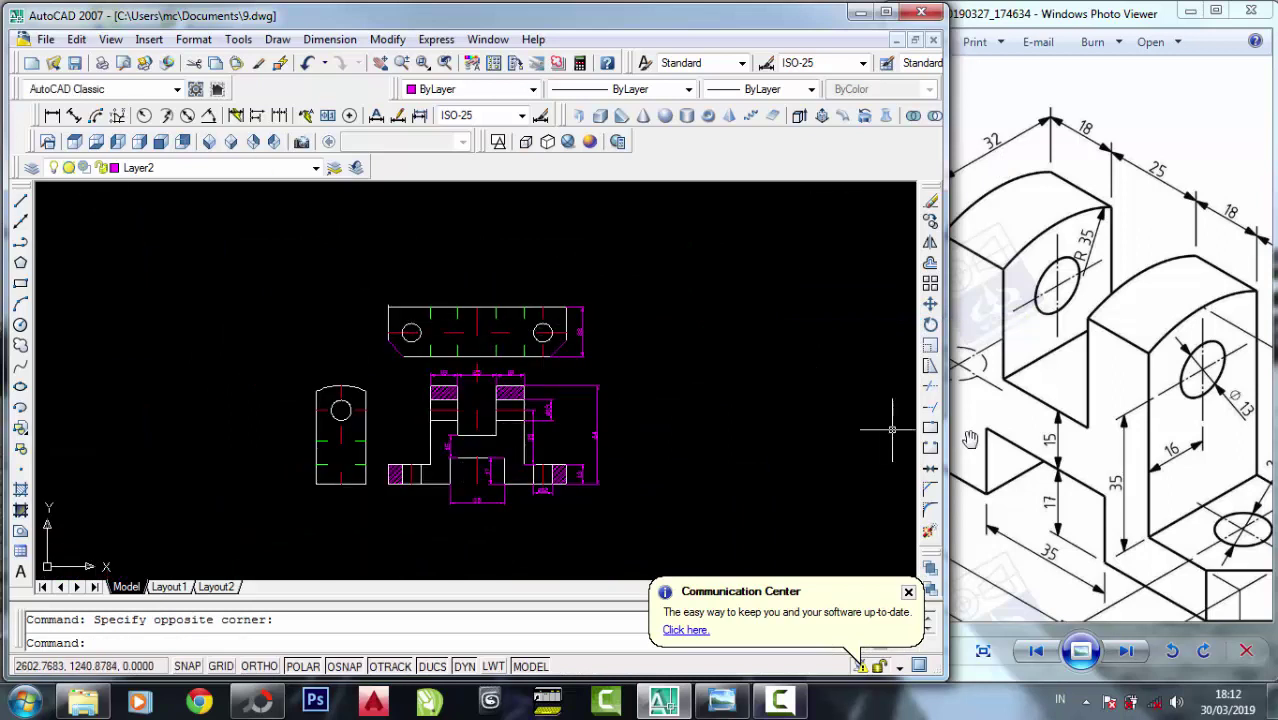
pyautogui.scroll(1, 688, 397)
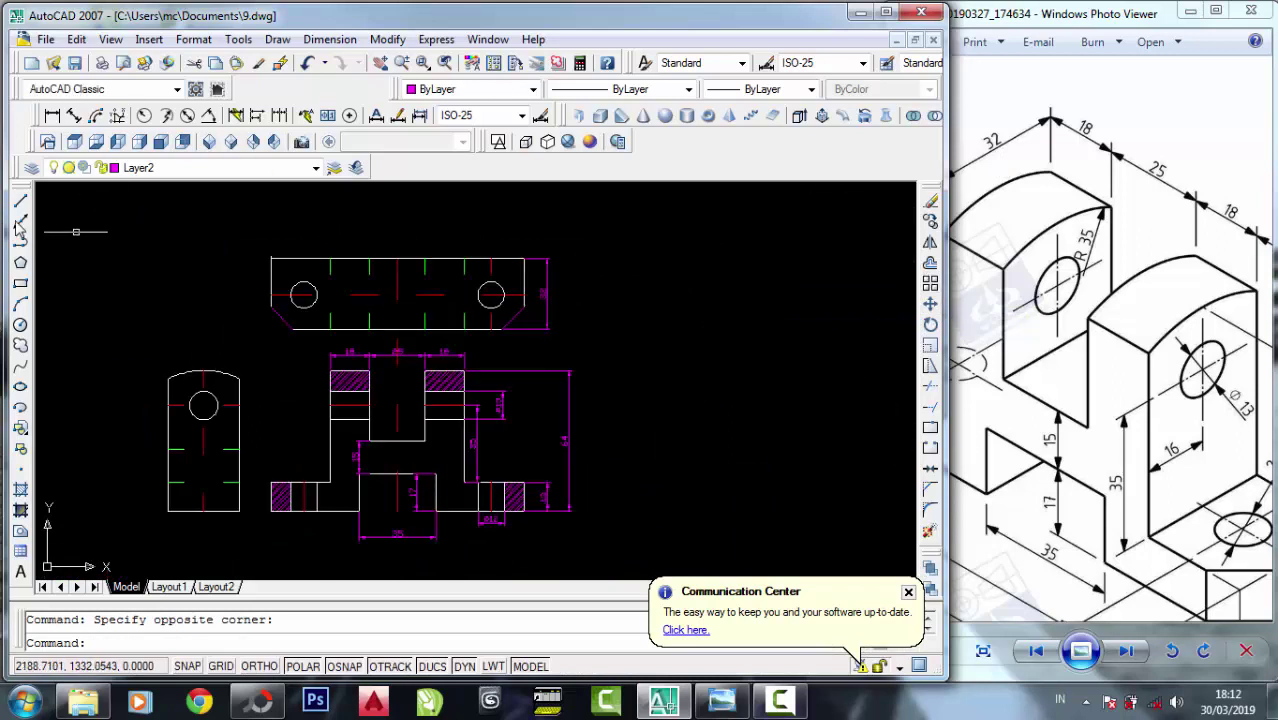
pyautogui.moveTo(485, 425); pyautogui.dragTo(489, 369, button='middle')
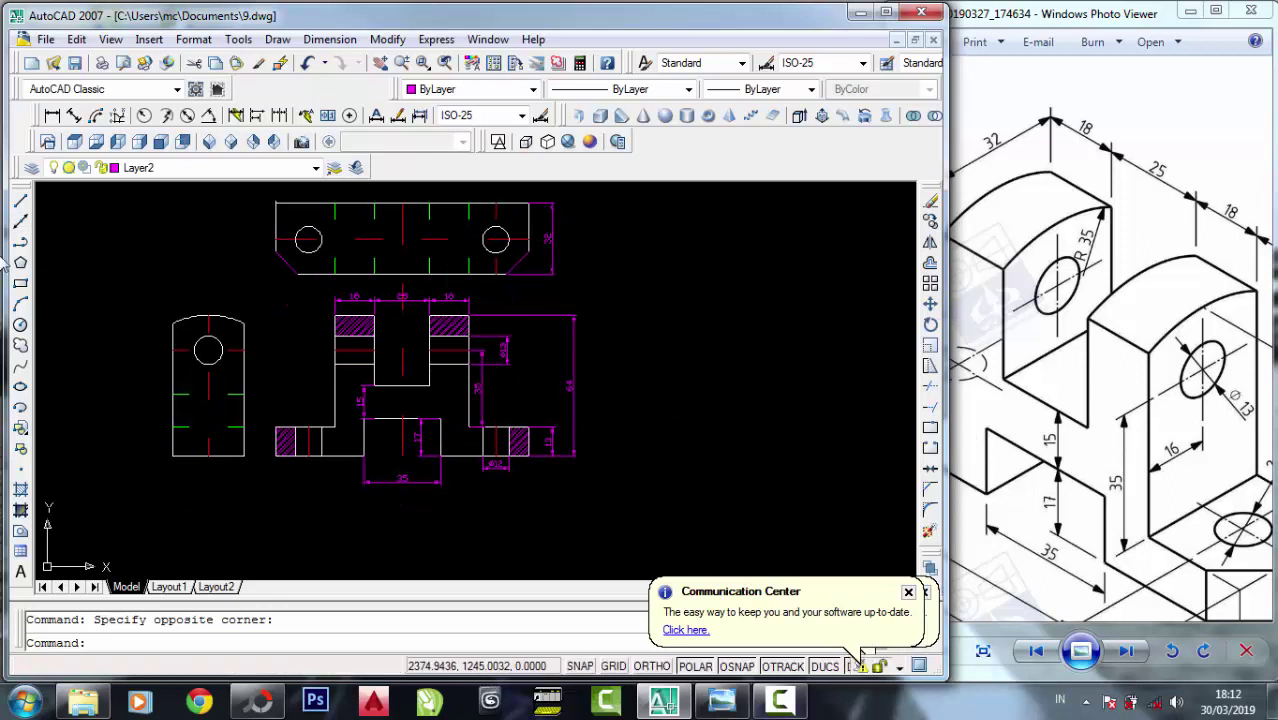
# Place a linear dimension from the base's left end to the right block corner below the front view.
pyautogui.click(57, 115)
pyautogui.scroll(3, 280, 480)
pyautogui.click(266, 416)
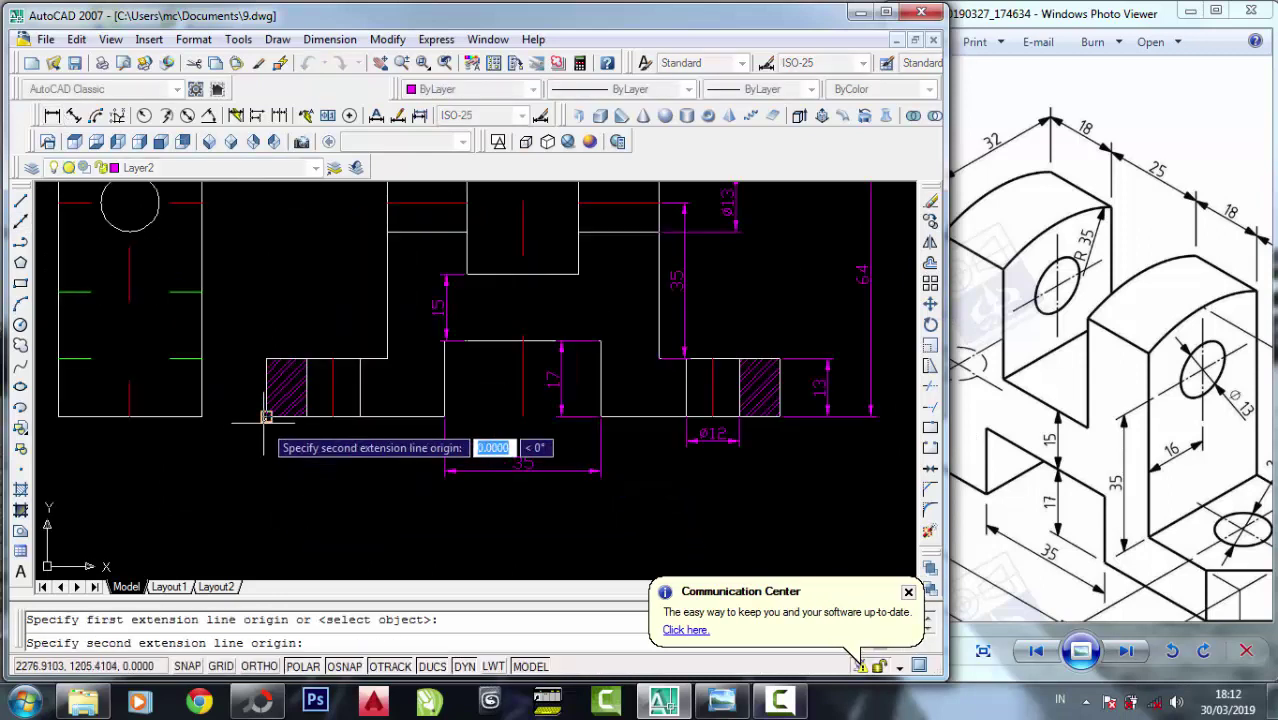
pyautogui.scroll(-2, 266, 416)
pyautogui.click(589, 419)
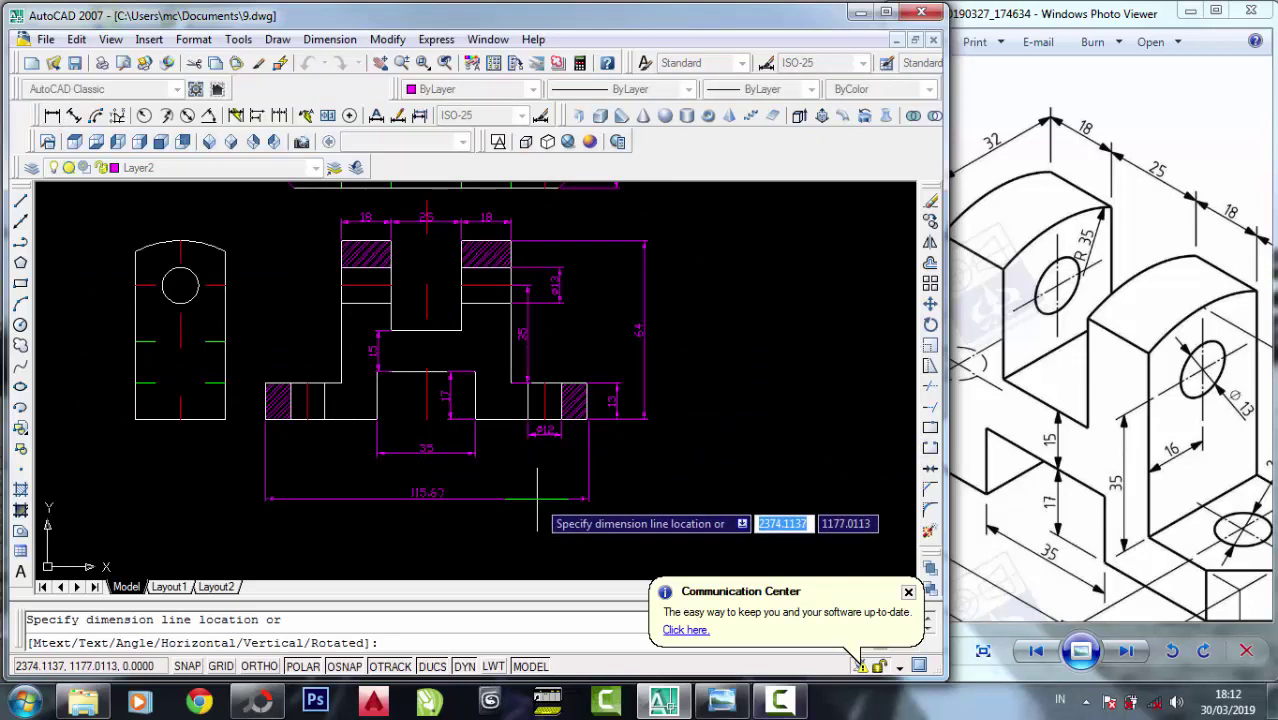
pyautogui.click(538, 497)
# Stretch that dimension's right end grip onto the base corner so it reads 115.
pyautogui.scroll(3, 540, 497)
pyautogui.scroll(3, 550, 497)
pyautogui.click(522, 518)
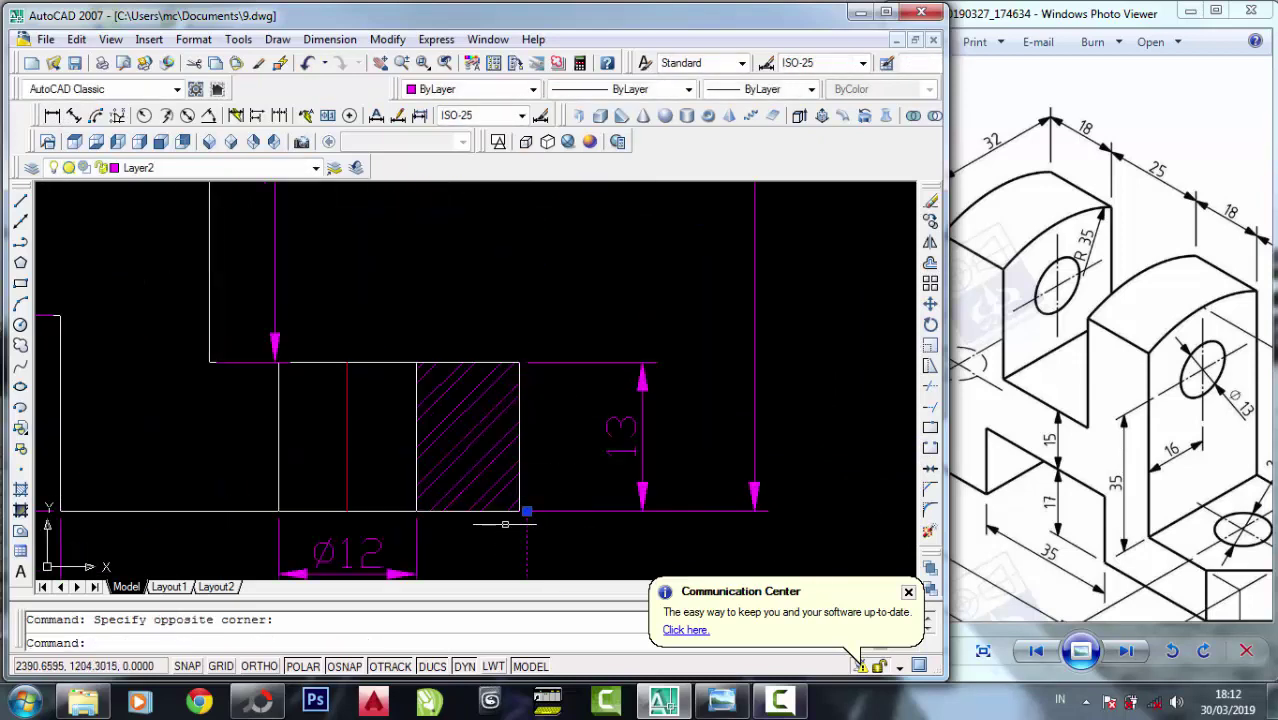
pyautogui.scroll(3, 540, 500)
pyautogui.click(528, 497)
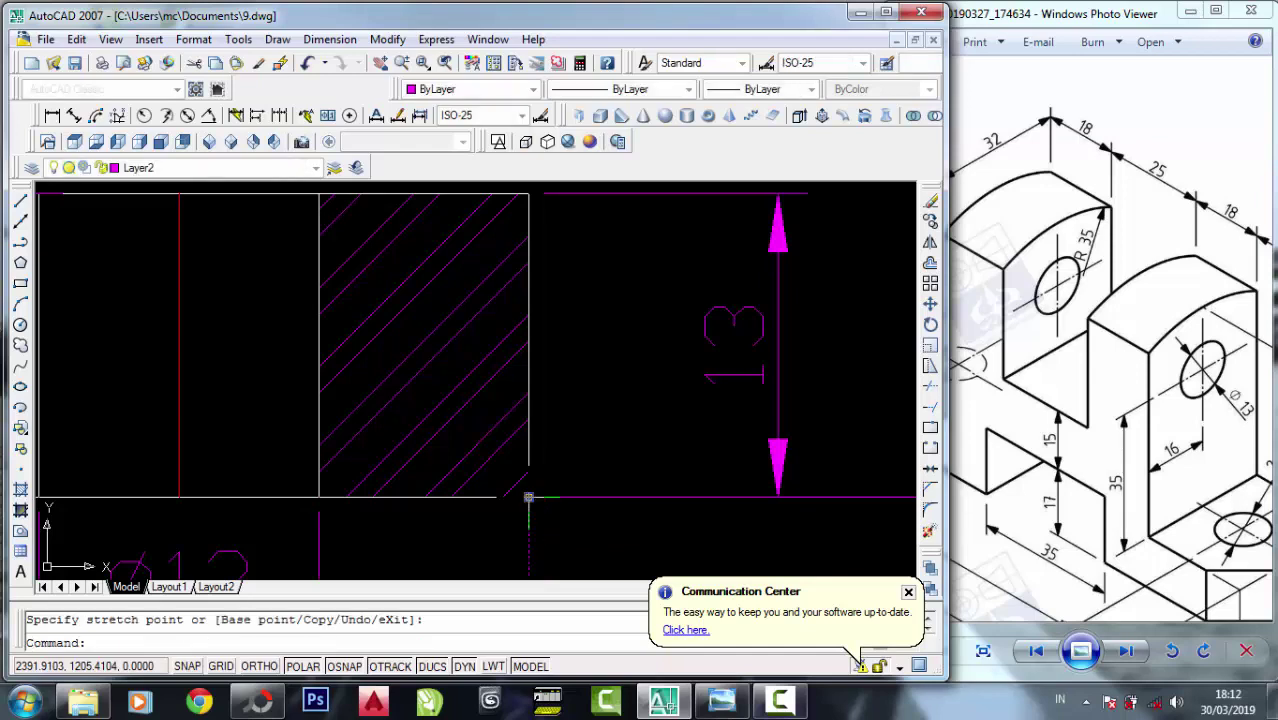
pyautogui.scroll(-5, 528, 470)
pyautogui.scroll(5, 490, 434)
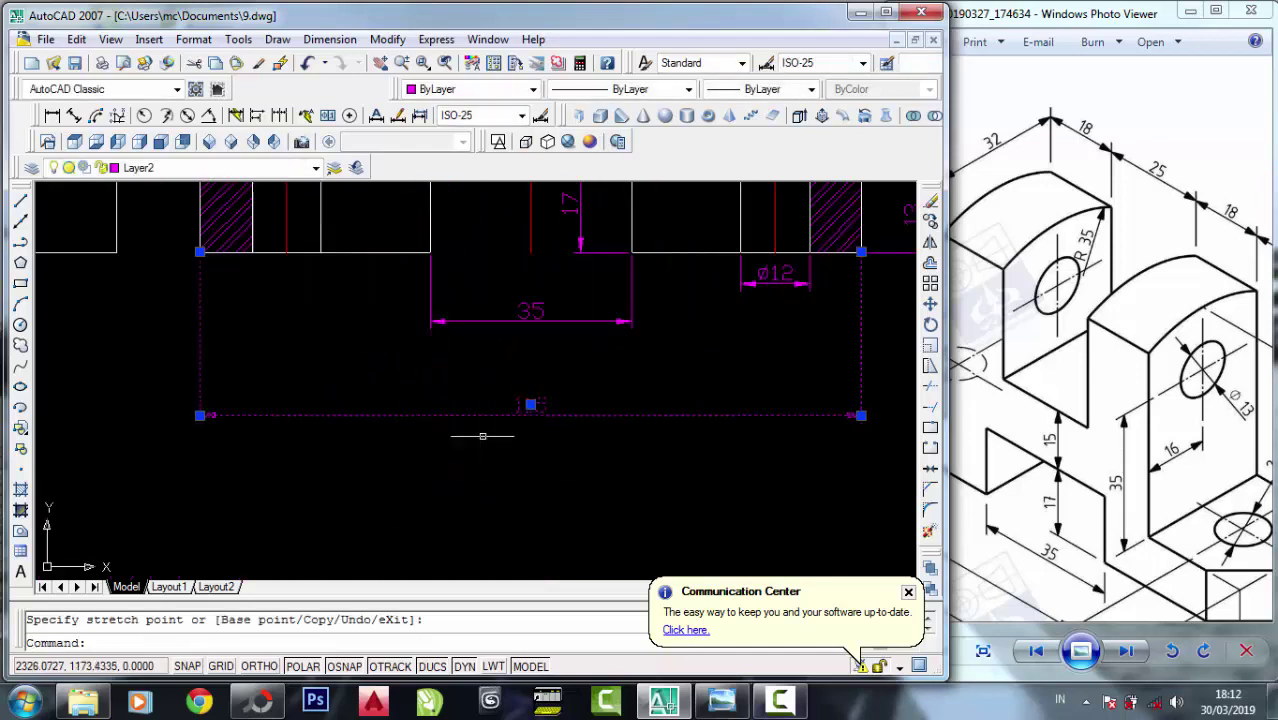
# Cancel a stray line command and check the base dimensions on the reference picture.
pyautogui.click(20, 202)
pyautogui.click(318, 517)
pyautogui.rightClick(318, 517)
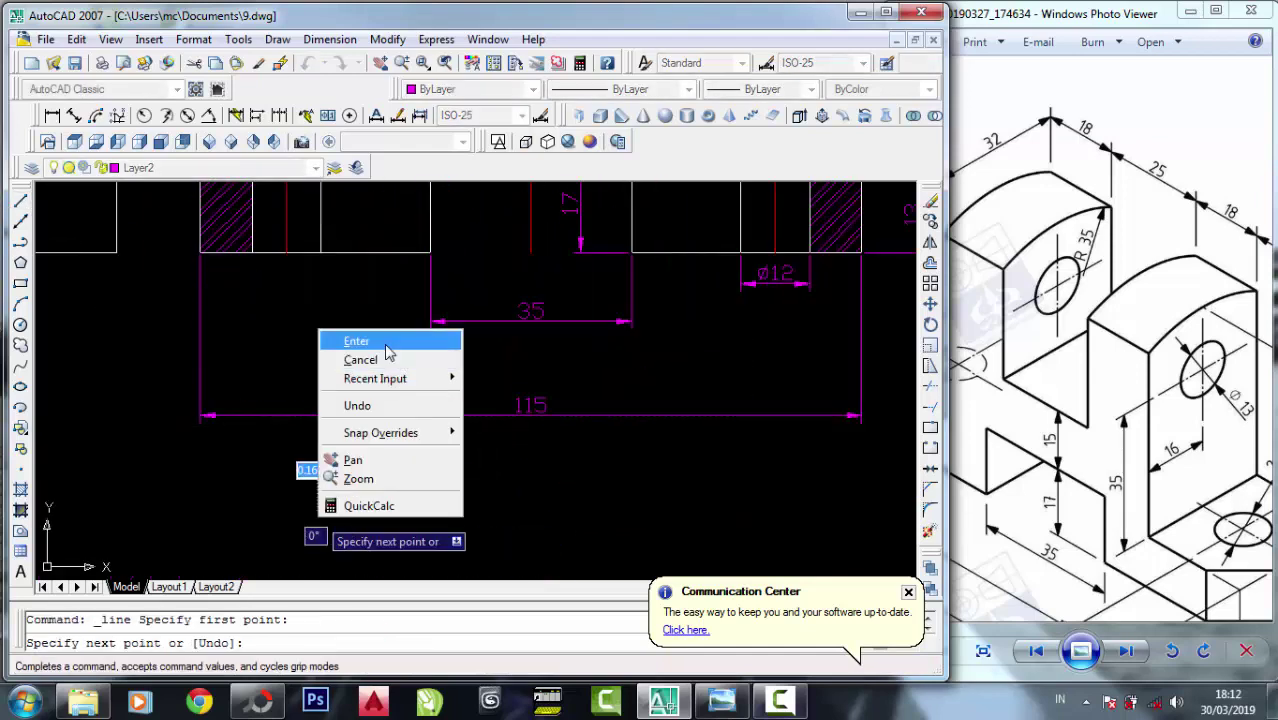
pyautogui.click(388, 349)
pyautogui.click(1125, 343)
pyautogui.scroll(3, 1125, 343)
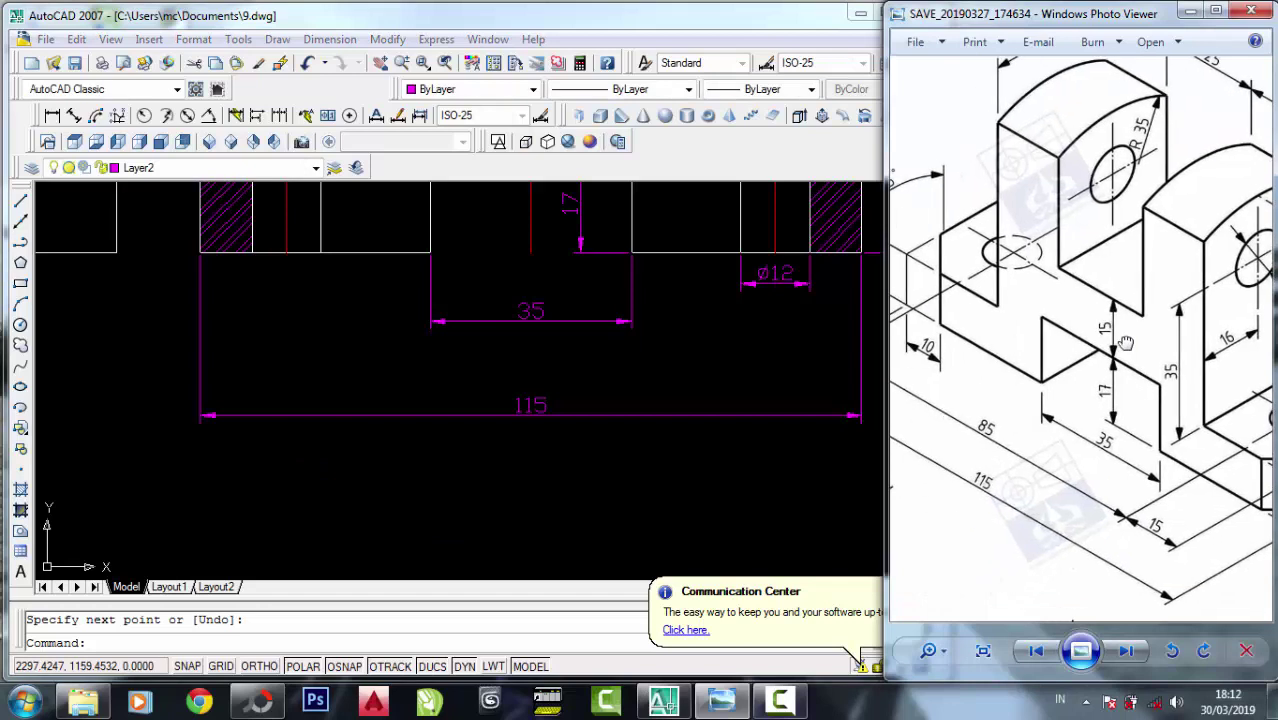
pyautogui.moveTo(1125, 343); pyautogui.dragTo(1113, 387)
pyautogui.click(331, 352)
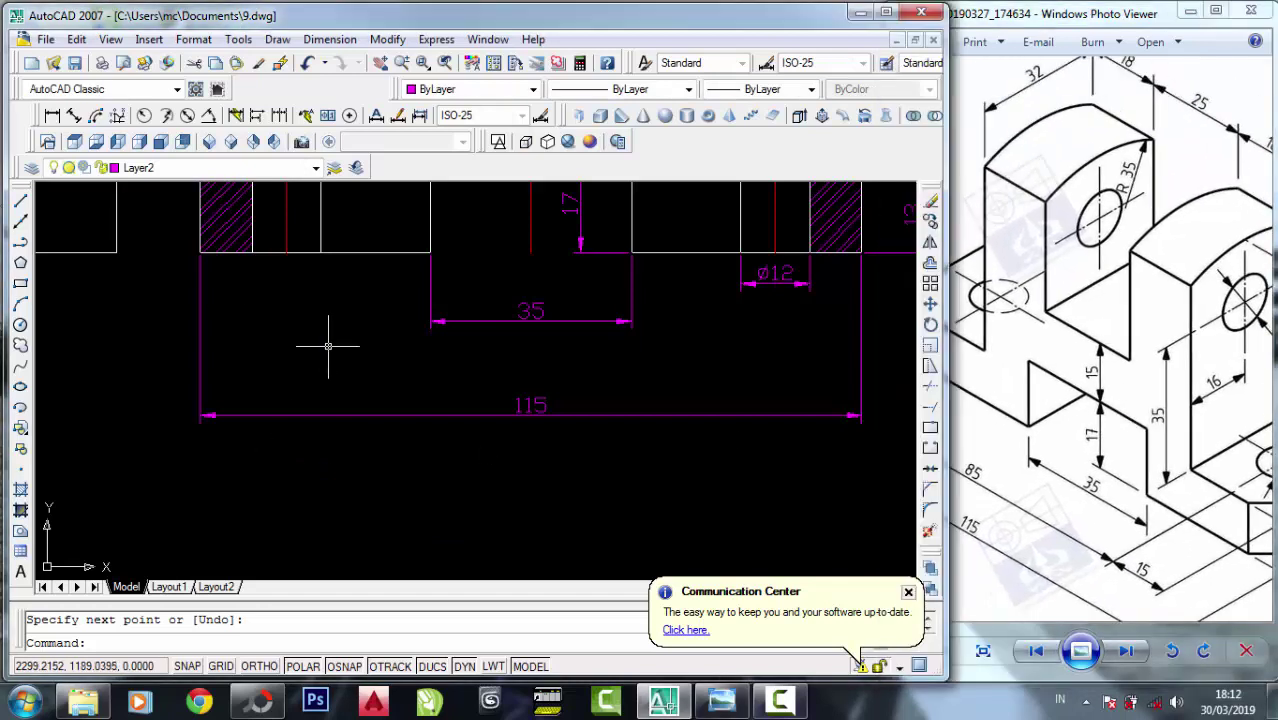
# Add an 85 dimension from the base's left end to the right hole's centerline.
pyautogui.click(52, 115)
pyautogui.click(287, 252)
pyautogui.scroll(-2, 248, 367)
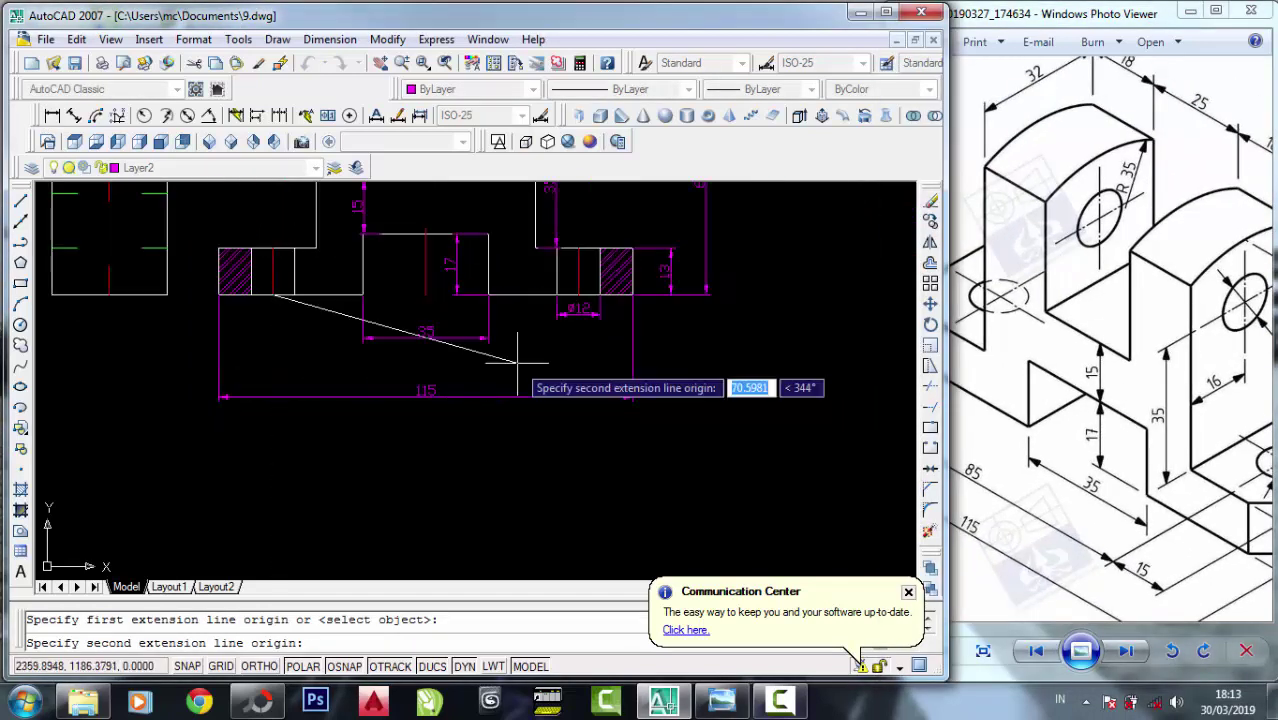
pyautogui.scroll(2, 517, 362)
pyautogui.click(639, 254)
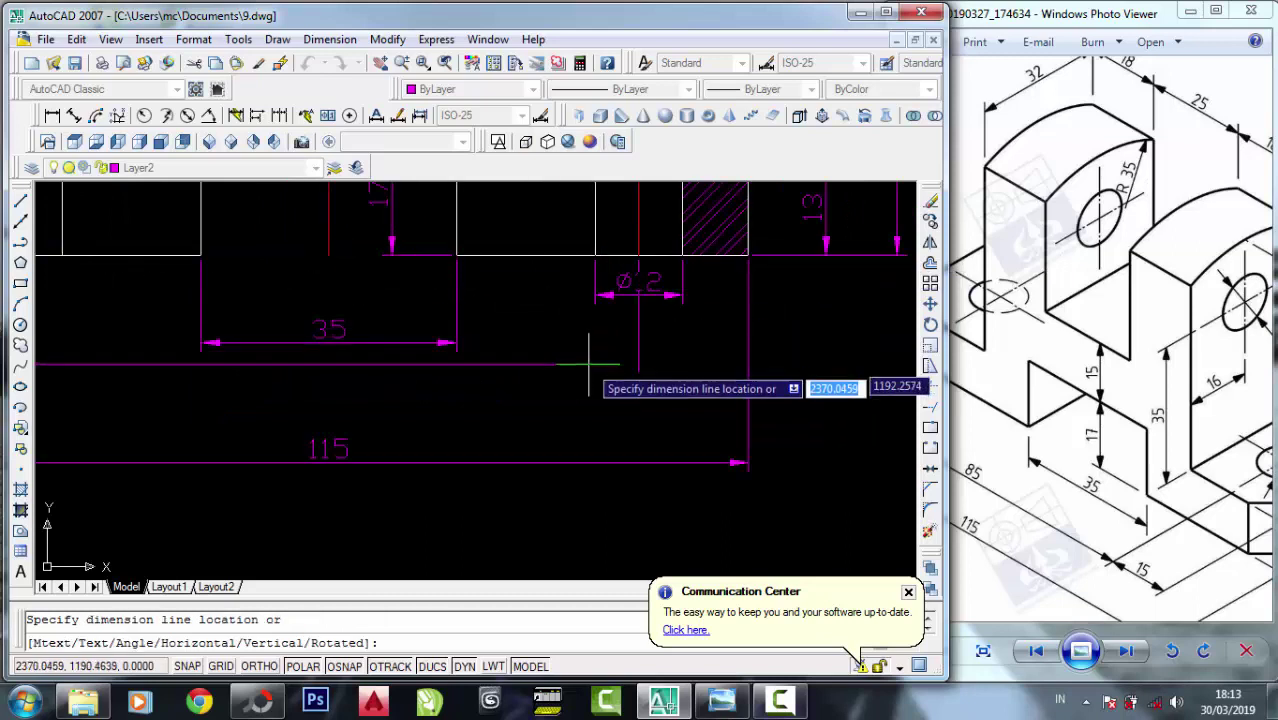
pyautogui.click(595, 406)
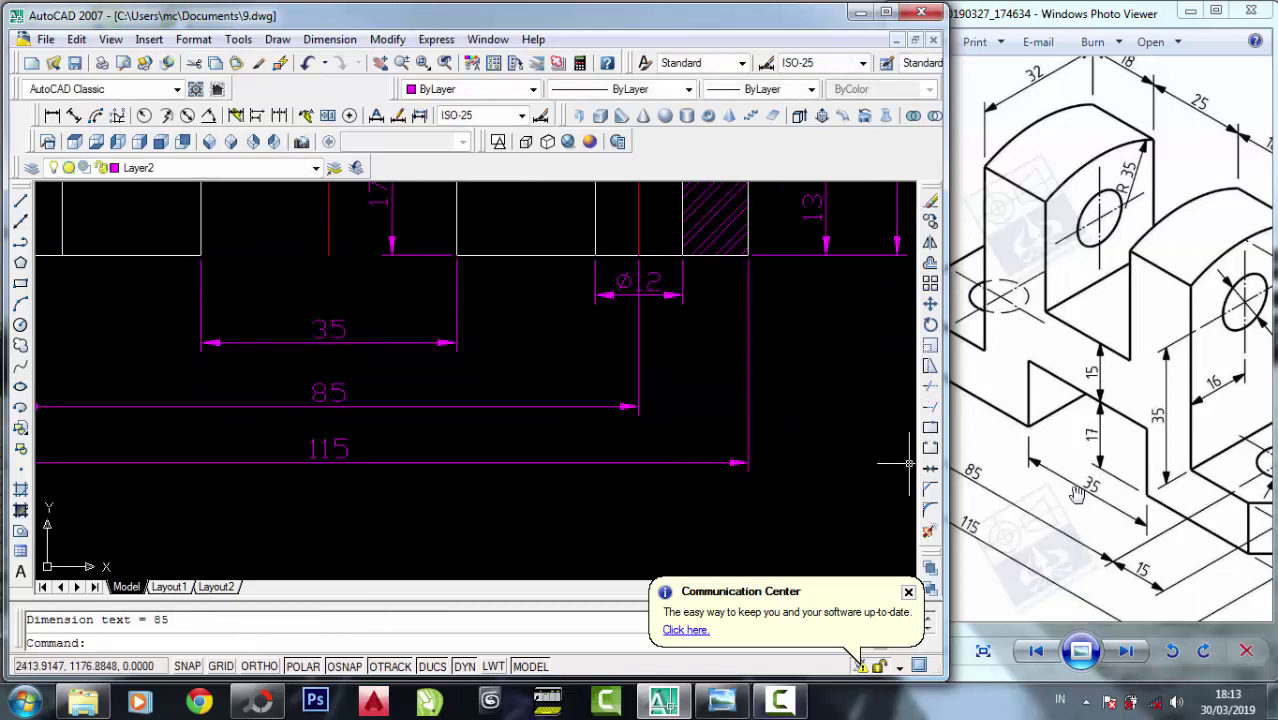
pyautogui.hotkey('alt', 'Tab')
pyautogui.click(575, 430)
pyautogui.scroll(-3, 585, 442)
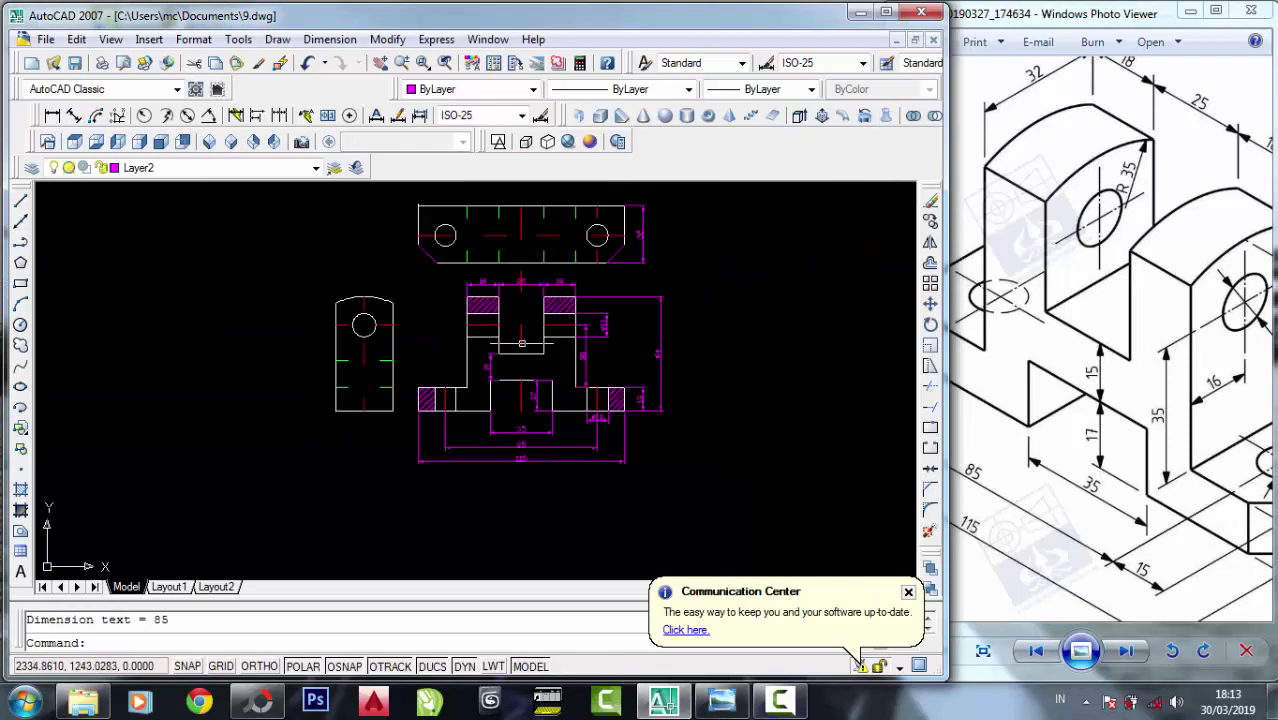
# Add a 45° angular dimension between the top view's left edge and the chamfer line.
pyautogui.scroll(1, 544, 220)
pyautogui.scroll(1, 544, 220)
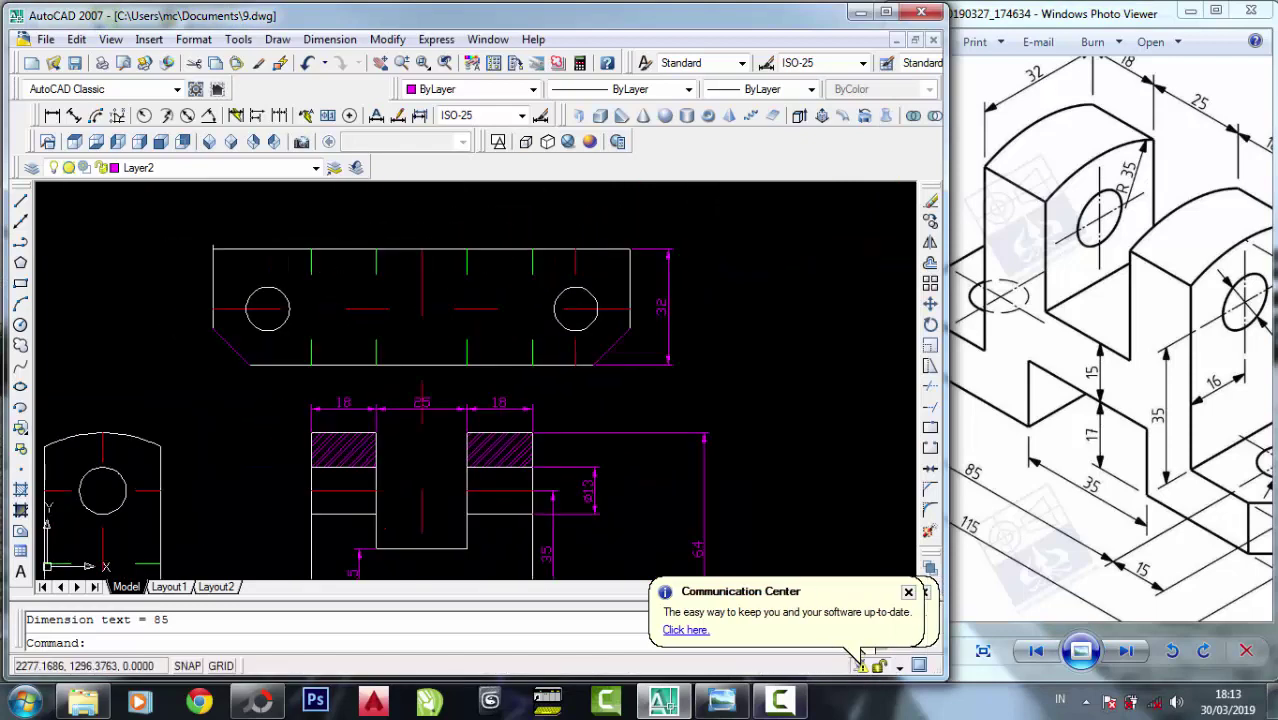
pyautogui.scroll(1, 203, 322)
pyautogui.click(95, 116)
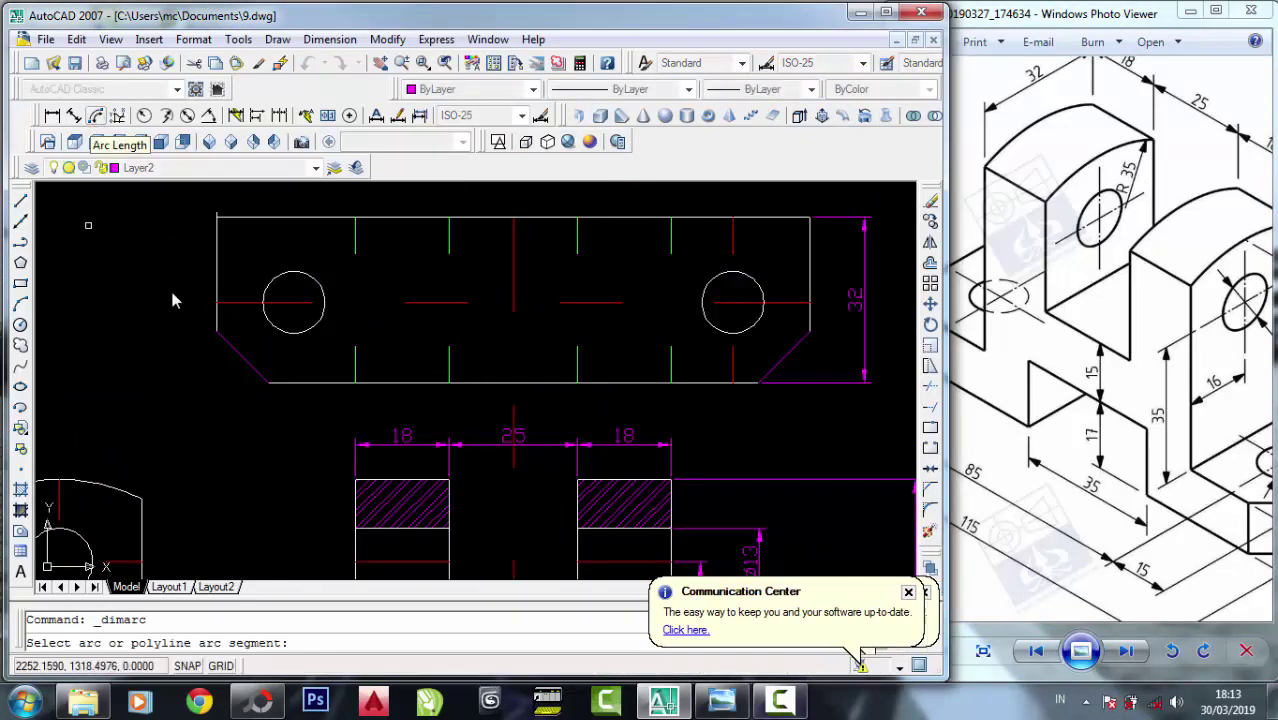
pyautogui.scroll(1, 212, 342)
pyautogui.click(208, 115)
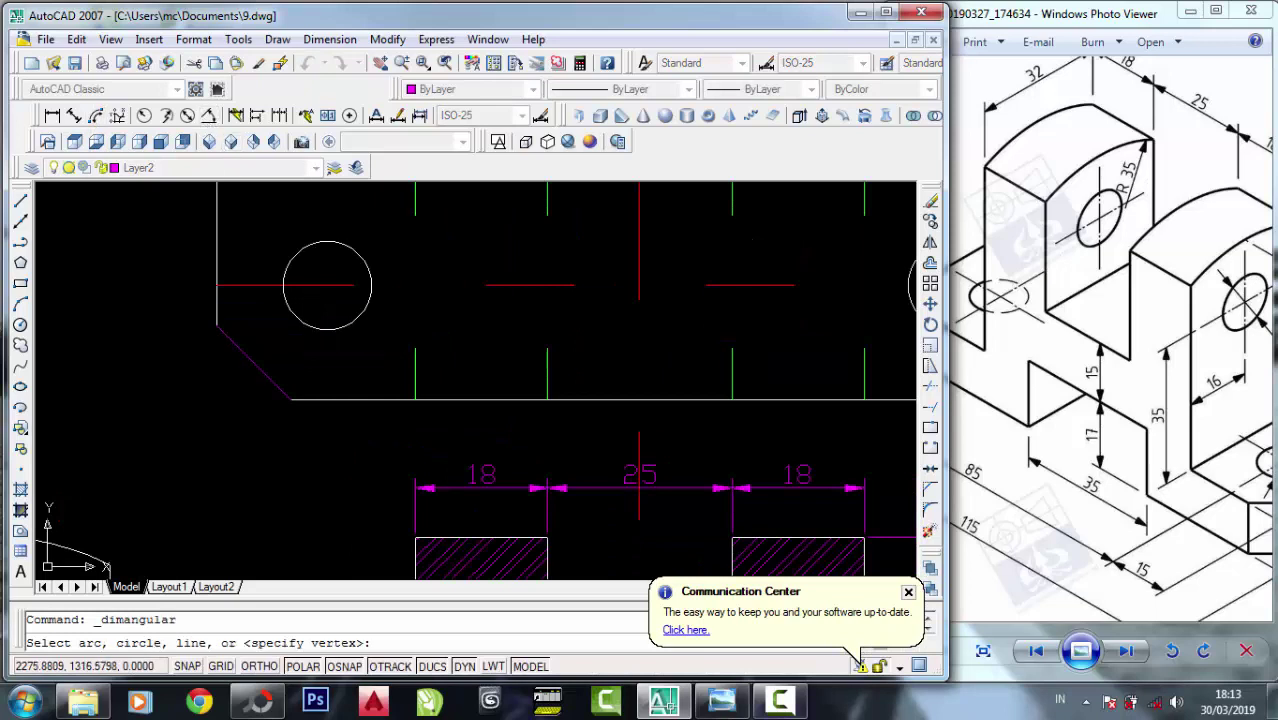
pyautogui.click(217, 314)
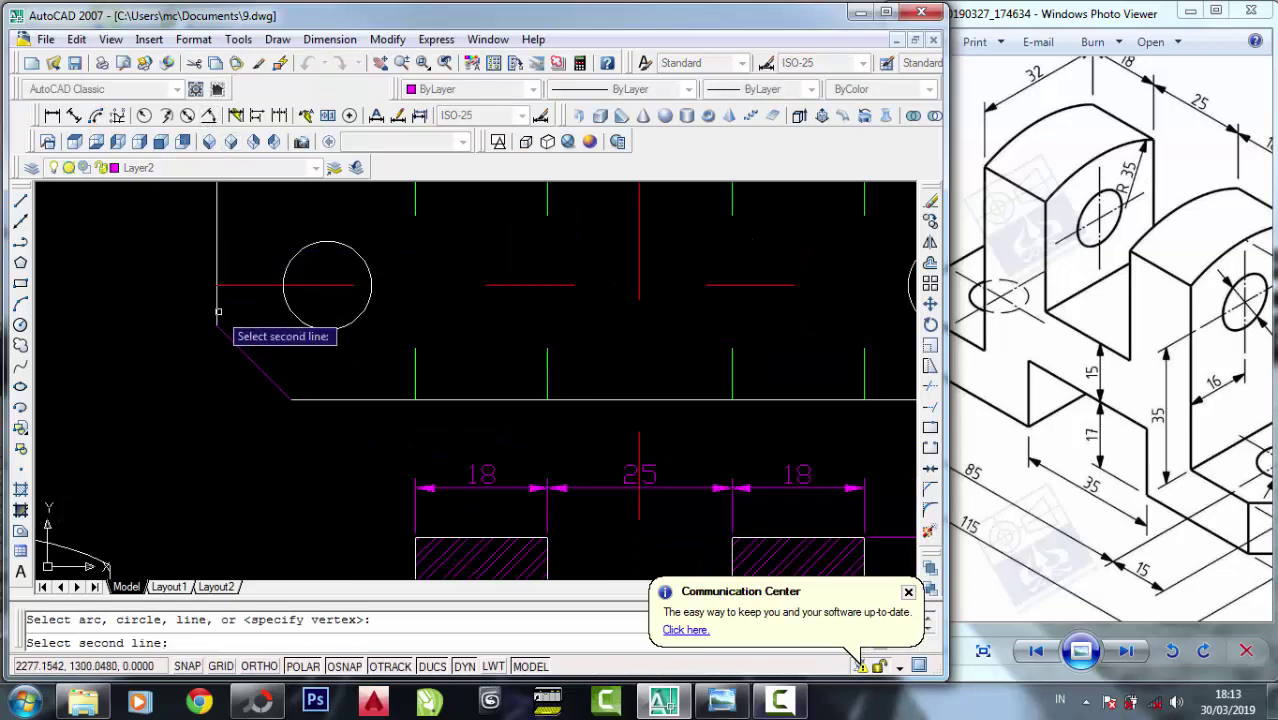
pyautogui.click(255, 366)
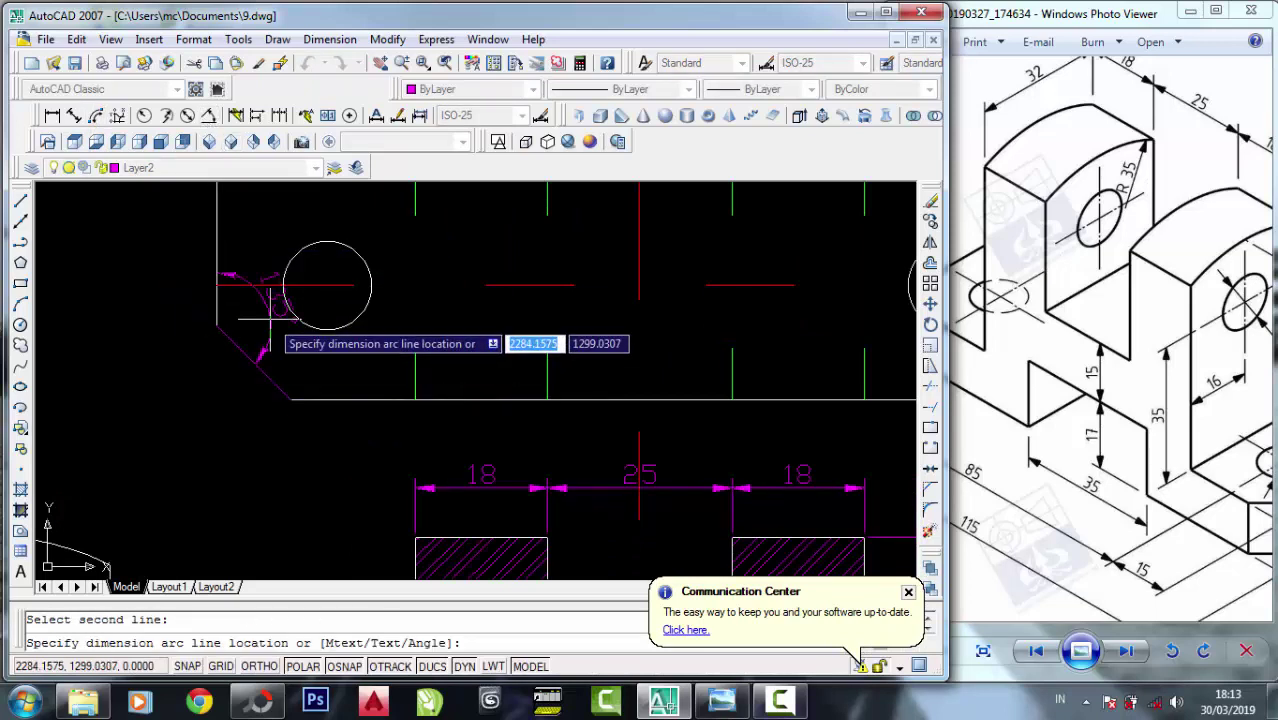
pyautogui.click(320, 452)
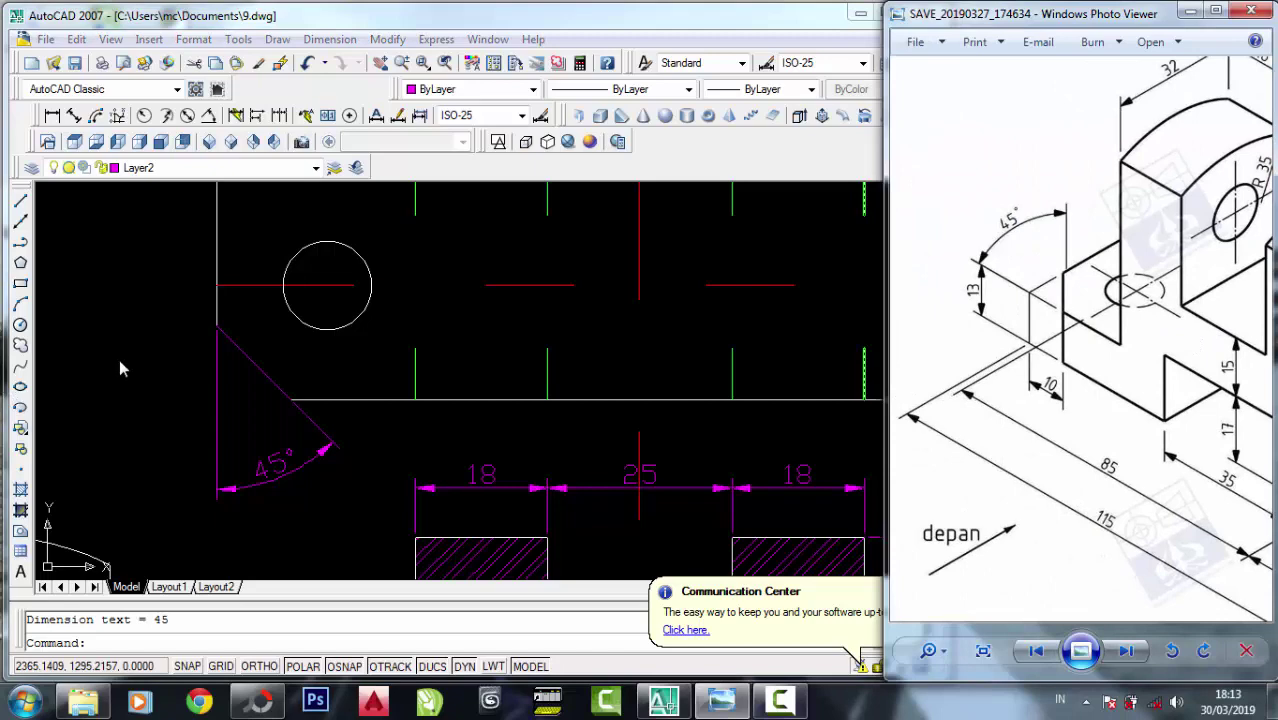
# Dimension the chamfer's horizontal width as 10, placed below it, and compare with the reference.
pyautogui.scroll(-5, 120, 369)
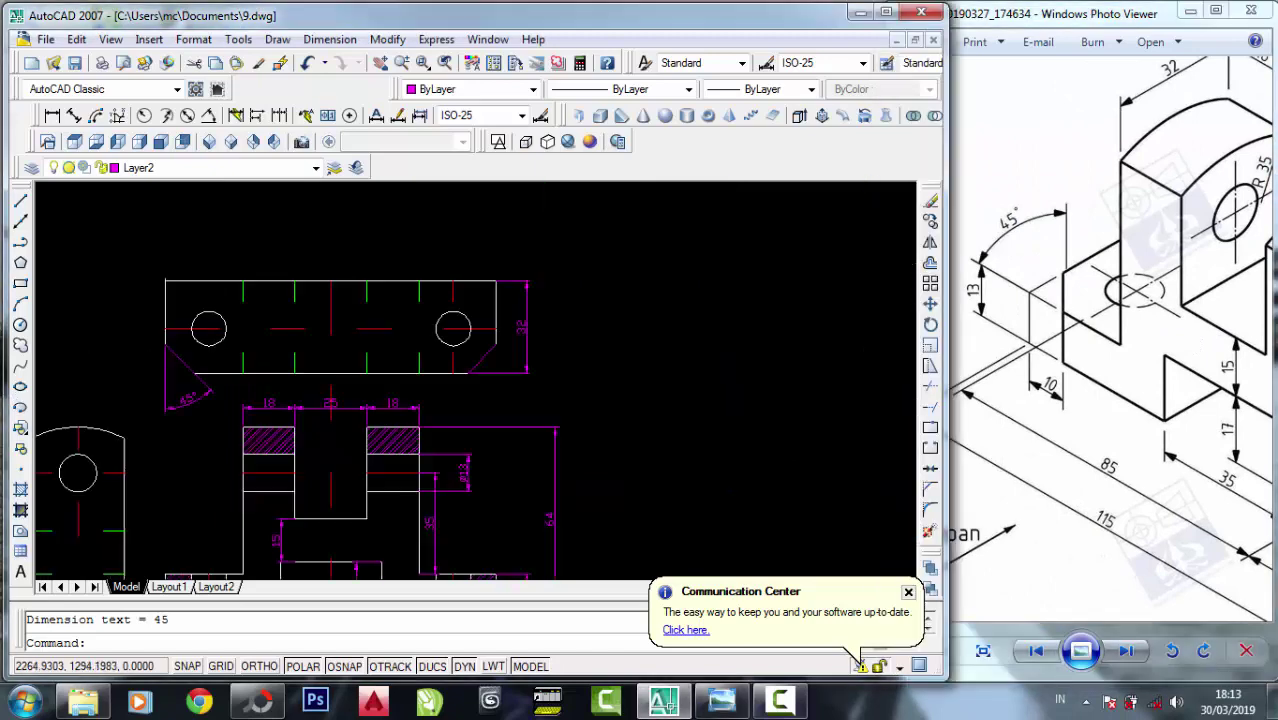
pyautogui.click(73, 115)
pyautogui.scroll(2, 340, 410)
pyautogui.click(345, 347)
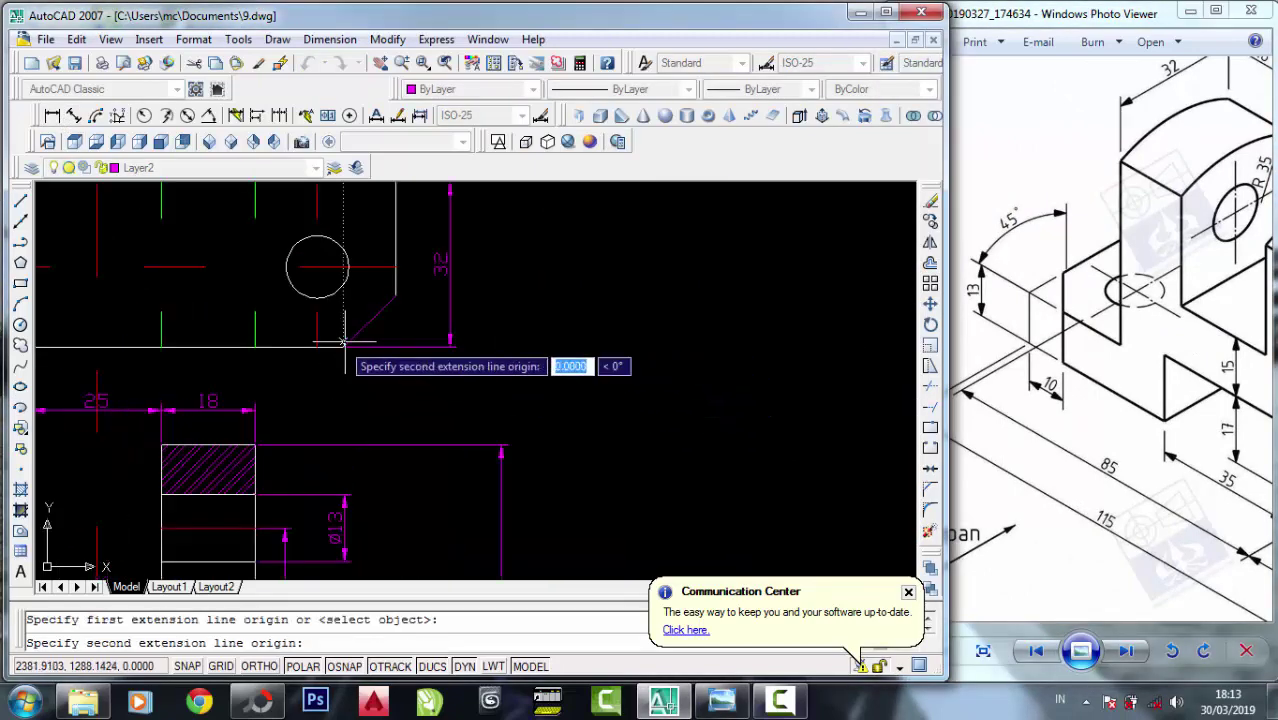
pyautogui.click(395, 296)
pyautogui.click(399, 395)
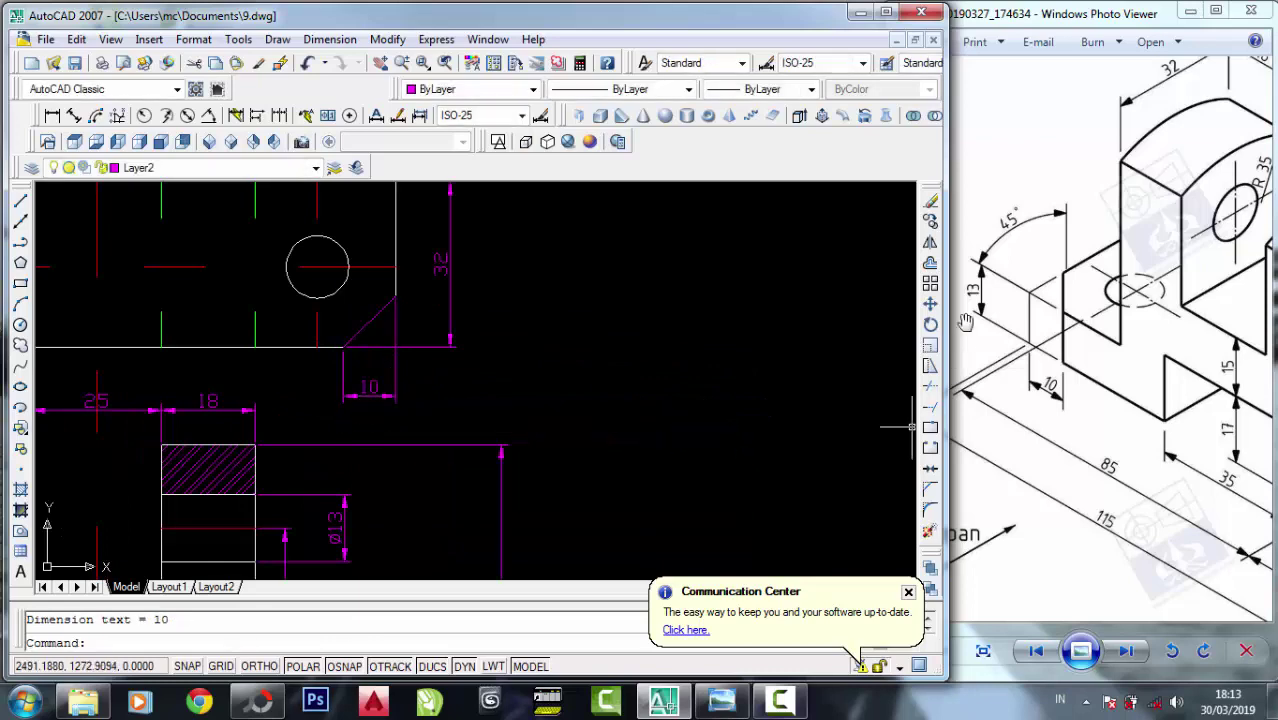
pyautogui.click(1050, 388)
pyautogui.click(597, 342)
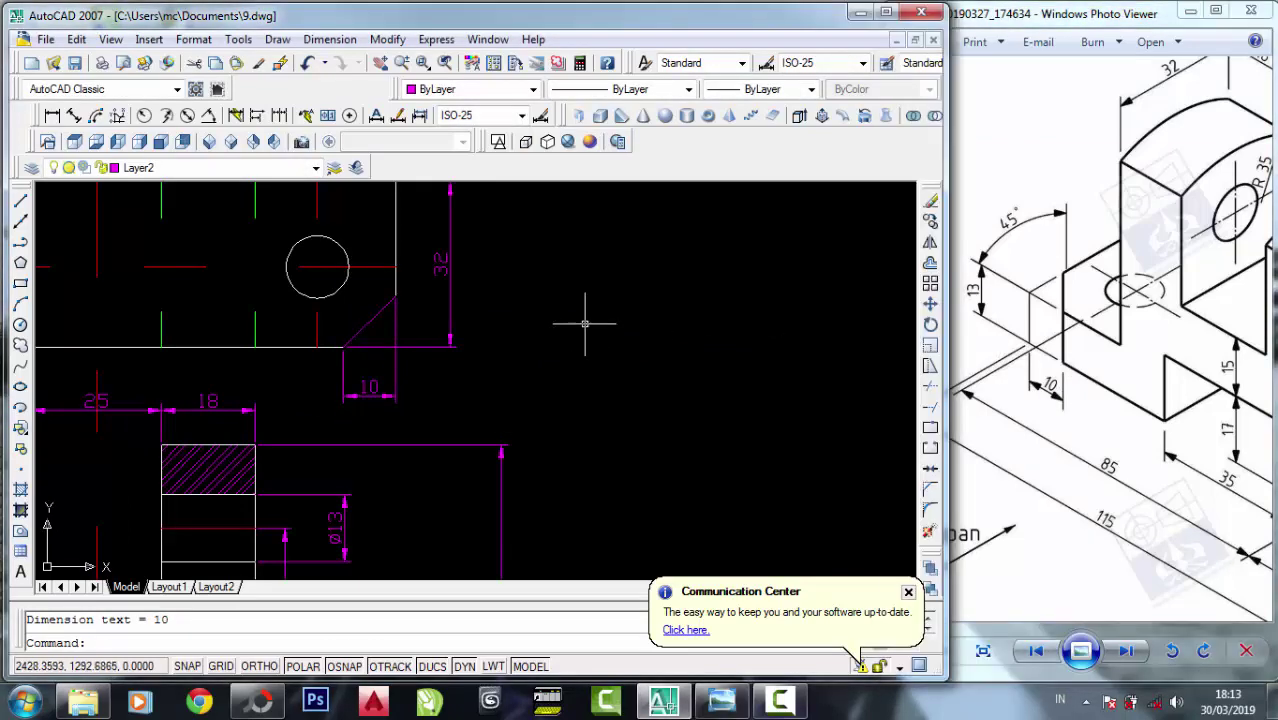
pyautogui.scroll(-4, 336, 428)
pyautogui.scroll(2, 203, 358)
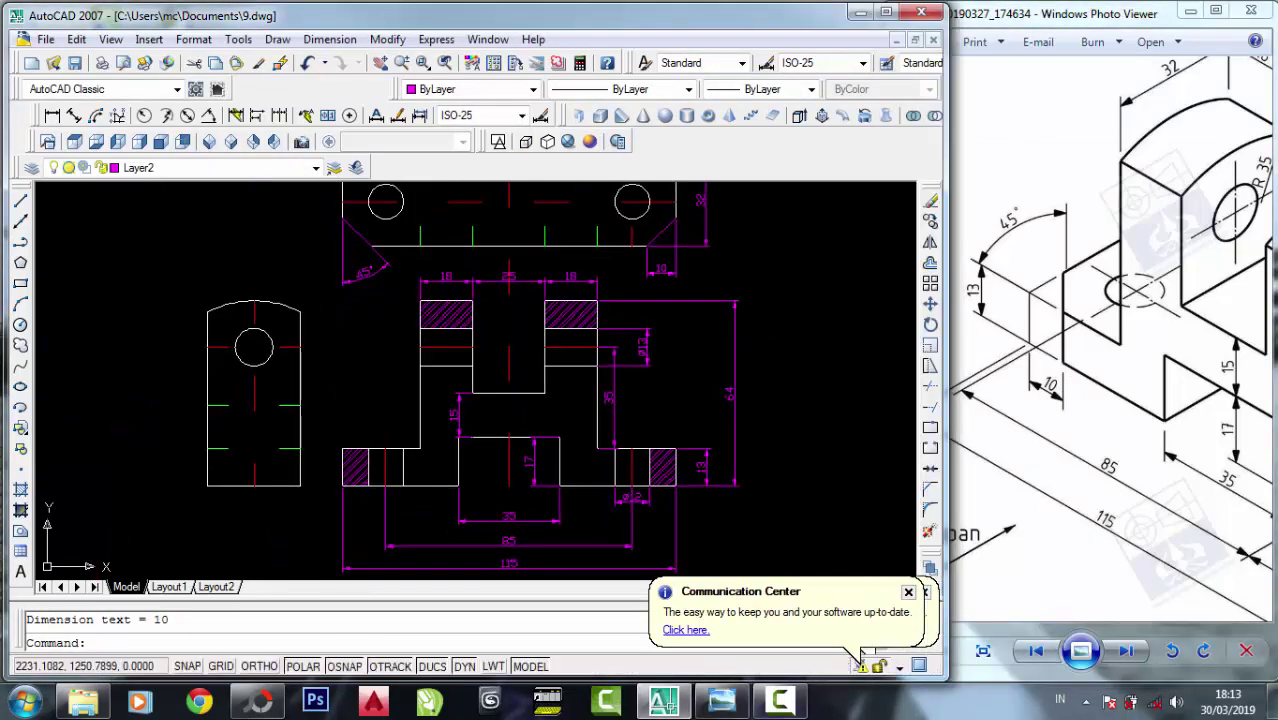
# Place an R35 radius dimension on the side view's rounded top, label above the view.
pyautogui.moveTo(230, 374); pyautogui.dragTo(245, 350, button='middle')
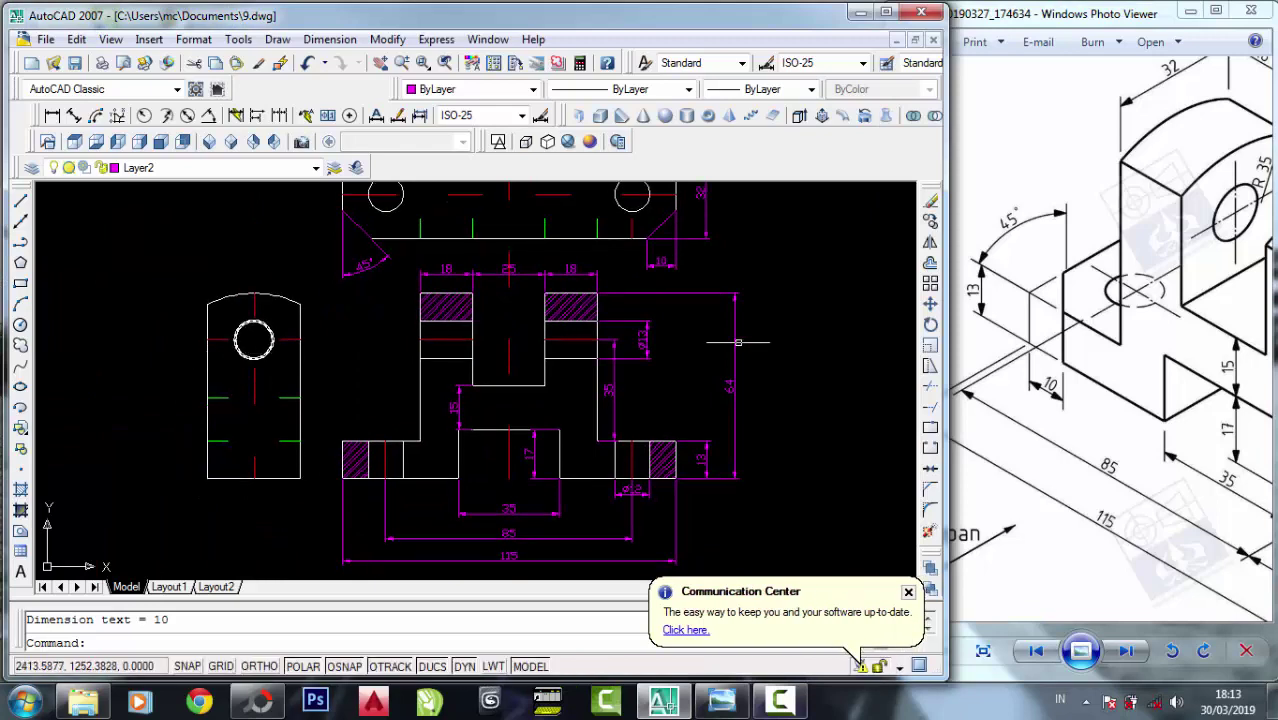
pyautogui.scroll(3, 597, 340)
pyautogui.scroll(-2, 663, 332)
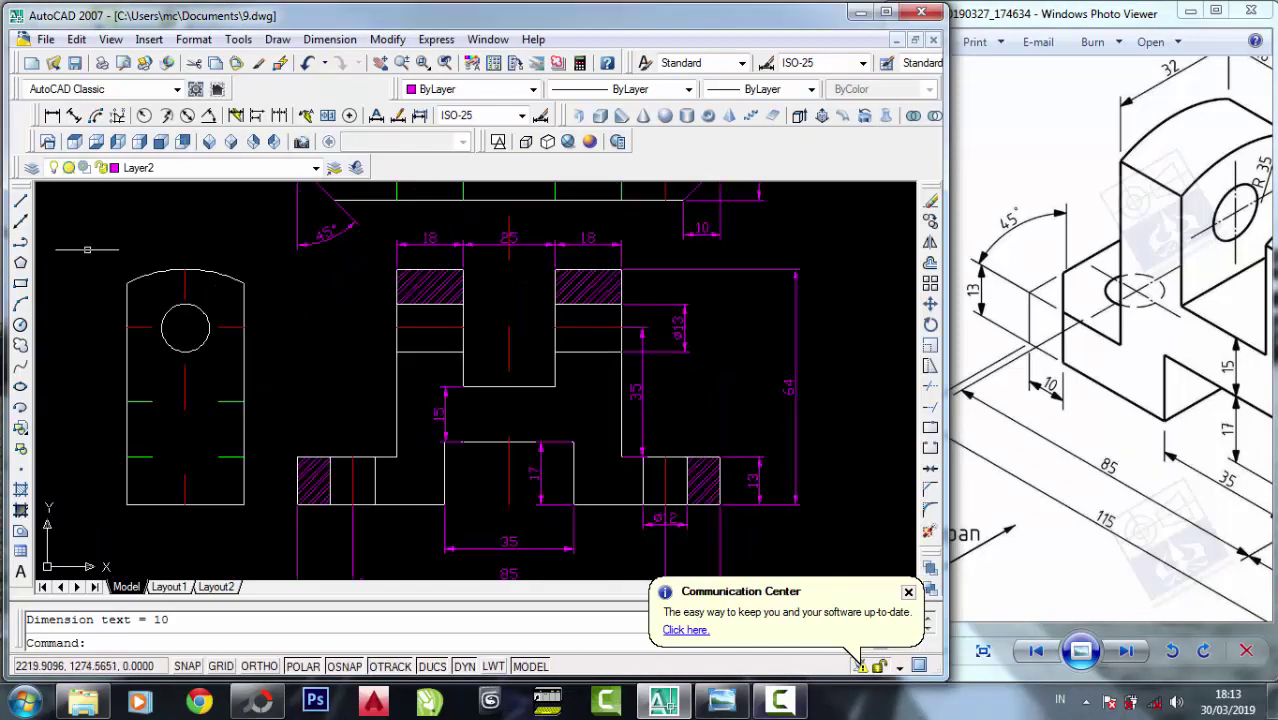
pyautogui.scroll(2, 111, 247)
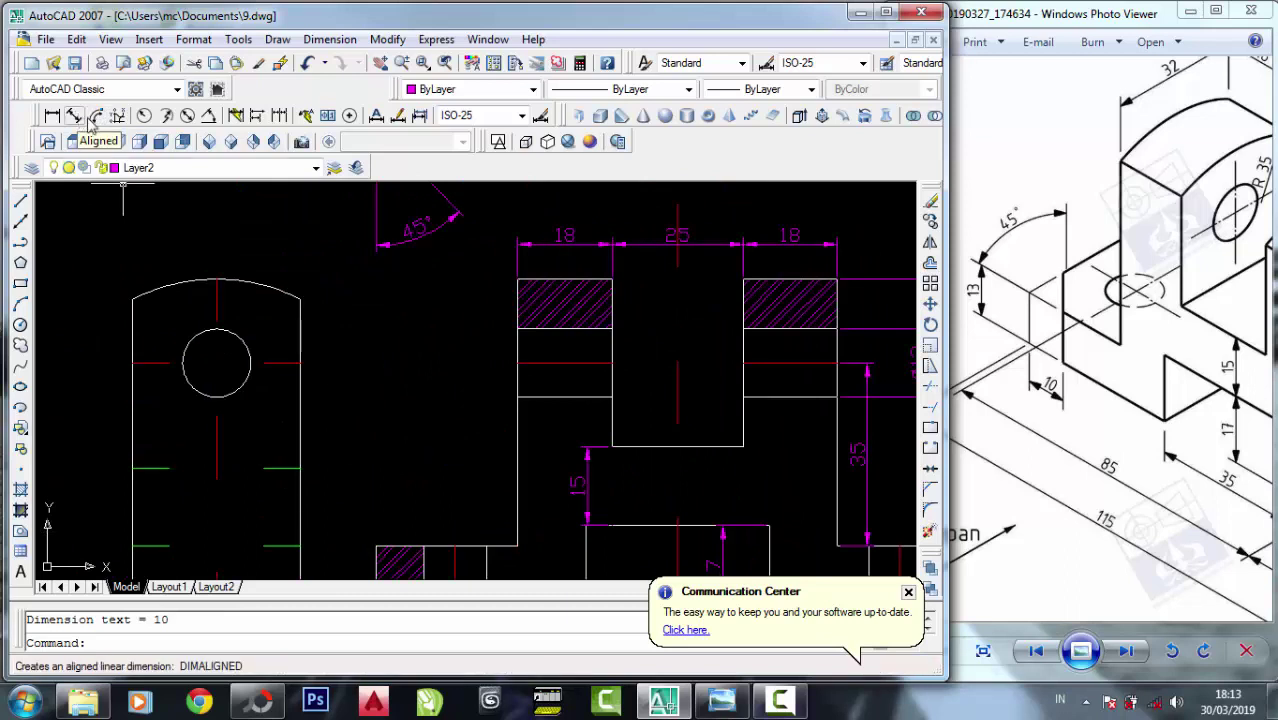
pyautogui.click(145, 117)
pyautogui.click(208, 283)
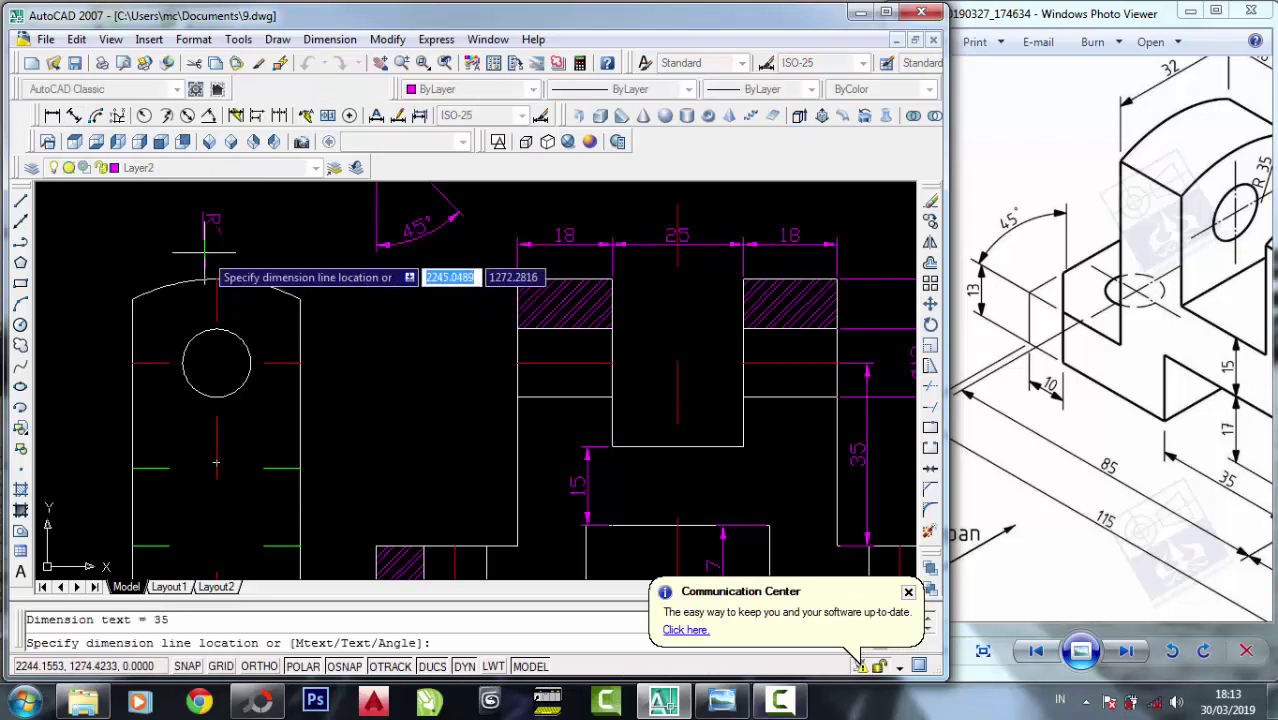
pyautogui.click(172, 236)
# Verify the radius against the reference picture and pan to centre the finished drawing.
pyautogui.scroll(1, 184, 233)
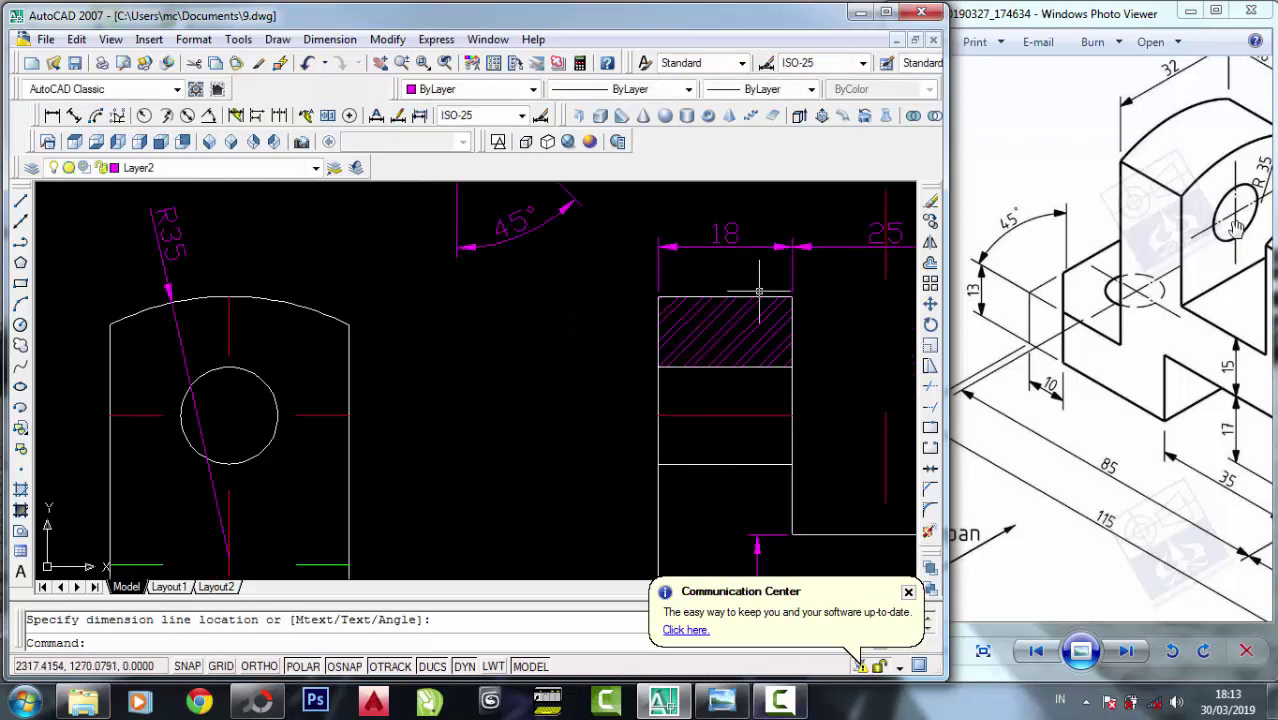
pyautogui.moveTo(1236, 228); pyautogui.dragTo(1180, 220)
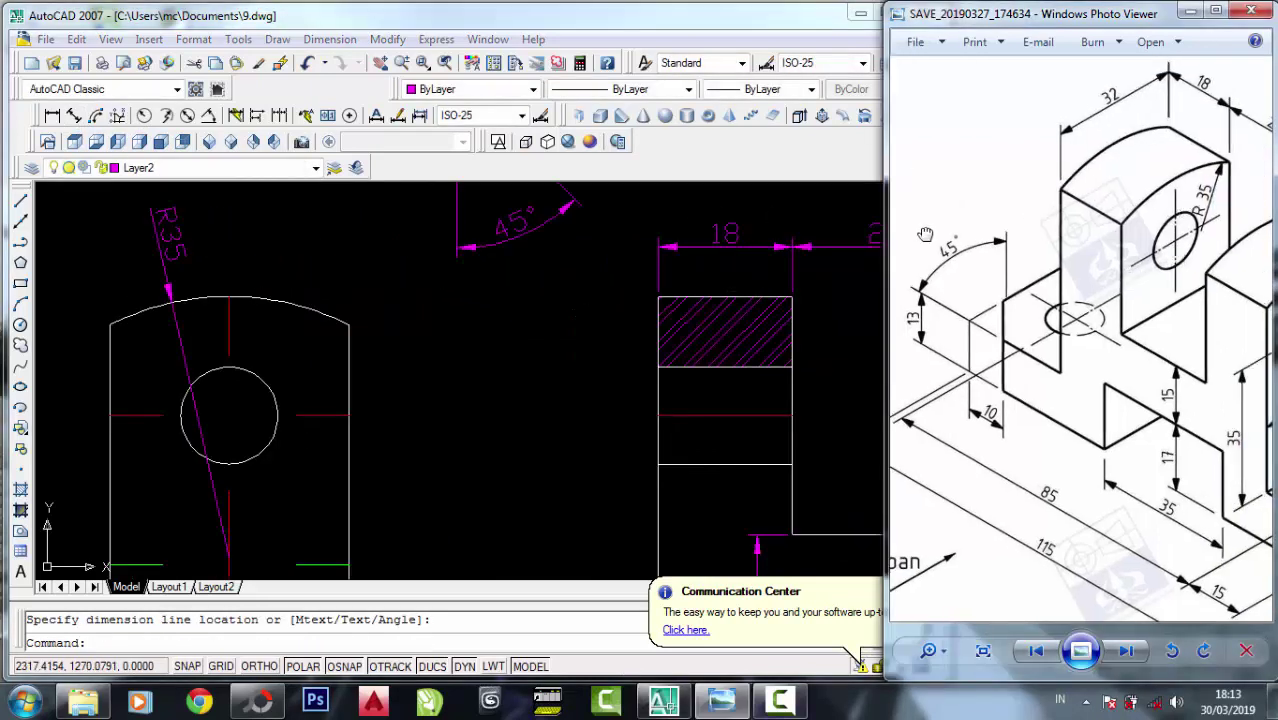
pyautogui.click(565, 277)
pyautogui.scroll(-2, 440, 340)
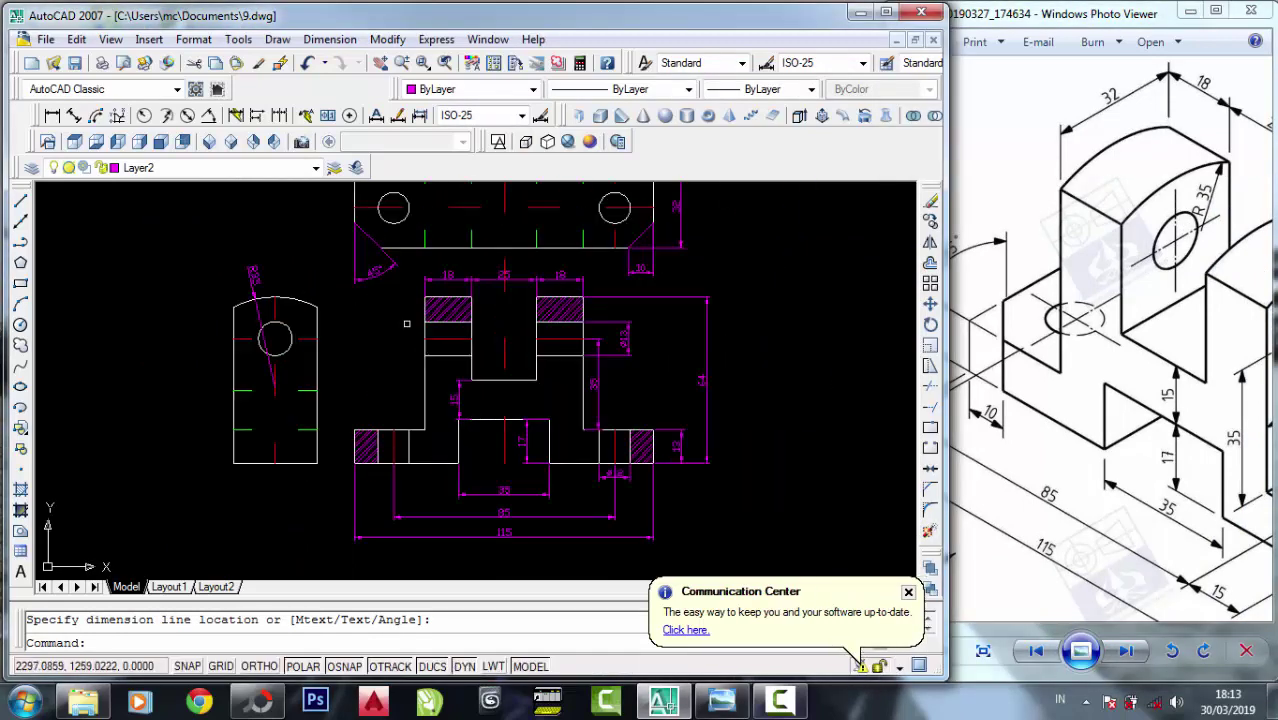
pyautogui.moveTo(406, 323); pyautogui.dragTo(358, 327, button='middle')
pyautogui.moveTo(457, 387); pyautogui.dragTo(391, 384, button='middle')
pyautogui.scroll(-2, 470, 380)
pyautogui.scroll(1, 481, 390)
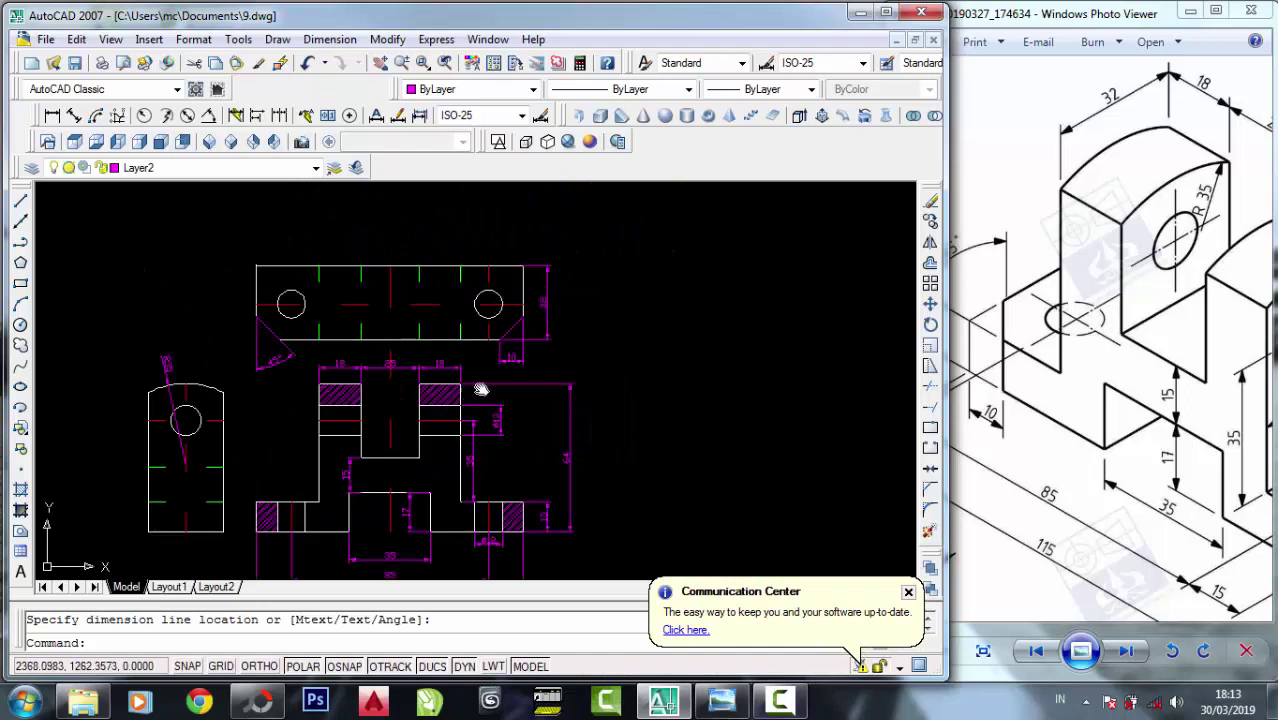
pyautogui.moveTo(481, 390); pyautogui.dragTo(529, 339, button='middle')
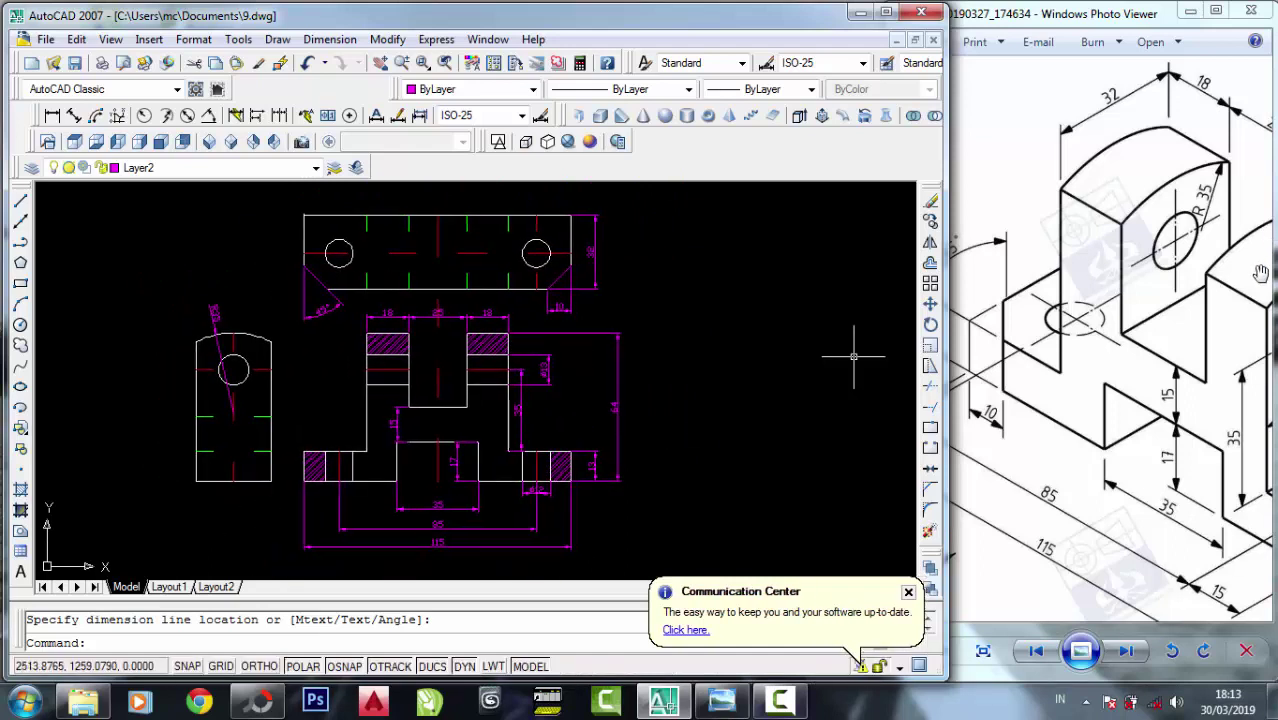